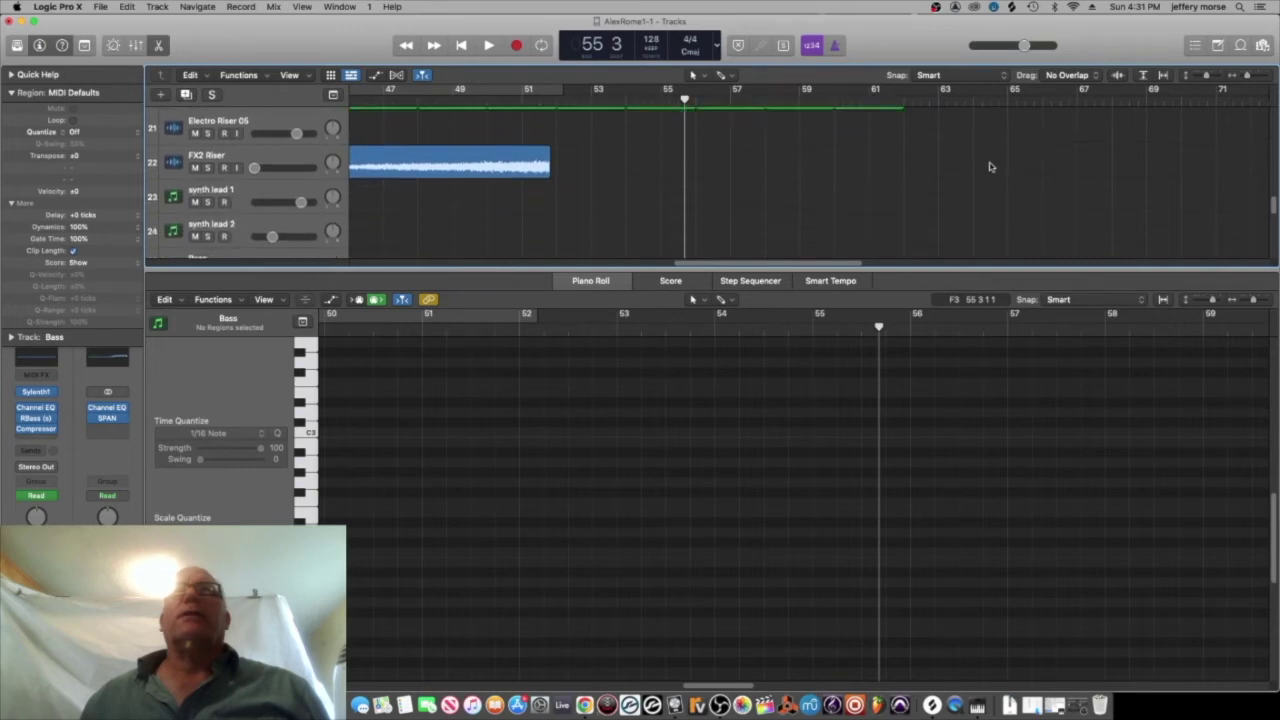
- Copy the kick and Bass regions on tracks 27 and 28 to start at bar 55, and play back the copies
scroll(740, 170, up, 1)
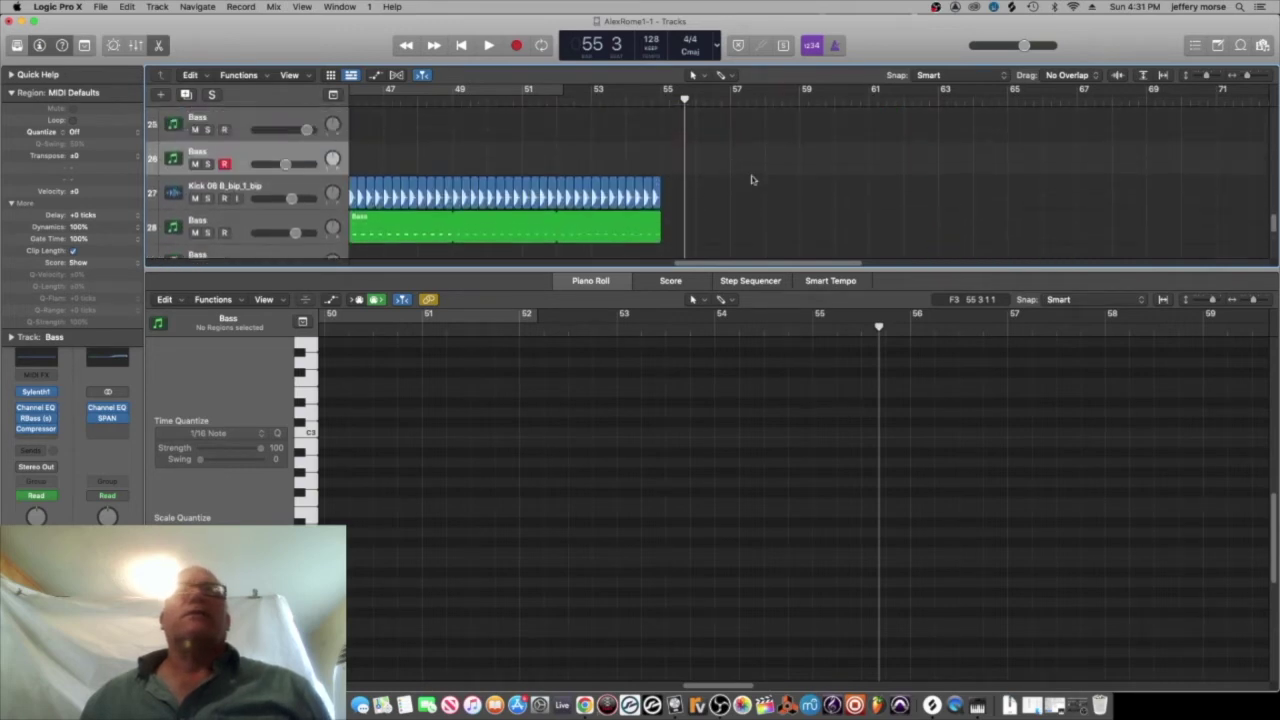
scroll(671, 232, up, 6)
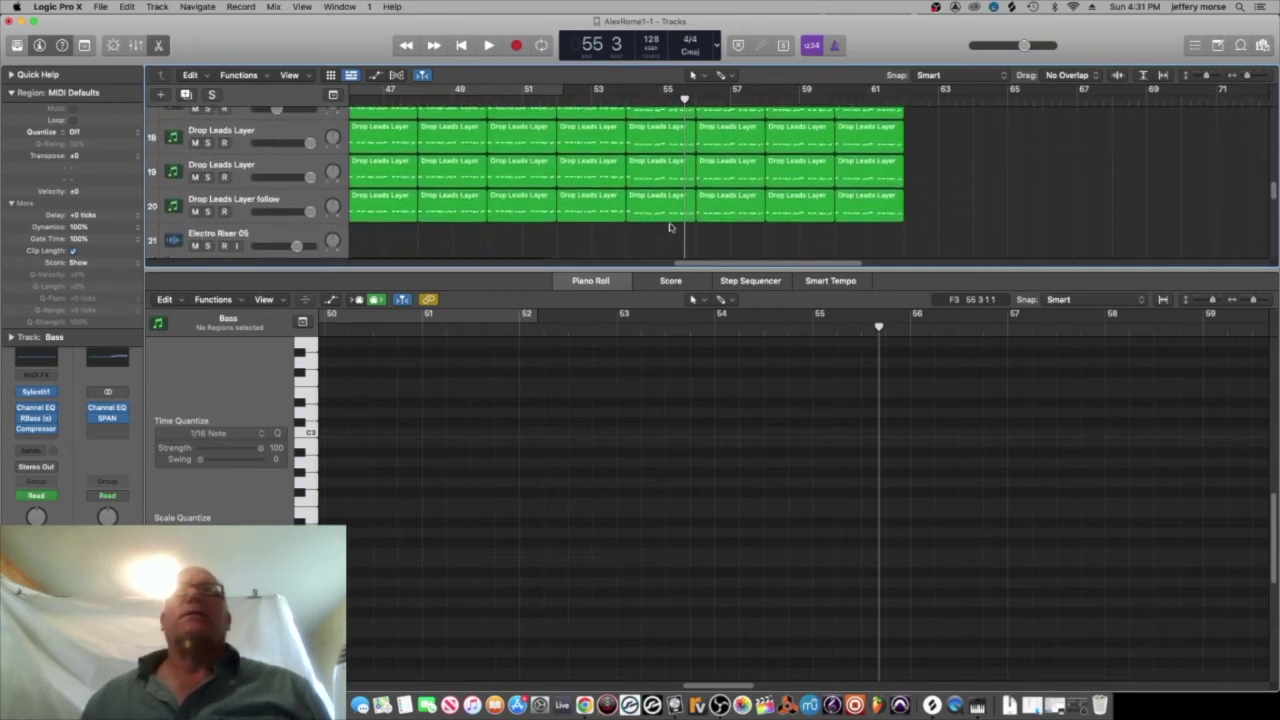
scroll(668, 228, down, 3)
scroll(668, 228, down, 4)
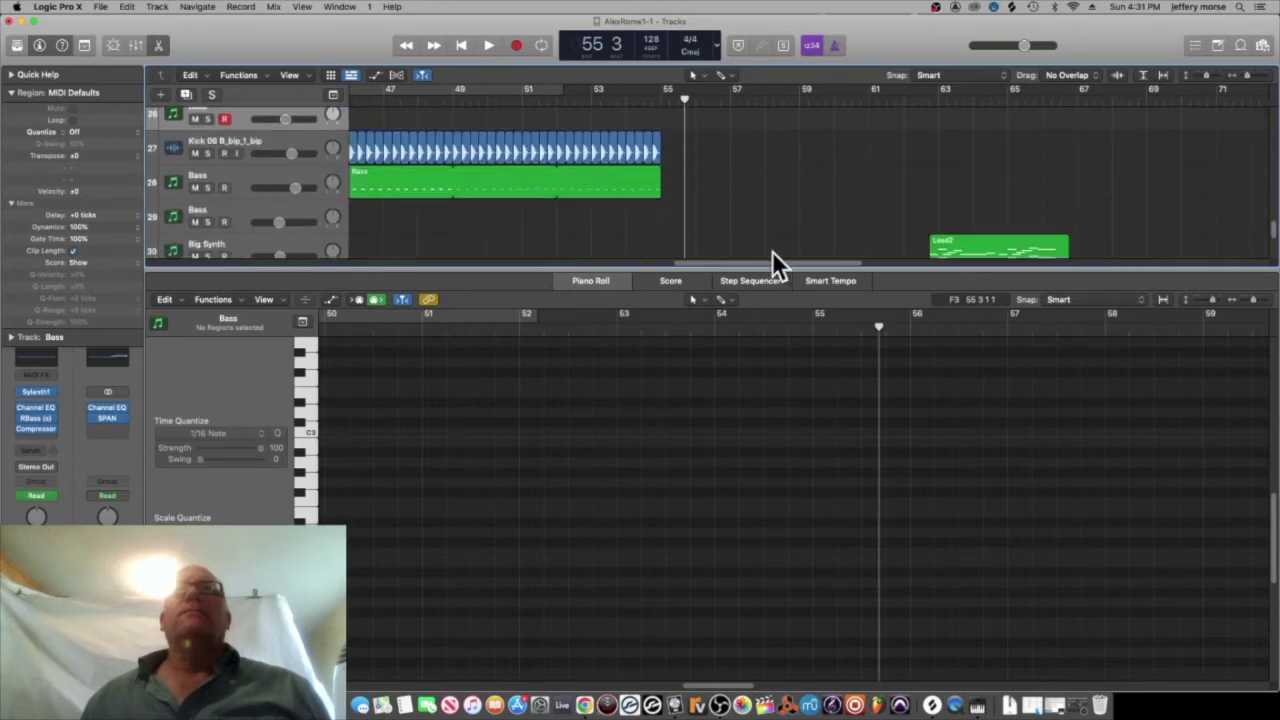
drag(762, 266, 728, 263)
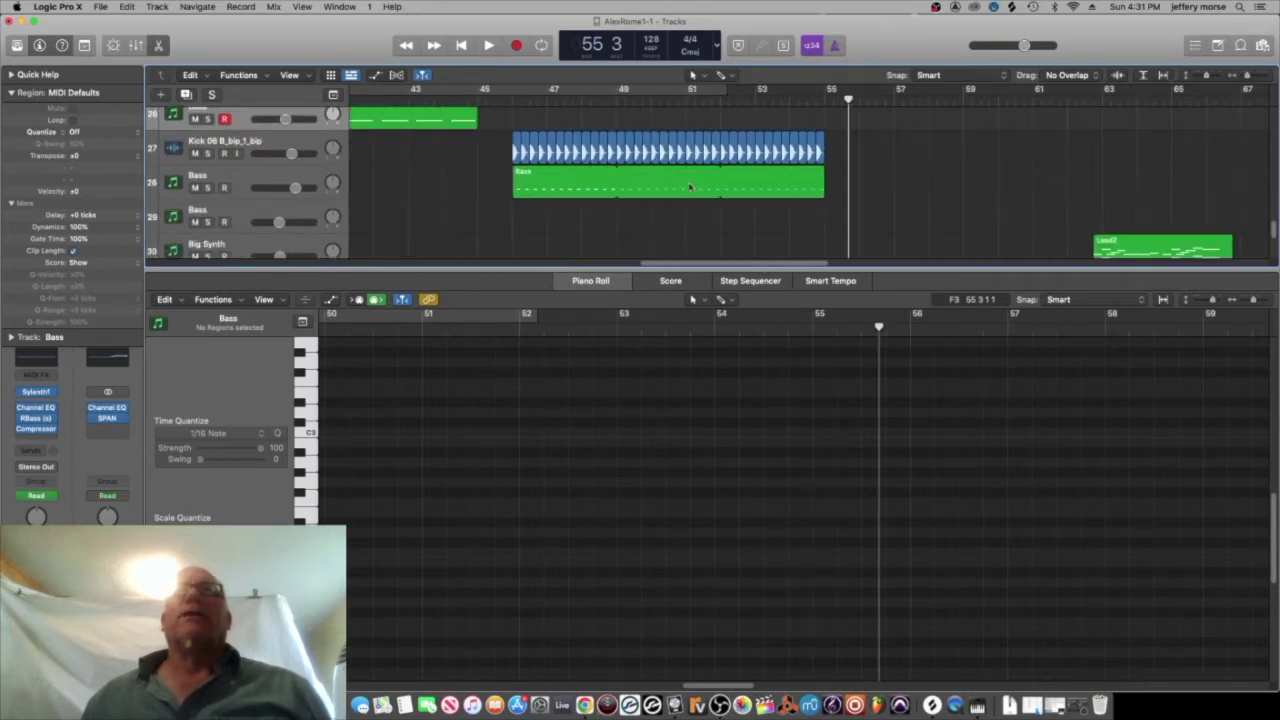
drag(850, 234, 518, 121)
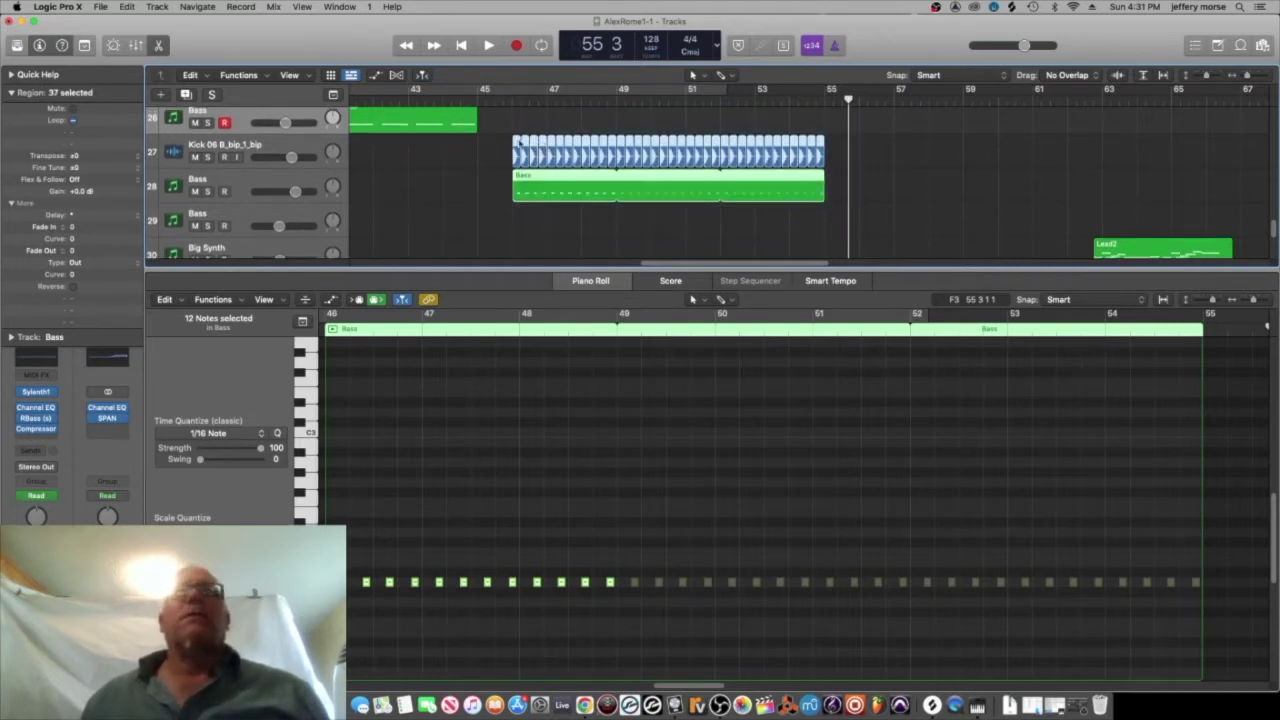
drag(516, 143, 835, 175)
key(space)
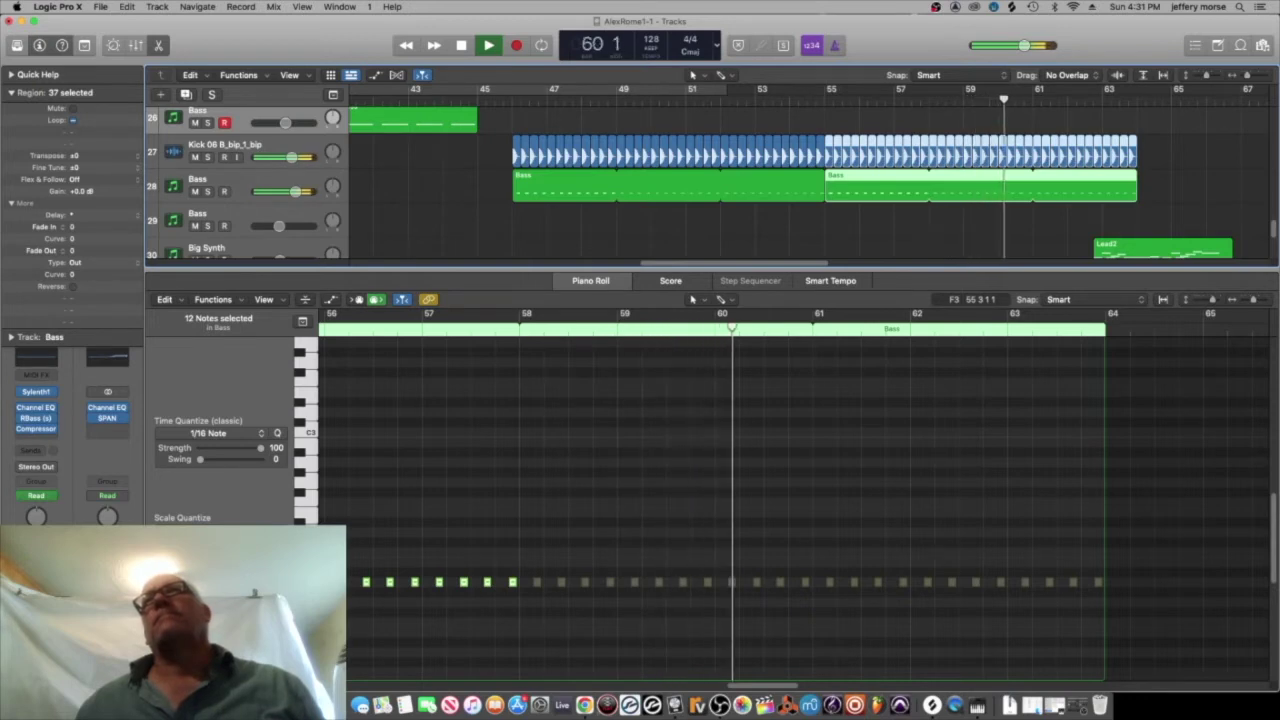
key(space)
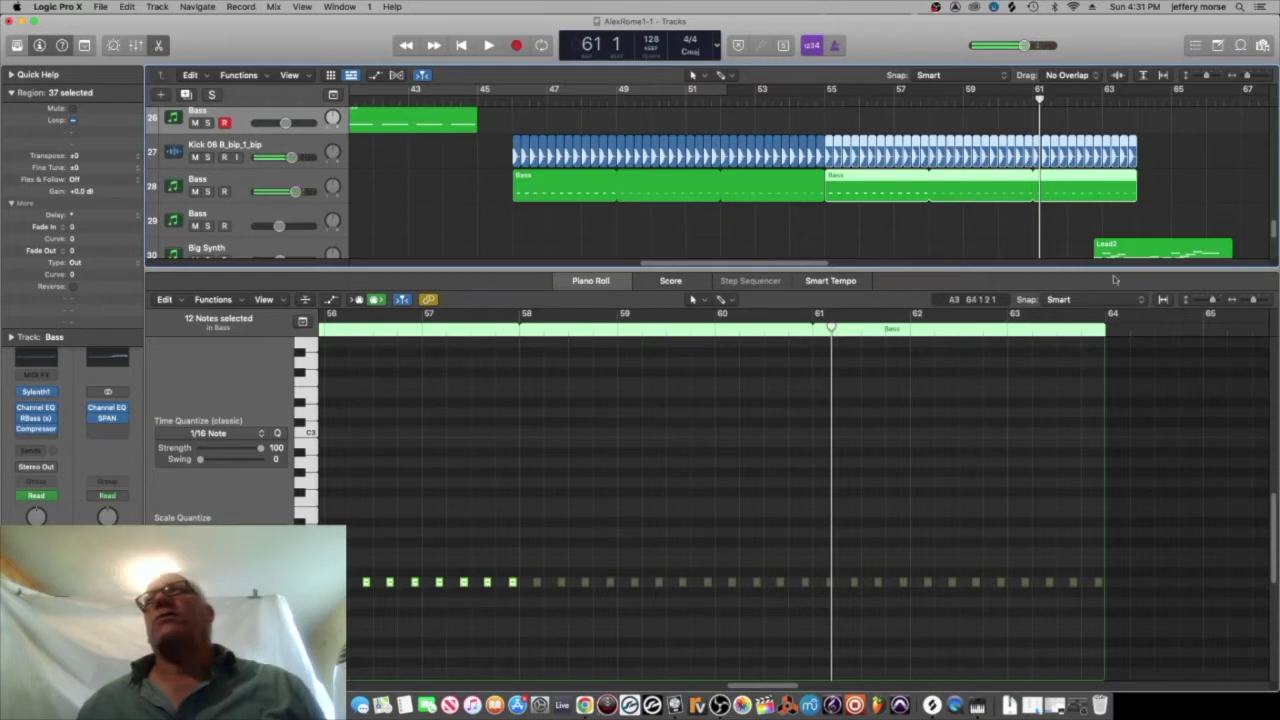
- Move the Lead2 region on the Big Synth track three bars later and check the YouTube tutorial in Google Chrome
drag(1147, 247, 1251, 250)
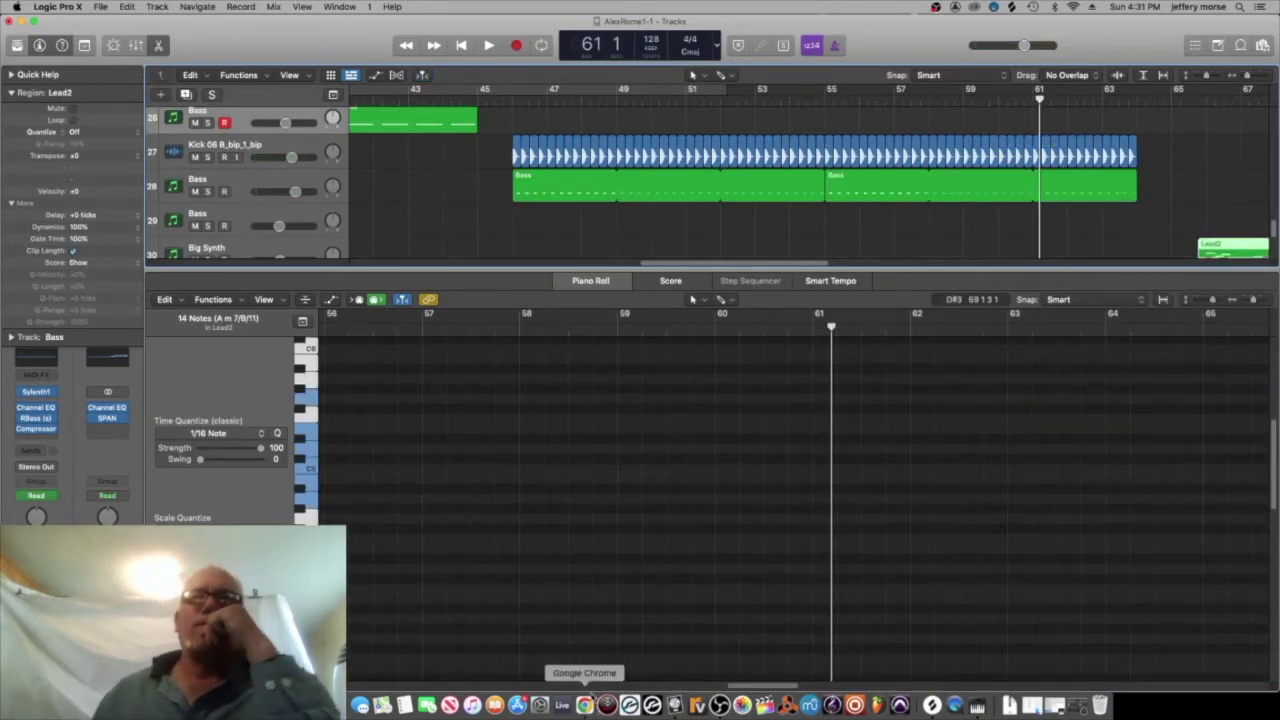
click(585, 705)
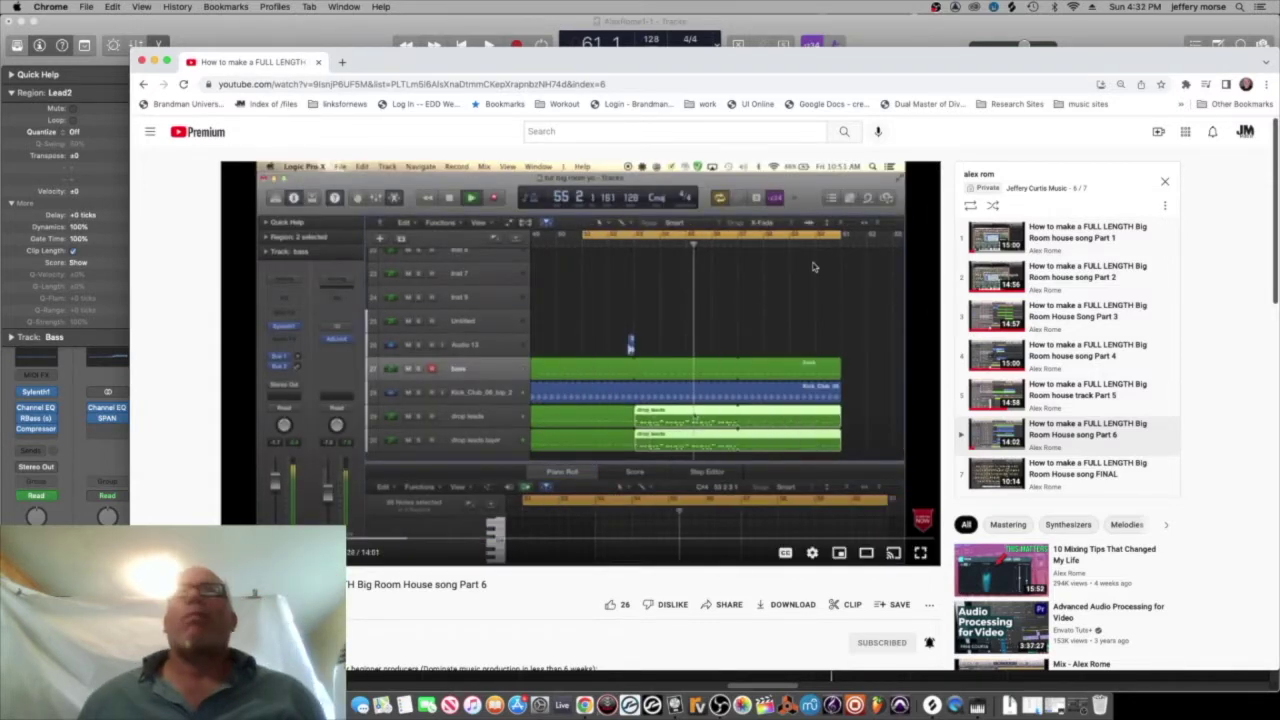
key(super+Tab)
- Play the copied kick and Bass section from bar 55 with the second Bass region's notes shown
scroll(934, 194, down, 5)
scroll(935, 197, up, 6)
drag(1040, 99, 823, 108)
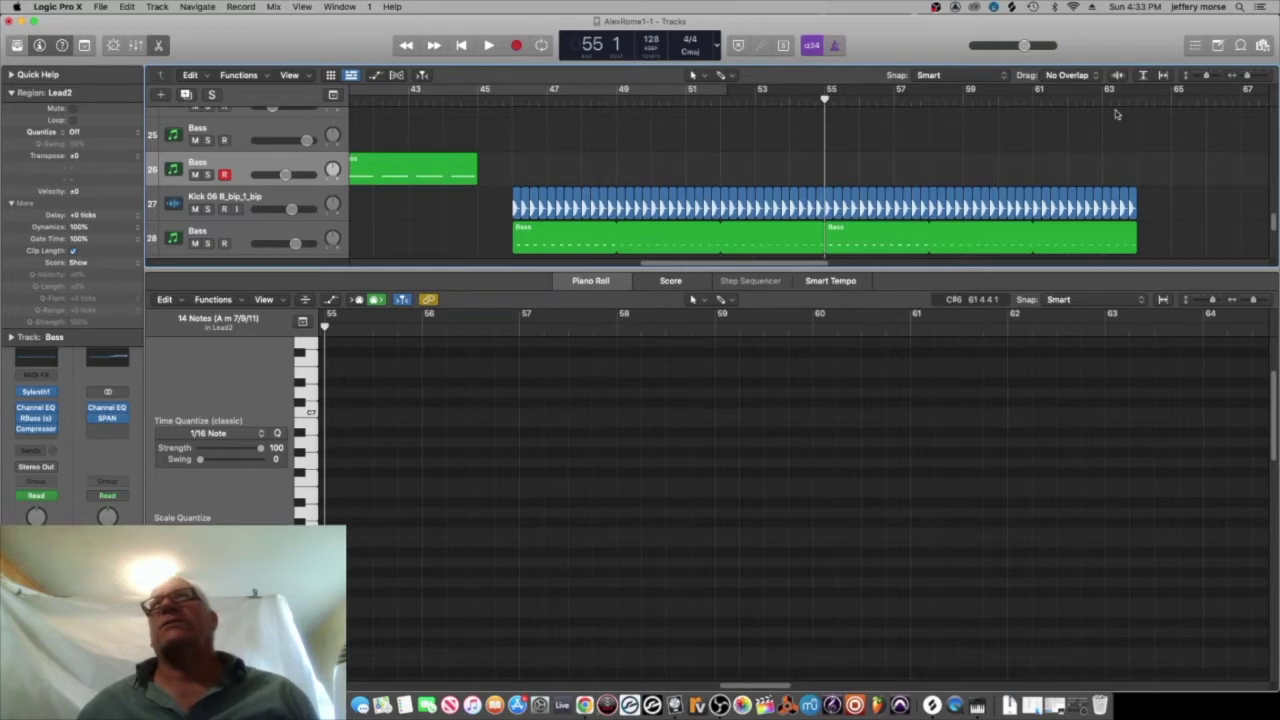
click(927, 235)
key(space)
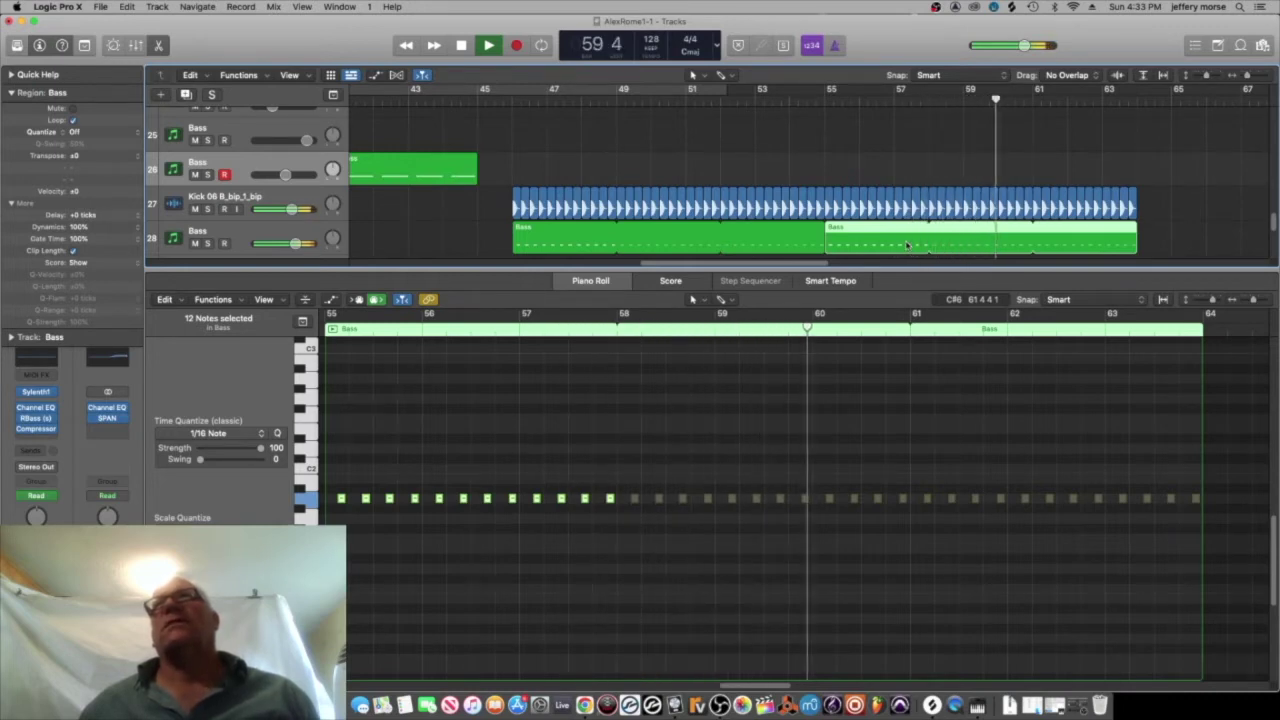
key(space)
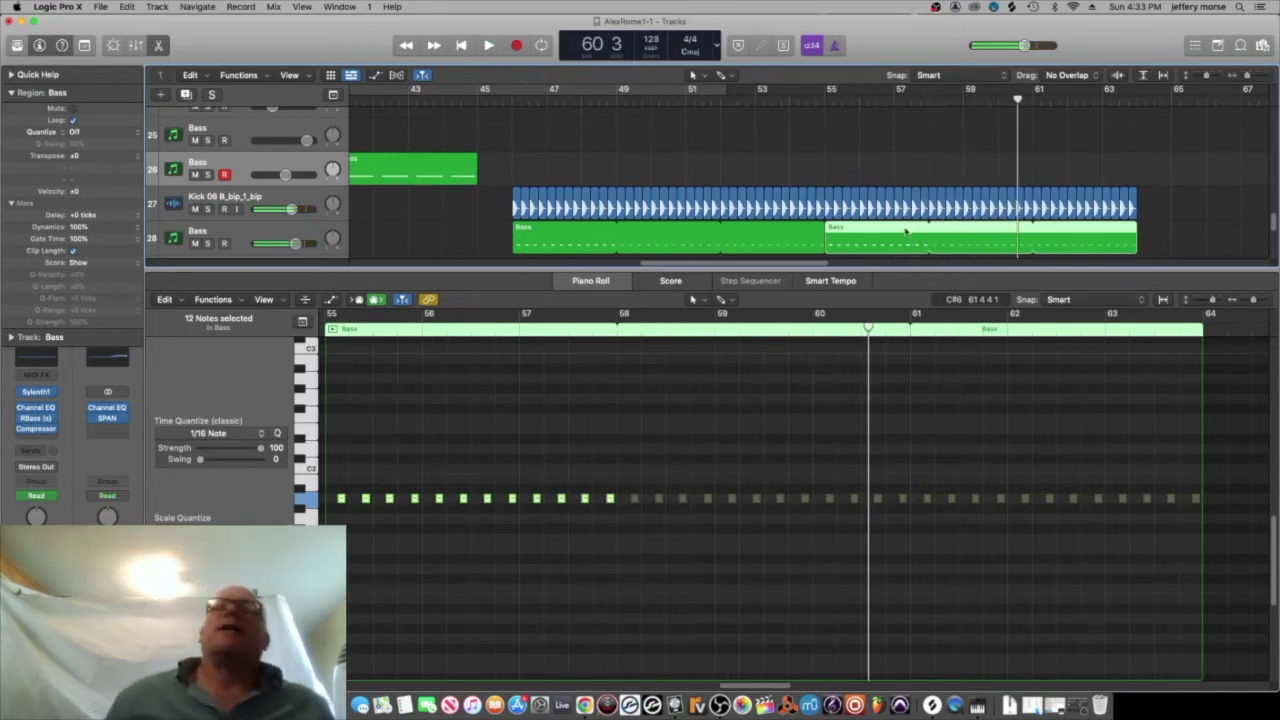
- Examine the first Bass region's notes in the Piano Roll and compare its span with the Drop Leads Layer regions
scroll(619, 241, up, 8)
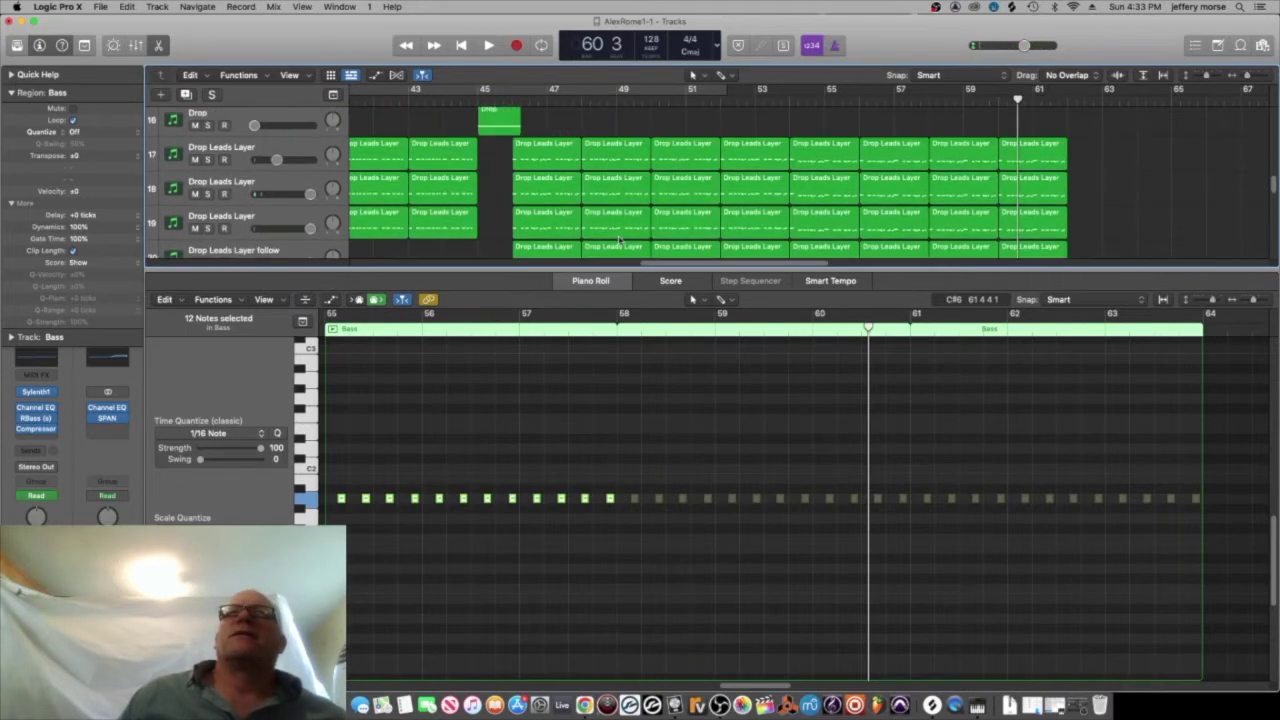
scroll(619, 241, down, 8)
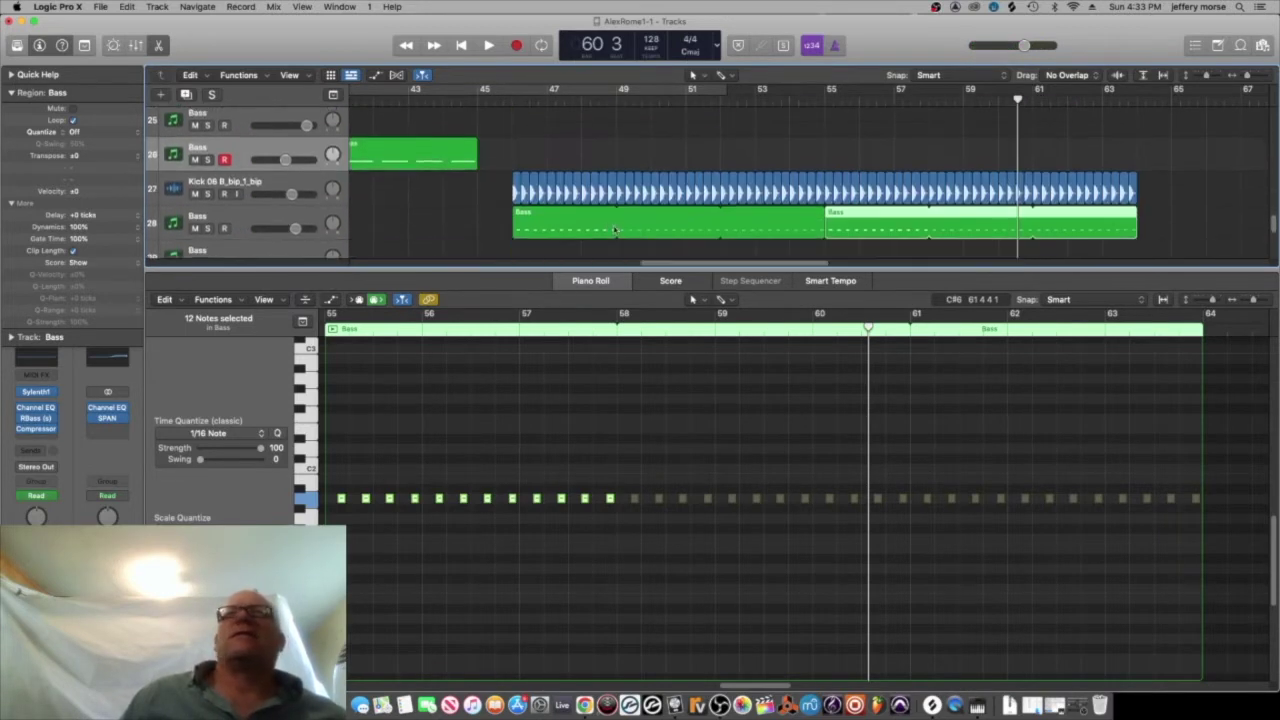
click(598, 227)
key(e)
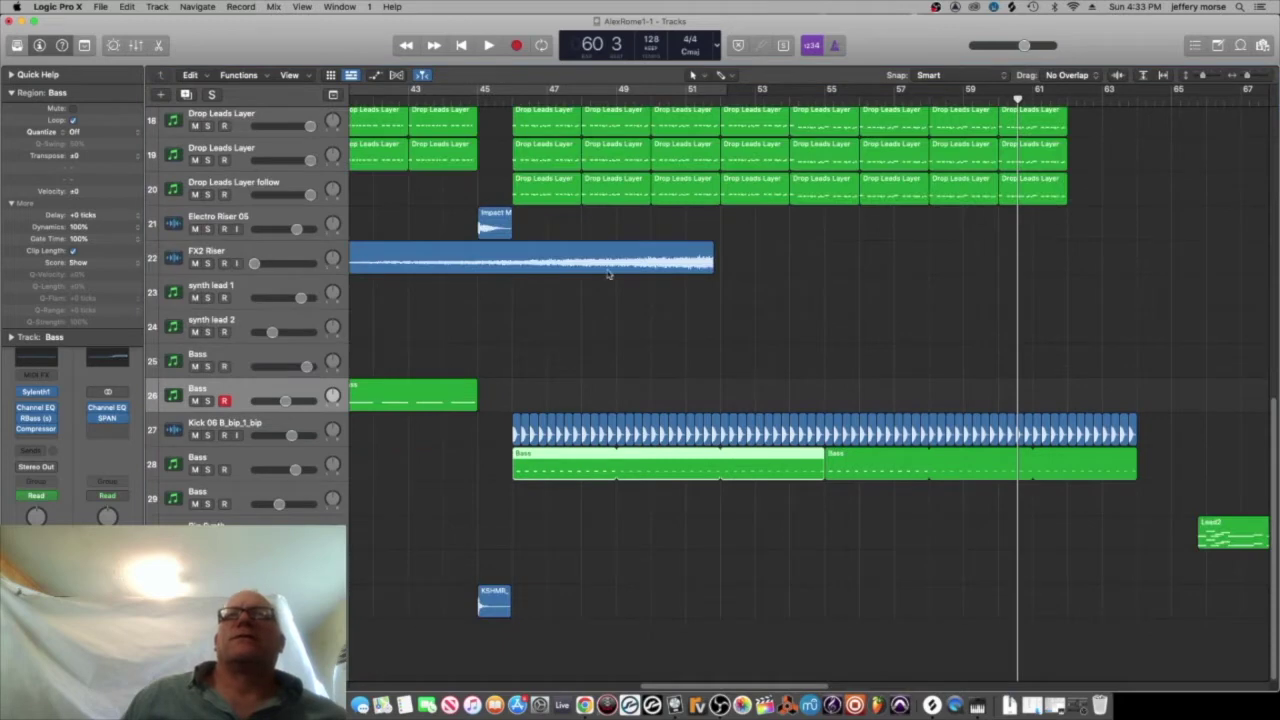
key(e)
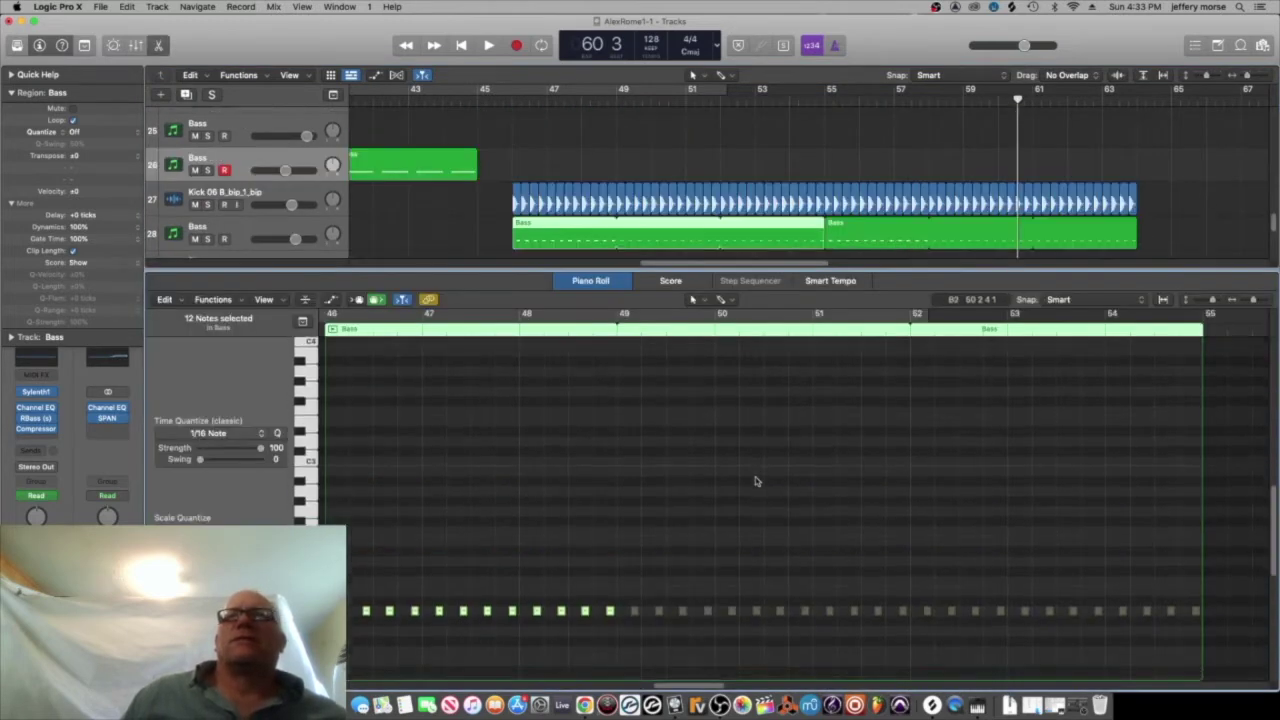
scroll(670, 215, up, 5)
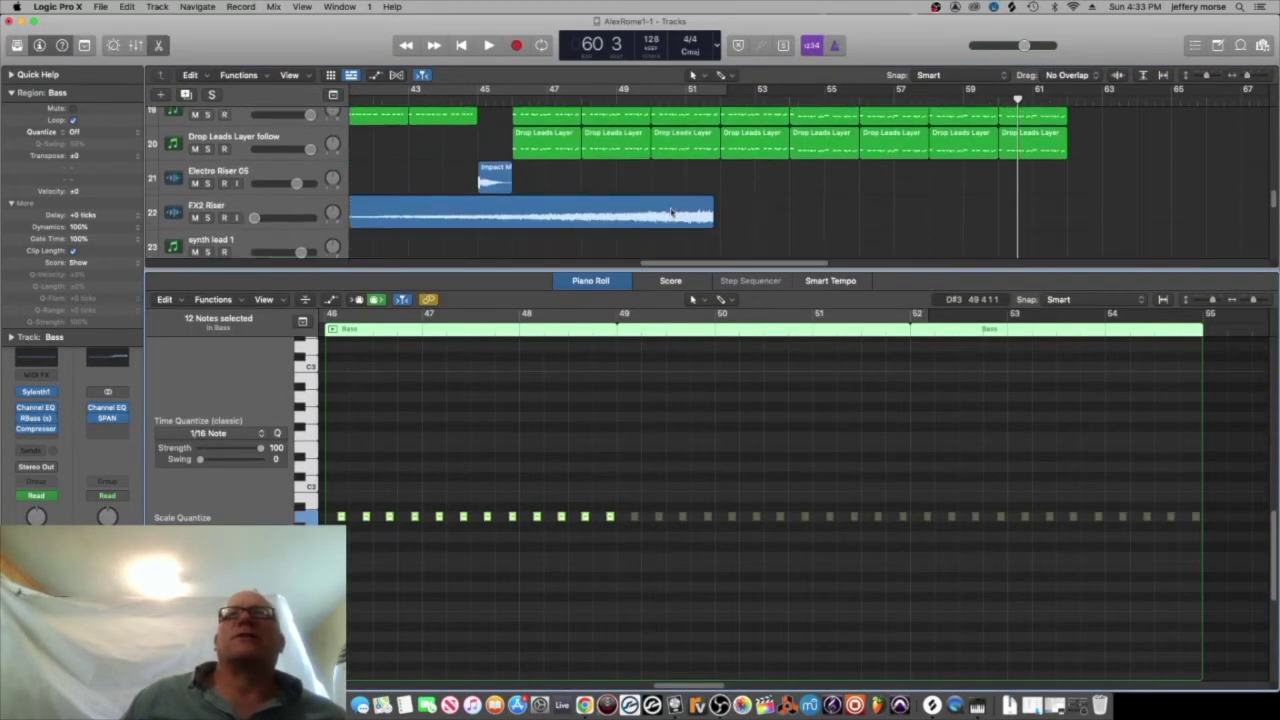
scroll(565, 193, down, 6)
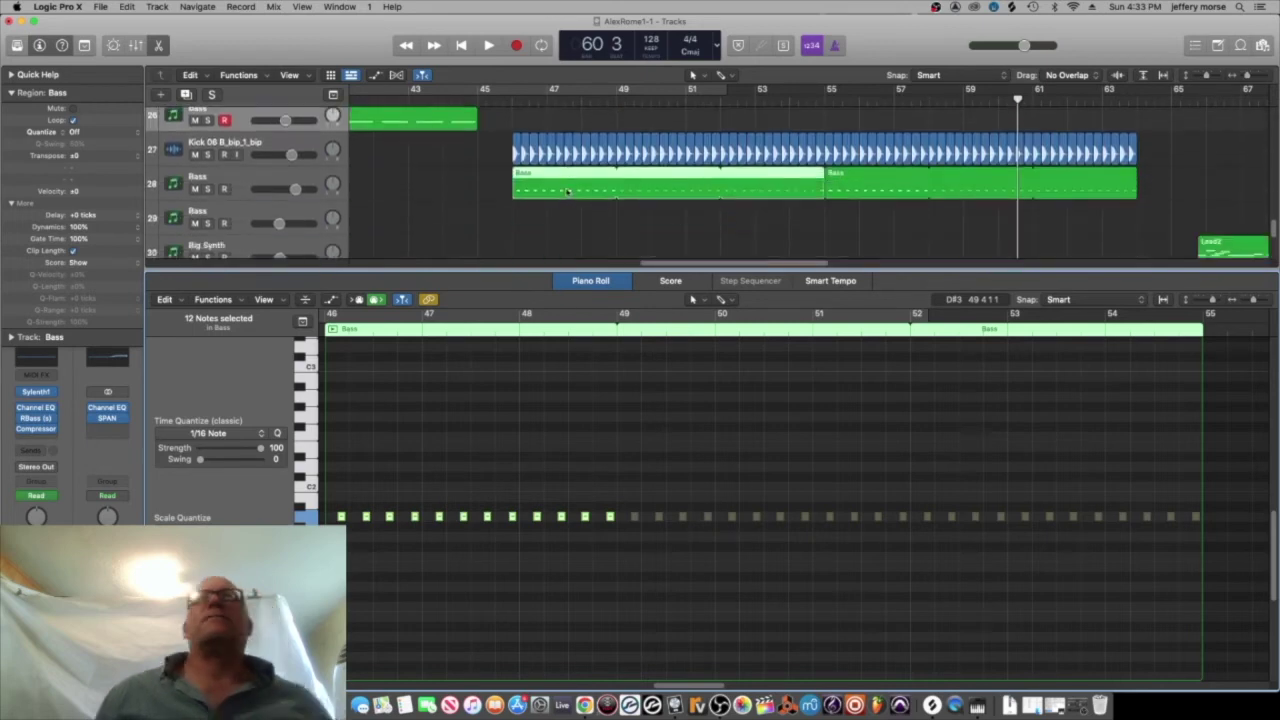
- Solo the Drop Leads Layer follow track and play it in a cycle range from bar 46 to bar 62
scroll(565, 193, up, 8)
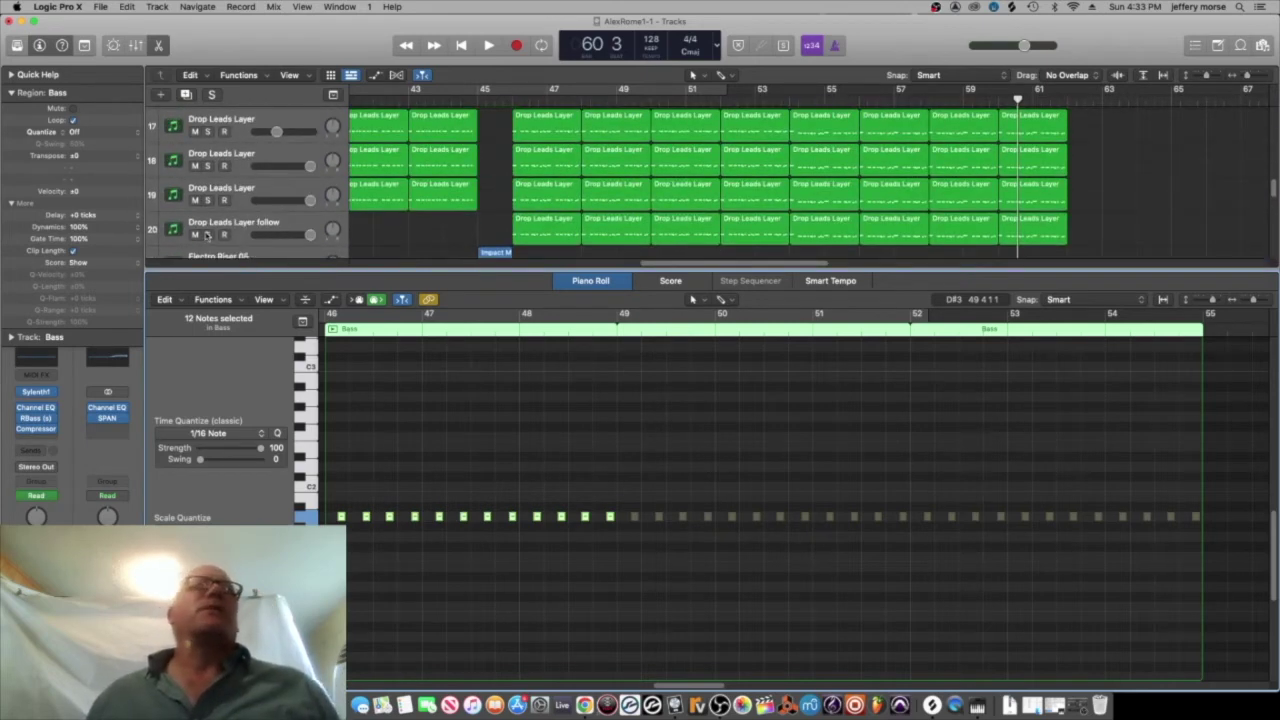
click(207, 234)
key(space)
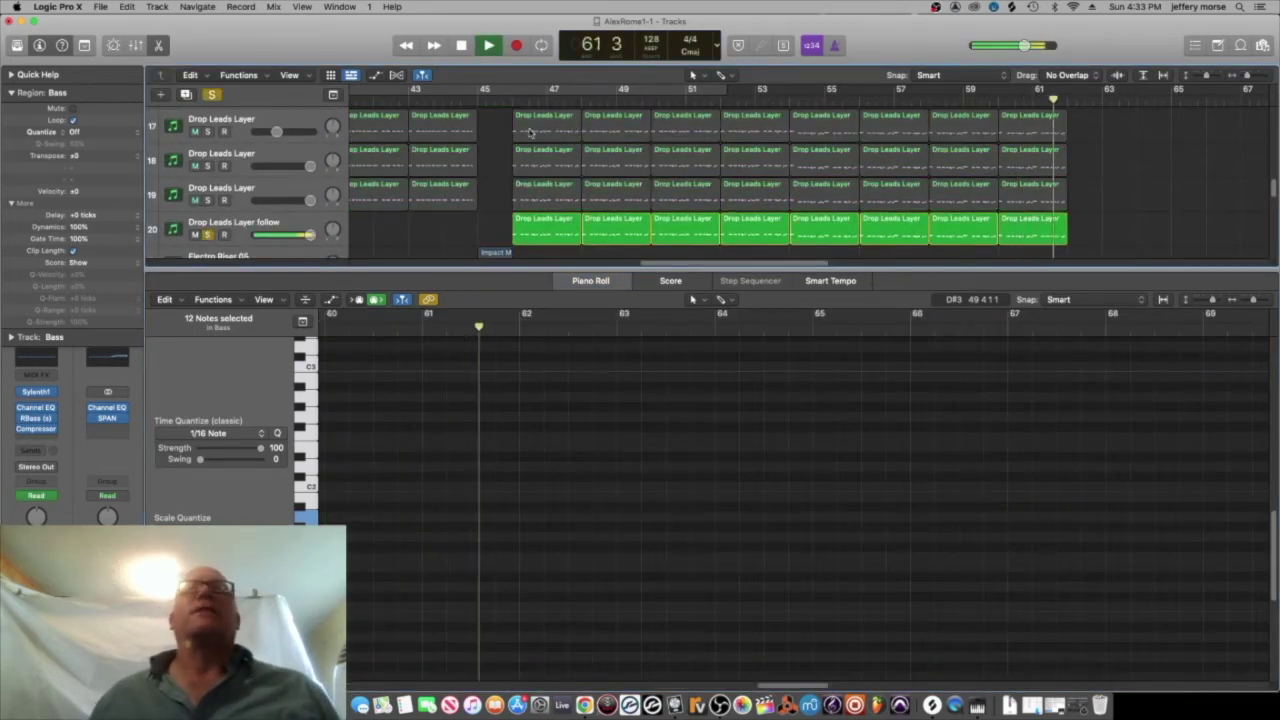
key(space)
drag(513, 92, 1043, 88)
click(541, 222)
key(space)
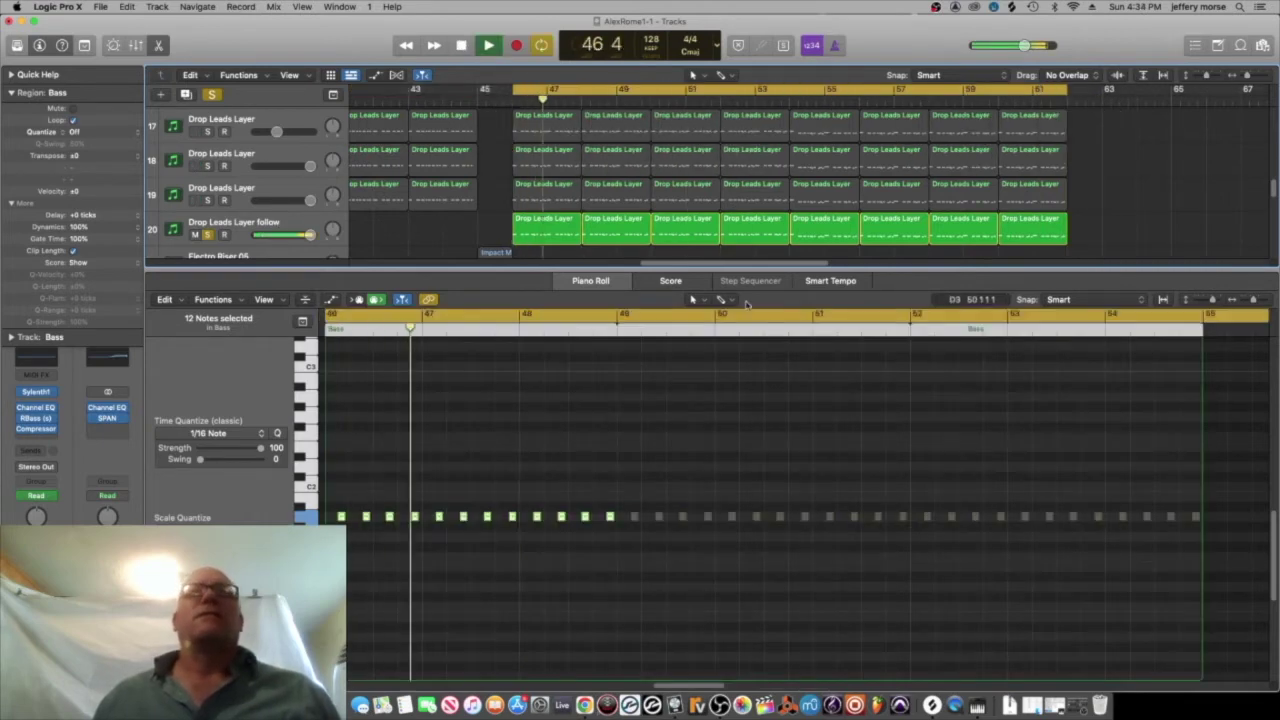
- Open the first region of the Drop Leads Layer follow track in the Piano Roll and replay it from bar 46
double_click(541, 222)
double_click(541, 222)
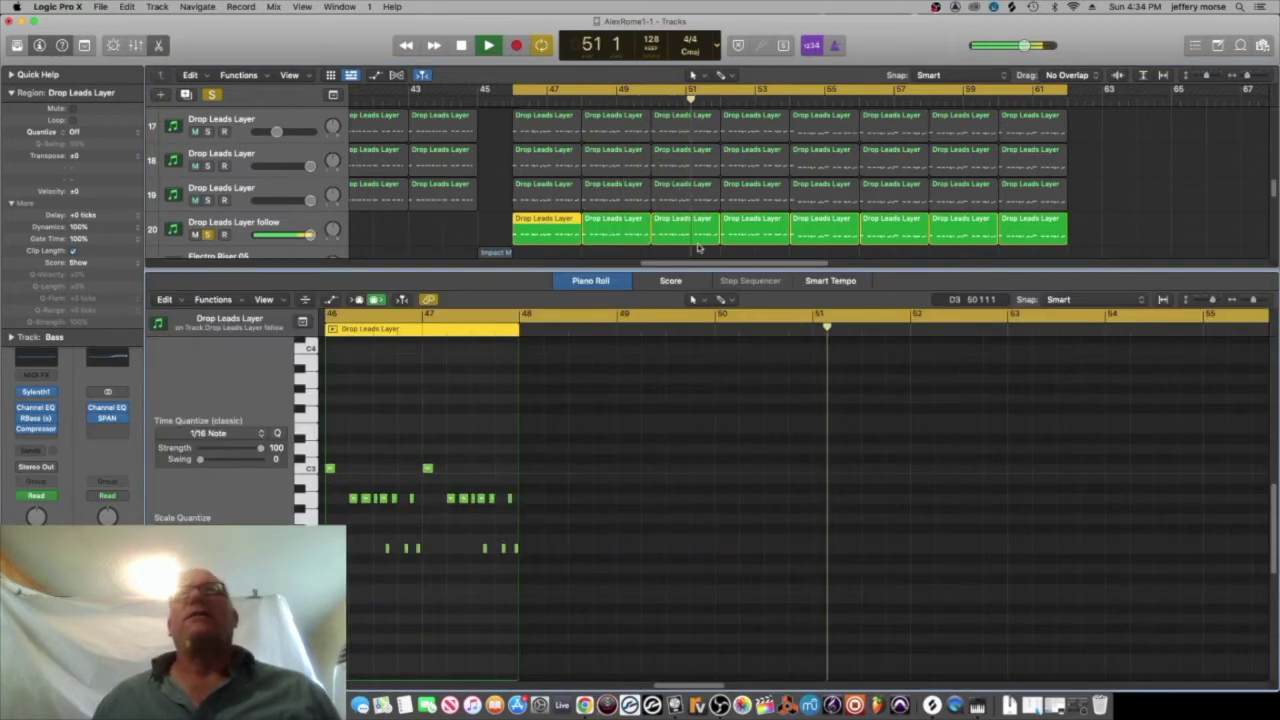
scroll(745, 245, down, 6)
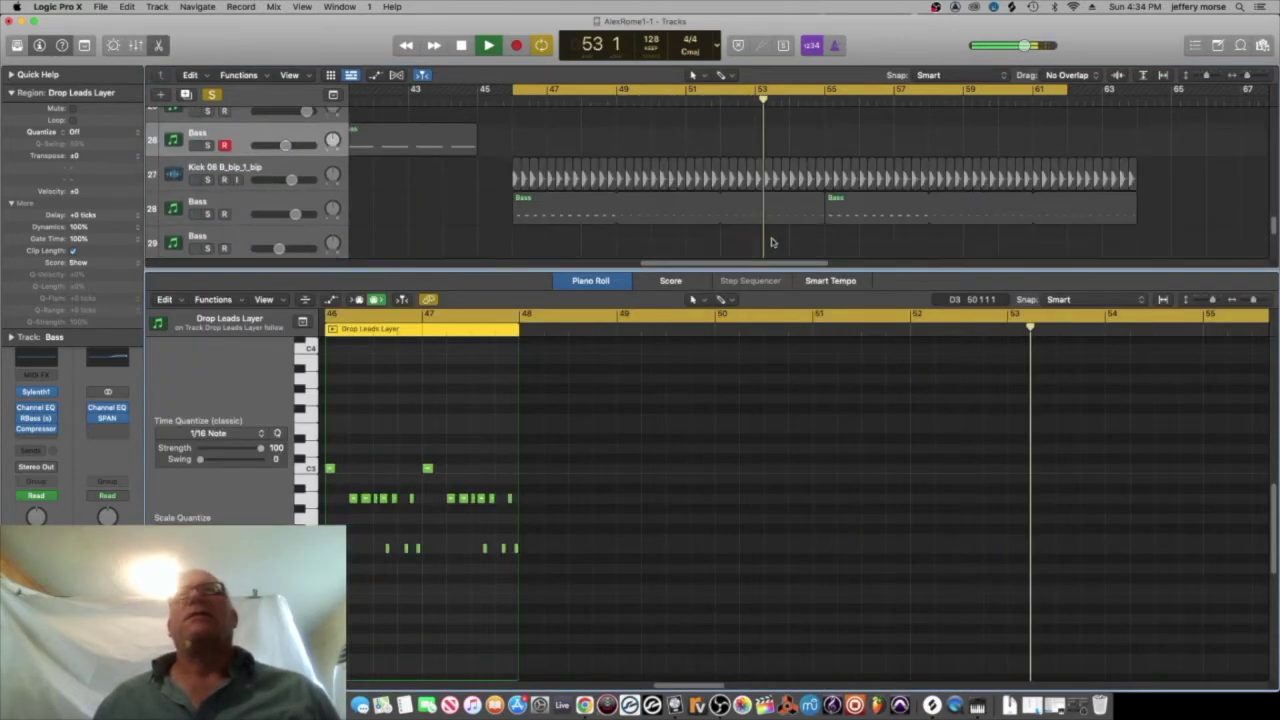
key(space)
drag(809, 99, 501, 91)
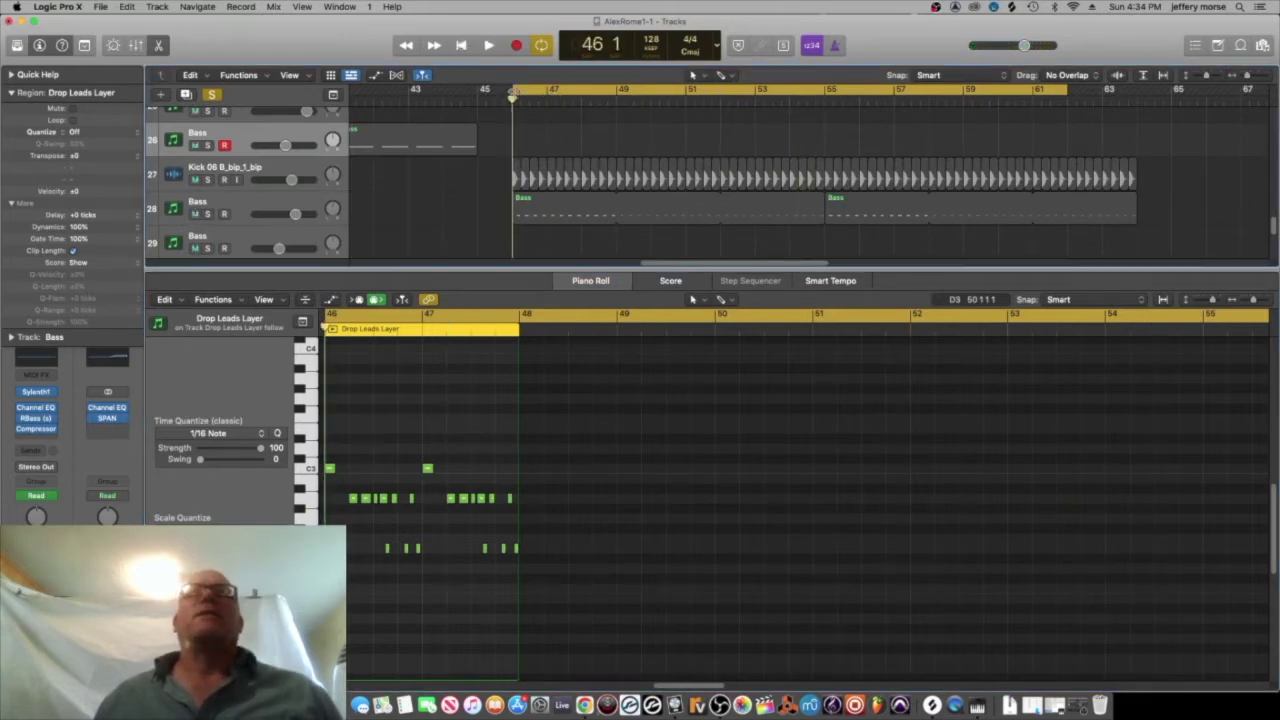
key(space)
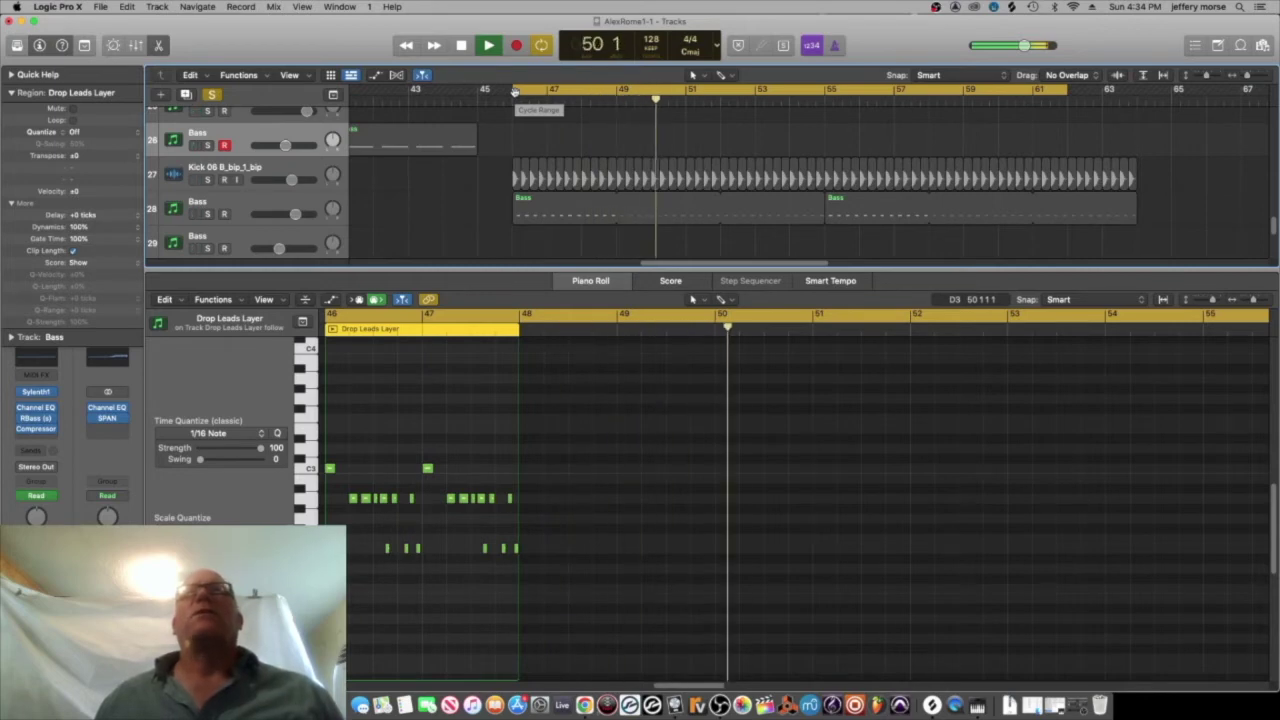
key(space)
- Cut the first Bass region on track 28 to bars 46 to 48, removing its loop repeats and third-bar notes
click(597, 205)
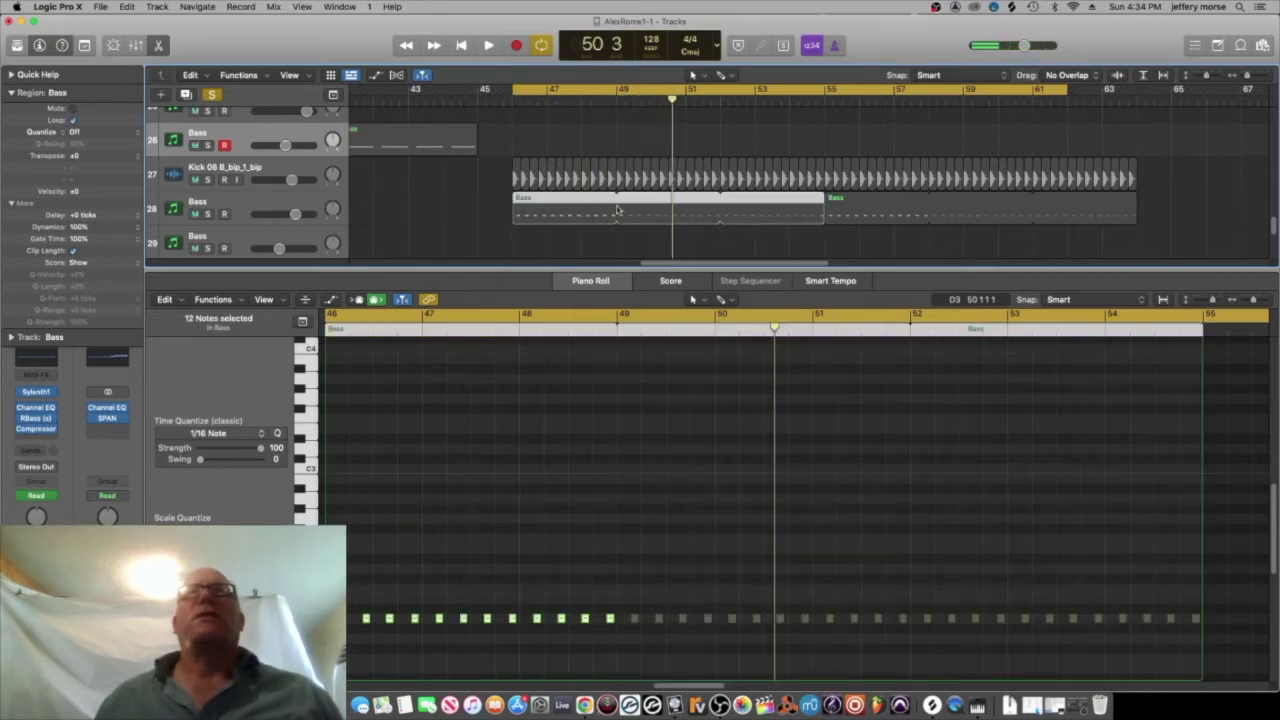
drag(822, 201, 614, 204)
key(e)
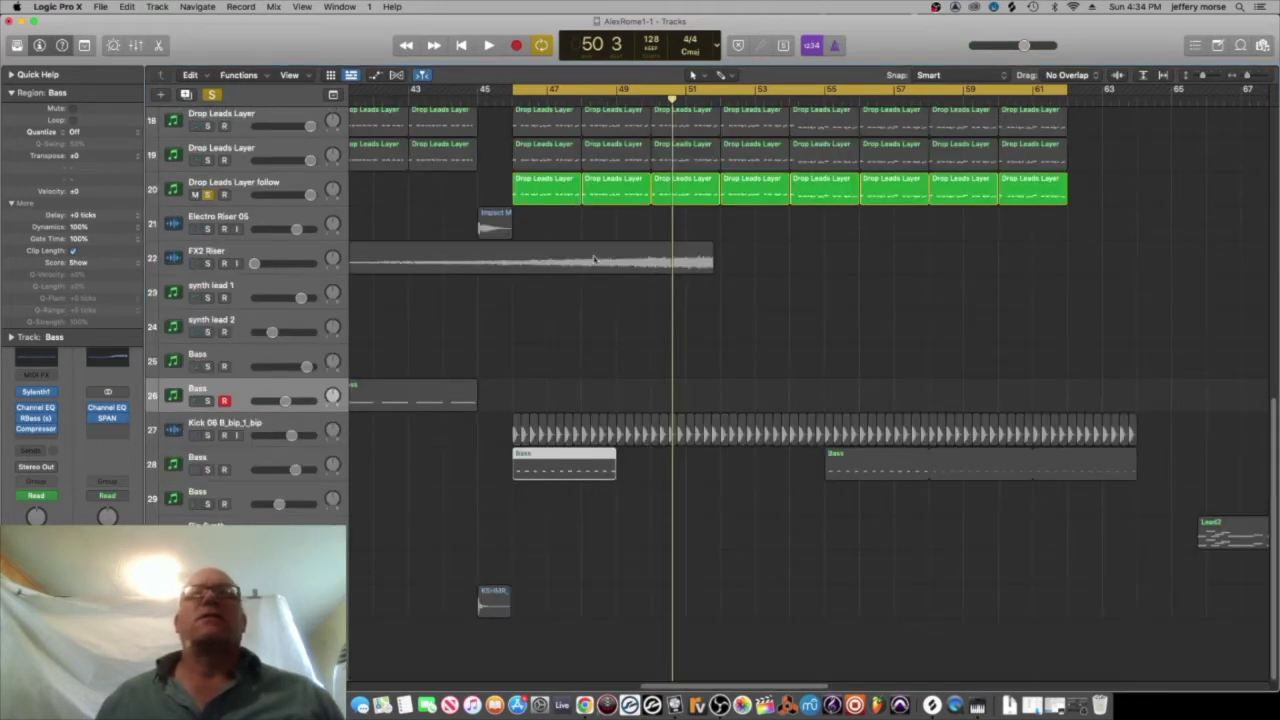
double_click(560, 456)
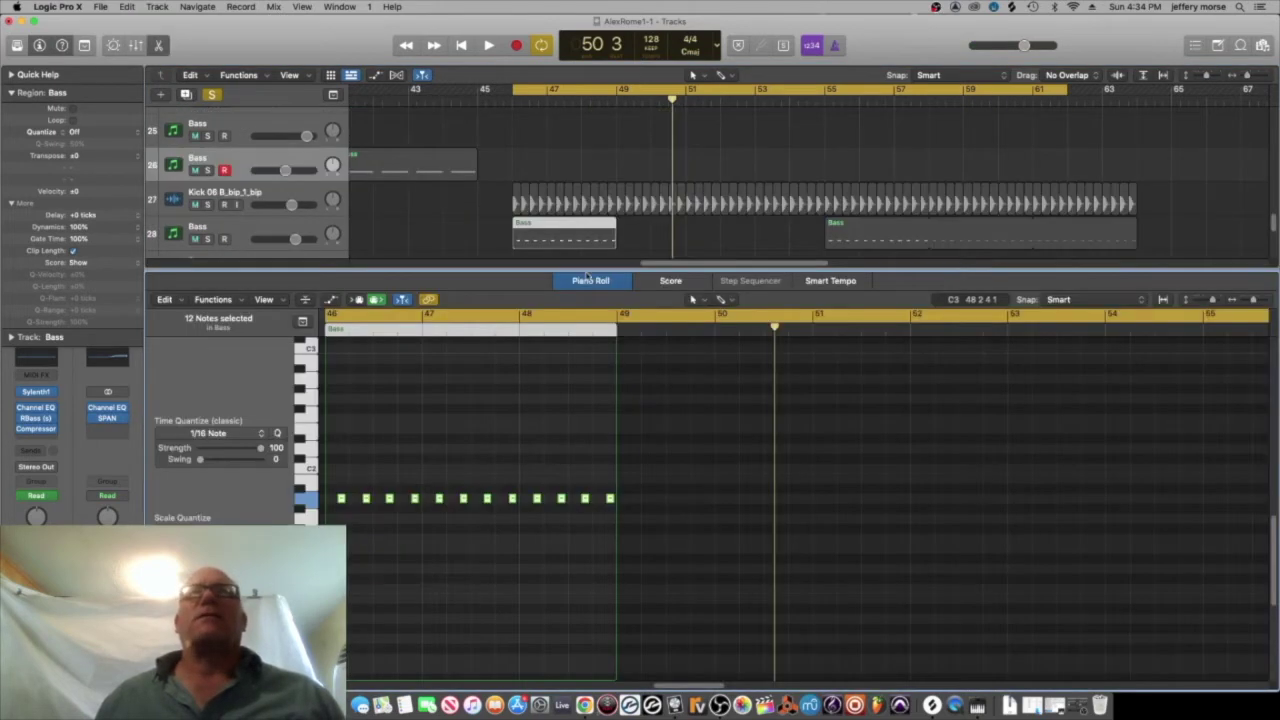
scroll(617, 205, up, 5)
scroll(617, 208, down, 8)
scroll(617, 211, up, 1)
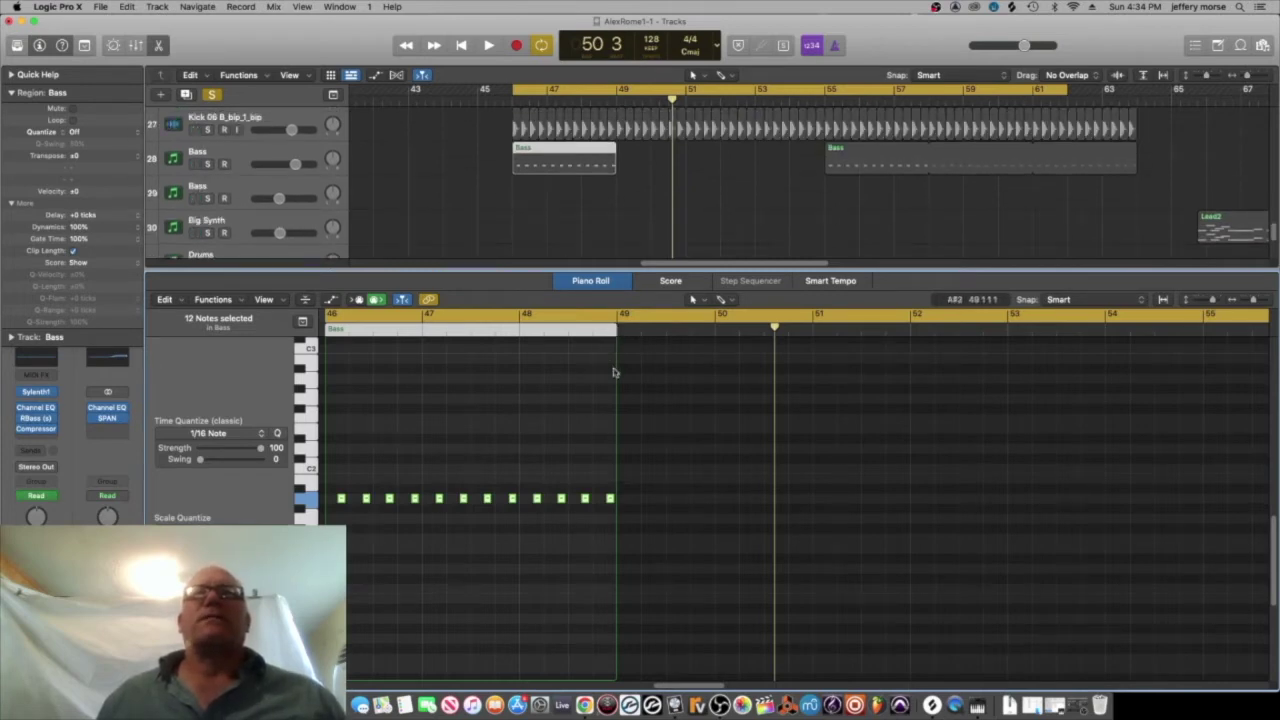
click(589, 501)
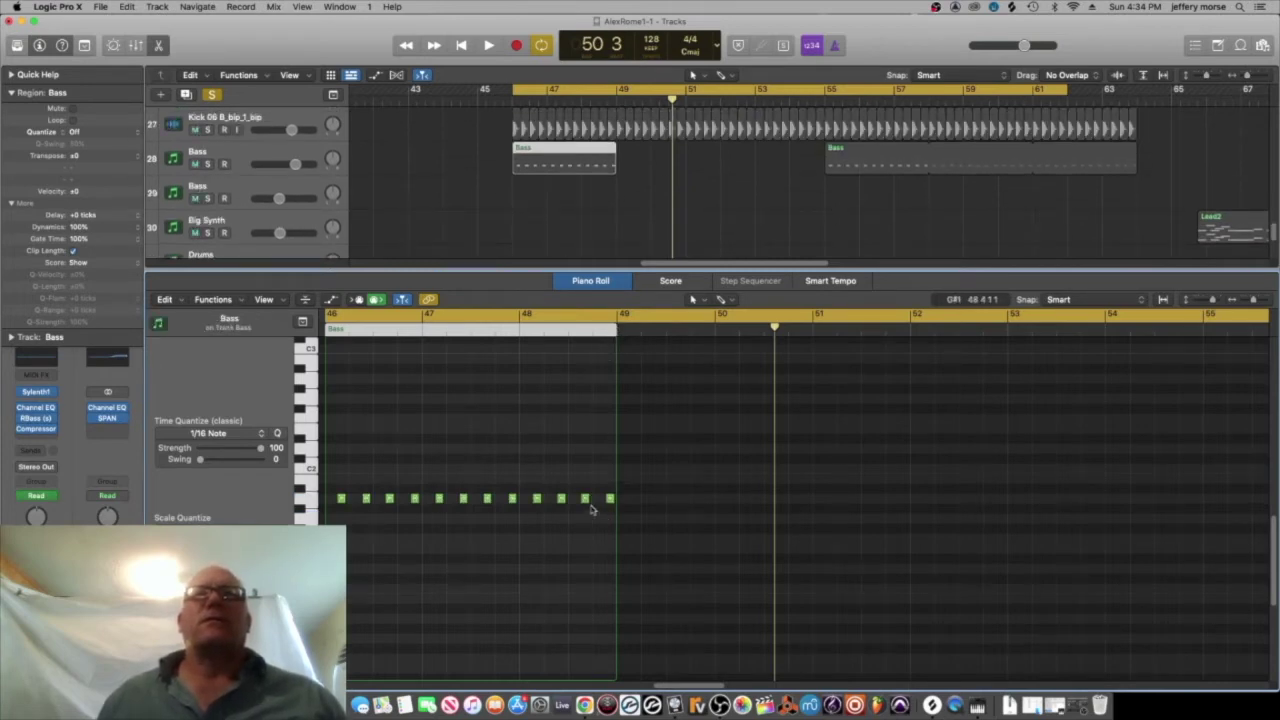
drag(617, 522, 592, 500)
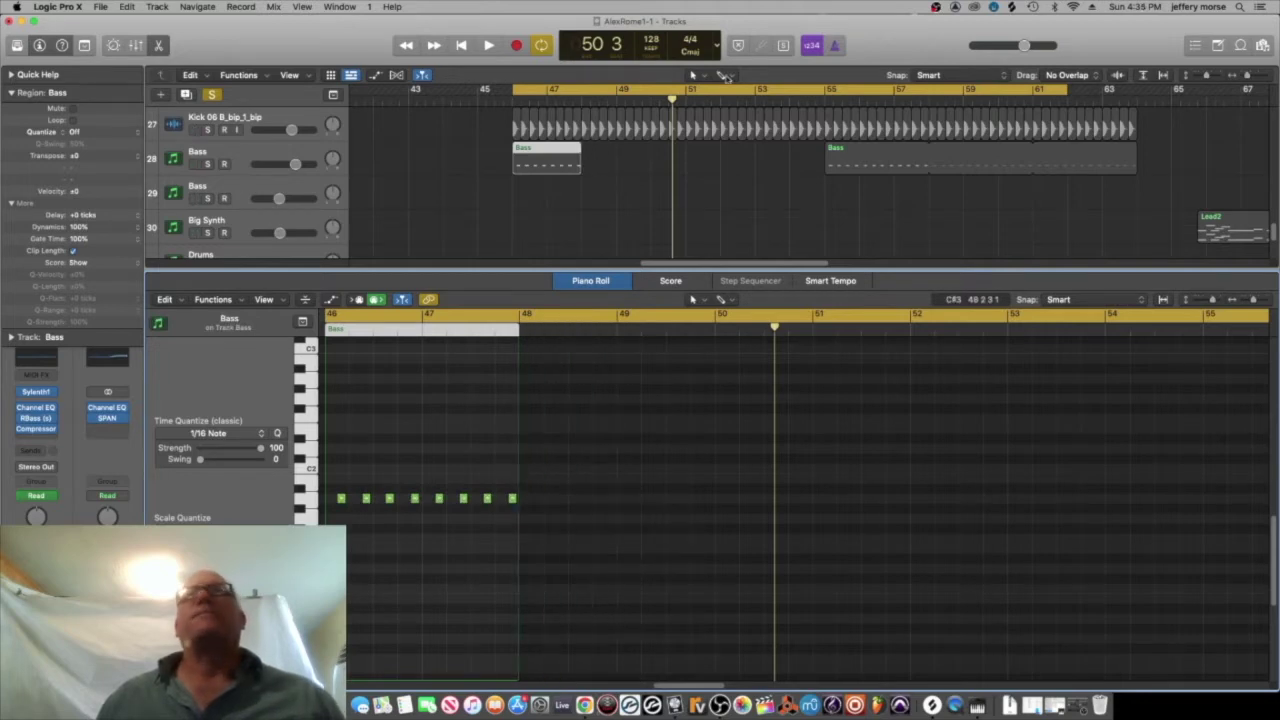
- Delete the second Bass region at bar 55 and loop the shortened first Bass region up to bar 64
click(961, 165)
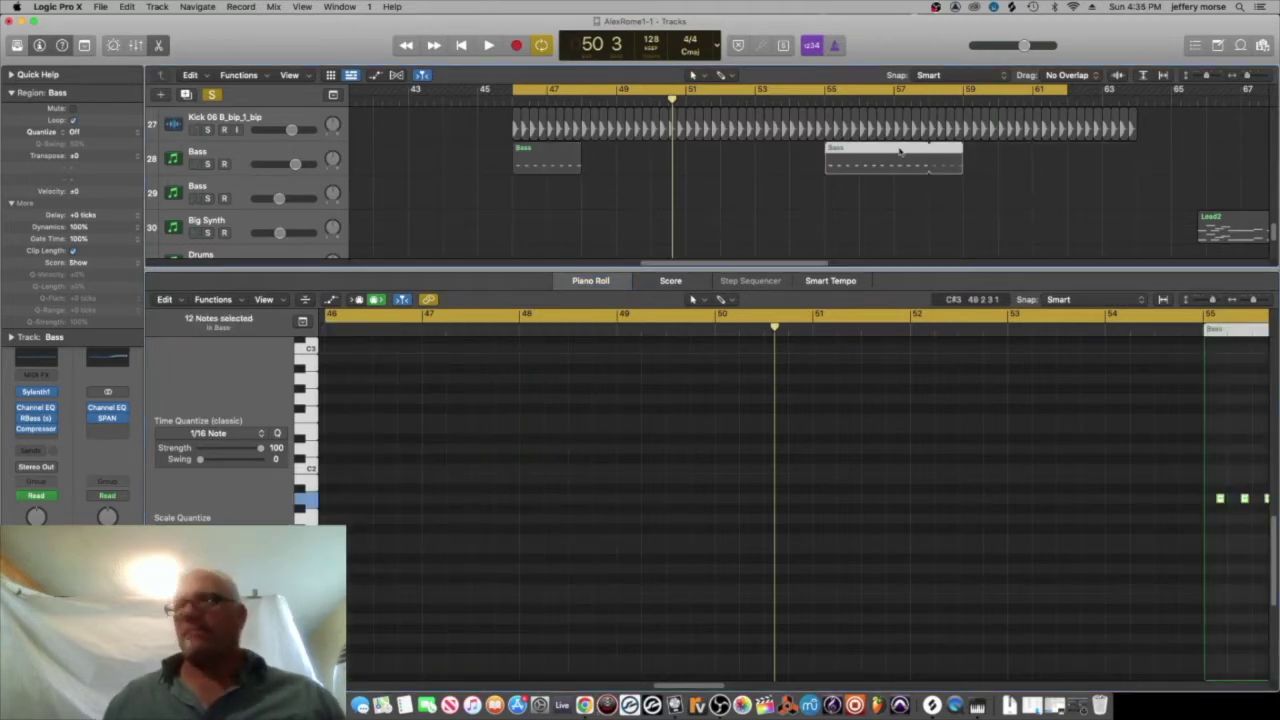
key(Delete)
drag(583, 151, 1136, 175)
- Shorten the Bass loop to end at bar 62 and delete the kick regions beyond bar 62
scroll(992, 146, up, 2)
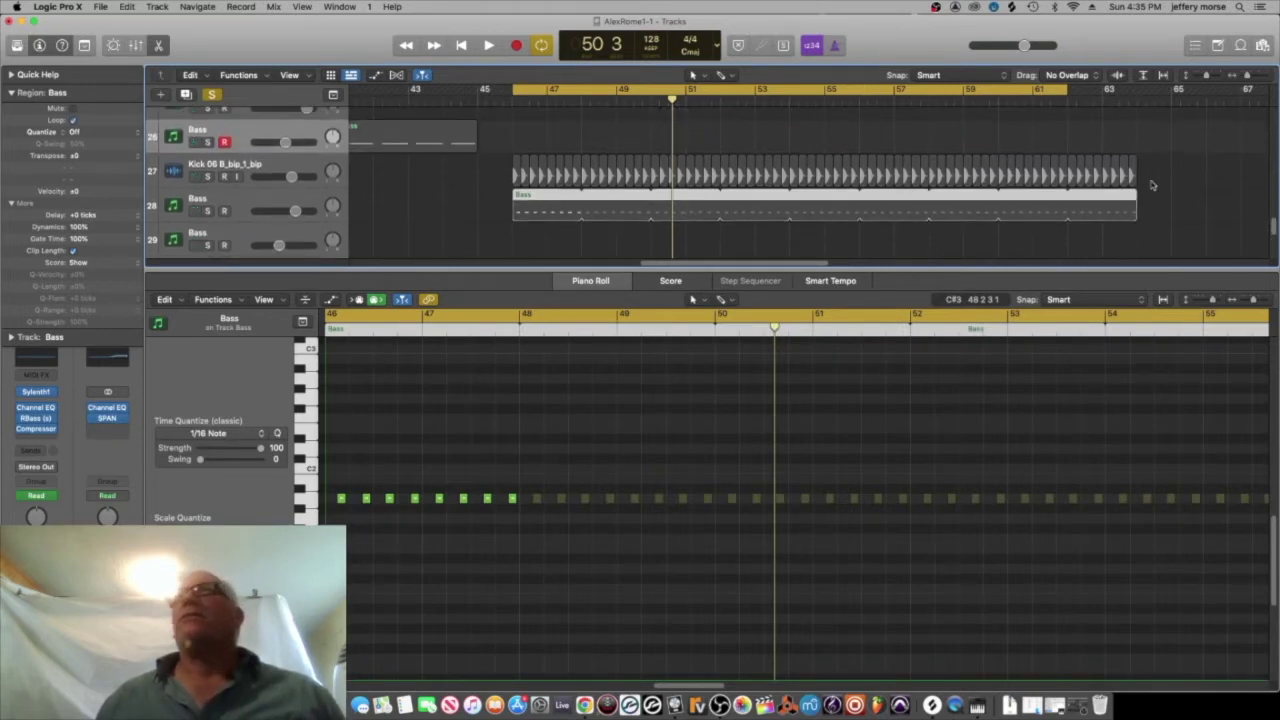
drag(1138, 196, 1066, 190)
drag(1171, 228, 1067, 133)
key(Delete)
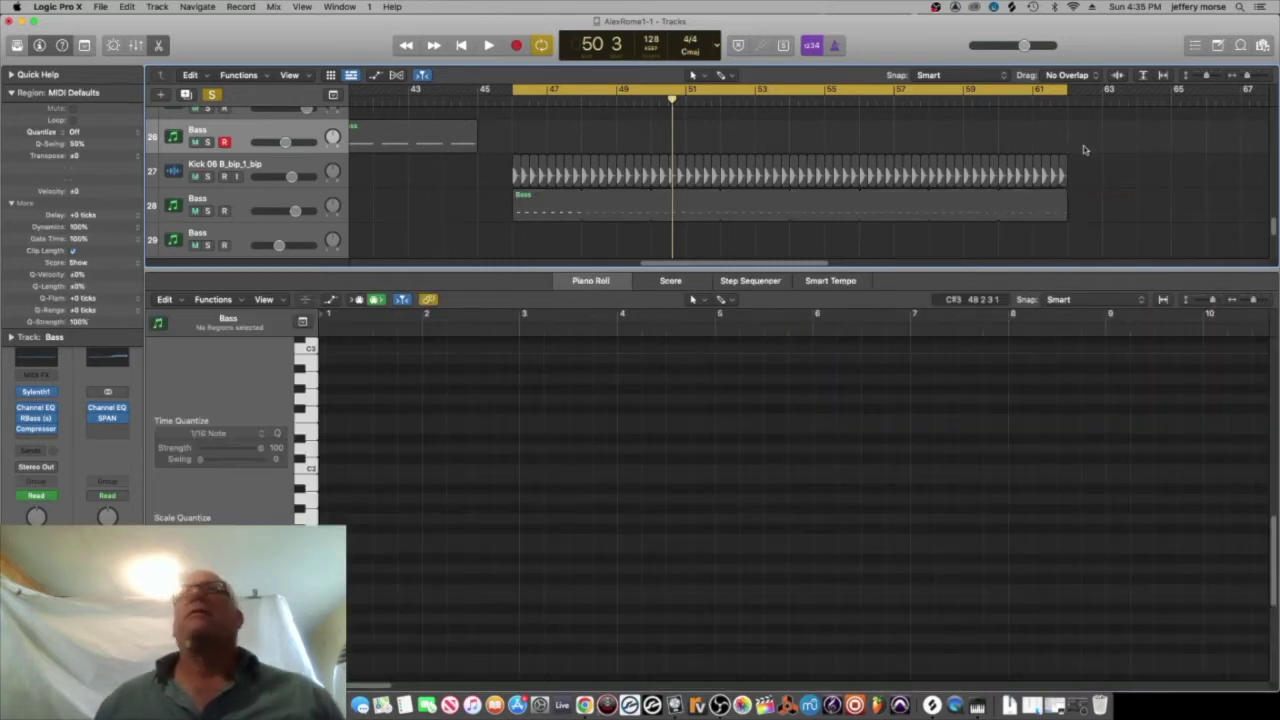
scroll(1090, 148, up, 5)
scroll(1094, 148, down, 3)
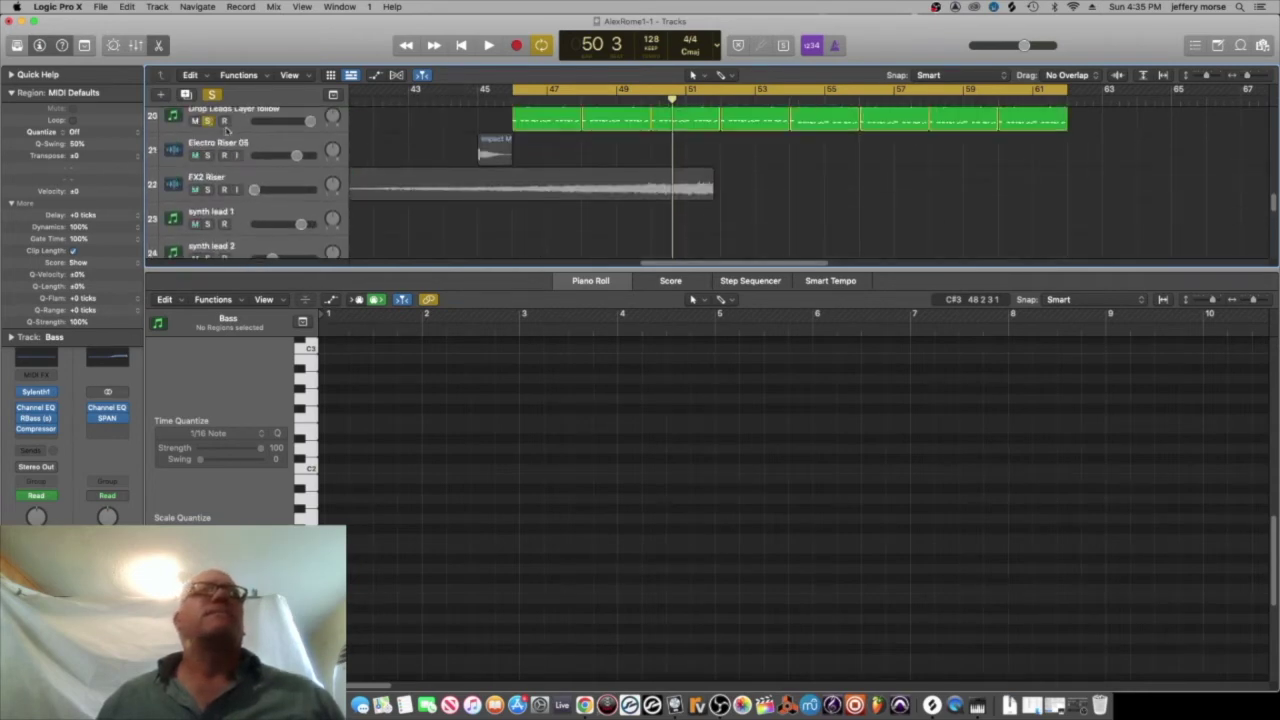
- Unsolo the Drop Leads Layer follow track and play the full drop with the cycle range shortened to bars 54 to 62
click(208, 120)
key(space)
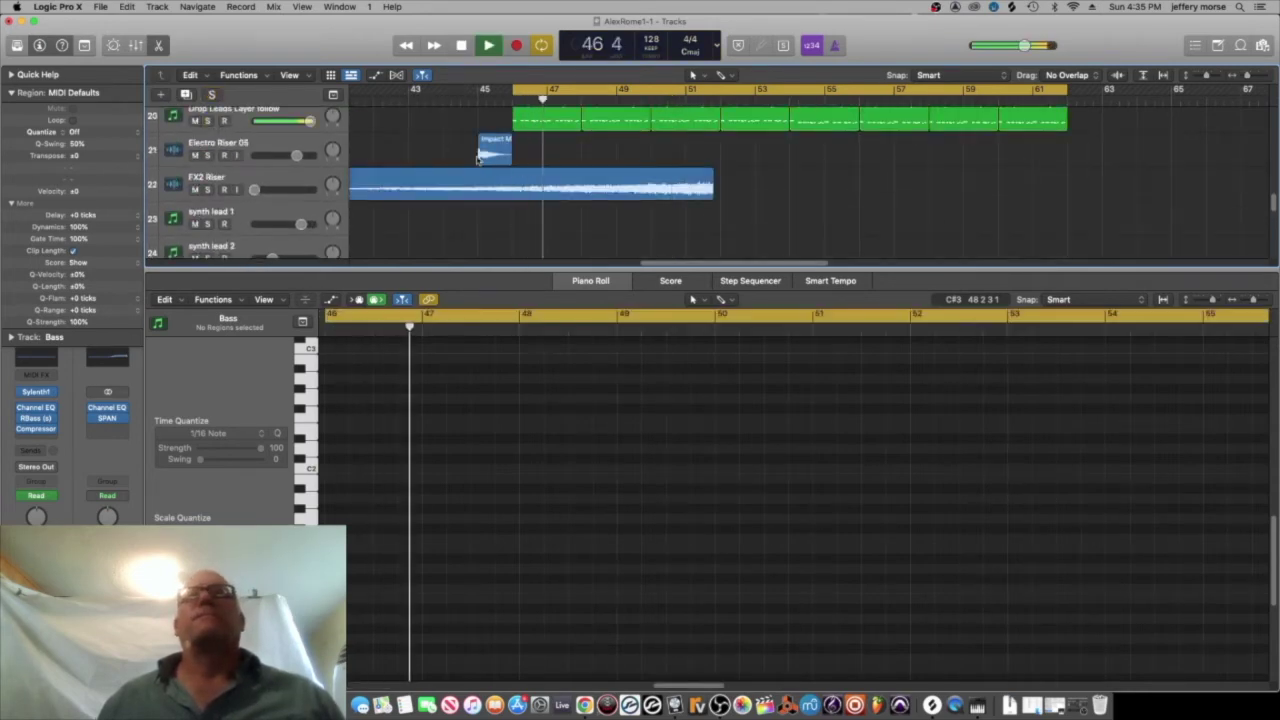
scroll(770, 205, down, 5)
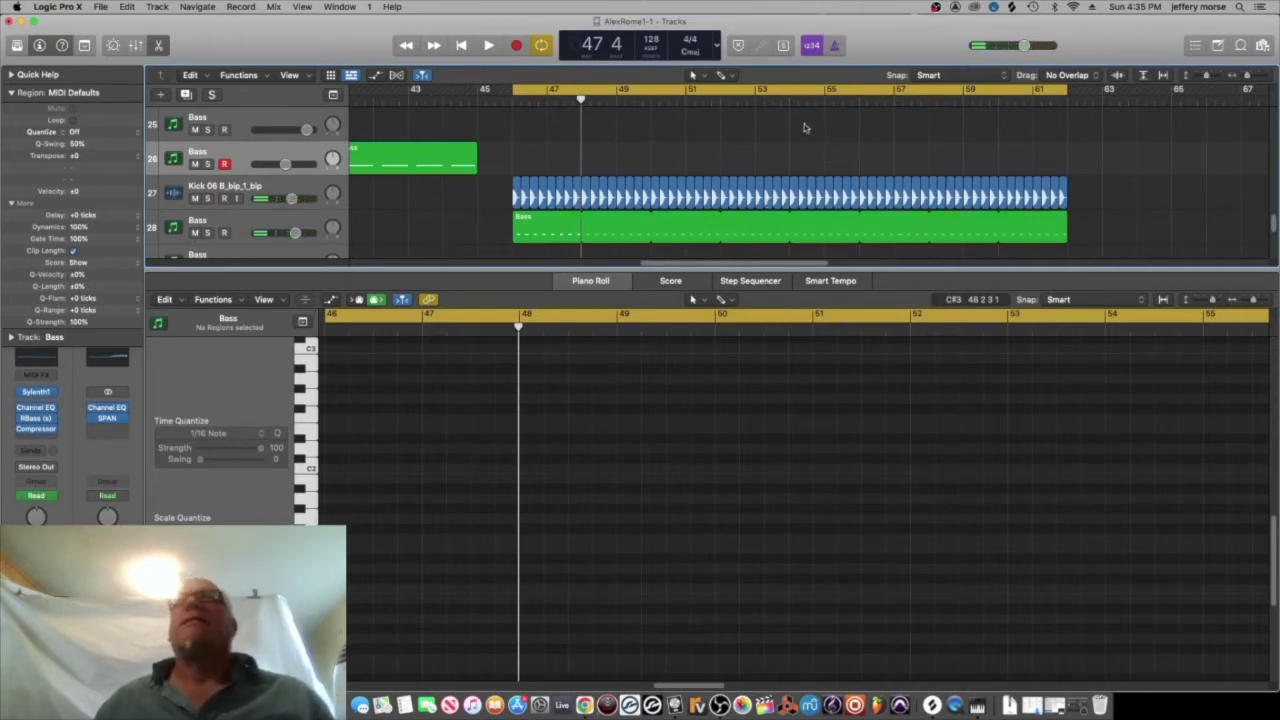
drag(512, 91, 790, 91)
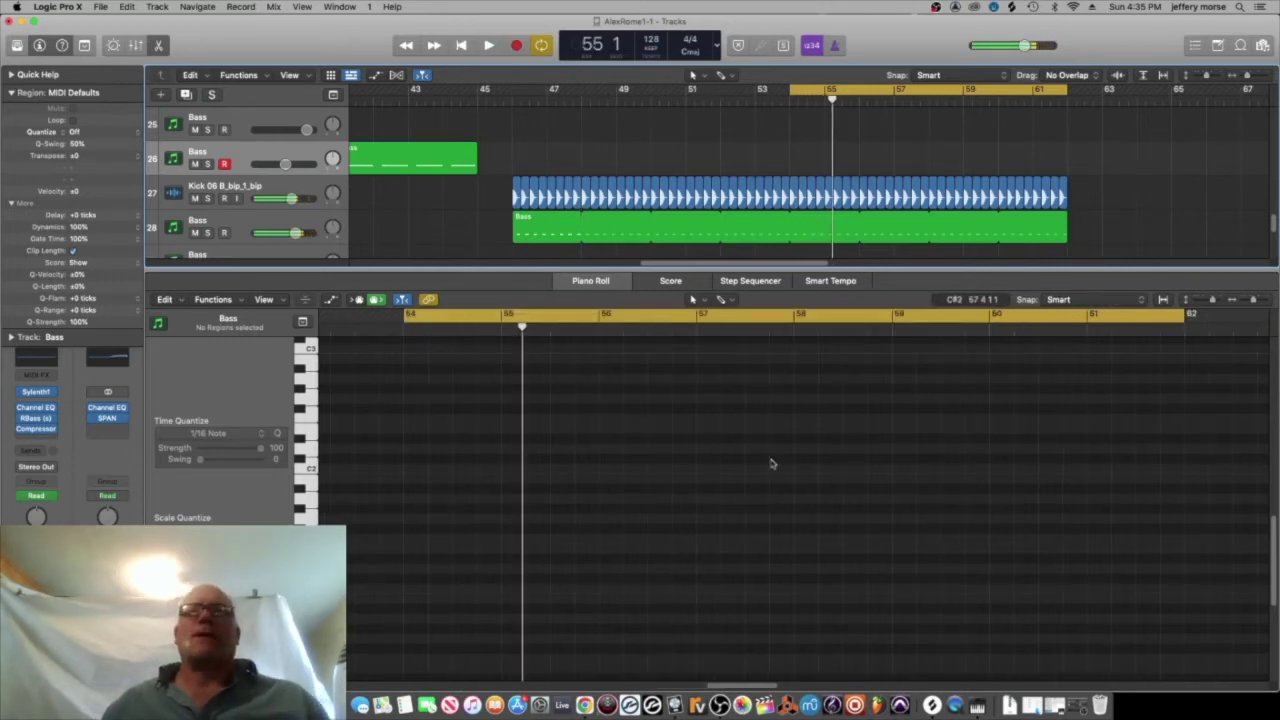
- Switch to Chrome and play the YouTube tutorial "How to make a FULL LENGTH Big Room House song Part 6"
click(584, 705)
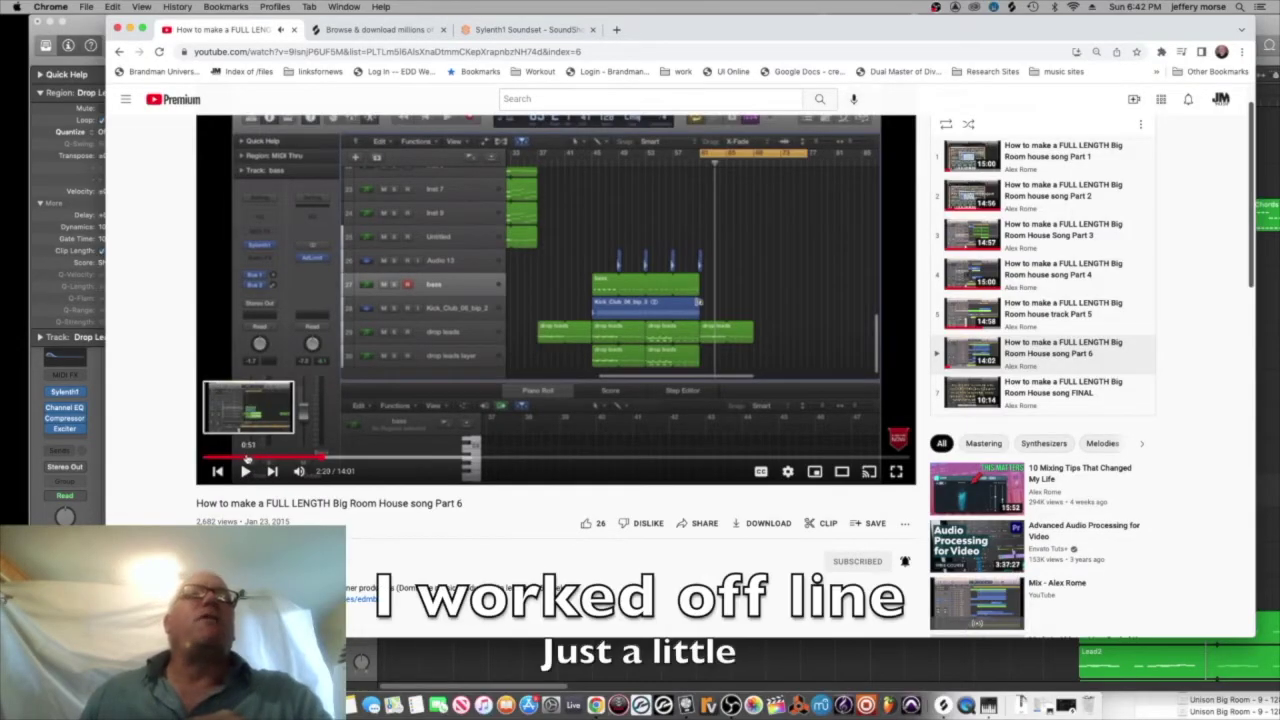
click(247, 471)
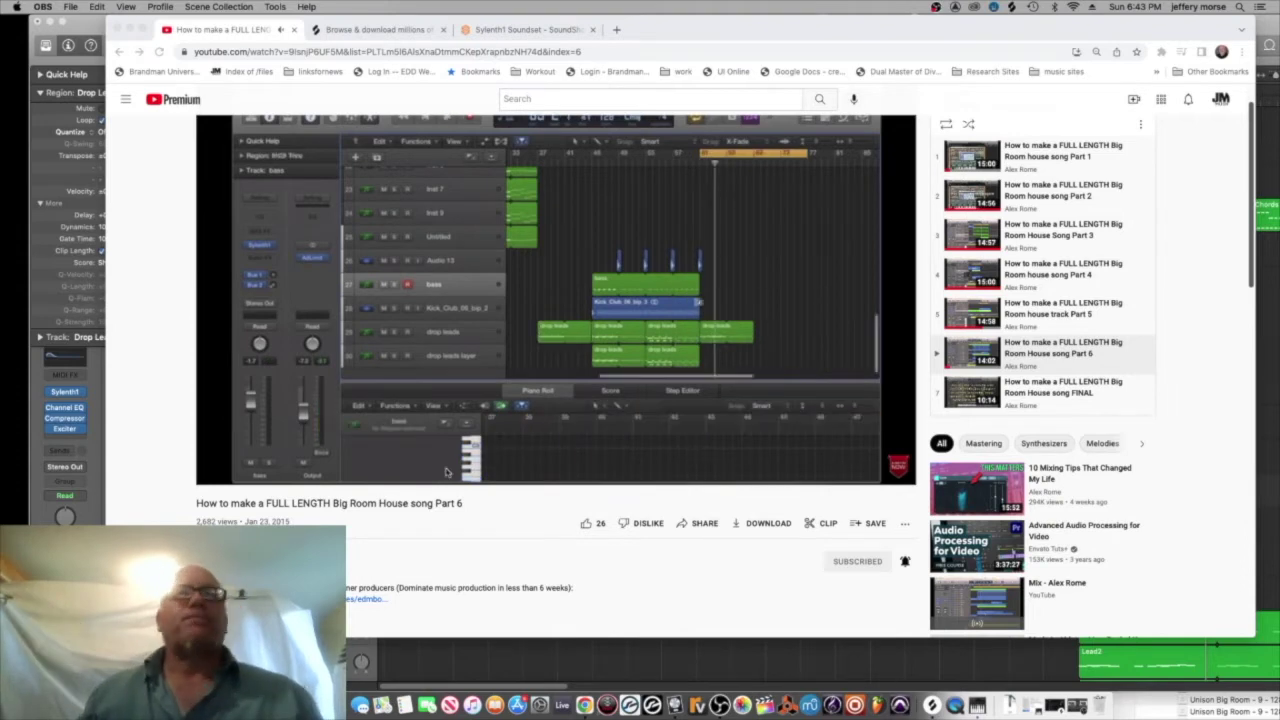
click(262, 468)
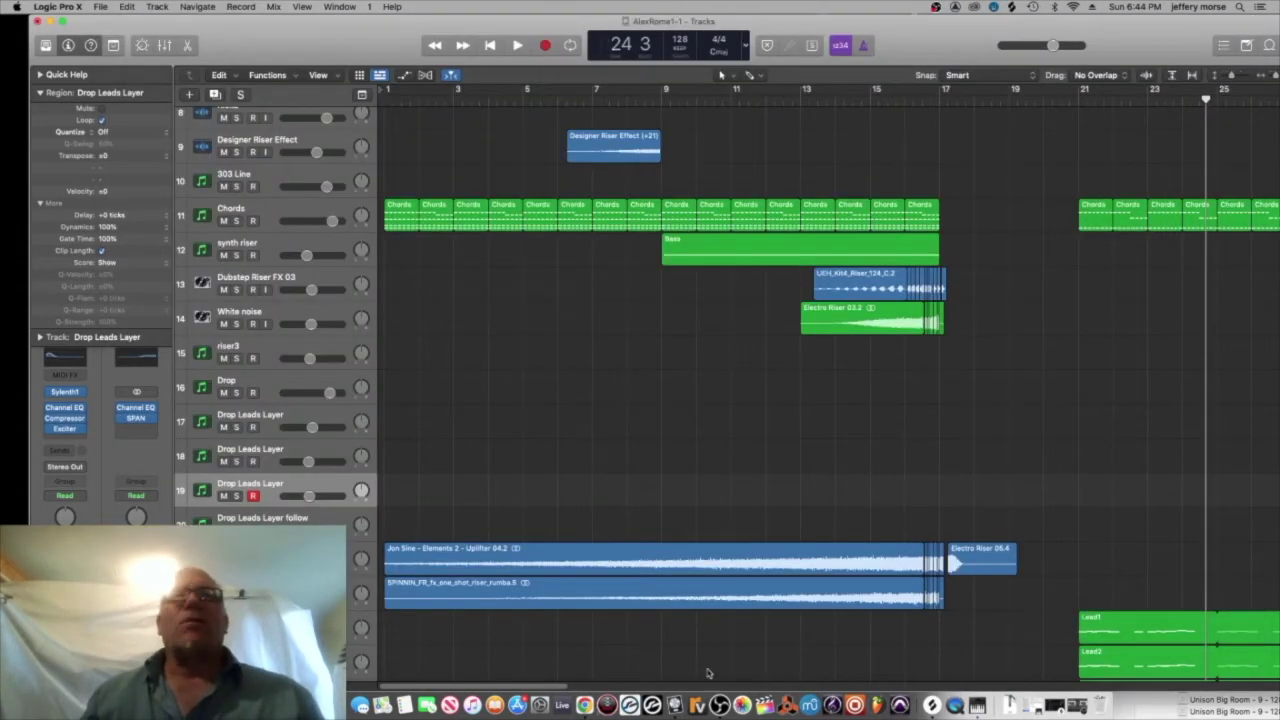
- In Logic Pro, review the Drop Leads Layer tracks 17, 18 and 19 from bar 37 onward, selecting each in turn
drag(559, 687, 783, 688)
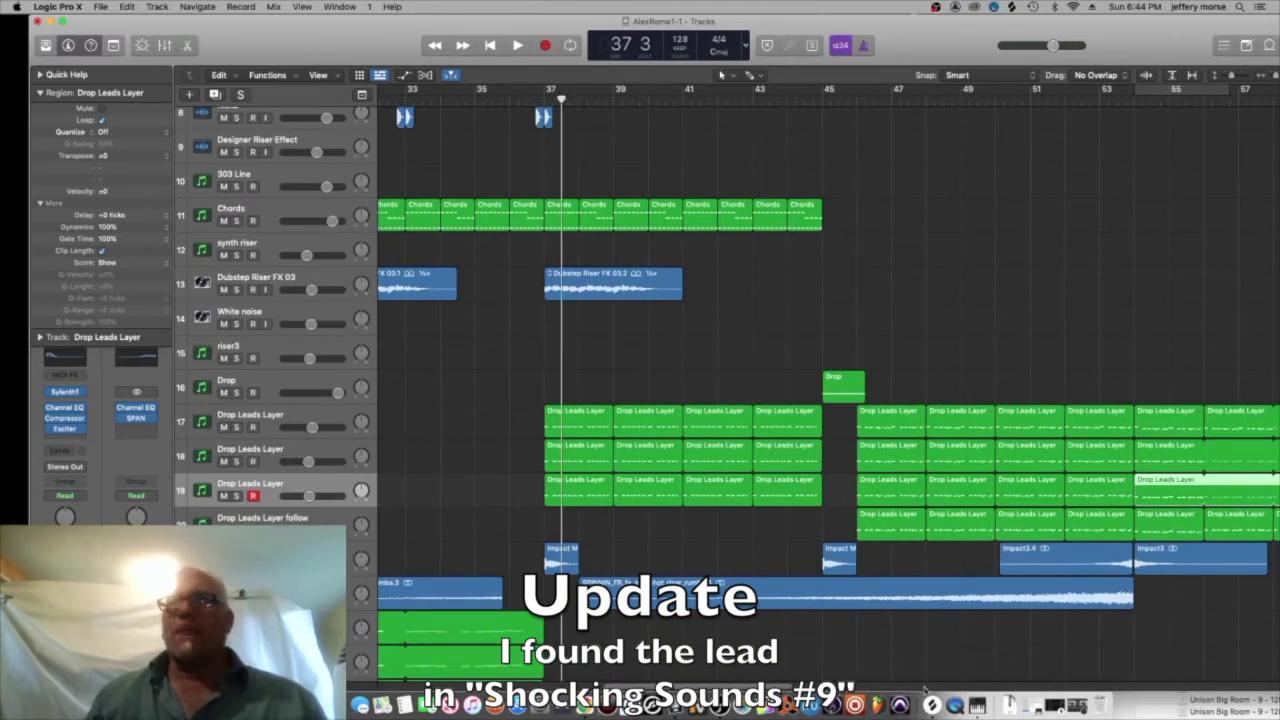
click(281, 415)
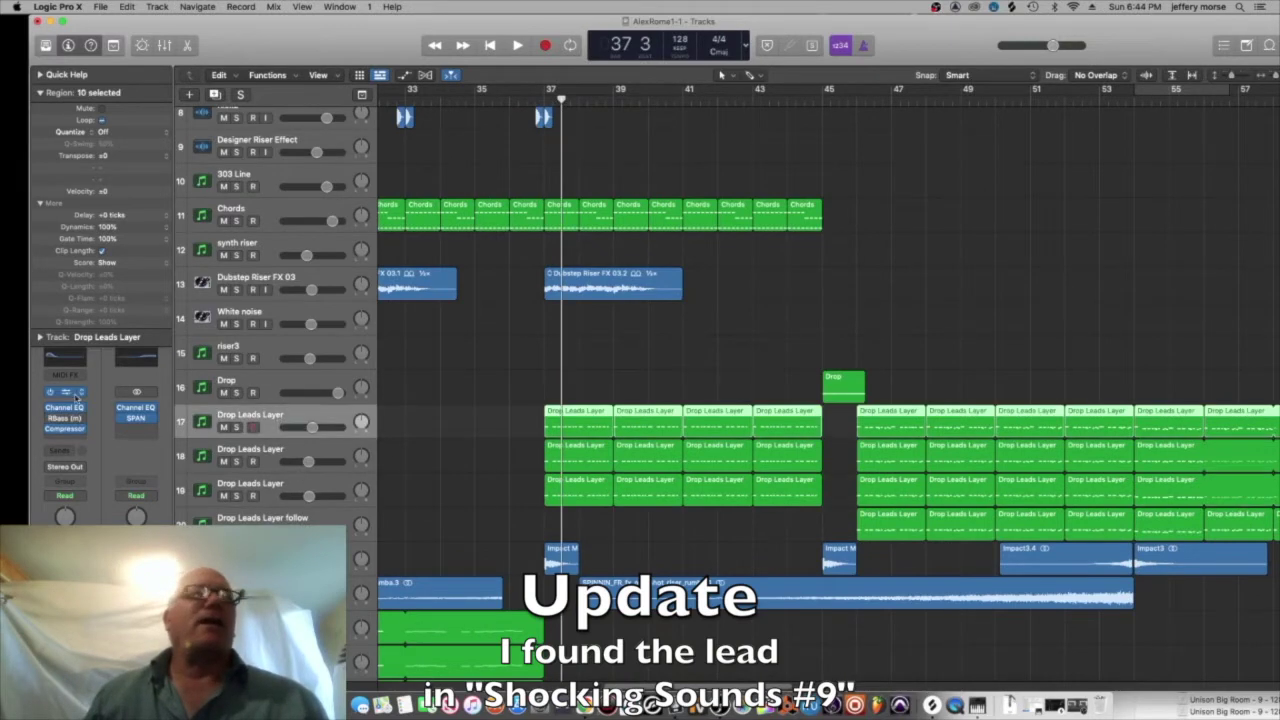
click(280, 450)
click(268, 490)
click(268, 453)
click(267, 424)
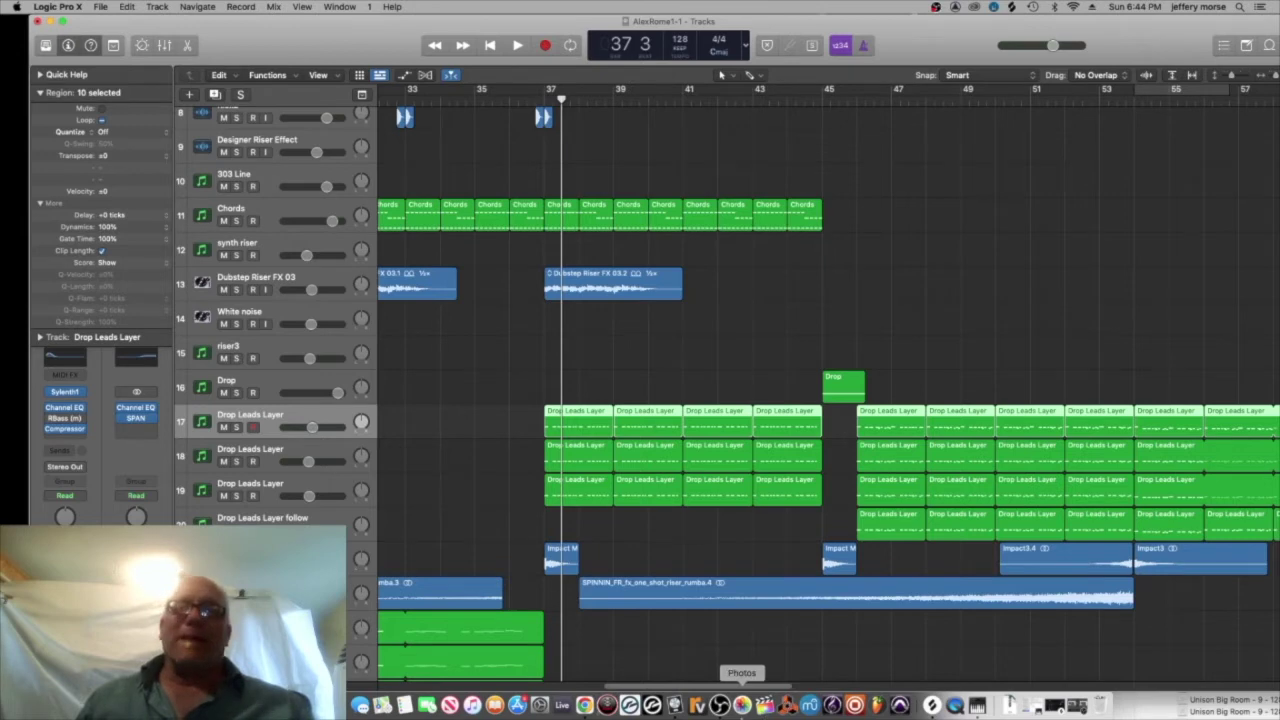
- Play the leads into the drop from bar 37 in Logic Pro, opening OBS before and after playback to switch its audio inputs
click(719, 705)
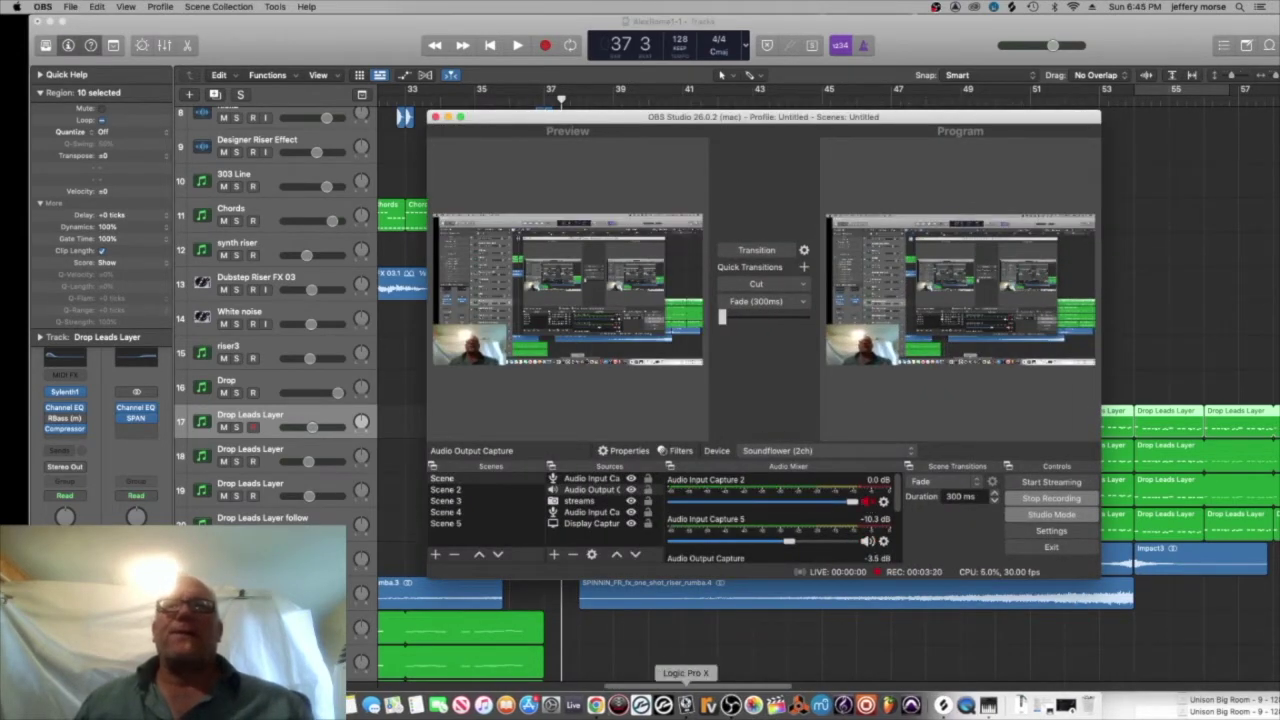
click(686, 704)
key(space)
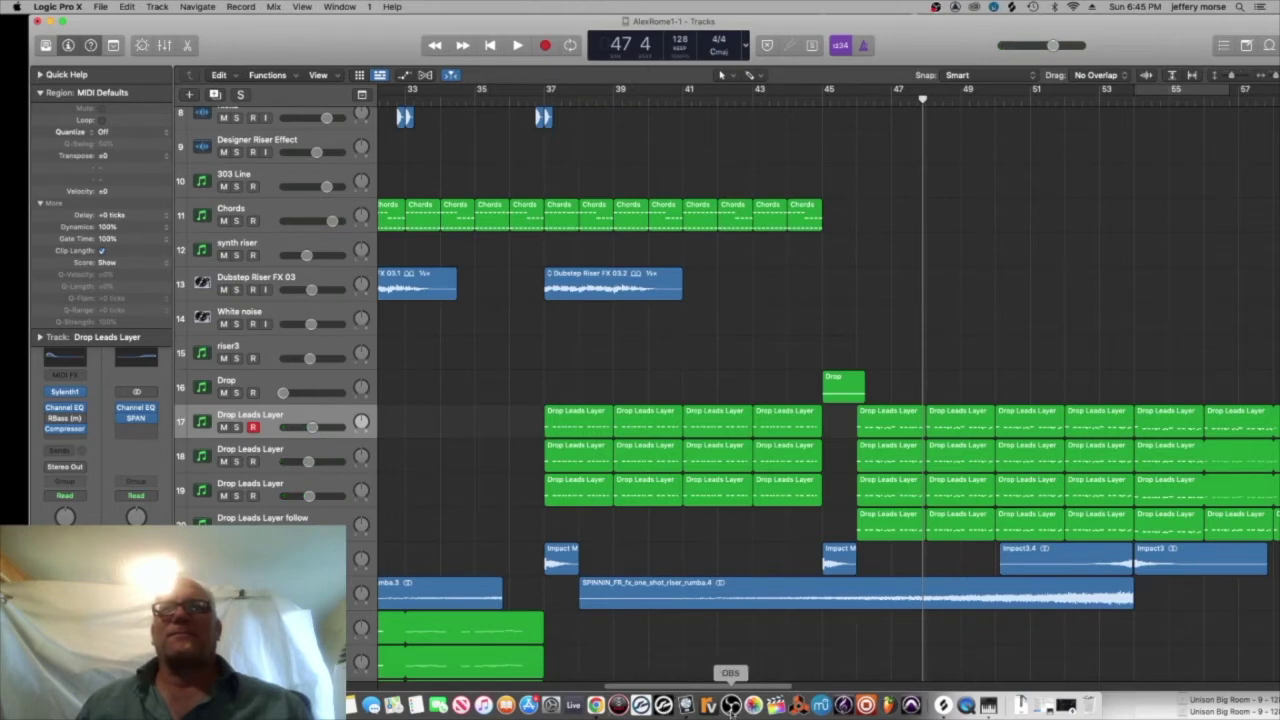
click(731, 706)
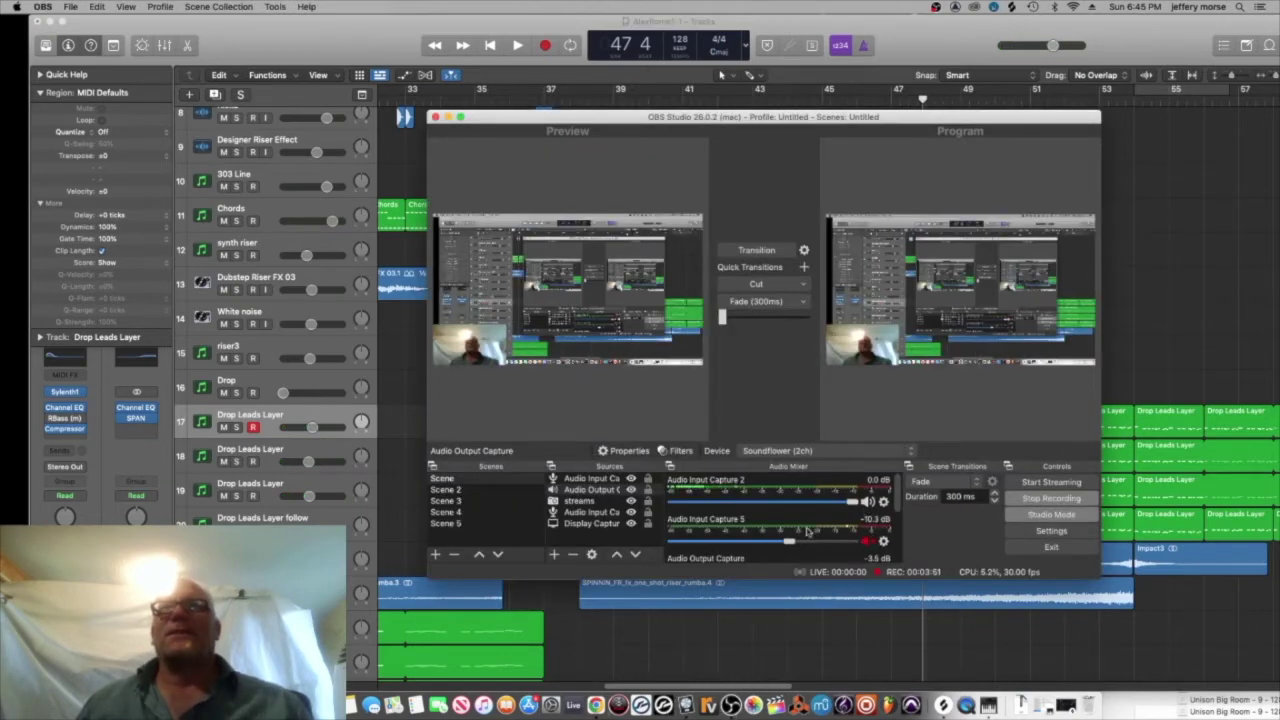
click(447, 117)
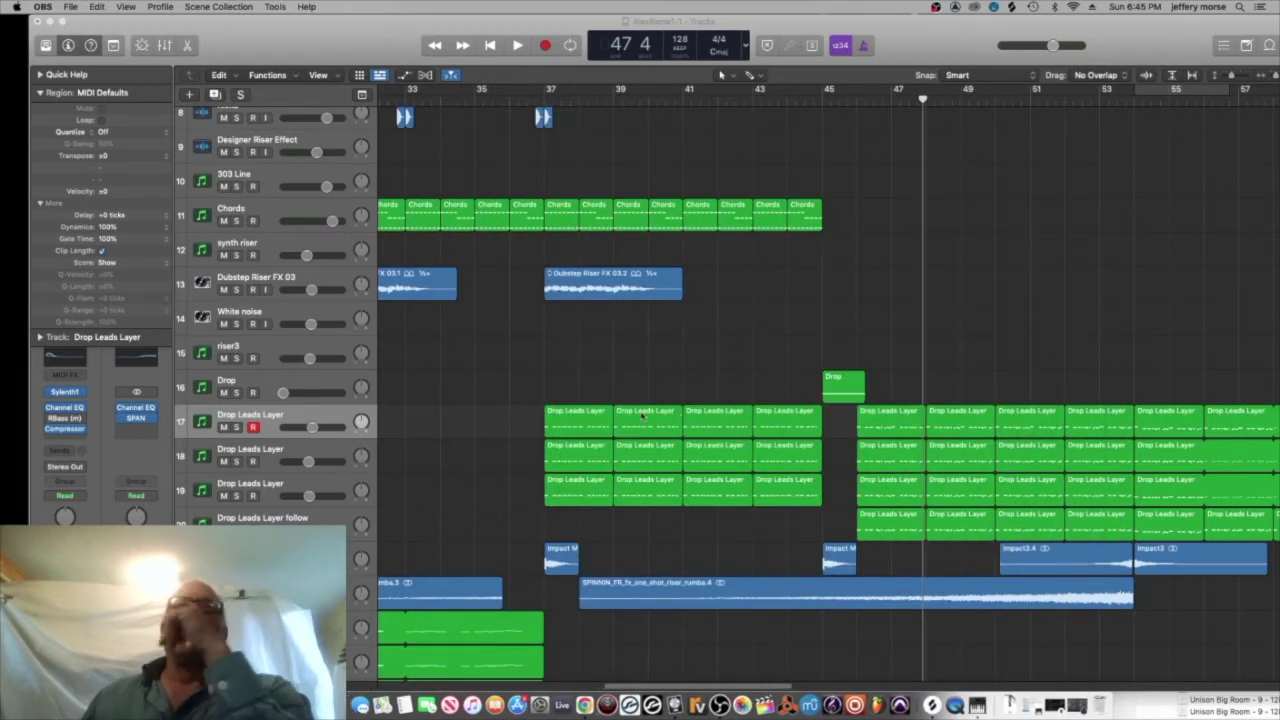
- Set the cycle range to bars 37 to 45 and play the first Drop Leads Layer section
click(586, 411)
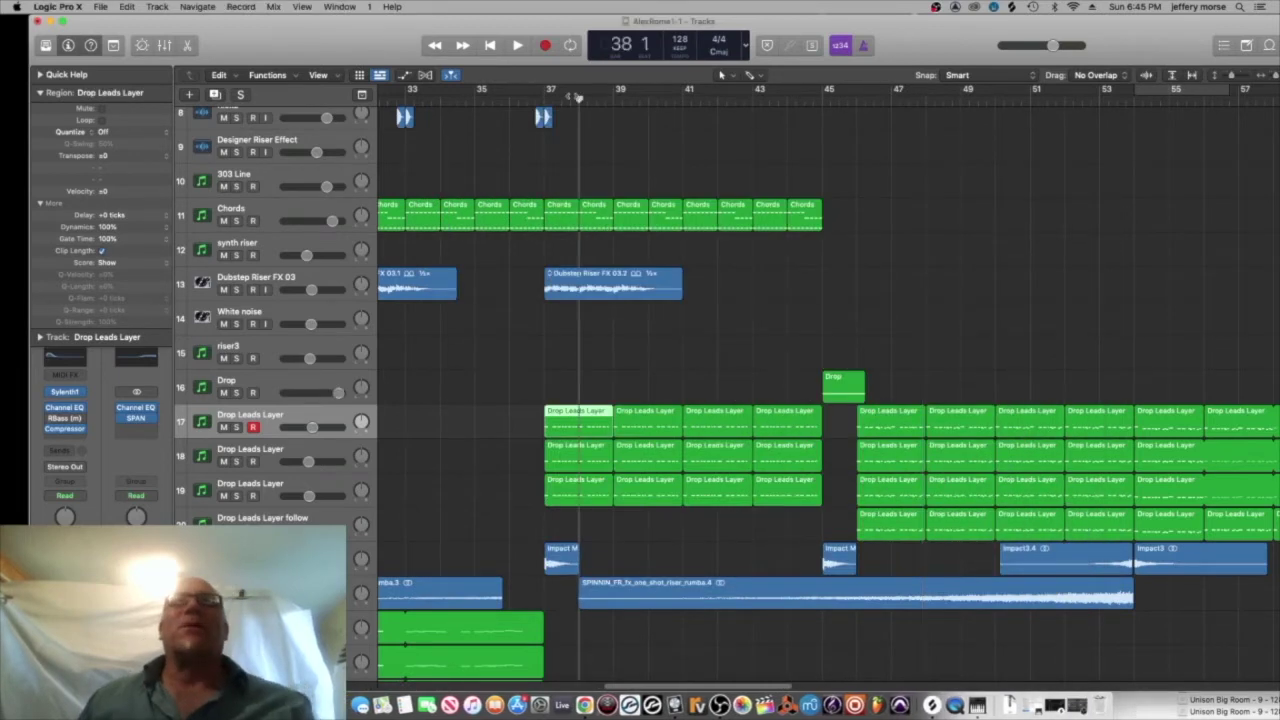
click(539, 99)
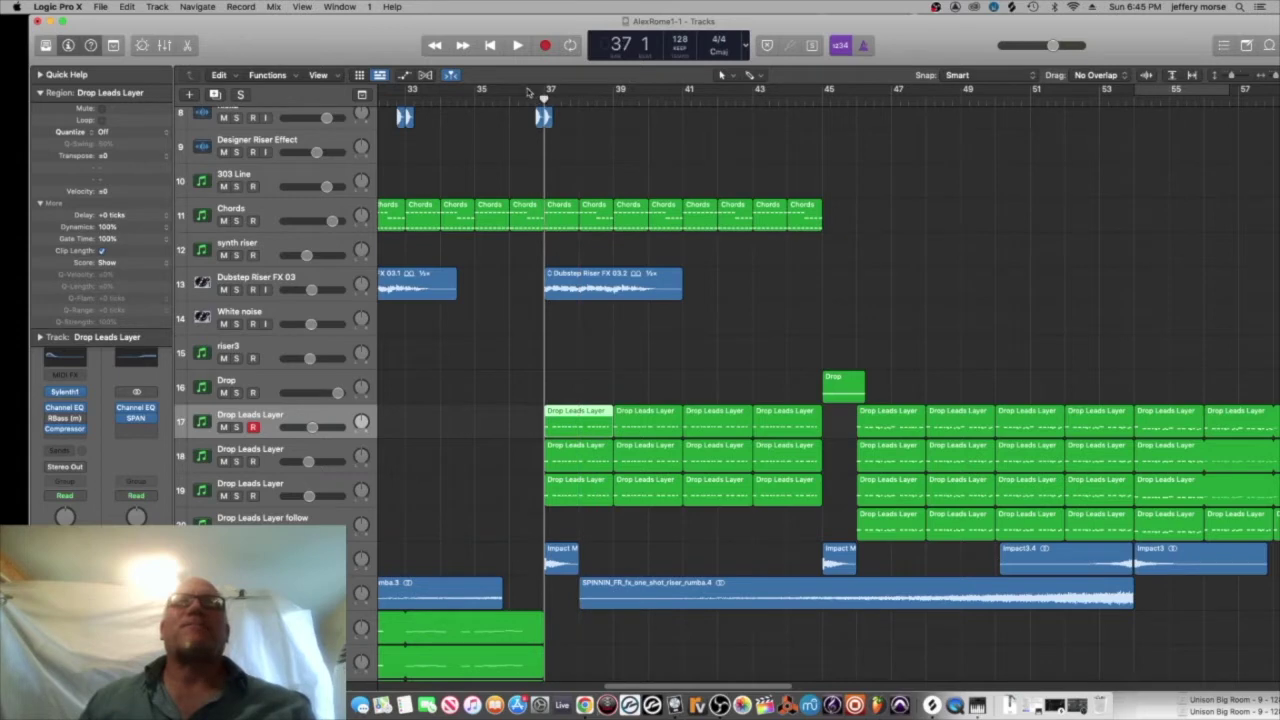
drag(528, 93, 815, 103)
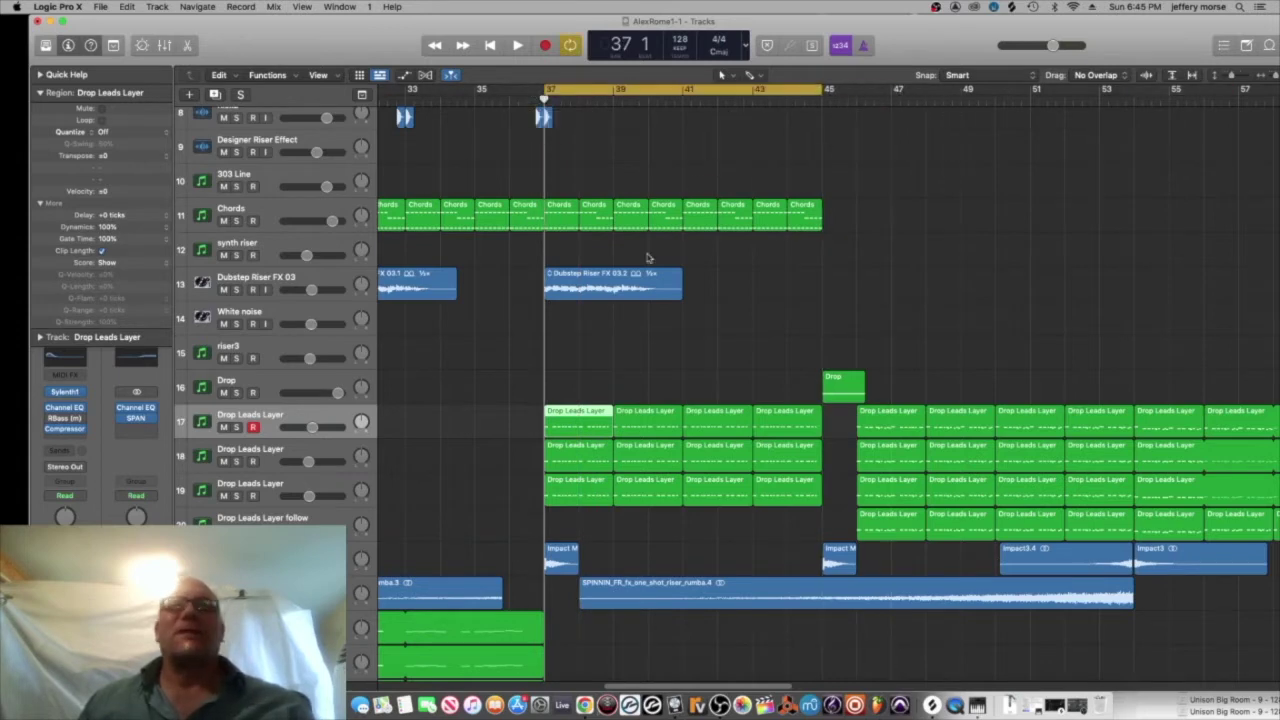
key(space)
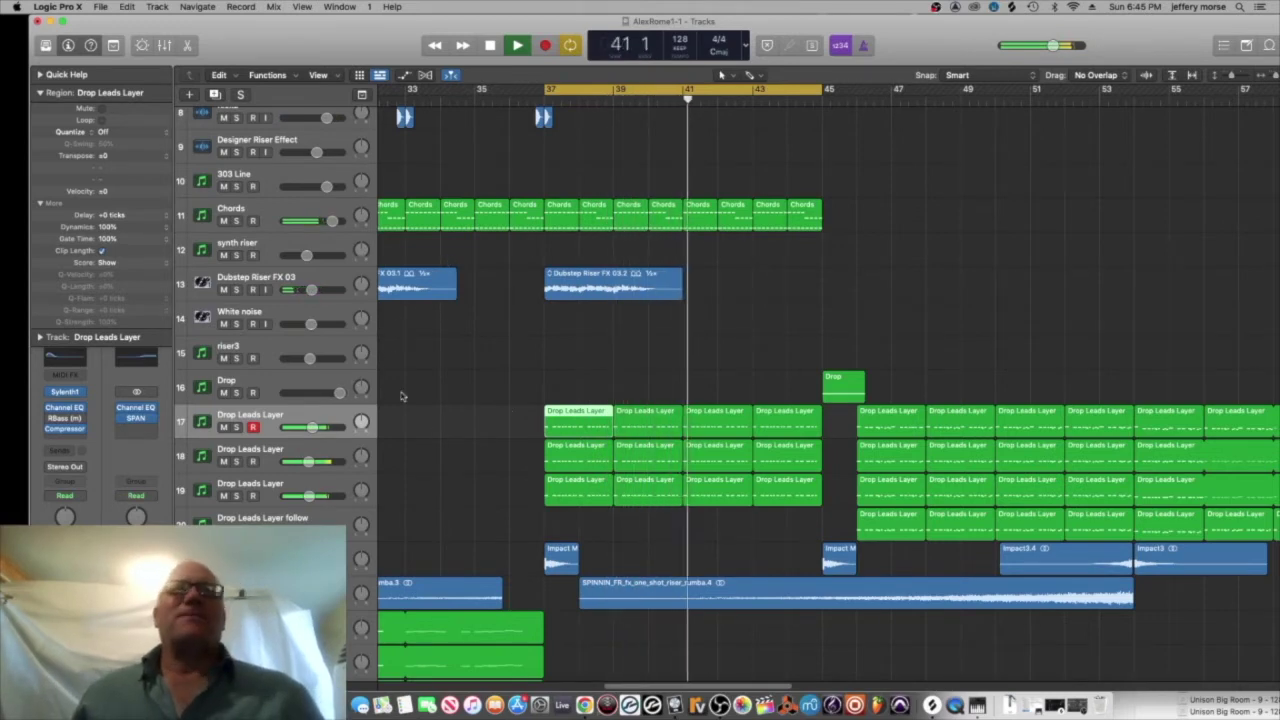
- Open the bar 37 region of Drop Leads Layer track 17 in the Piano Roll and transpose all its notes down
double_click(587, 412)
drag(556, 532, 556, 312)
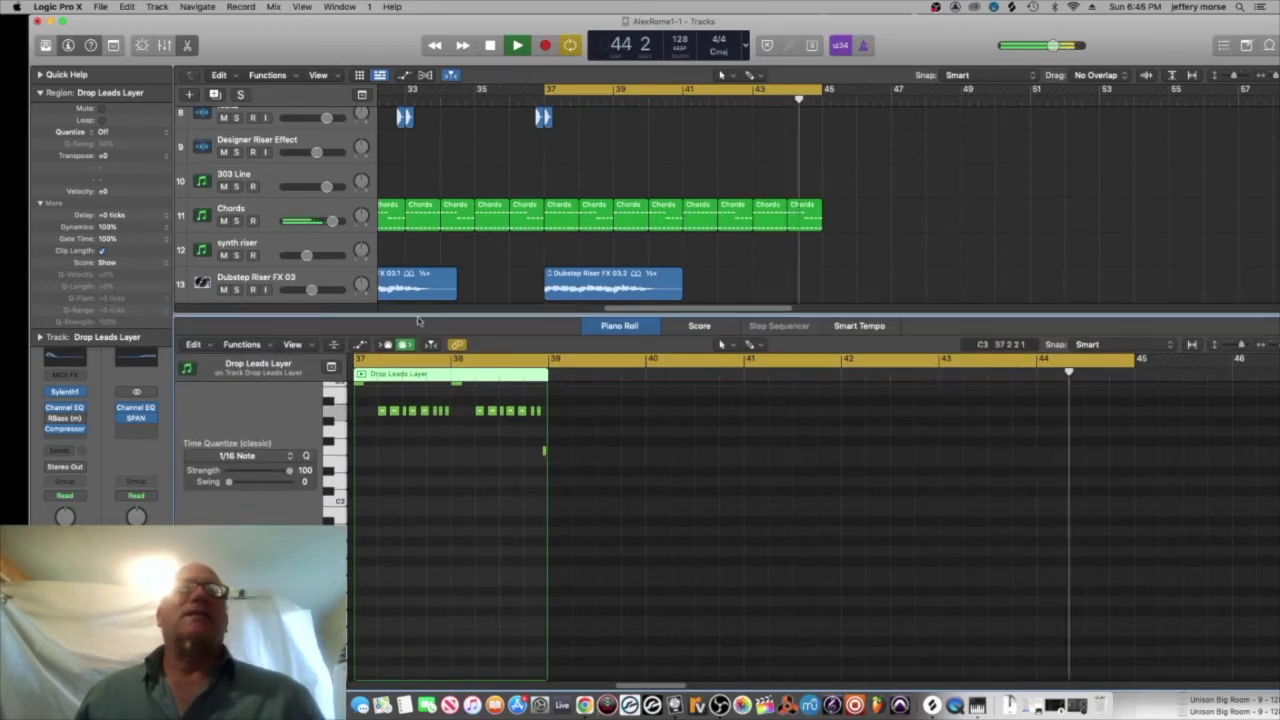
drag(419, 314, 425, 417)
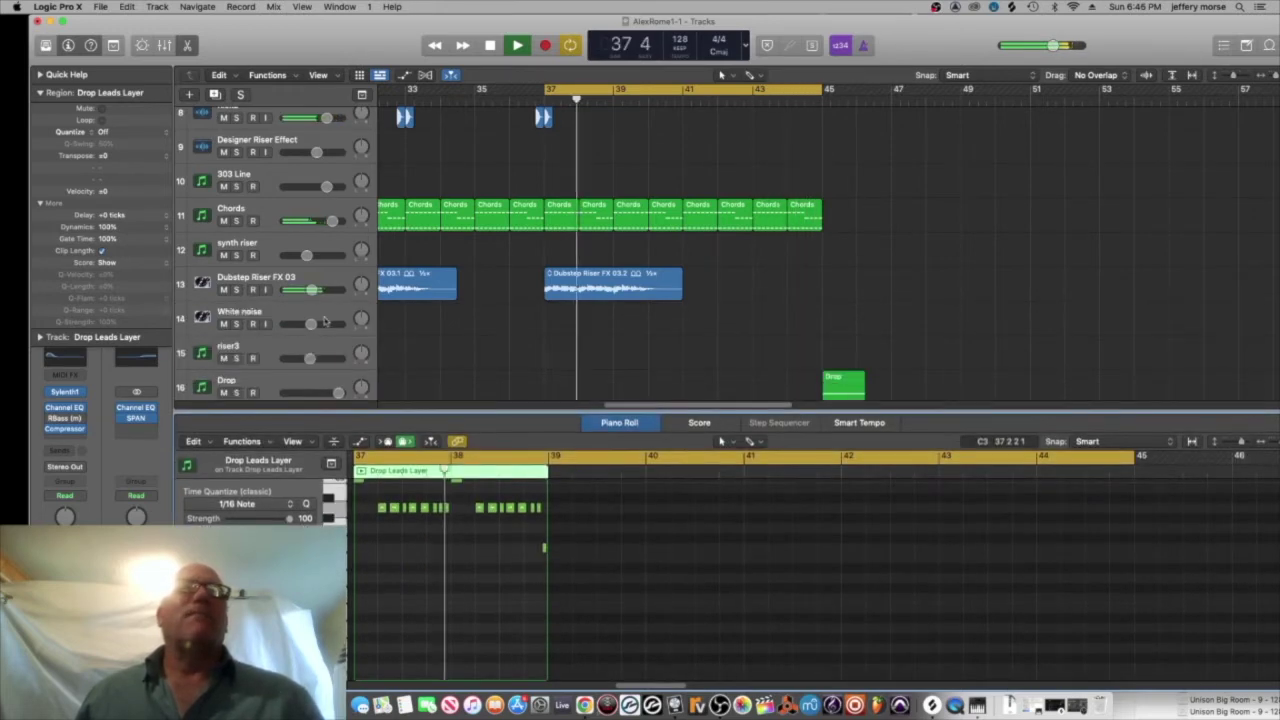
scroll(325, 300, down, 5)
click(237, 177)
click(237, 177)
scroll(368, 517, up, 3)
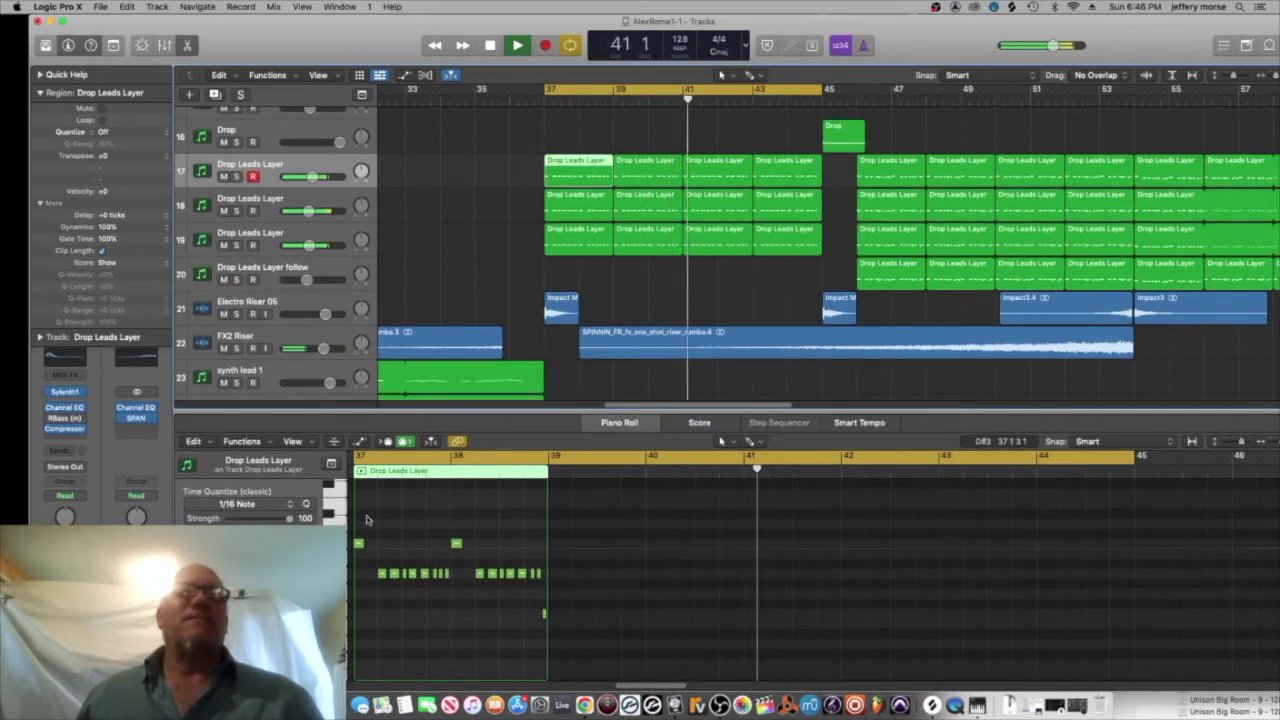
drag(368, 517, 578, 648)
drag(358, 547, 361, 593)
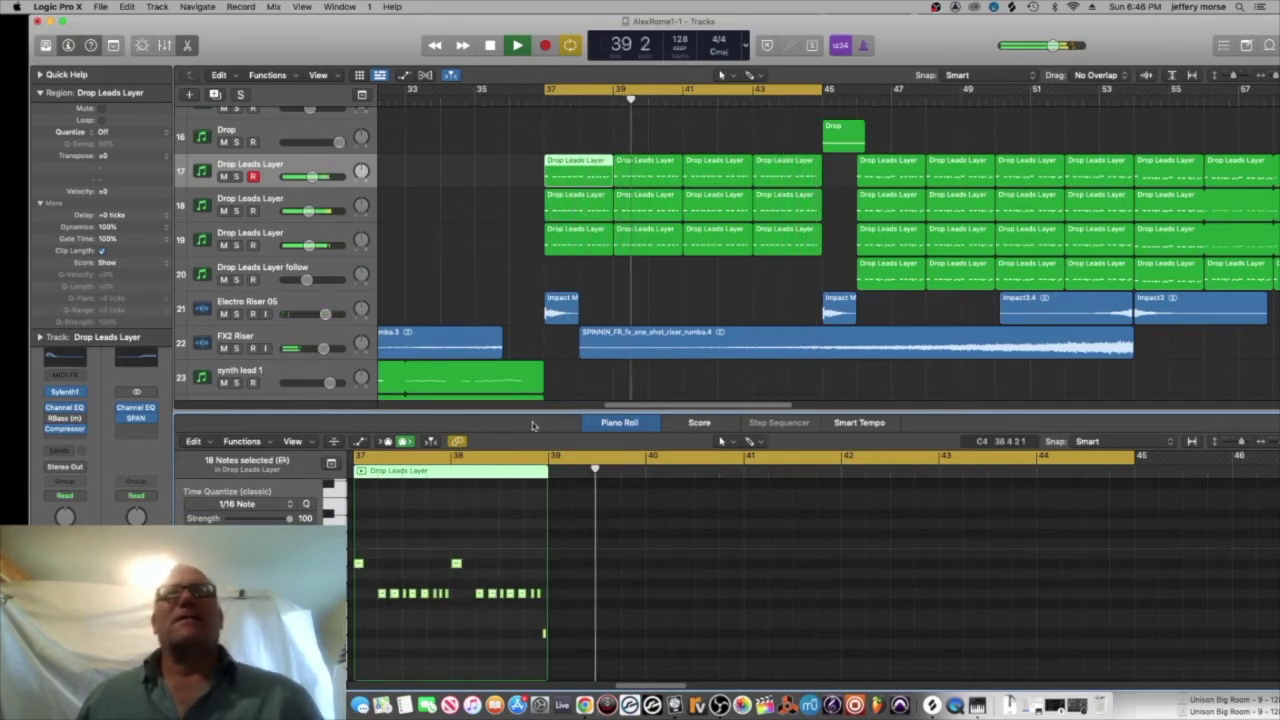
key(space)
- Delete the track 17 Drop Leads Layer regions at bars 43, 41 and 39, and loop the bar 37 region up to bar 45
click(797, 162)
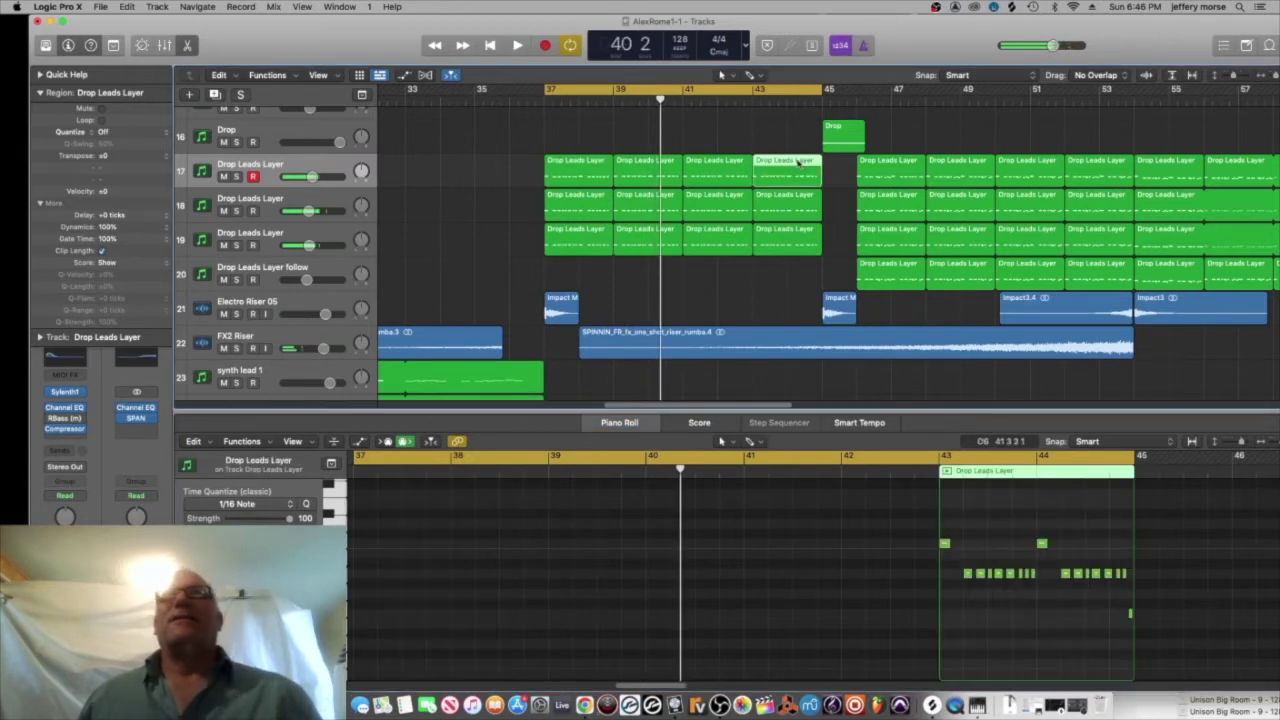
key(Delete)
click(727, 162)
key(Delete)
click(668, 161)
key(Delete)
drag(614, 165, 822, 165)
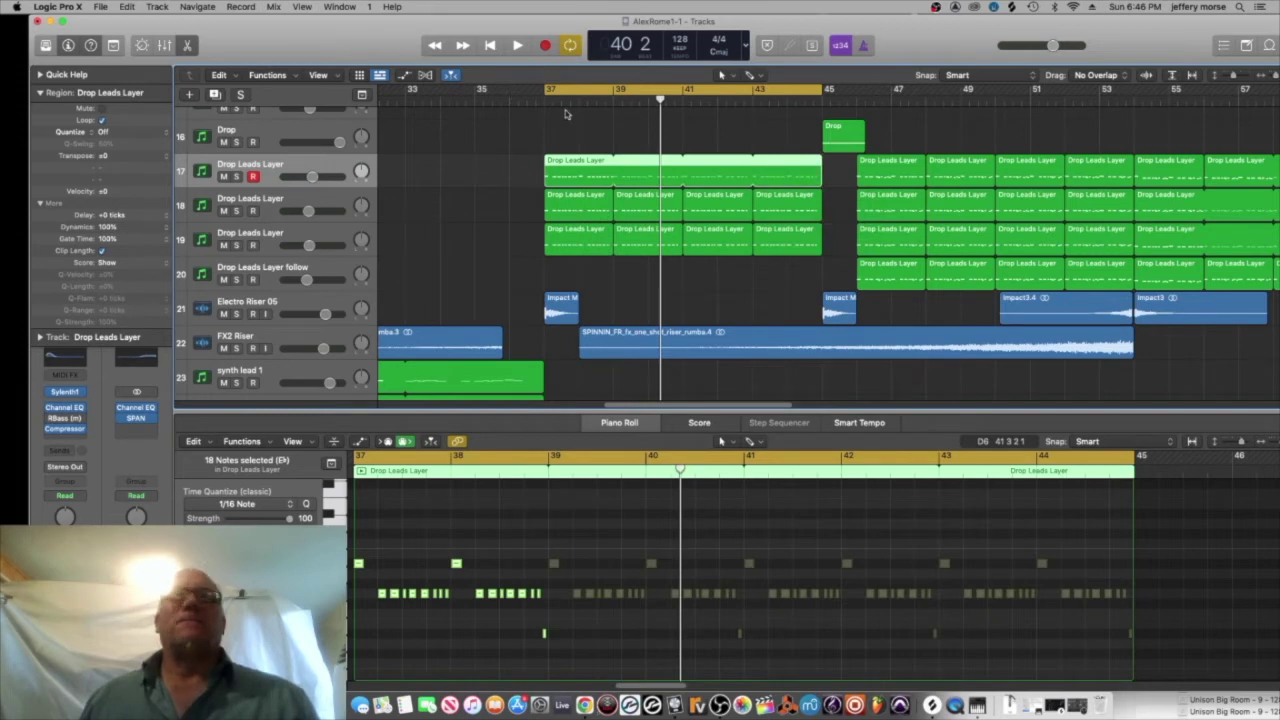
- Replay the leads from bar 37, then extend the cycle range to about bar 49 beat 3 and play into the drop
key(shift+space)
key(space)
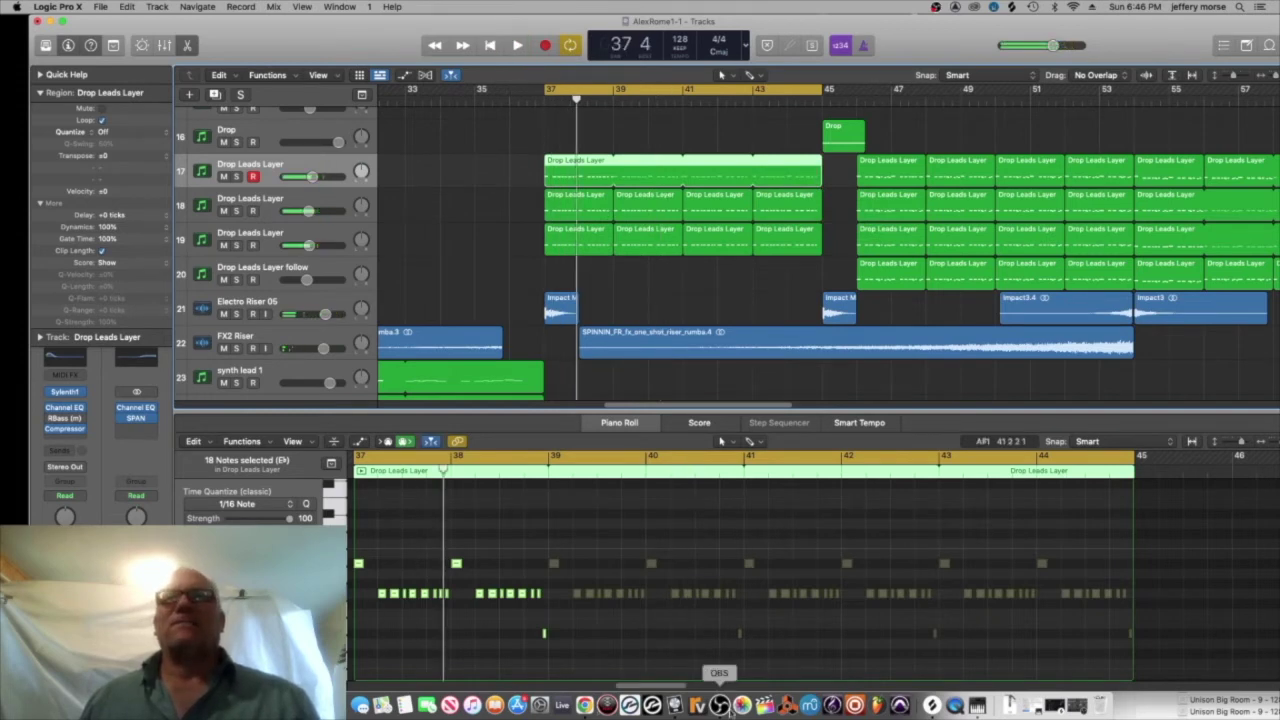
click(720, 706)
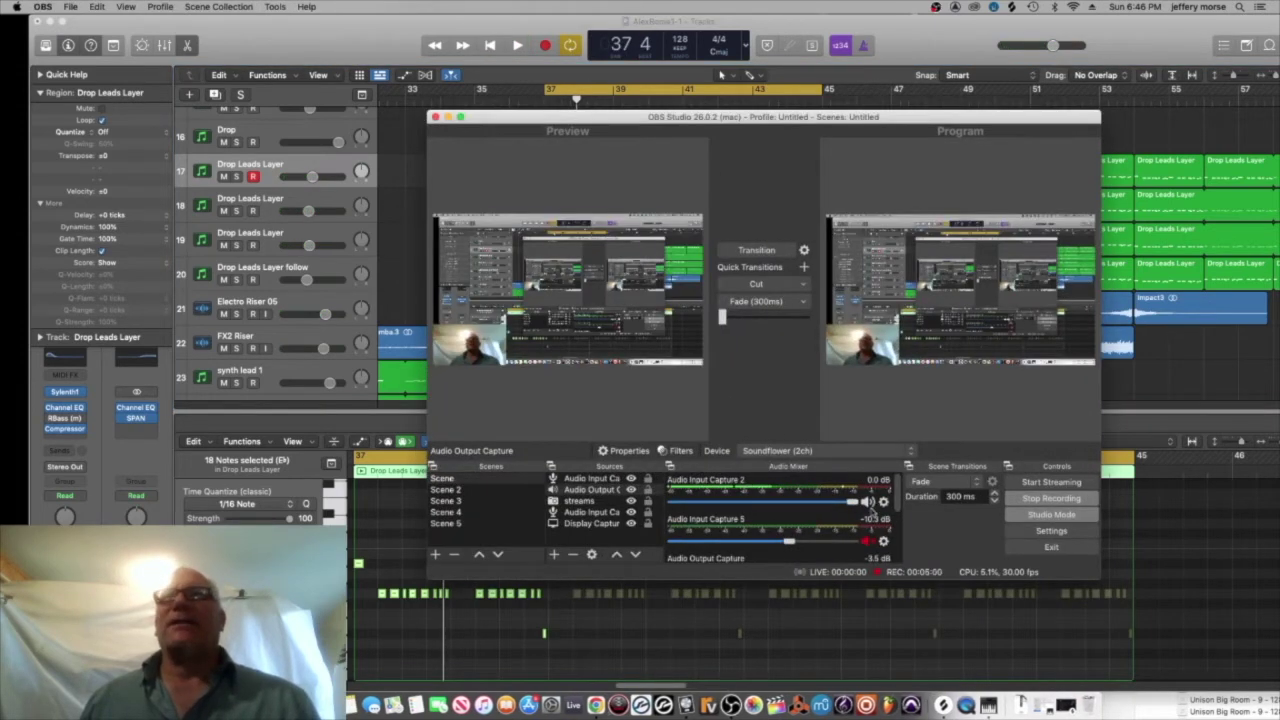
click(449, 117)
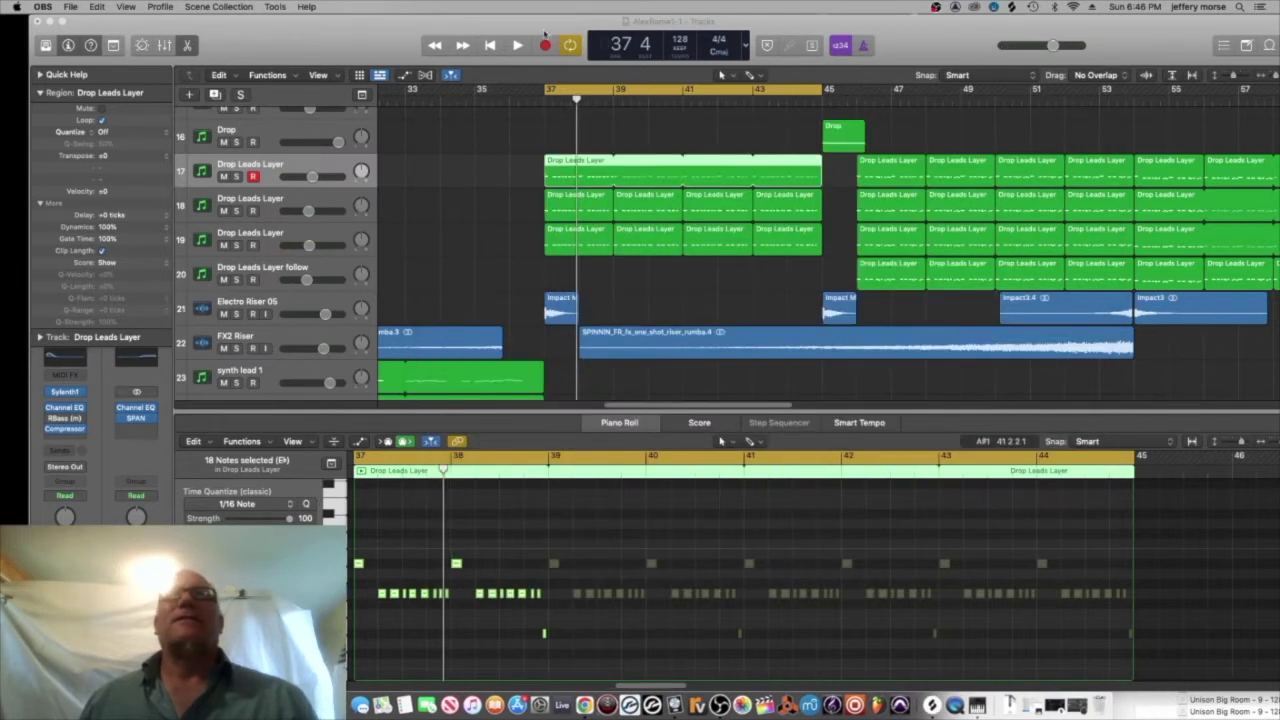
drag(824, 90, 985, 92)
key(space)
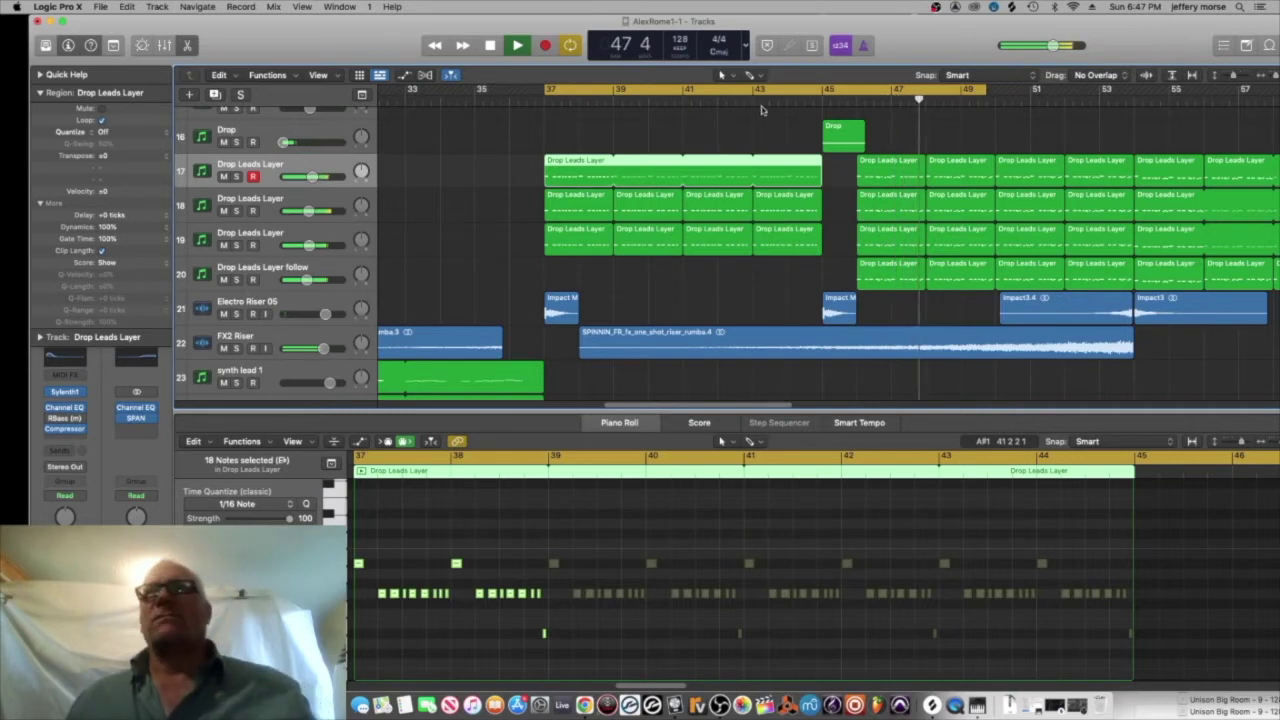
- Split the FX2 Riser region at bars 45 and 46 and delete the one-bar piece between the cuts
click(827, 101)
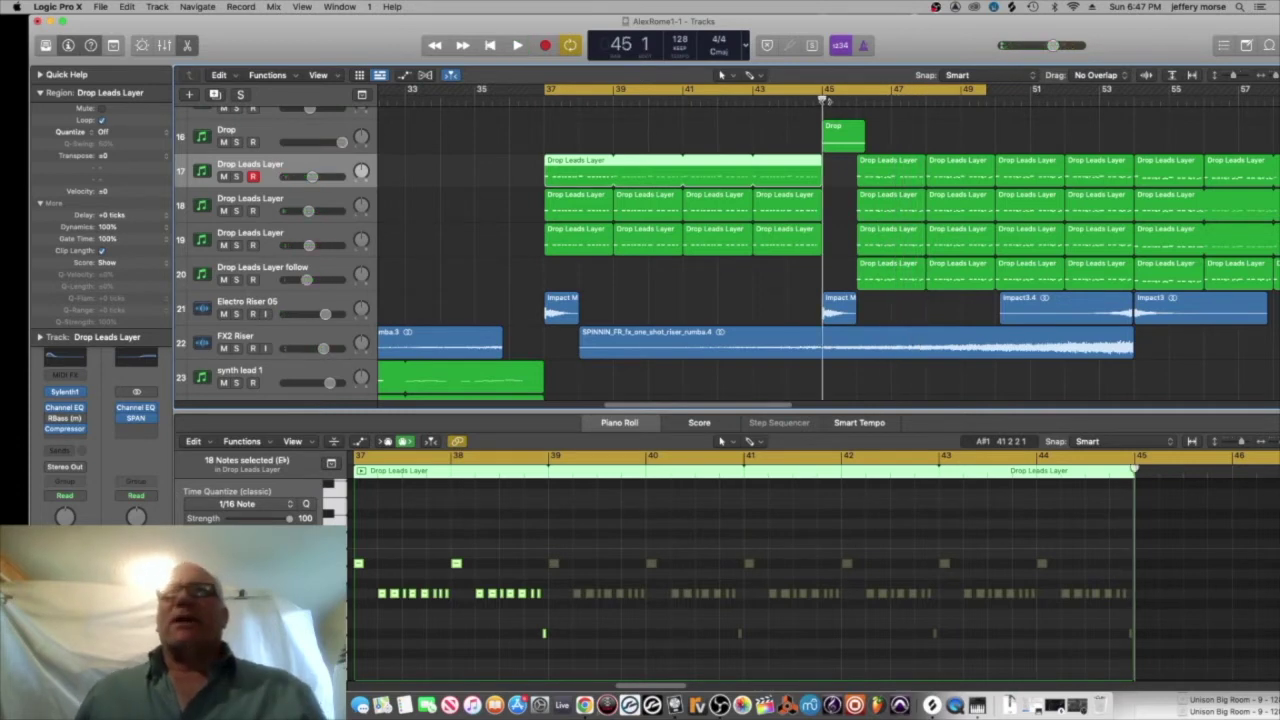
click(823, 335)
key(super+t)
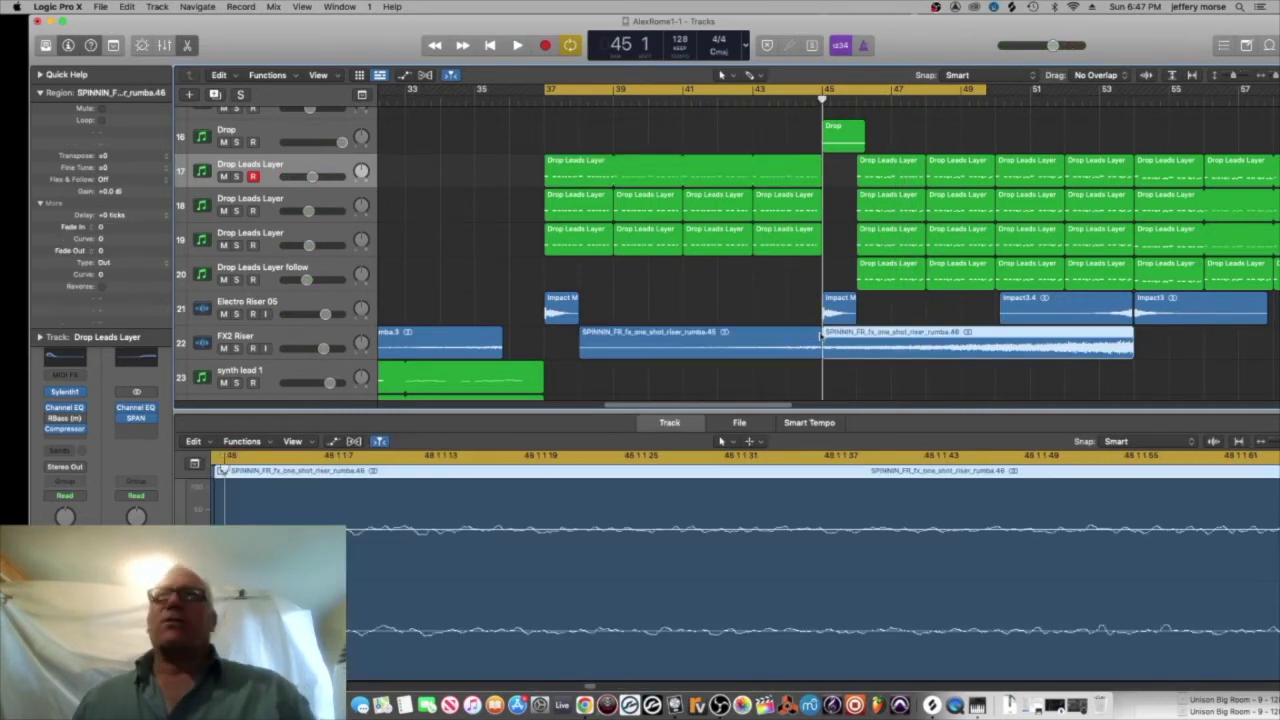
drag(822, 101, 858, 104)
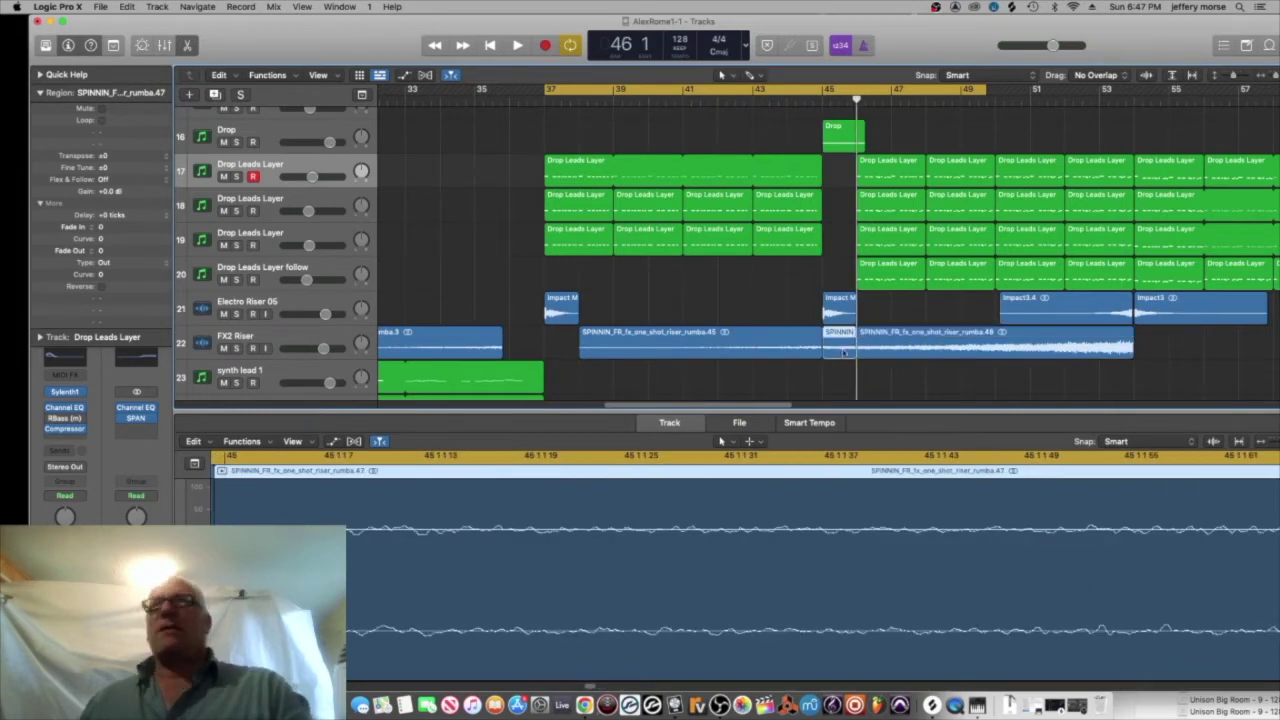
key(Delete)
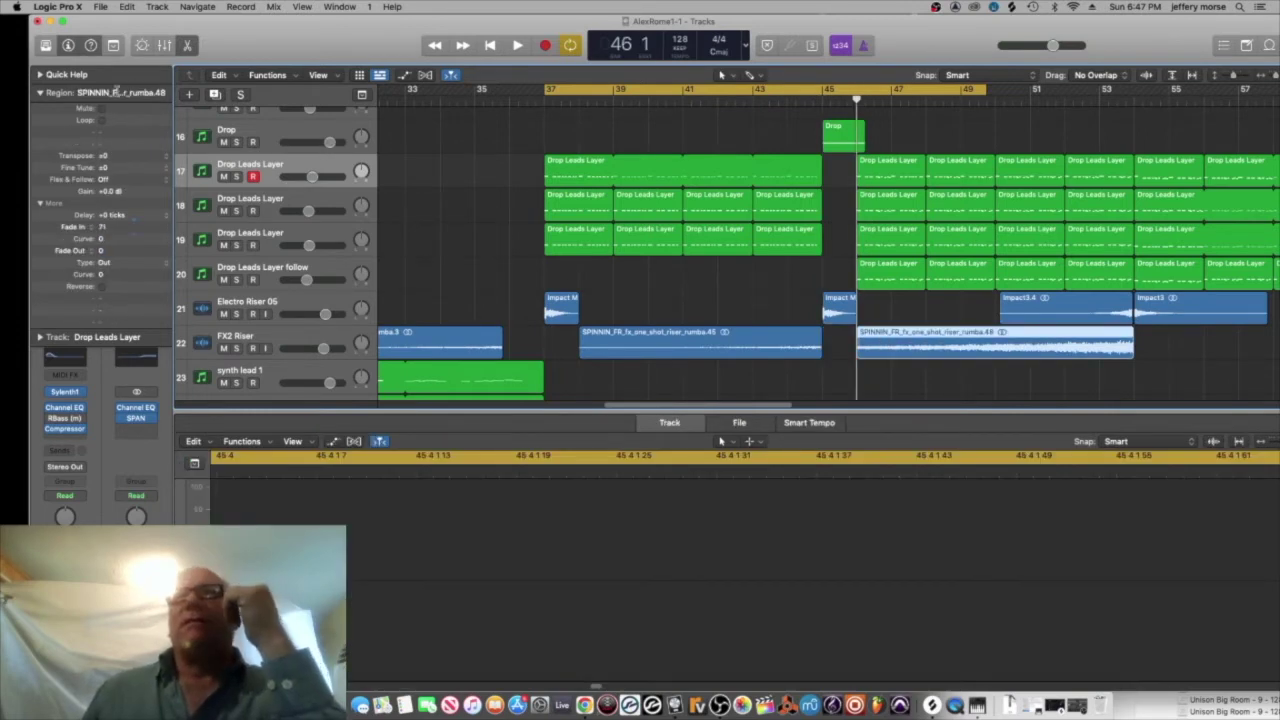
- Set a fade-in of 72 on the FX2 Riser region at bar 46 and play a cycle starting at about bar 43 beat 4
drag(547, 91, 778, 112)
key(space)
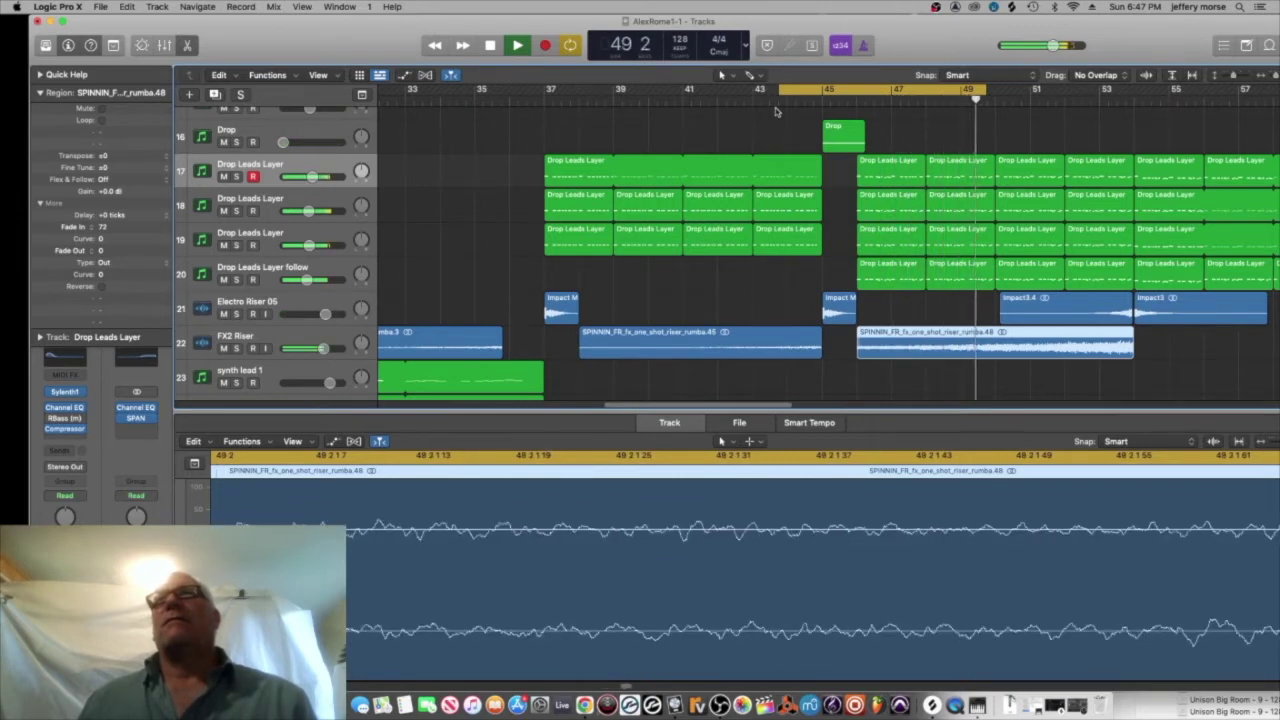
key(space)
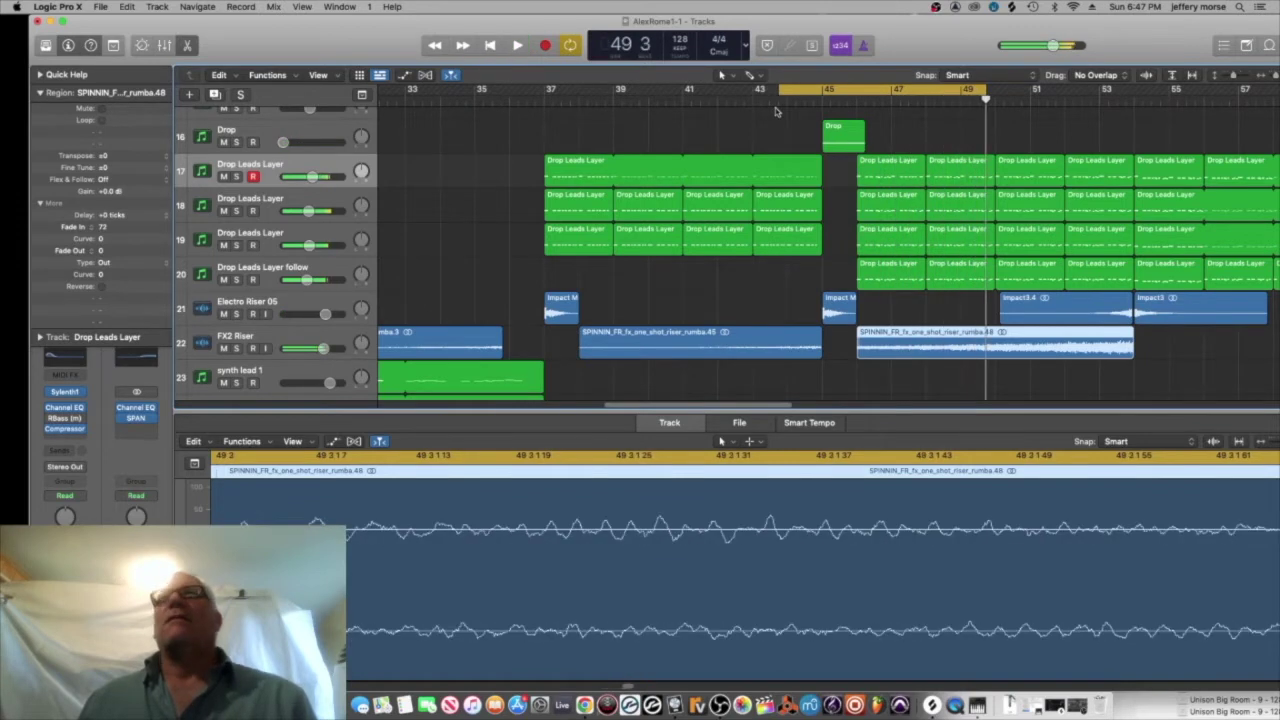
- Automate the FX2 Riser volume to dip at bar 46 and rise to -1.4 dB at about bar 49 beat 3, and play it back
click(405, 76)
click(985, 355)
drag(860, 360, 864, 378)
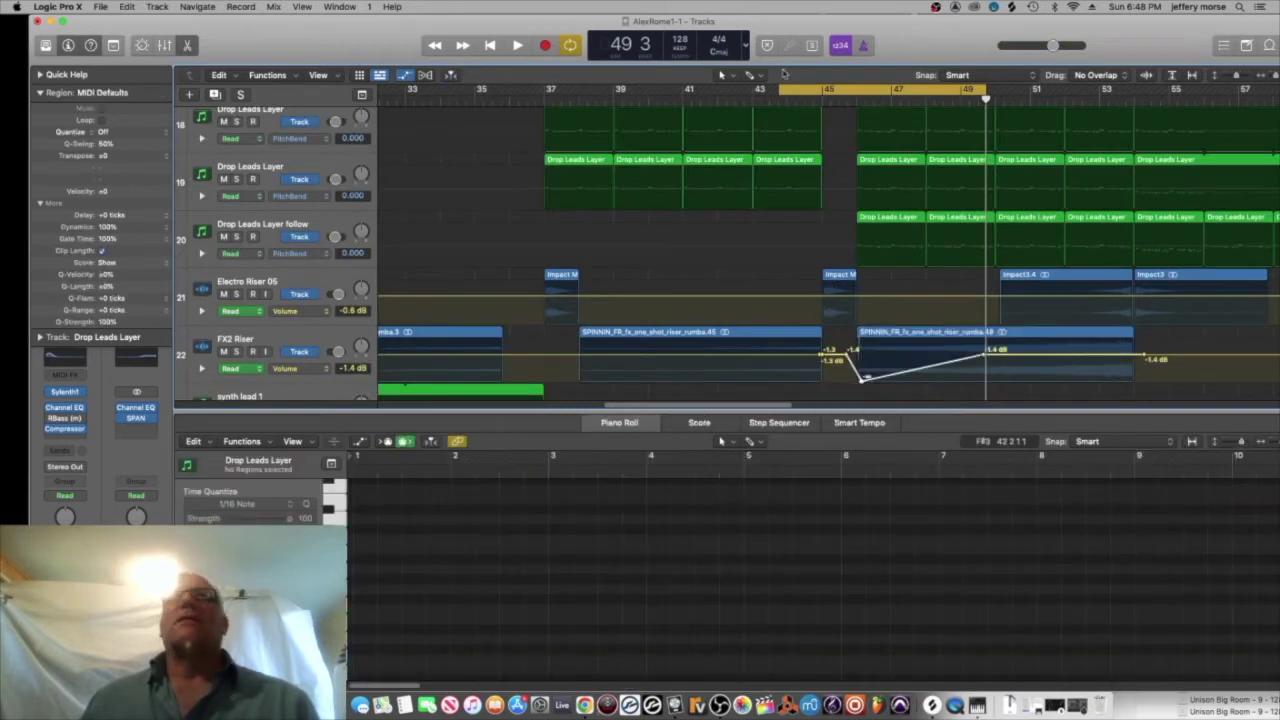
key(space)
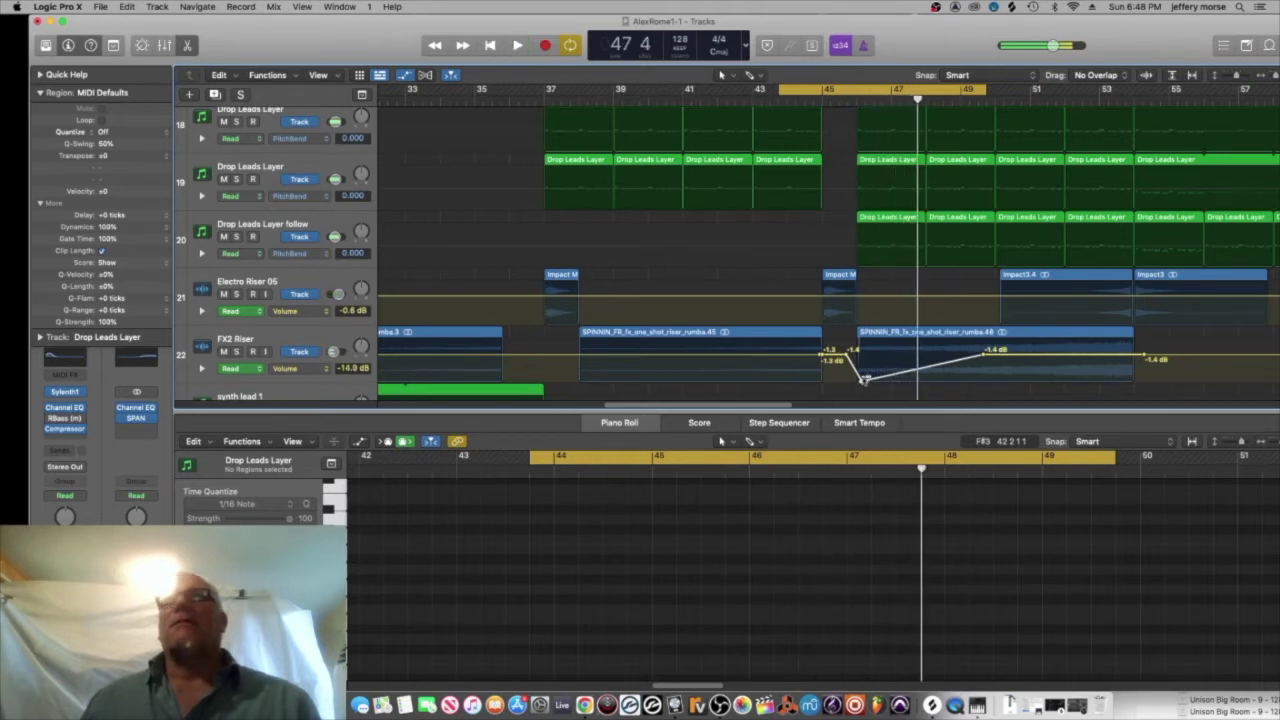
- Reshape the FX2 Riser volume automation to dip to -15.7 dB at bar 46 and return to -1.4 dB just before bar 47, and play it
drag(863, 384, 863, 372)
drag(984, 360, 888, 362)
key(space)
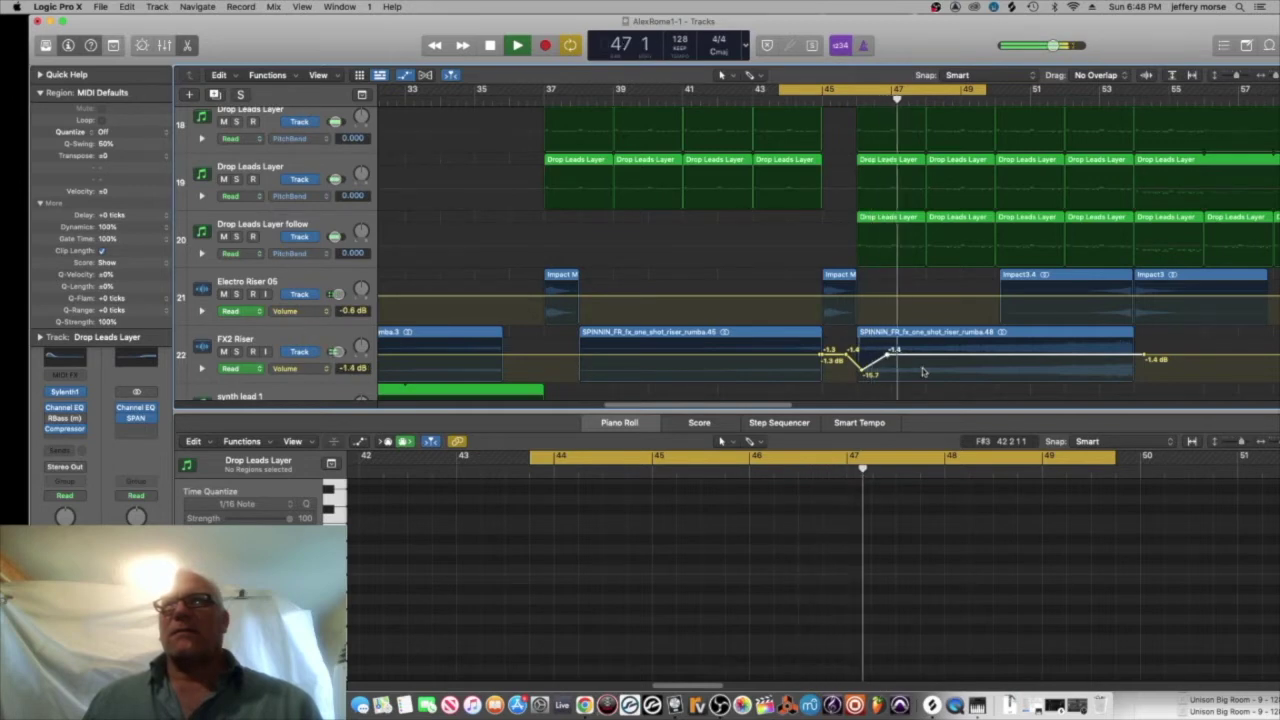
key(space)
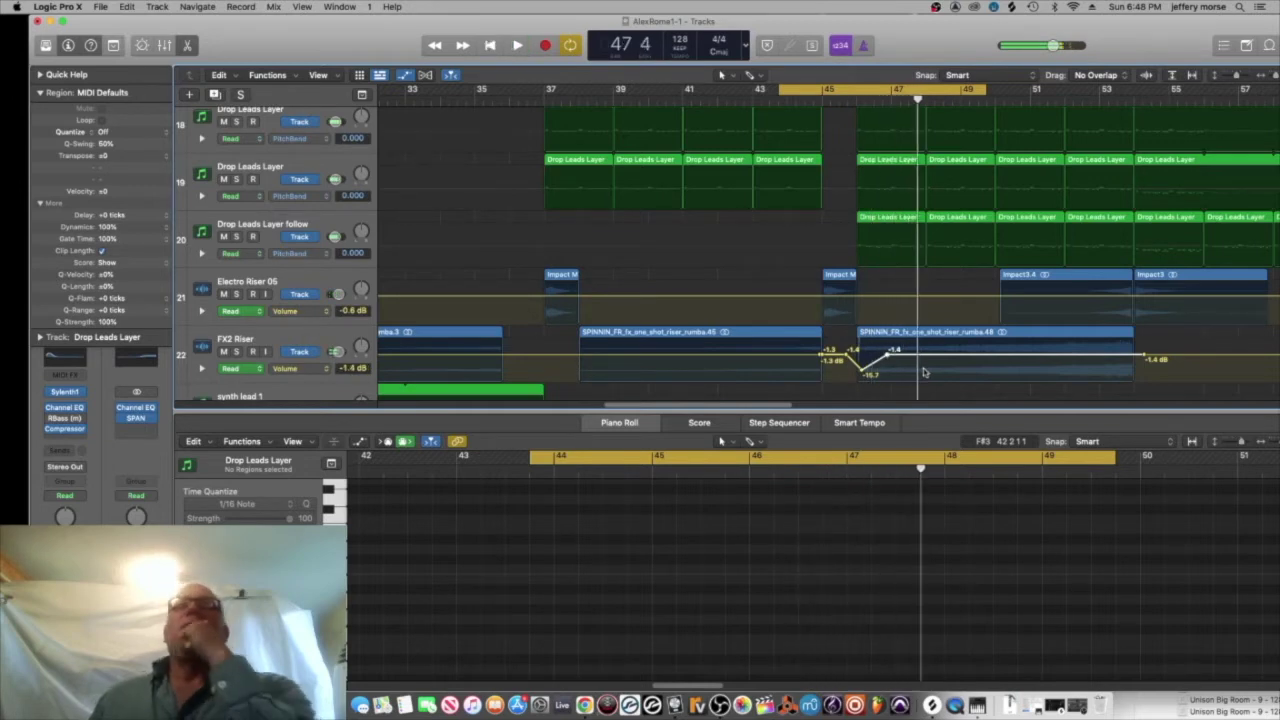
- Hide track automation, solo the Dubstep Riser FX 03 track and play it from bar 37
scroll(868, 266, down, 3)
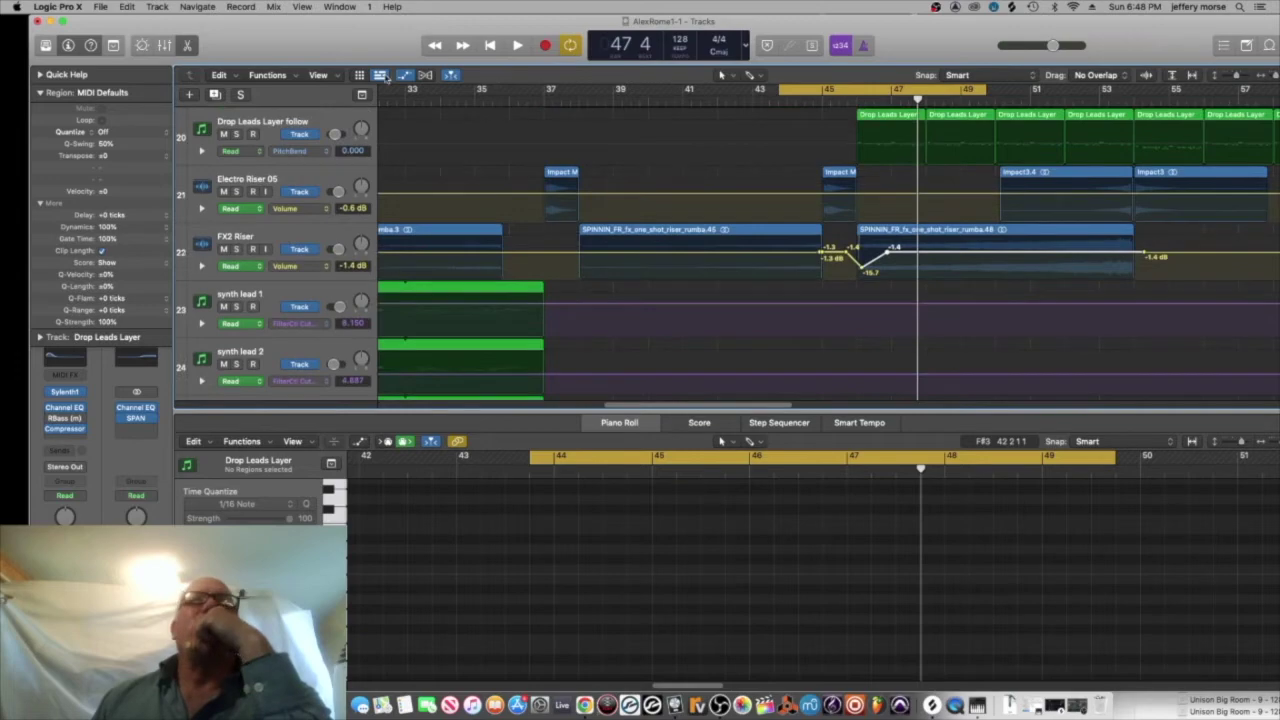
click(404, 76)
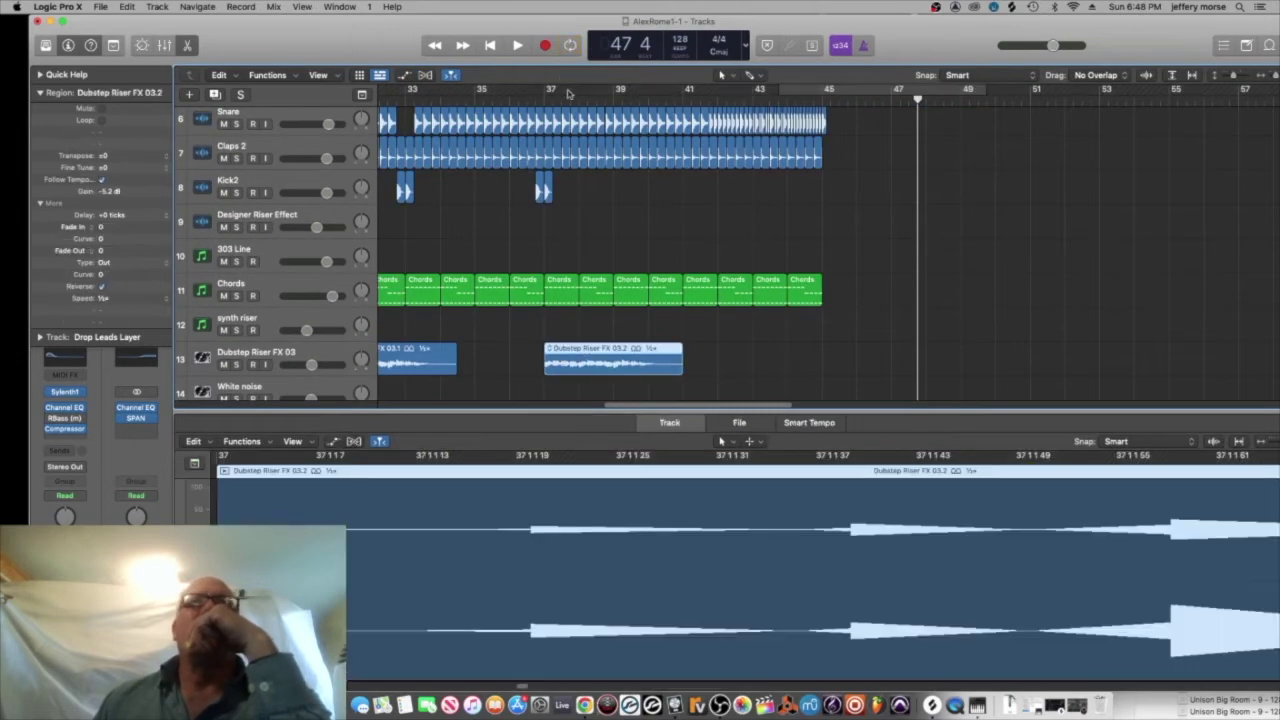
click(567, 93)
key(s)
click(518, 46)
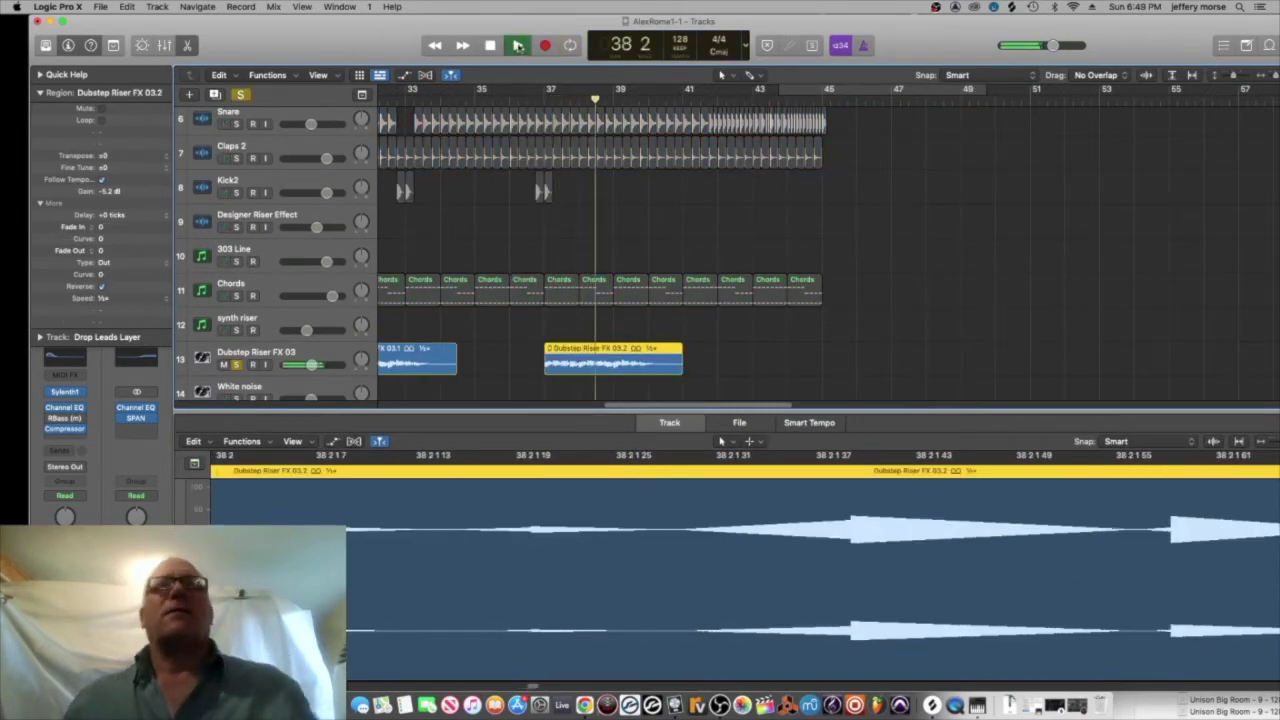
click(518, 46)
- Clear the current solo, solo the Electro Riser 05 and FX2 Riser tracks, and play their chopped ending from about bar 16
scroll(620, 270, down, 10)
drag(724, 405, 519, 405)
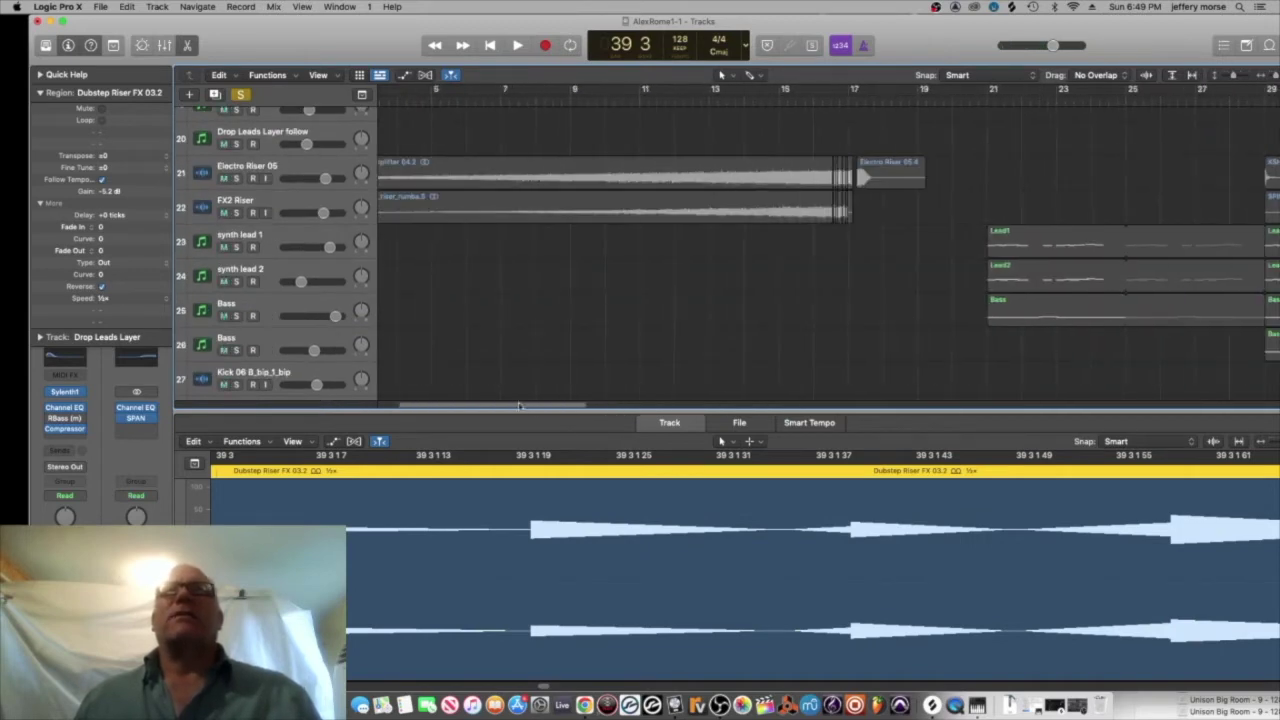
click(813, 95)
click(240, 94)
click(237, 179)
click(237, 213)
key(space)
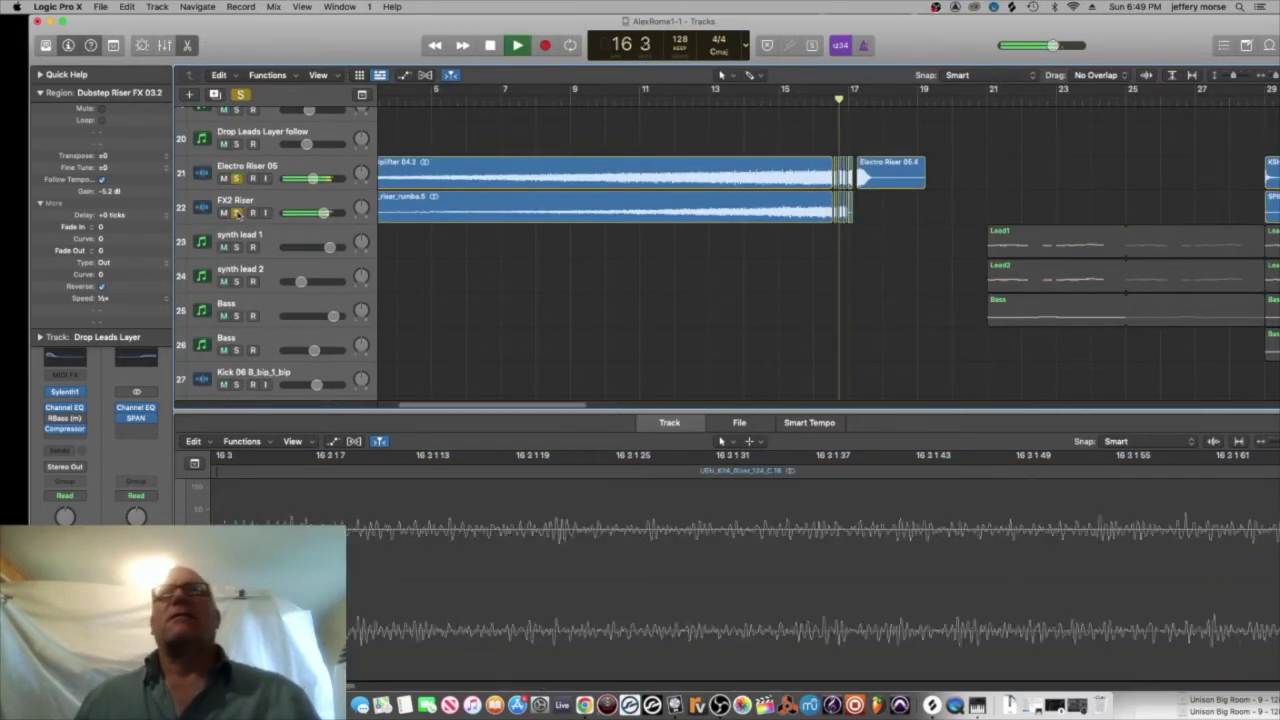
key(space)
- Copy the chopped riser pieces in bar 16 of both soloed riser tracks to bar 45
drag(547, 405, 608, 397)
mouse_move(523, 131)
mouse_down()
mouse_move(568, 246)
mouse_move(523, 148)
mouse_up()
click(515, 144)
drag(524, 140, 556, 244)
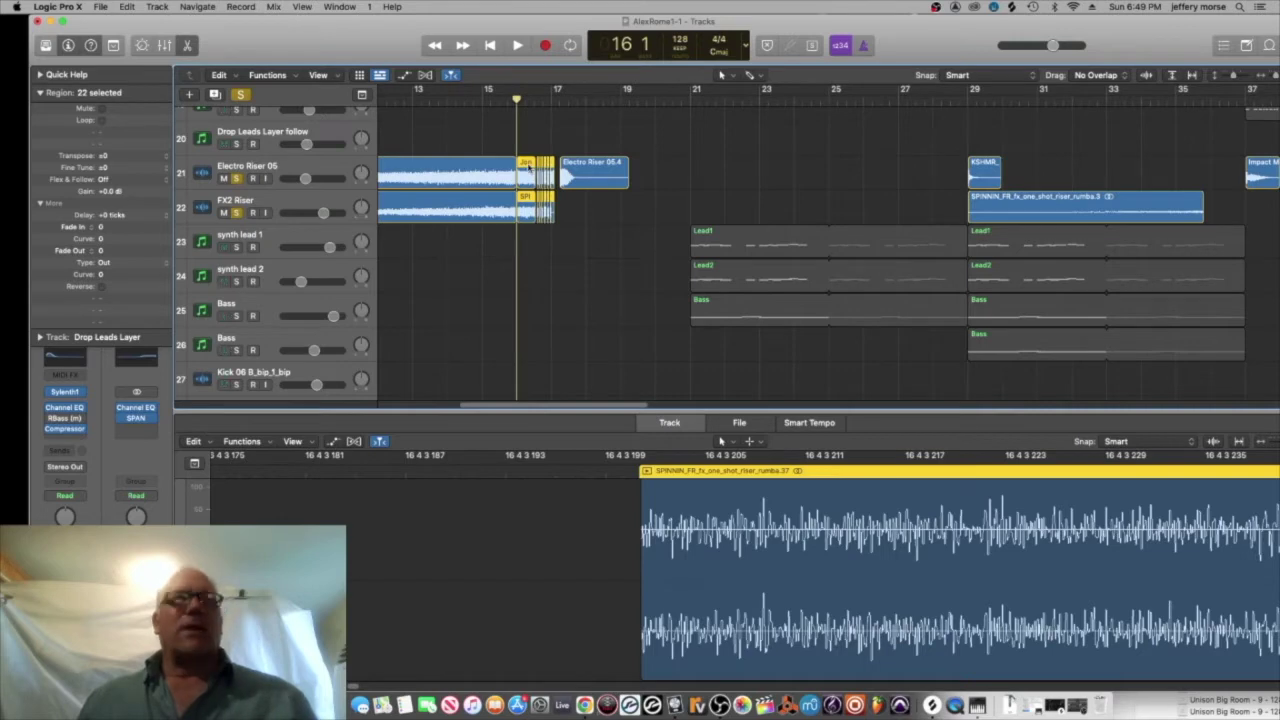
drag(524, 165, 1168, 214)
- Move the lower set of copied riser pieces at bar 45 down to Bass track 29 and clear the solos
drag(1221, 269, 1156, 247)
scroll(1156, 248, down, 5)
drag(1168, 167, 1189, 321)
click(240, 94)
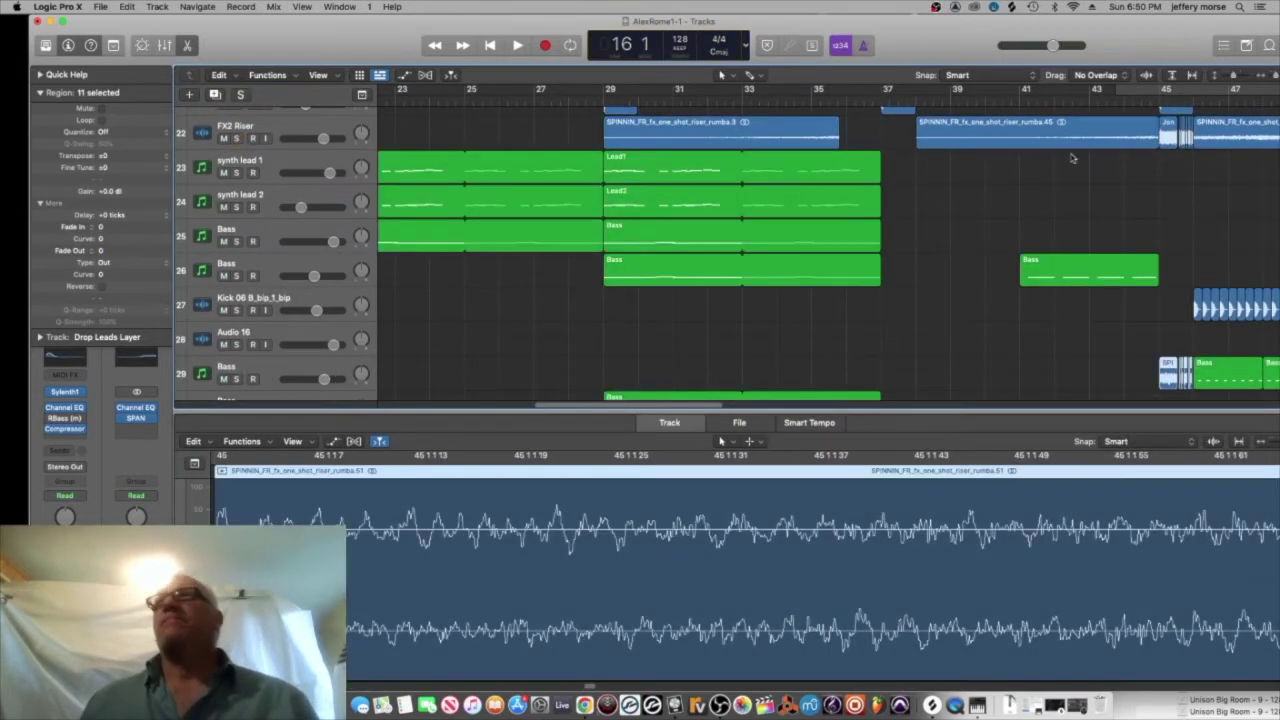
- Play from about bar 42 into the drop with the new riser chops, then replay with the cycle range enabled
click(1072, 100)
key(space)
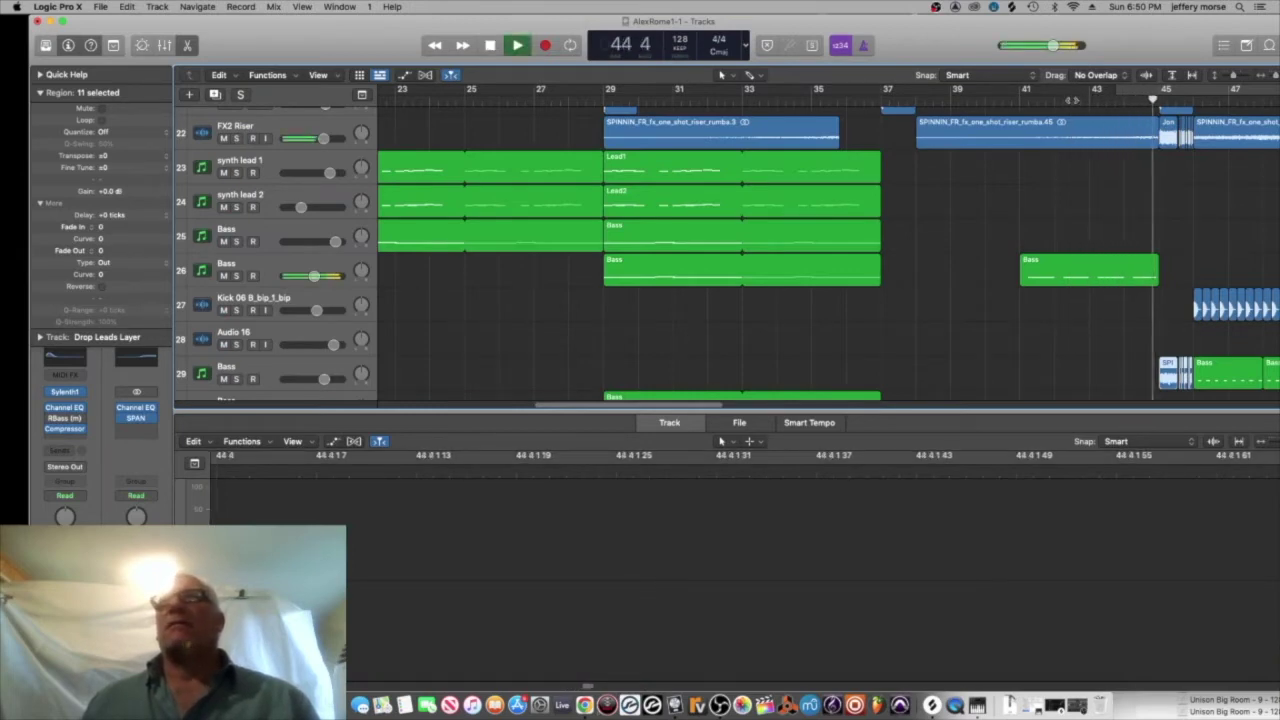
key(space)
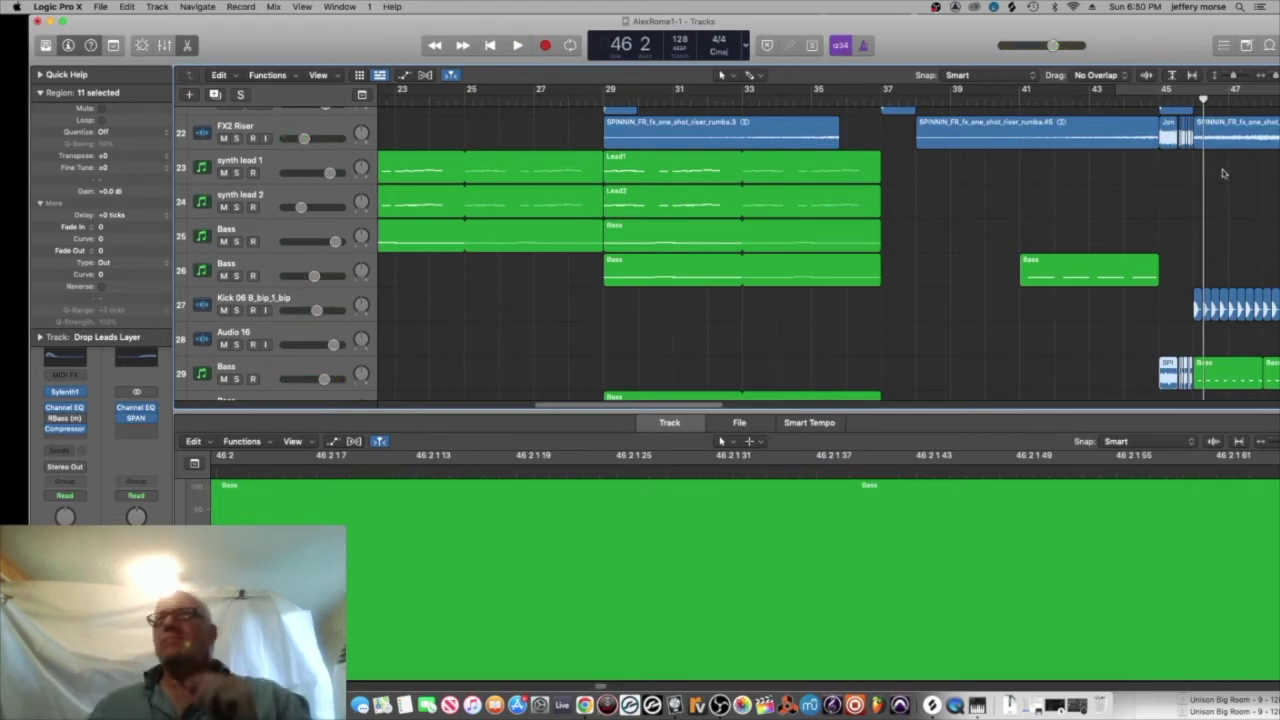
key(c)
key(space)
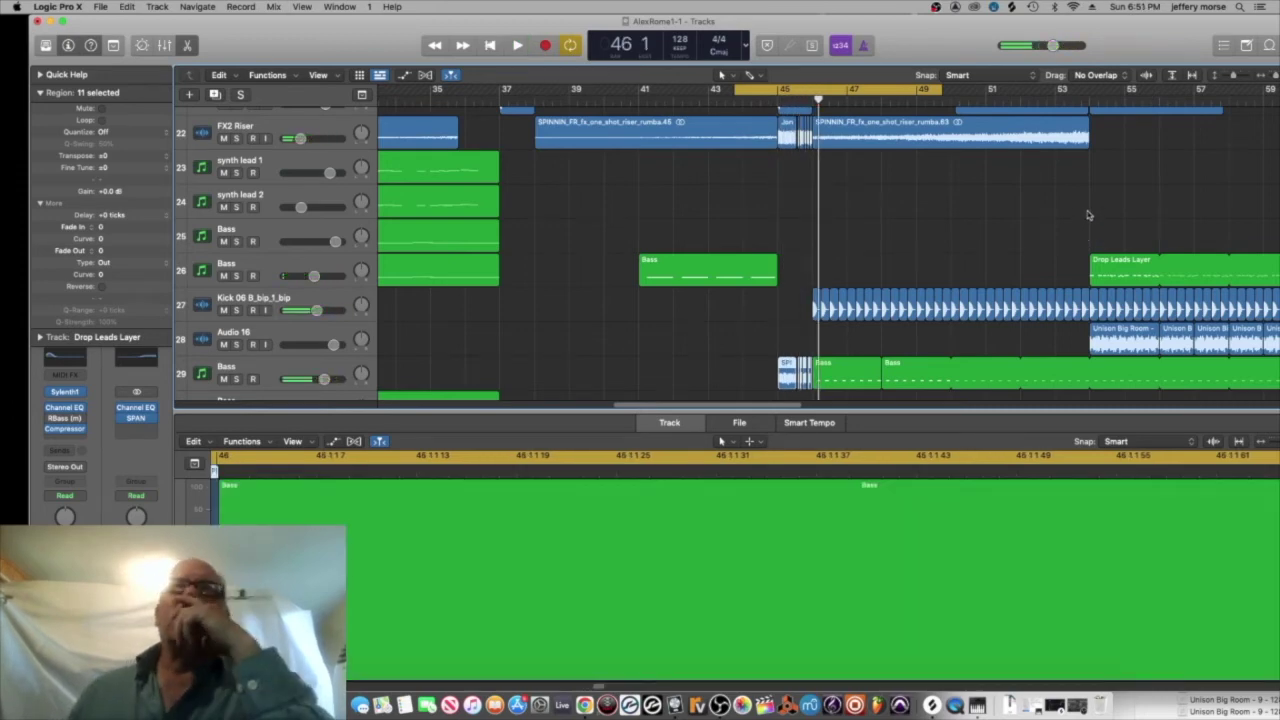
- Delete the long uplifter piece at bar 45 on the FX2 Riser track and play the transition
click(788, 129)
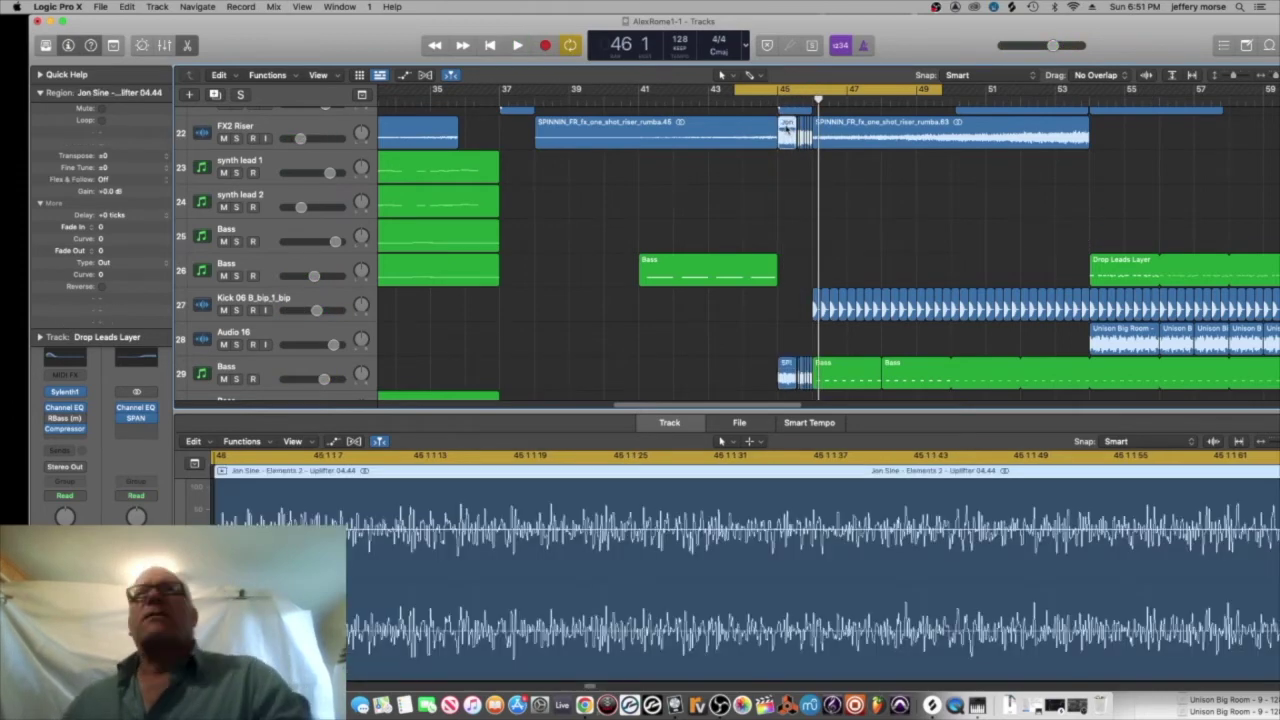
key(Delete)
key(space)
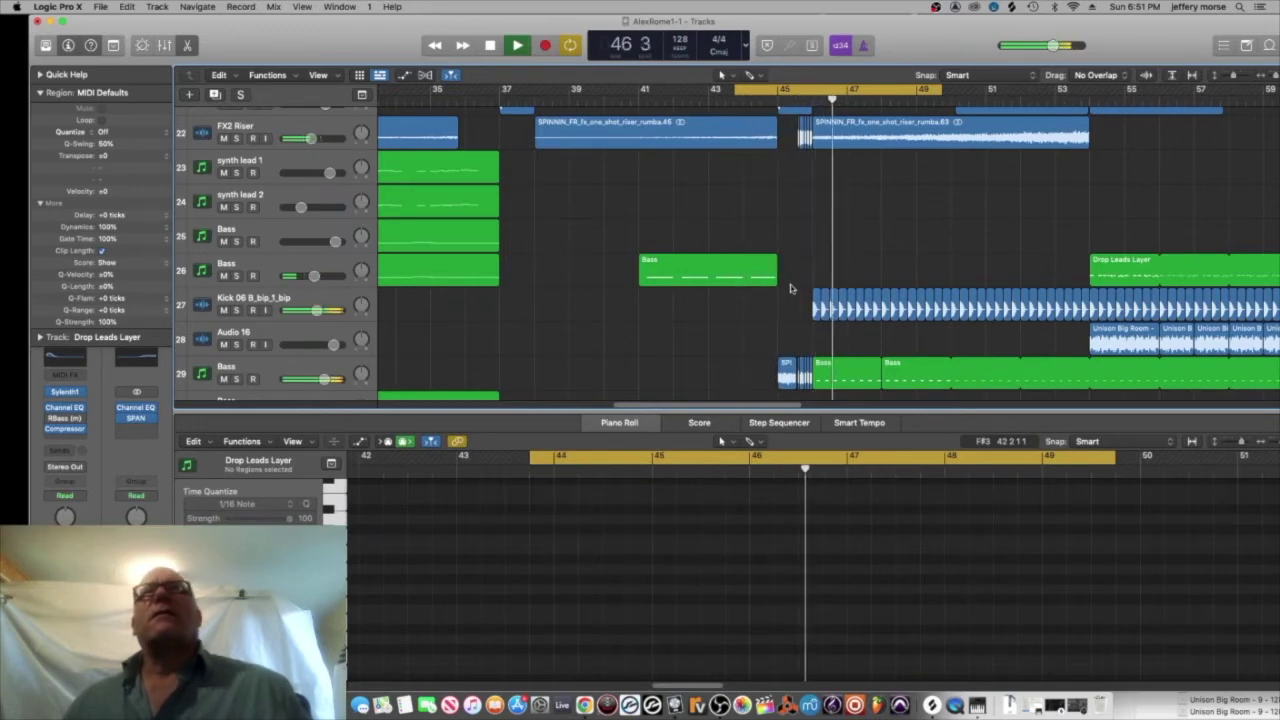
key(space)
- Try repeating the Impact Metal Hit Reverb region from bar 45 into bar 46, delete the repeat after listening, and replay the transition
scroll(905, 255, up, 5)
click(786, 283)
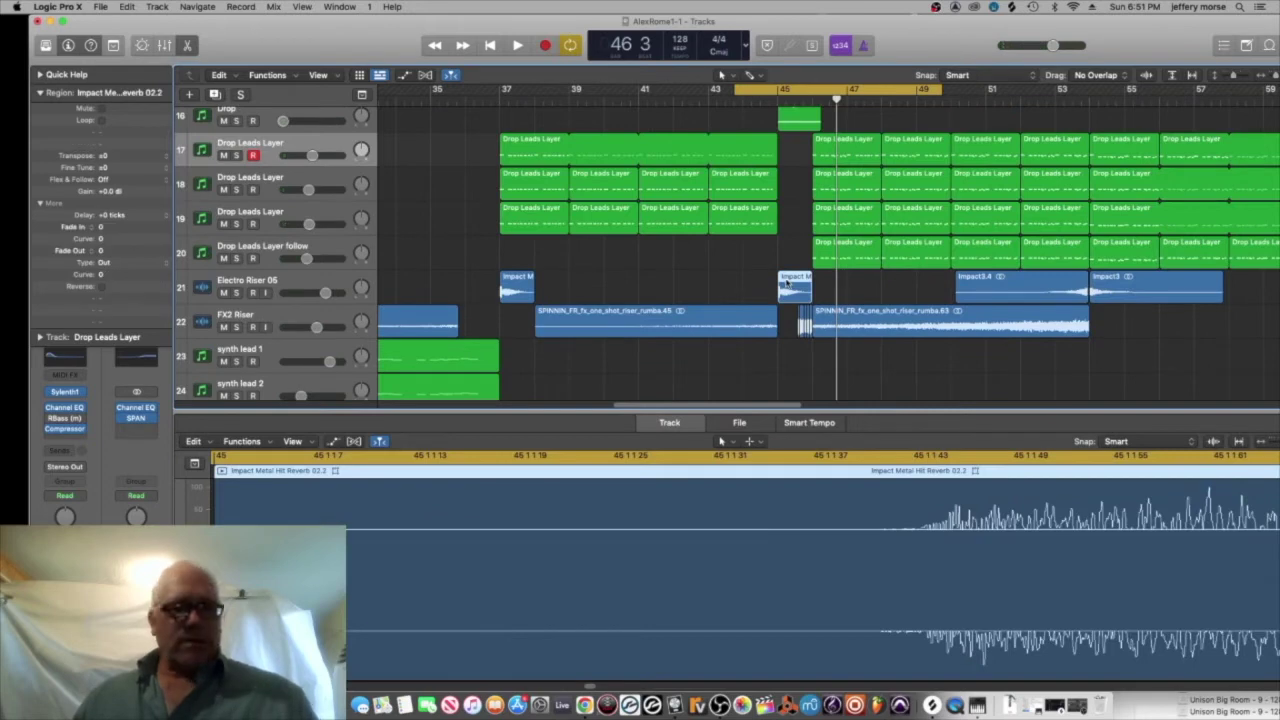
key(super+r)
key(space)
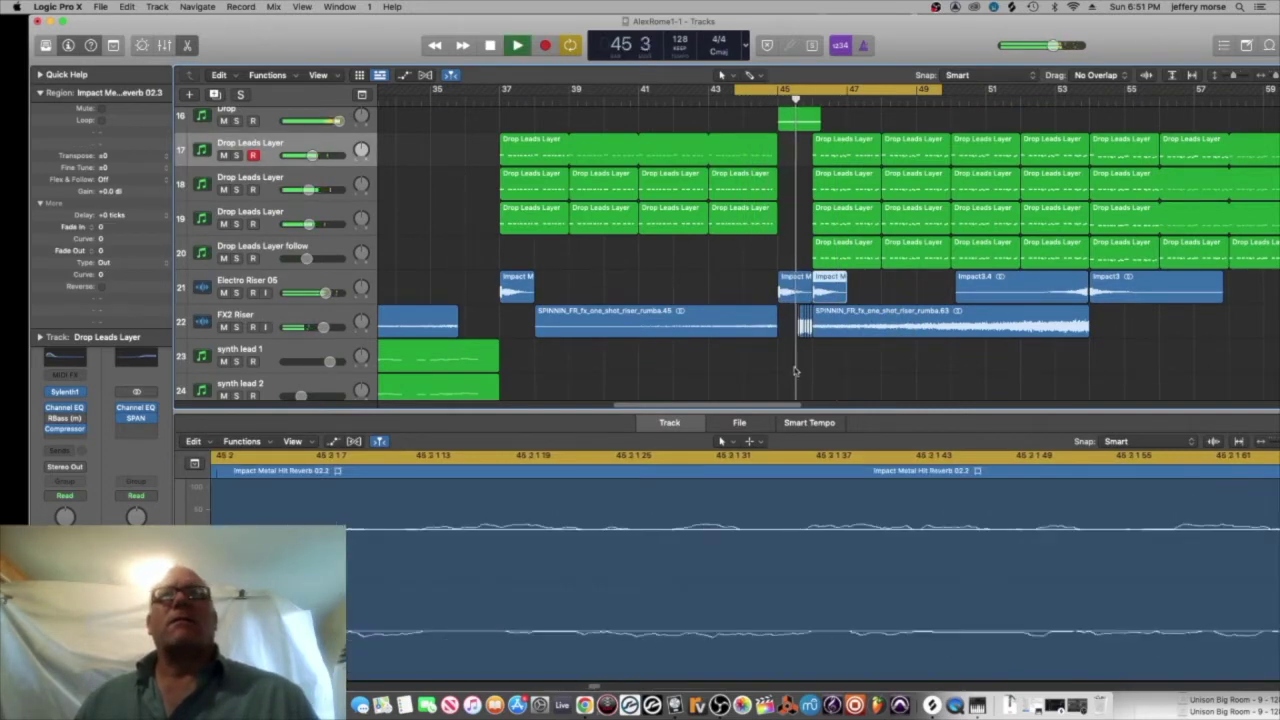
key(space)
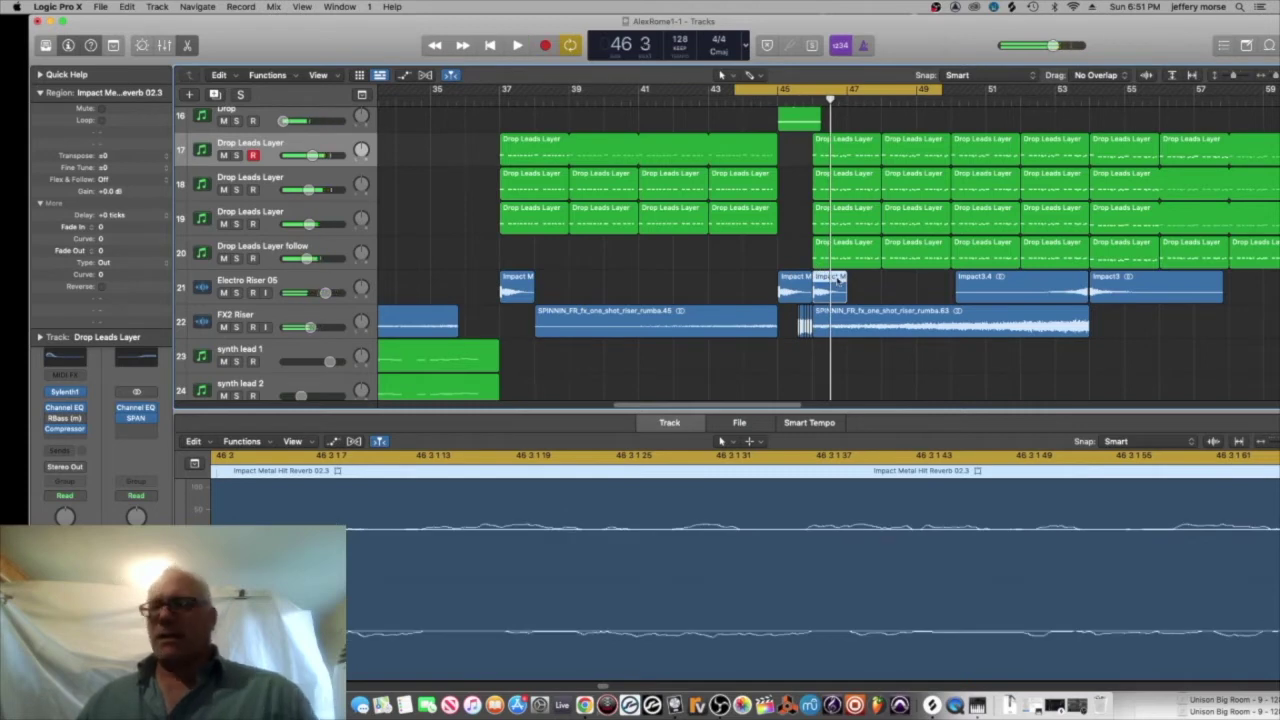
key(Delete)
key(space)
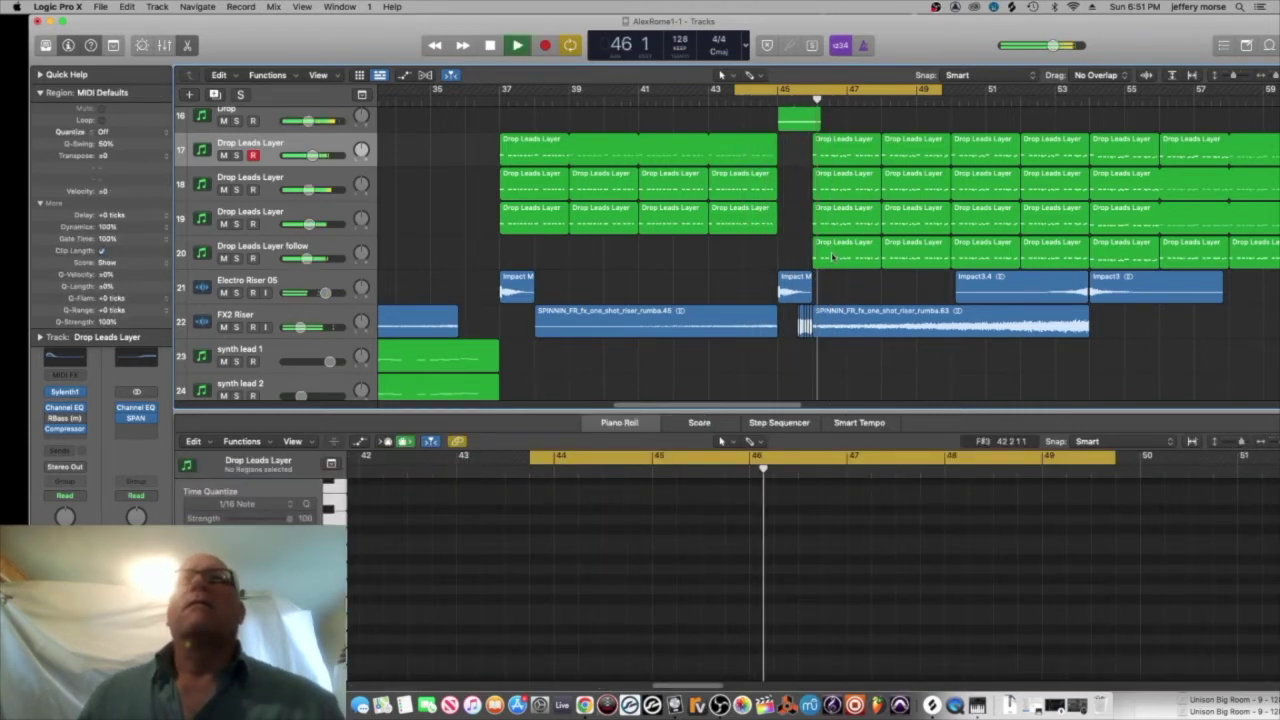
key(space)
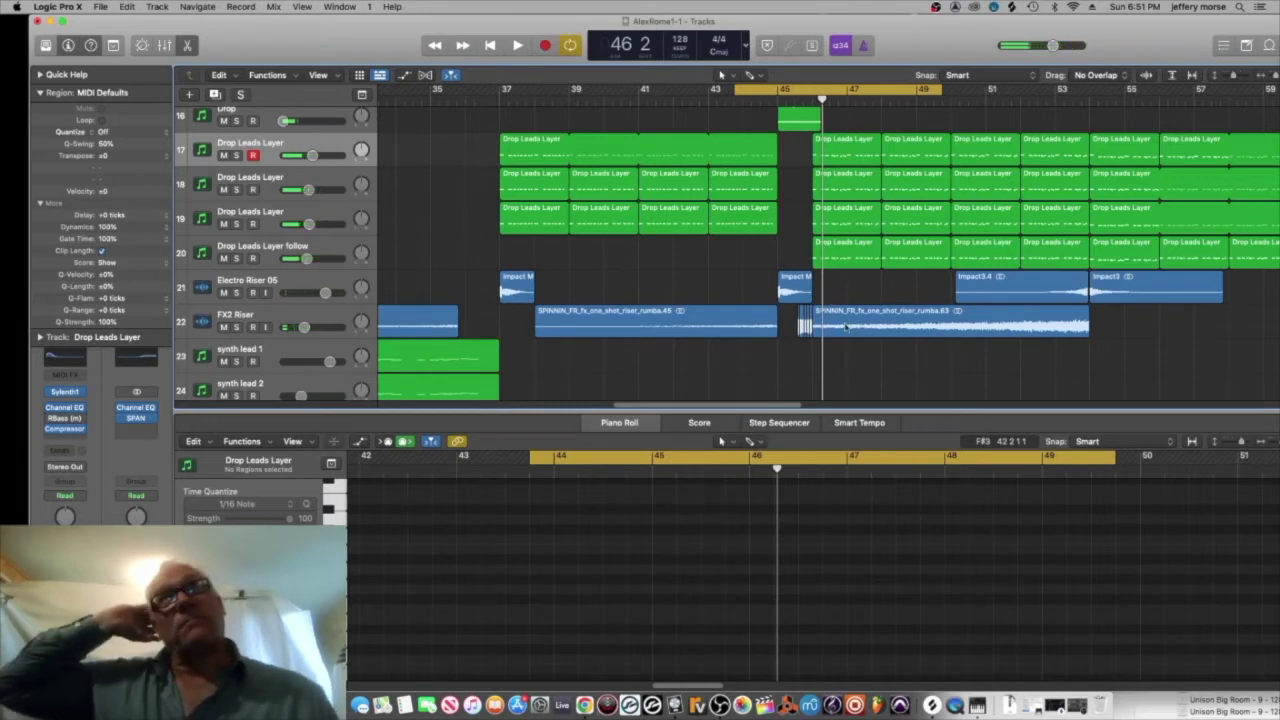
- Solo the Electro Riser 05 track, shift the cycle range to start at bar 51 and audition the impact at bar 54
click(1089, 99)
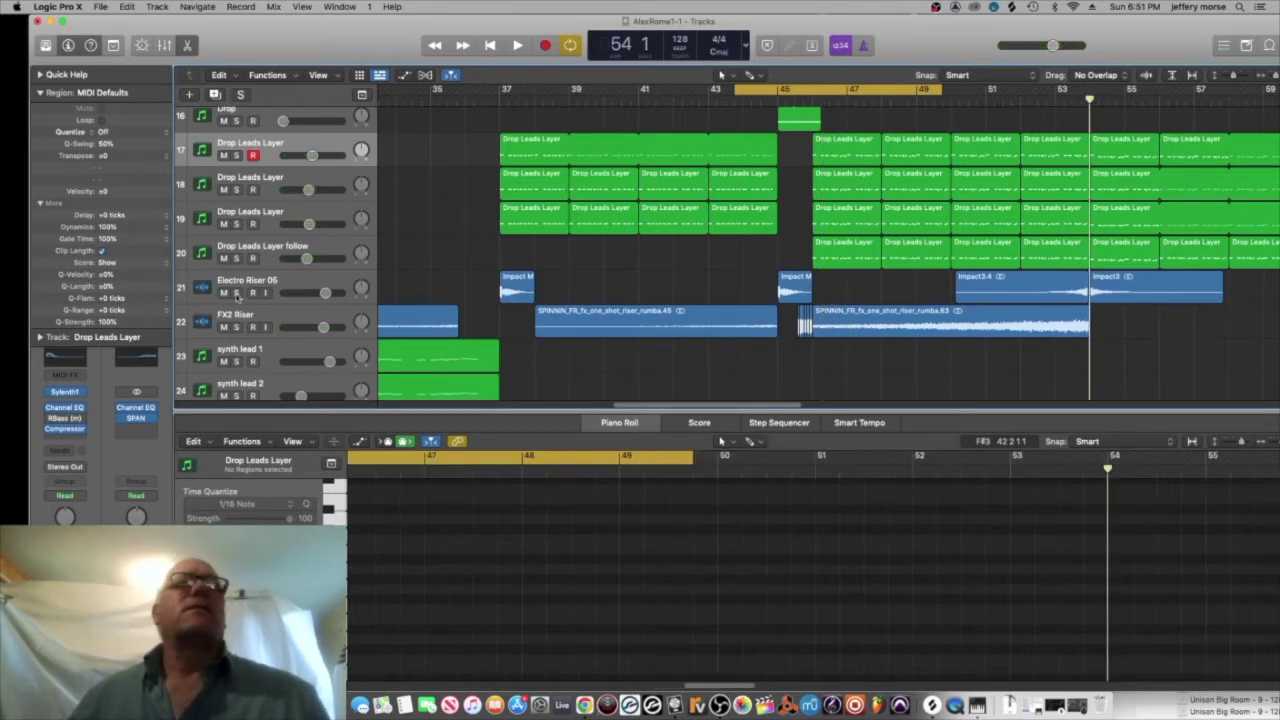
click(237, 294)
key(space)
drag(818, 91, 1070, 91)
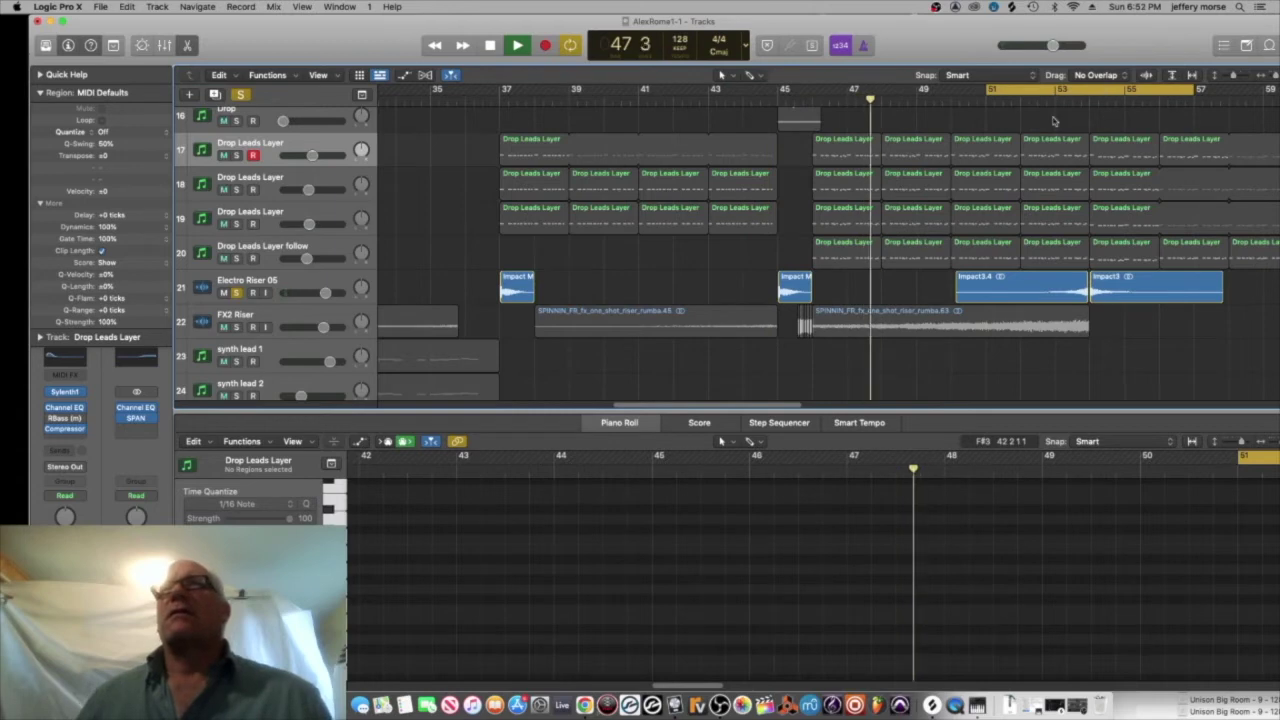
click(1089, 99)
key(space)
- Copy the Impact3 region from bar 54 to bar 46, shift the cycle range back to bar 43, and play it soloed and in the mix
click(1127, 286)
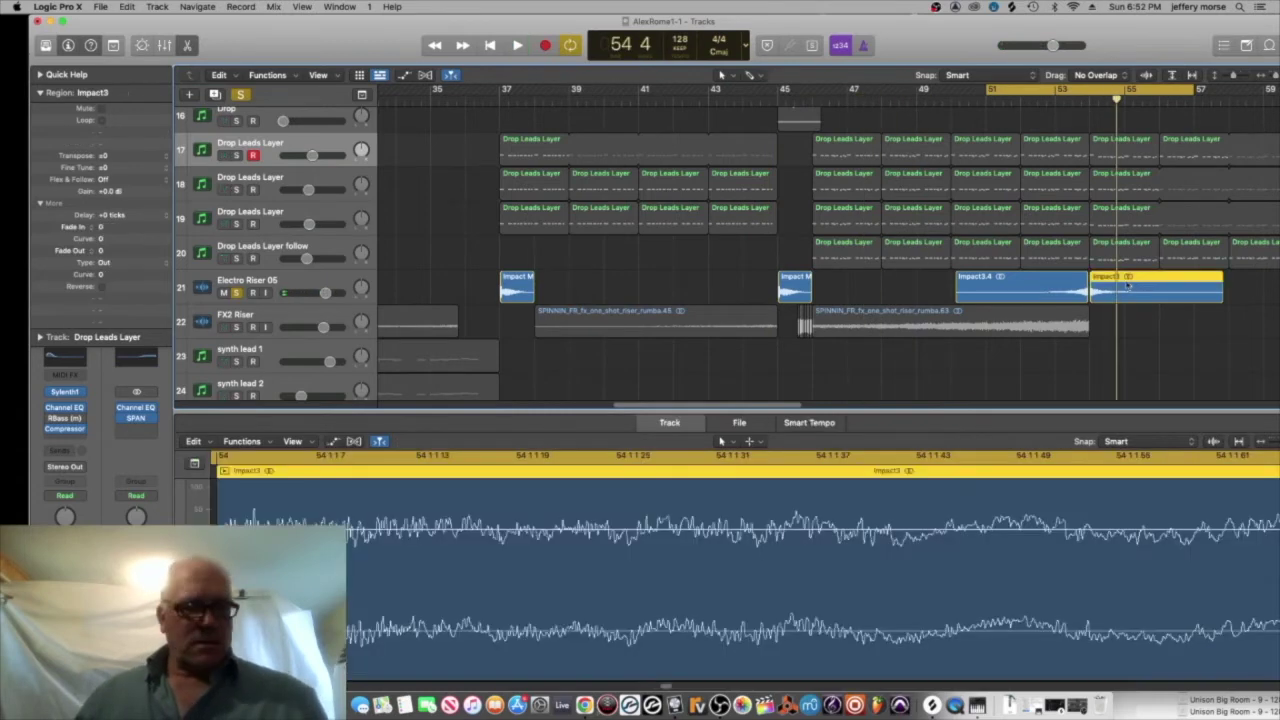
drag(1127, 286, 850, 288)
drag(1064, 91, 789, 93)
key(space)
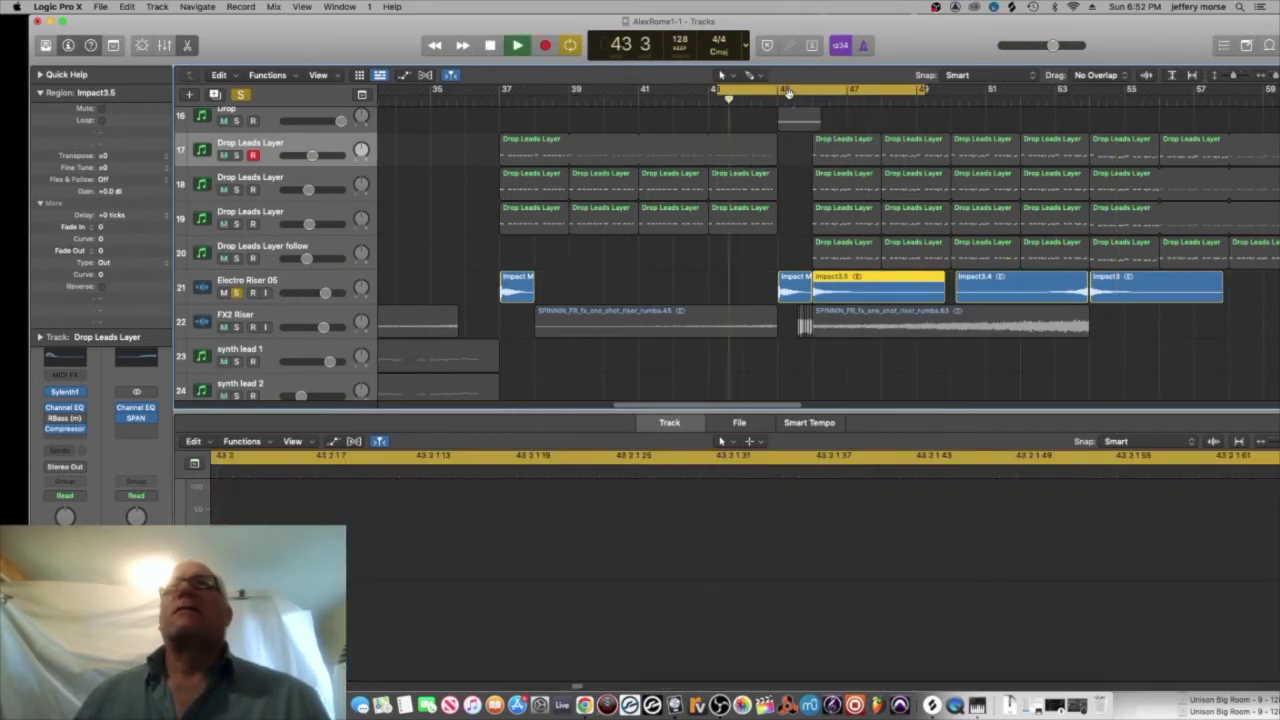
click(237, 293)
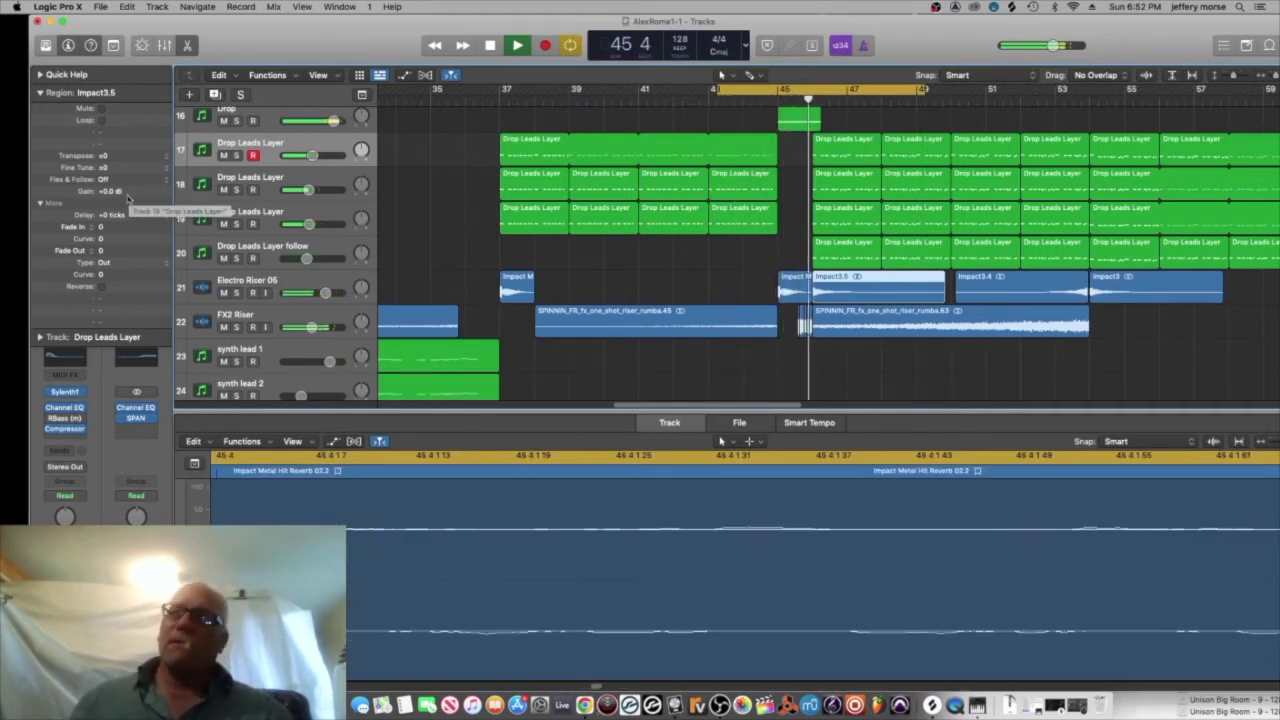
key(space)
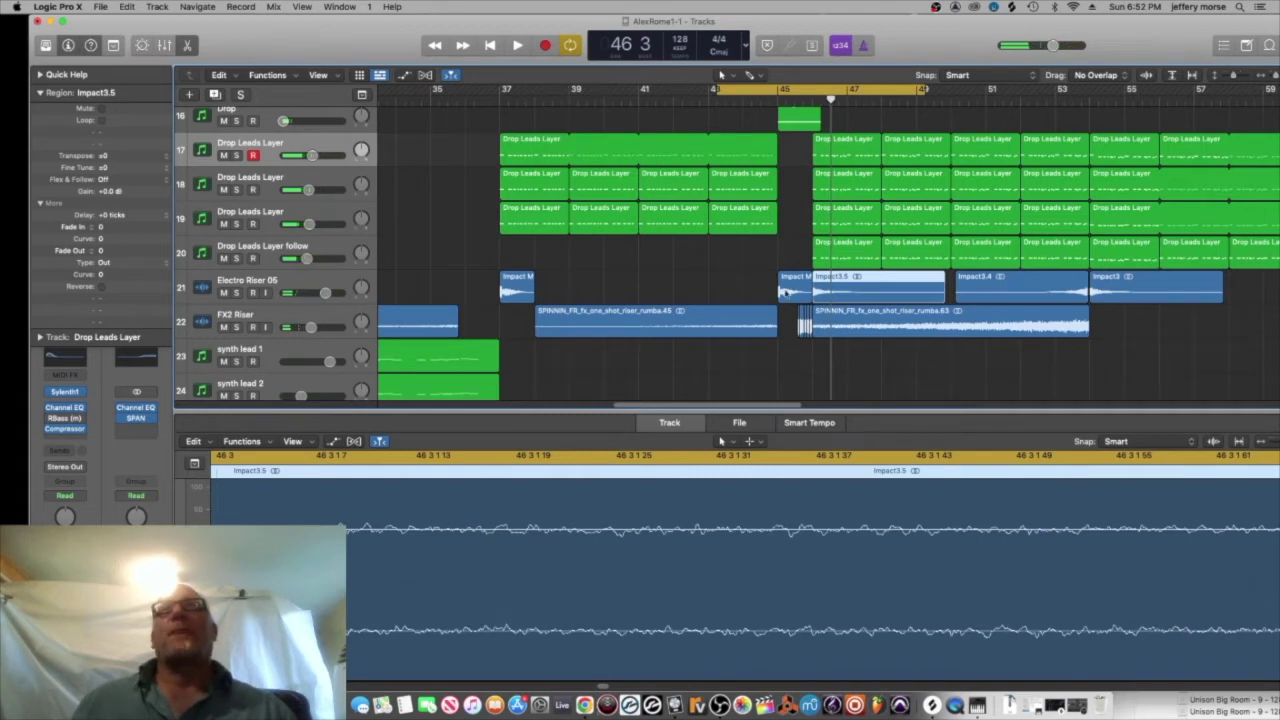
- Play the cycle from bar 43 into bar 45 with the drum and percussion tracks in view
scroll(806, 318, up, 10)
click(518, 45)
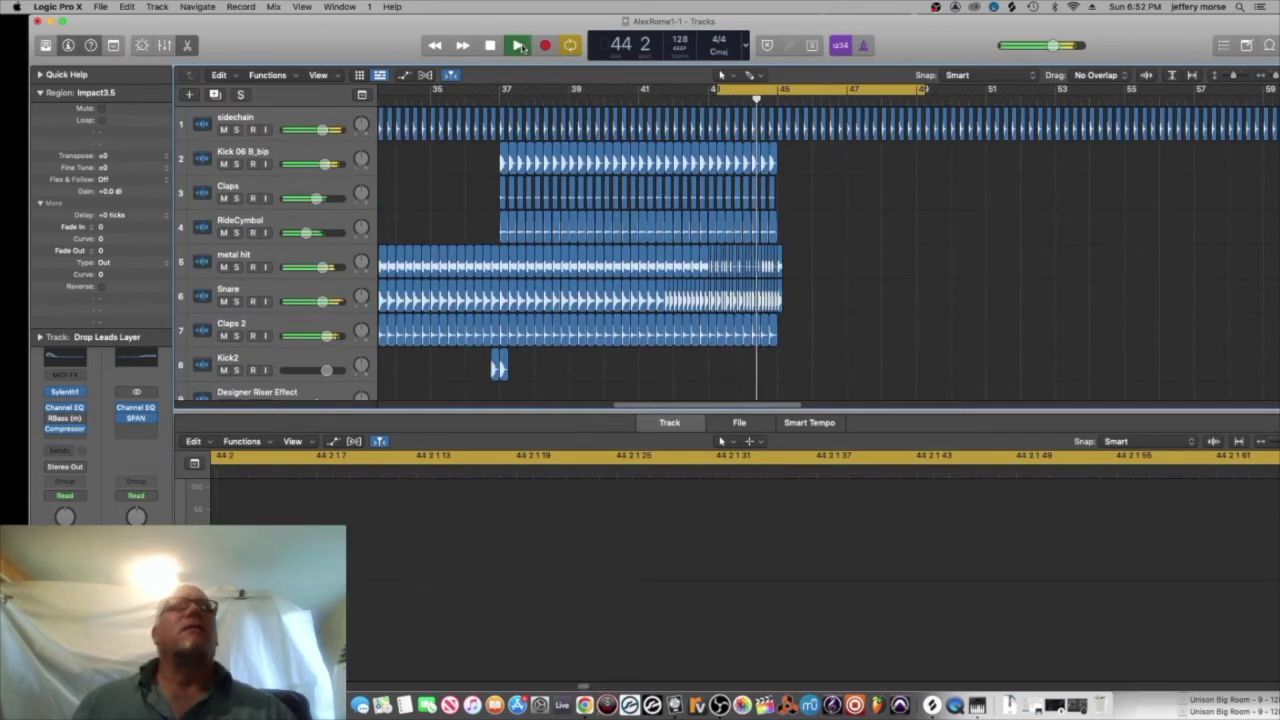
key(space)
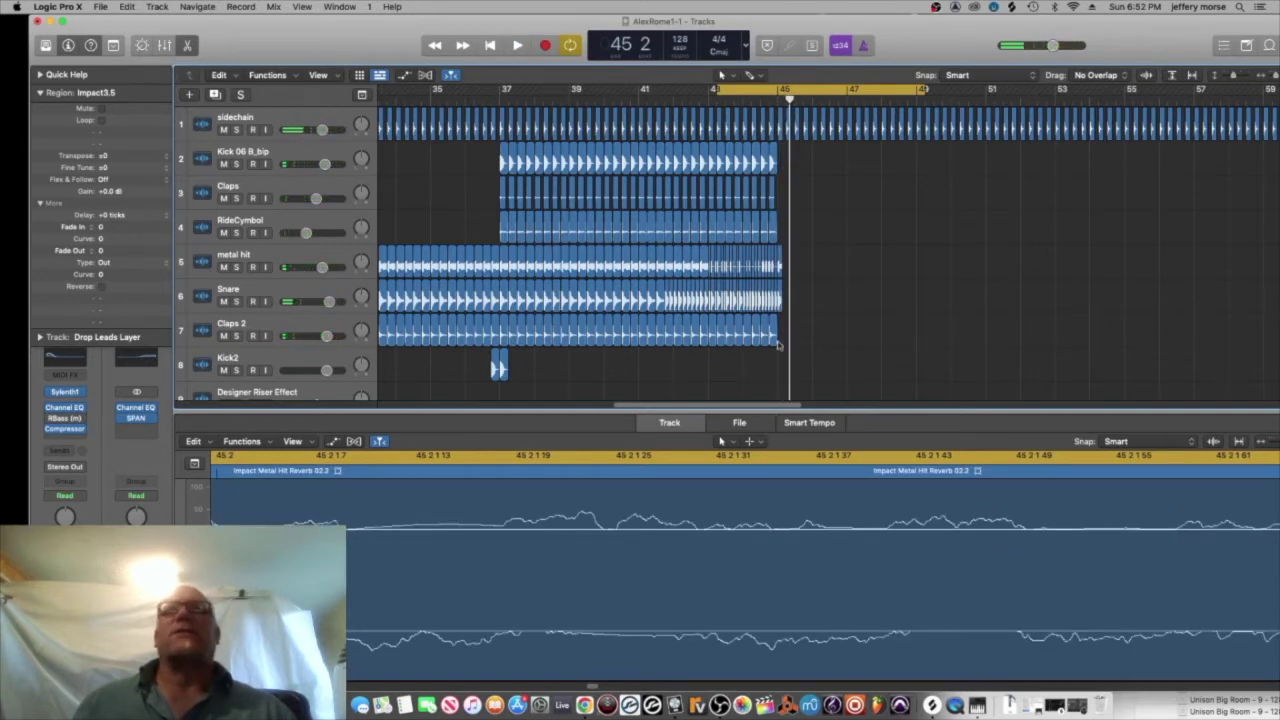
- Move the last eight Claps 2 regions in bars 43 and 44 out to about bar 48 and play the build without them
drag(773, 325, 894, 335)
key(space)
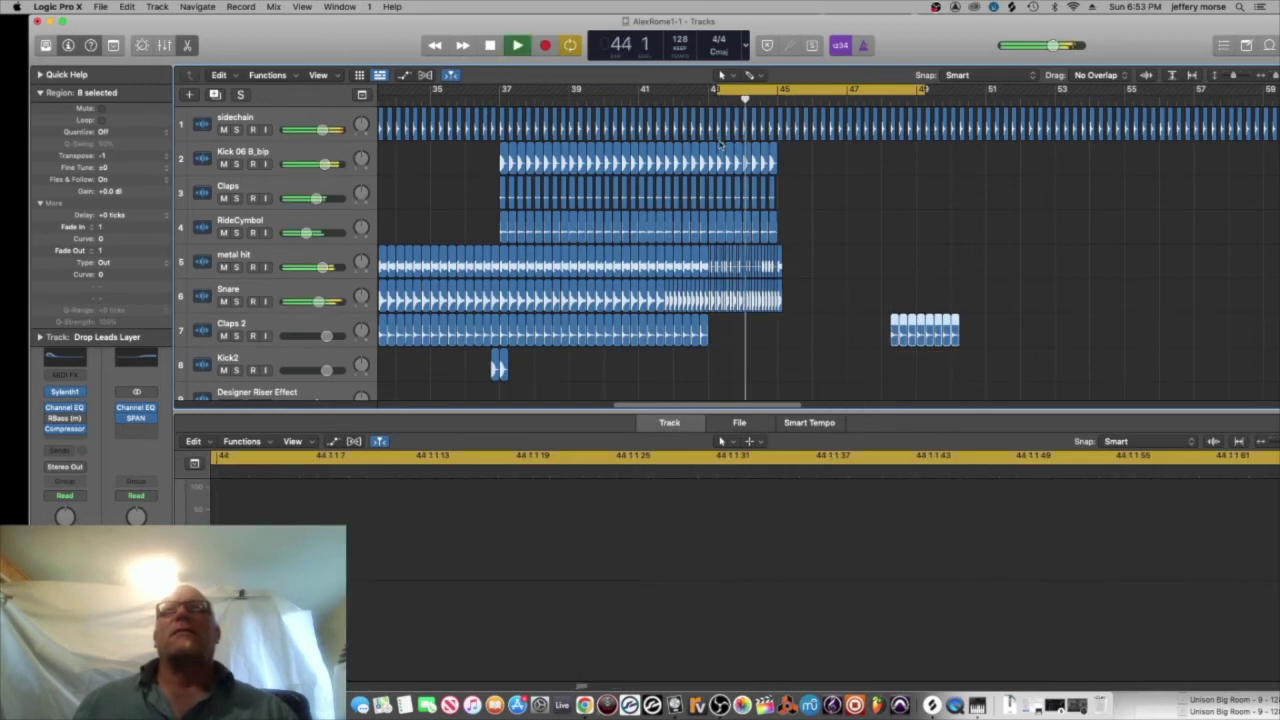
key(space)
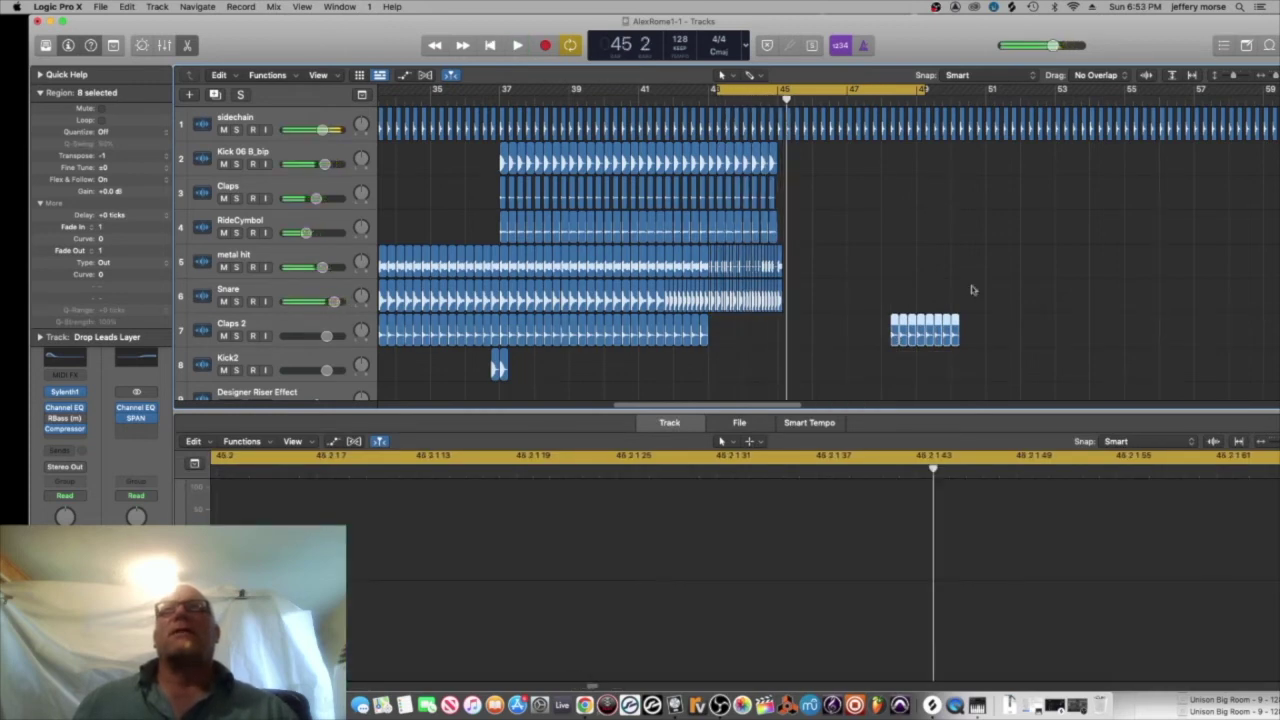
key(space)
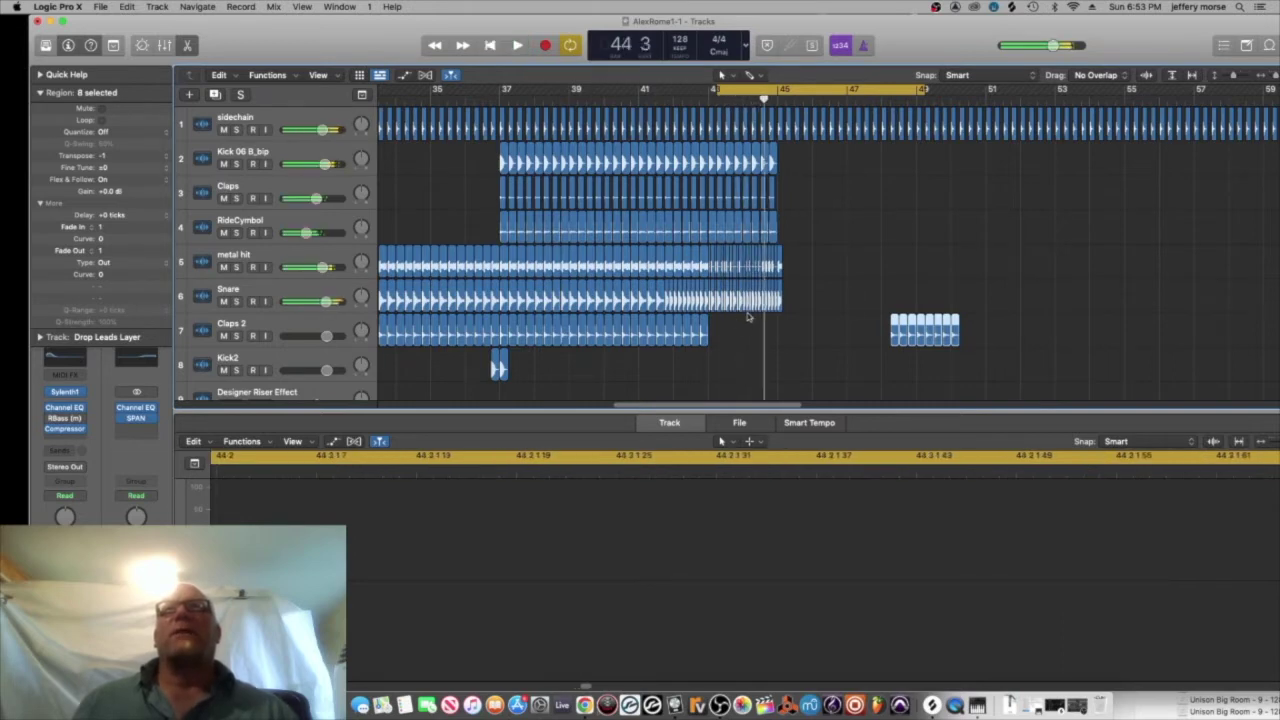
- Move the first four displaced Claps 2 regions back to bar 43 and play the build
drag(890, 296, 921, 366)
drag(894, 322, 716, 325)
key(space)
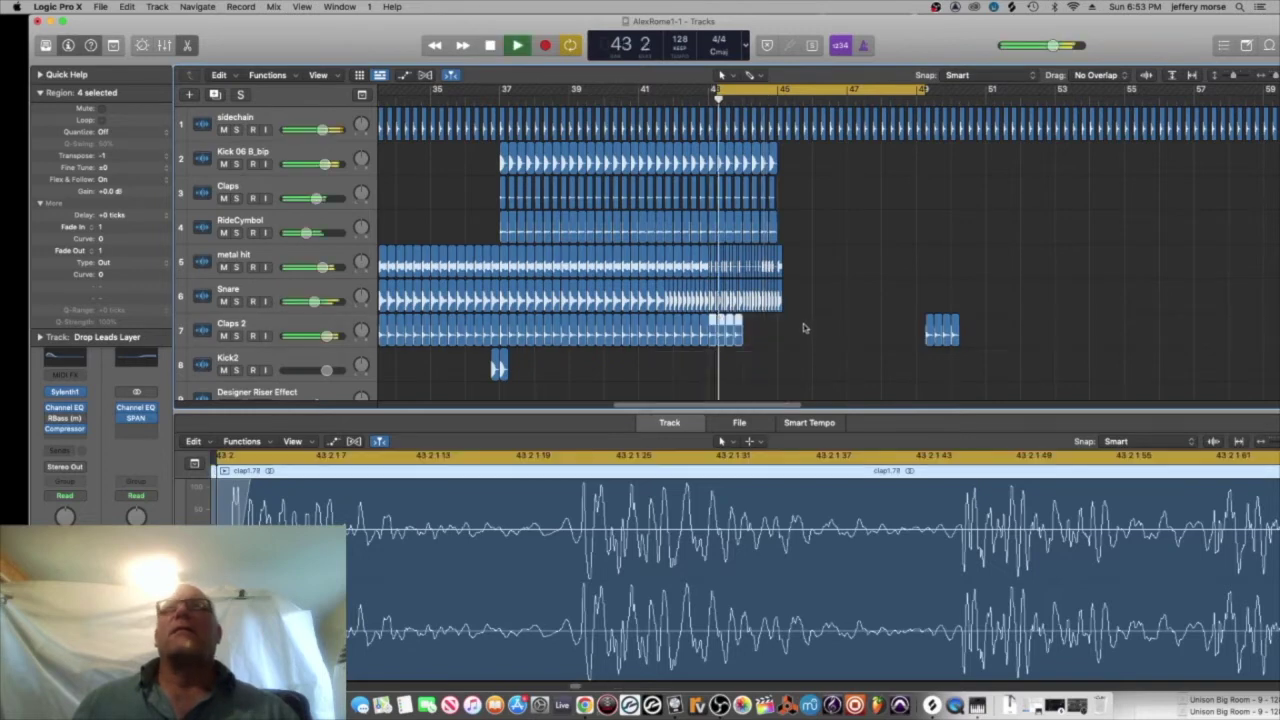
click(803, 323)
key(space)
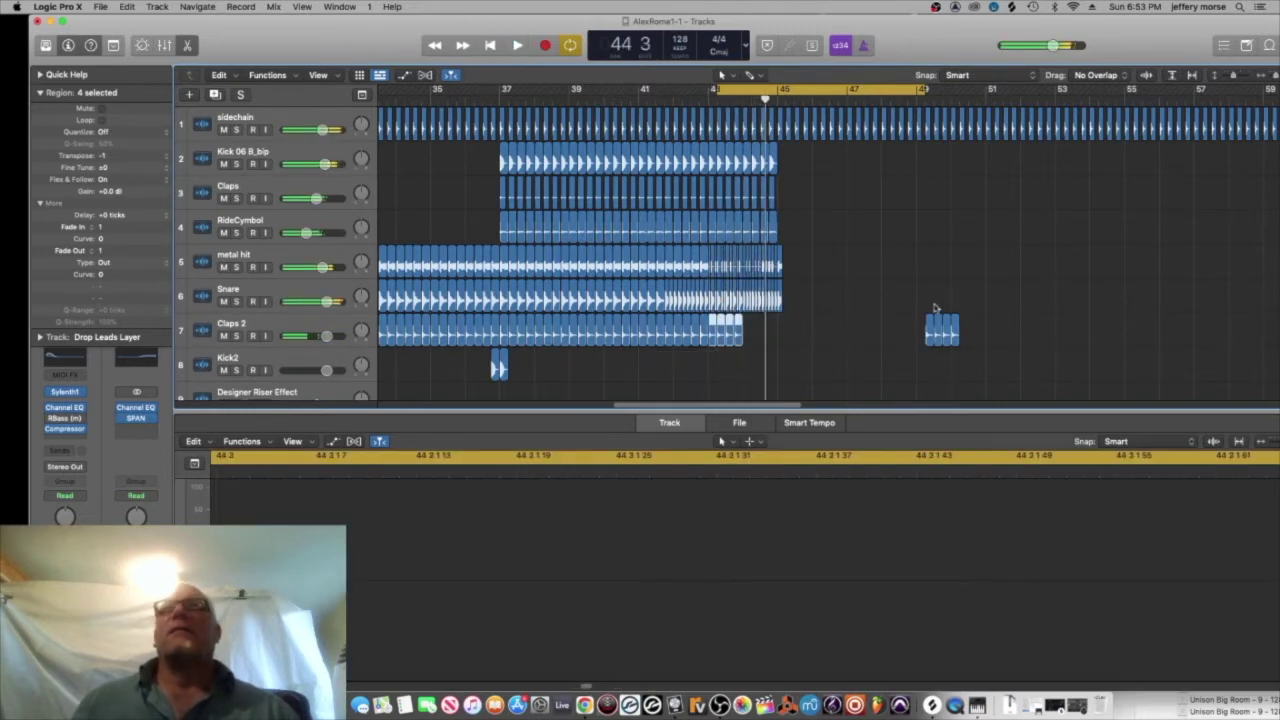
- Move the next two displaced Claps 2 regions to the start of bar 44 and play the build
click(933, 324)
drag(940, 326, 752, 332)
key(space)
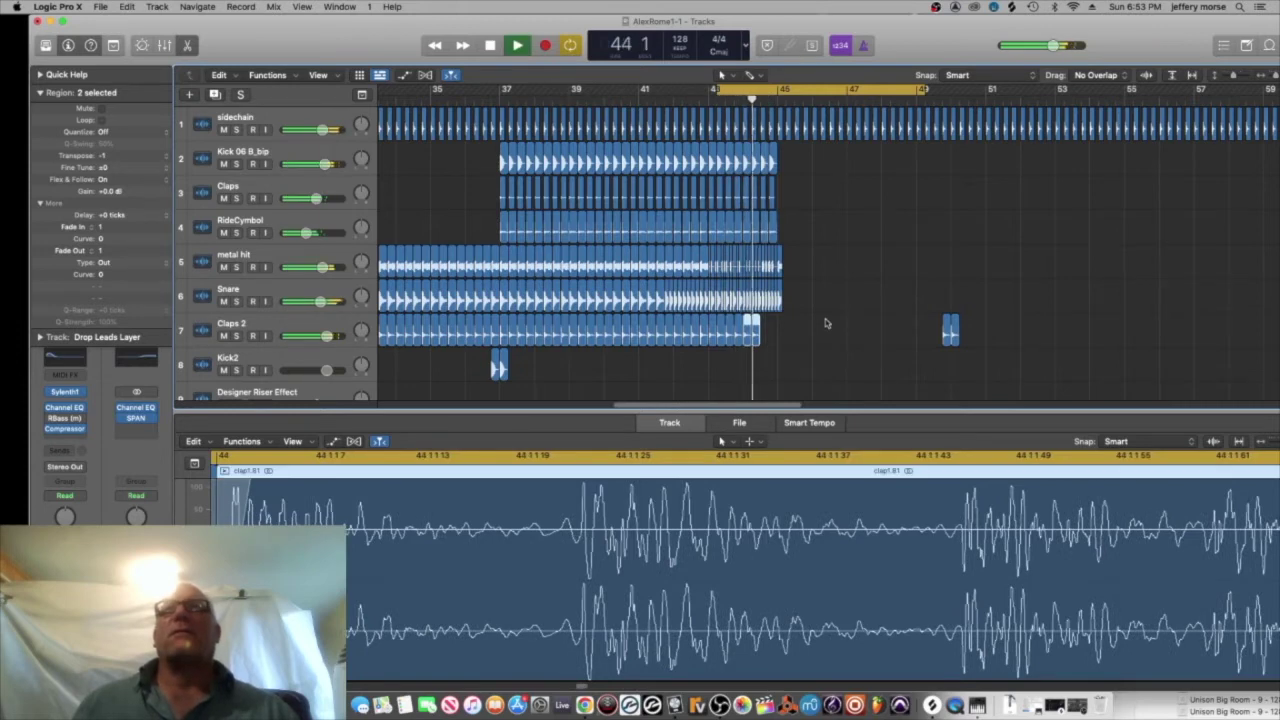
key(space)
- Move the remaining two Claps 2 regions to the second half of bar 44 and play into the drop
click(951, 323)
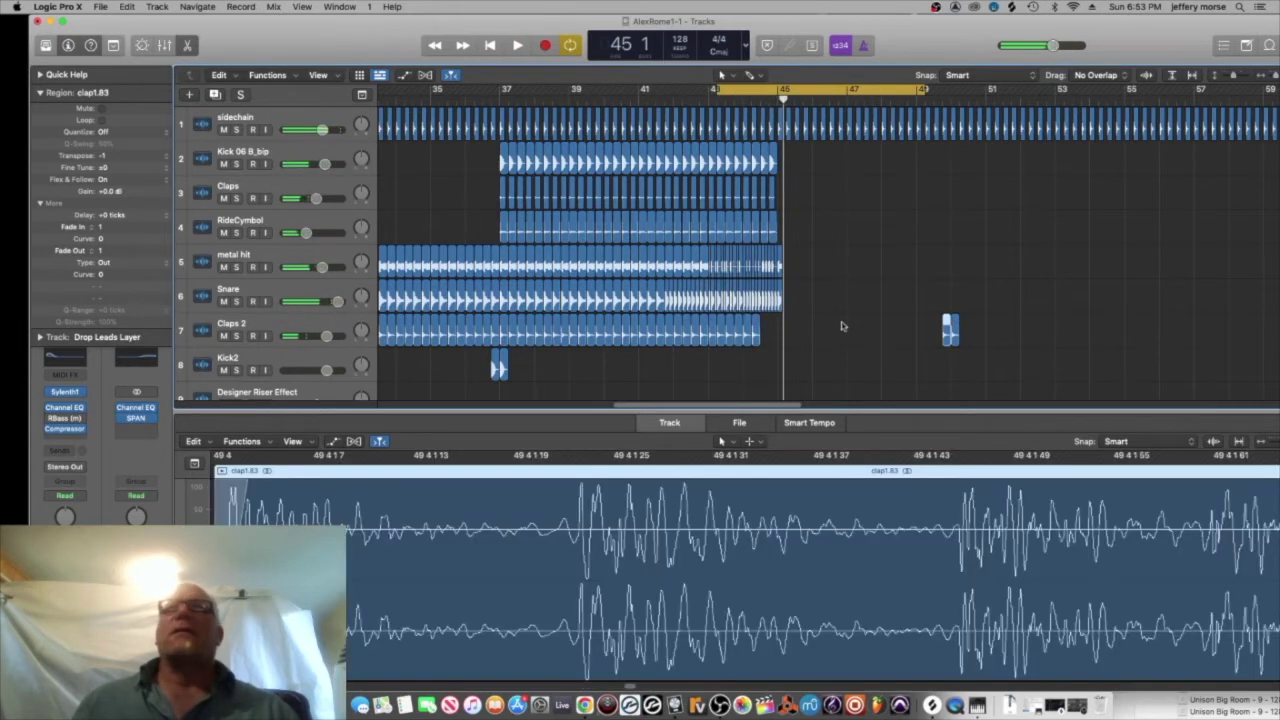
drag(992, 297, 768, 330)
key(space)
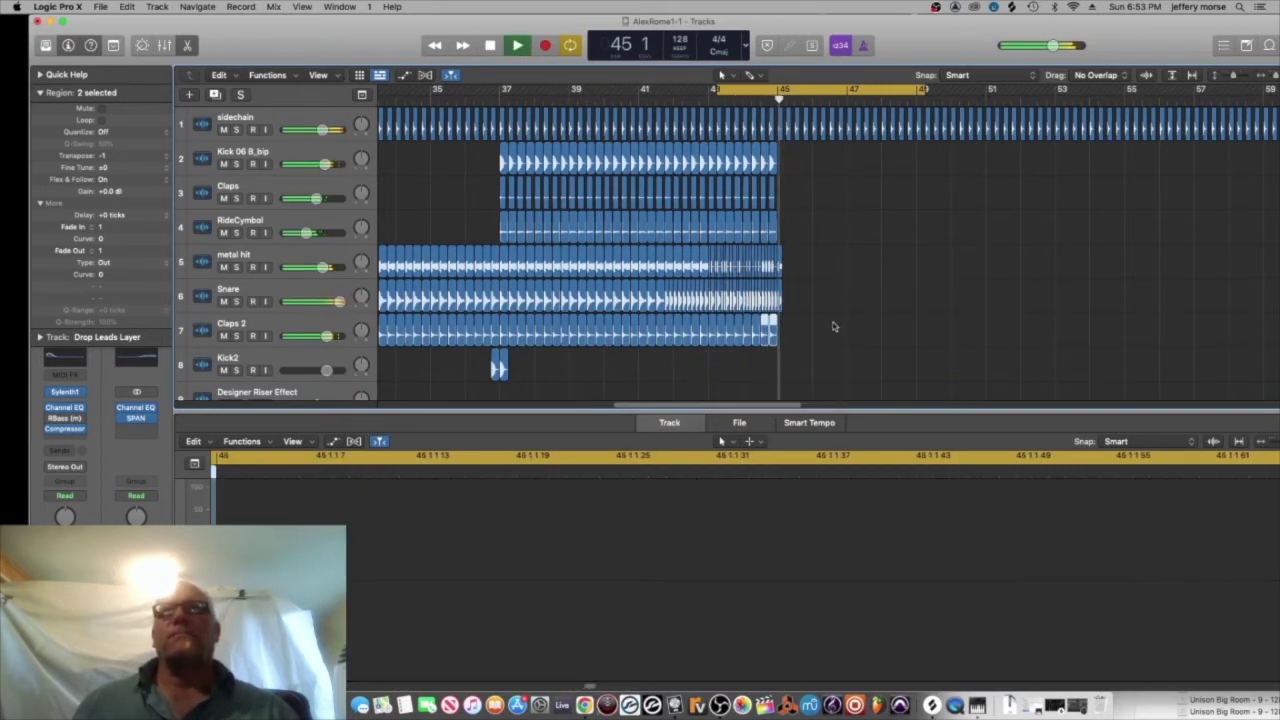
- Draw a dip in the Claps 2 volume automation down to -7.5 dB at the end of bar 44
key(space)
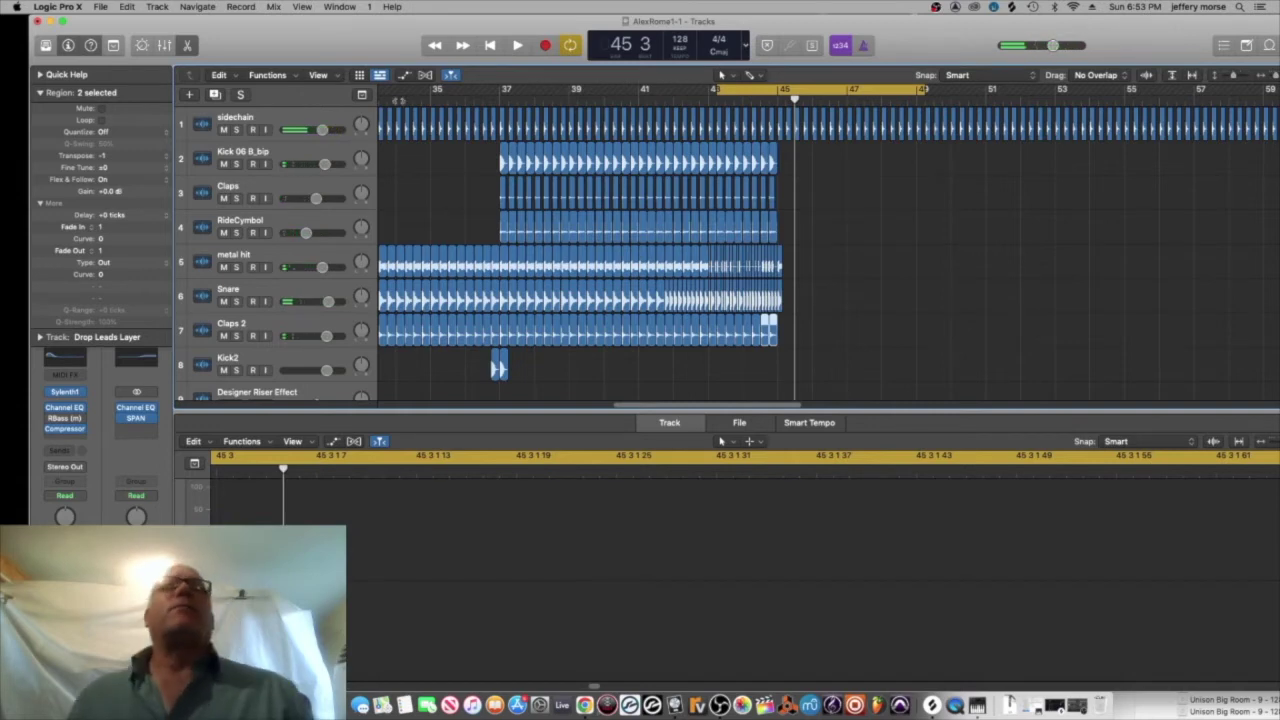
key(a)
click(733, 340)
click(814, 340)
drag(777, 340, 777, 350)
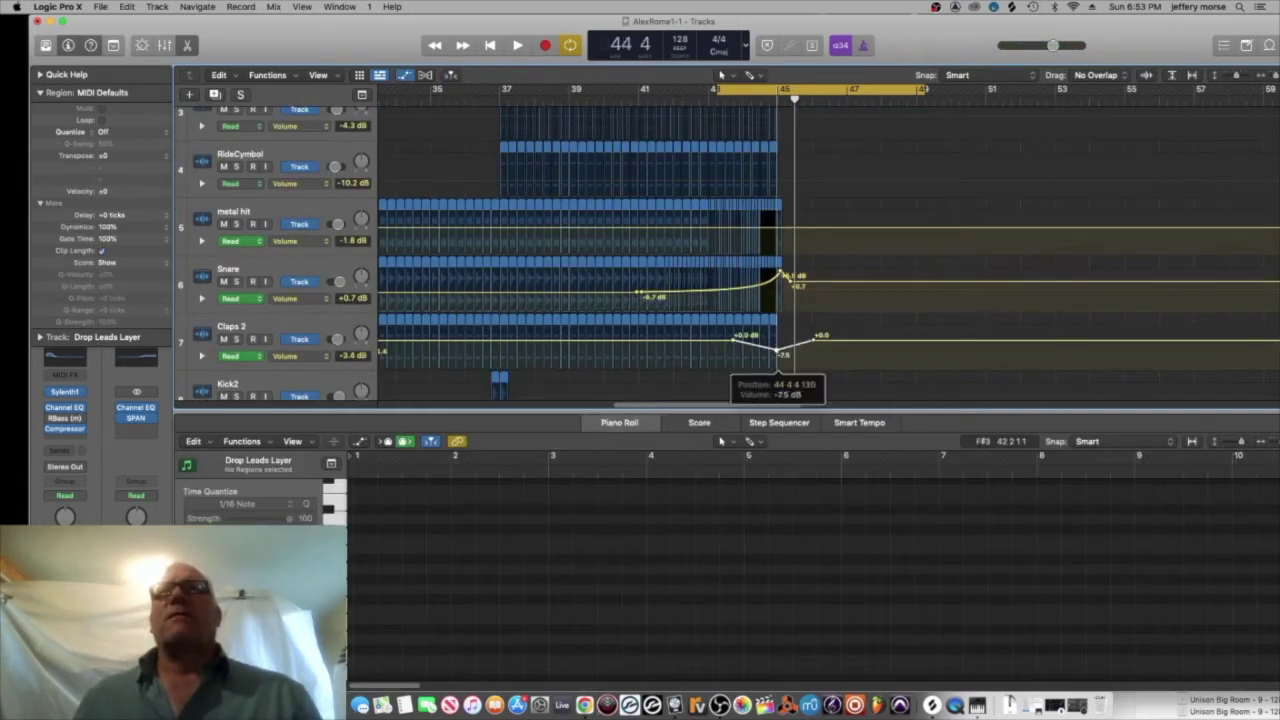
- Play the transition and raise the low point of the Claps 2 volume automation to about -0.2 dB
click(518, 47)
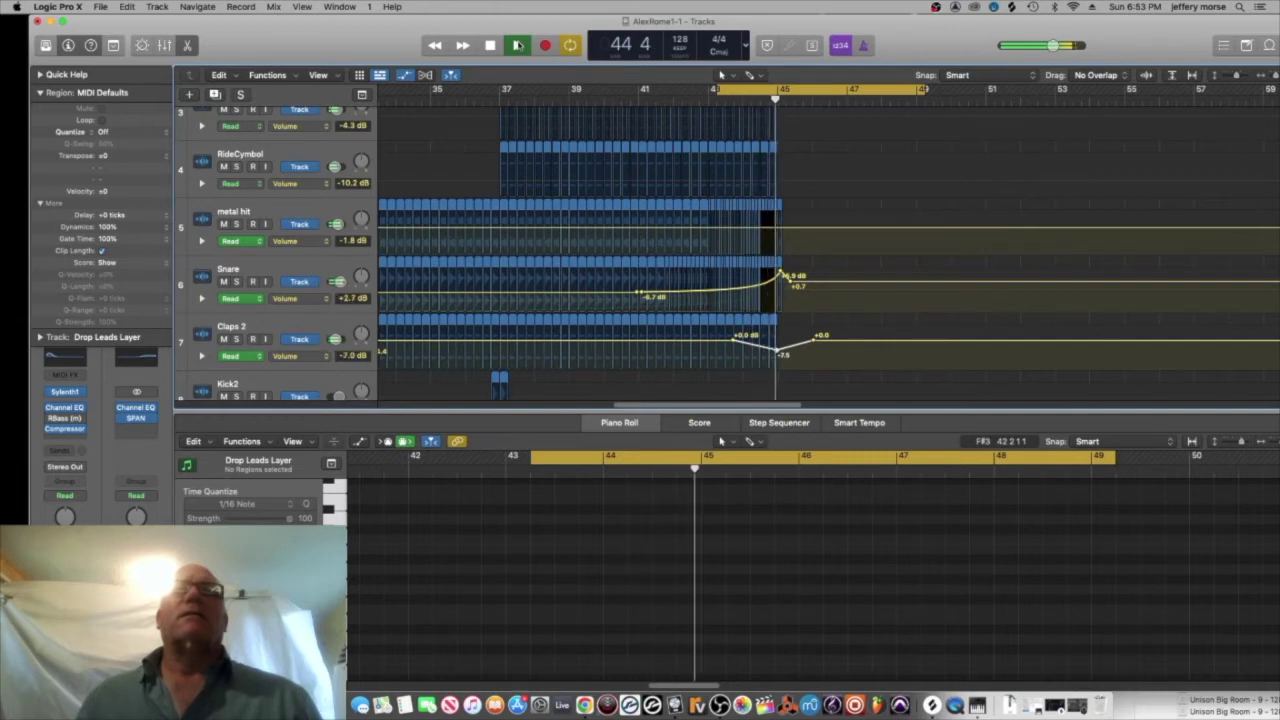
key(space)
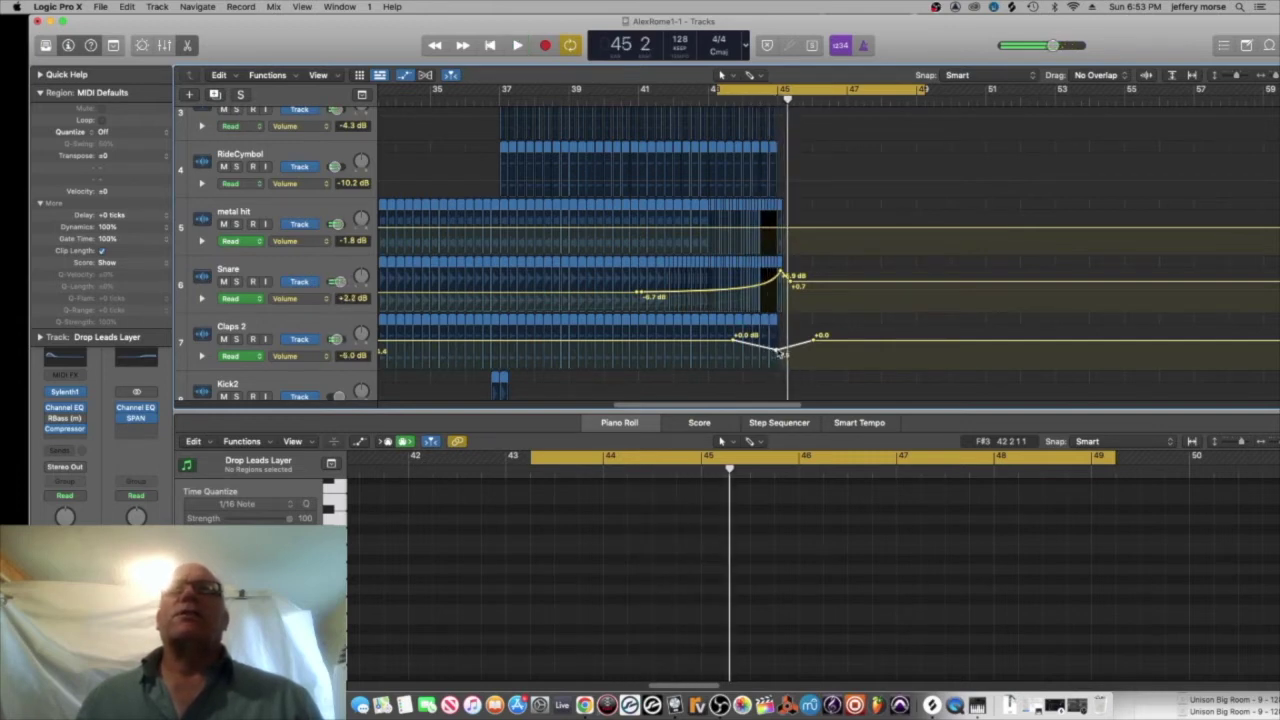
click(780, 350)
drag(778, 345, 778, 341)
- Insert the S1 Imager stereo plug-in on the Claps 2 track, after its Channel EQ
click(200, 337)
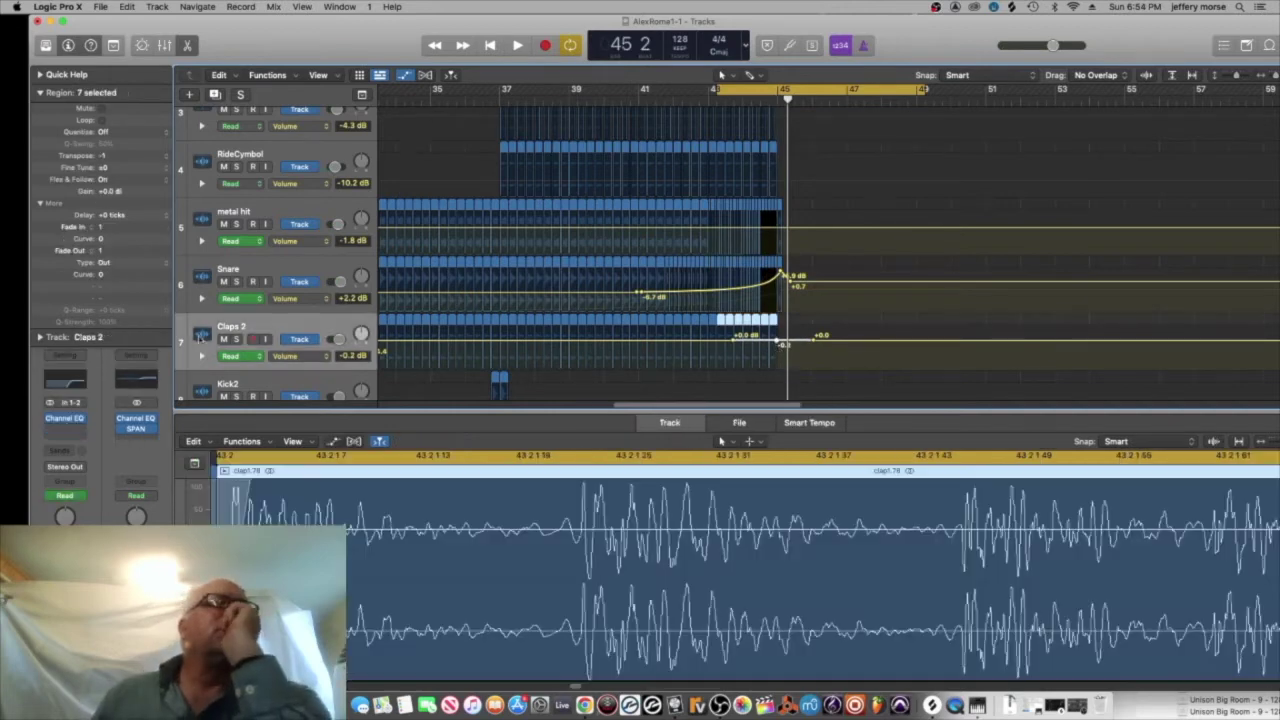
click(83, 430)
mouse_move(90, 658)
mouse_move(200, 642)
scroll(355, 620, down, 10)
click(419, 612)
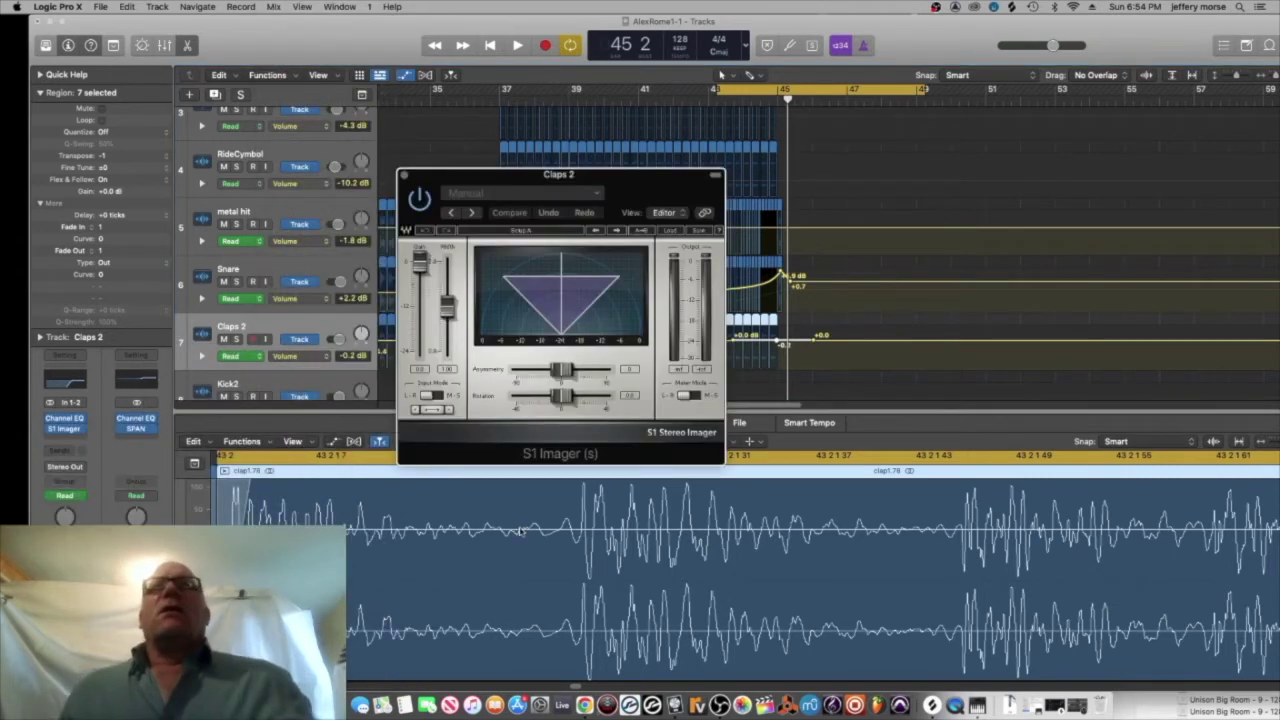
- Raise the width of the Claps 2 S1 Imager to its maximum while playing the build
key(space)
drag(447, 308, 448, 264)
key(space)
key(space)
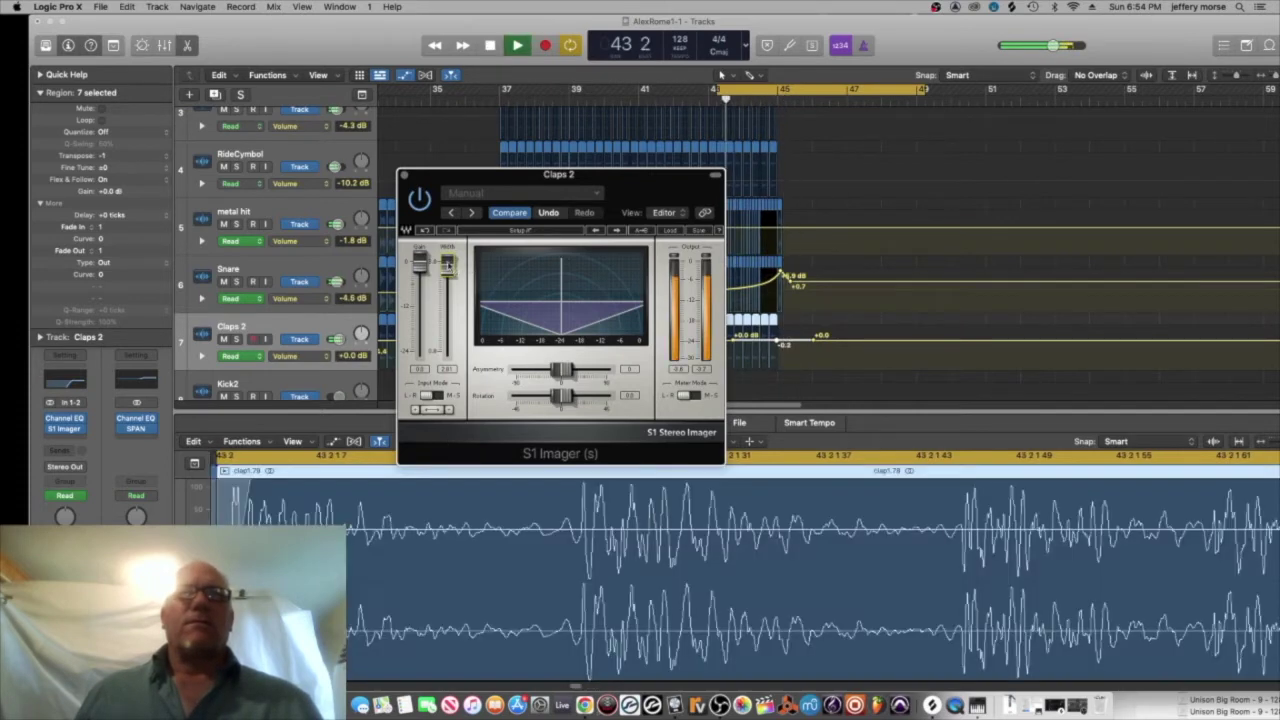
- Solo Claps 2, then add metal hit and Snare to the solo one by one, playing bars 43–44 each time
click(237, 339)
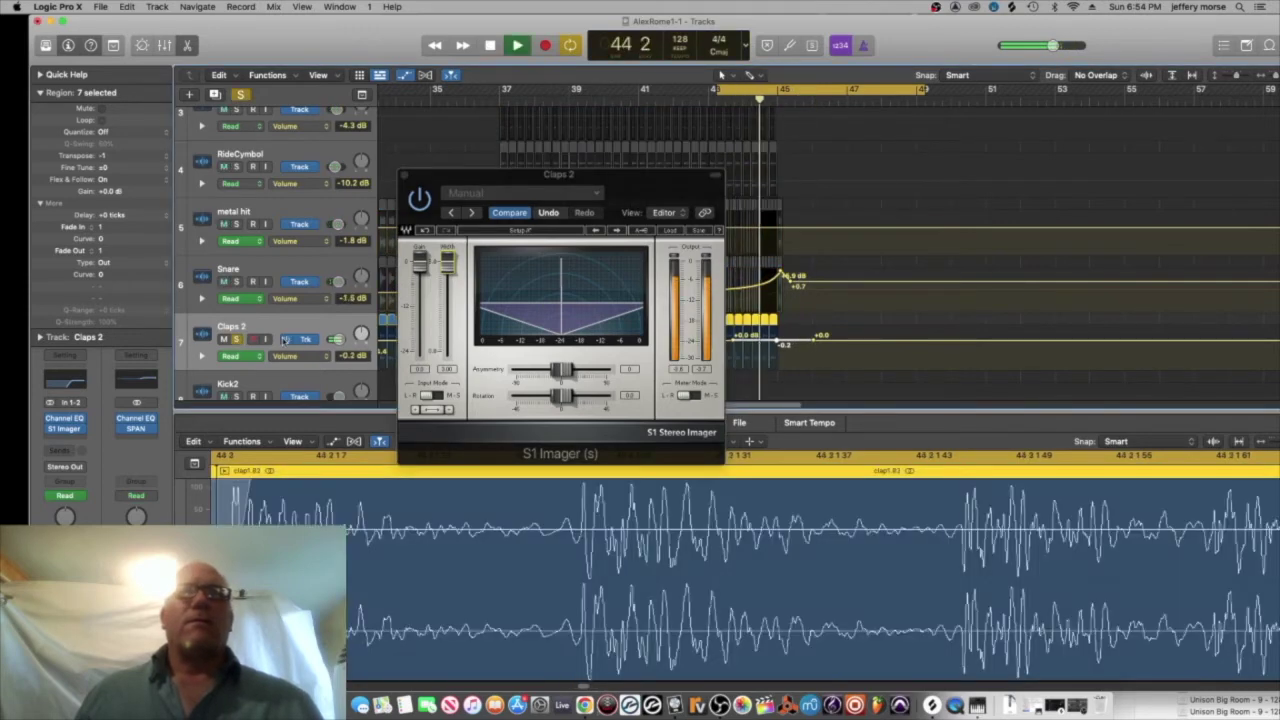
key(space)
drag(620, 193, 1005, 208)
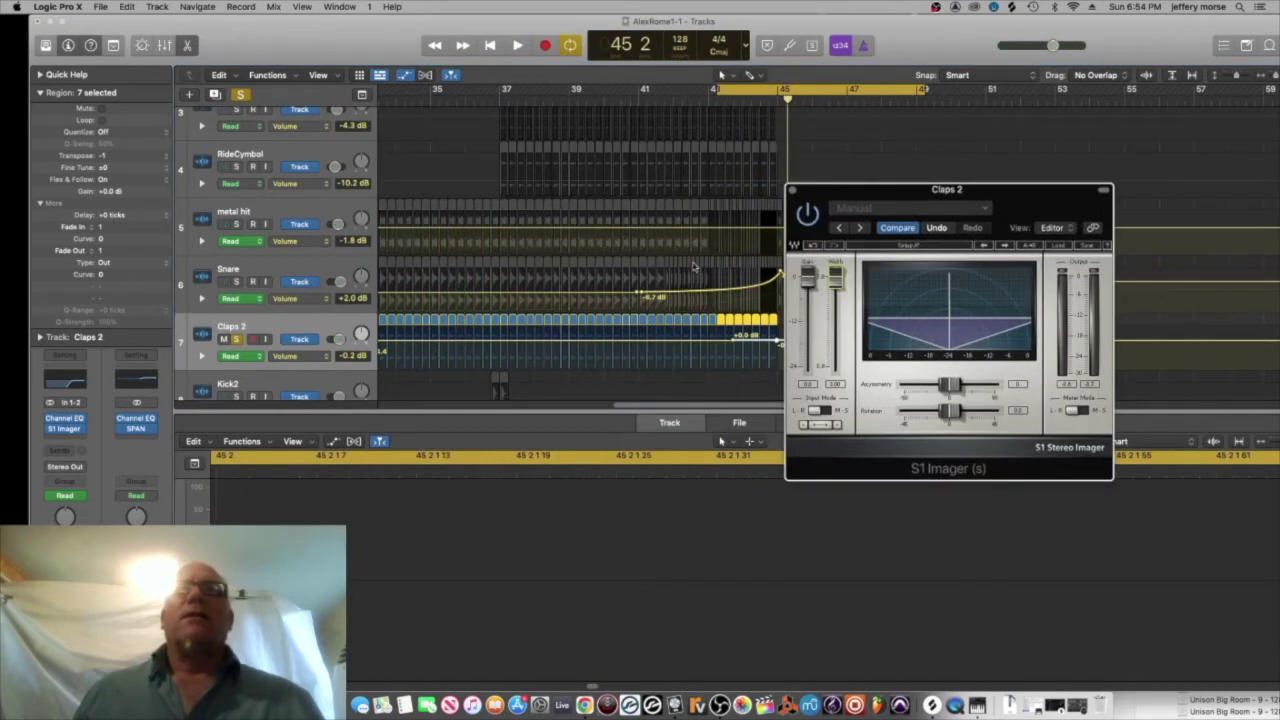
click(237, 224)
key(space)
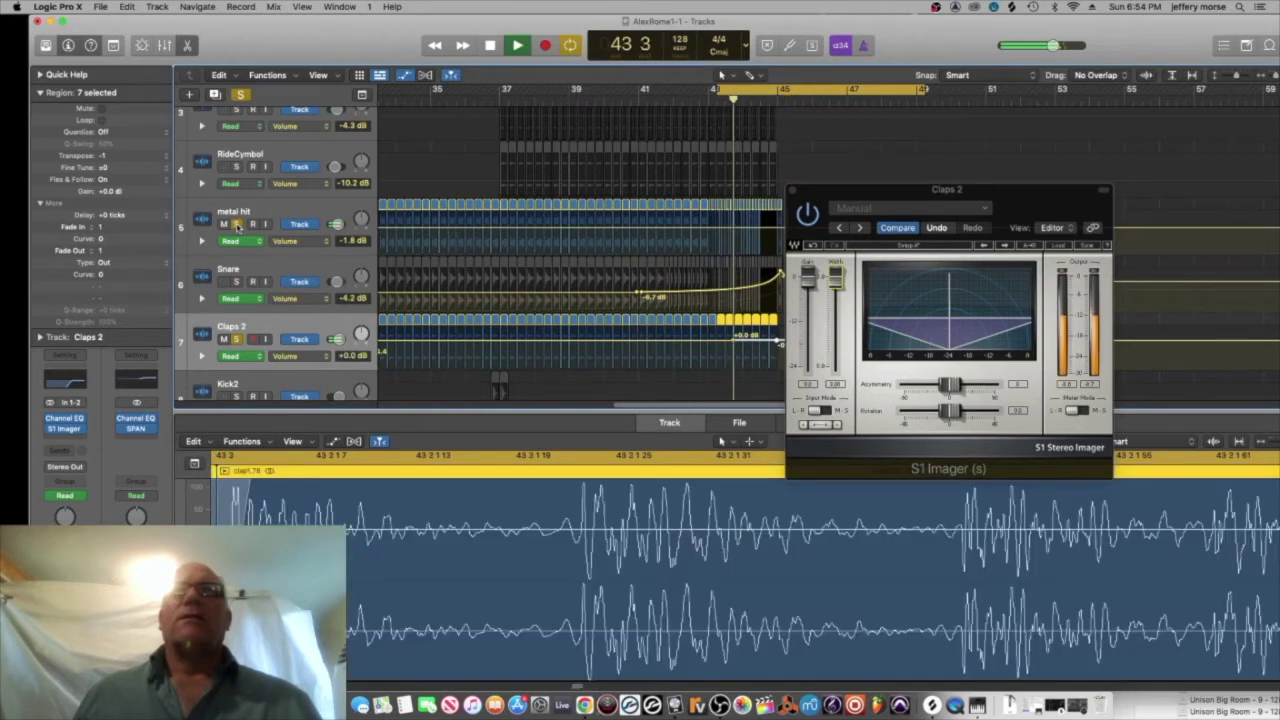
click(237, 281)
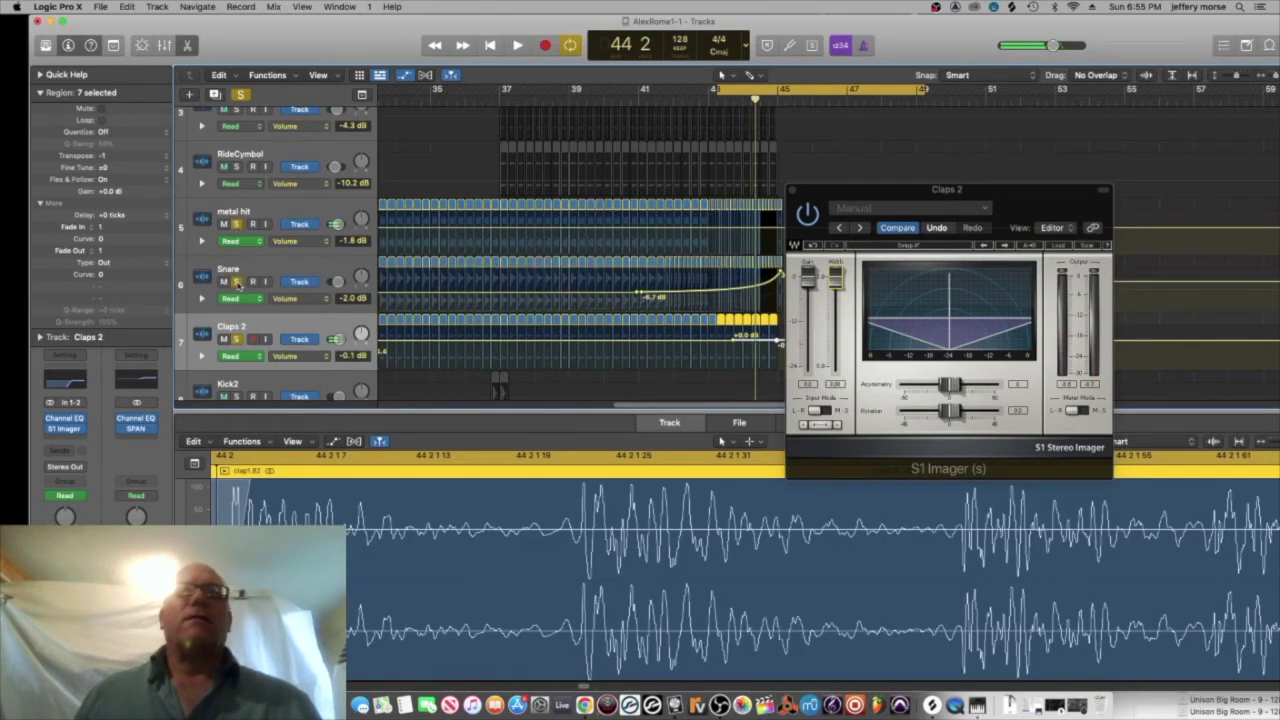
key(space)
key(space)
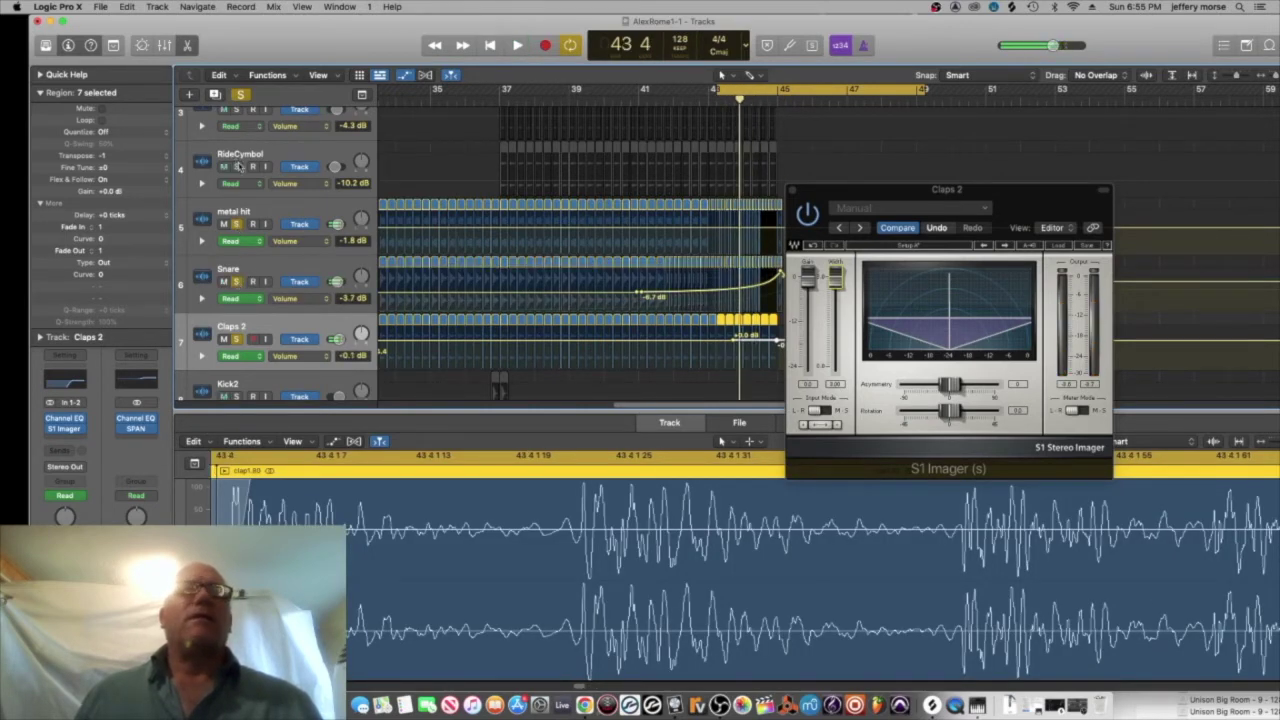
- Add RideCymbol to the soloed percussion tracks and play bars 43–44 again
click(237, 166)
key(space)
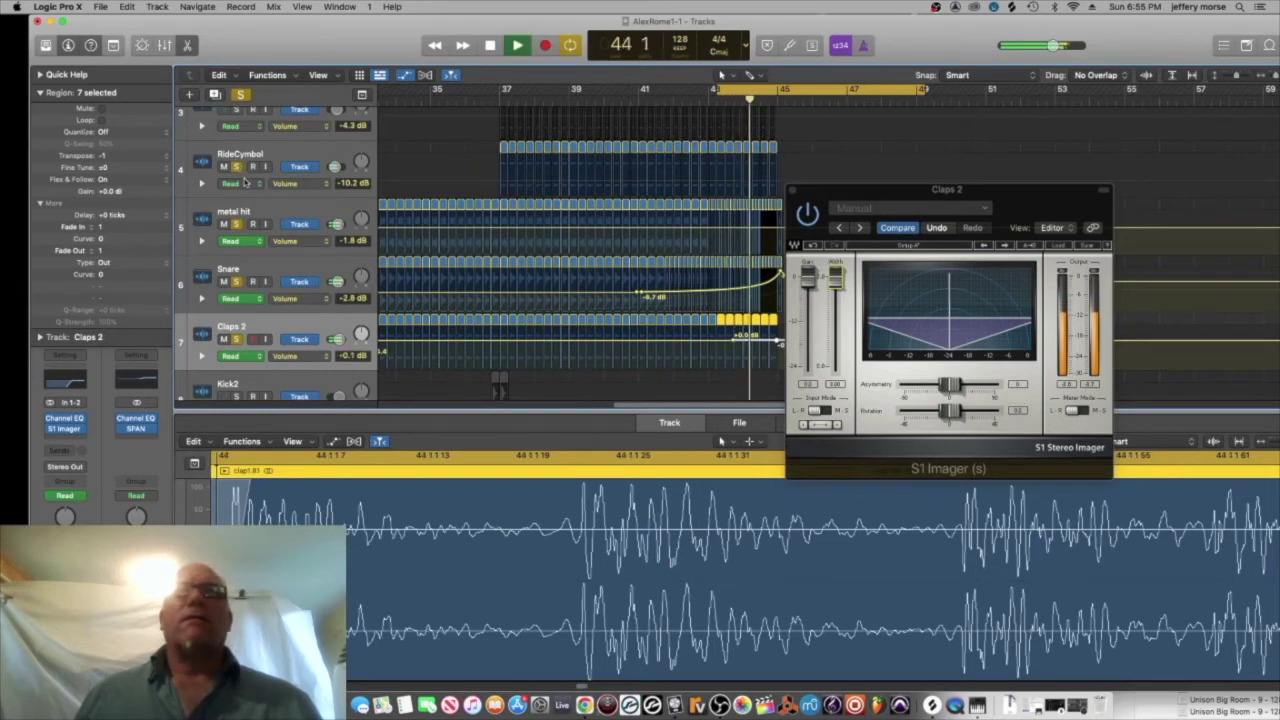
key(space)
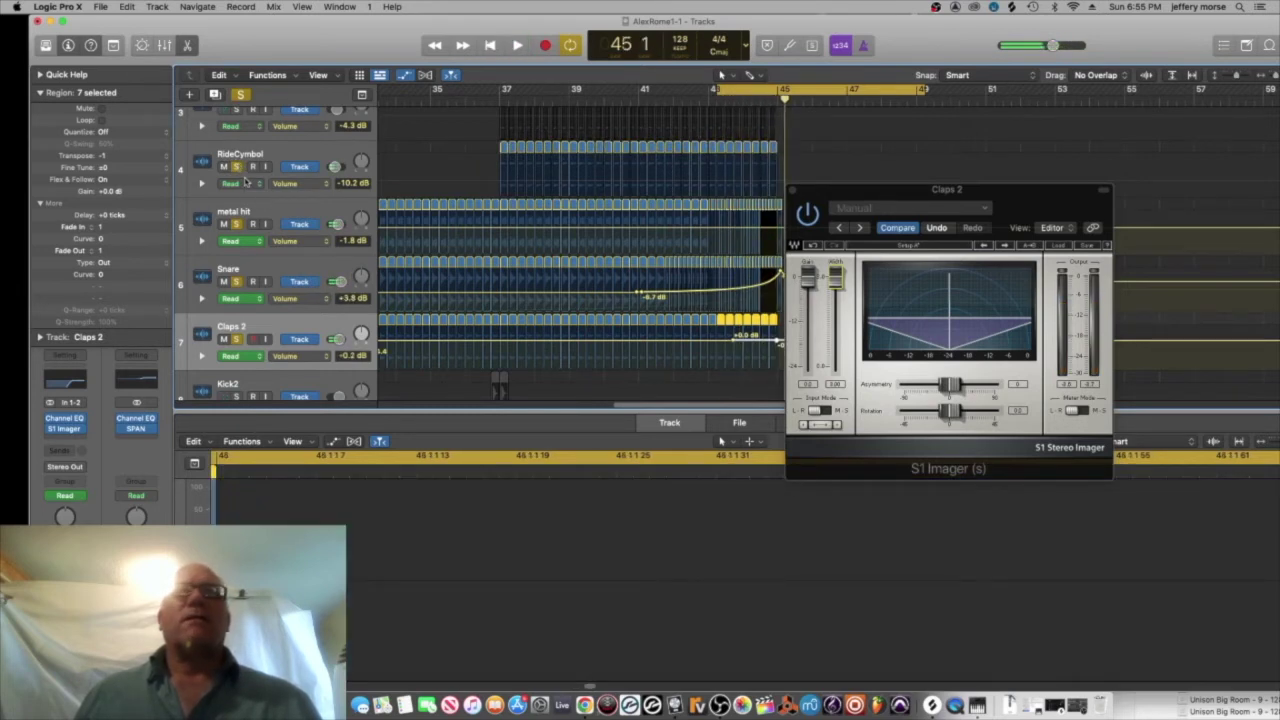
key(space)
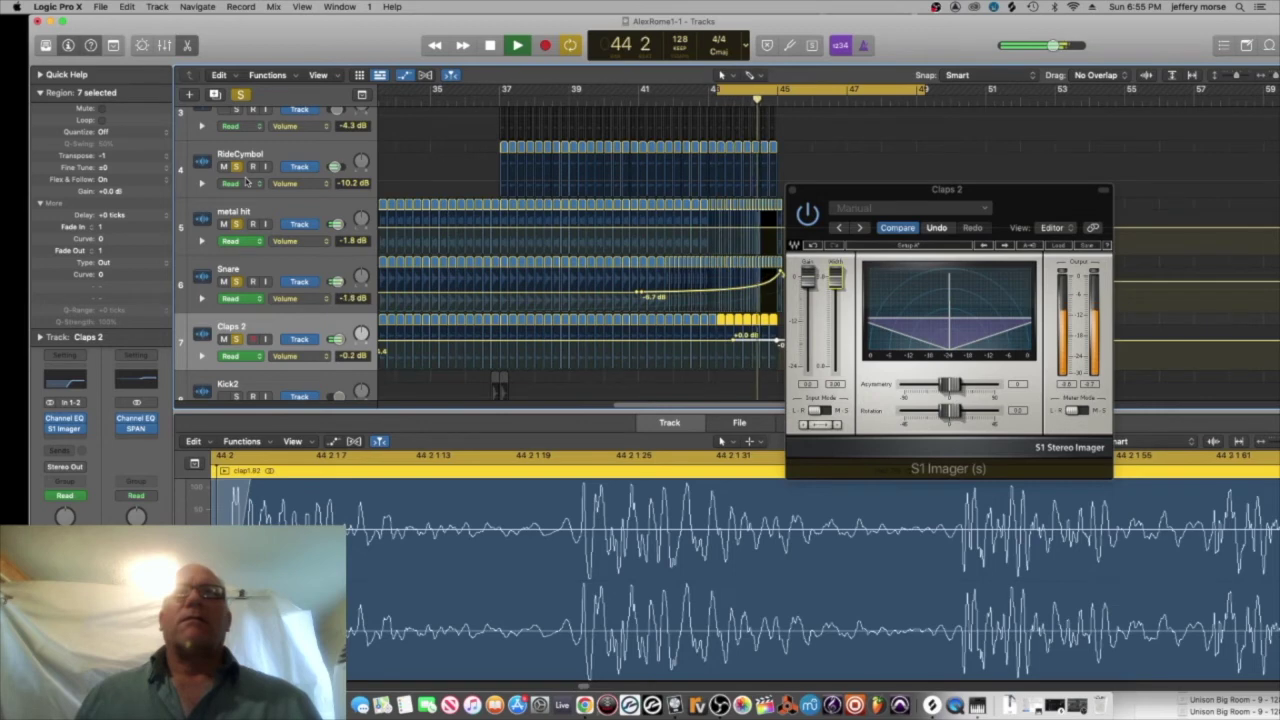
key(space)
- Unsolo Claps 2, Snare and metal hit, and raise the RideCymbol track volume to -3.9 dB while playing it
click(237, 340)
click(236, 282)
click(236, 225)
key(space)
key(space)
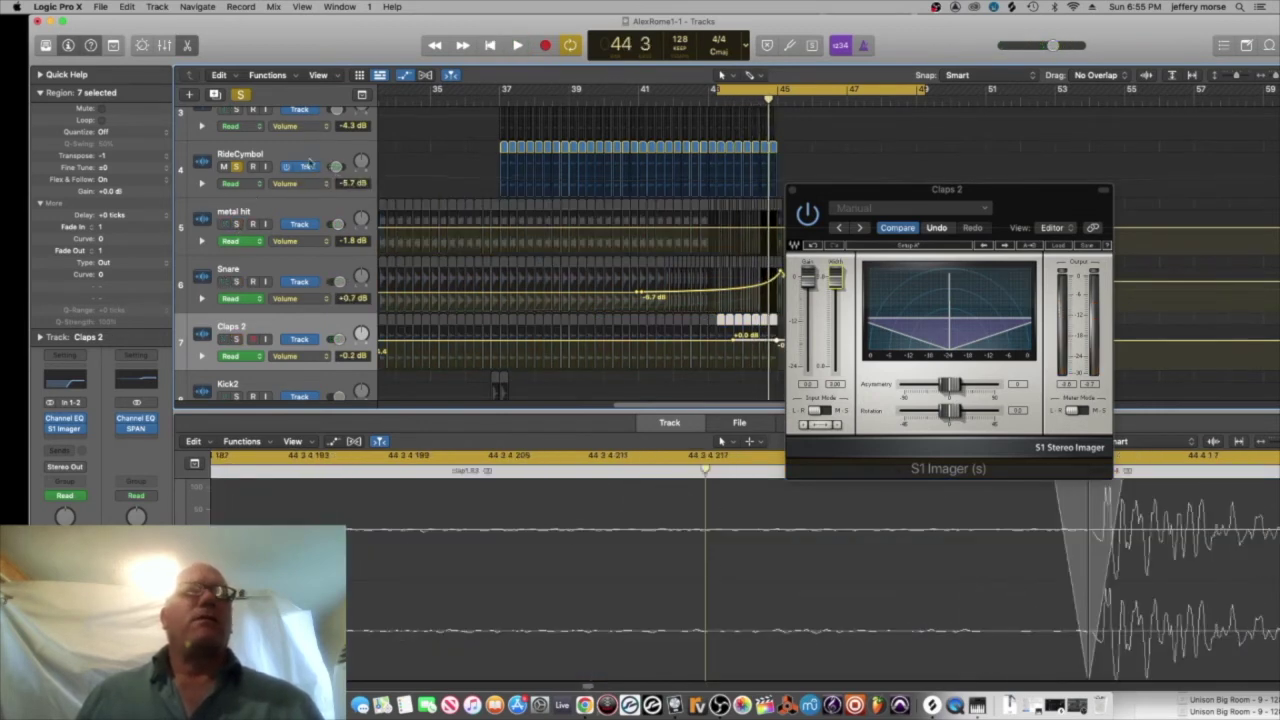
click(308, 156)
key(space)
key(space)
- Solo the Claps track alongside RideCymbol and play the two together
scroll(603, 145, up, 5)
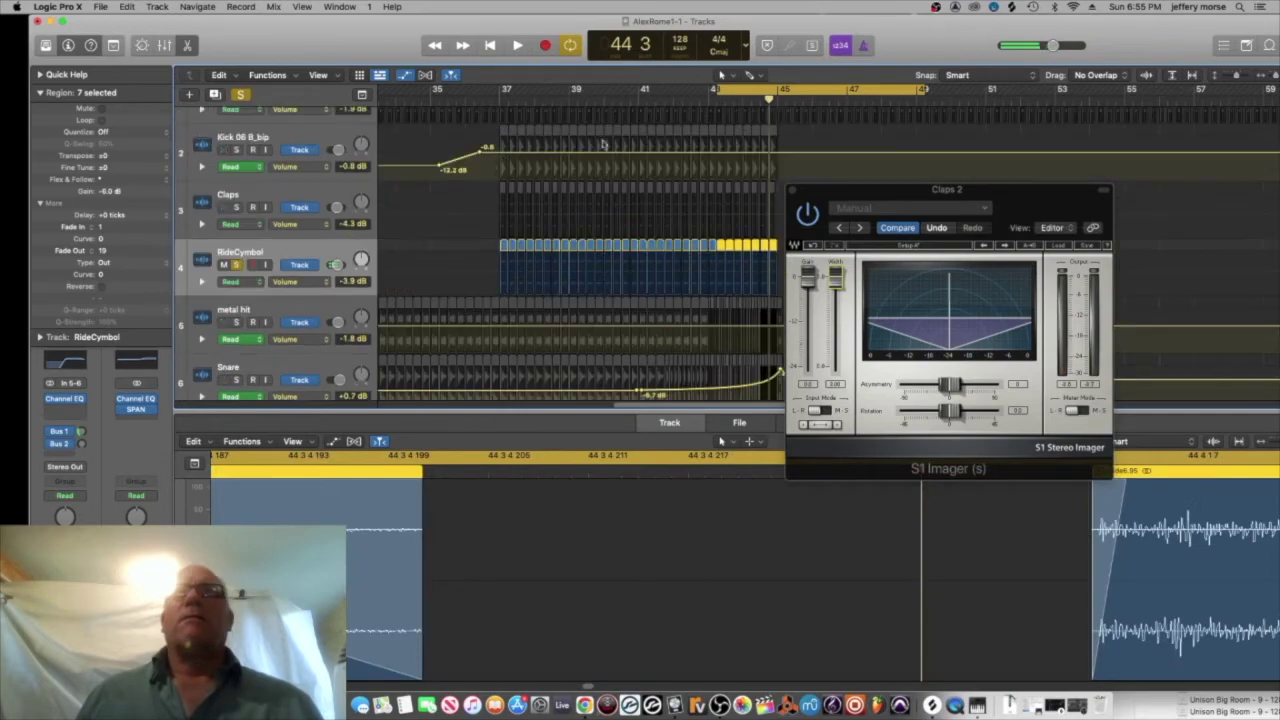
click(295, 193)
key(space)
click(237, 207)
key(space)
key(space)
click(237, 151)
key(space)
scroll(384, 136, down, 5)
scroll(384, 136, up, 2)
- Insert the S1 Imager on the Claps track, raise its width to the maximum and play it soloed
click(335, 148)
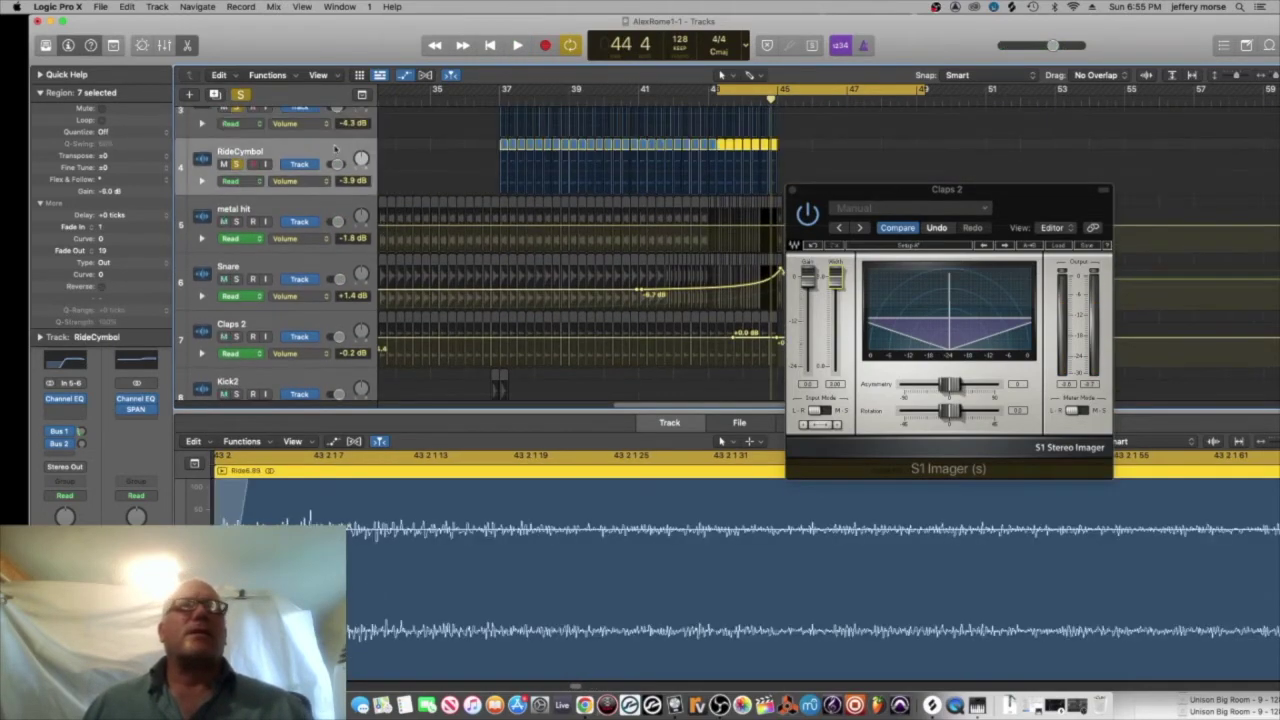
scroll(335, 148, up, 2)
click(335, 148)
click(65, 410)
click(76, 435)
drag(448, 305, 448, 261)
key(space)
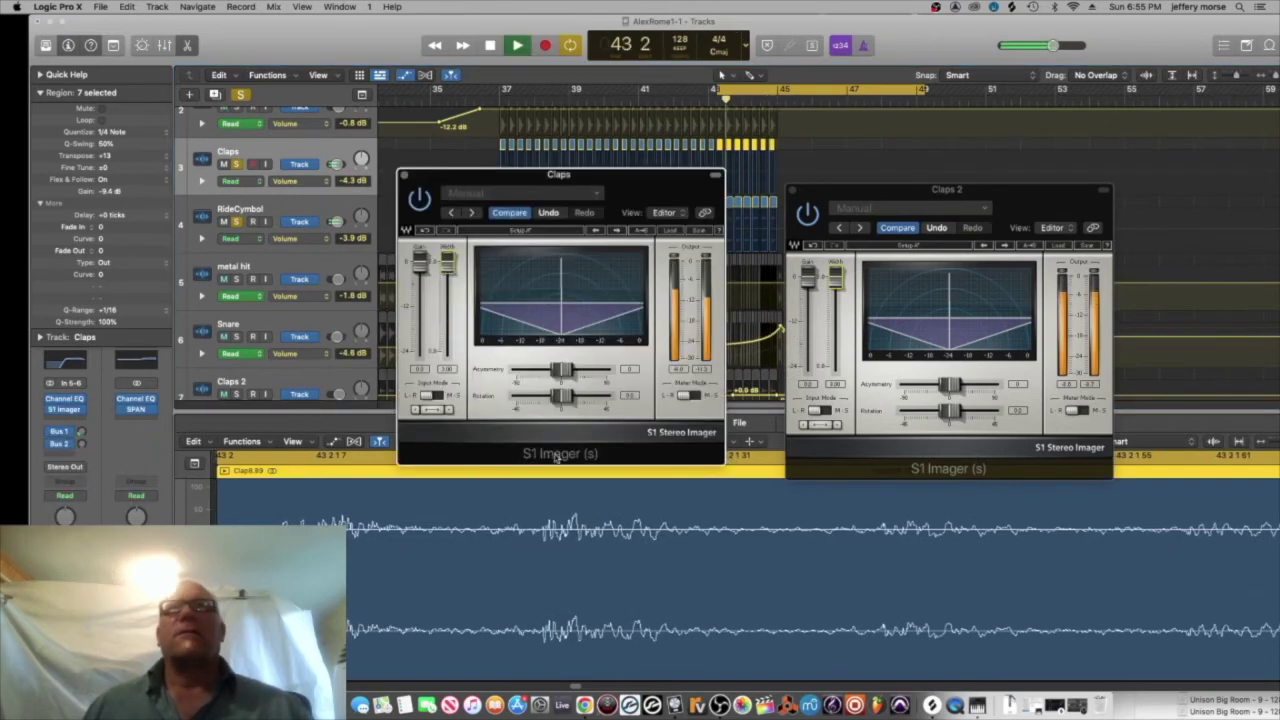
key(space)
key(space)
key(space)
- Clear all track solos and play the full mix through bars 43–44
click(237, 164)
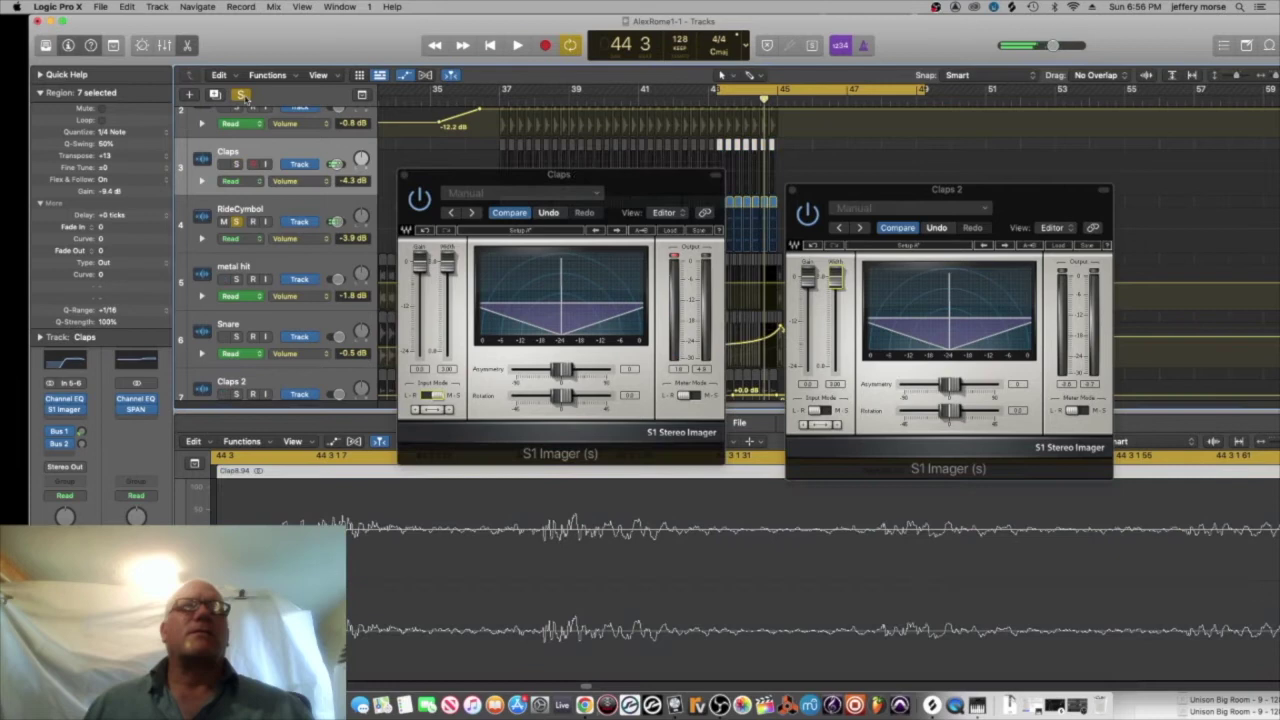
click(242, 94)
key(space)
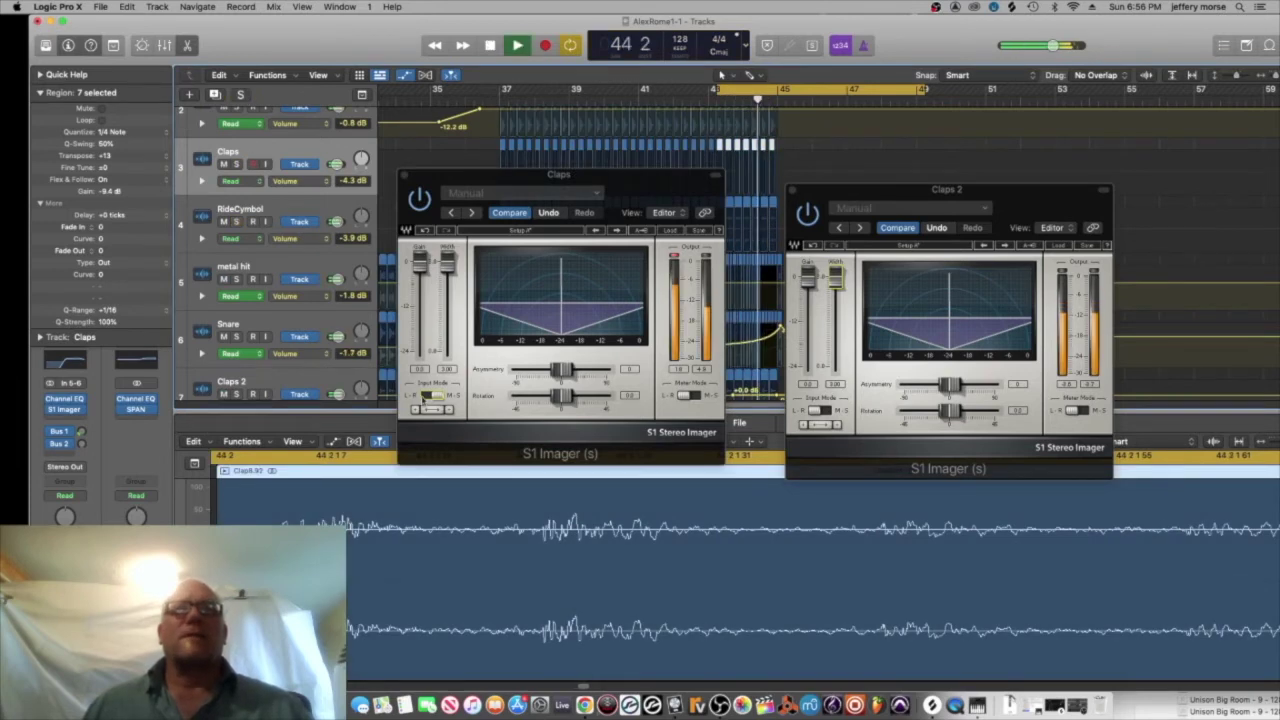
key(space)
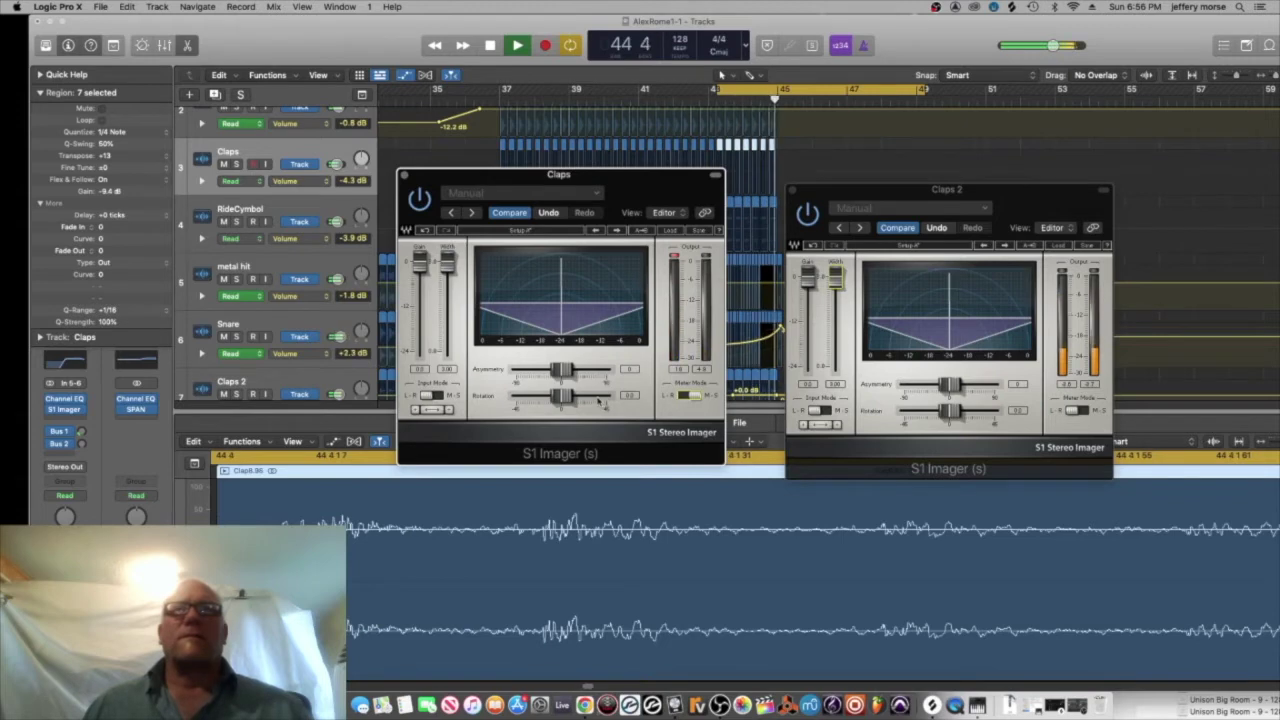
- Close the Claps S1 Imager window and remove that plug-in from the Claps track
click(404, 175)
click(82, 410)
click(110, 426)
- Pan the Claps 2 track to +20 and play the build into bar 45
scroll(280, 240, down, 5)
click(280, 187)
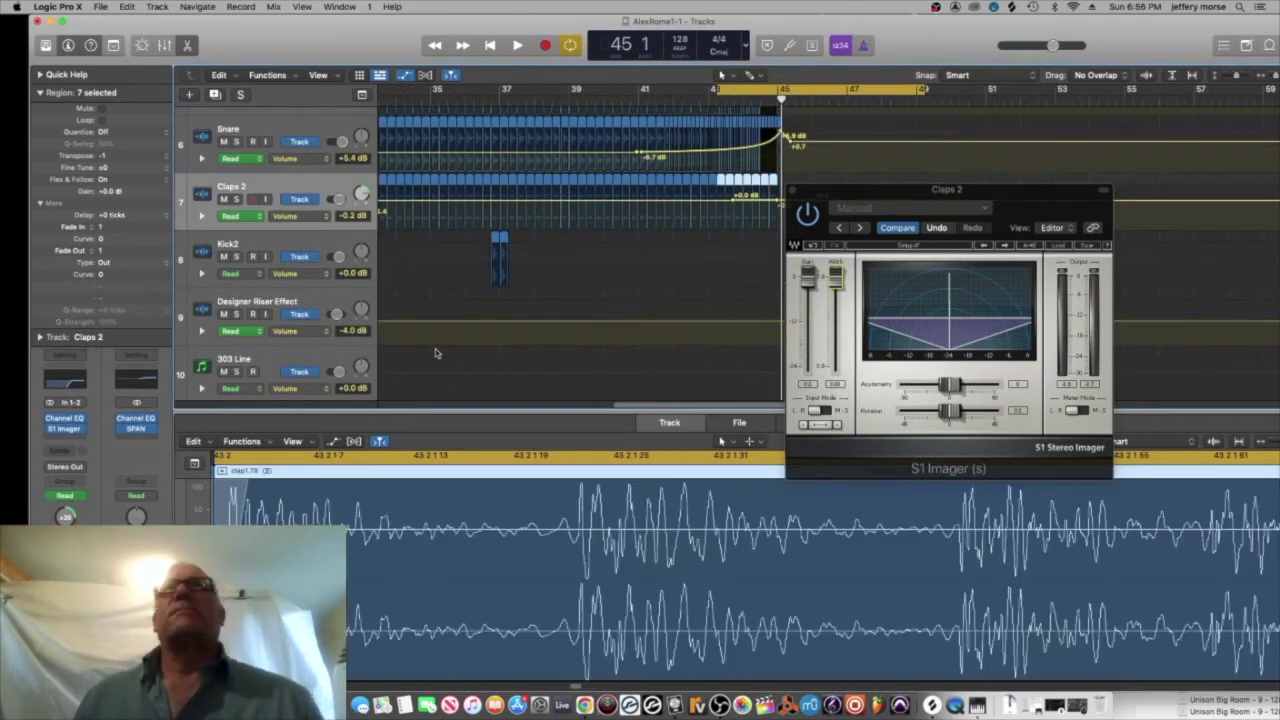
key(space)
key(space)
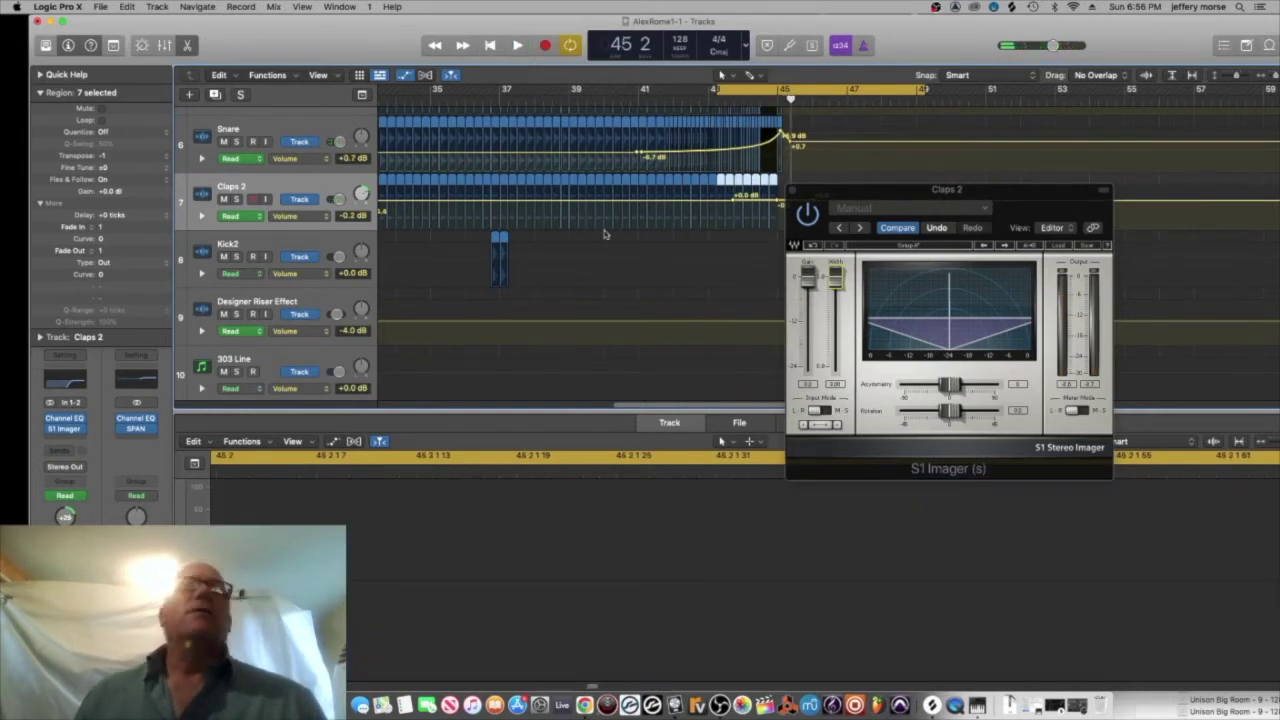
- Pan the Claps track to the left, opposite Claps 2, and play the build and drop
scroll(688, 175, up, 4)
click(286, 135)
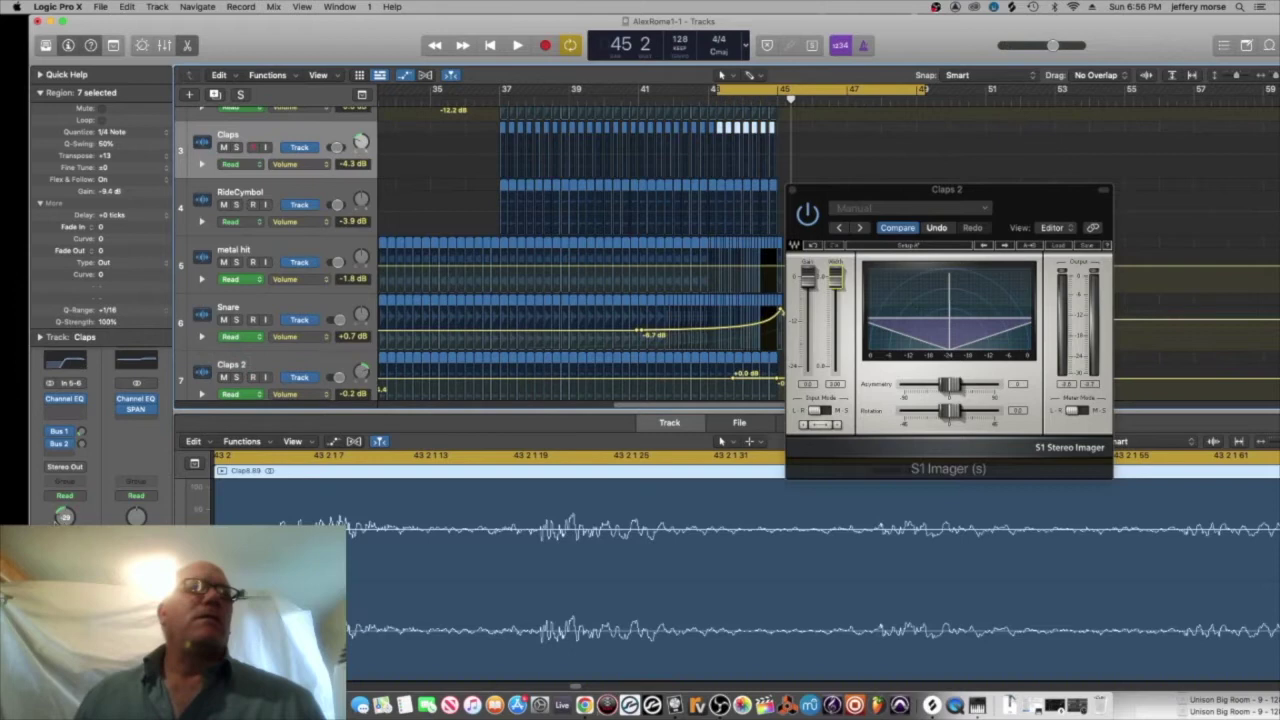
key(space)
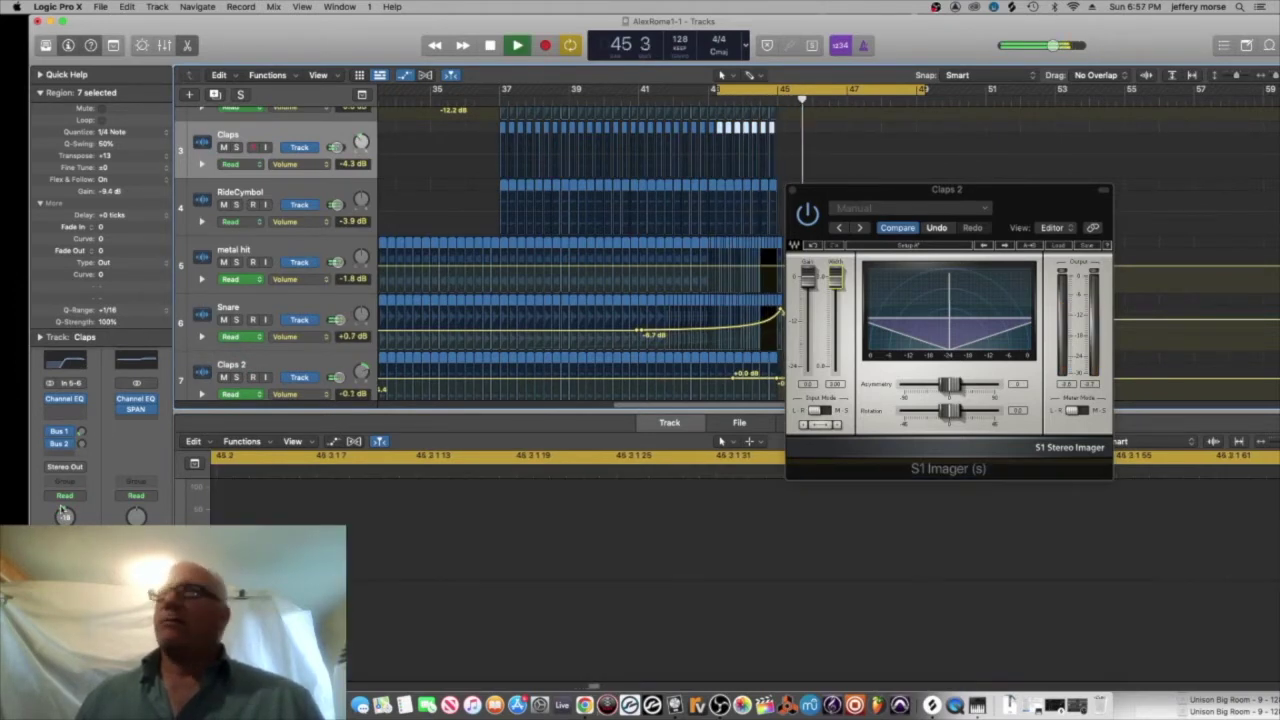
click(793, 190)
scroll(1014, 194, down, 10)
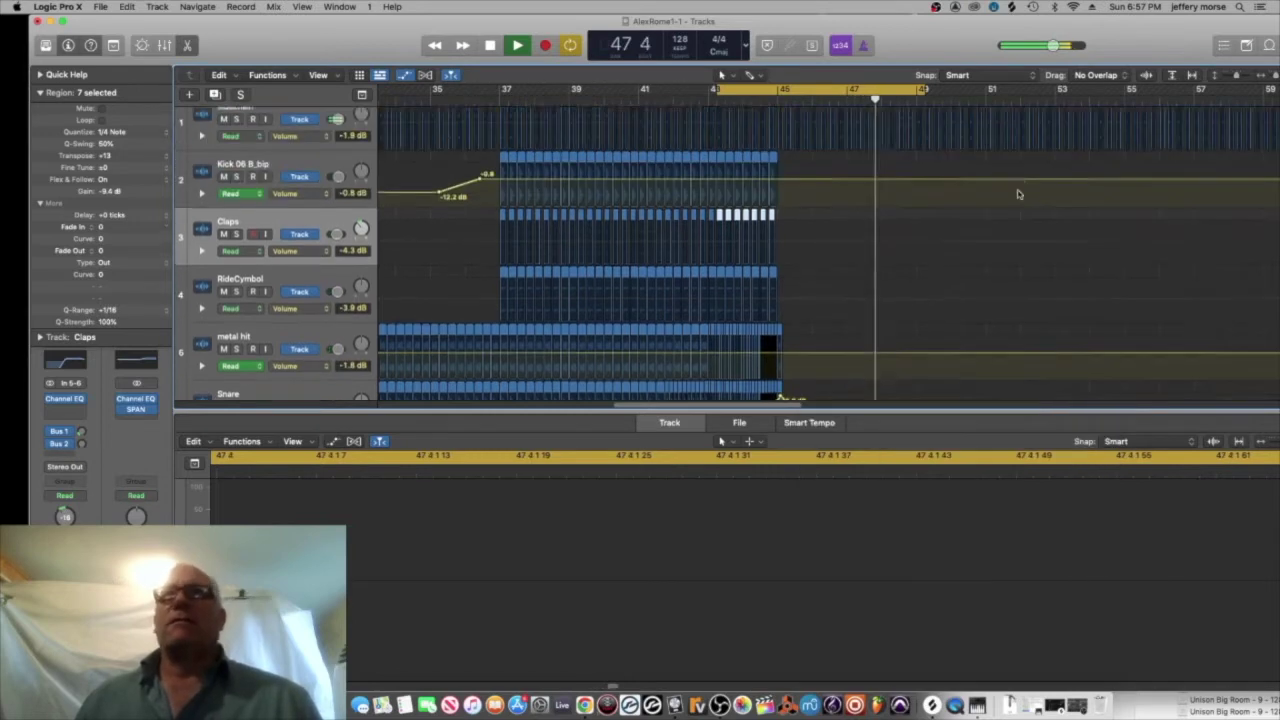
scroll(1005, 188, down, 3)
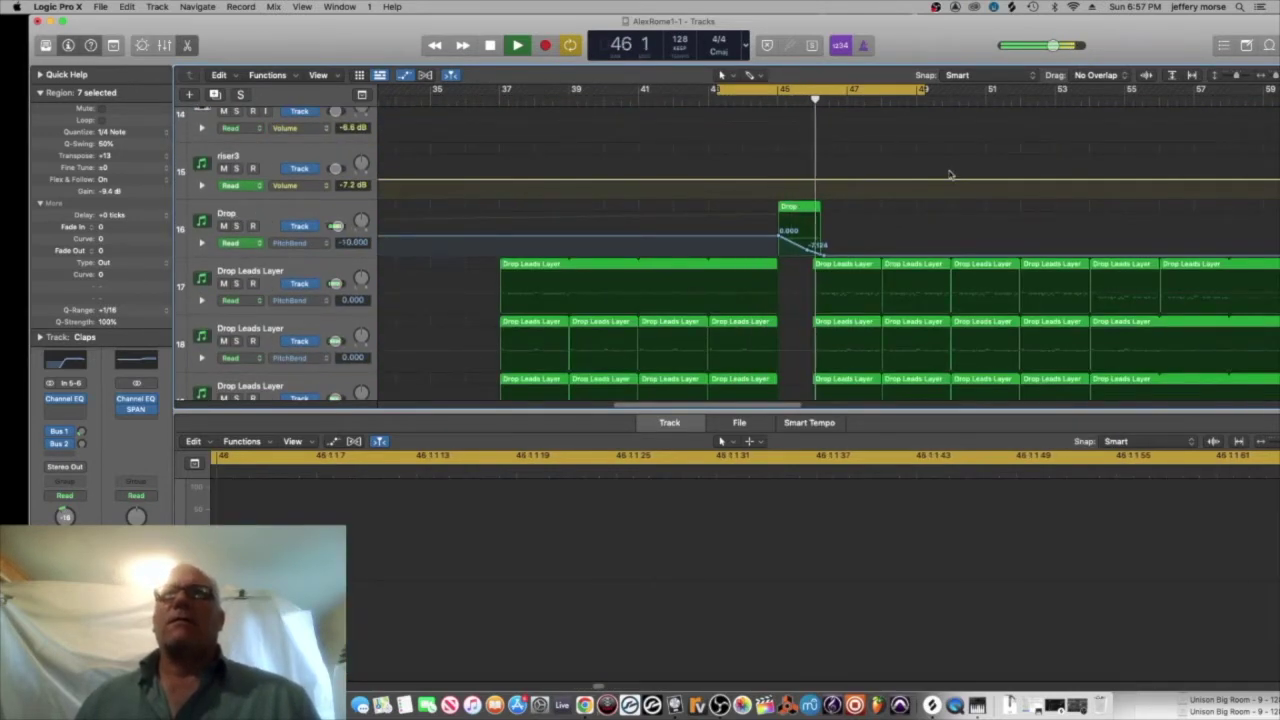
key(space)
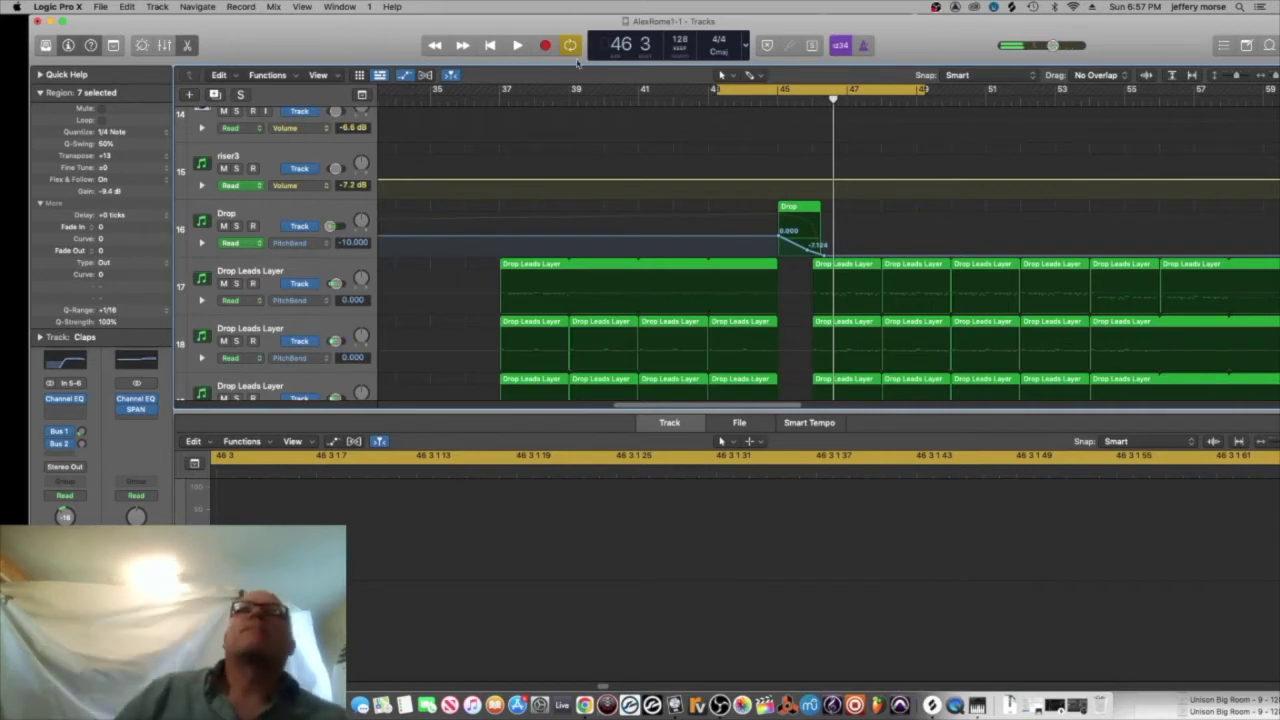
- Turn off cycle playback and save the project
click(572, 47)
click(101, 7)
click(116, 99)
- Switch to Chrome and play the Big Room House song Part 6 tutorial video
click(585, 705)
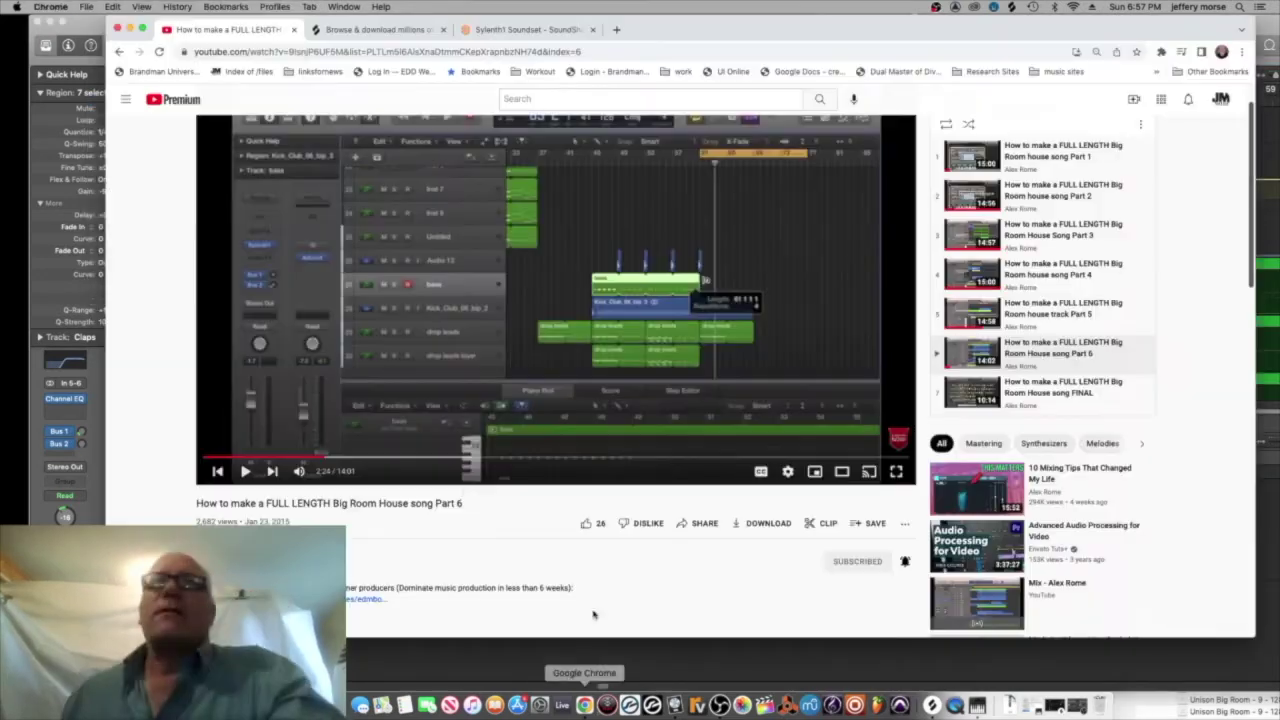
click(242, 471)
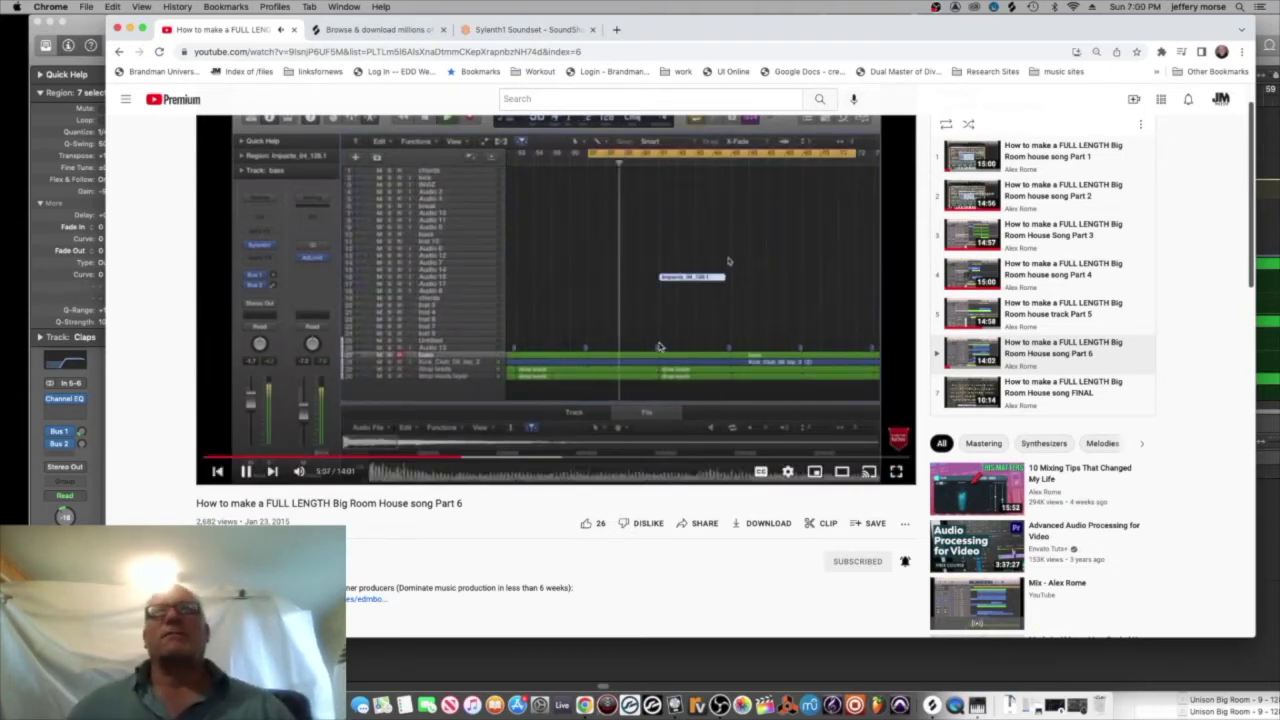
- Return to Logic Pro, fit more of the arrangement in view and play the drop from about bar 54
drag(1267, 21, 1221, 21)
drag(1222, 77, 1227, 78)
scroll(1072, 209, down, 4)
scroll(1070, 207, up, 1)
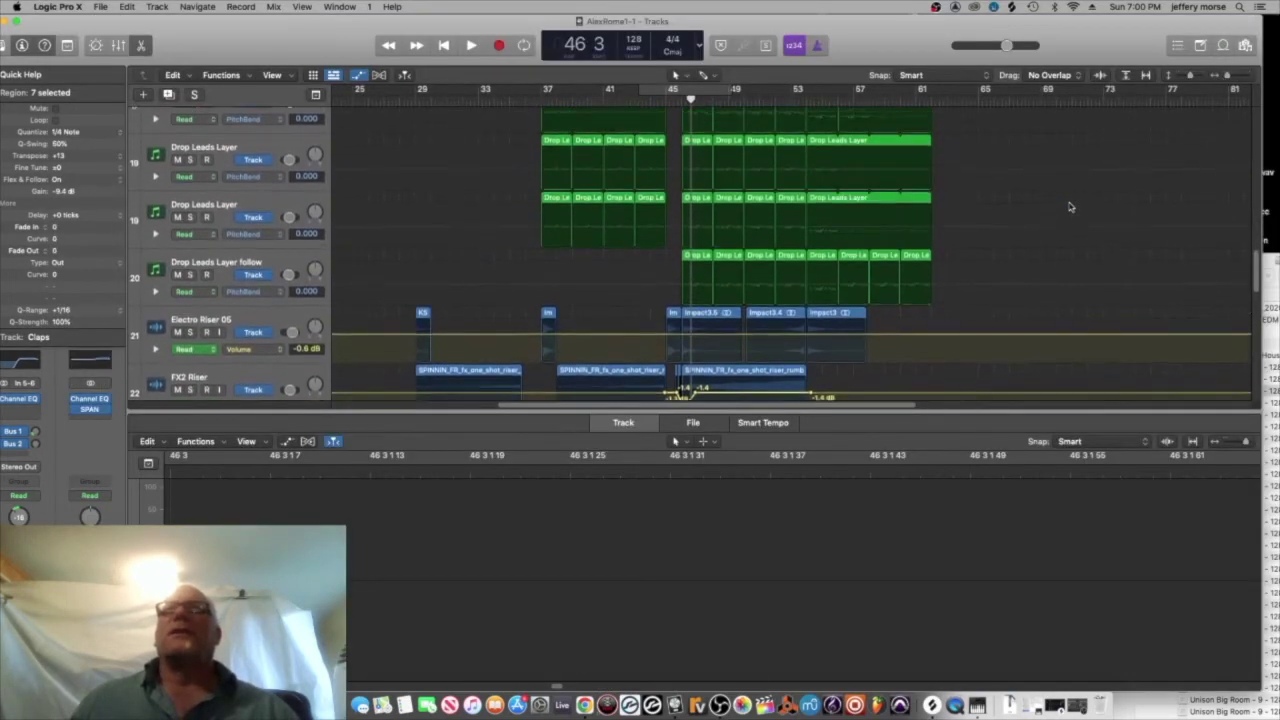
click(806, 97)
key(space)
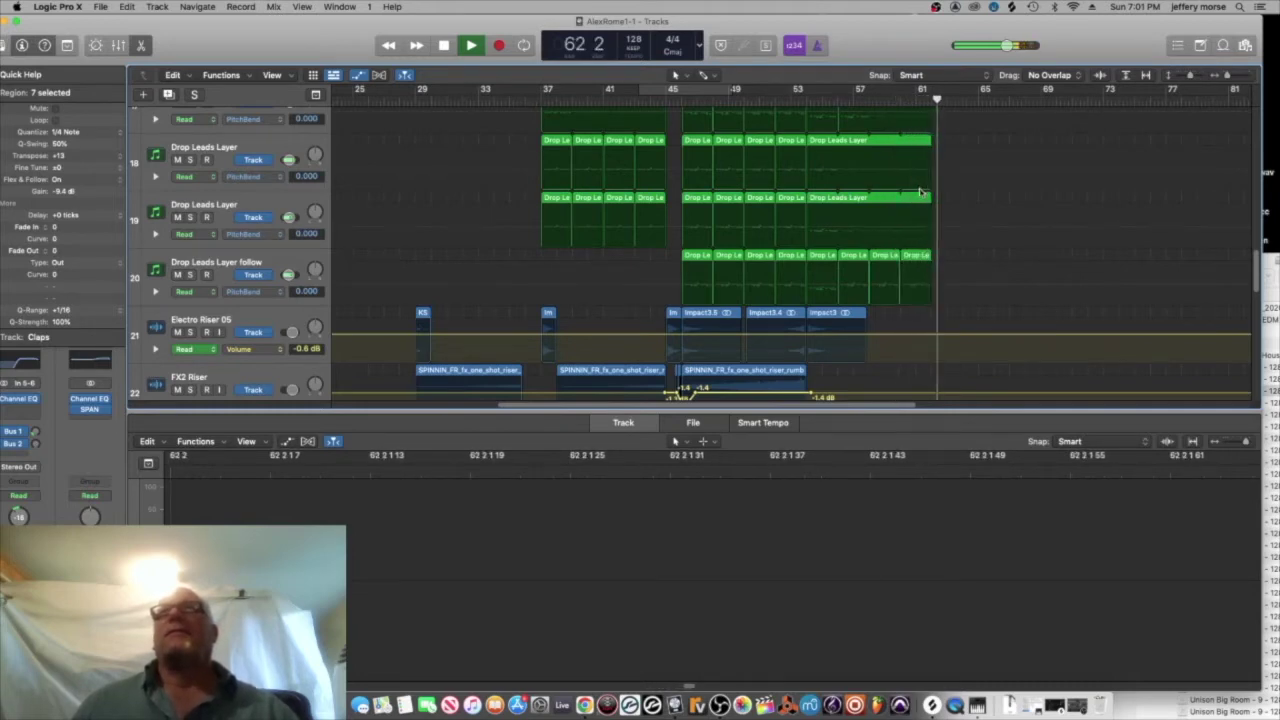
- Hide the automation and copy the bar 37–44 Drop Leads Layer regions and the bar 45 Drop region to start at bar 62
scroll(584, 202, up, 3)
drag(509, 140, 545, 154)
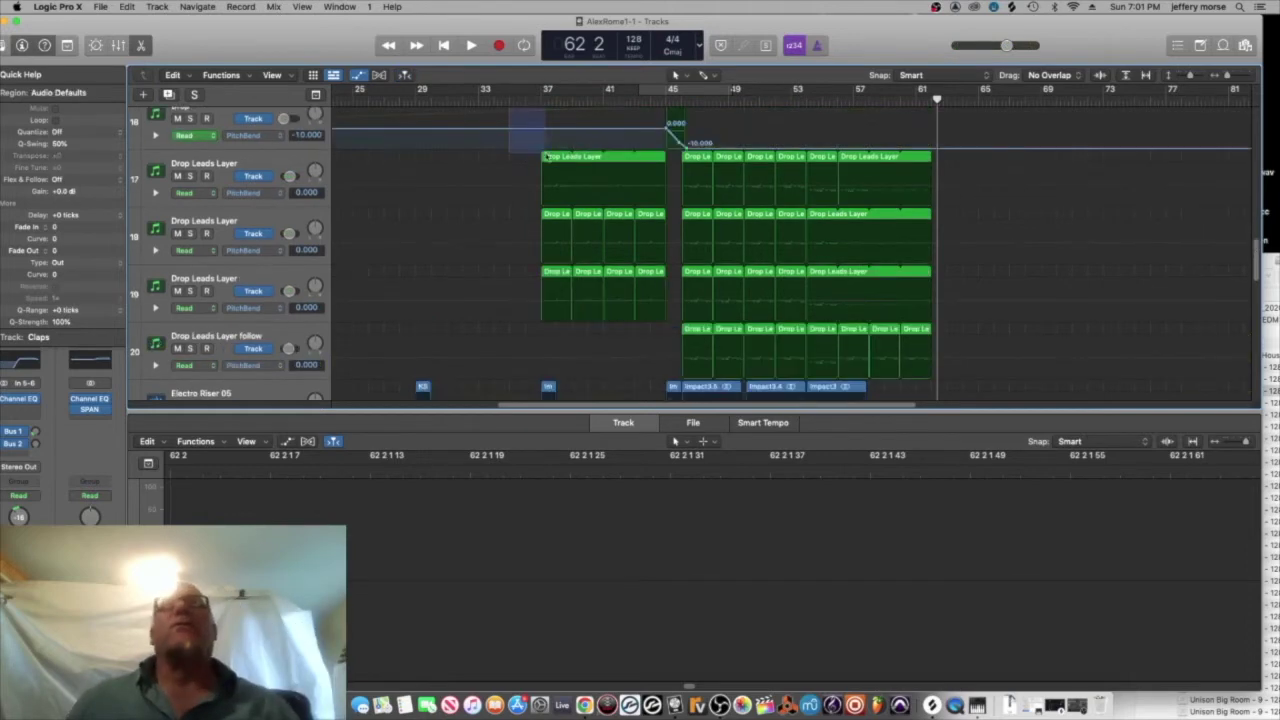
key(a)
drag(668, 340, 489, 214)
drag(566, 224, 958, 226)
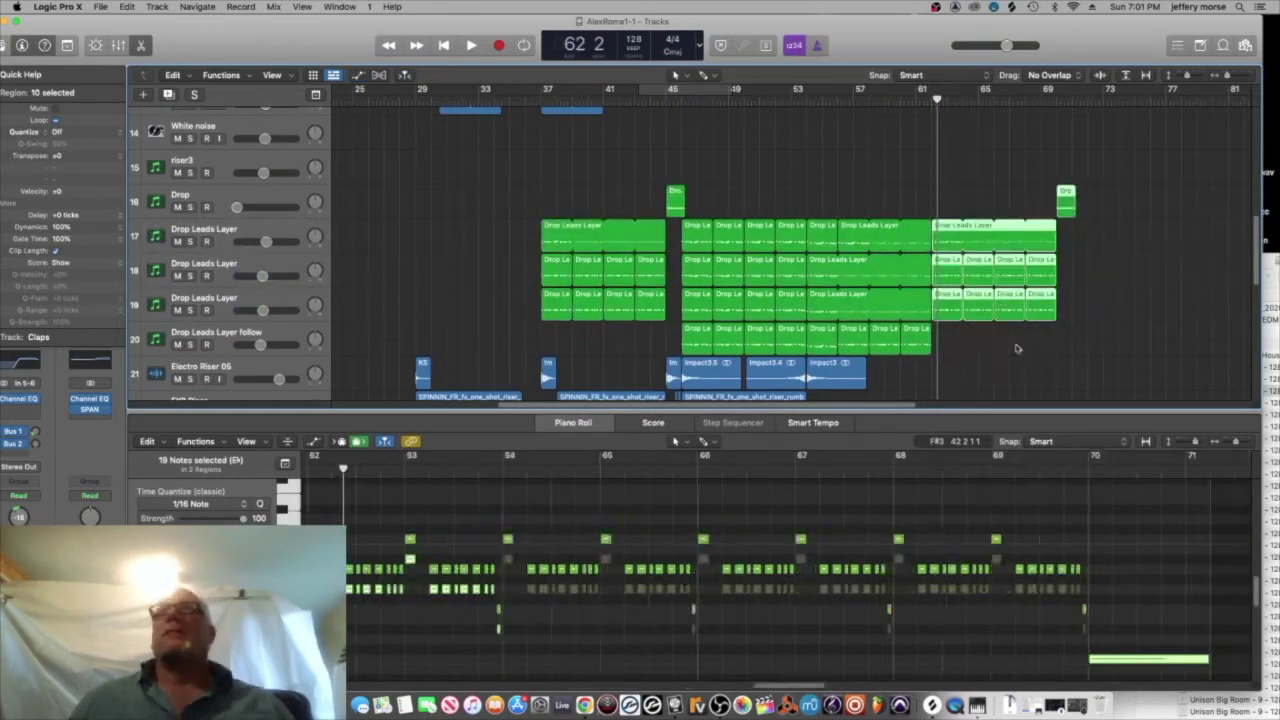
- In the first Drop Leads Layer region at bar 62, delete the last three short bar 62 notes and lengthen the preceding note, following the tutorial
click(980, 246)
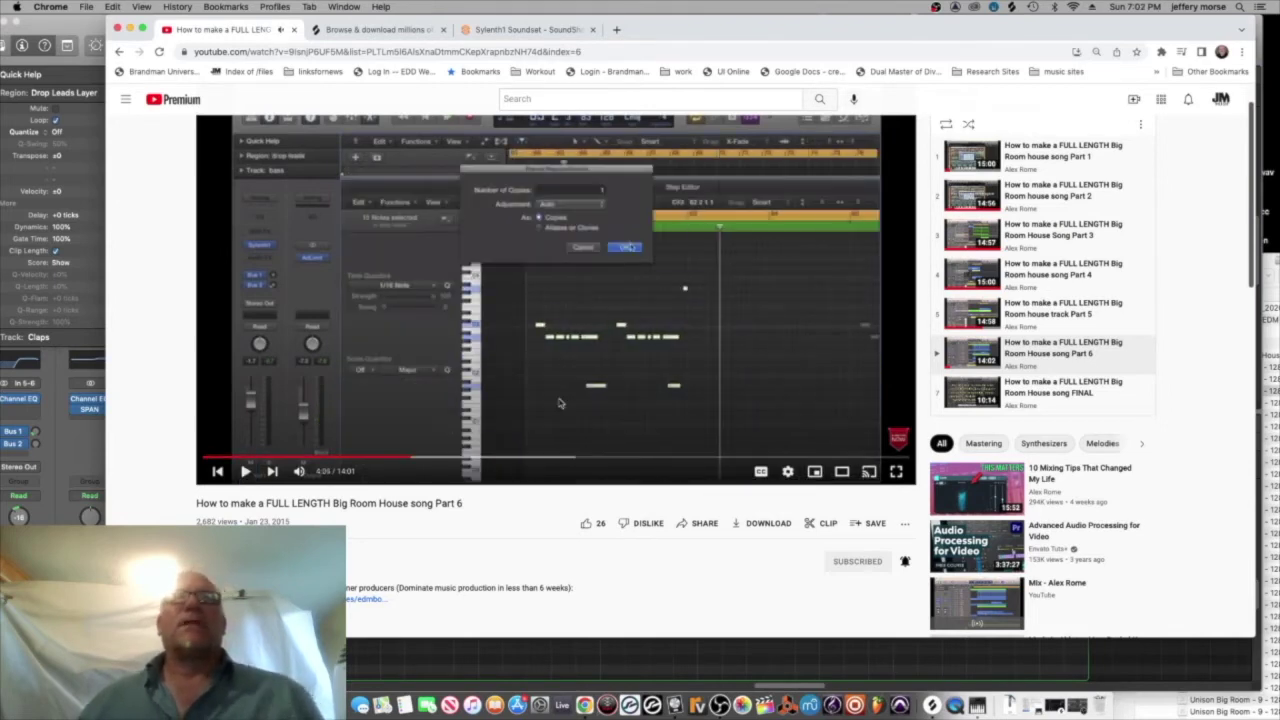
click(672, 672)
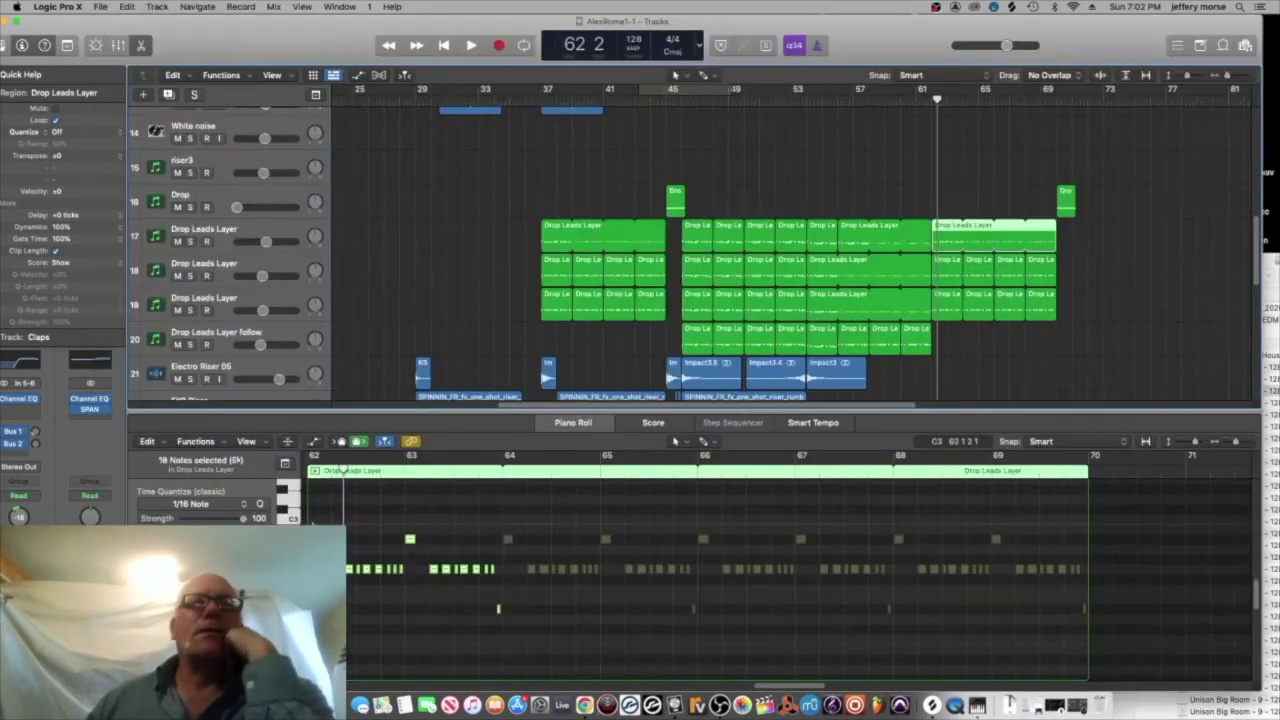
click(381, 570)
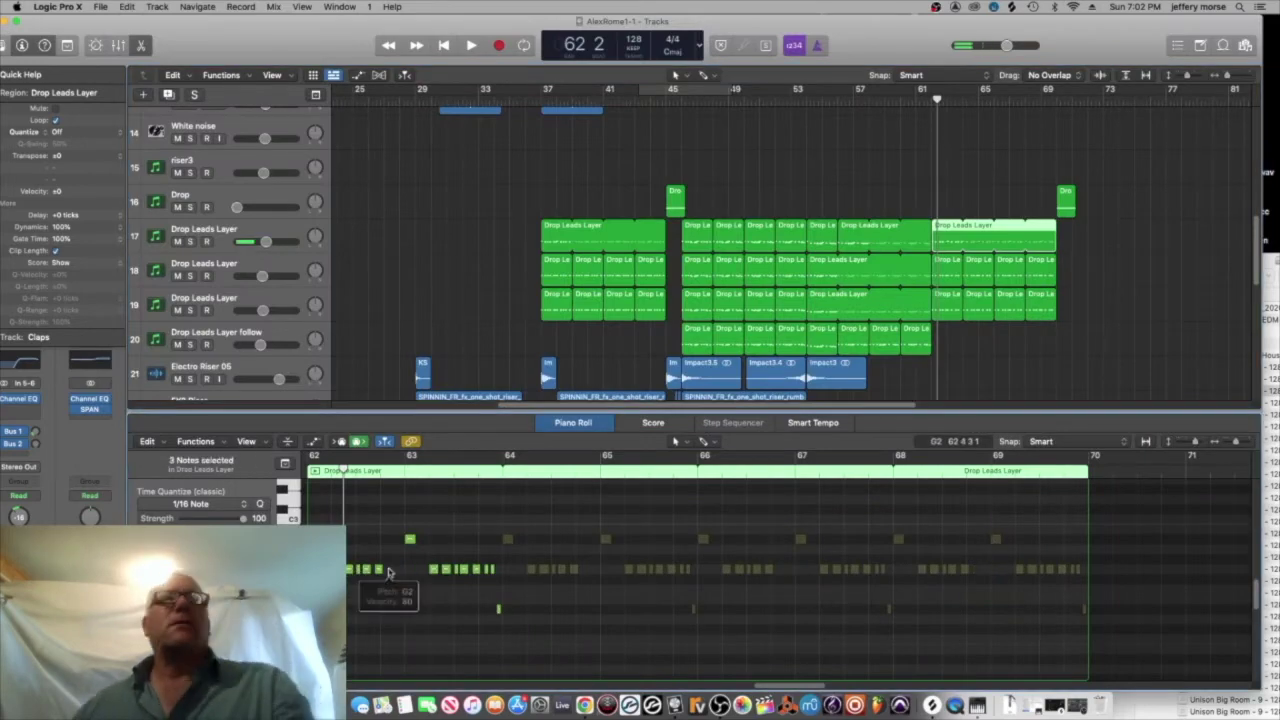
key(Delete)
click(584, 705)
click(535, 668)
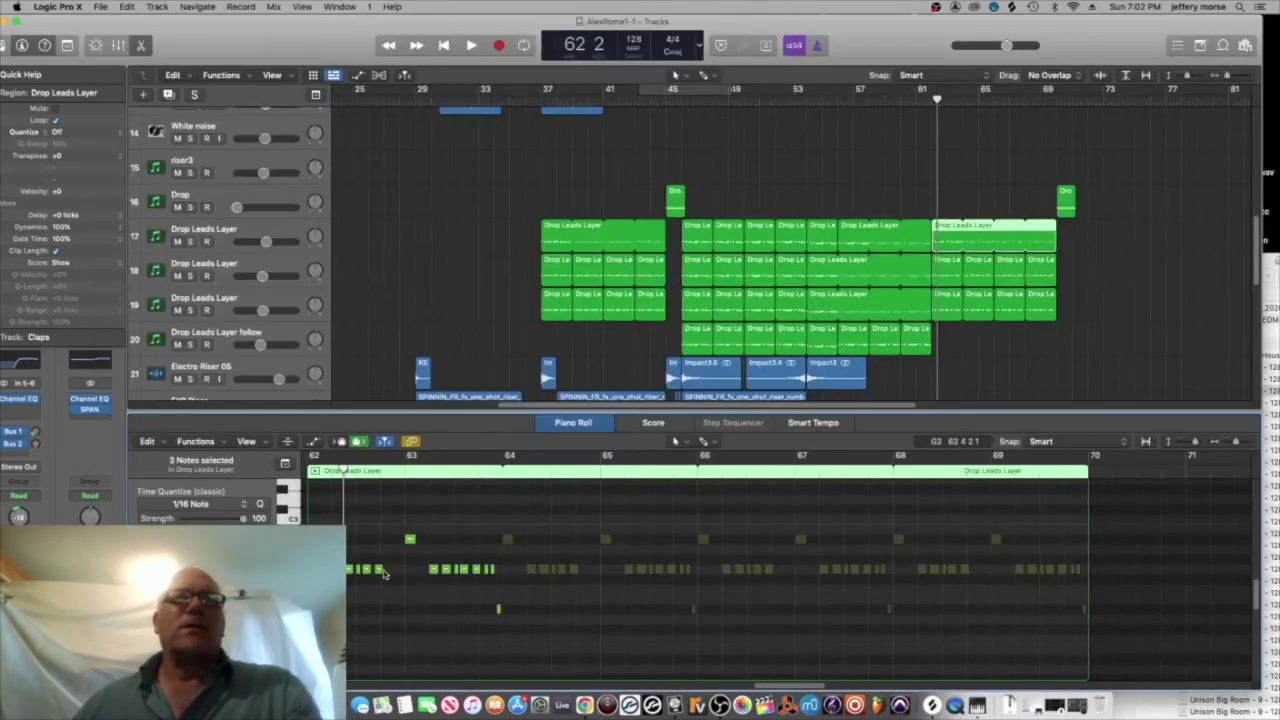
drag(383, 572, 393, 572)
click(584, 705)
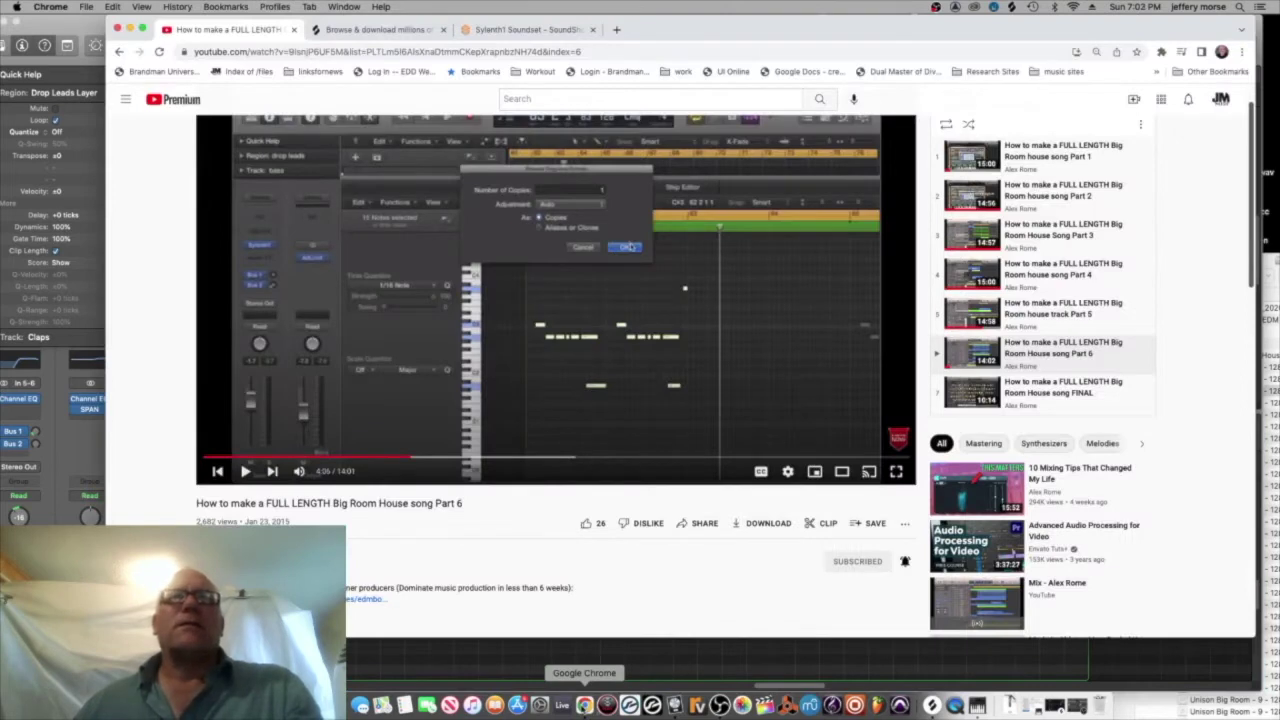
click(103, 105)
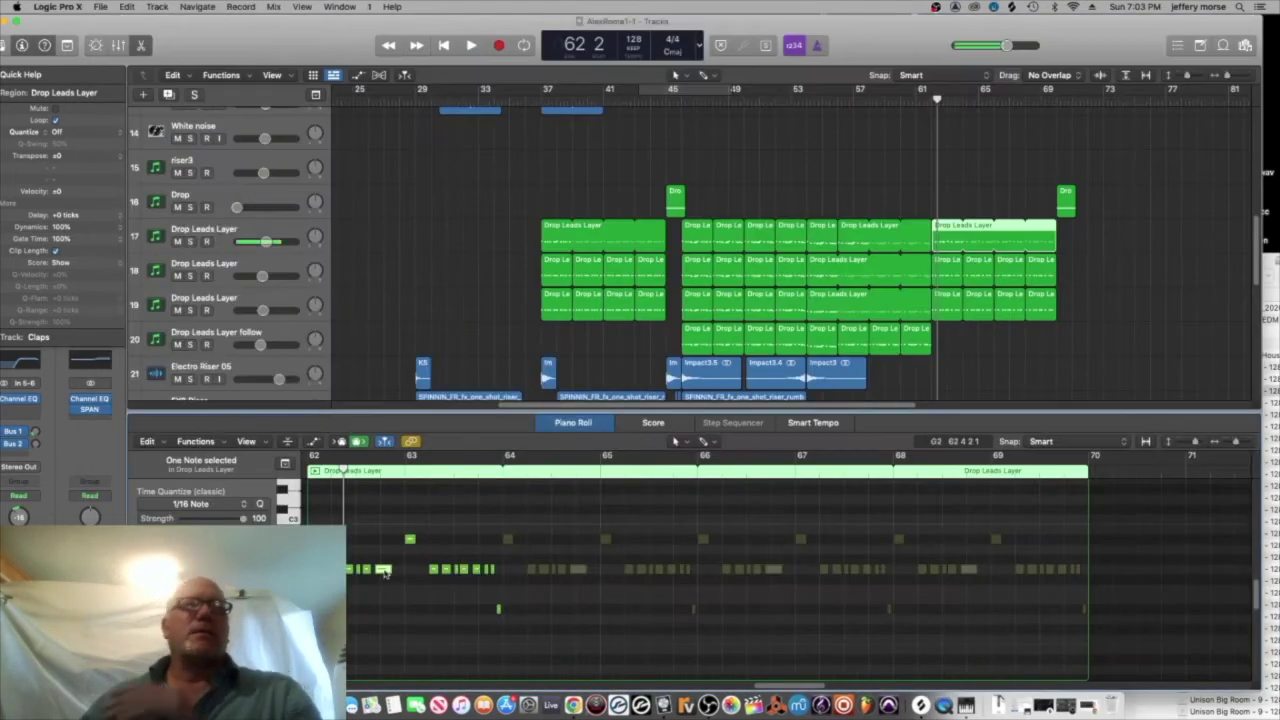
- Copy the lengthened note down to G1 near the end of bar 62 and adjust its position against the tutorial
click(383, 570)
scroll(364, 545, down, 1)
drag(383, 545, 402, 660)
click(573, 705)
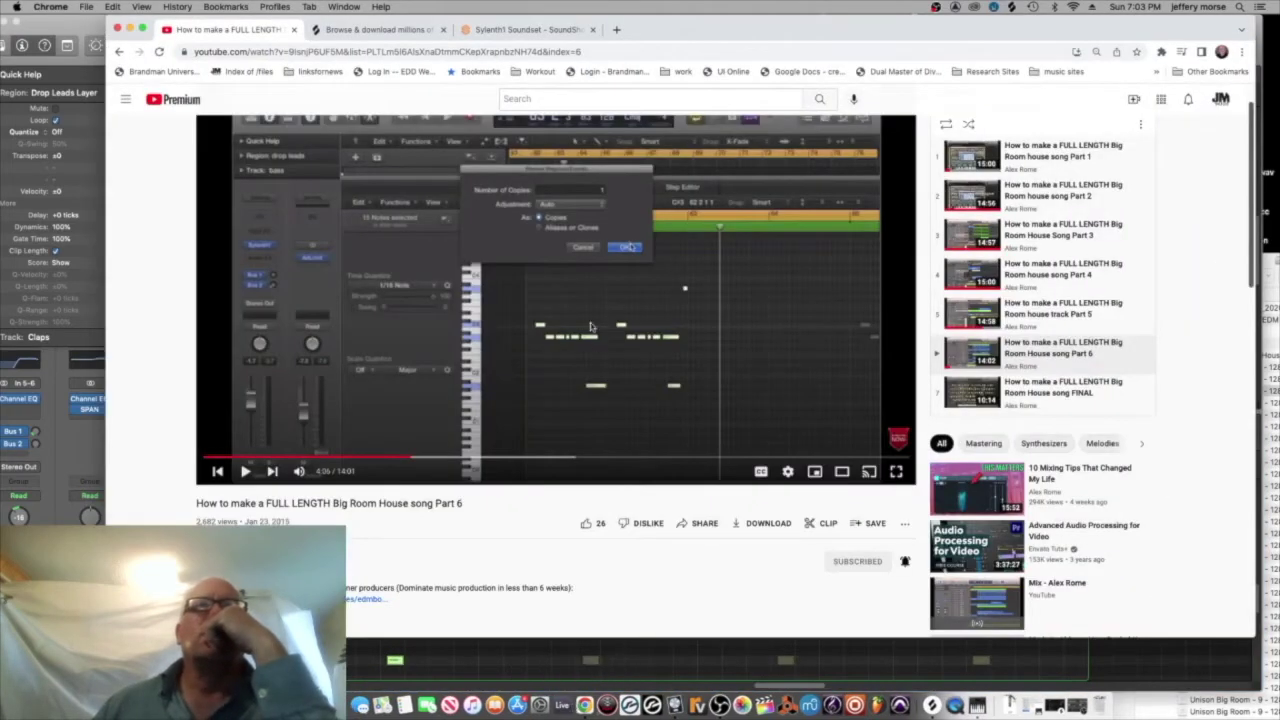
click(675, 705)
drag(1236, 441, 1241, 441)
drag(475, 660, 456, 662)
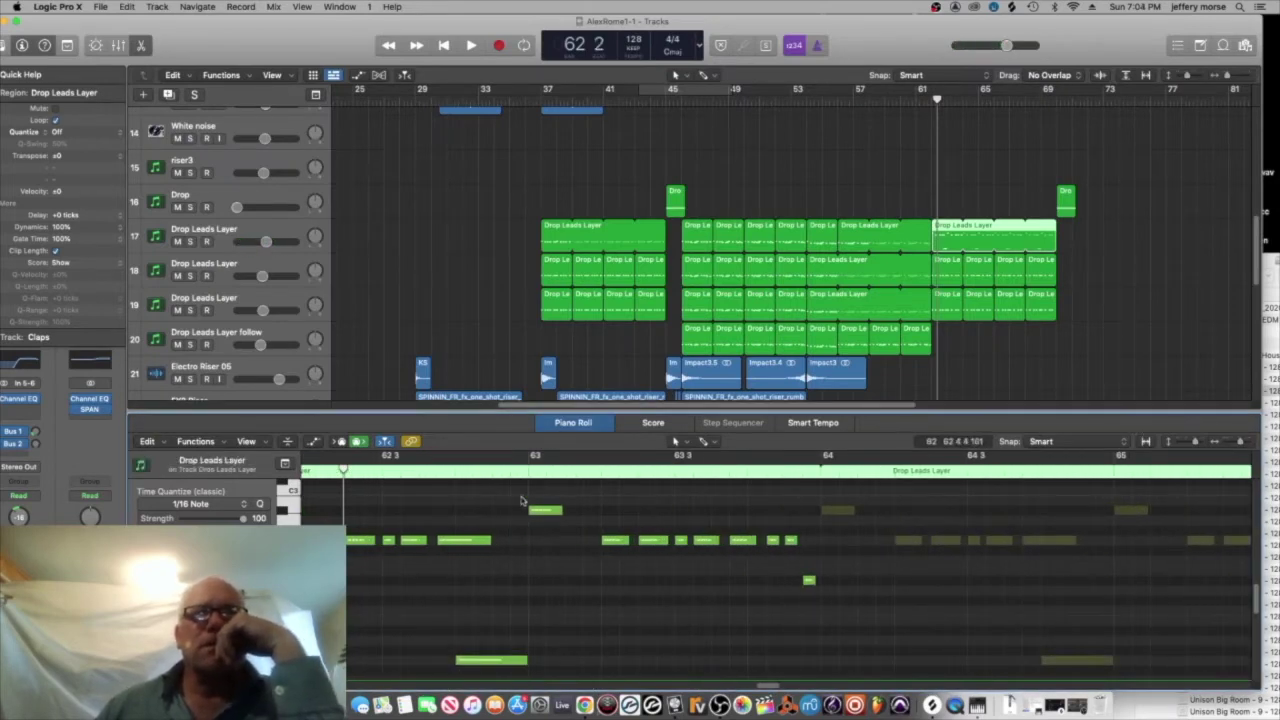
- Replace the bar 63 notes with a copy of the edited bar 62 phrase
drag(831, 581, 597, 519)
key(Delete)
drag(547, 667, 451, 481)
drag(353, 495, 354, 496)
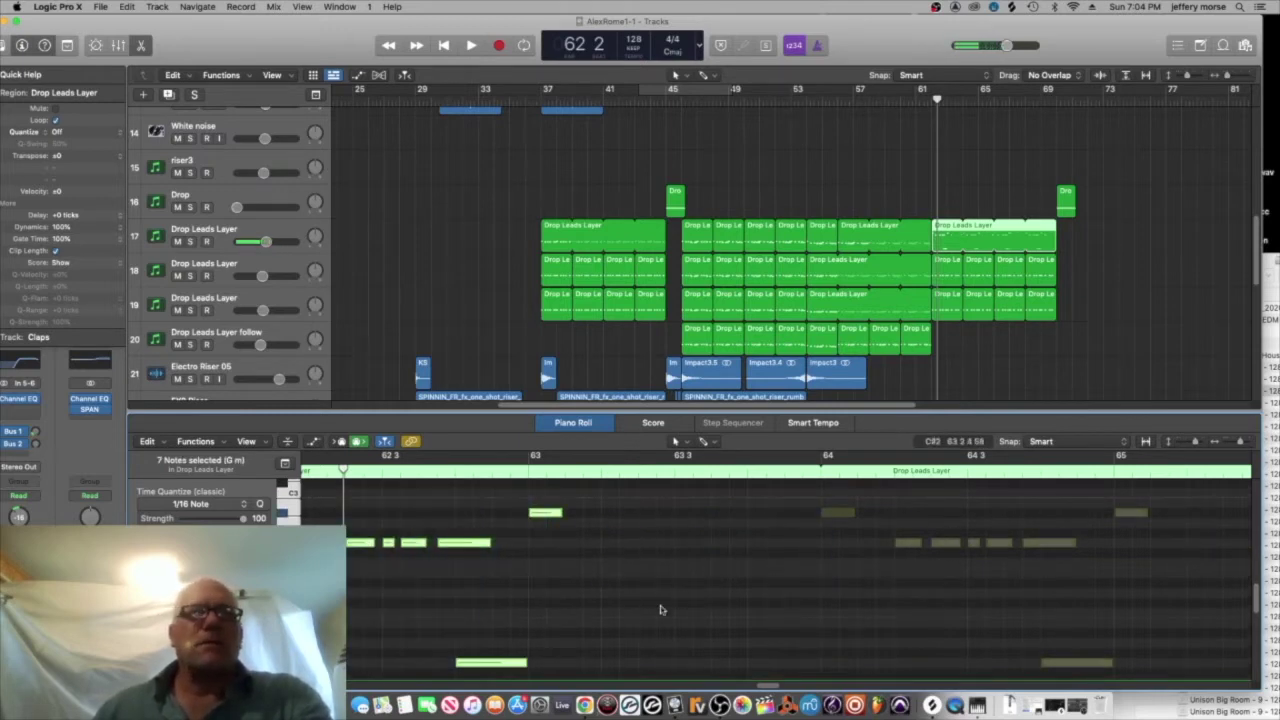
drag(320, 548, 612, 550)
- Compare with the tutorial, shorten the low note in bar 63 and add a short high note at the end of the bar
click(585, 705)
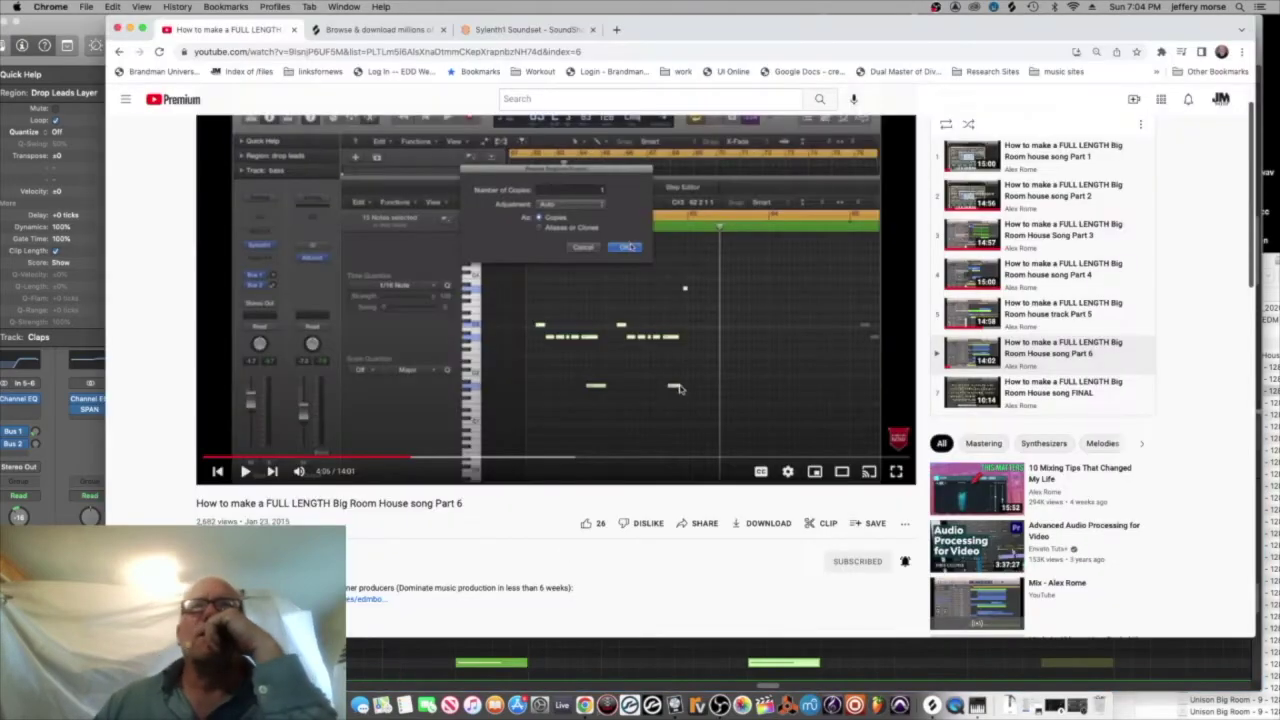
click(675, 705)
drag(822, 668, 827, 668)
scroll(838, 596, up, 5)
scroll(838, 596, down, 3)
click(841, 570)
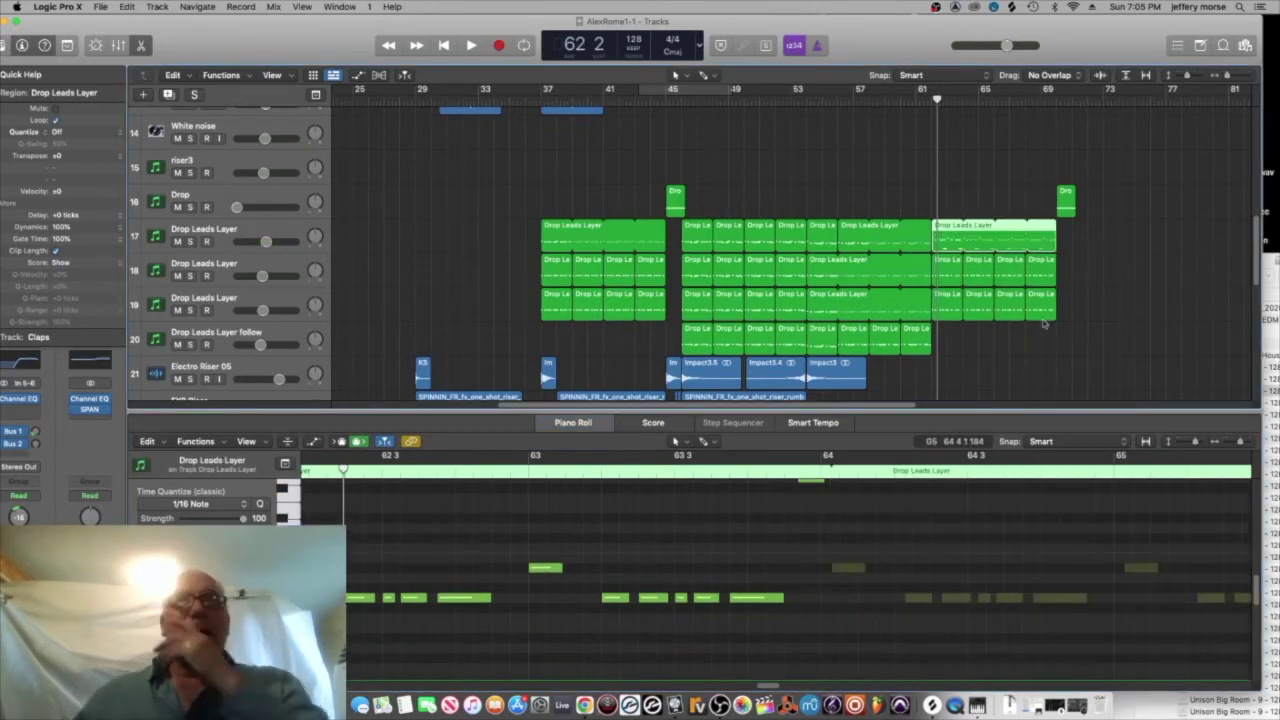
- Replace the bar 62 region on track 18 with a two-bar copy of the edited track 17 region, keeping track 17 looped to bar 70
click(951, 268)
key(Delete)
drag(1056, 233, 963, 238)
drag(948, 238, 948, 272)
drag(962, 233, 1056, 233)
click(951, 268)
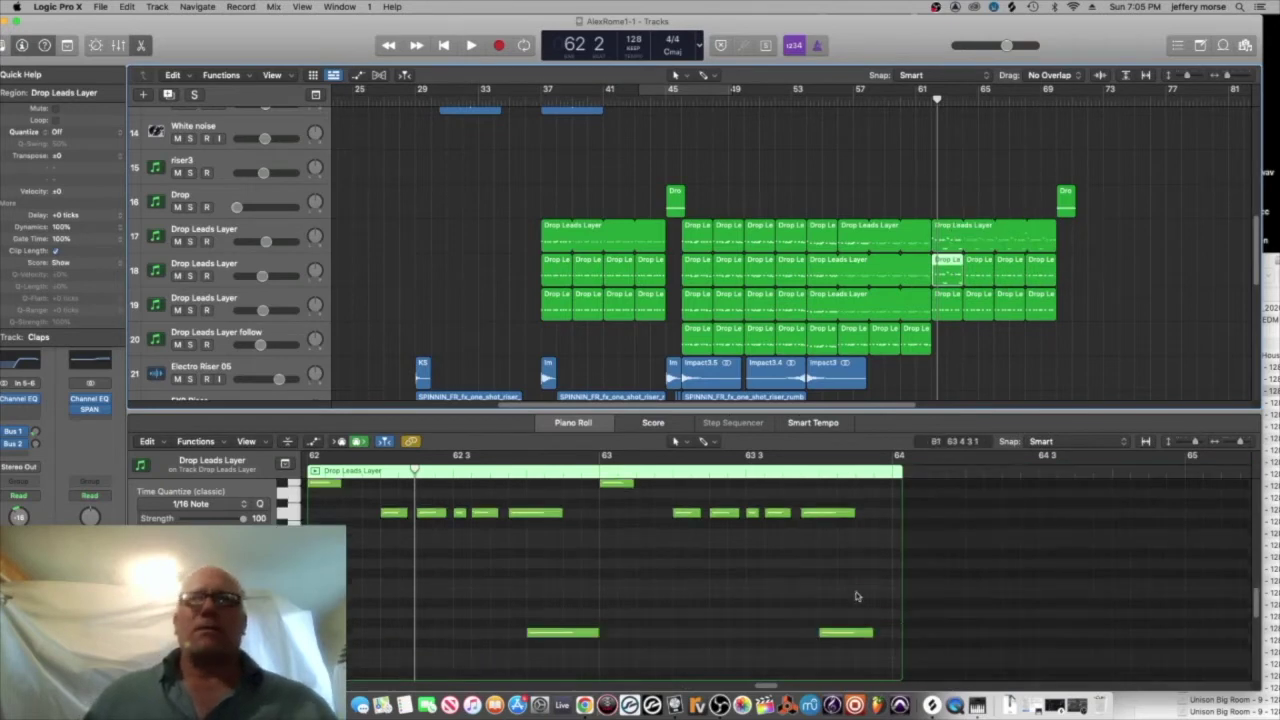
- Transpose all notes in the copied bar 62 region on track 18 upward
click(946, 231)
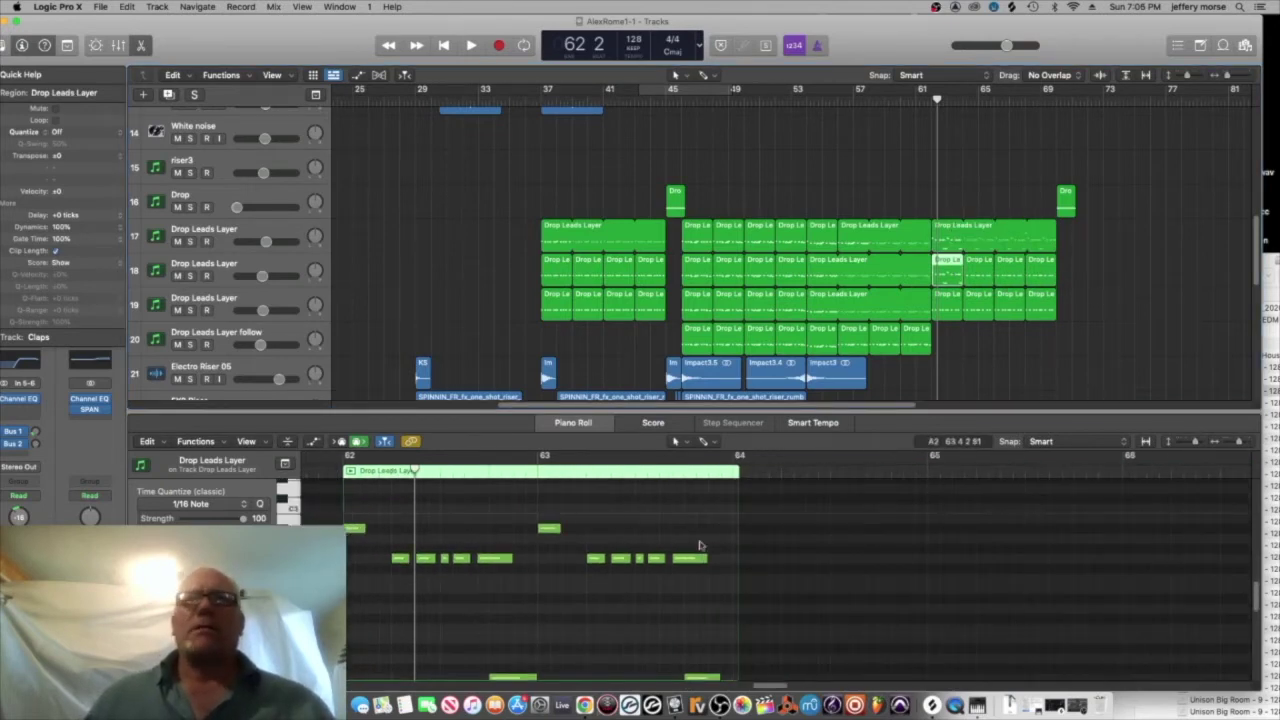
click(948, 267)
click(810, 587)
key(super+a)
drag(355, 575, 356, 554)
- Delete the old track 18 regions after bar 64 and loop the new bar 62 region to bar 70
click(978, 268)
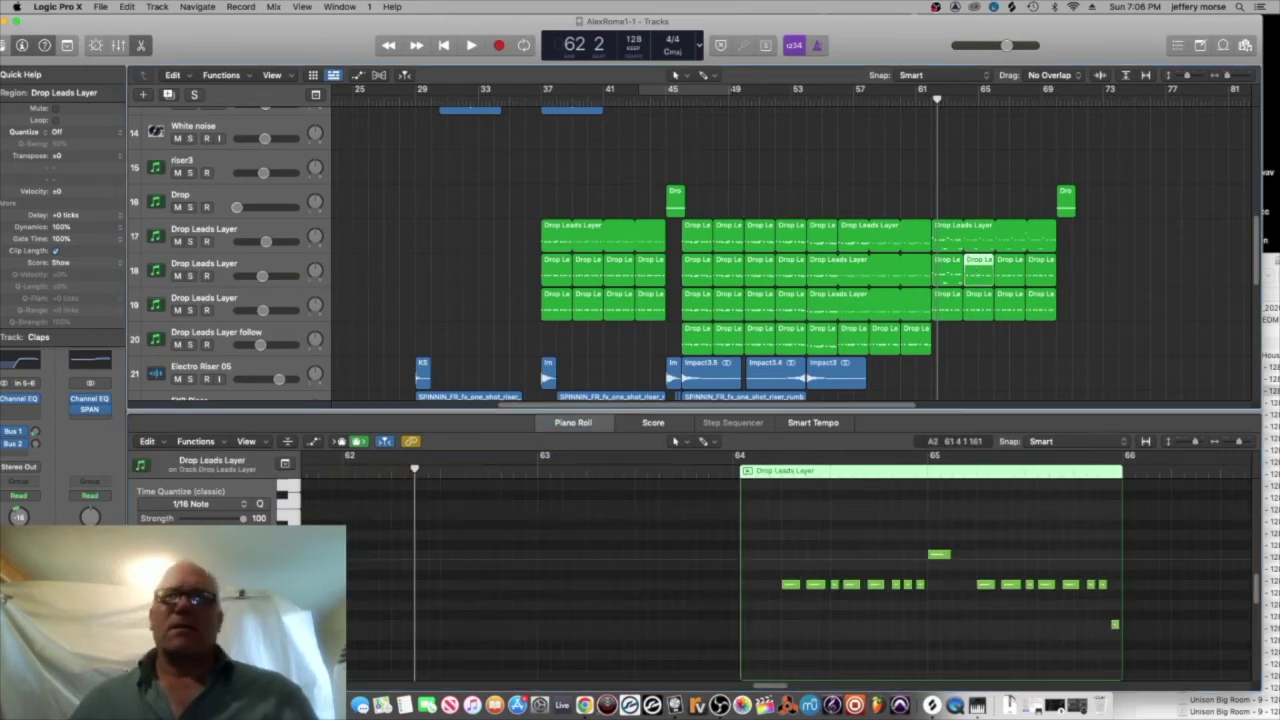
click(946, 265)
key(Delete)
drag(1087, 267, 1056, 260)
- Play the new lead section from bar 62 and mute the Drop Leads Layer on track 19
key(space)
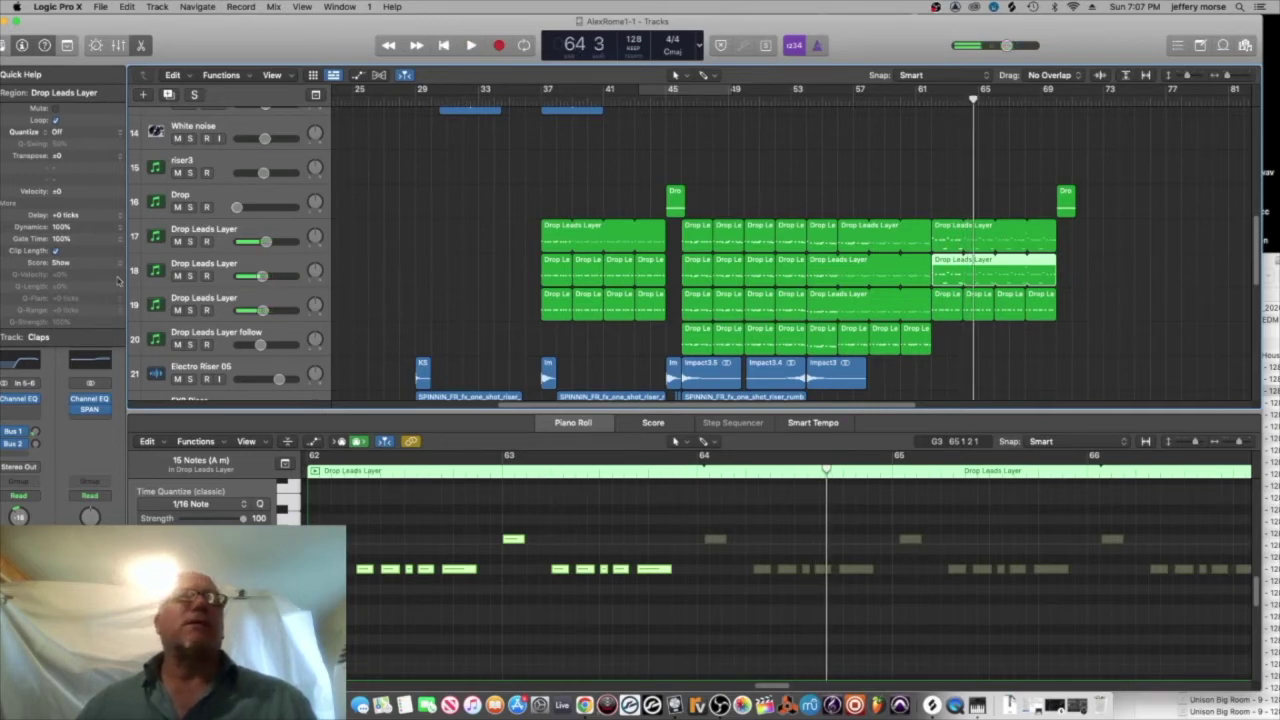
click(178, 310)
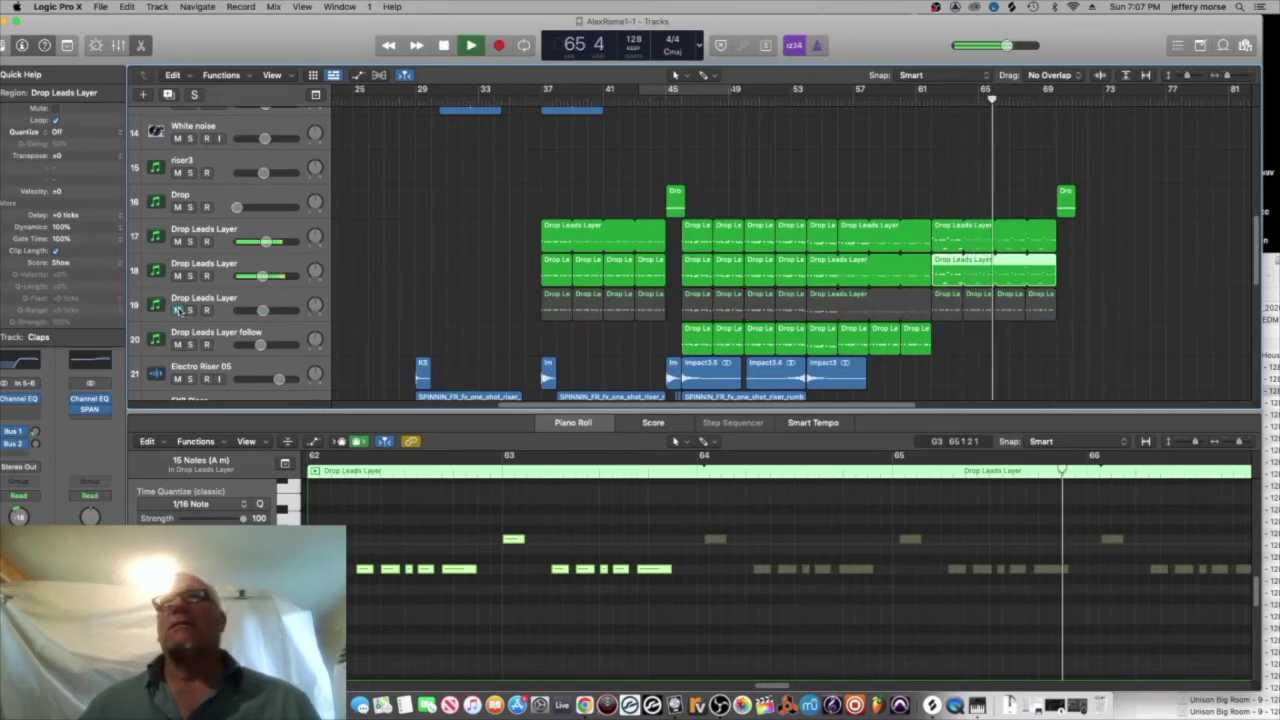
key(space)
- Move the Lead2 region on the Big Synth track about nine bars later and play bars 61 to 69 in a cycle
scroll(1100, 252, down, 15)
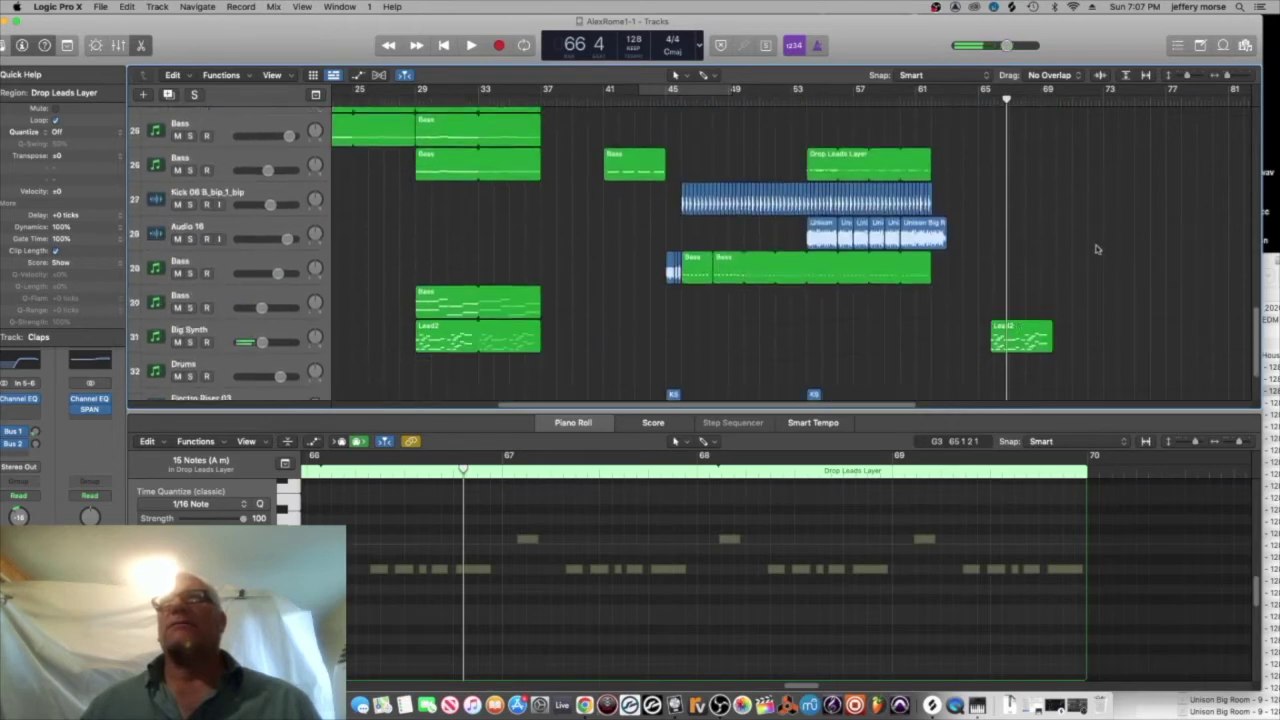
drag(1016, 260, 1156, 264)
scroll(1062, 256, up, 12)
scroll(1062, 256, up, 3)
drag(921, 90, 1040, 90)
key(space)
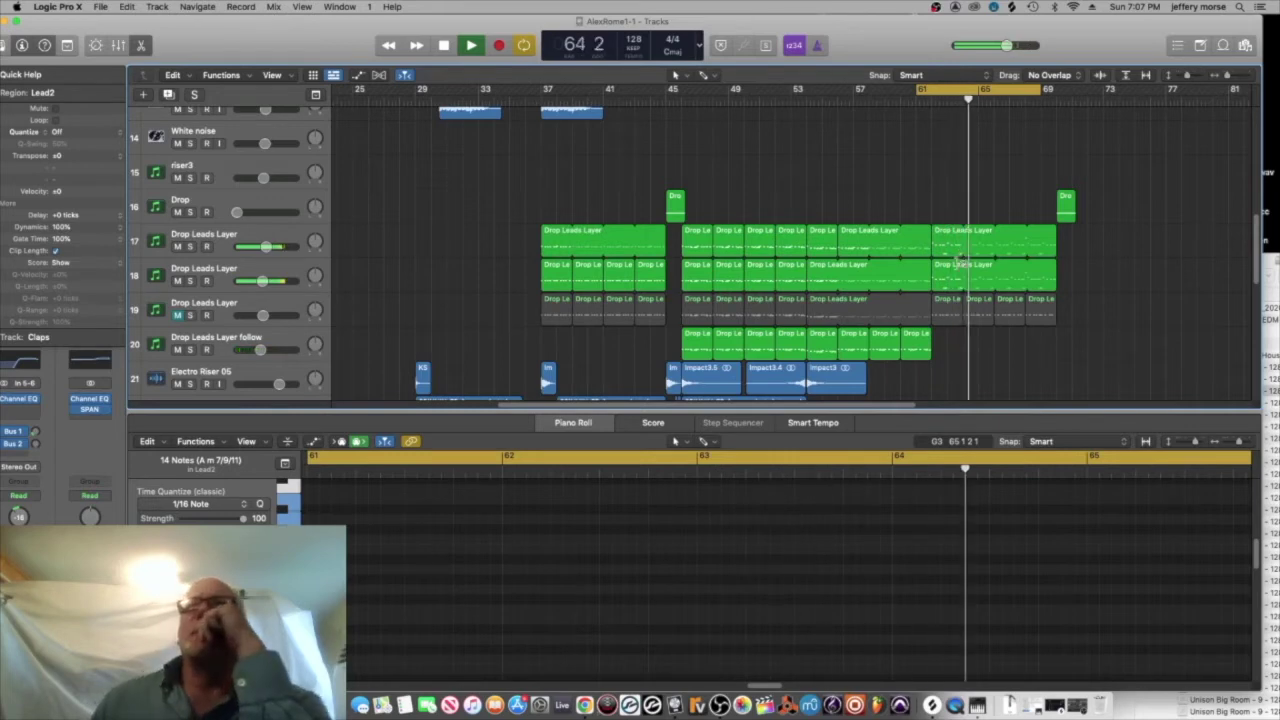
- Mute the Drop Leads Layer on track 18 and narrow the cycle to roughly bars 62–64 around the edited track 17 region
click(189, 281)
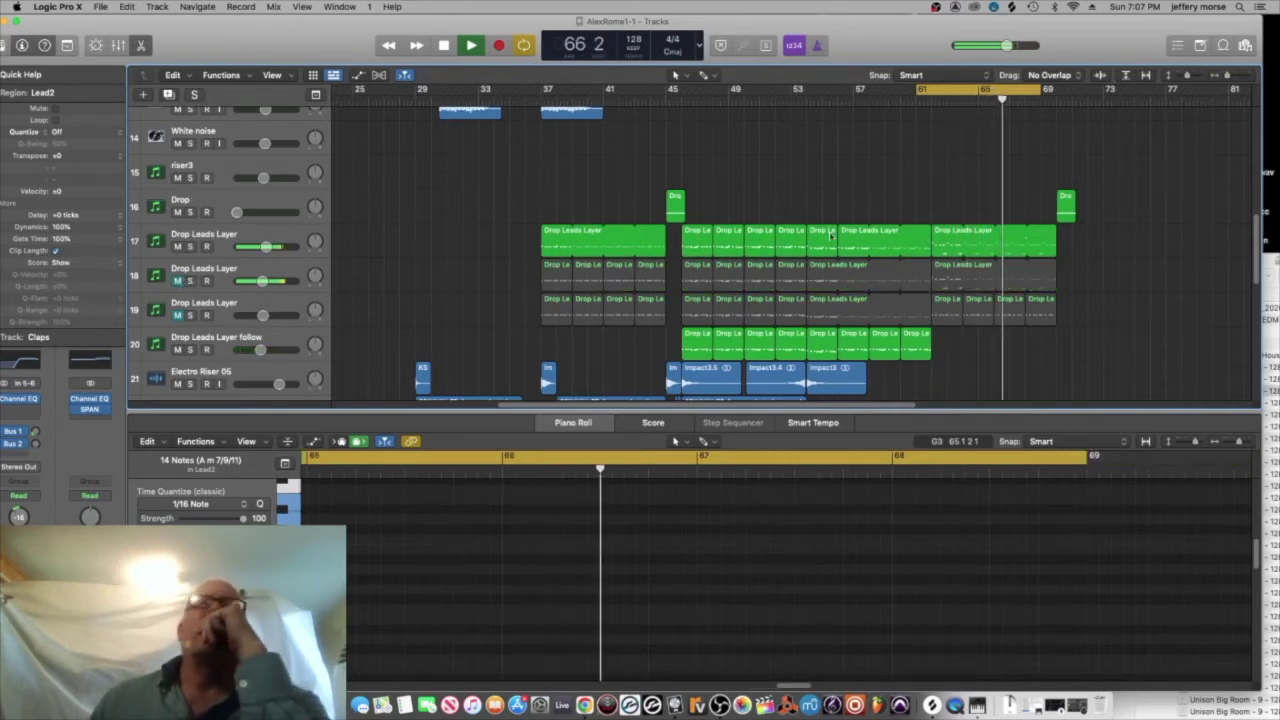
click(988, 240)
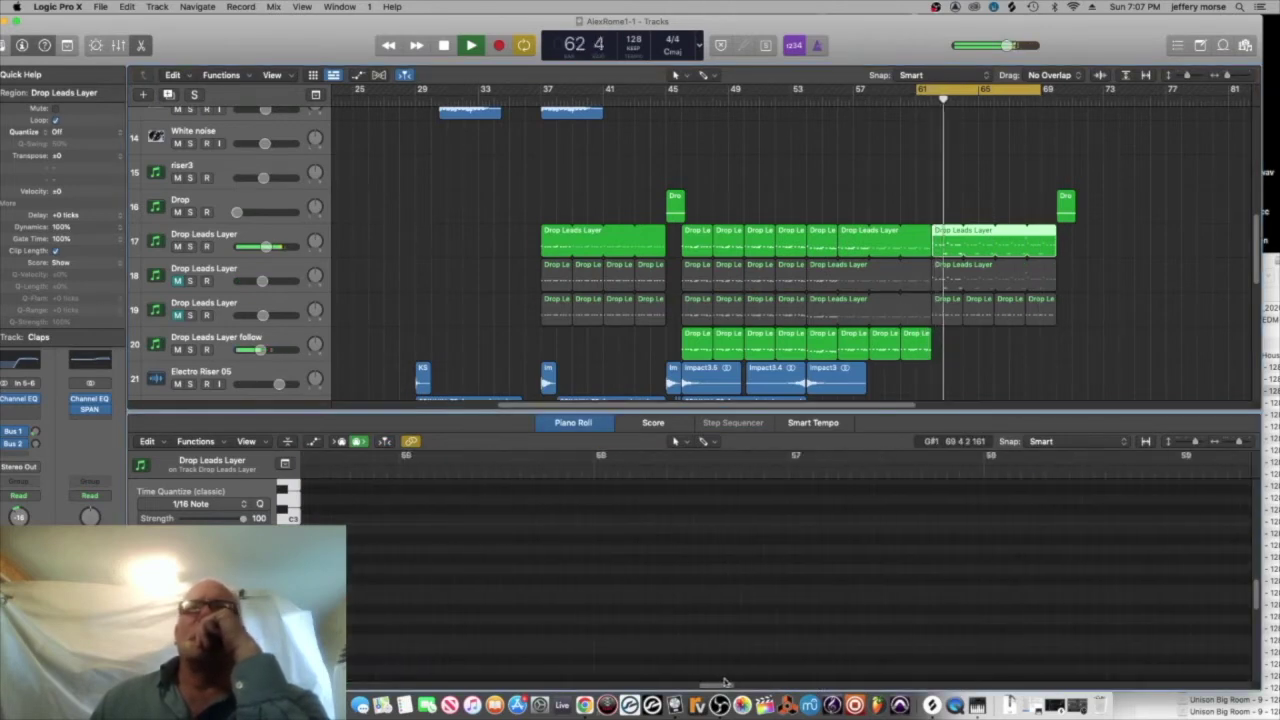
scroll(864, 579, up, 1)
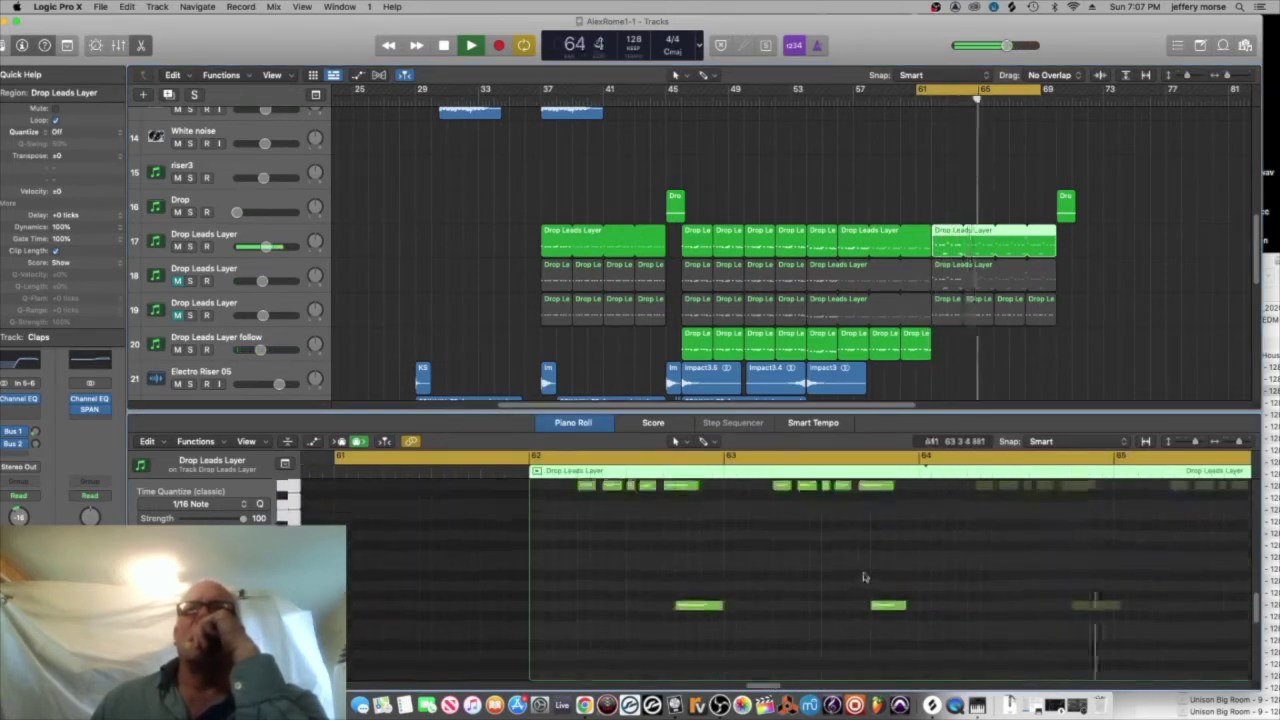
click(694, 606)
drag(945, 92, 957, 92)
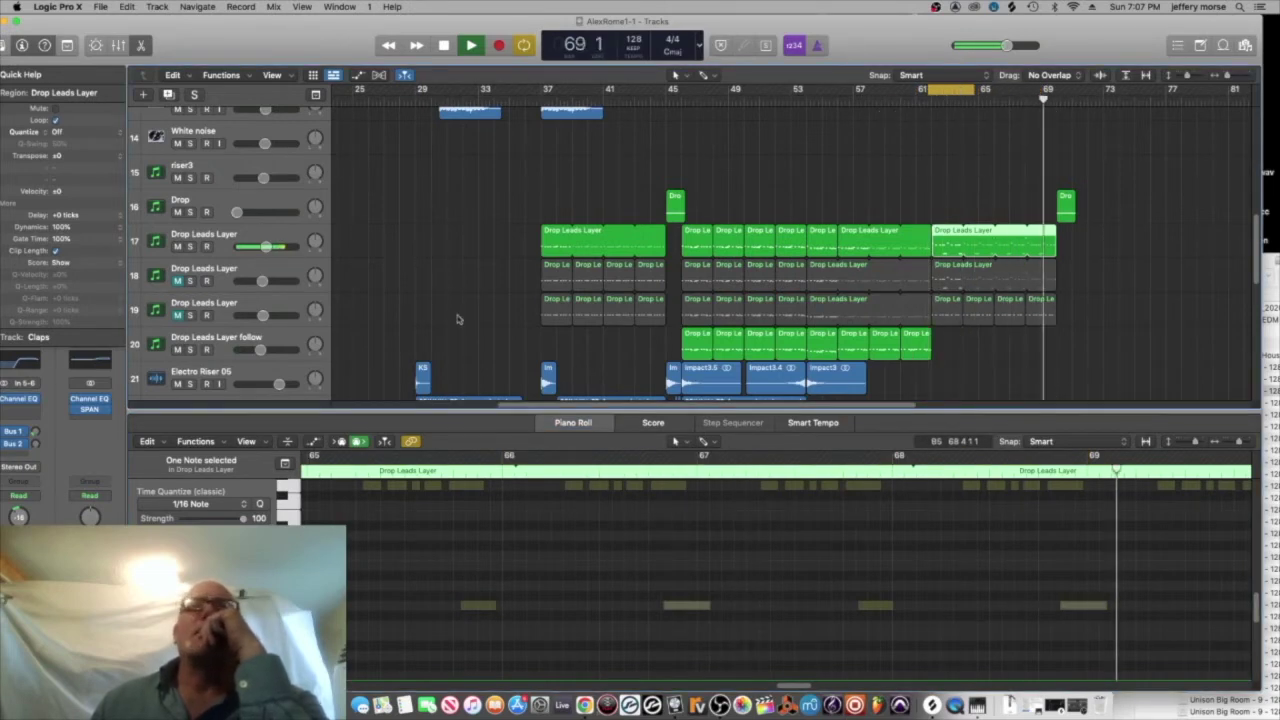
click(471, 45)
- Trim the start of the low G1 note in bar 62 so it fills only the last eighth of the bar
drag(694, 606, 726, 606)
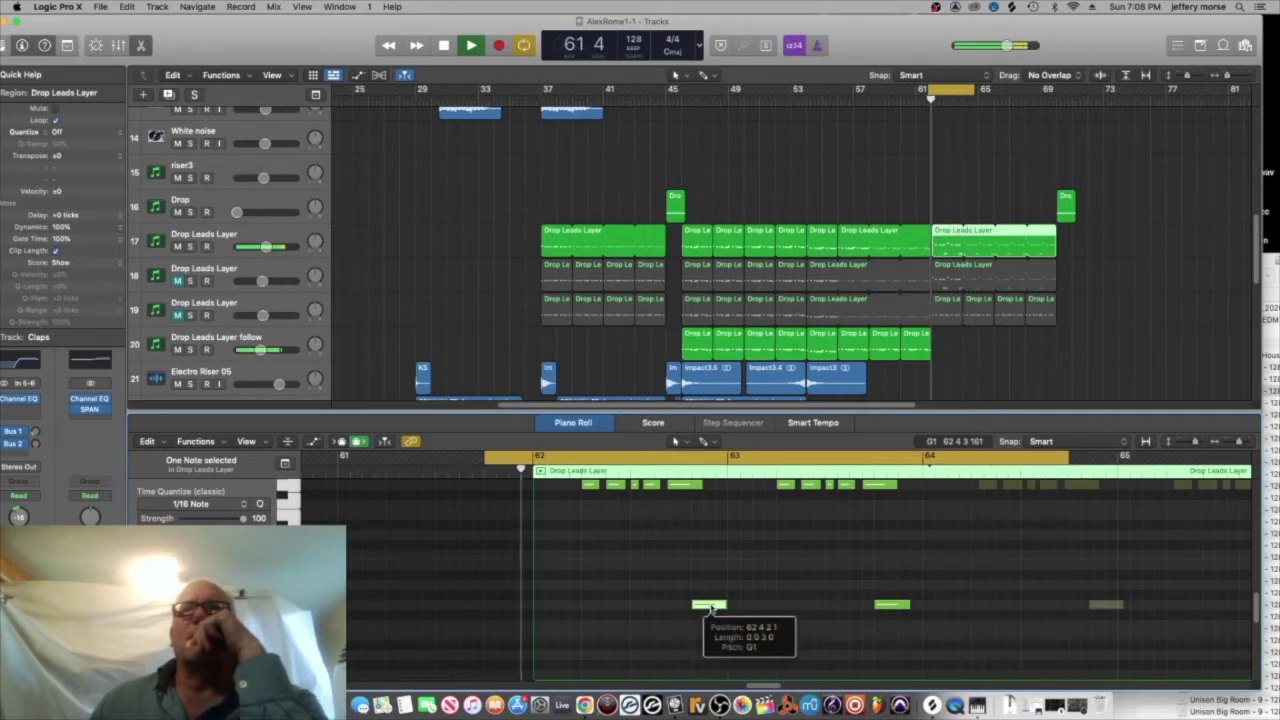
drag(692, 607, 705, 606)
scroll(784, 594, up, 3)
scroll(785, 594, down, 4)
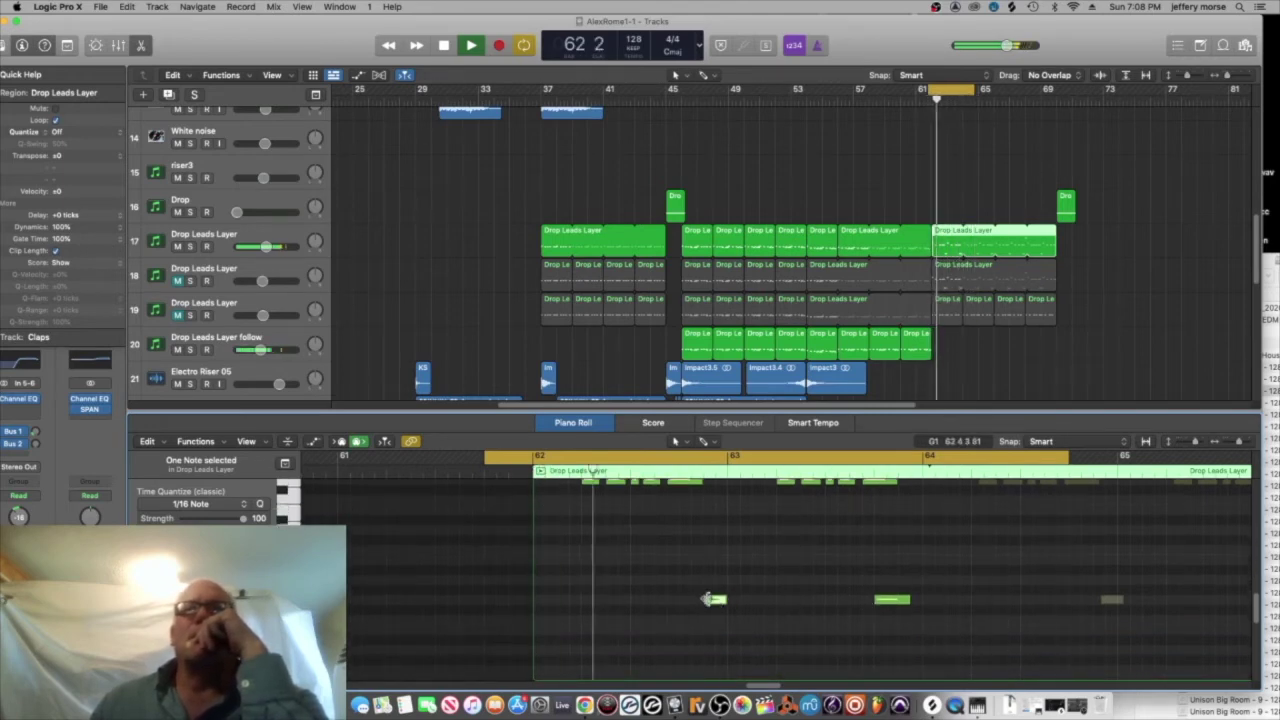
drag(704, 600, 704, 600)
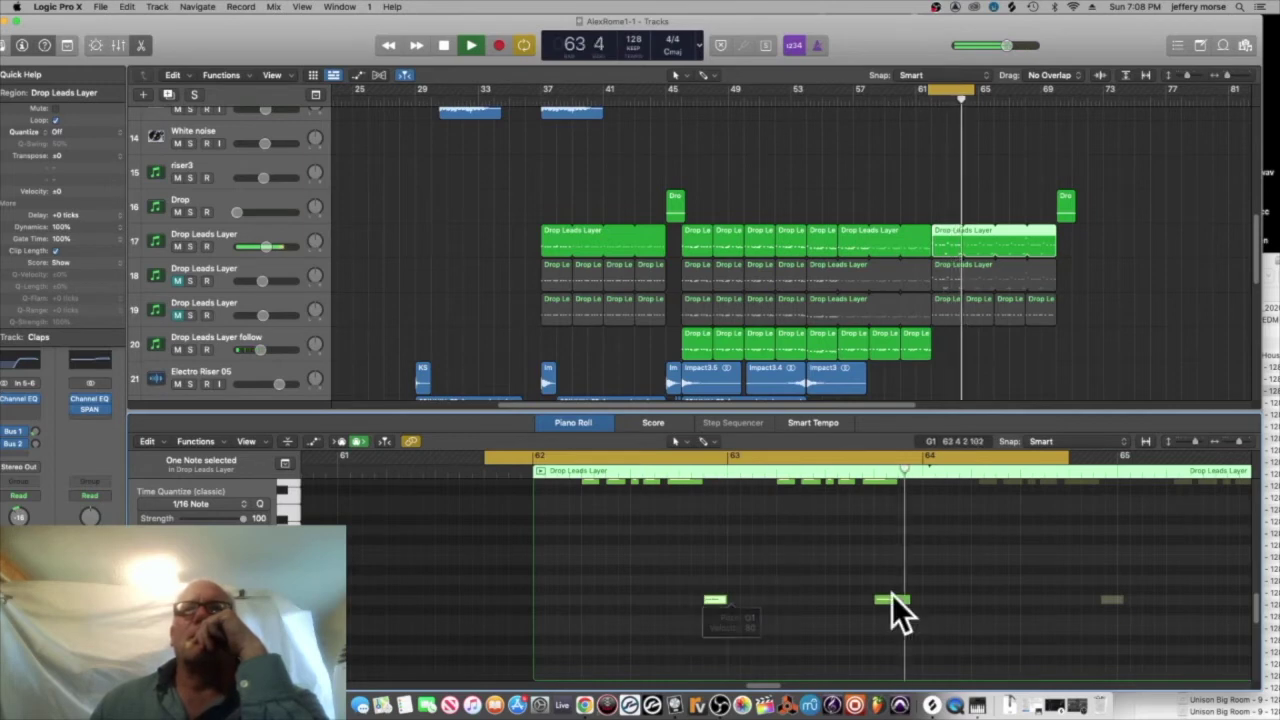
- Trim the start of the low note in bar 63 and shorten the last mid-range lead note of that bar
mouse_move(876, 600)
mouse_down()
mouse_move(917, 602)
mouse_move(894, 602)
mouse_up()
scroll(945, 605, up, 3)
drag(897, 601, 885, 602)
scroll(938, 607, down, 1)
scroll(938, 603, up, 1)
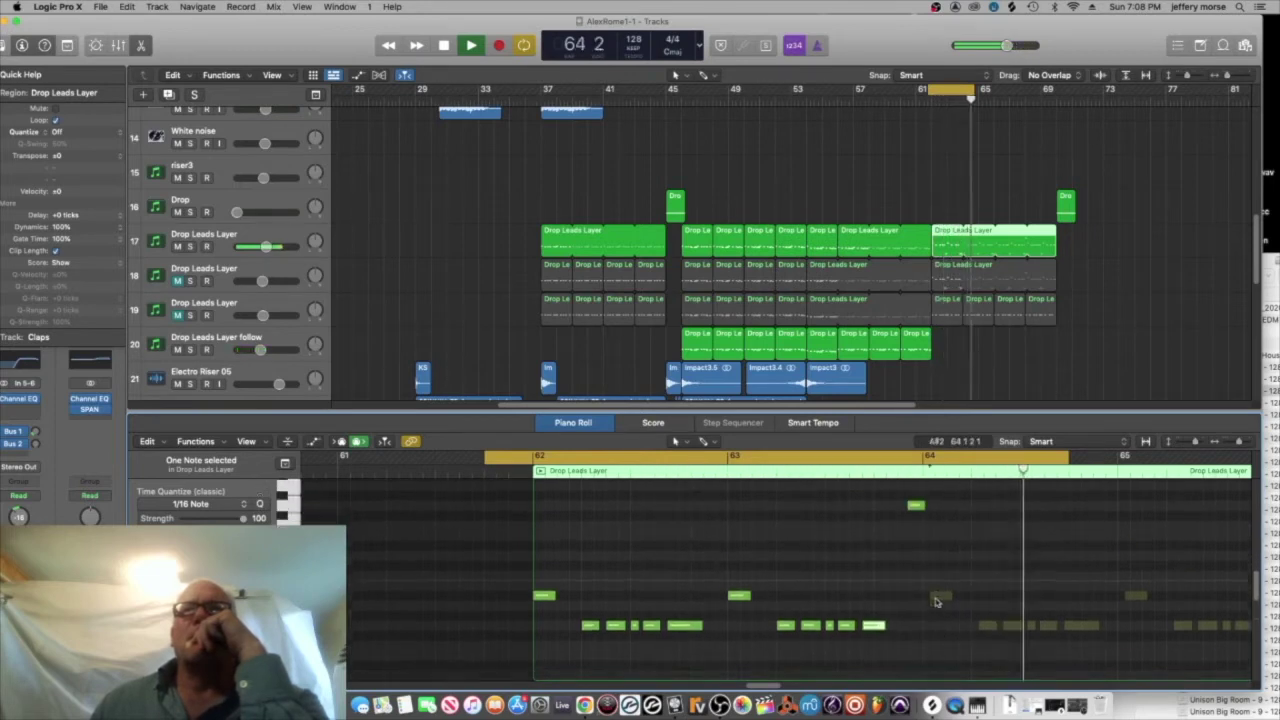
- Nudge the low note near the end of bar 63 slightly earlier
scroll(920, 606, down, 4)
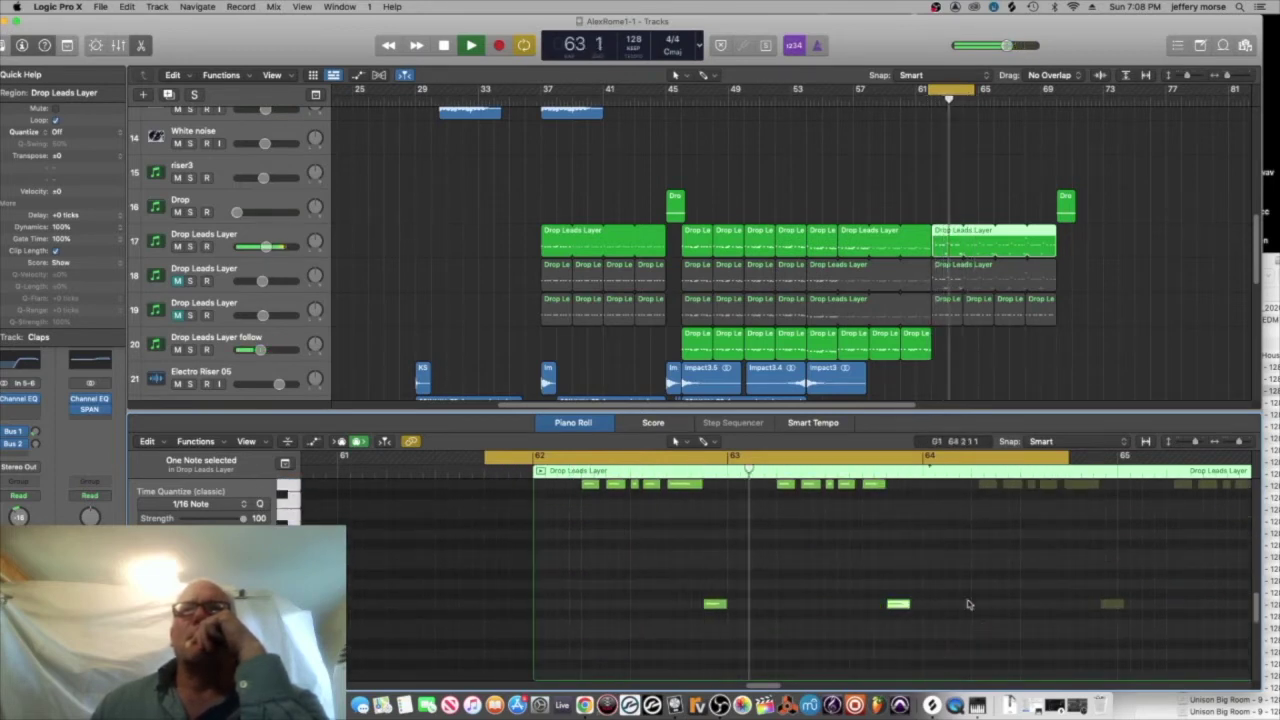
scroll(968, 600, up, 2)
drag(900, 665, 891, 664)
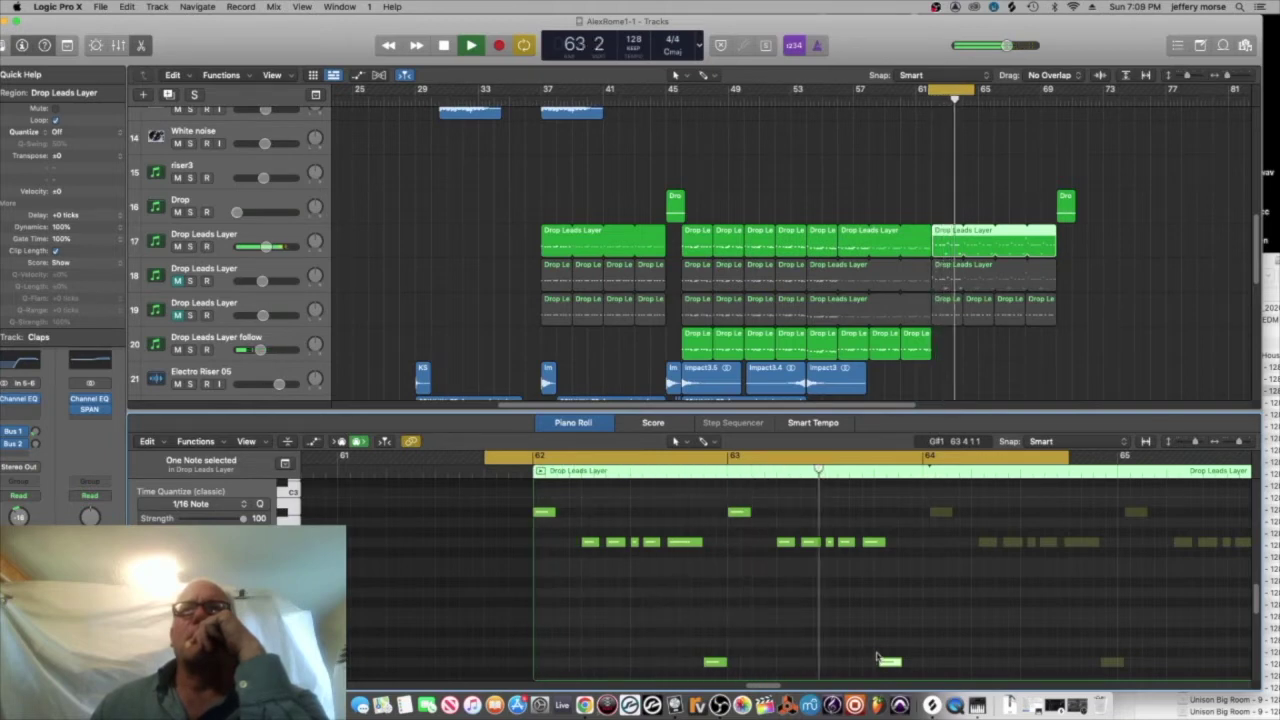
- Try pitches between E3 and F#3 for the short high note at the end of bar 63 and return it to G3
scroll(902, 575, up, 4)
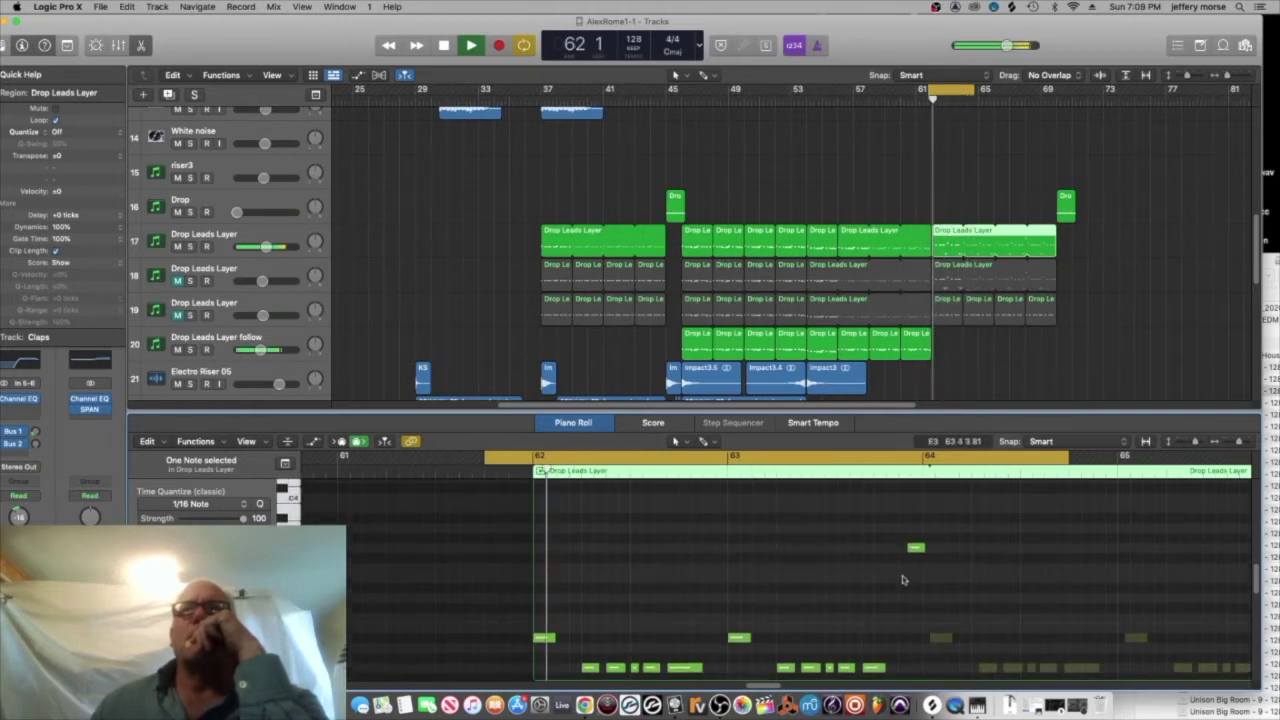
mouse_move(916, 530)
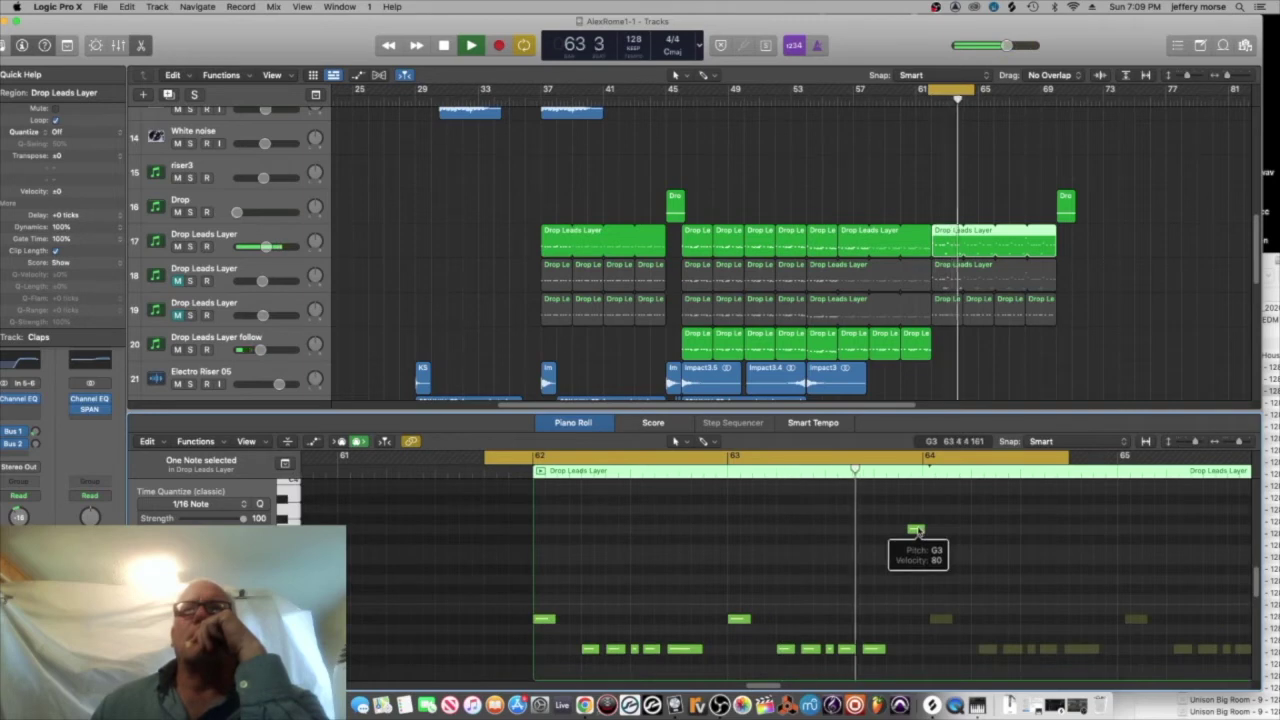
drag(916, 530, 916, 549)
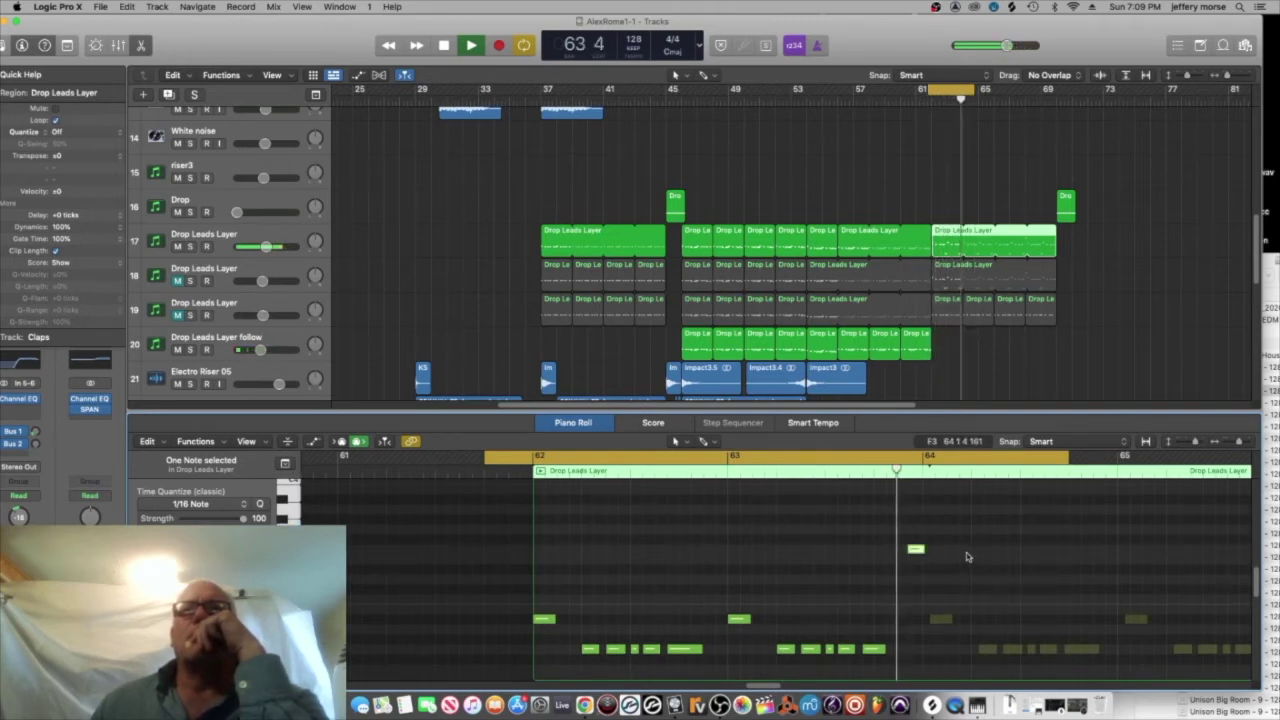
drag(916, 549, 916, 559)
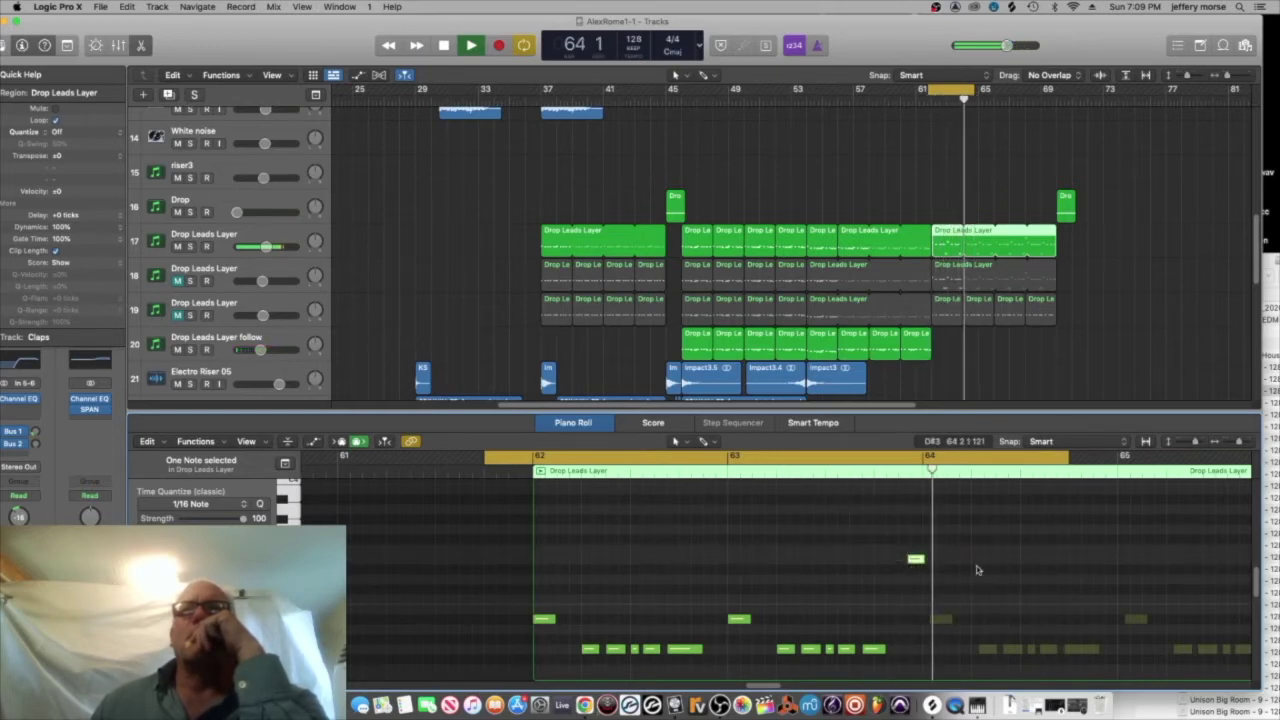
drag(916, 560, 916, 539)
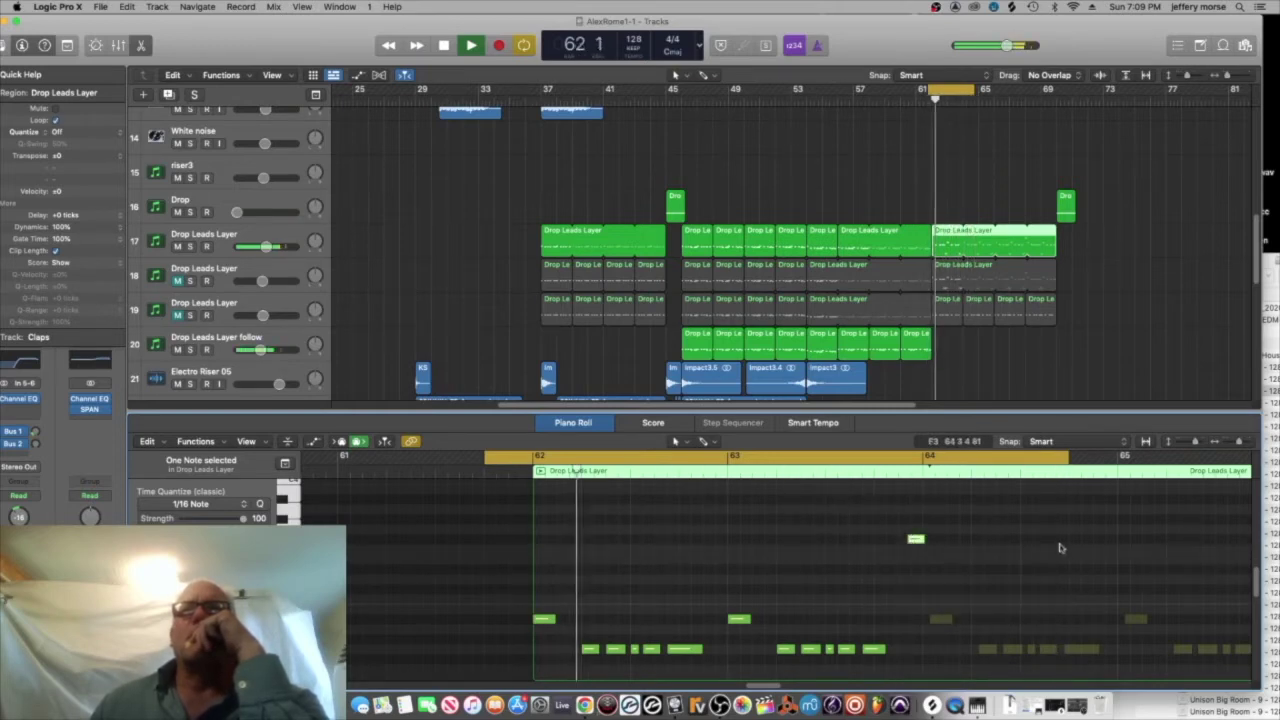
click(916, 540)
drag(916, 540, 916, 529)
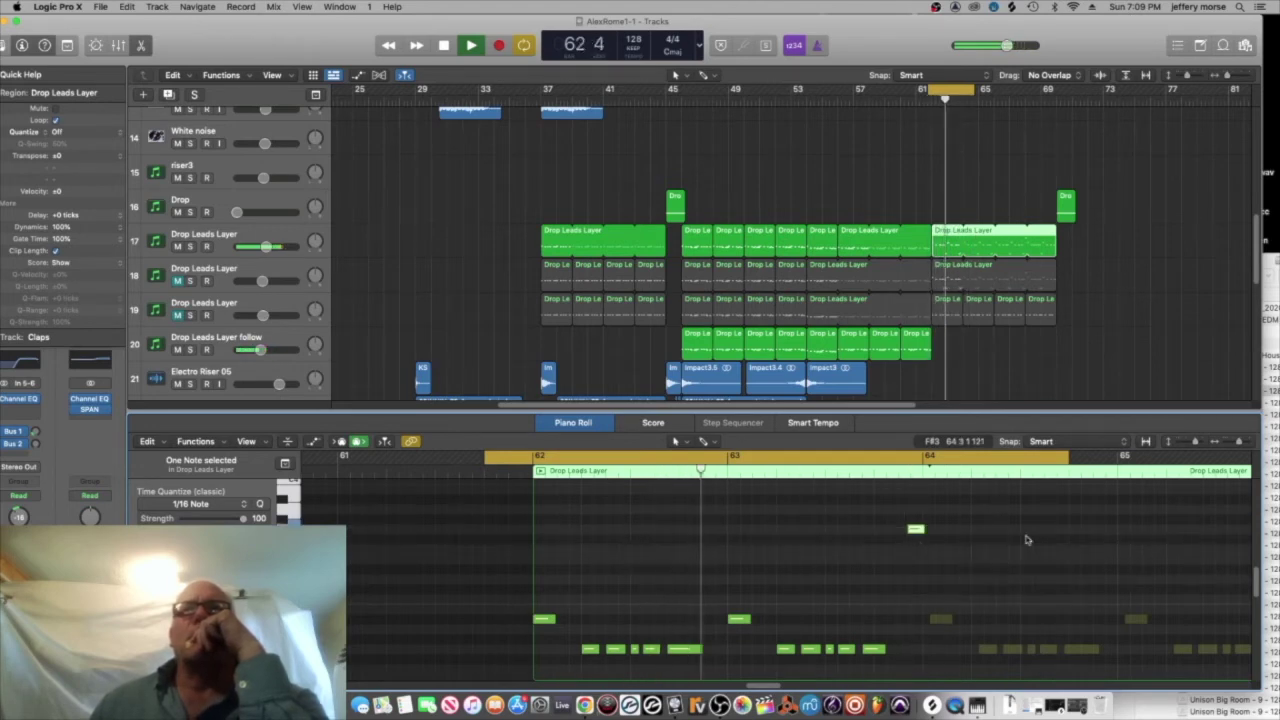
scroll(860, 565, down, 5)
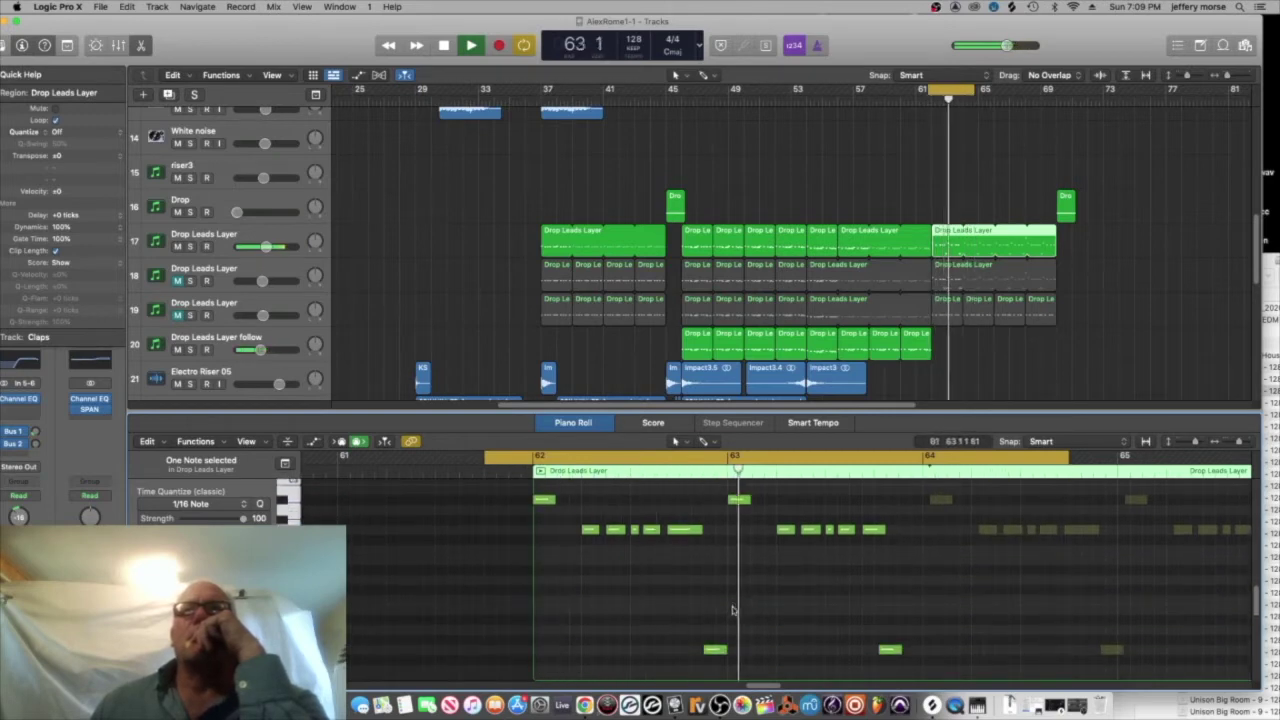
- Mute the Drop Leads Layer on track 17 and solo the Drop Leads Layer on track 18
scroll(886, 567, up, 1)
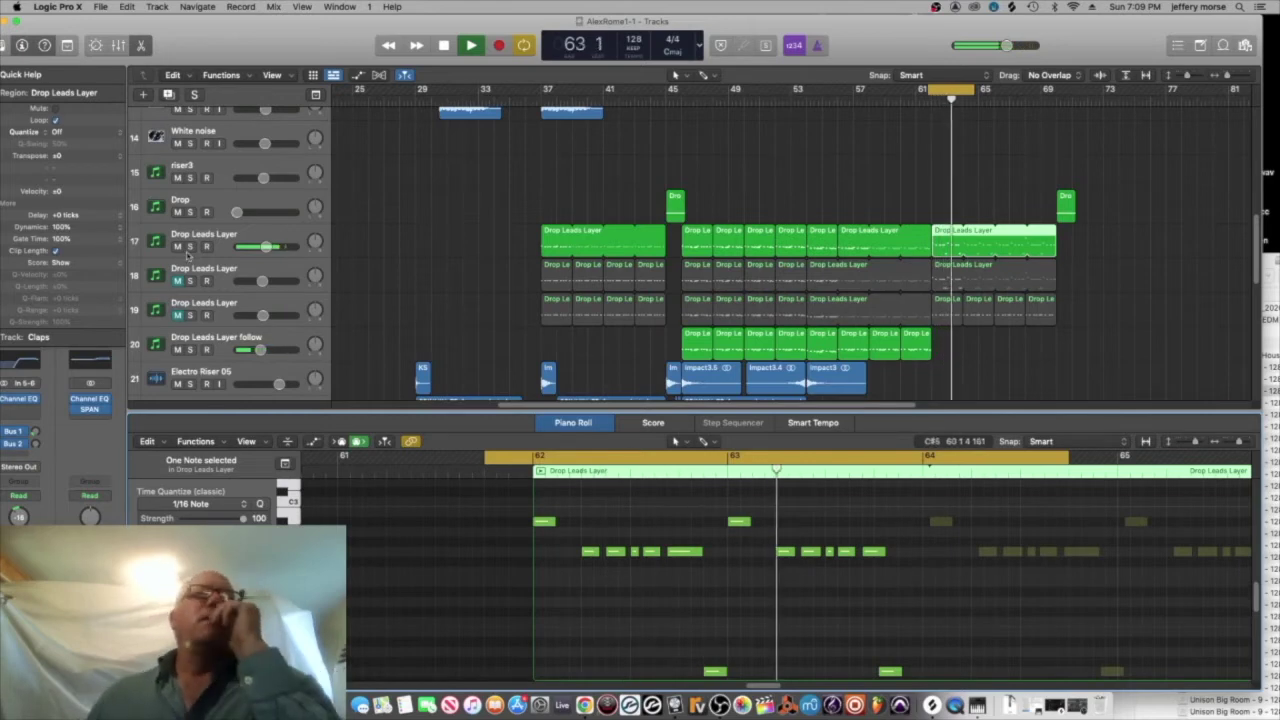
click(178, 247)
click(190, 281)
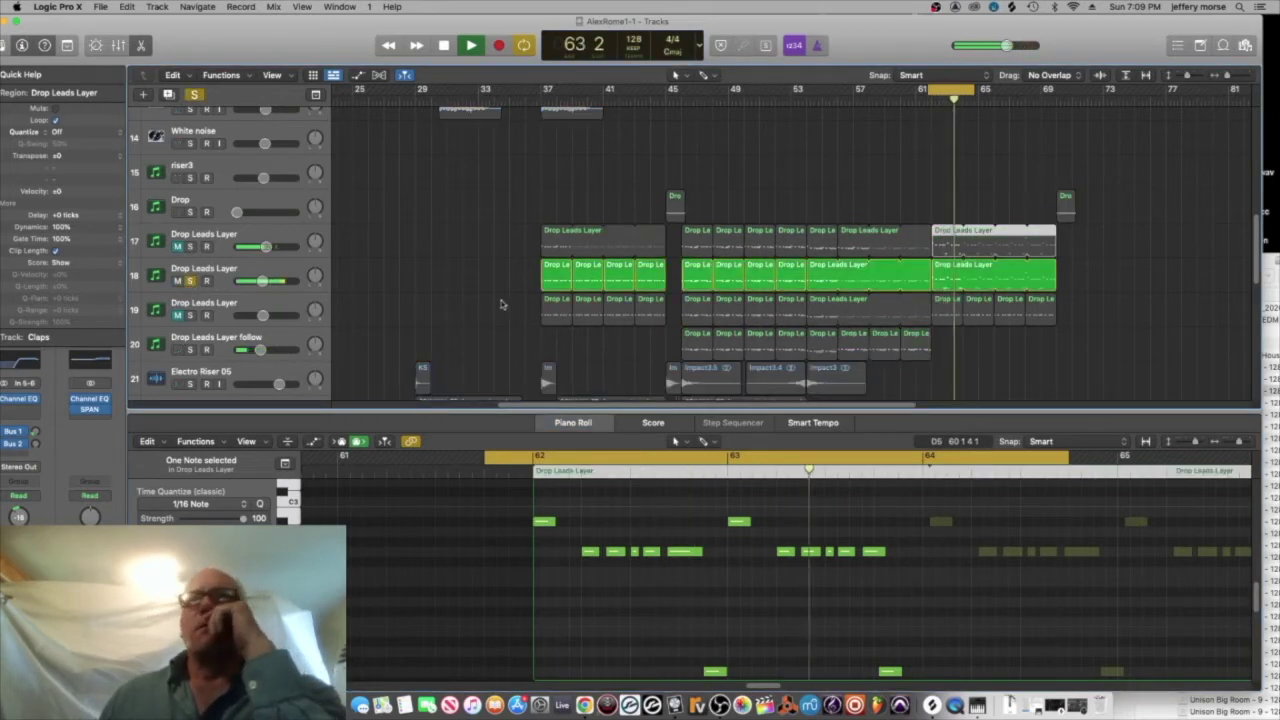
scroll(508, 304, down, 3)
scroll(508, 304, up, 3)
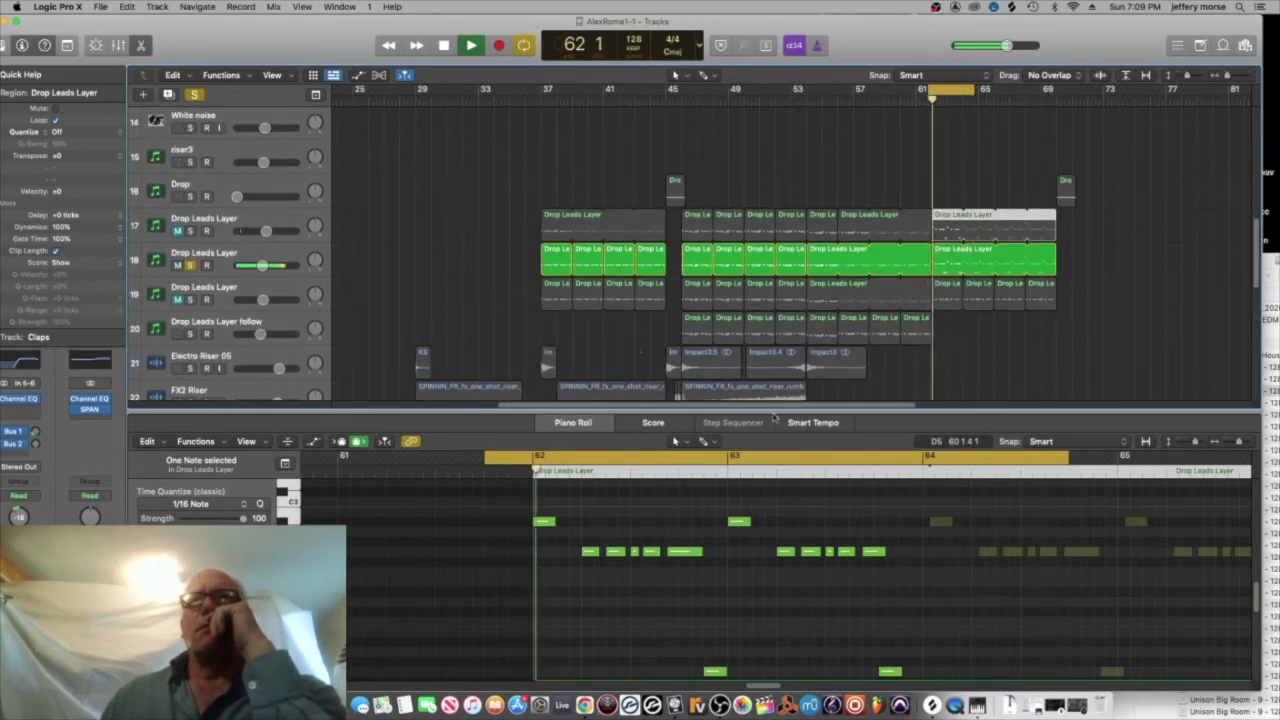
scroll(808, 563, down, 3)
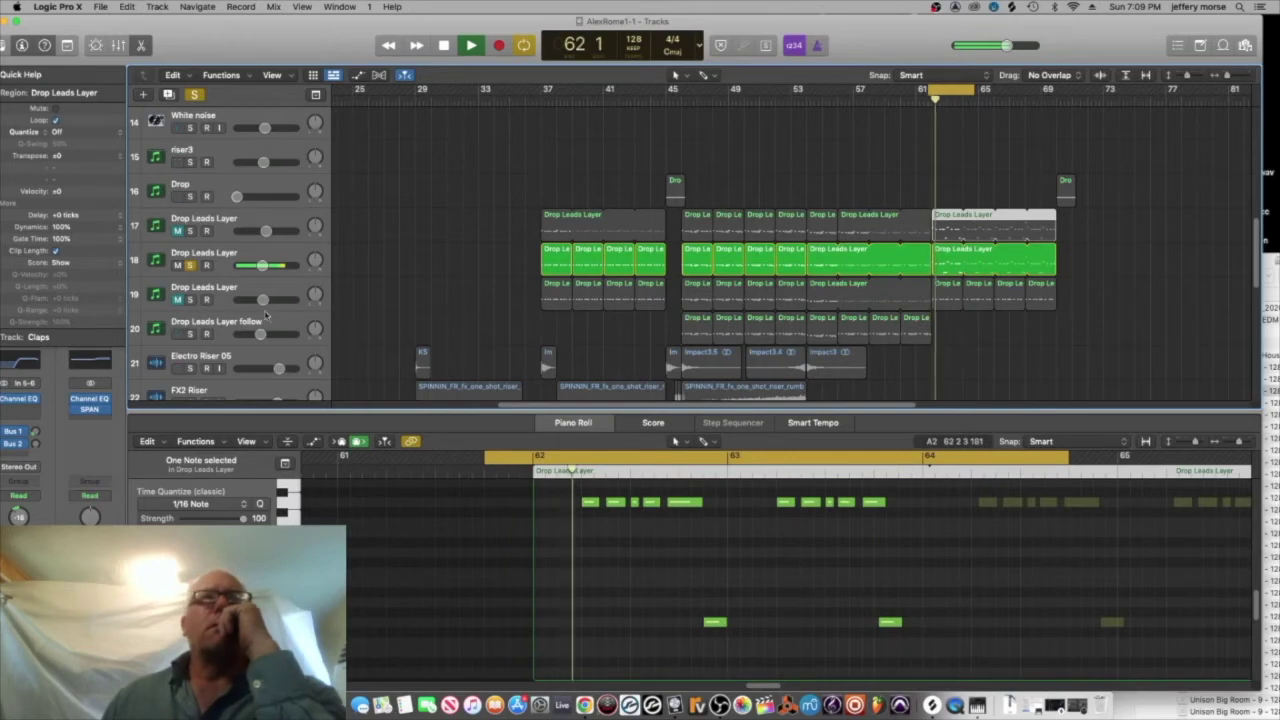
scroll(207, 297, up, 2)
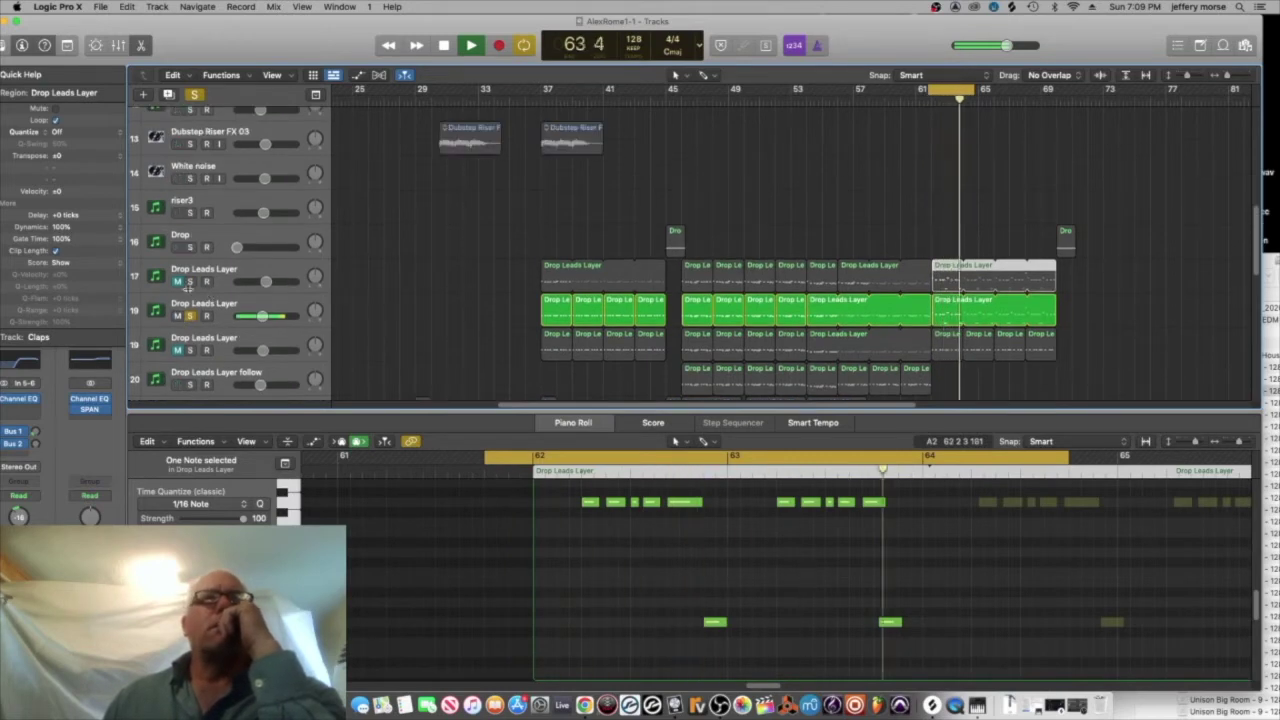
- Solo tracks 17 and 19 as well, unmute track 19, and mute tracks 17 and 18 to isolate the third lead layer
click(189, 282)
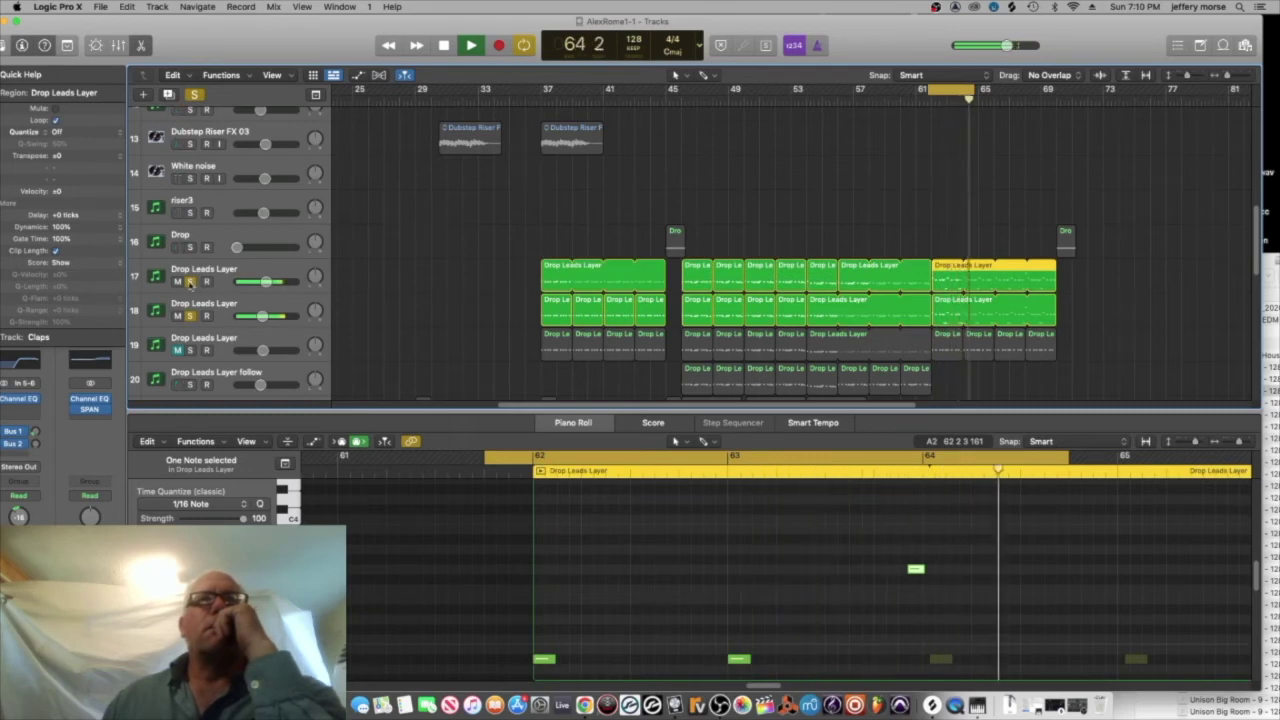
click(180, 352)
click(188, 351)
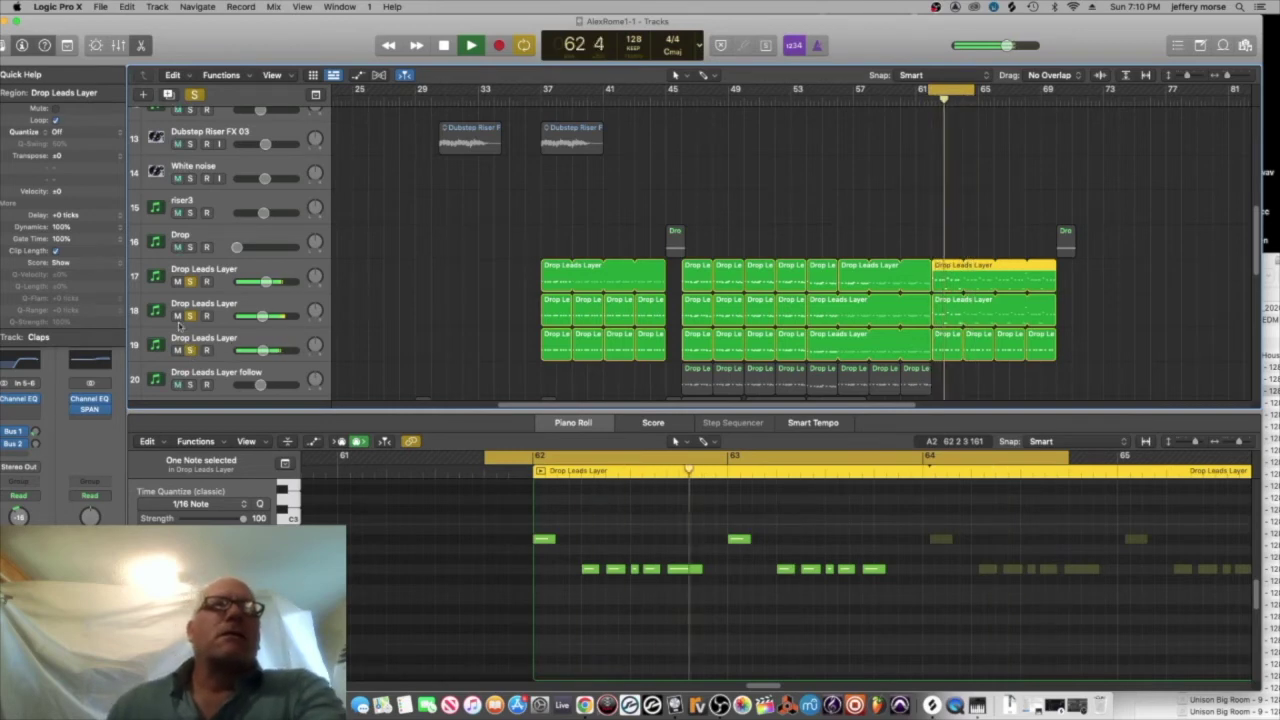
click(178, 316)
click(178, 282)
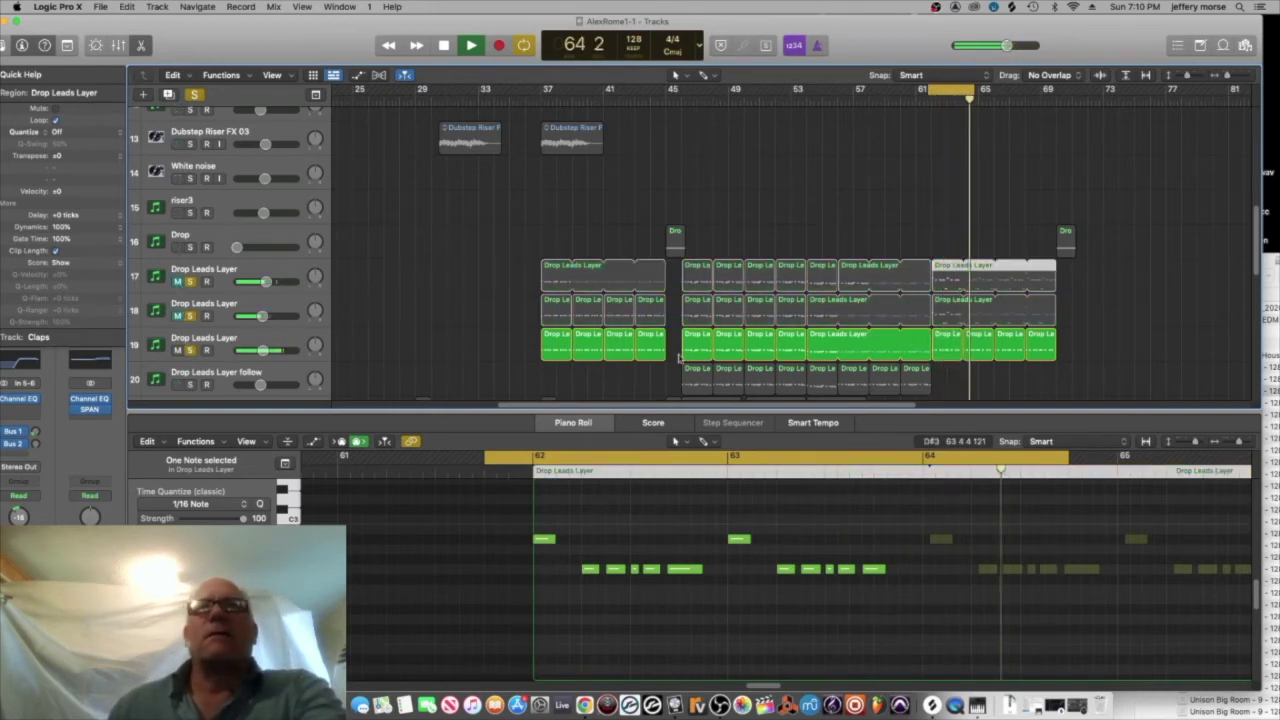
- Compare the bar 62 regions of tracks 19 and 18 in the Piano Roll and unmute track 18
click(949, 340)
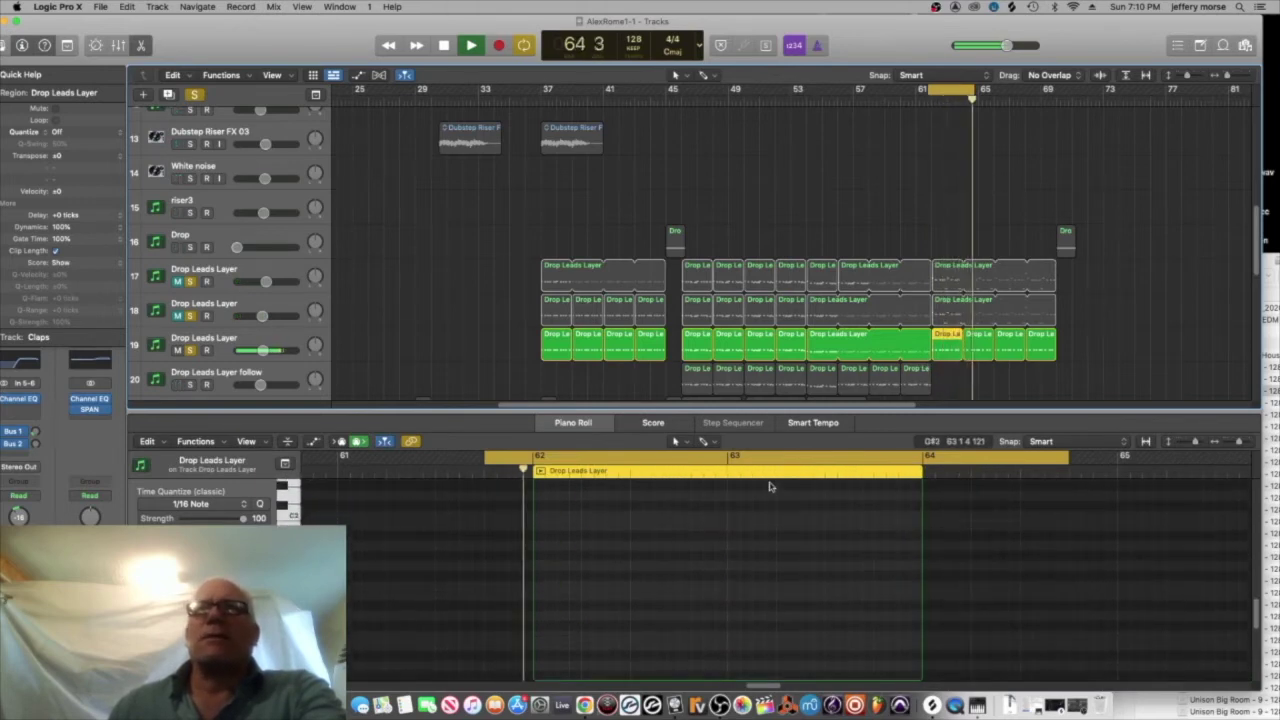
click(946, 316)
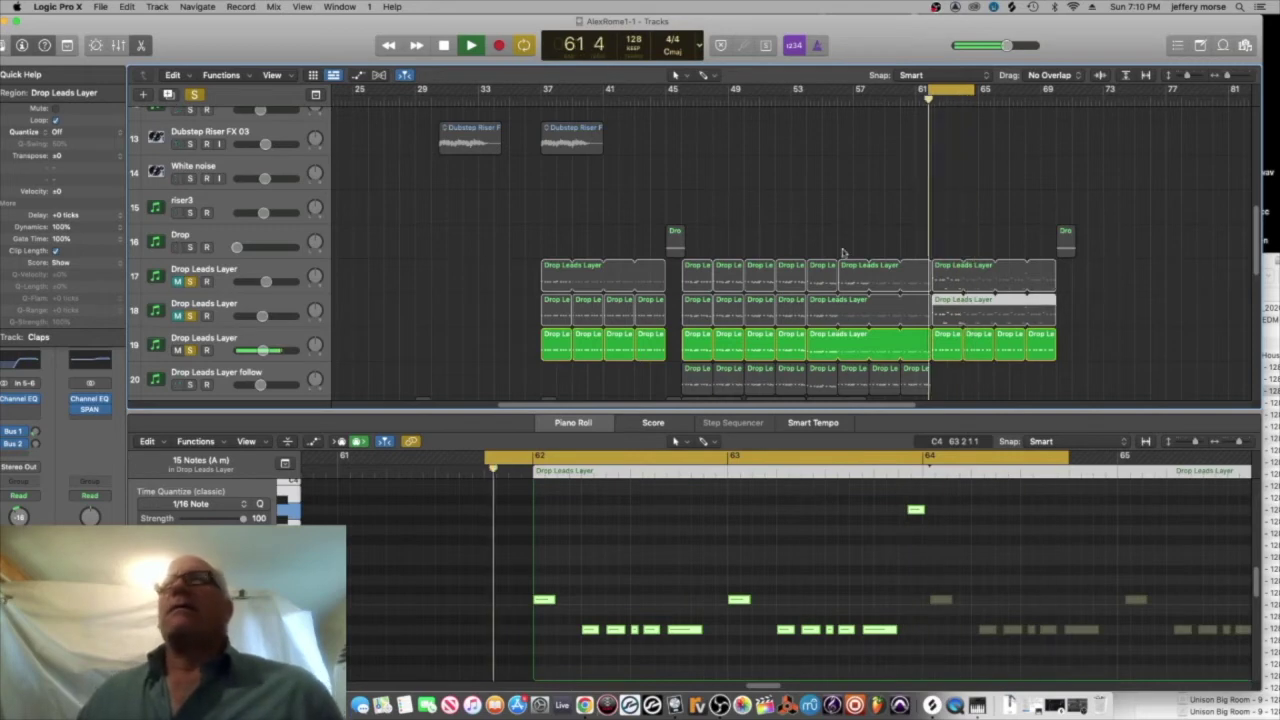
click(177, 316)
- Try replacing track 19's region at bar 62 with a copy of the track 18 lead region and play it back
click(952, 341)
drag(957, 317, 957, 350)
scroll(783, 528, down, 2)
scroll(783, 528, up, 3)
key(space)
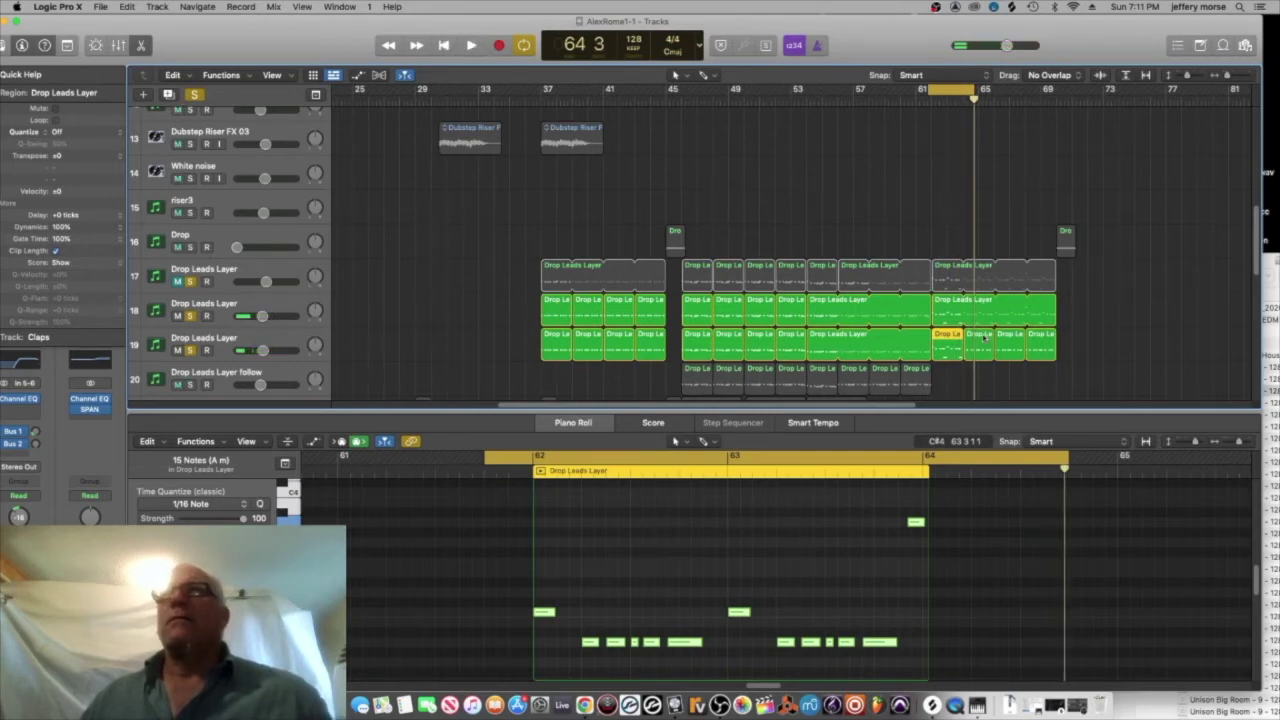
key(space)
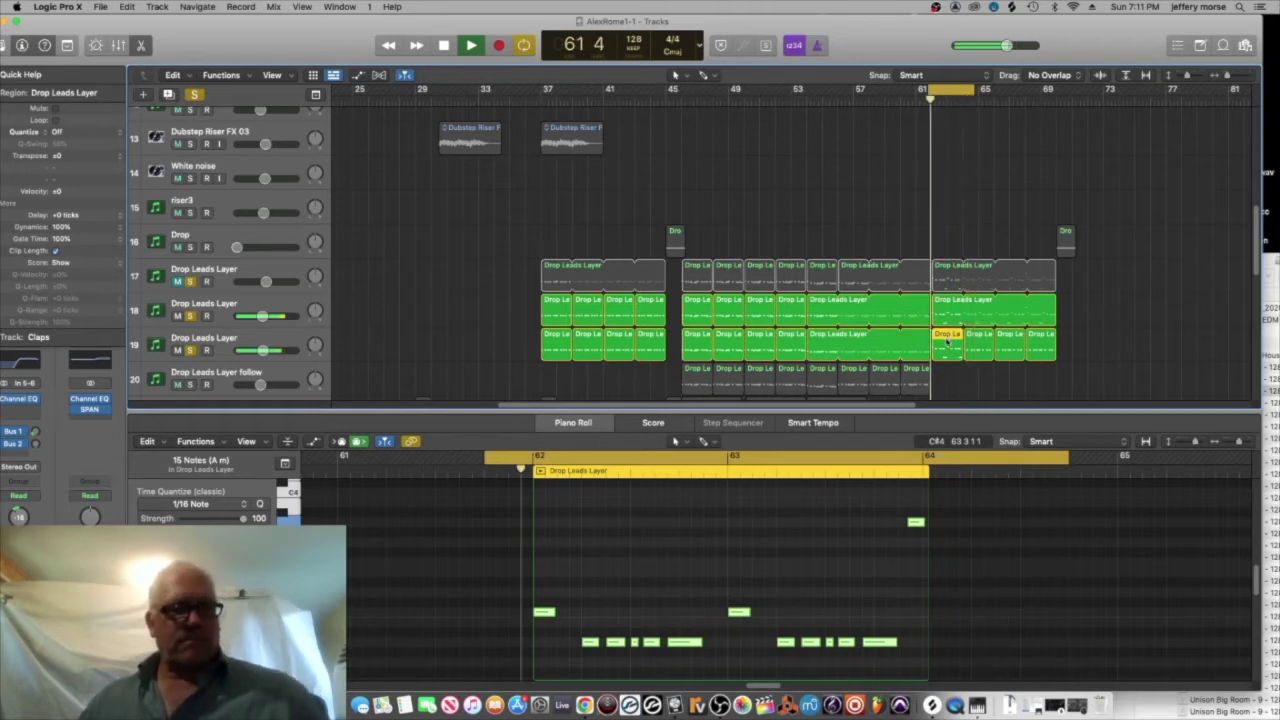
- Undo the region copy onto track 19 and restore the full looped region on track 18
key(super+z)
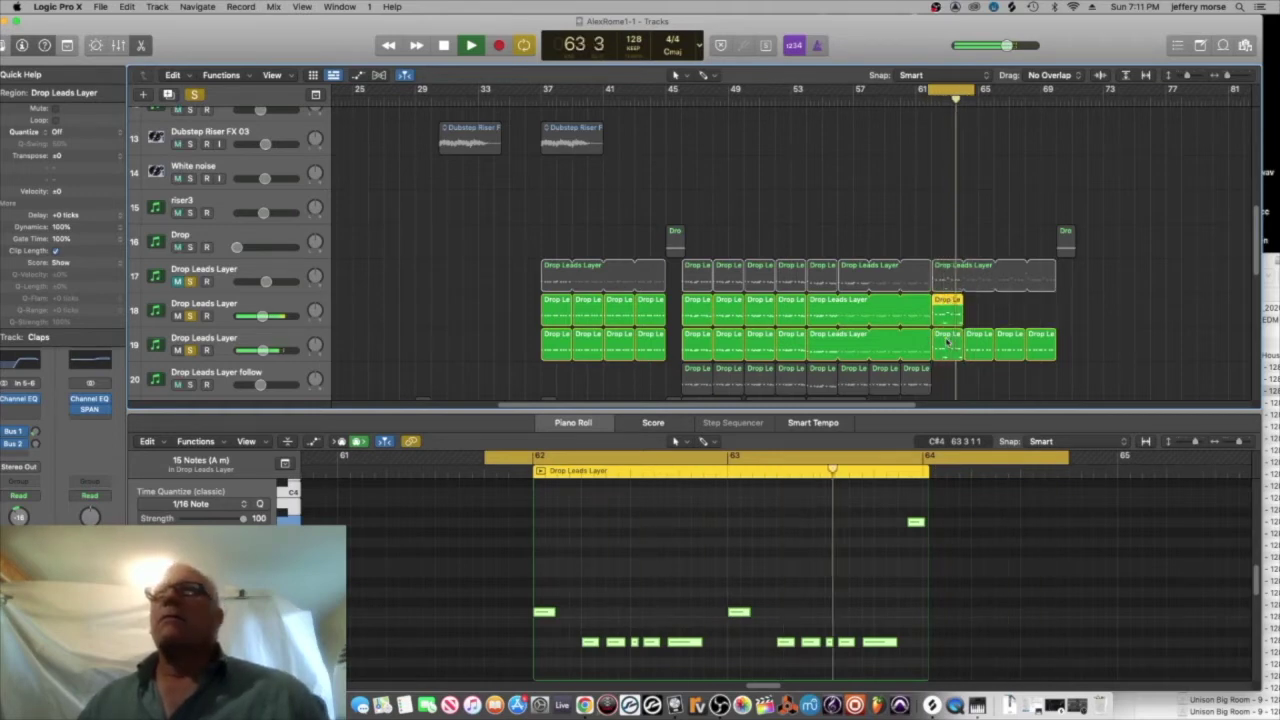
key(super+z)
key(super+z)
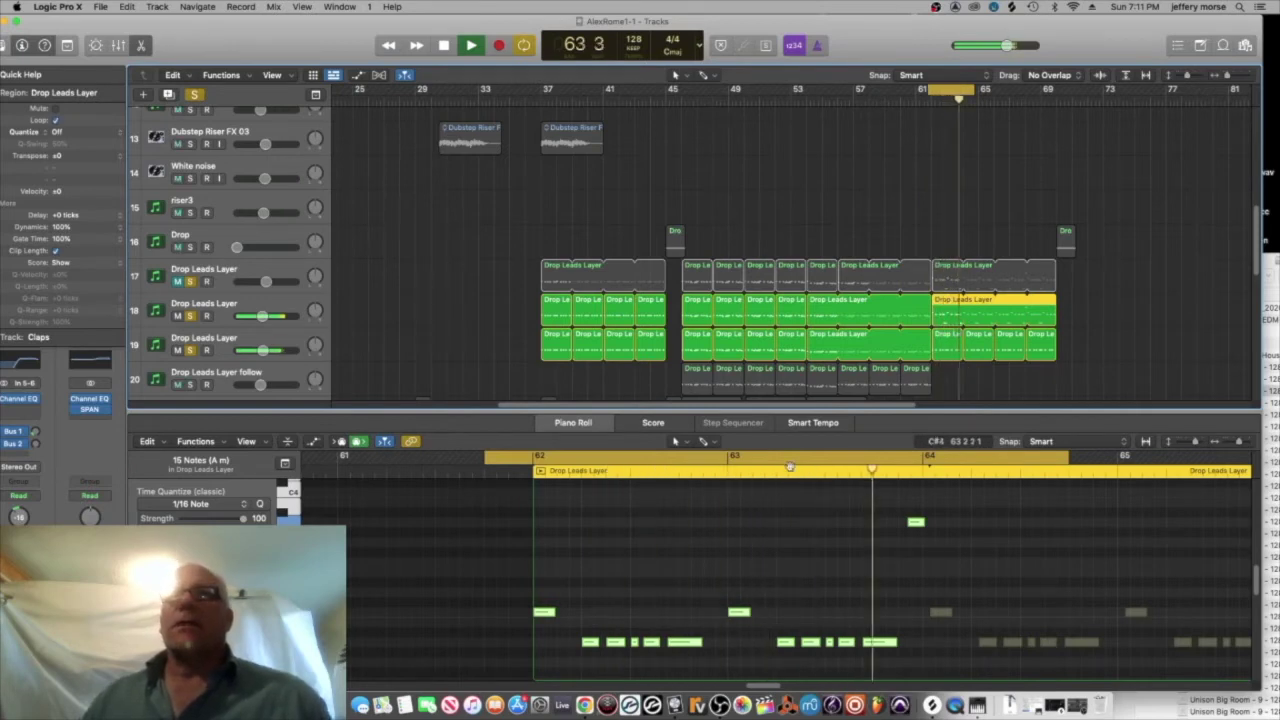
- In track 19's region at bar 62, delete the last short A2 note of bar 62 and the low F2 note ending bar 63
scroll(714, 594, down, 5)
click(956, 334)
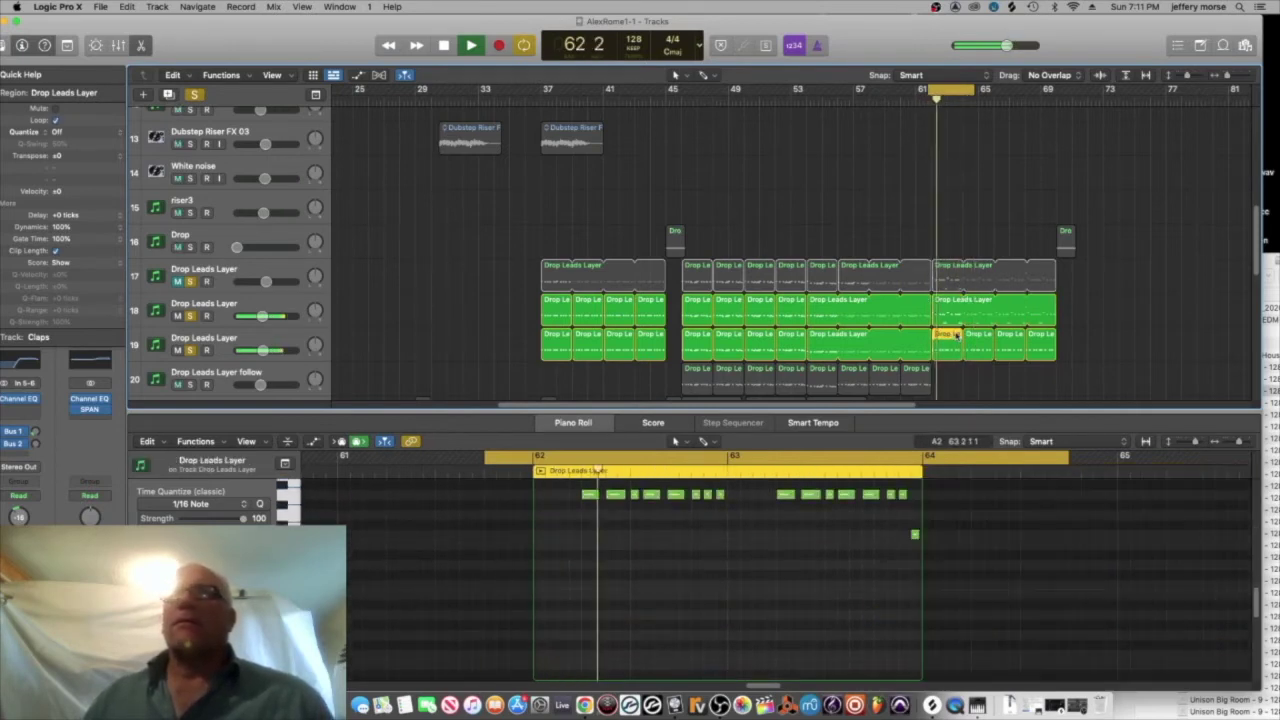
click(721, 496)
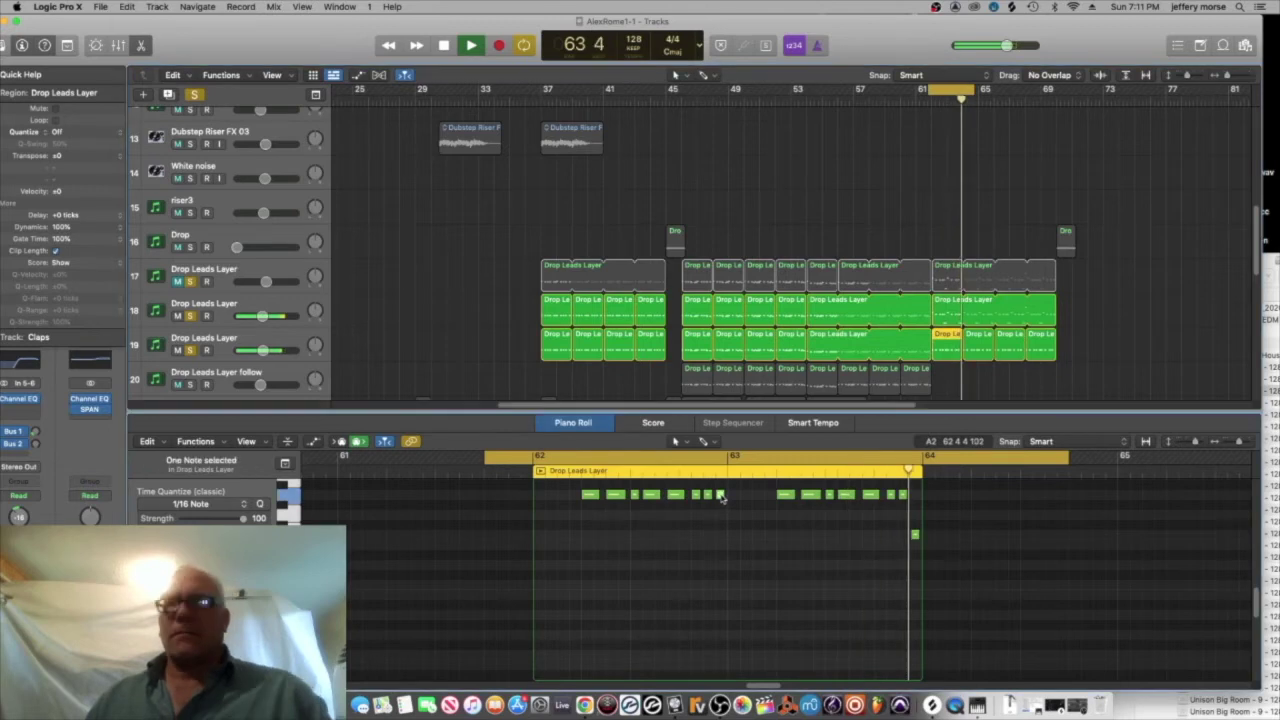
key(Delete)
click(708, 496)
key(Delete)
click(696, 496)
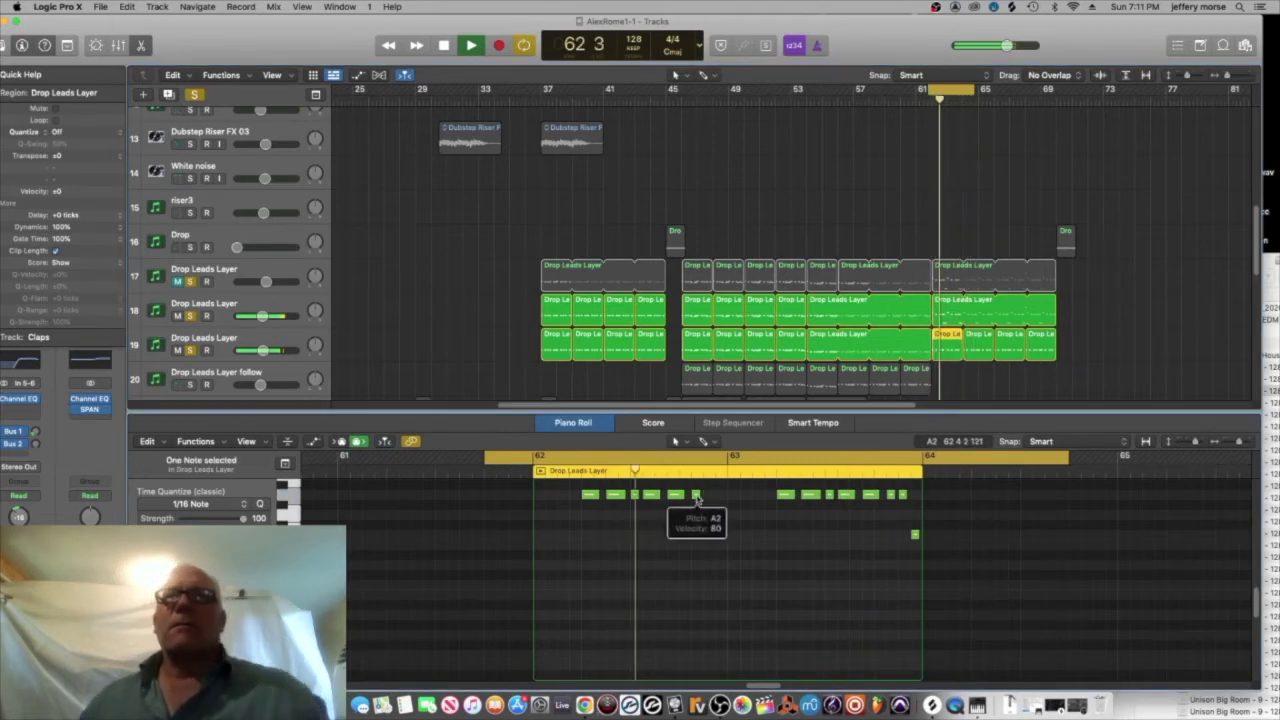
key(super+z)
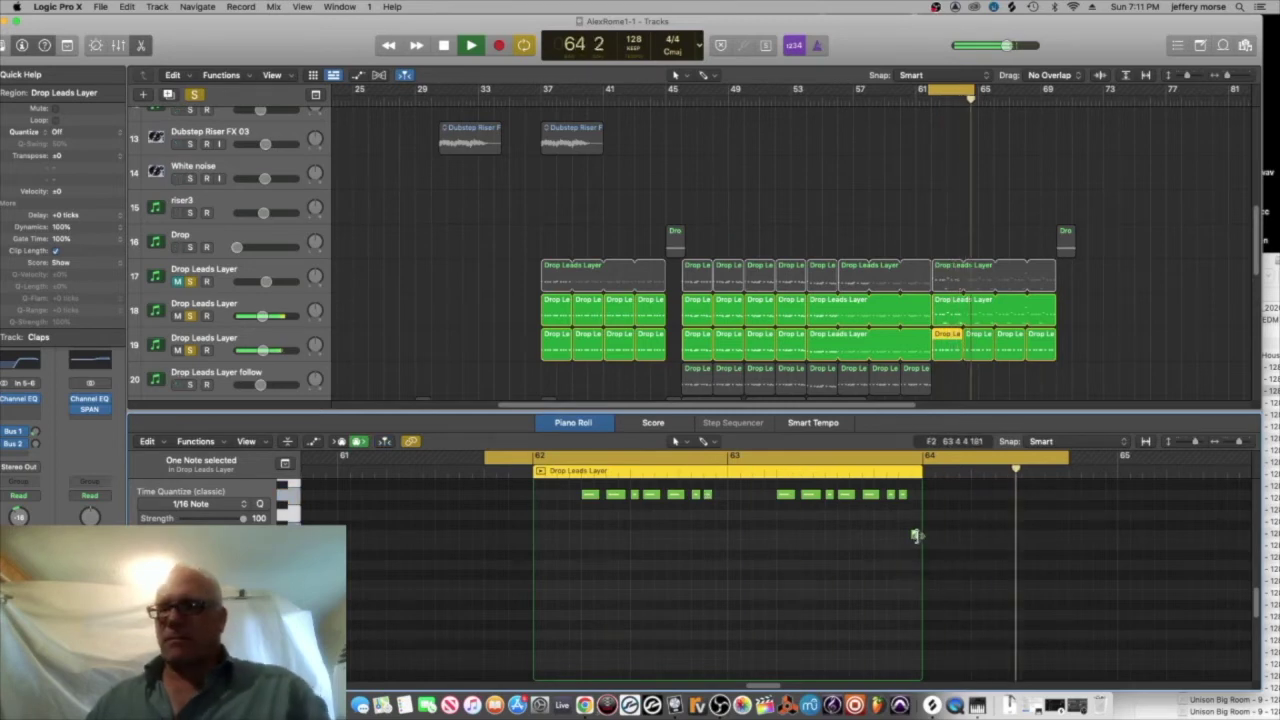
scroll(929, 493, up, 3)
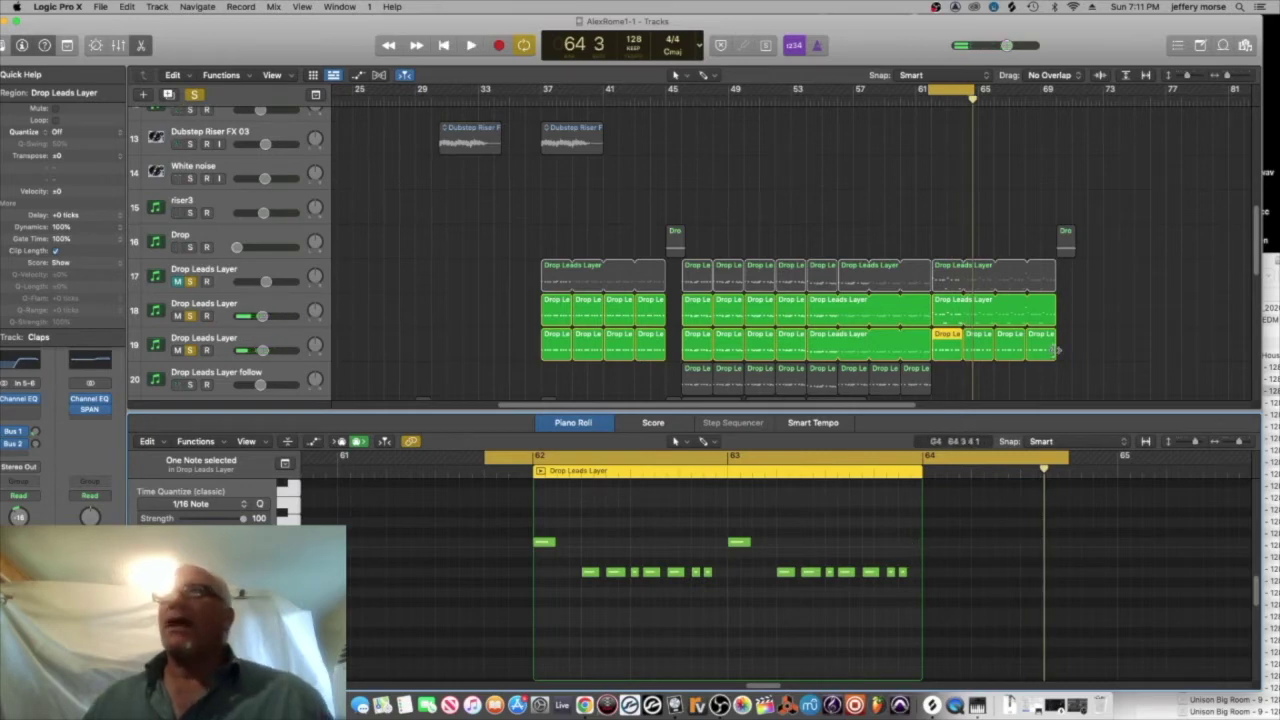
- Delete the three region copies after bar 64 on track 19 and loop the edited bar 62 region up to bar 70
click(1041, 336)
key(Delete)
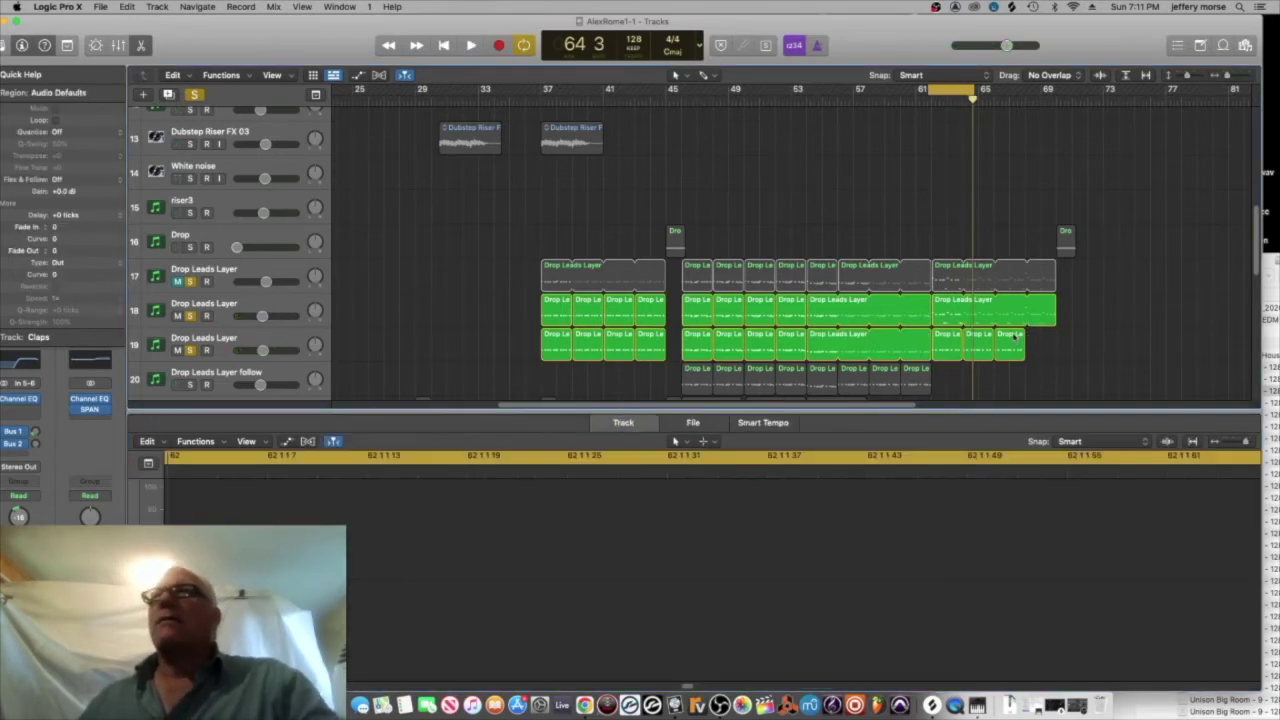
click(1016, 337)
key(Delete)
click(979, 338)
key(Delete)
drag(966, 333, 1062, 336)
- Extend the cycle range from bar 62 to about the middle of bar 69 and play it back
key(space)
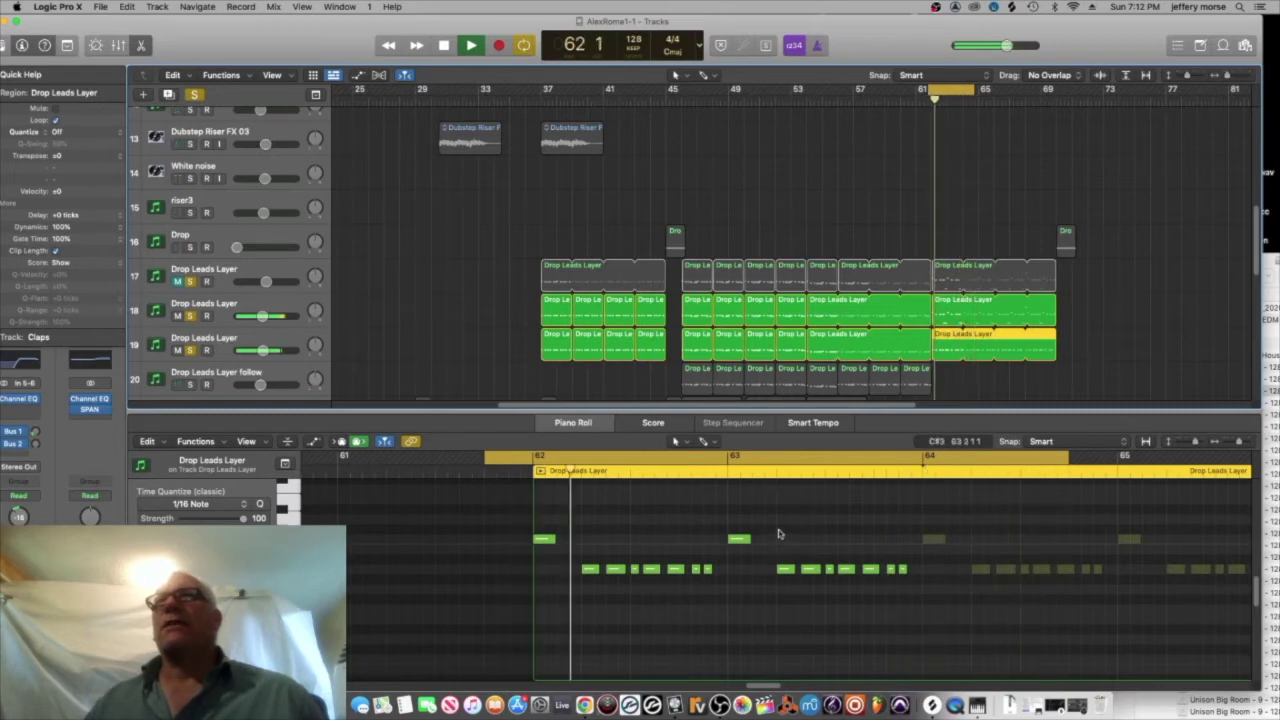
drag(972, 89, 1048, 90)
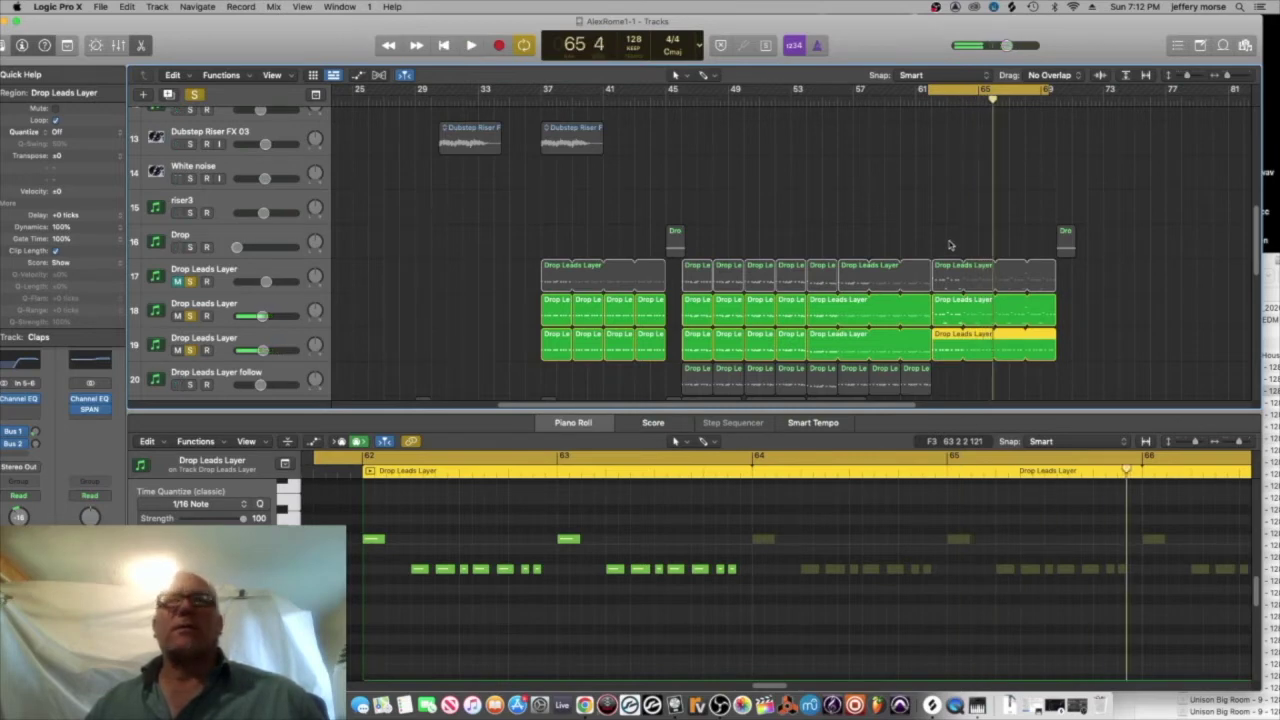
key(space)
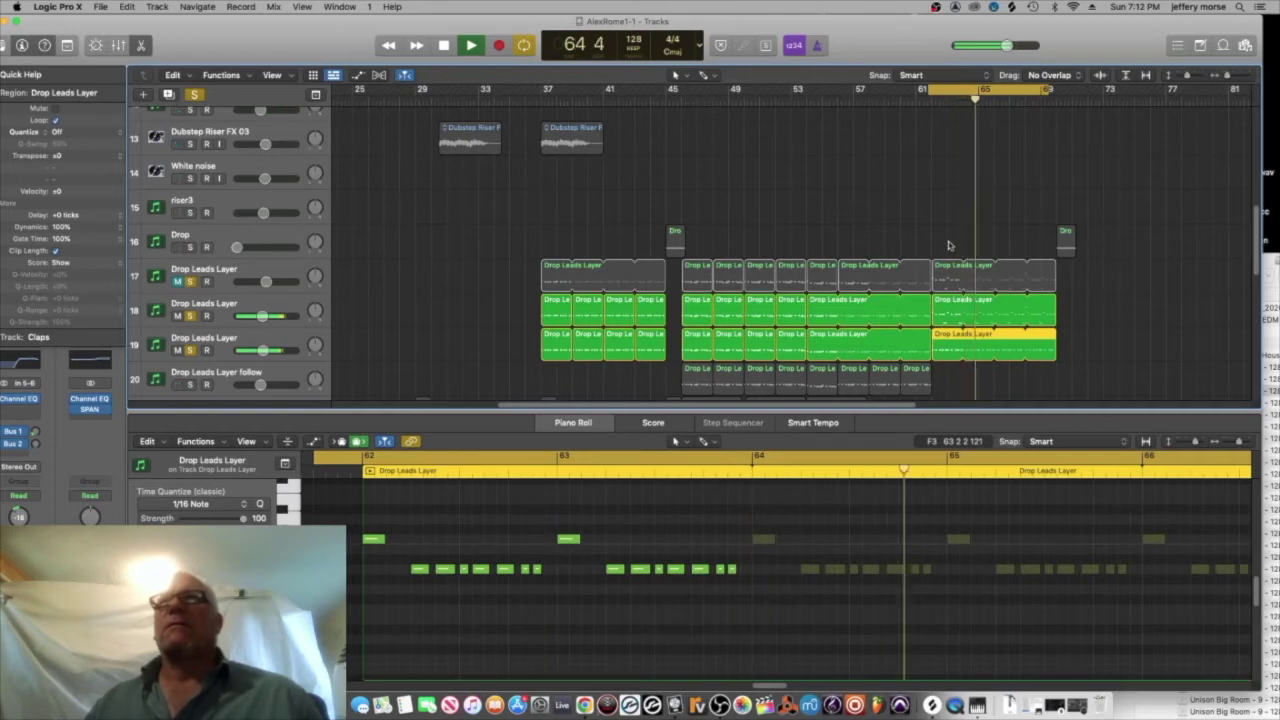
- Compare the lead layers by switching track 19's solo off and on and toggling the mute on track 17
click(177, 350)
key(space)
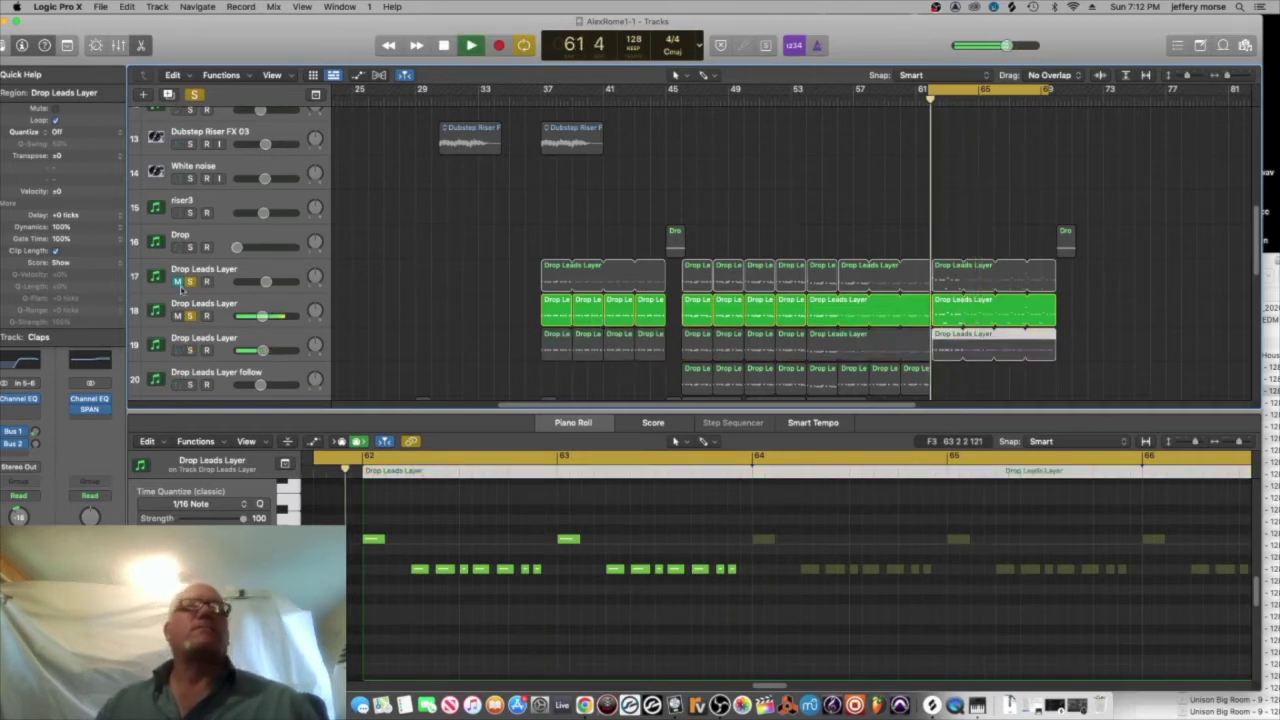
click(177, 281)
click(177, 281)
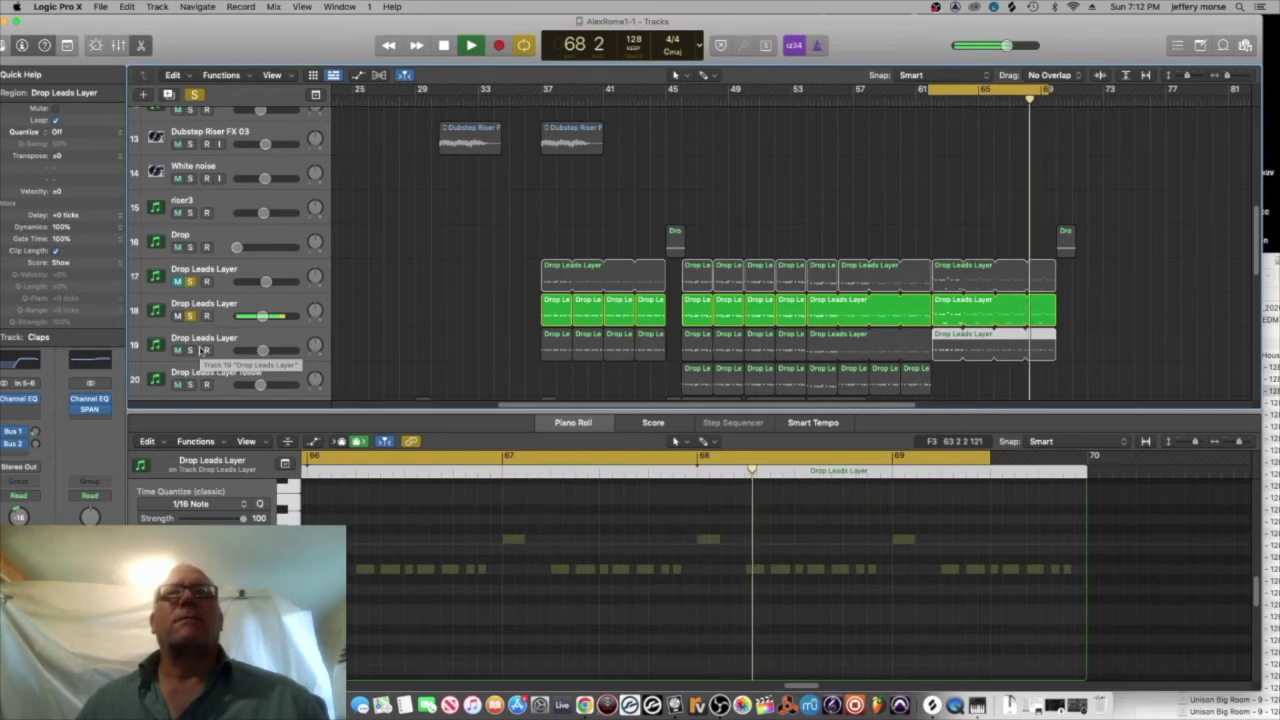
click(189, 350)
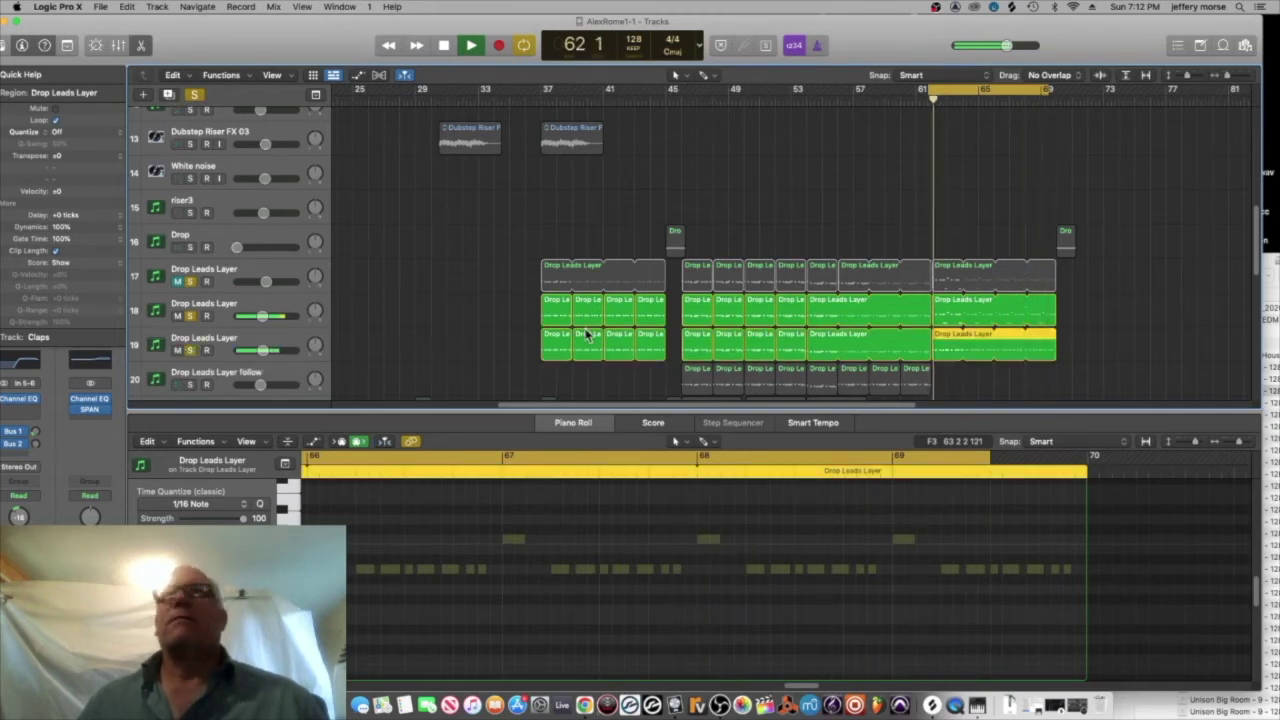
- Enlarge the Piano Roll area and extend the looped region on track 19 out to bar 70
click(973, 338)
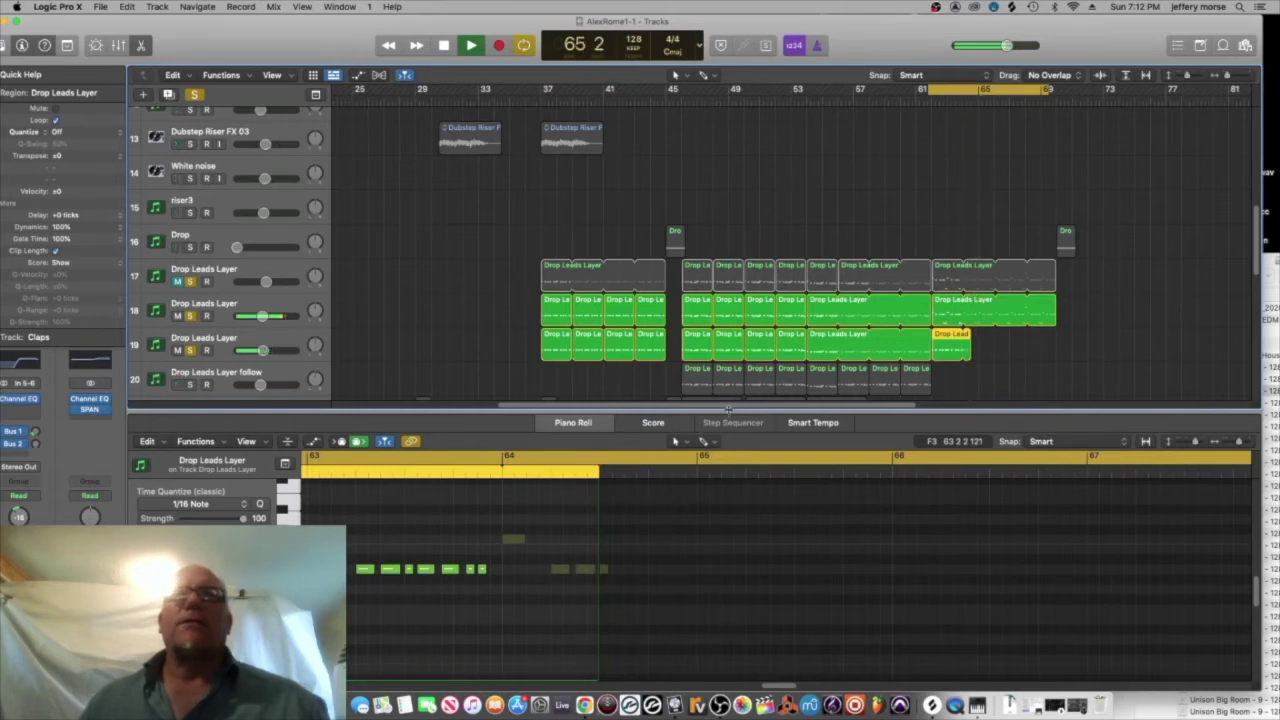
drag(728, 408, 730, 238)
scroll(829, 222, down, 6)
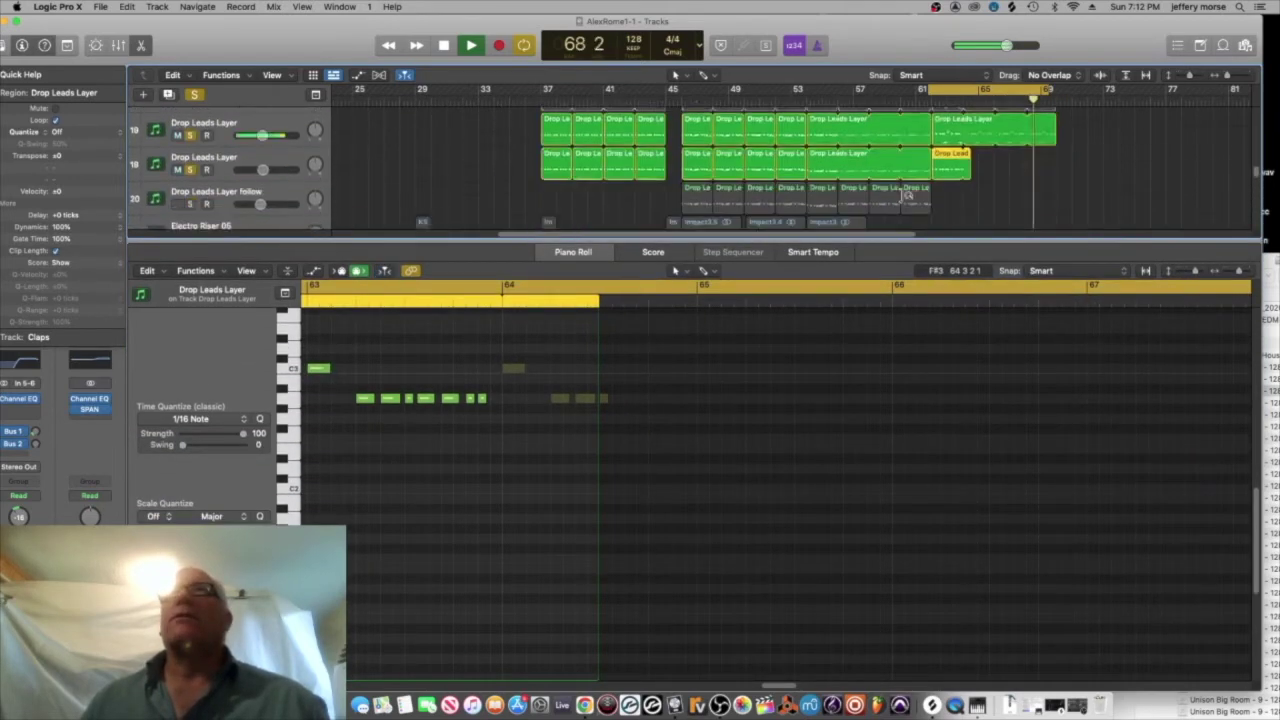
scroll(907, 195, up, 1)
drag(973, 173, 1055, 175)
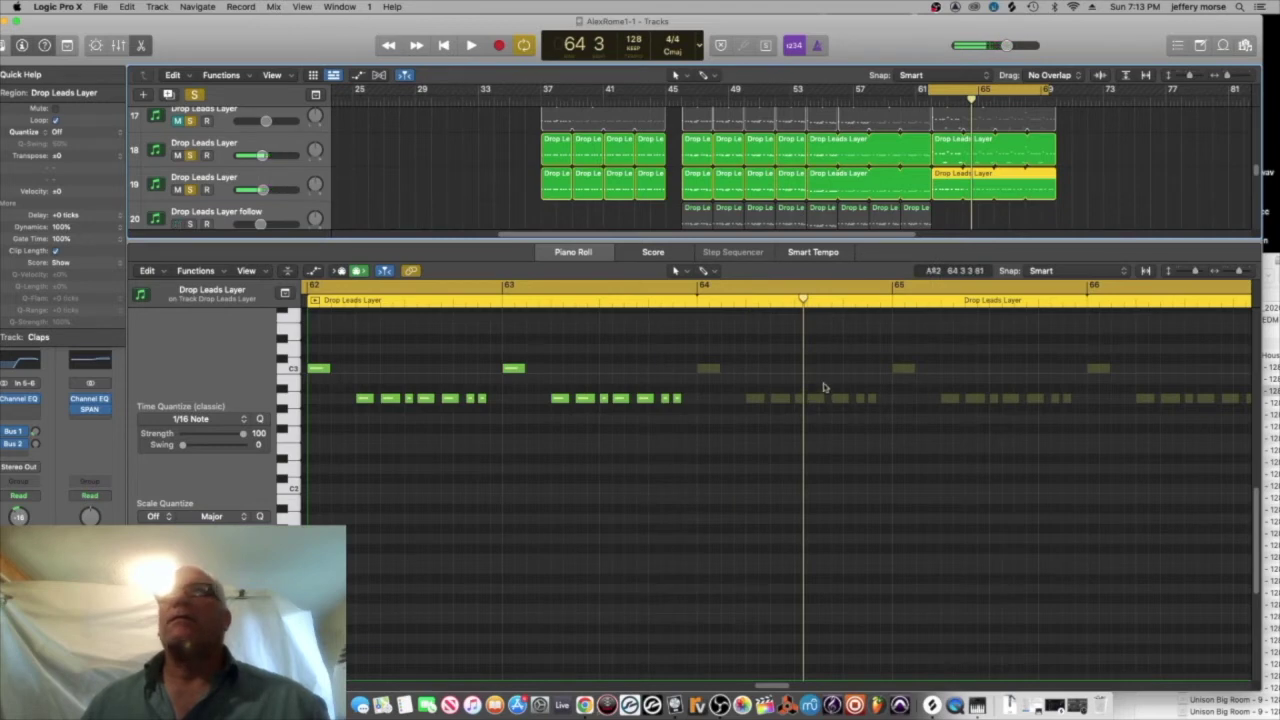
- Delete the last short A2 note of bar 63 in track 19's region and audition the change
key(space)
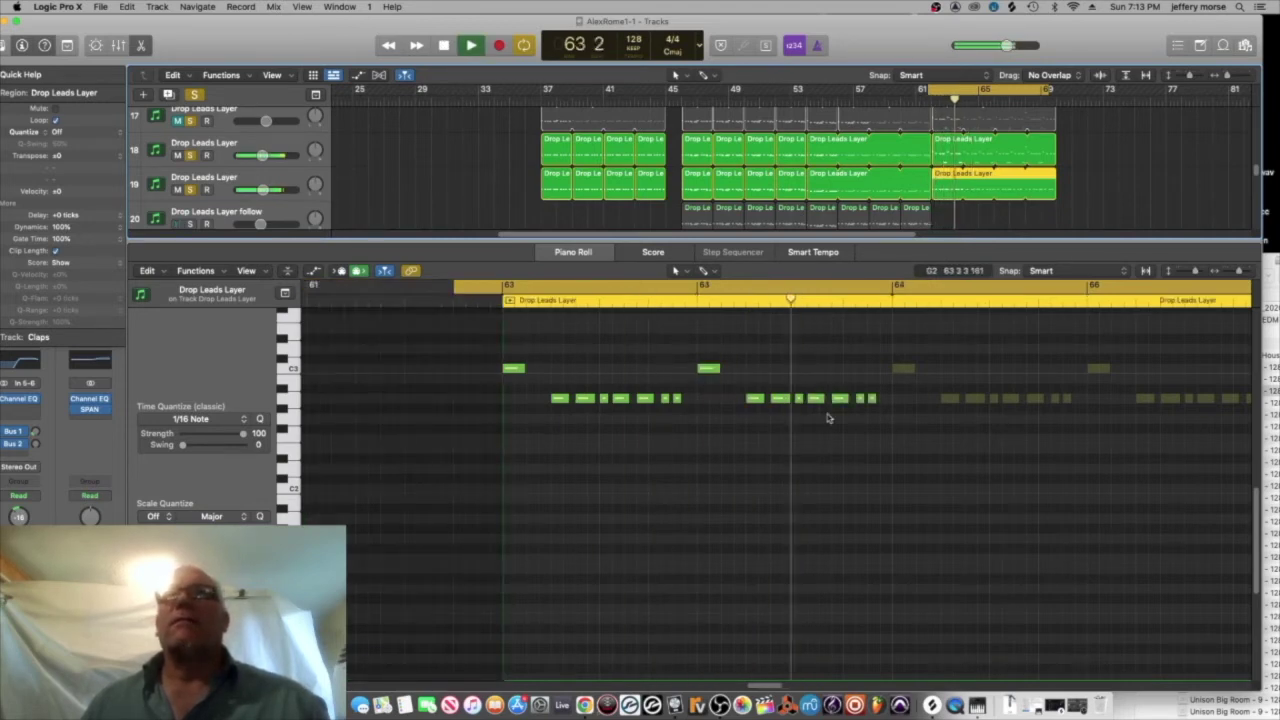
key(space)
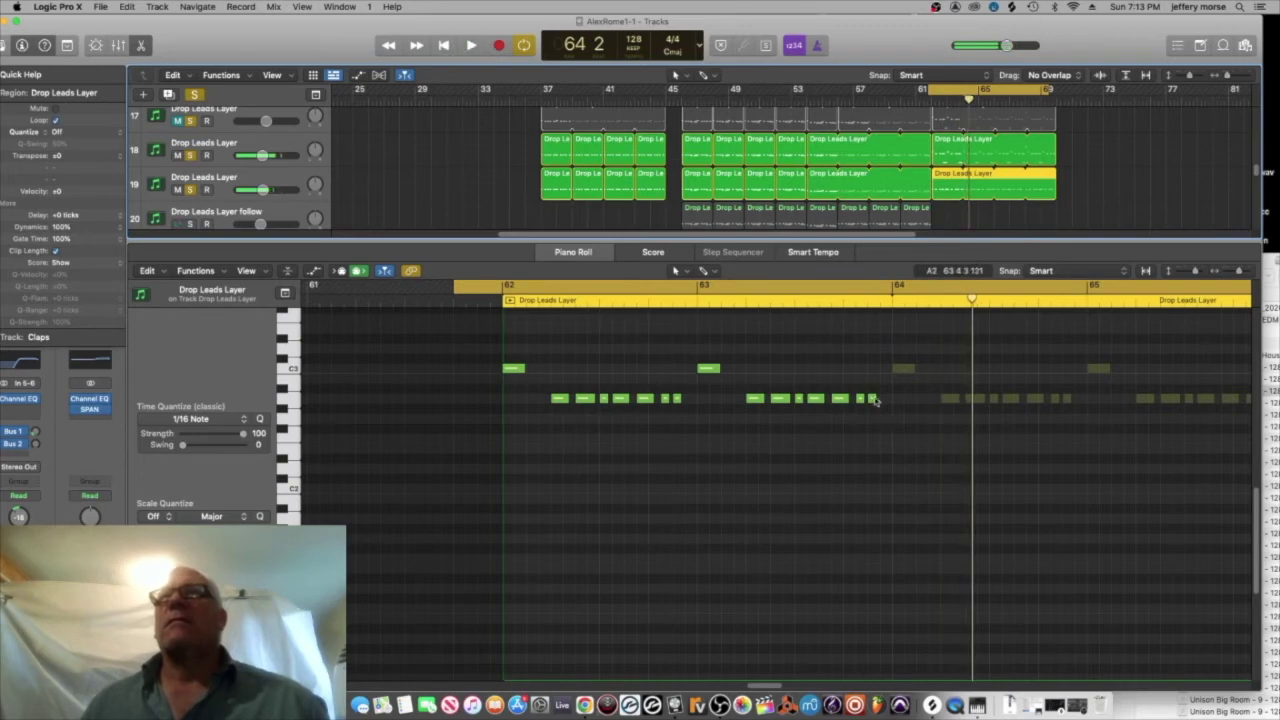
click(872, 400)
key(space)
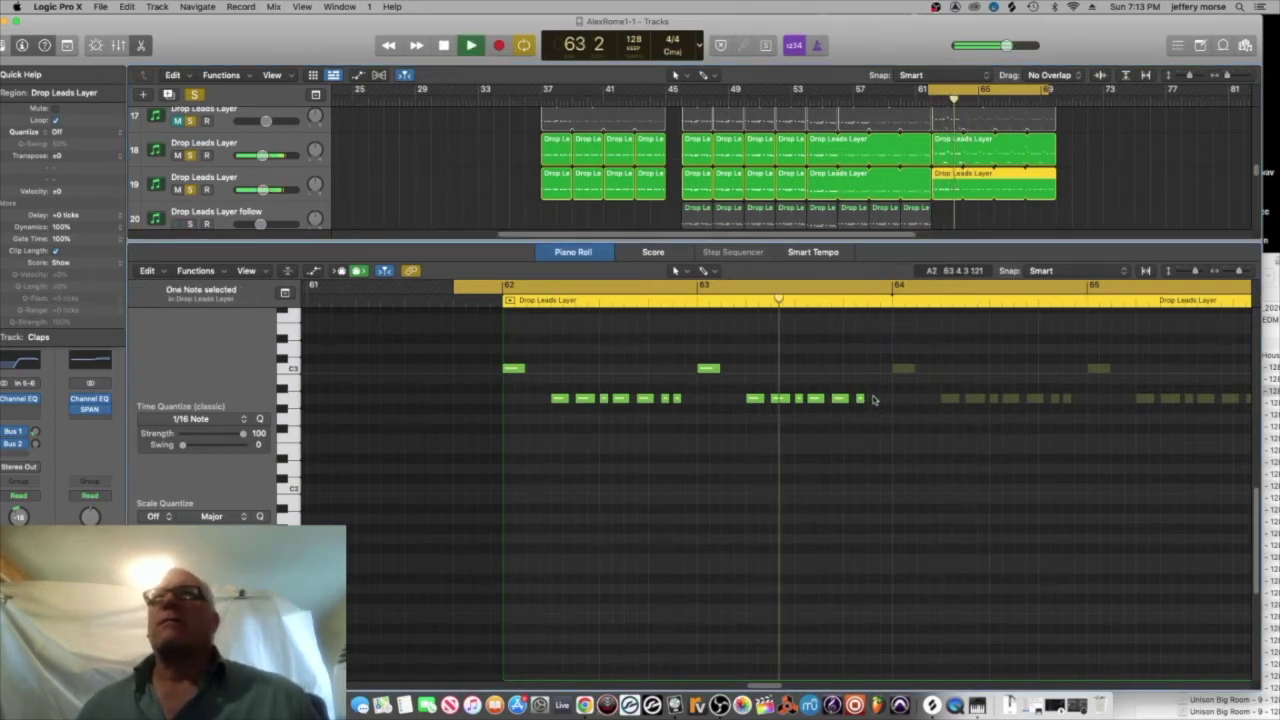
key(space)
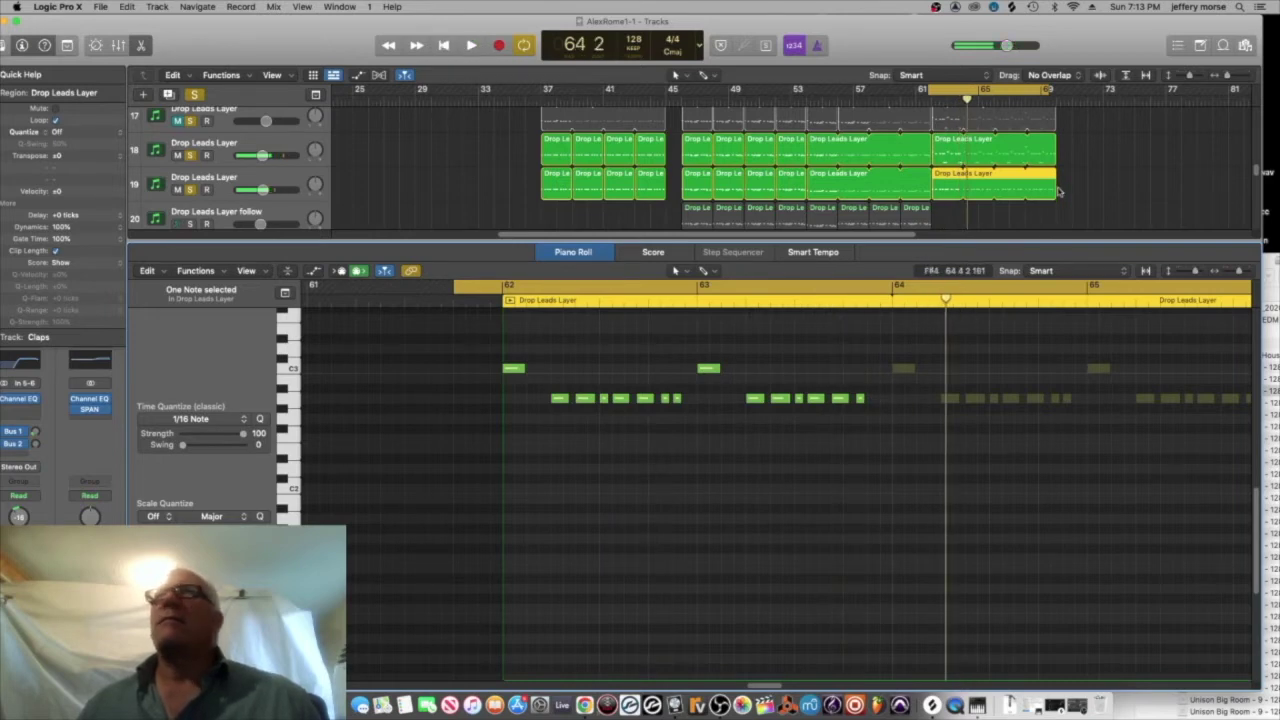
- Turn track 19's long looped region into four two-bar regions from bar 62 to bar 70 and play the first
drag(1057, 177, 986, 179)
drag(988, 179, 1020, 180)
drag(1017, 179, 1048, 179)
click(953, 178)
key(space)
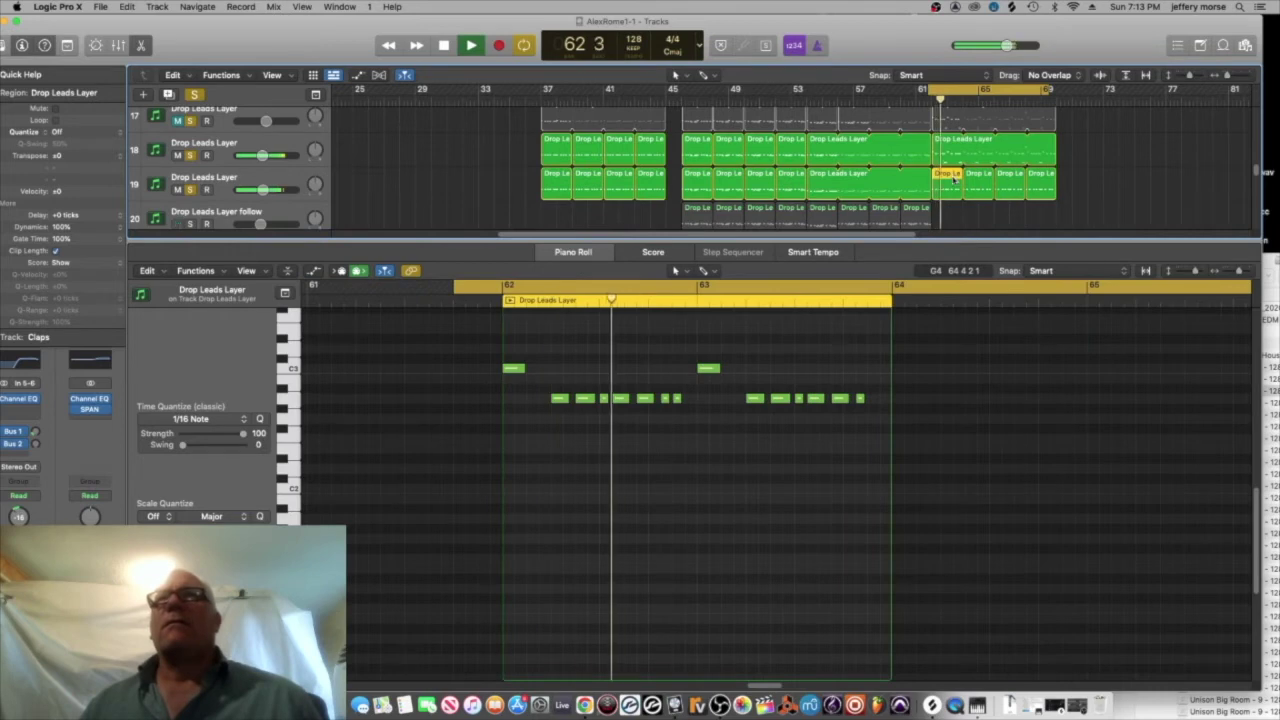
key(space)
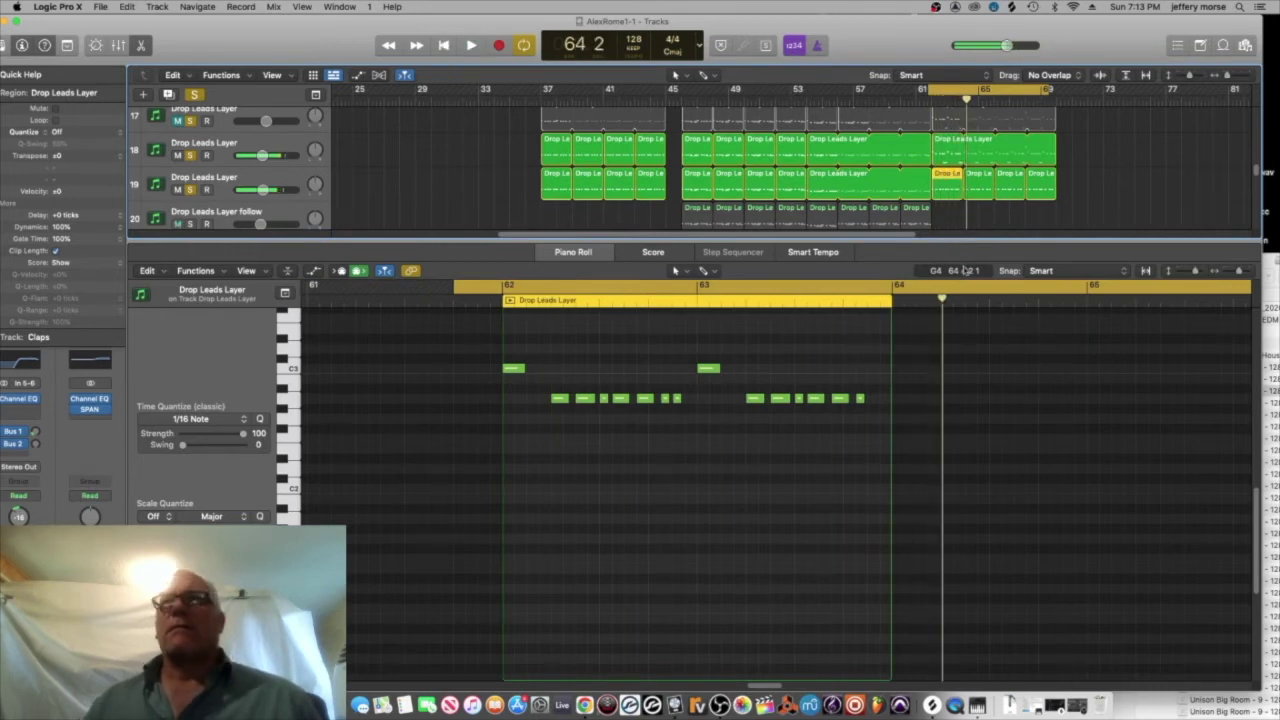
- Trim the start of the high A3 note at the end of bar 63 in track 18's looped region and audition it
click(941, 150)
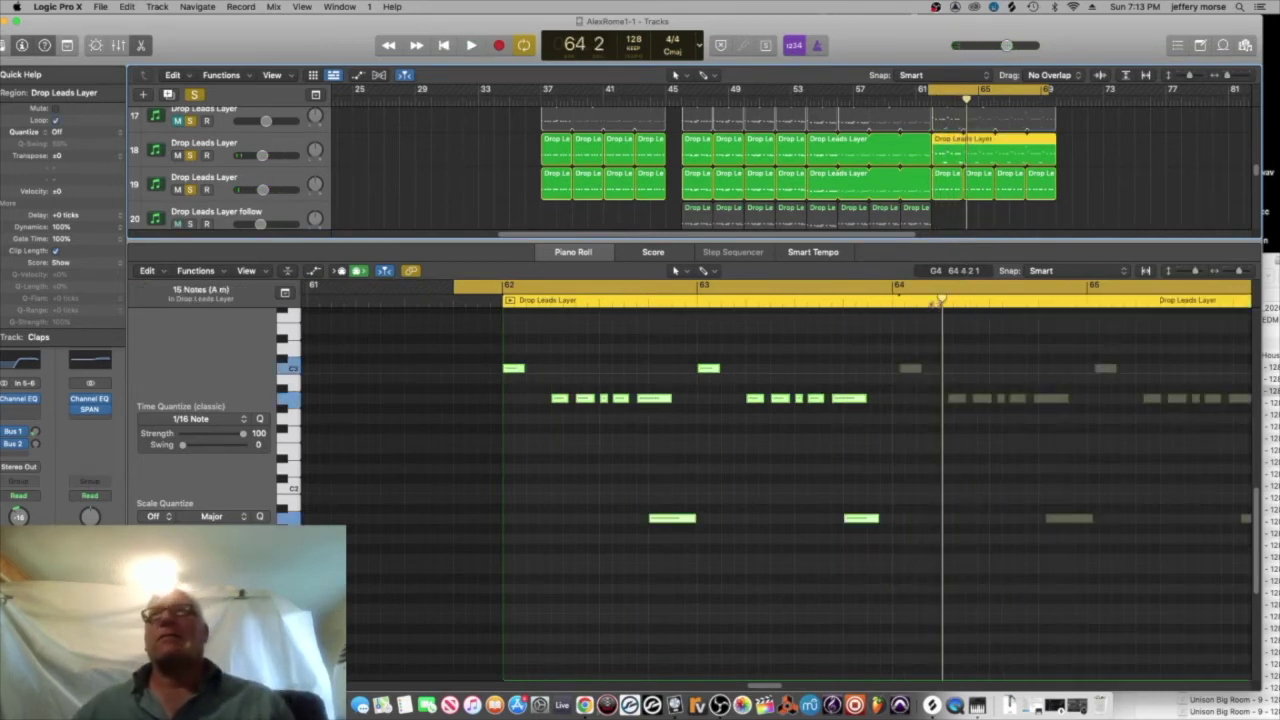
key(space)
scroll(935, 340, up, 5)
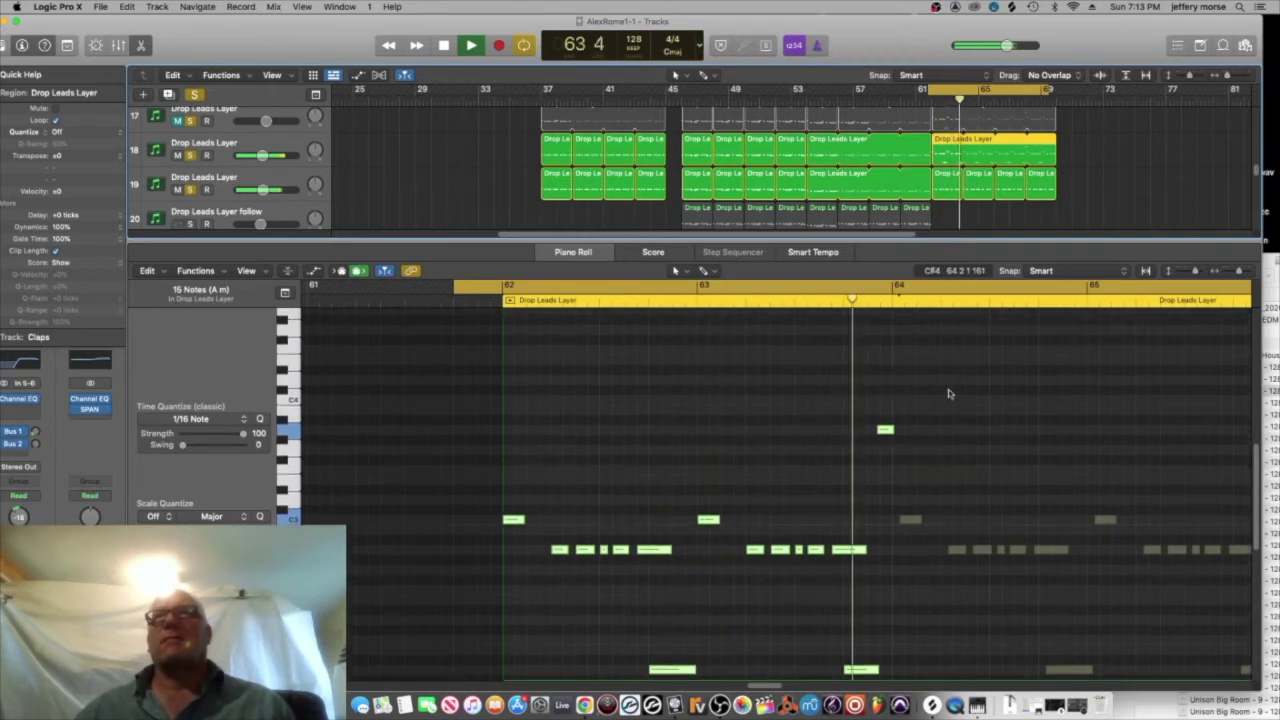
drag(878, 430, 888, 430)
key(space)
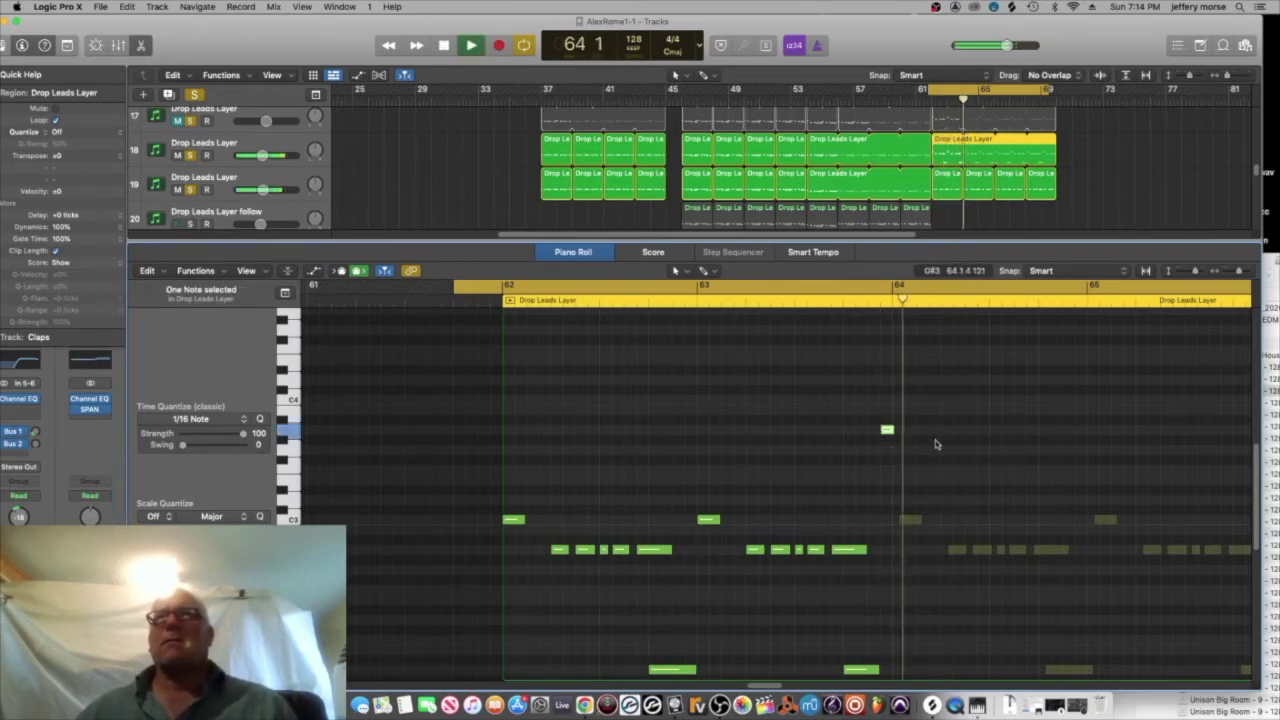
- Move the shortened A3 note slightly earlier at the end of bar 63 and play the section again
key(space)
drag(886, 431, 884, 432)
key(space)
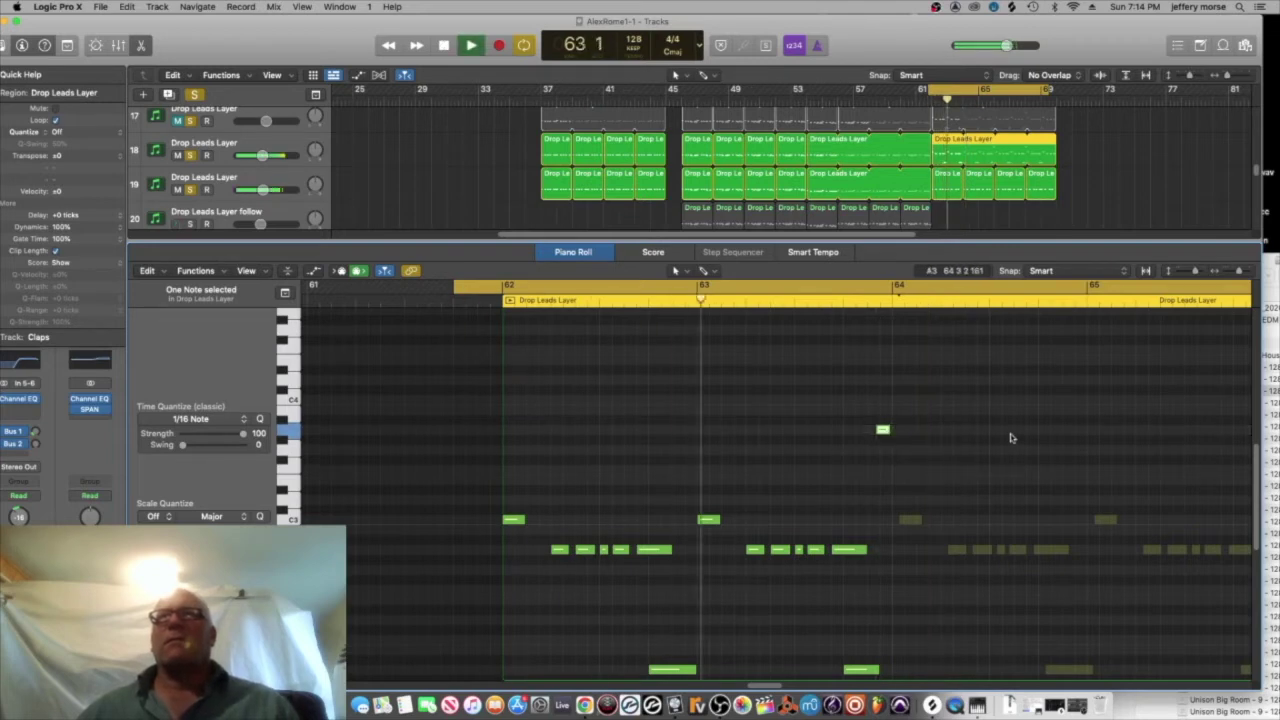
key(space)
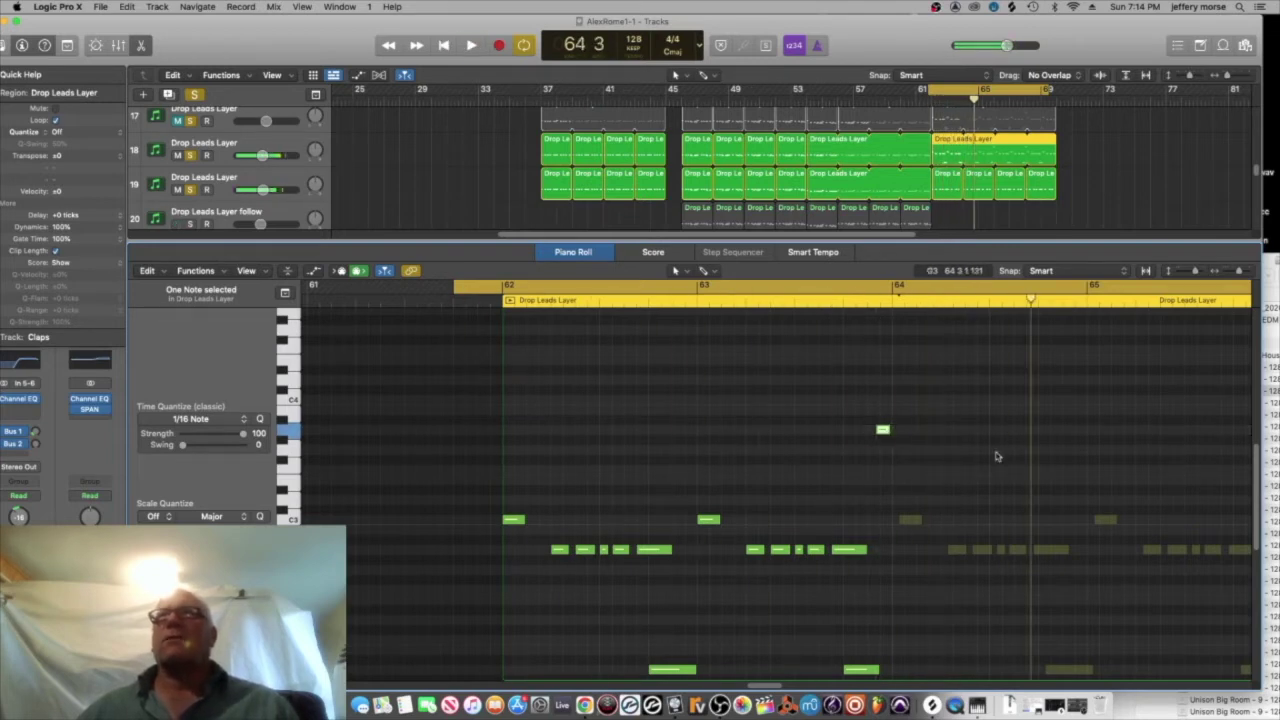
- Turn track 18's long looped region into four two-bar regions from bar 62 to bar 70, then play and select the first
drag(1058, 158, 983, 148)
click(955, 100)
drag(980, 147, 1040, 144)
key(space)
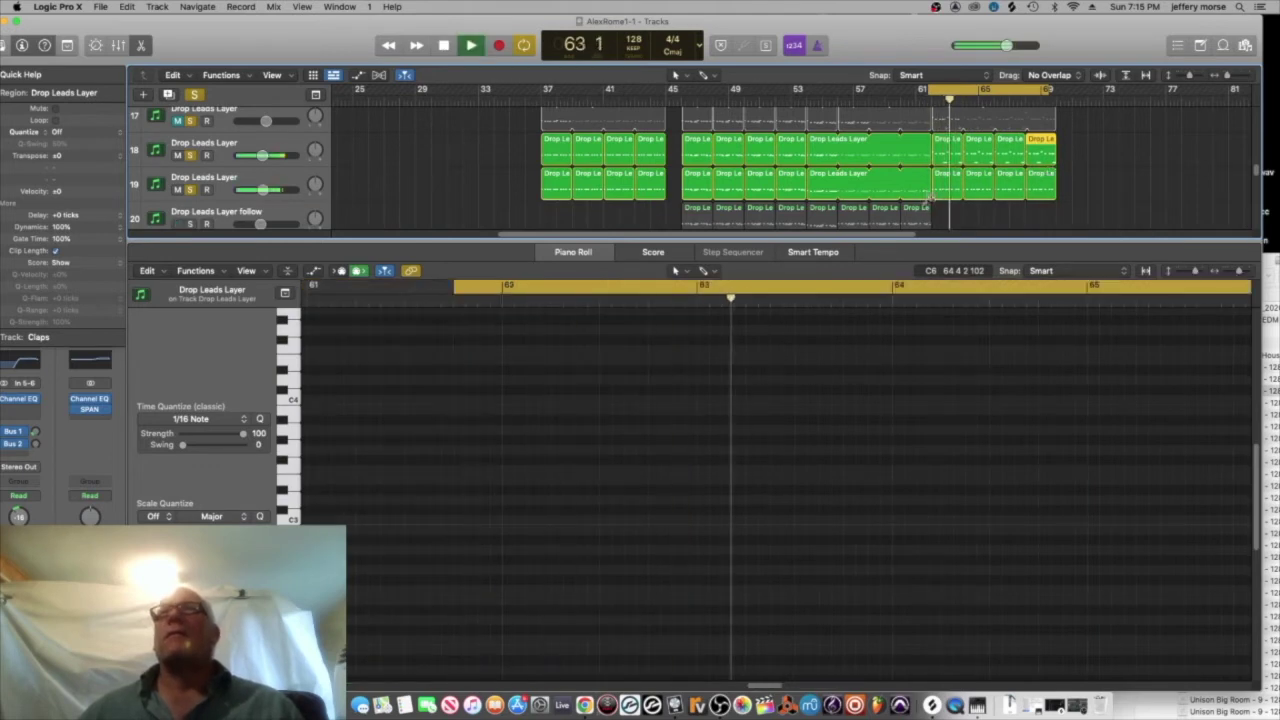
click(955, 140)
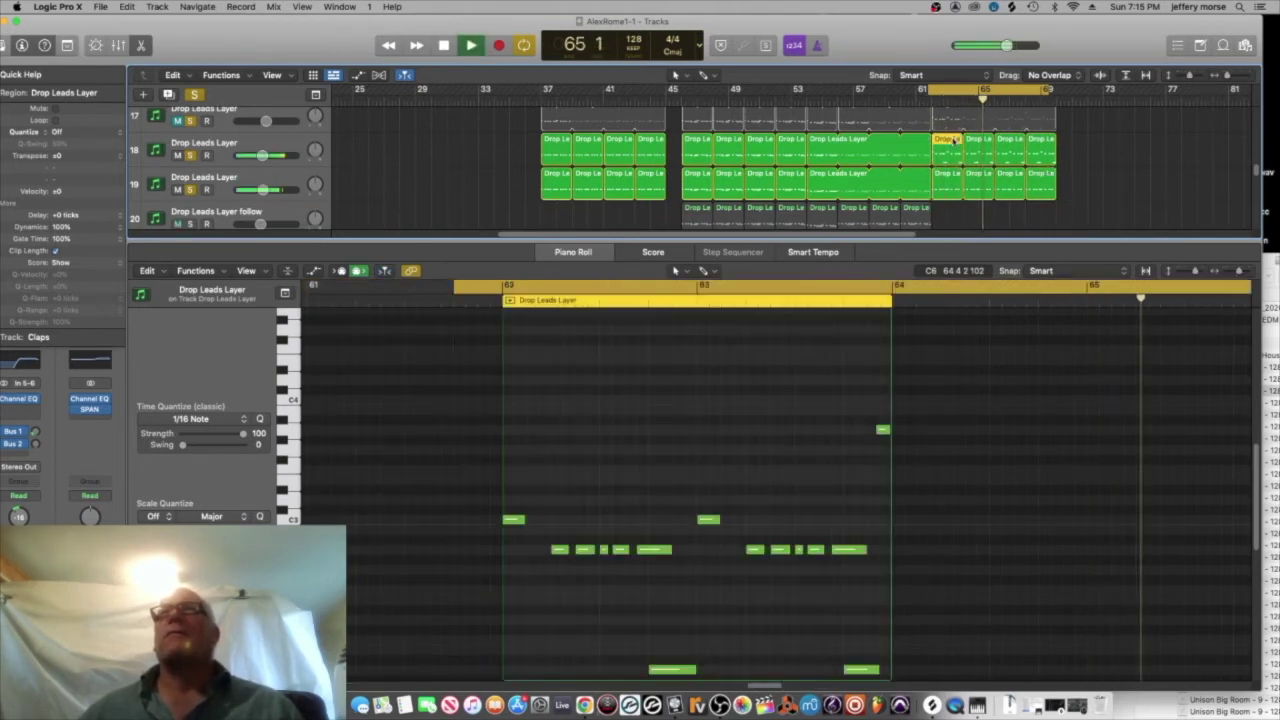
- Move the closing A3 note in track 18's region at bar 62 slightly earlier and play back the passage
click(883, 432)
key(space)
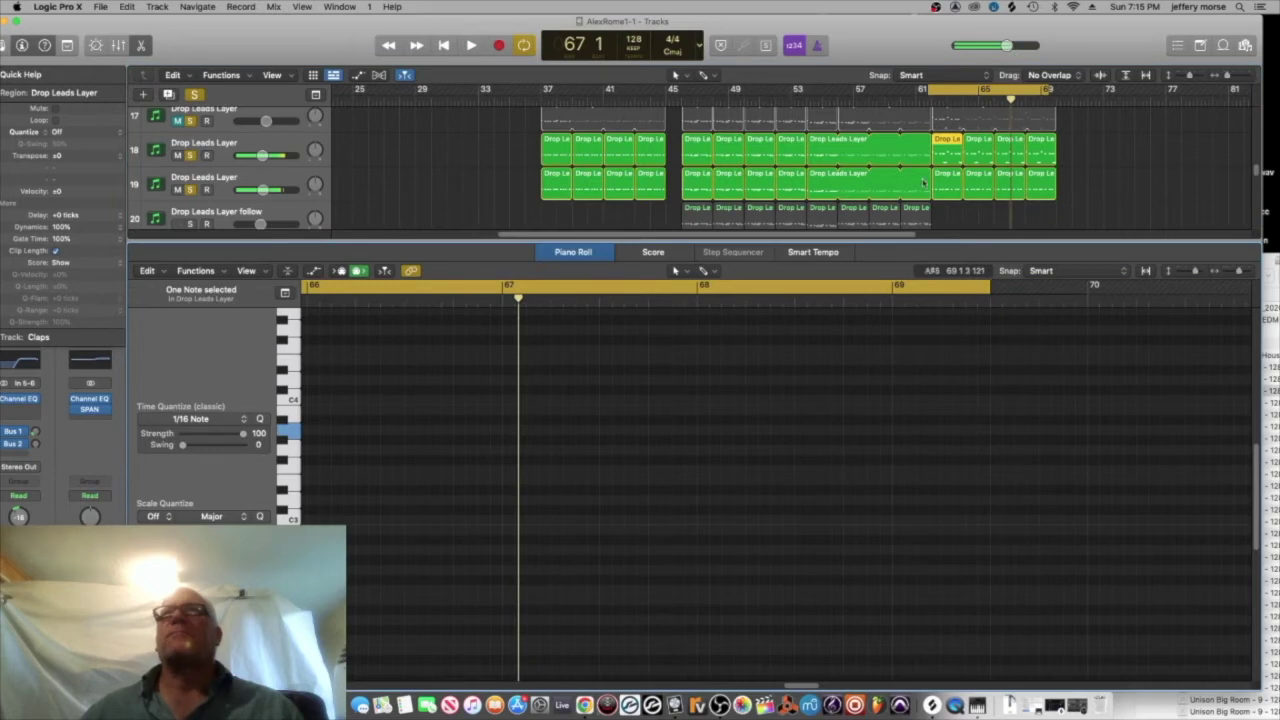
click(950, 140)
key(comma)
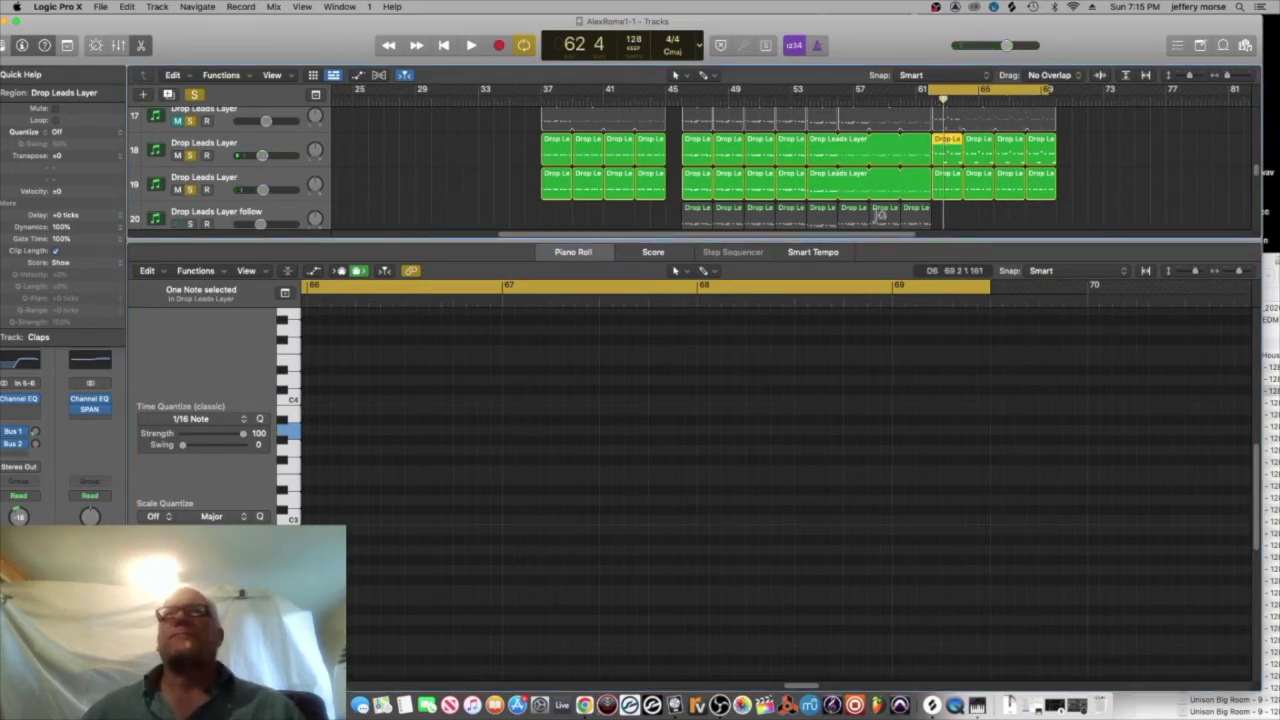
drag(801, 686, 763, 687)
drag(910, 431, 903, 433)
key(space)
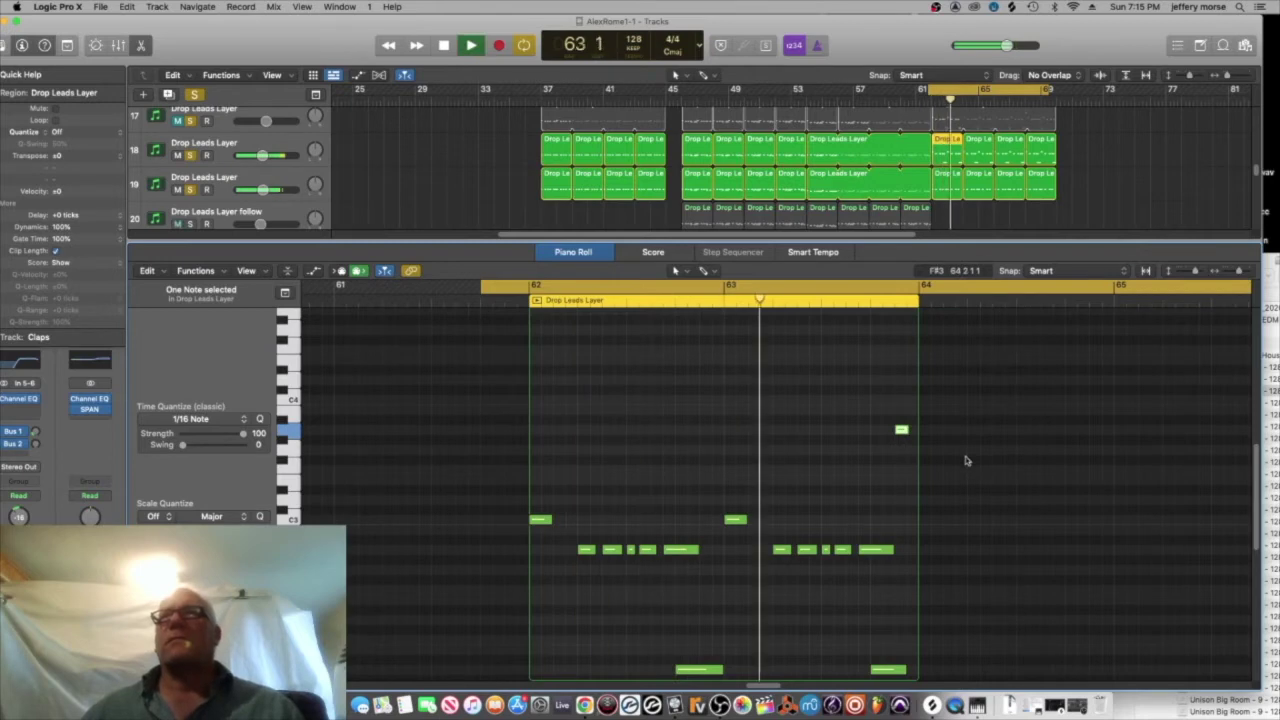
key(space)
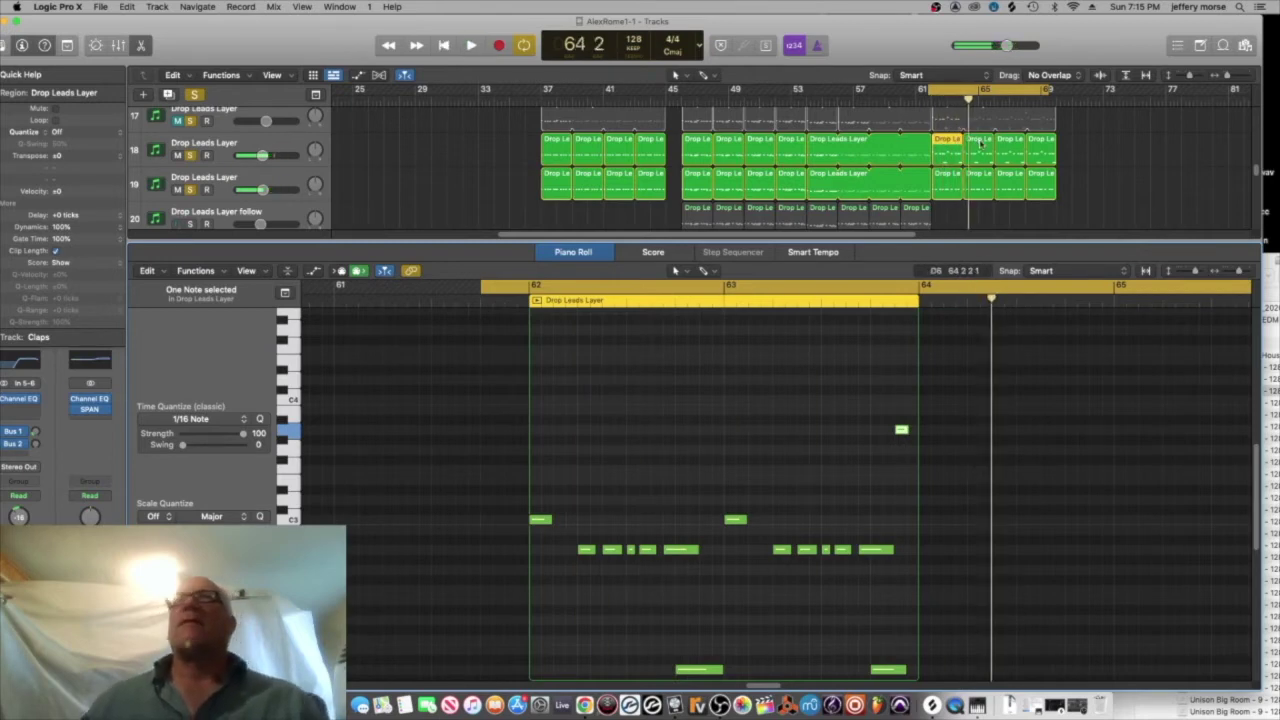
- Move the closing A3 note slightly earlier in track 18's regions at bars 64, 66 and 68
click(981, 143)
drag(691, 431, 681, 432)
click(1010, 142)
drag(1079, 431, 1068, 433)
click(1041, 142)
drag(690, 431, 681, 431)
- Shift the opening C3 note of track 18's region at bar 62 slightly later
click(946, 142)
click(452, 297)
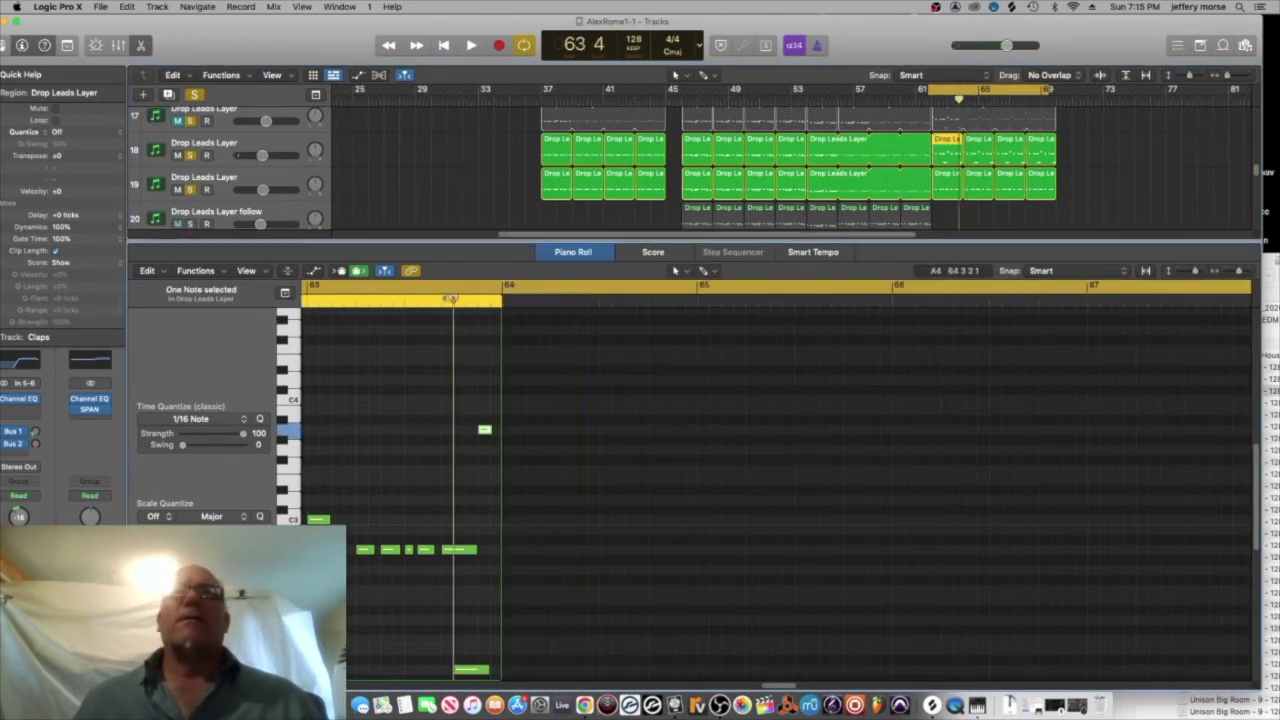
drag(785, 687, 759, 690)
drag(823, 520, 839, 520)
- Try shifting the opening C3 note slightly later in track 18's regions at bars 64, 66 and 68, and play back
click(973, 141)
key(space)
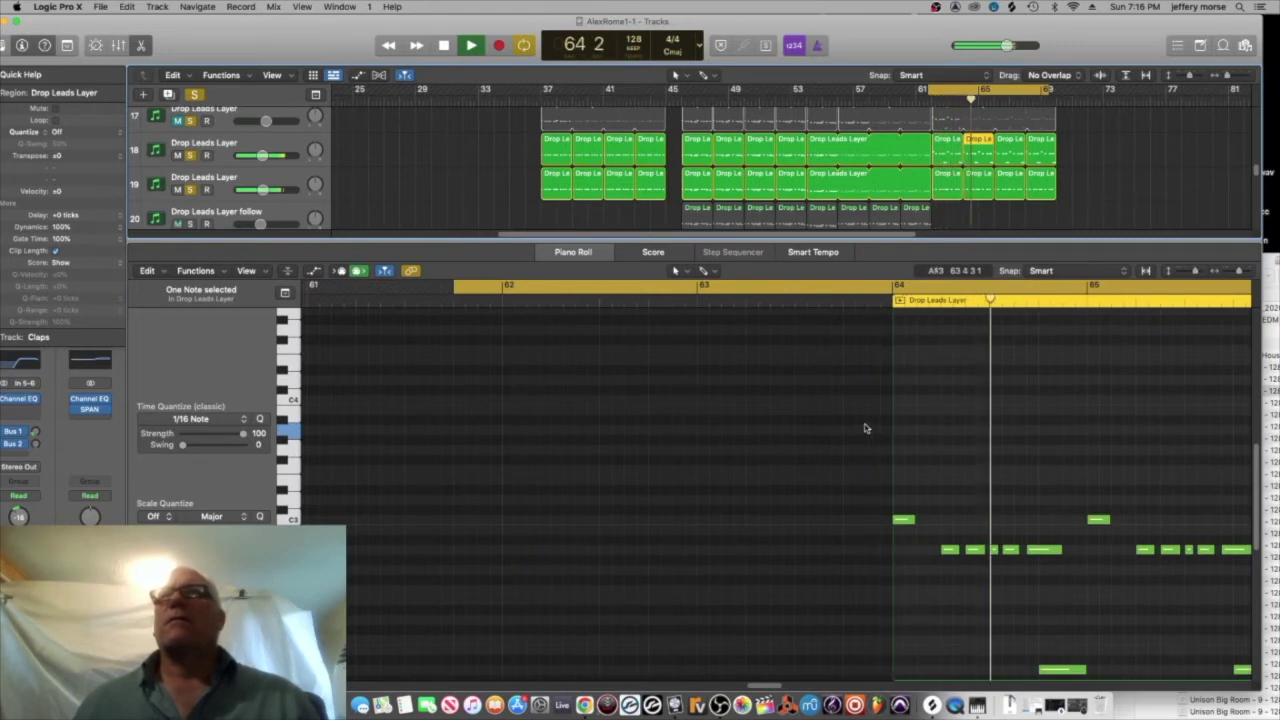
key(space)
drag(902, 522, 918, 520)
click(1008, 141)
drag(316, 520, 317, 521)
scroll(316, 520, left, 8)
drag(763, 520, 779, 520)
click(1040, 141)
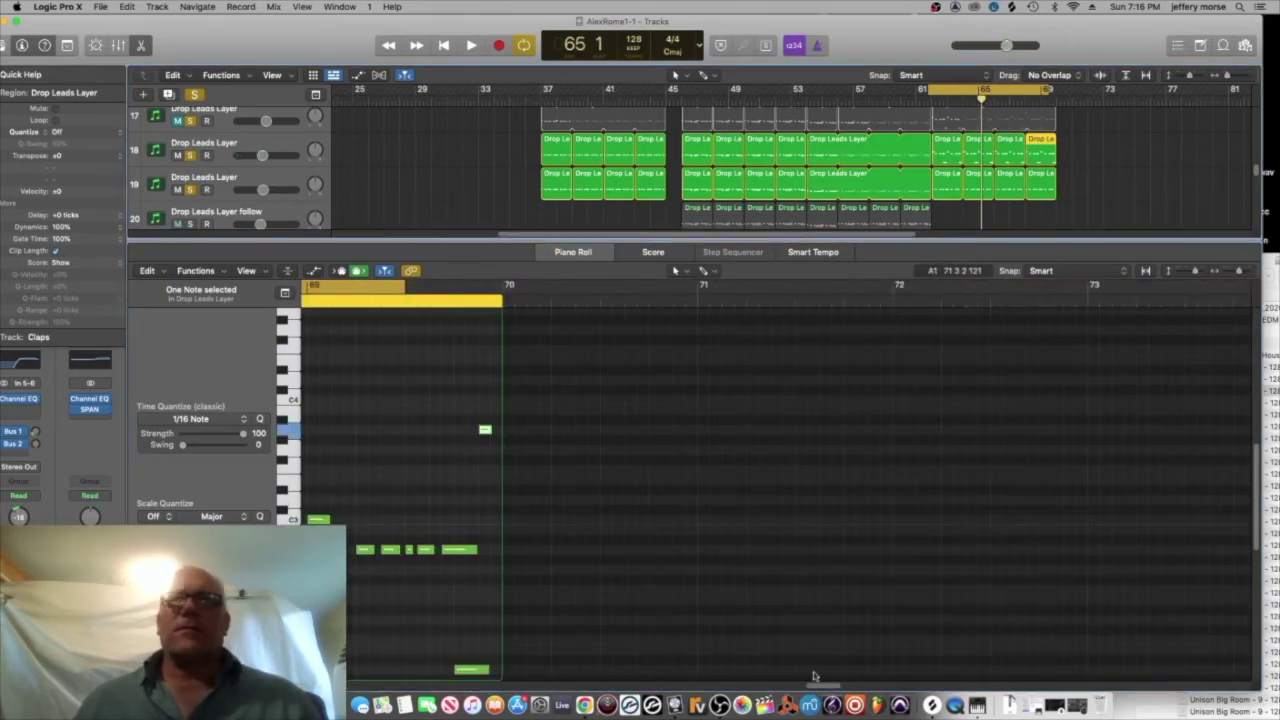
drag(814, 685, 790, 685)
key(space)
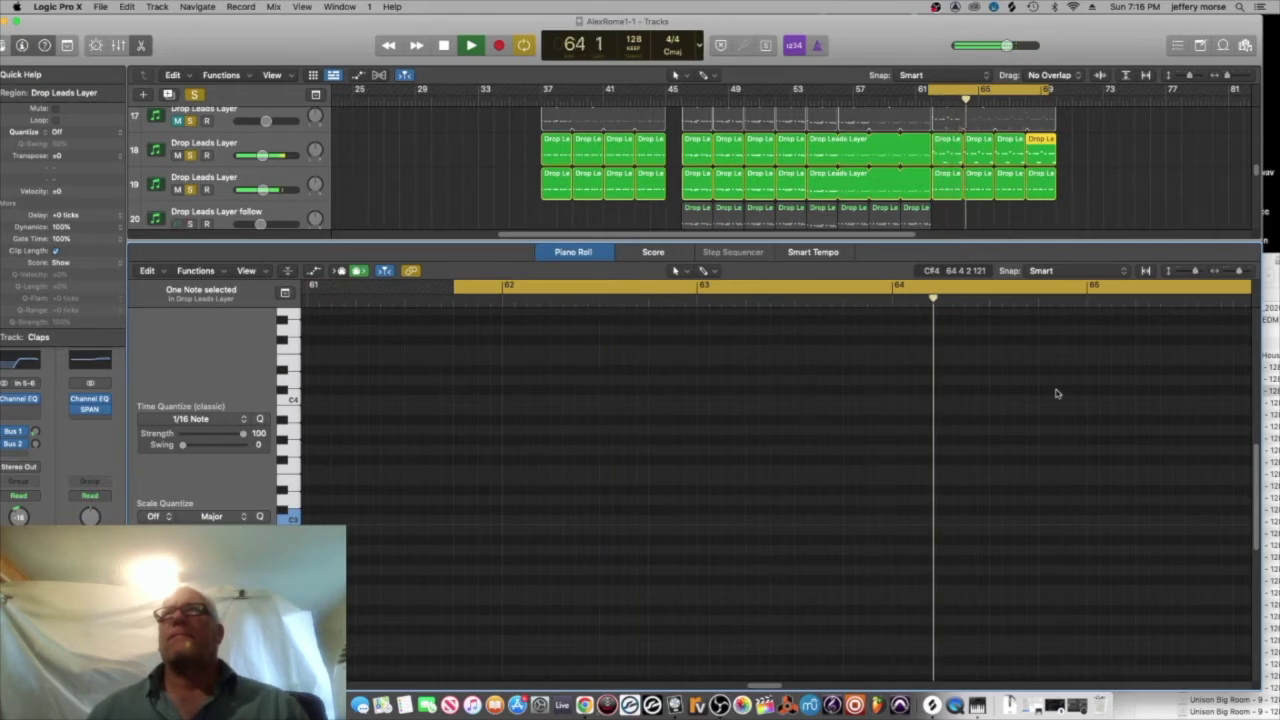
key(space)
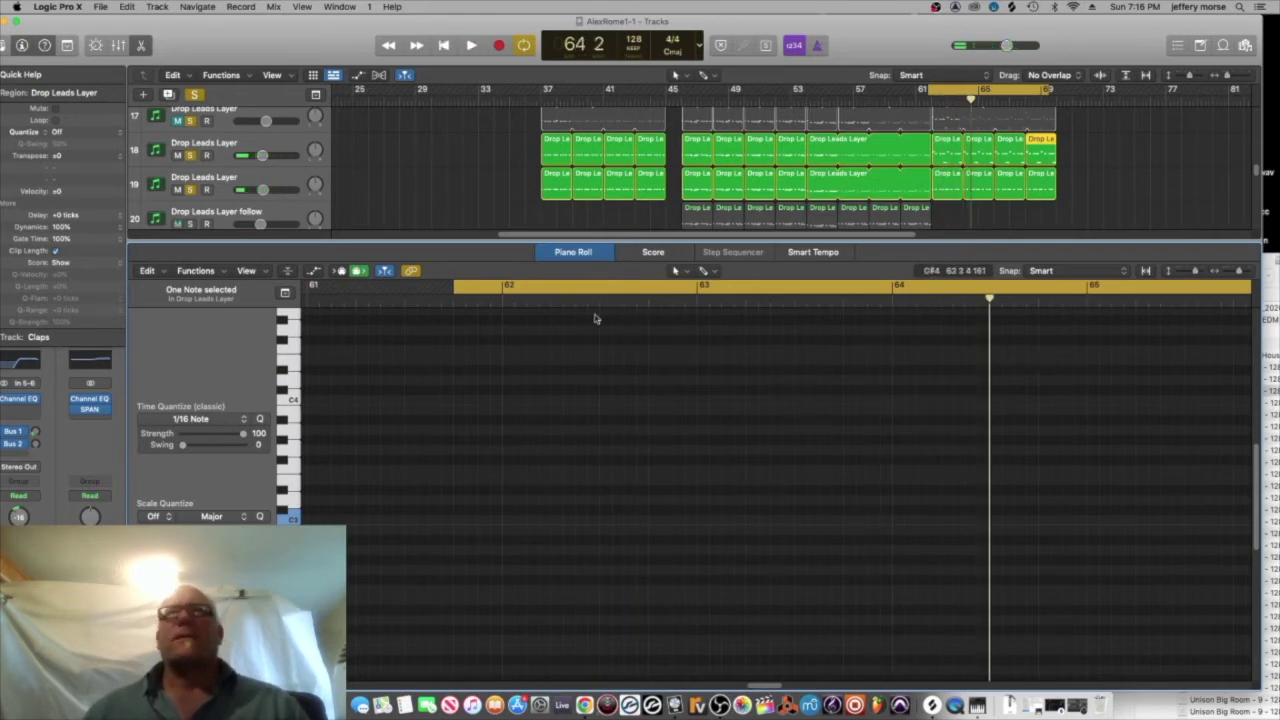
- Return the opening C3 note of track 18's second two-bar region to the start of bar 64 and audition it
click(972, 140)
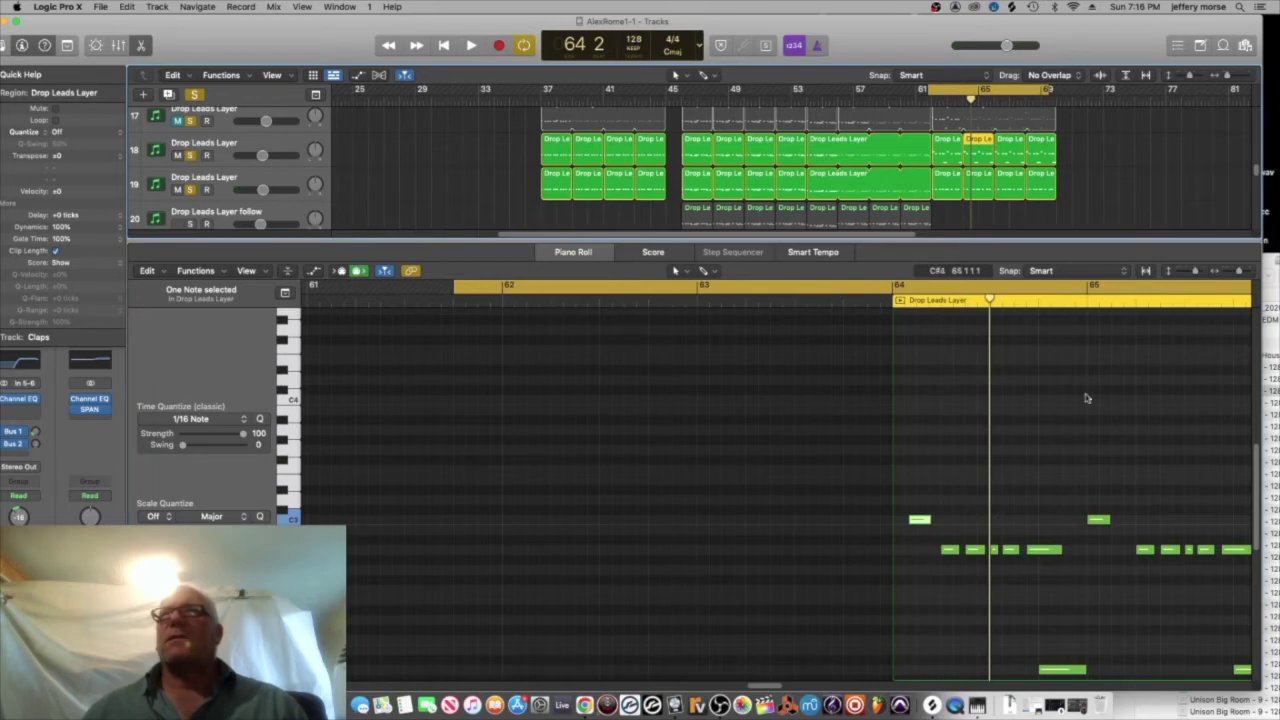
drag(918, 520, 914, 520)
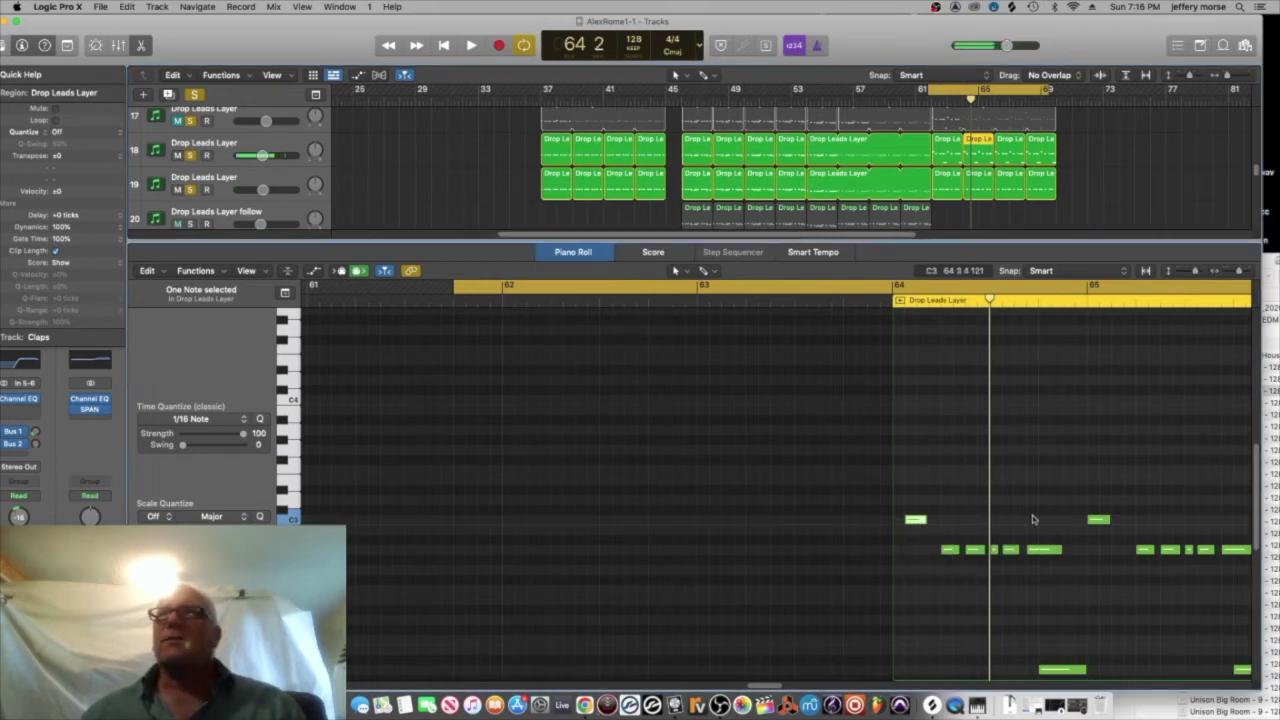
key(space)
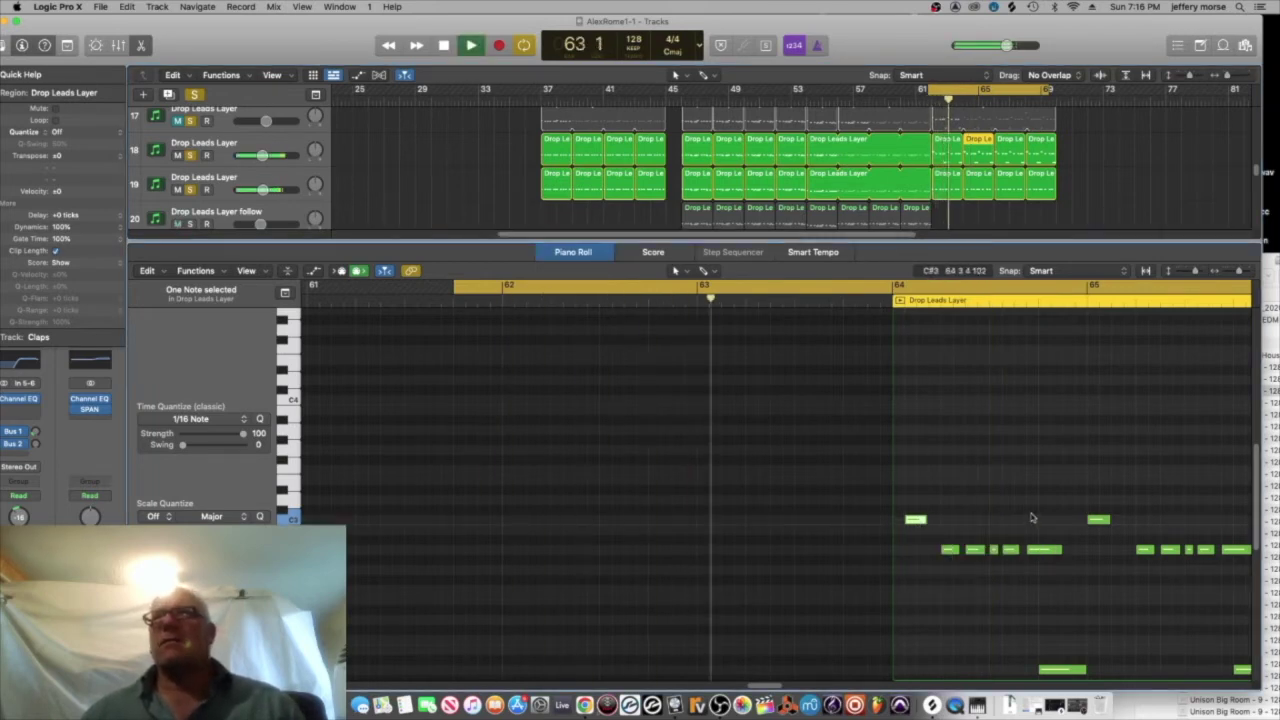
key(space)
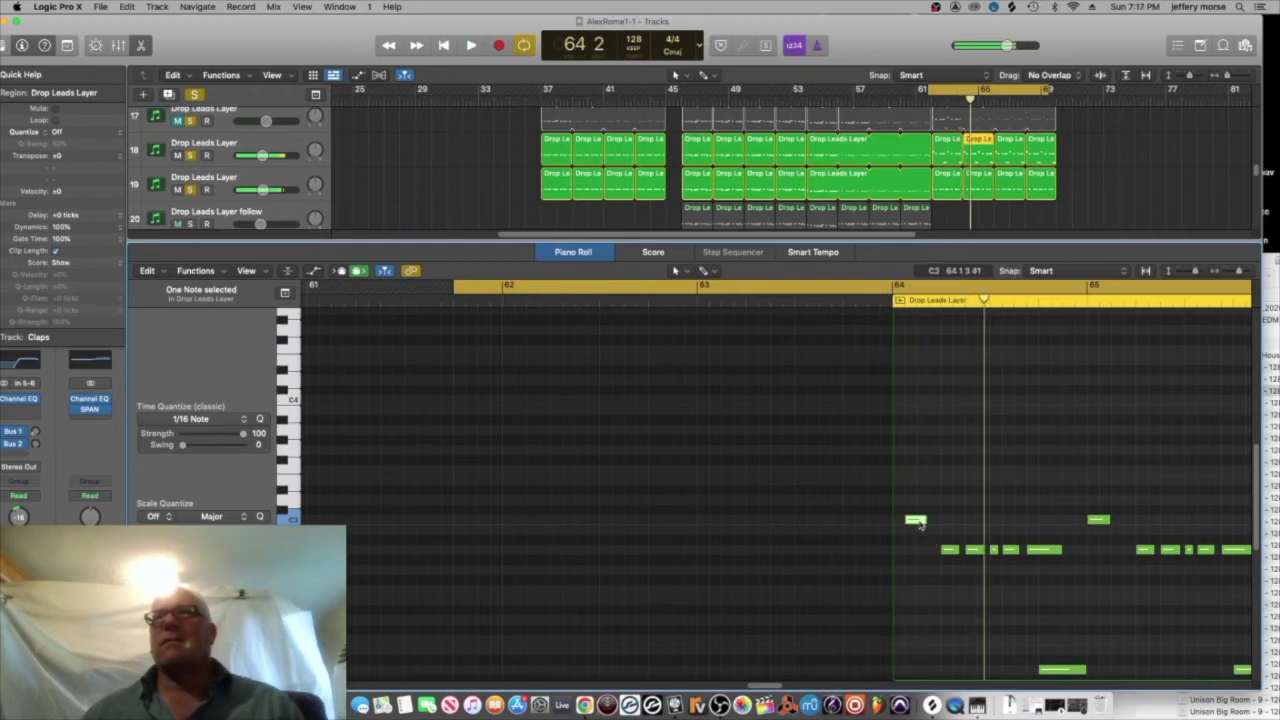
drag(916, 522, 903, 521)
key(space)
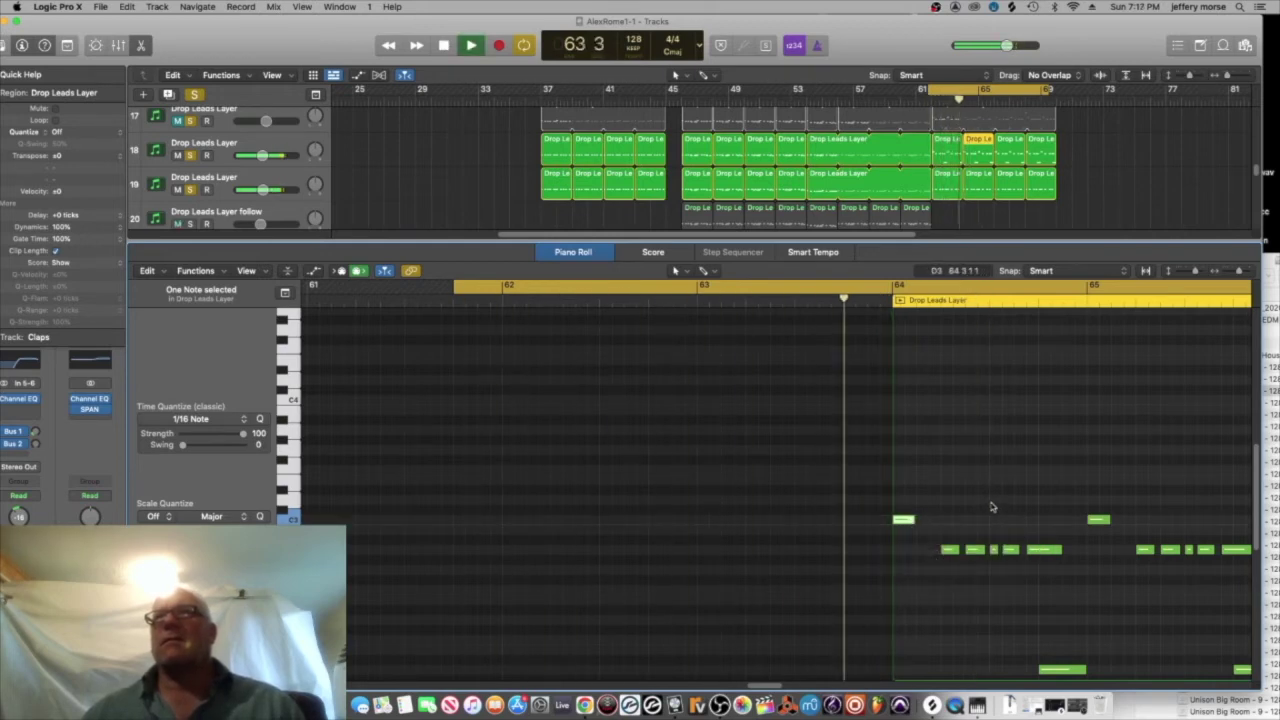
key(space)
key(space)
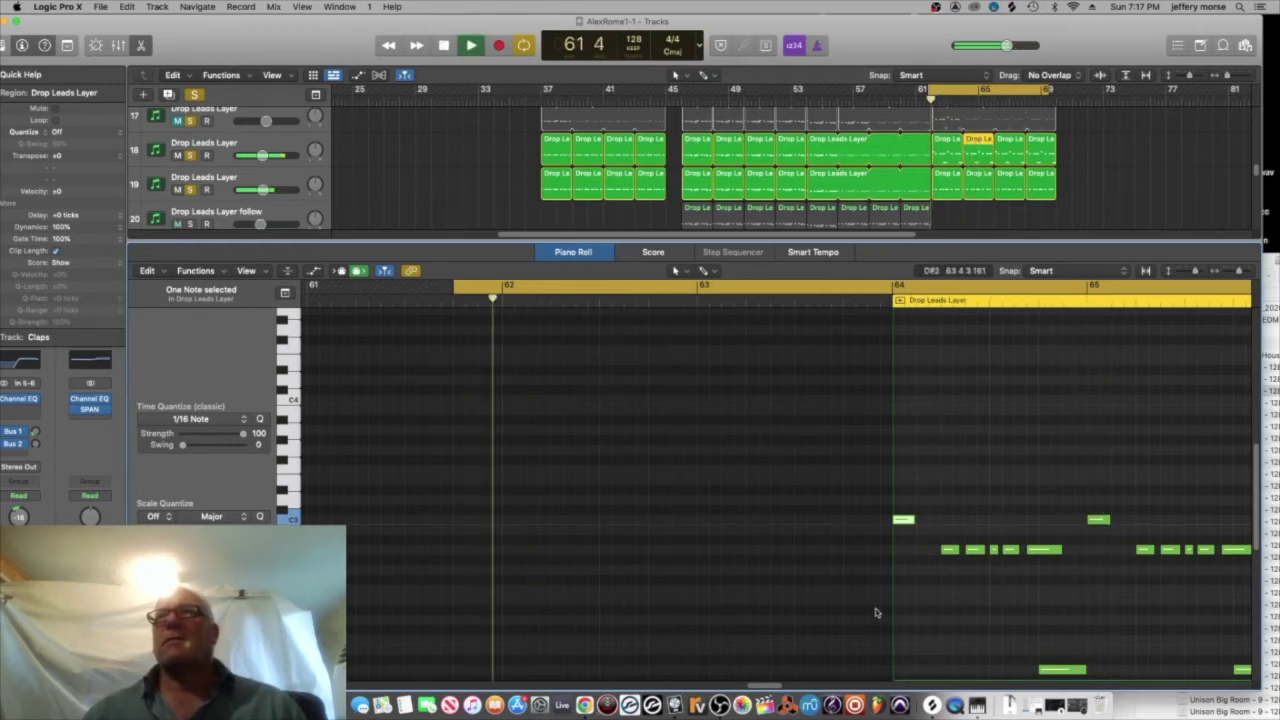
- Move the opening C3 note slightly earlier in track 18's bar 66 region, return the bar 68 region's to its bar start, and play back
click(1010, 142)
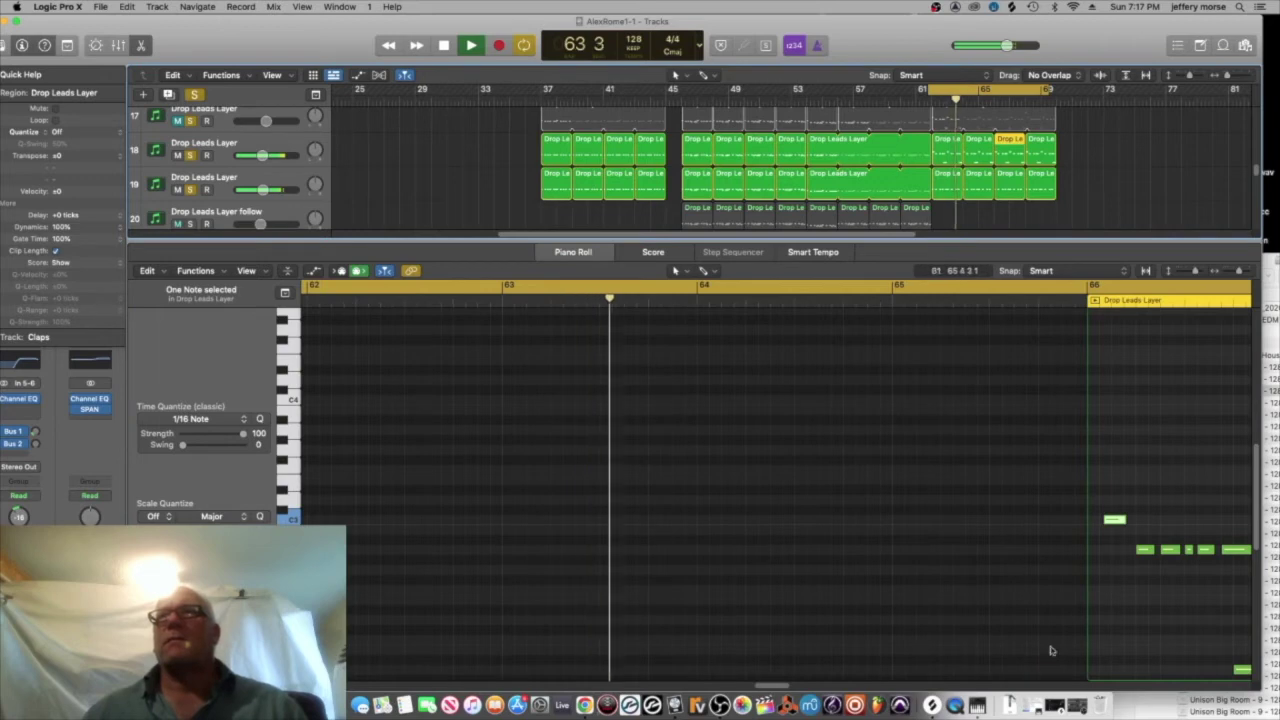
drag(774, 686, 800, 676)
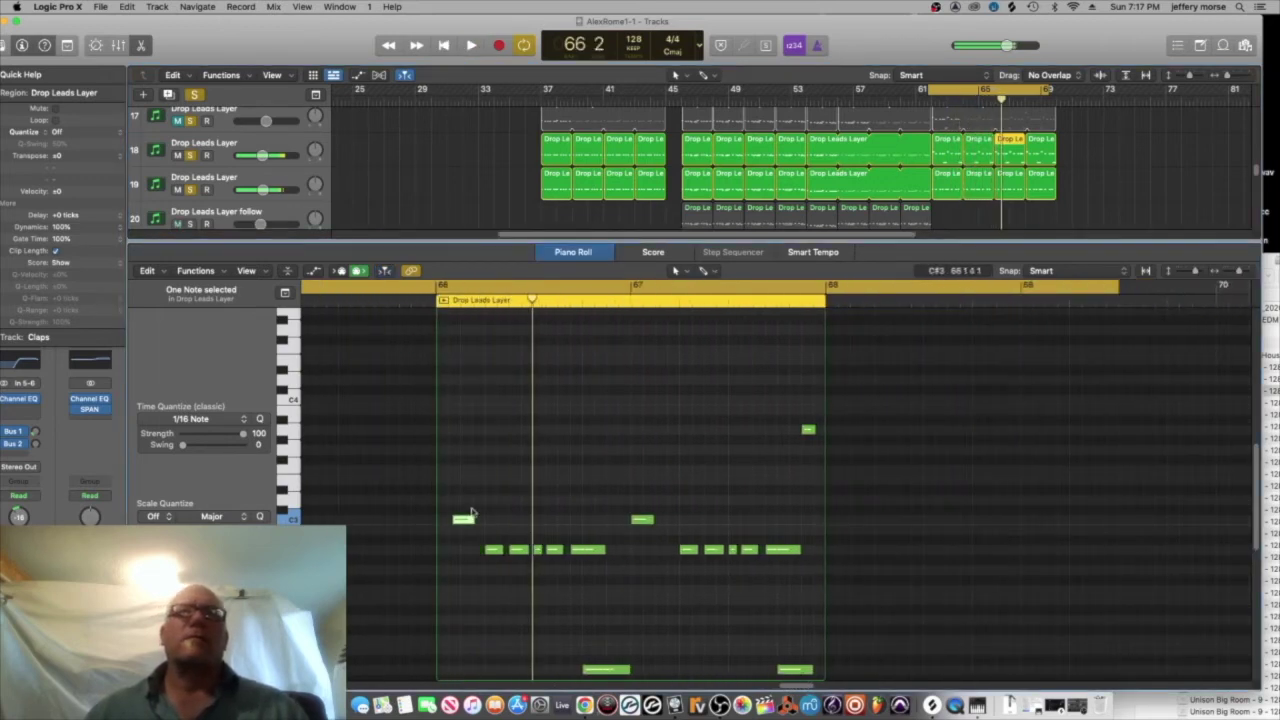
key(space)
key(space)
key(space)
click(1017, 140)
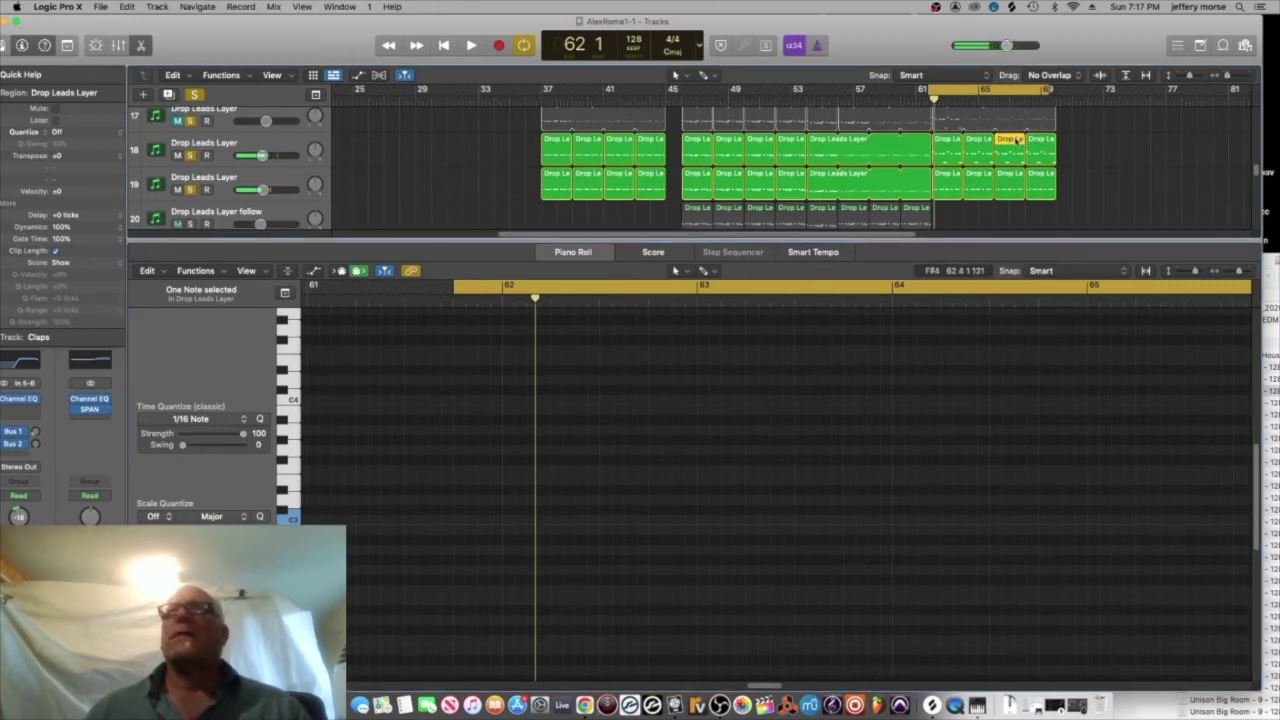
mouse_move(771, 686)
mouse_down()
mouse_move(760, 686)
mouse_move(840, 681)
mouse_move(791, 683)
mouse_up()
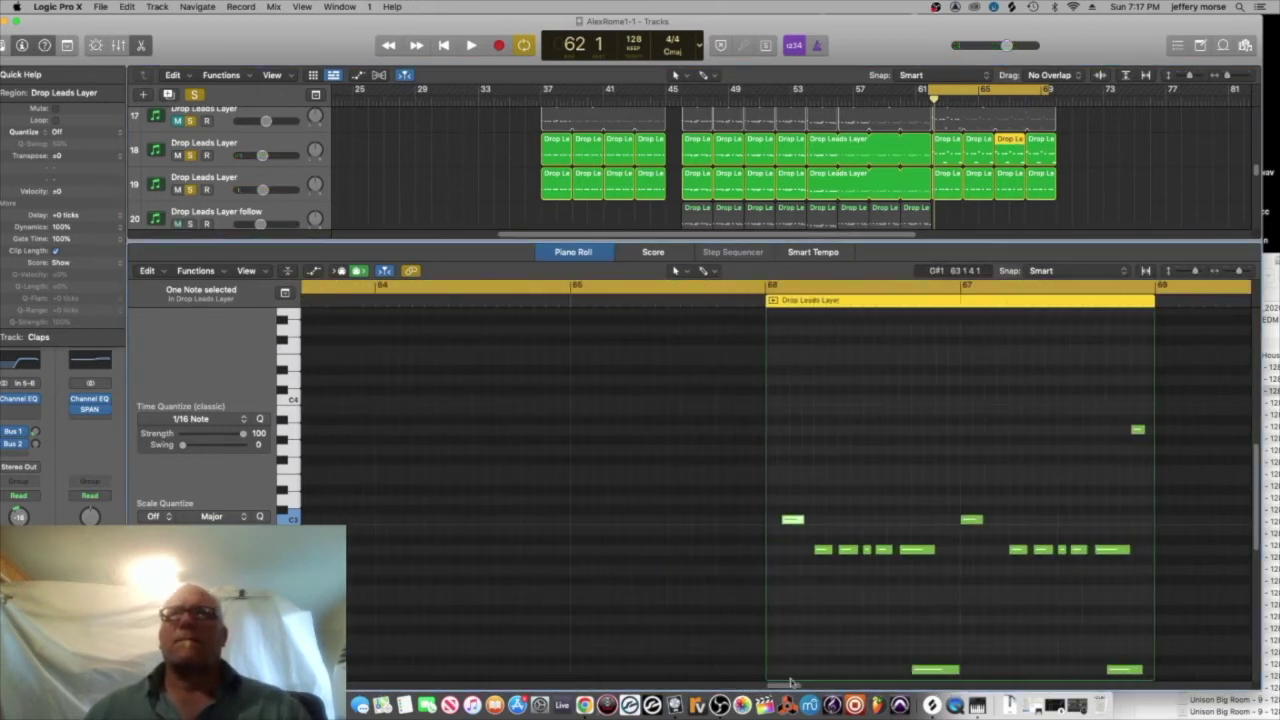
click(790, 521)
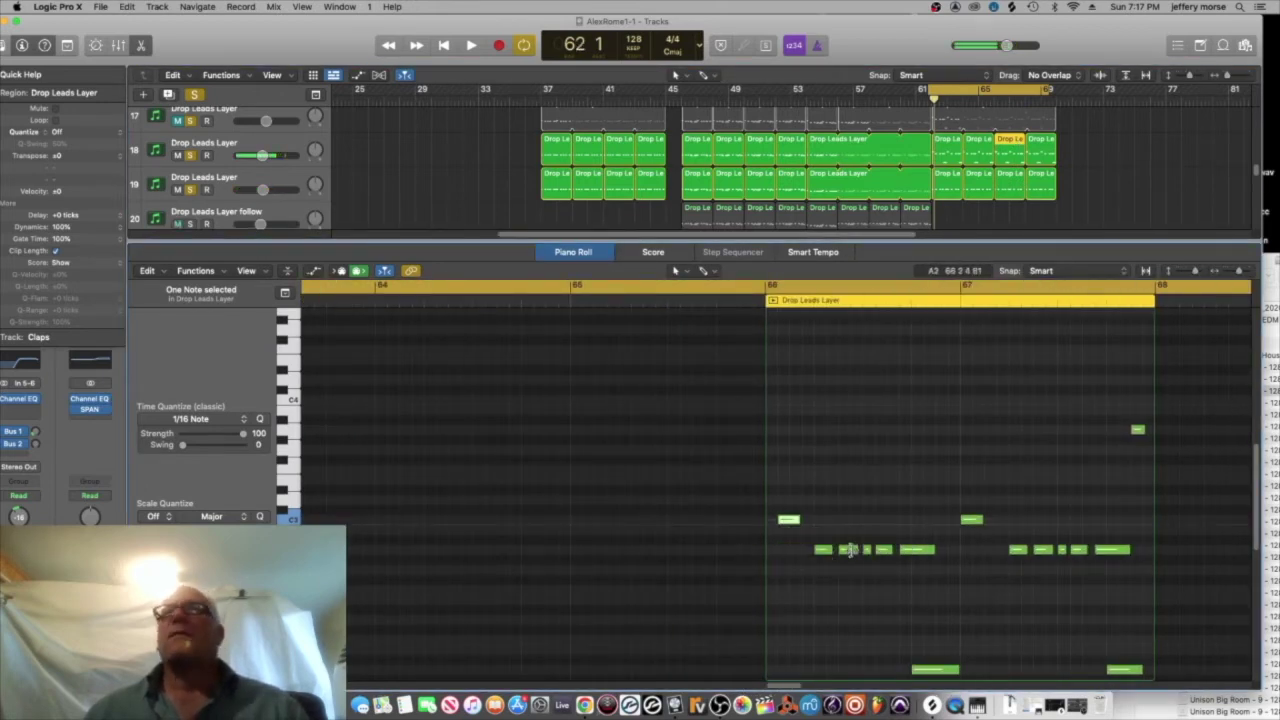
key(space)
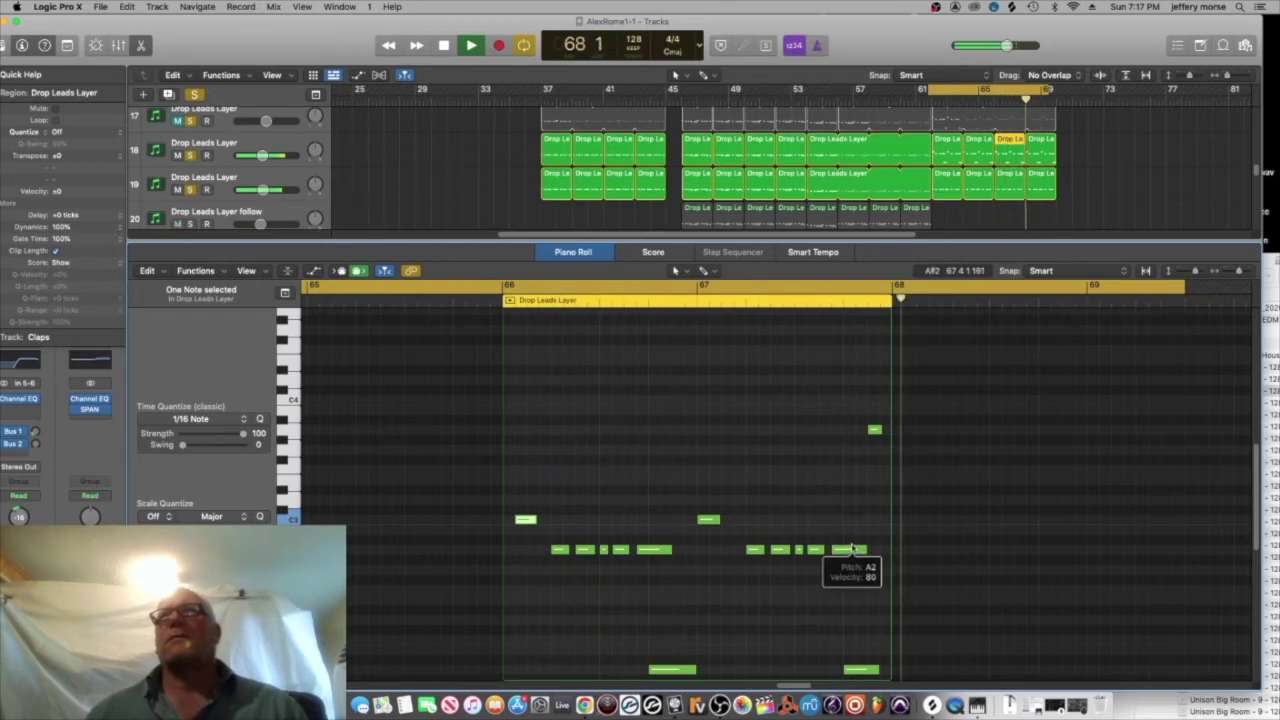
key(space)
click(1040, 140)
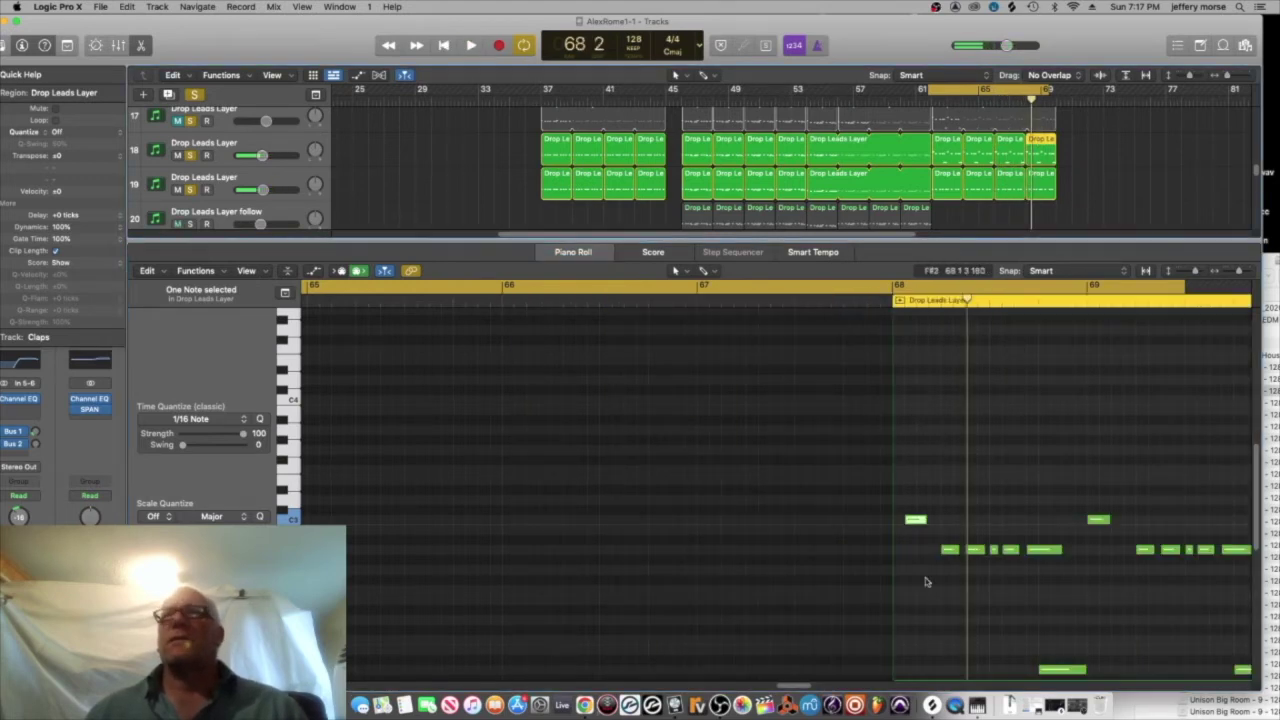
key(space)
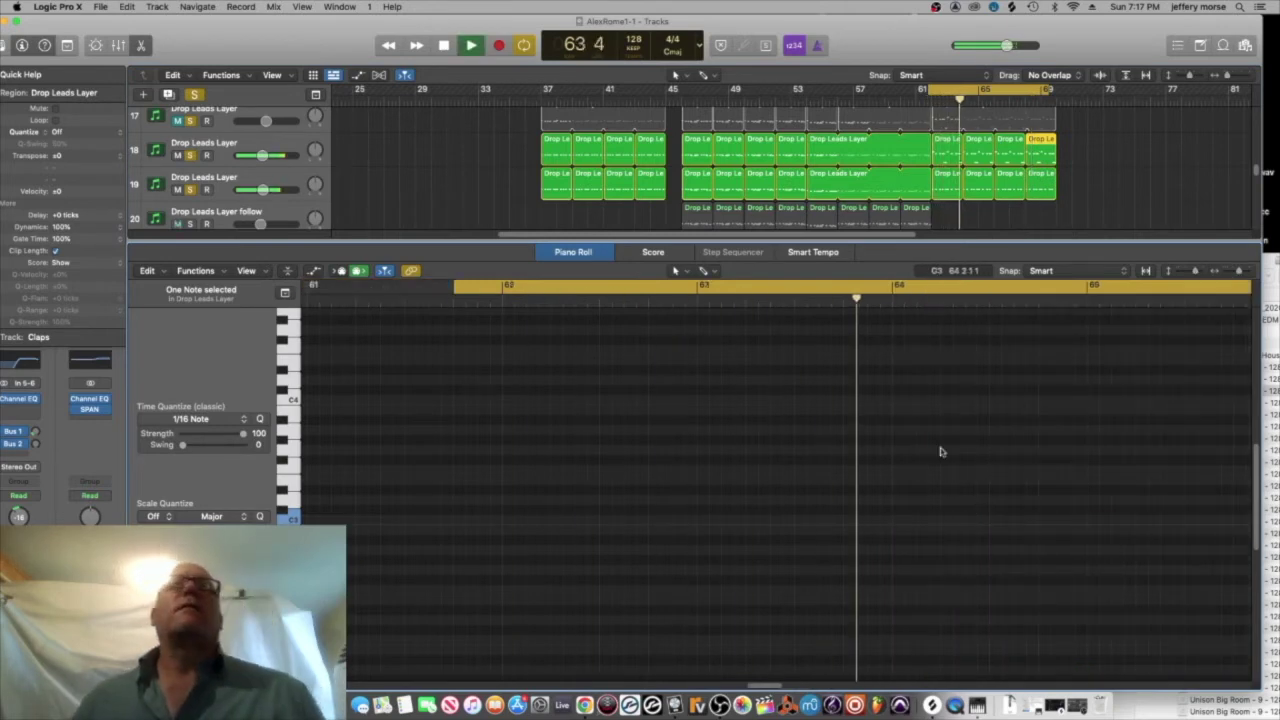
- Solo Drop Leads Layer track 17 instead of track 19 and play its looped region at bar 62 together with track 18
scroll(300, 165, up, 2)
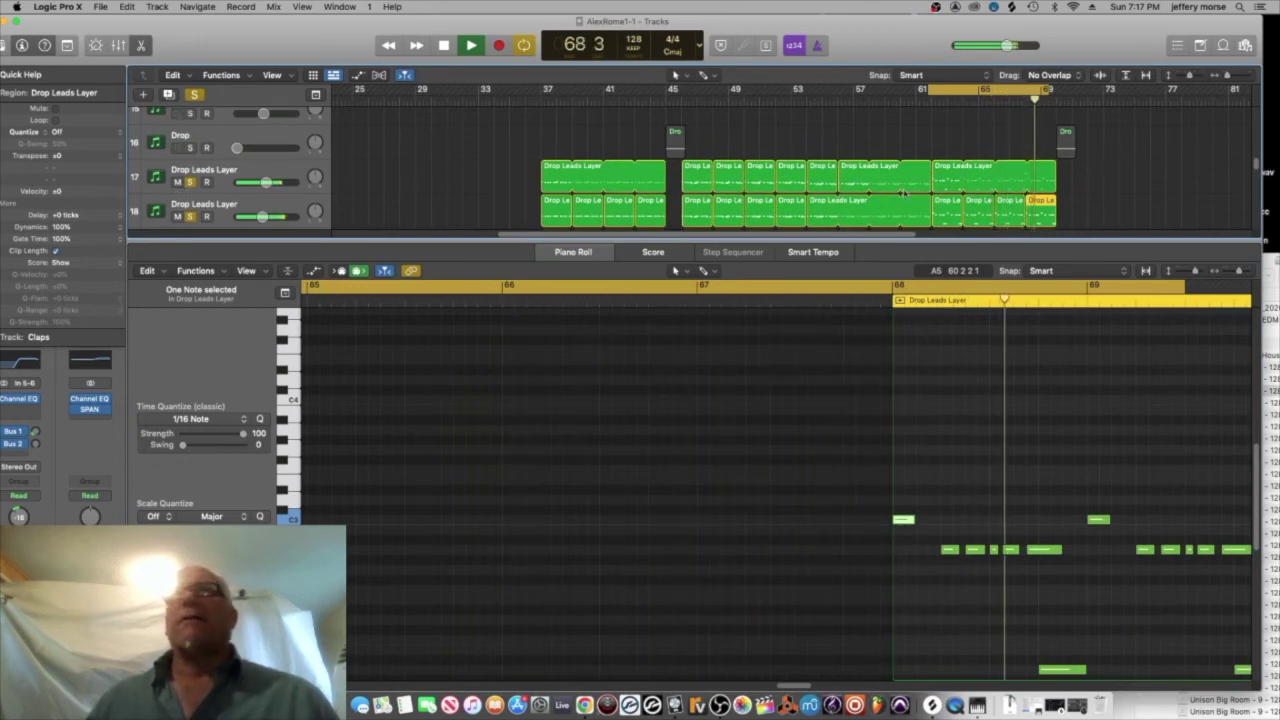
scroll(250, 200, down, 2)
scroll(228, 201, down, 1)
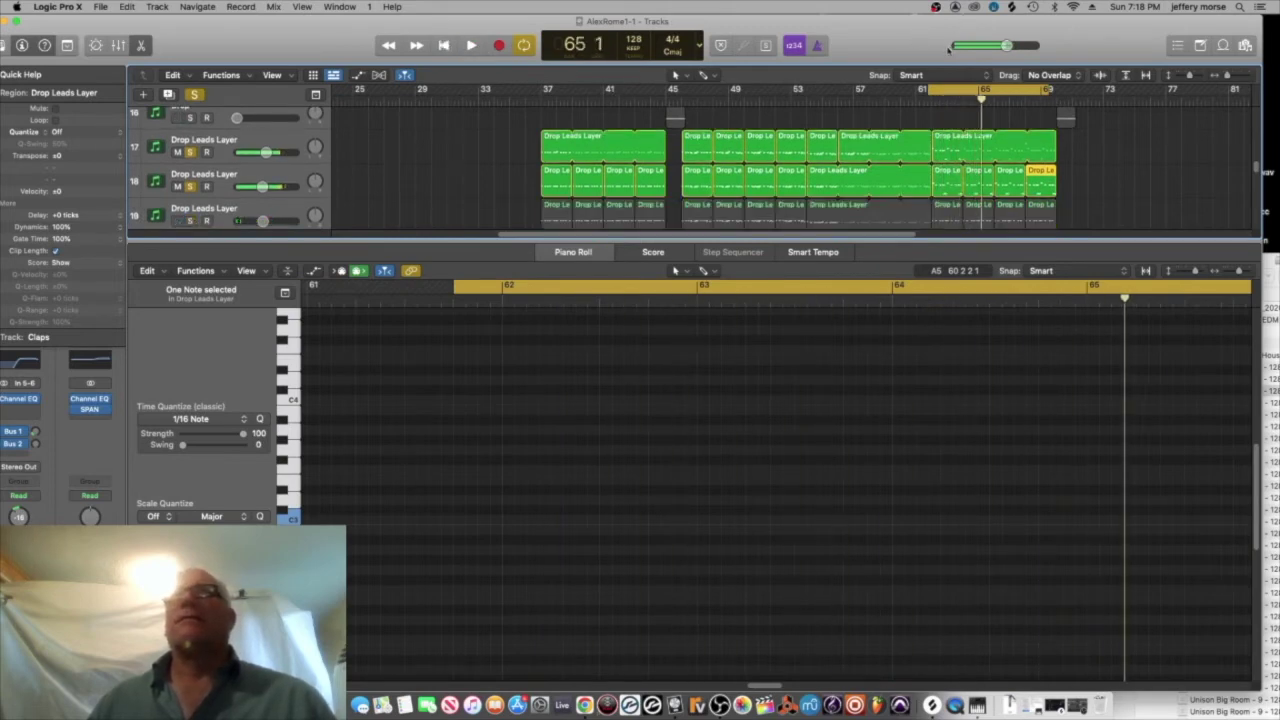
key(space)
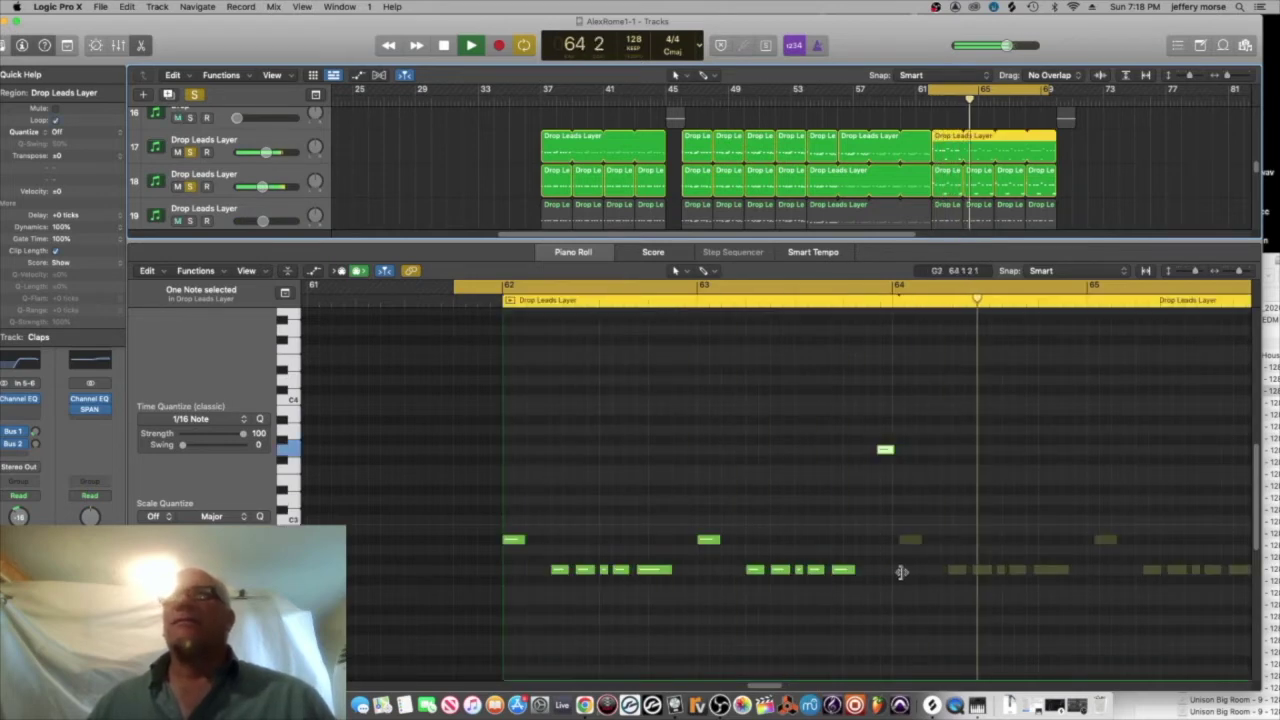
key(space)
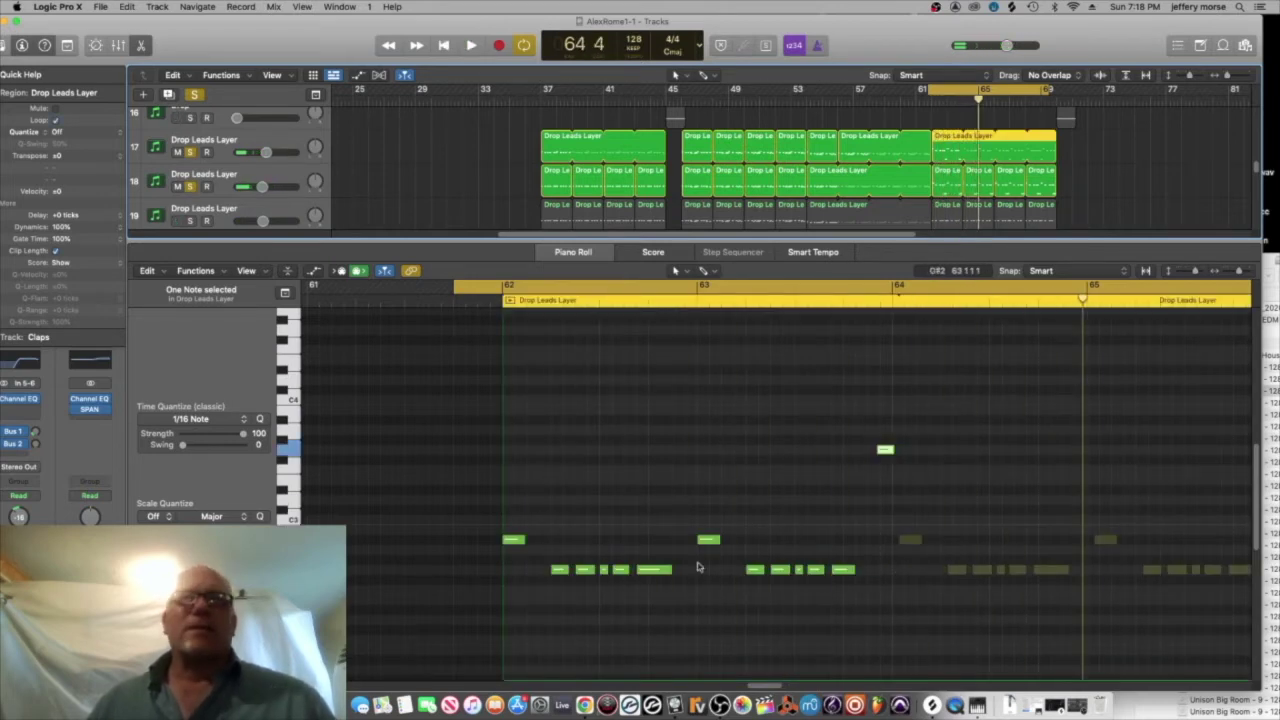
- Shorten the closing G3 note of track 17's region at bar 62 and replace its loops with separate two-bar regions through bar 70
click(888, 449)
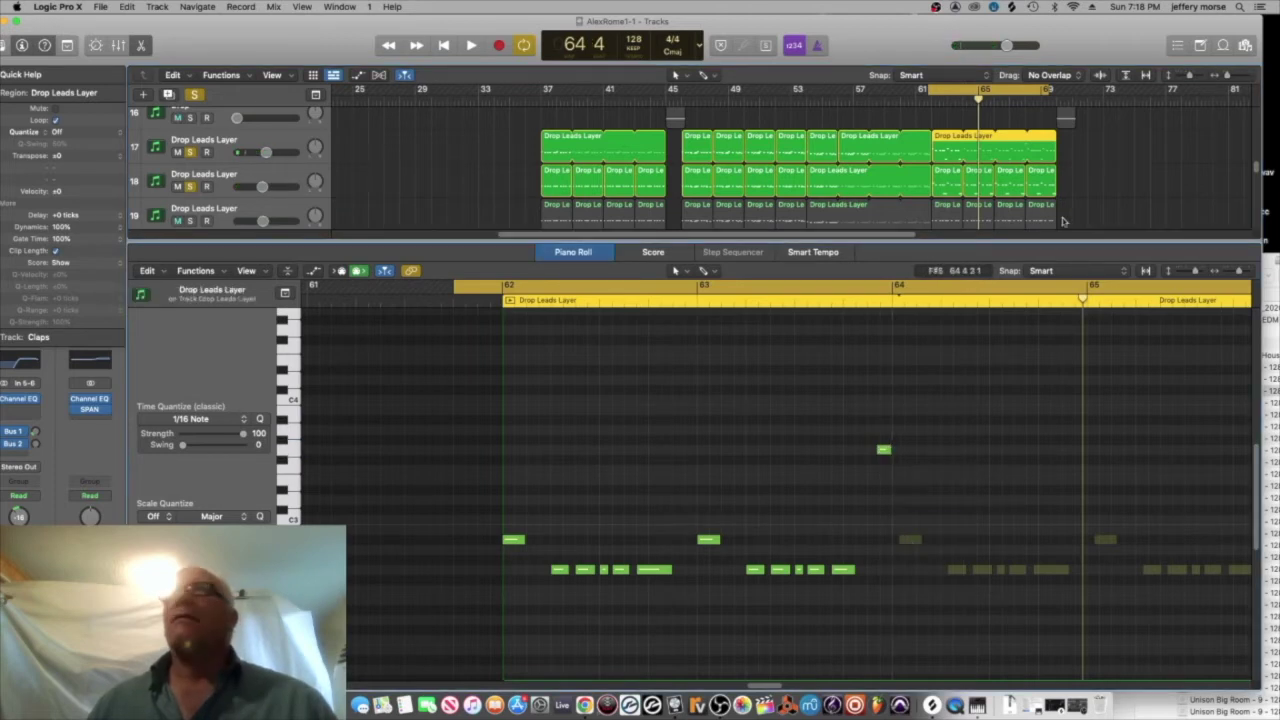
mouse_move(1058, 137)
mouse_down()
mouse_move(946, 137)
mouse_move(1042, 138)
mouse_up()
key(space)
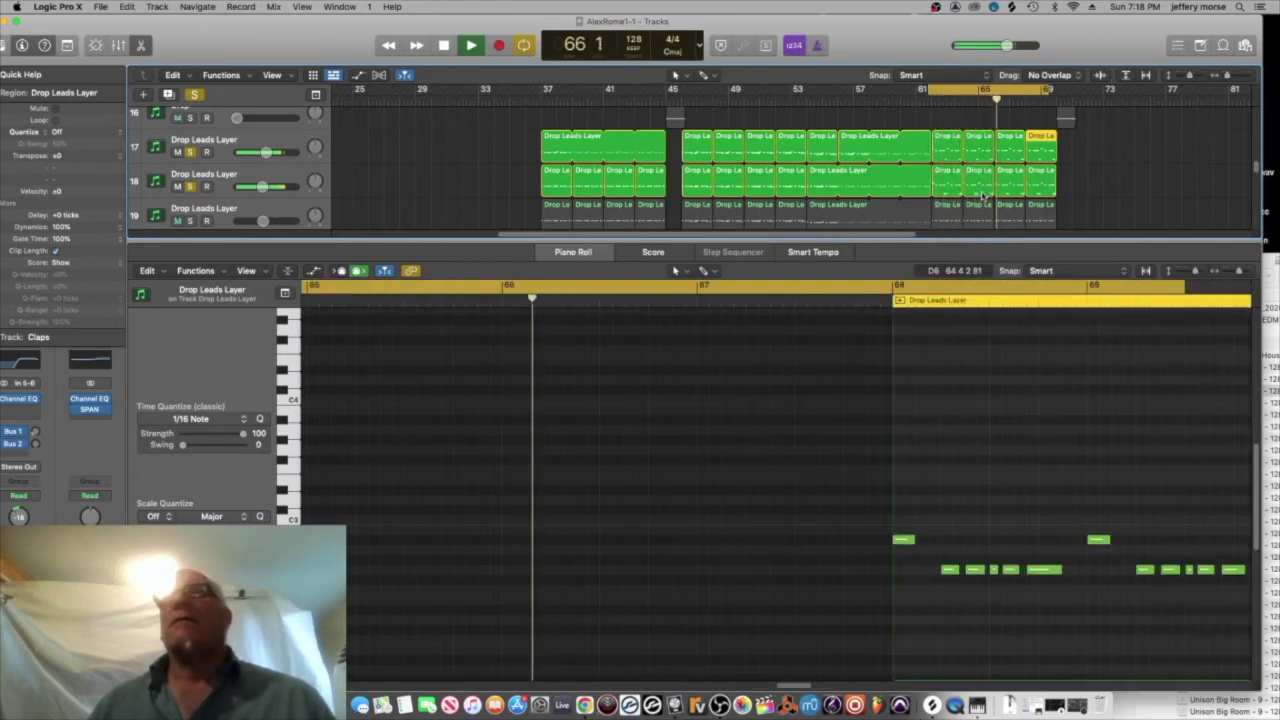
key(space)
- Move the closing G3 note slightly earlier in track 17's regions at bars 62, 64, 66 and 68, and play back the section
click(975, 135)
drag(687, 450, 680, 449)
click(955, 141)
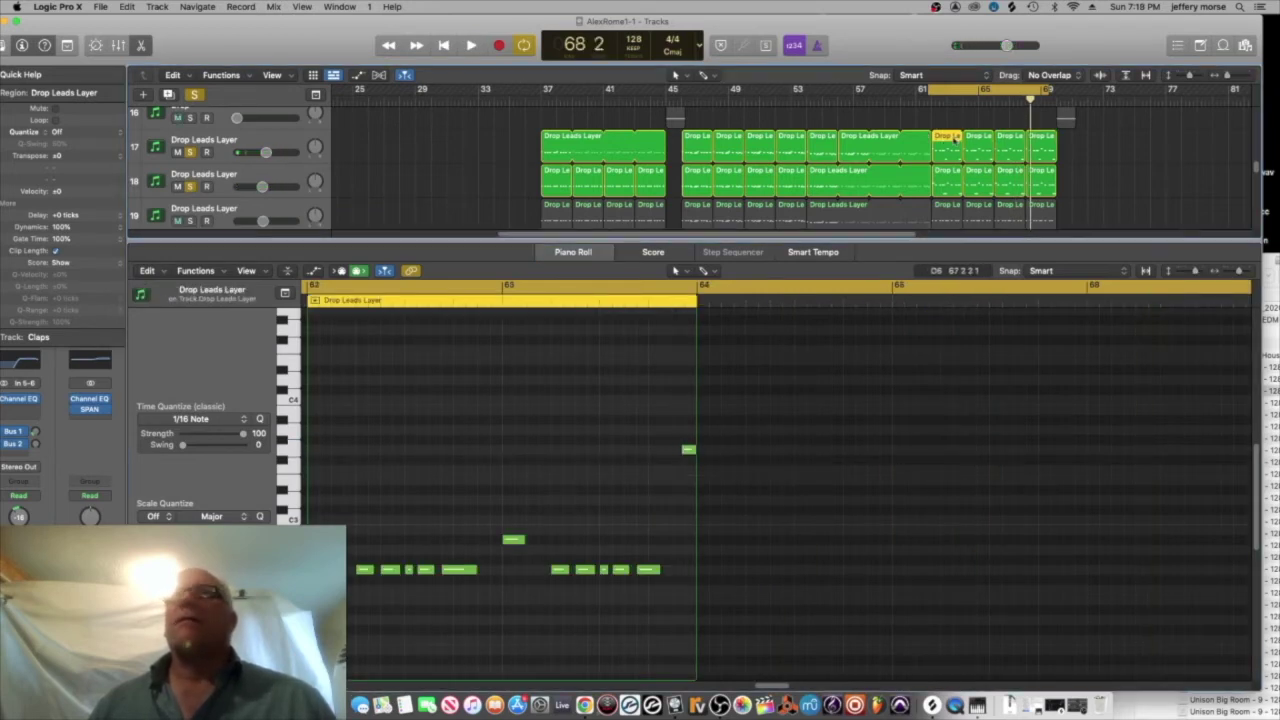
drag(689, 450, 681, 451)
click(1005, 144)
click(1045, 141)
click(1076, 450)
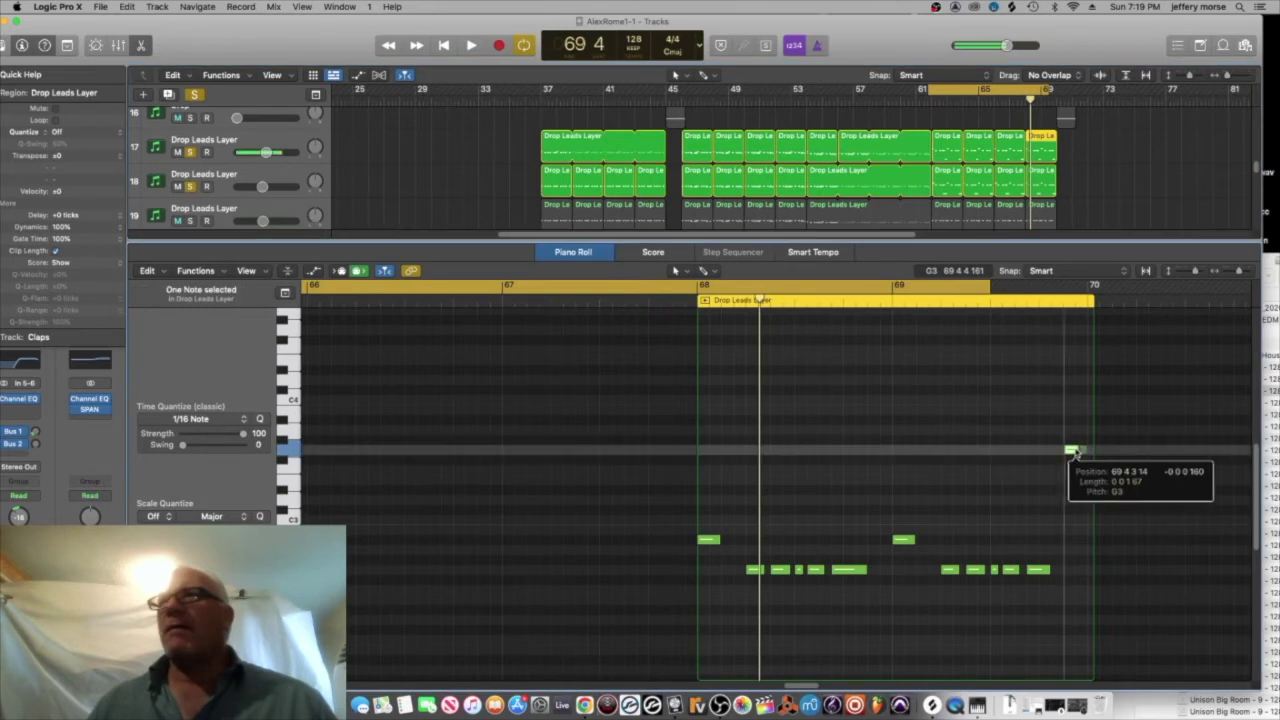
key(space)
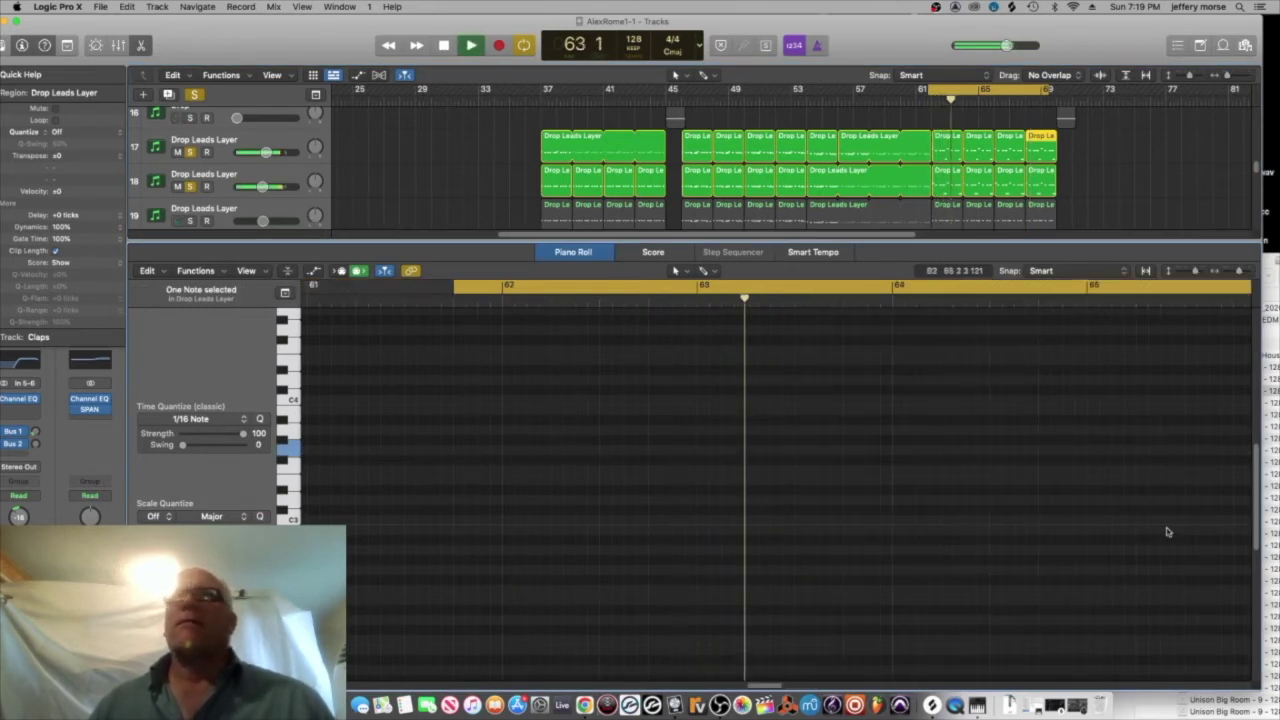
click(983, 104)
key(space)
- Compare the bar 64 regions on tracks 17 and 18, move track 17's closing G3 note further earlier, and play back
click(980, 138)
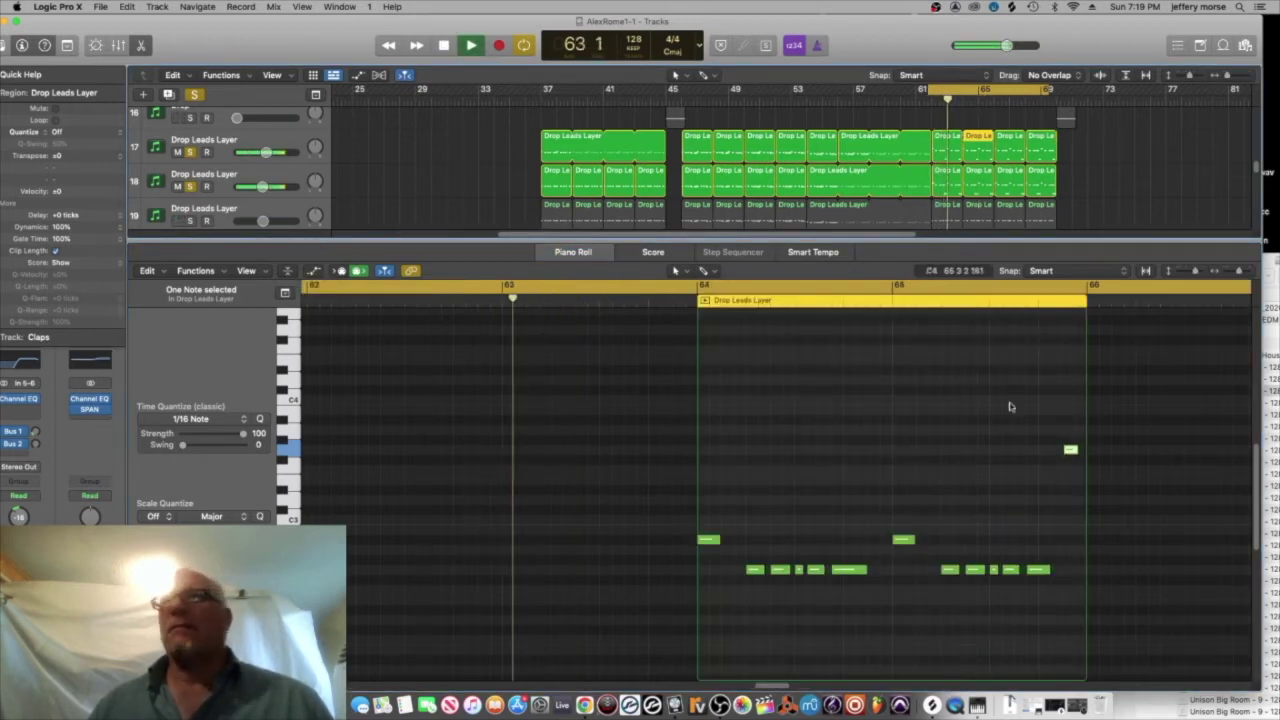
click(981, 177)
click(977, 143)
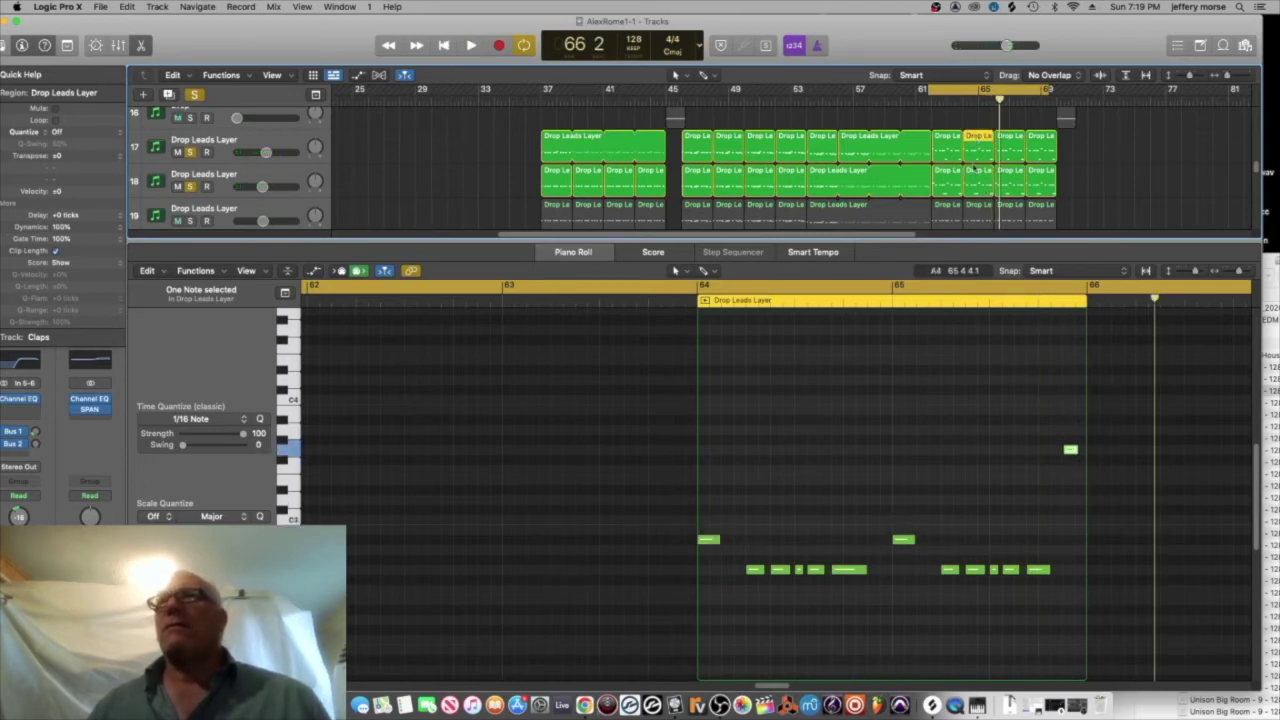
key(space)
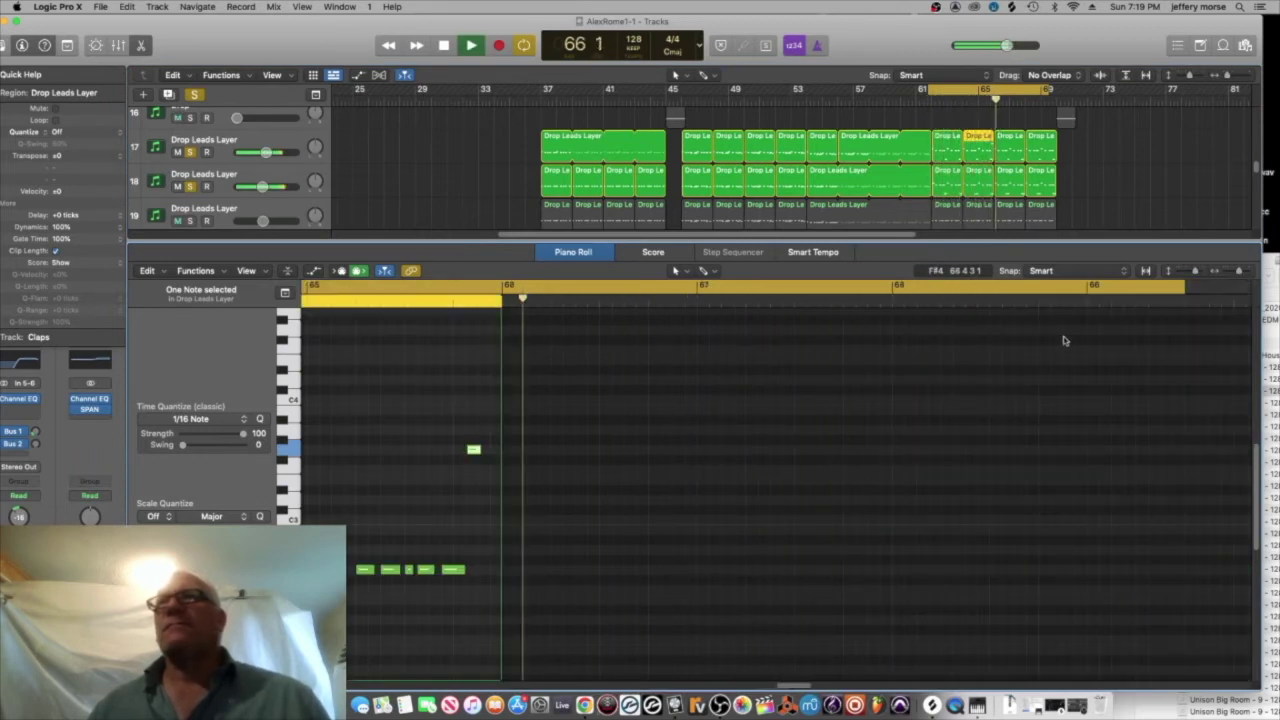
- Move the opening C3 note of track 18's region at bar 66 back to the start of the bar and play the section
key(space)
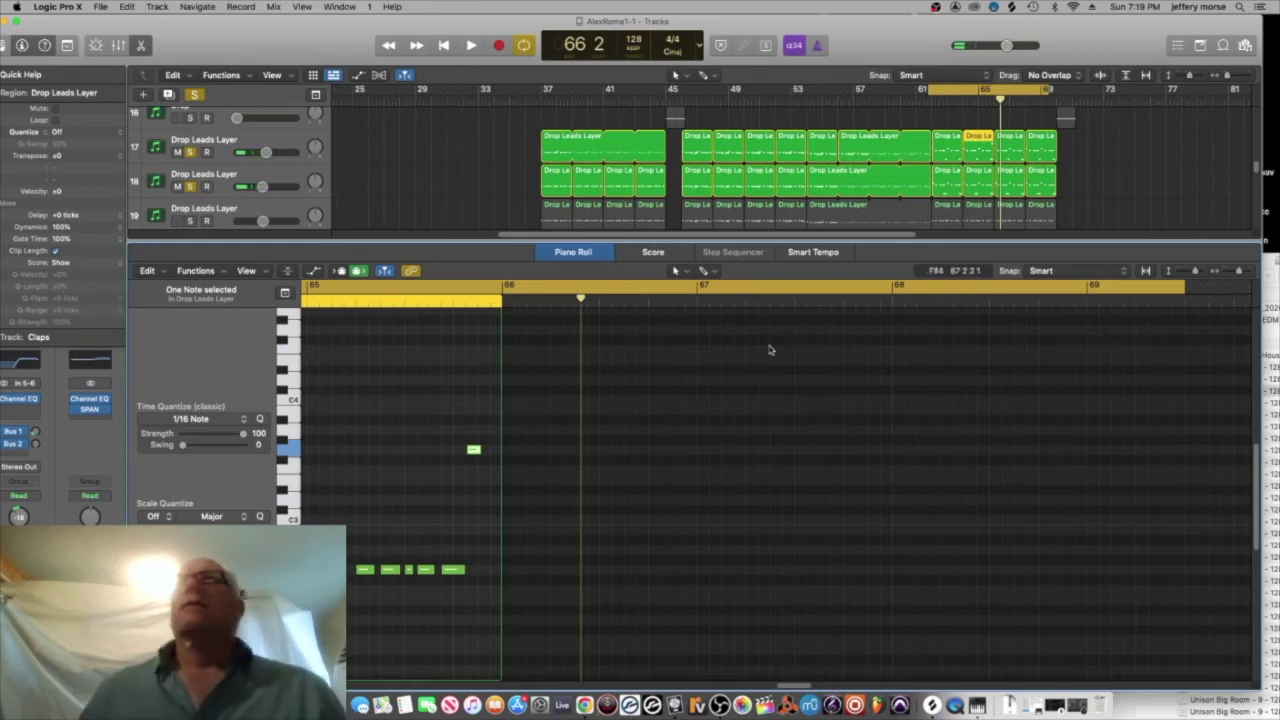
key(space)
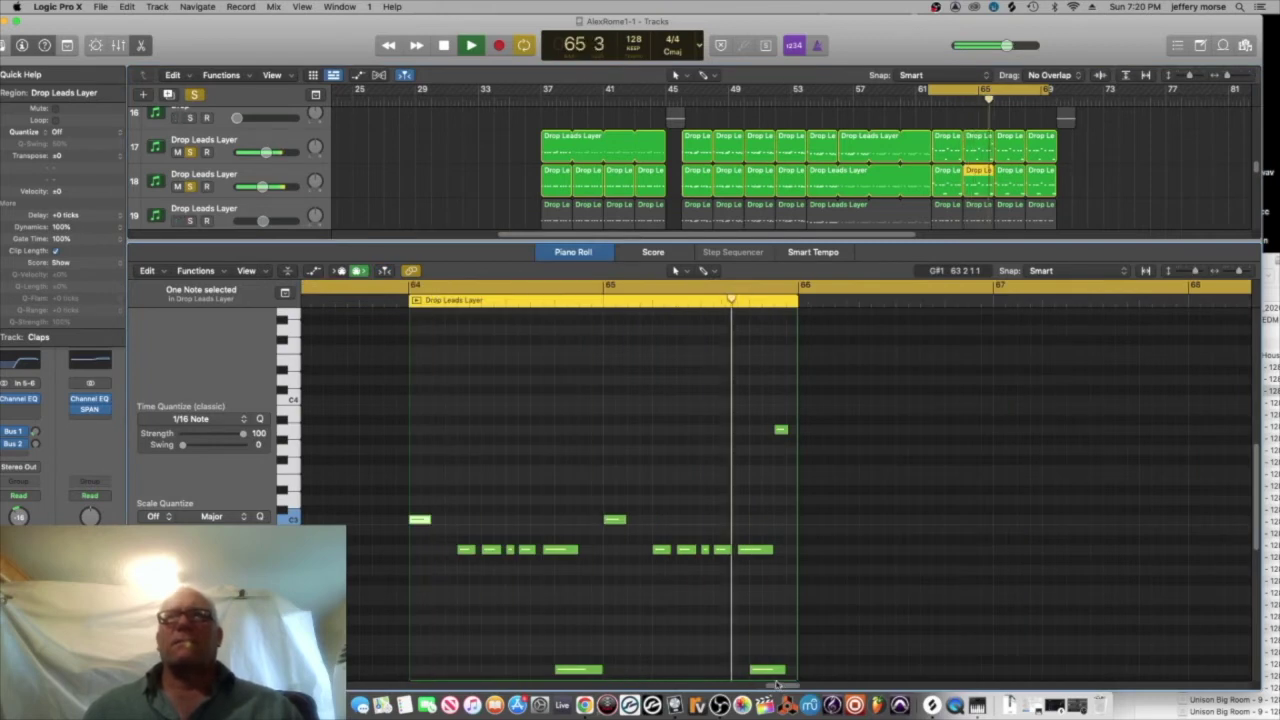
key(space)
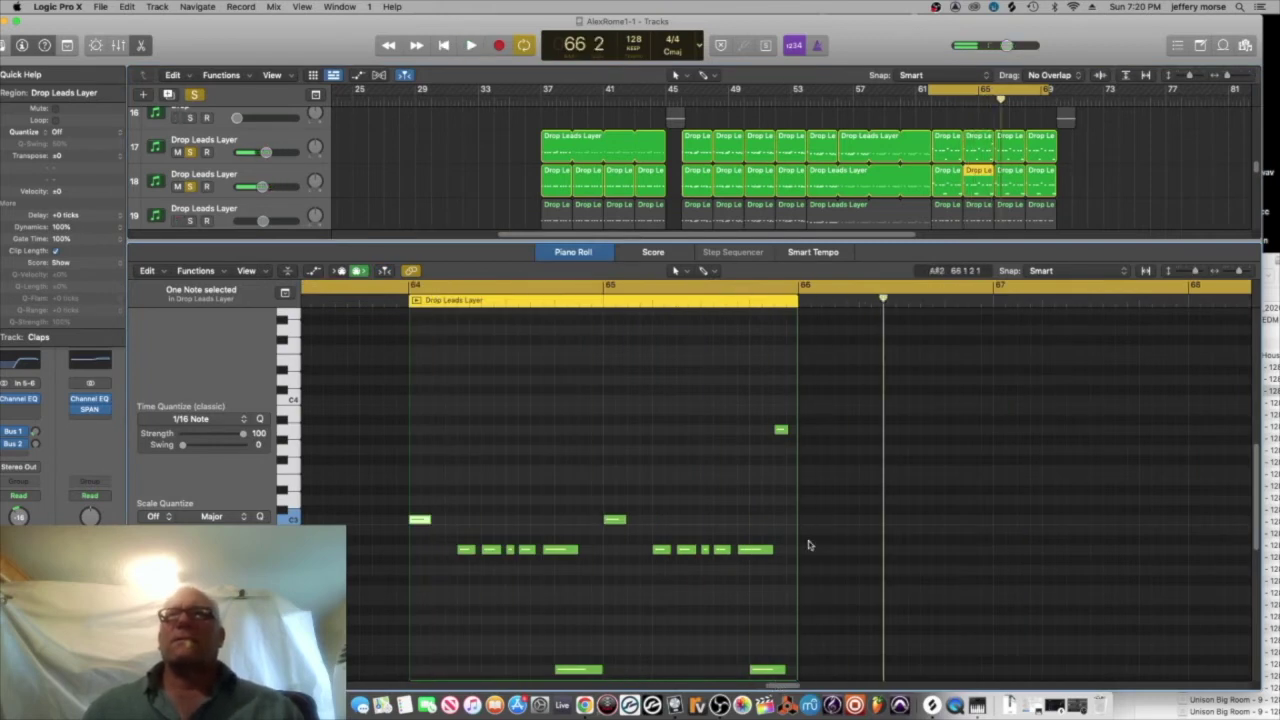
click(1009, 170)
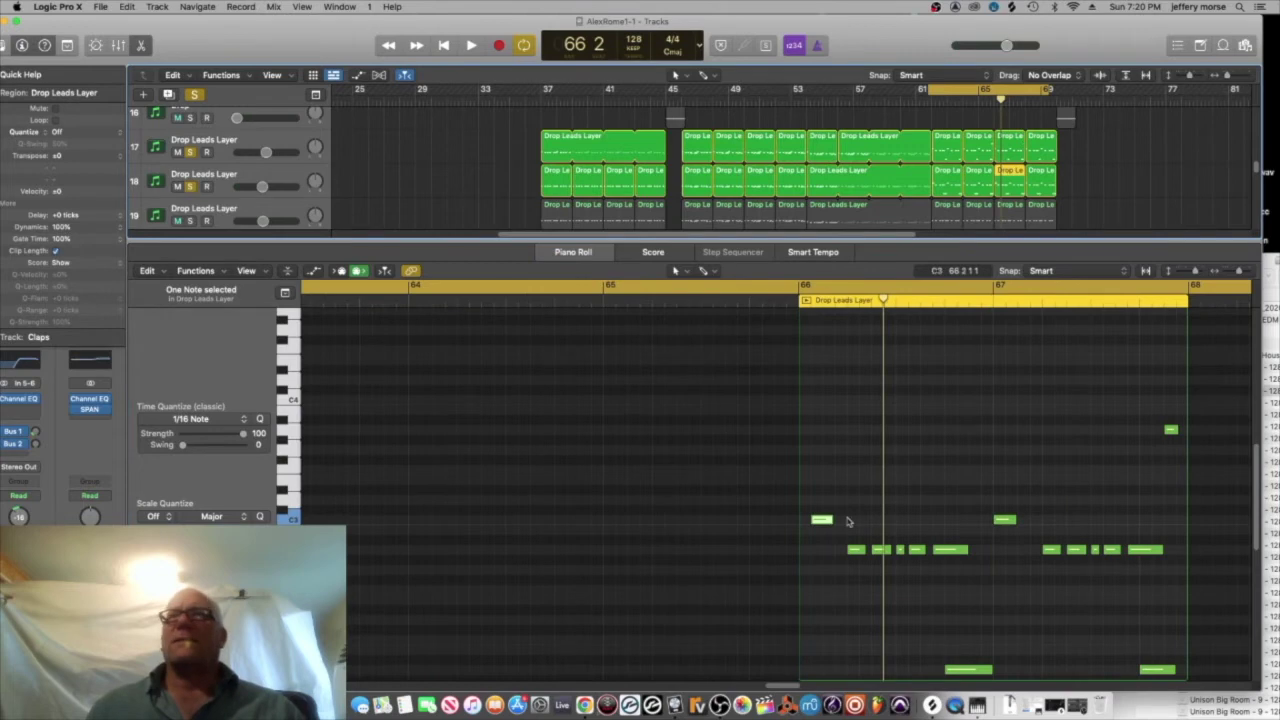
drag(821, 521, 809, 521)
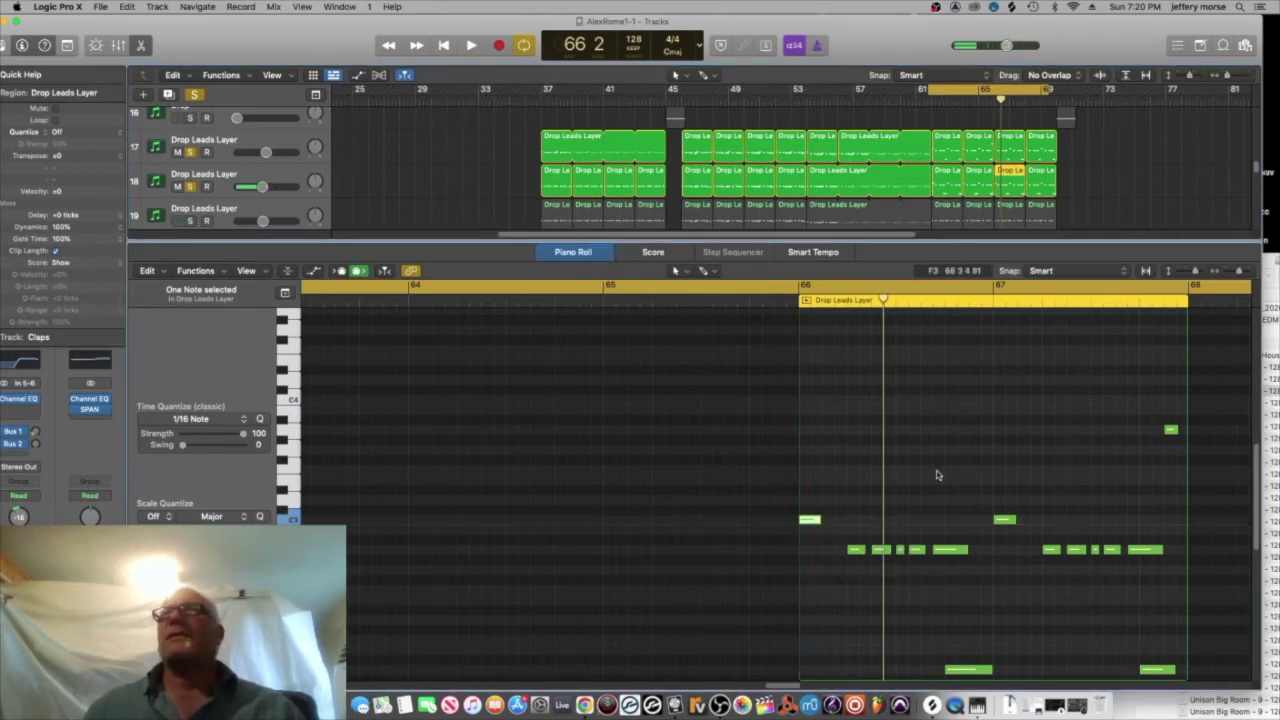
key(space)
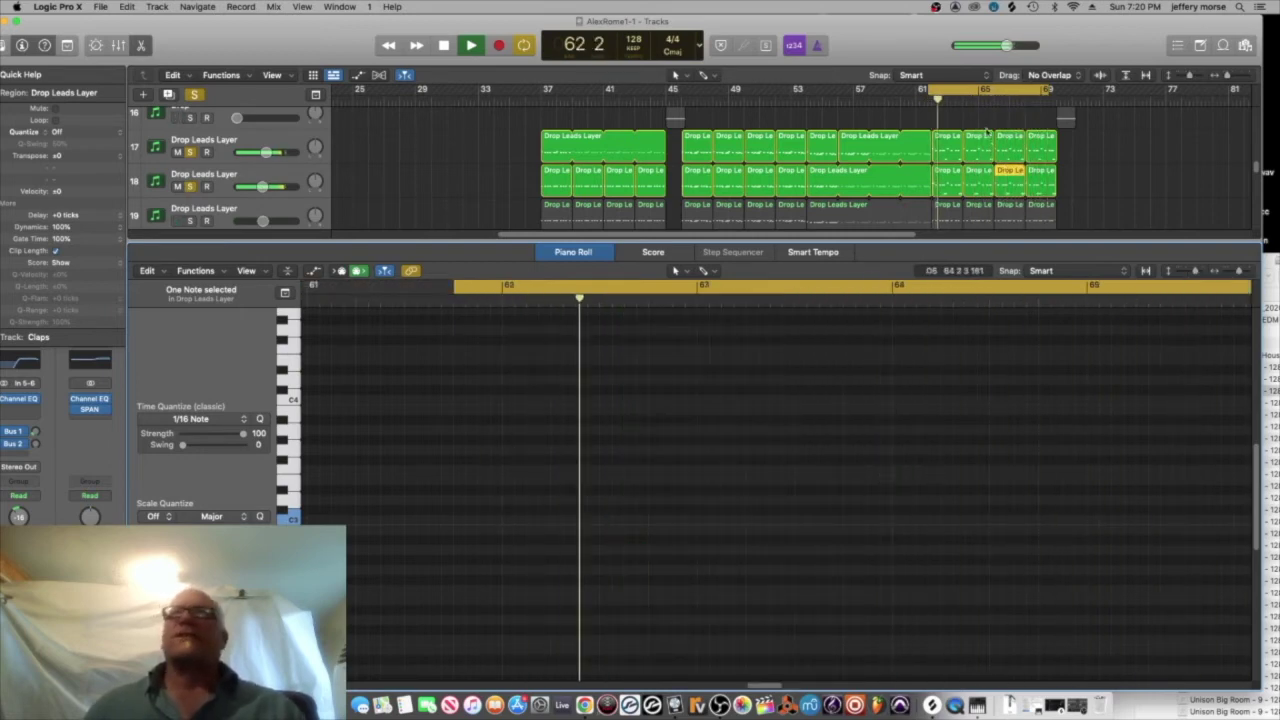
- Extend the end of the cycle range to bar 72, solo track 19 as well, and play the three lead layers together
drag(1050, 91, 1086, 91)
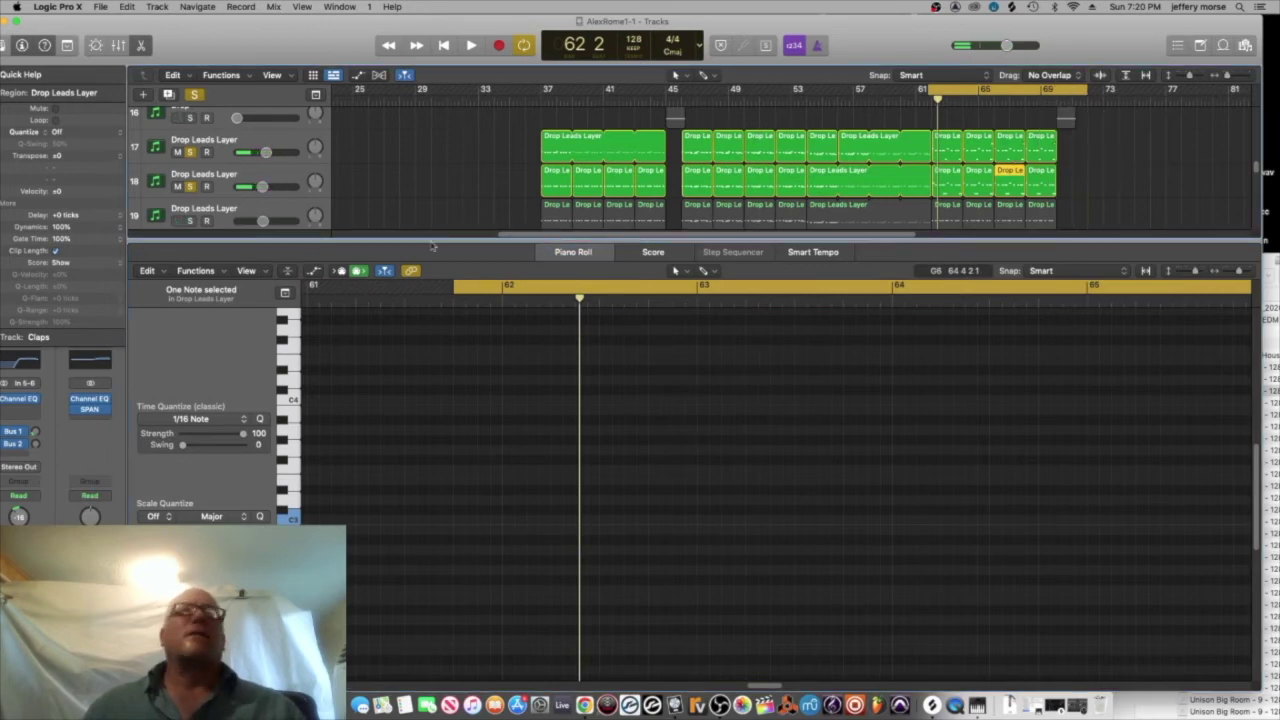
click(178, 220)
key(space)
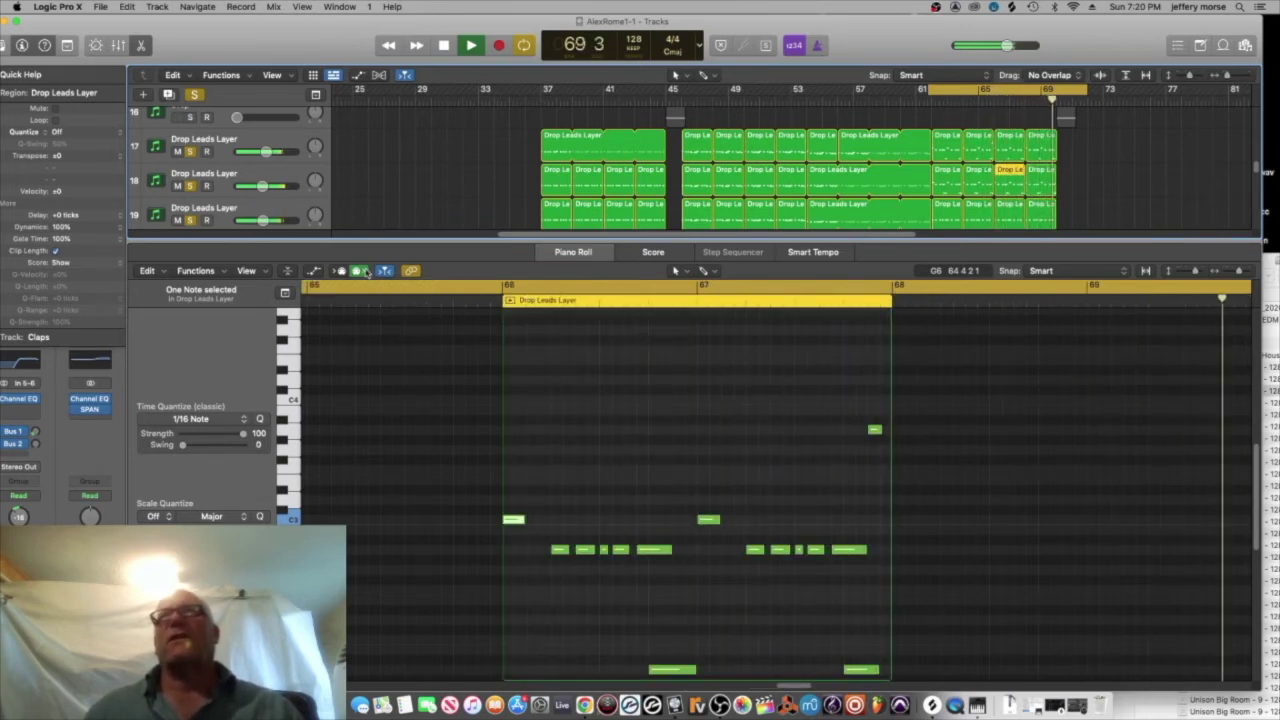
- Extend the cycle range back to about bar 44, clear all track solos, and play the full arrangement
scroll(762, 115, up, 3)
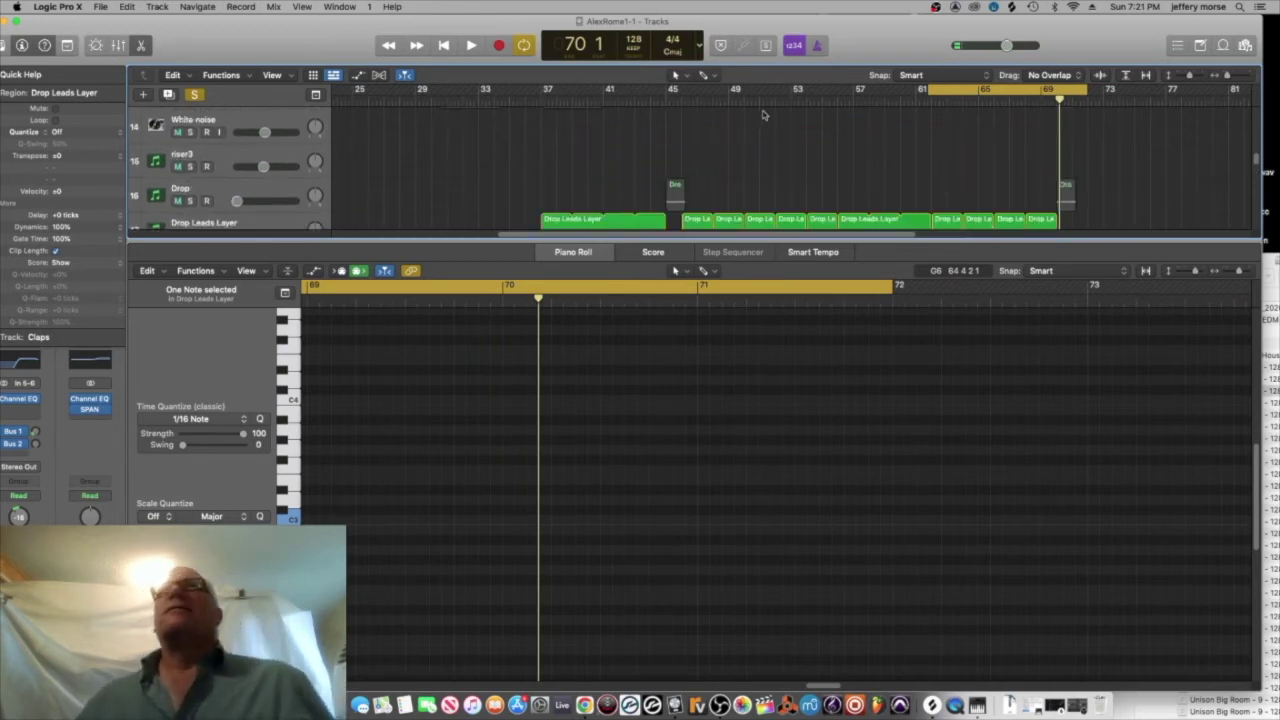
drag(924, 92, 652, 92)
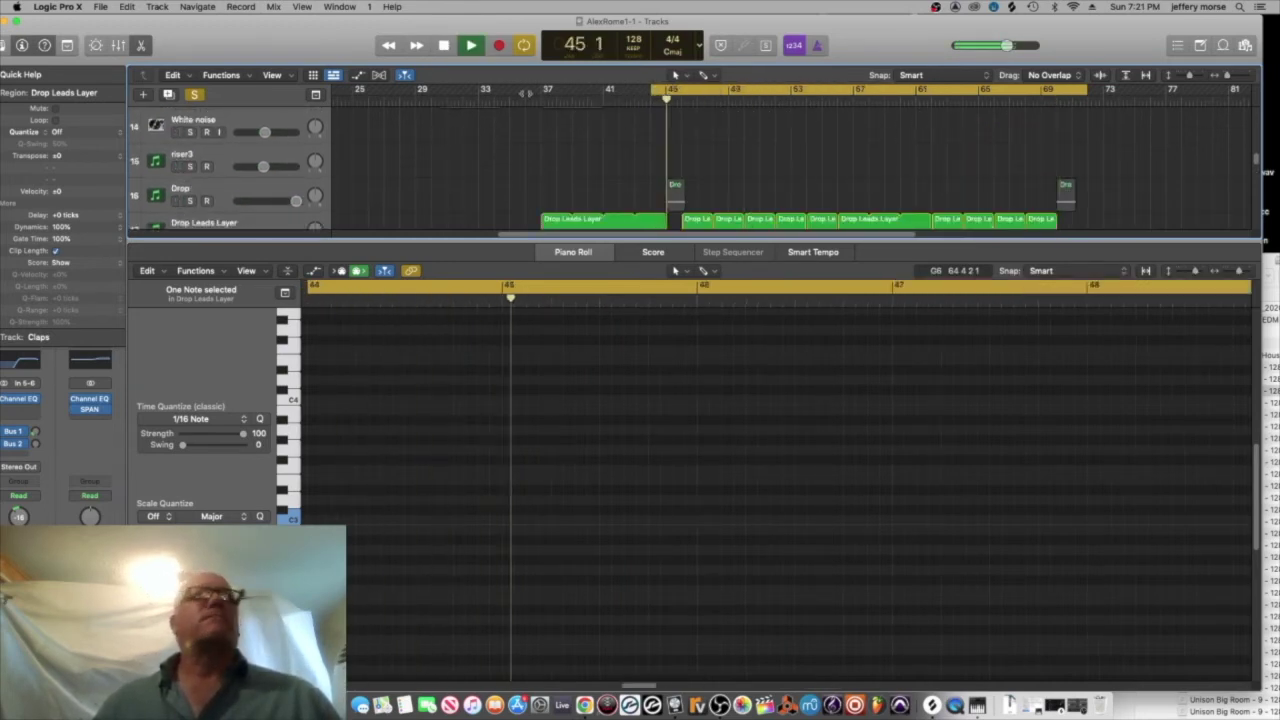
click(197, 94)
key(space)
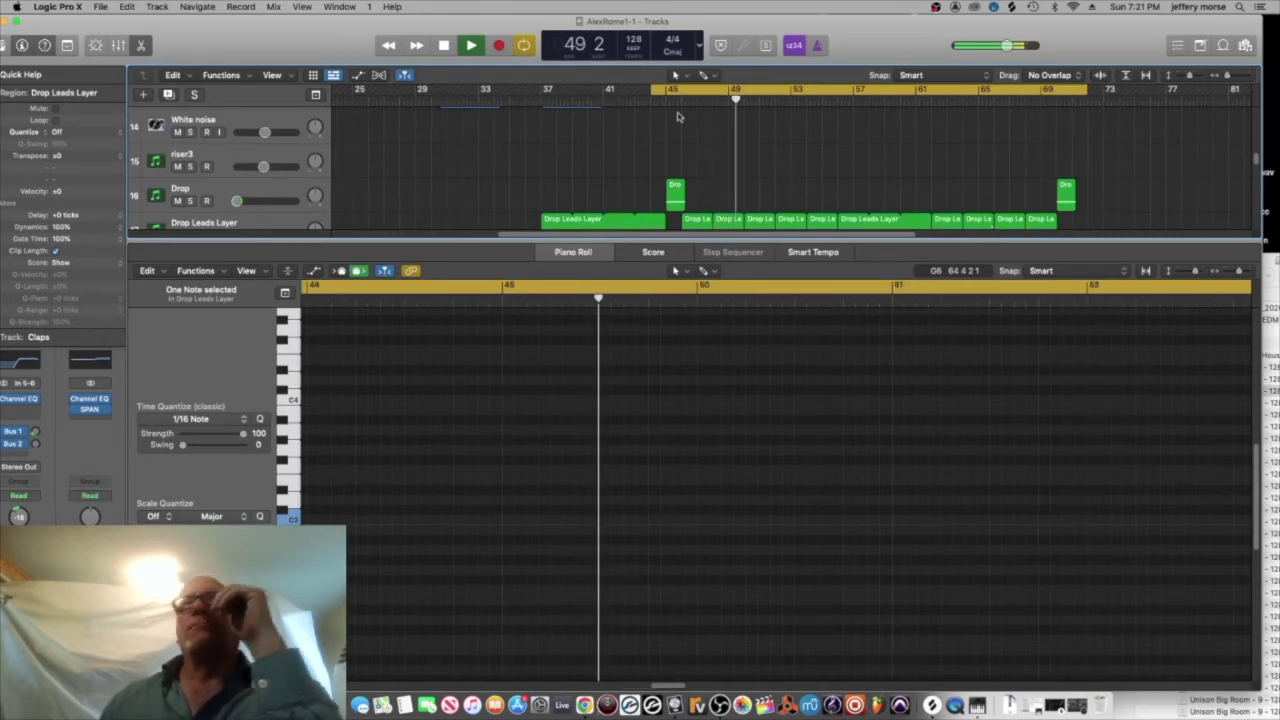
- Copy the impact region at bar 45 on track 21 to bar 62, and play it back with the cycle range starting around bar 59
drag(916, 241, 916, 480)
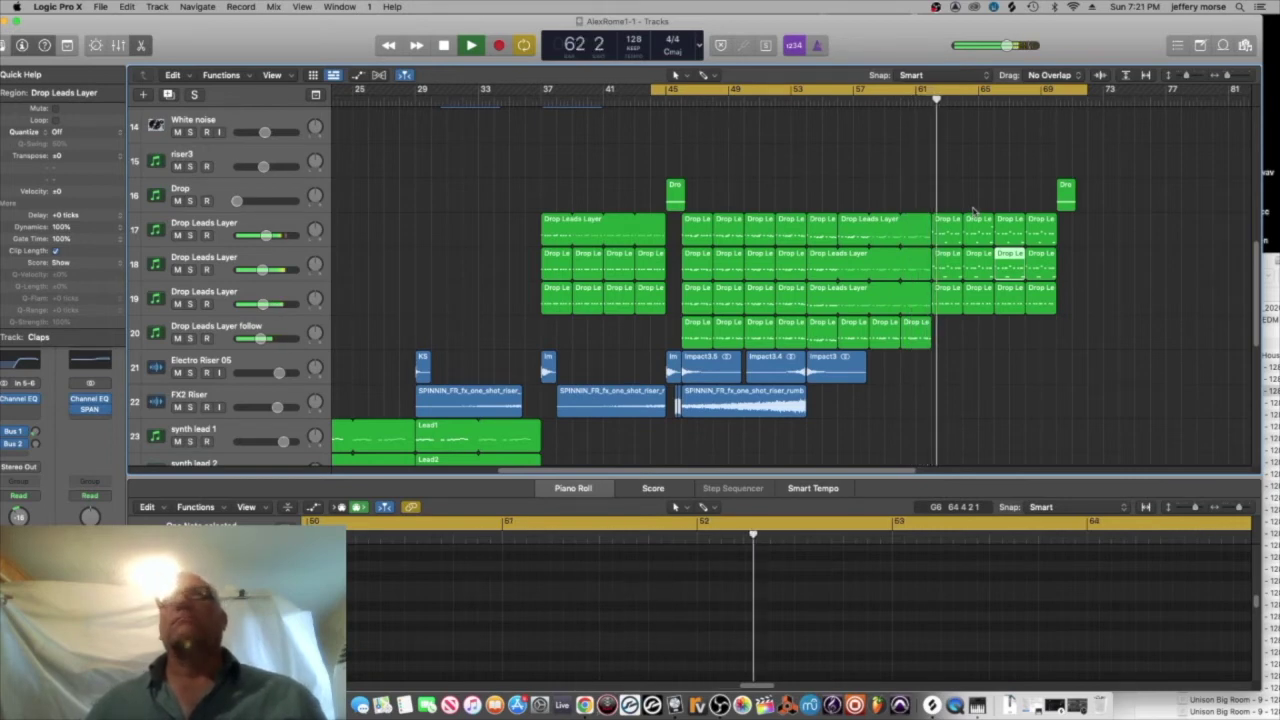
drag(672, 368, 938, 368)
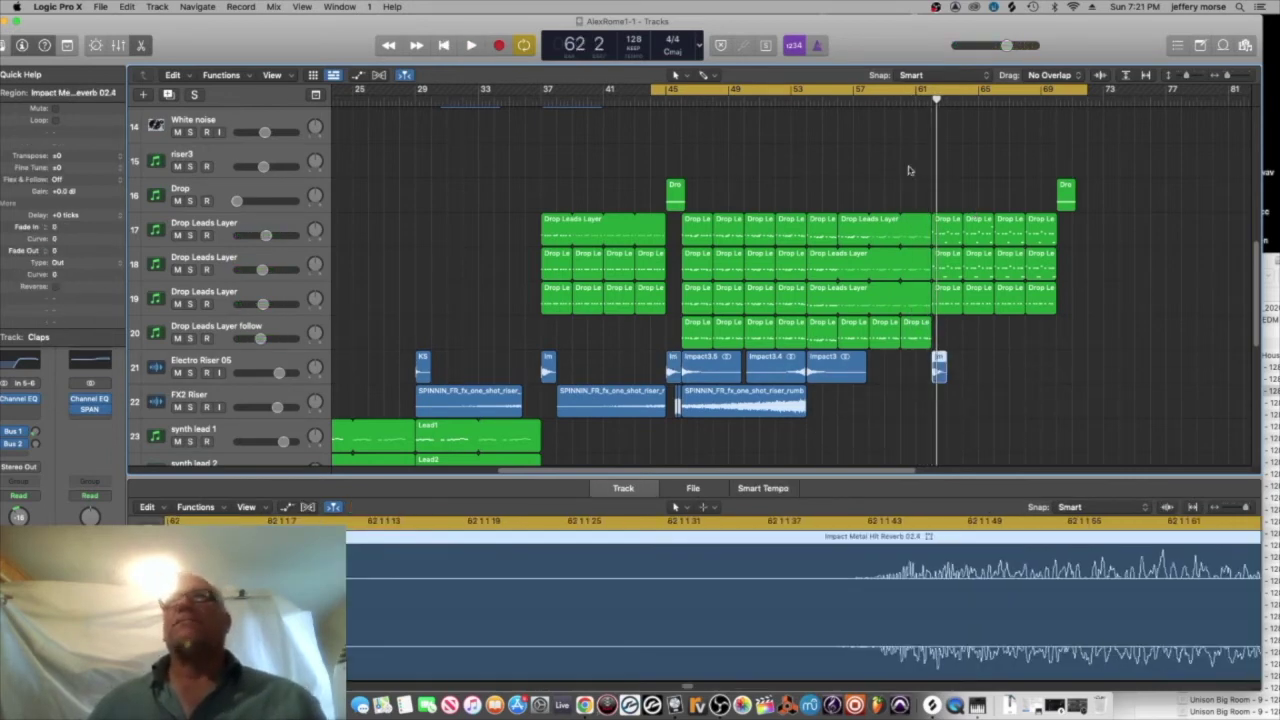
key(space)
key(space)
drag(651, 90, 886, 90)
key(space)
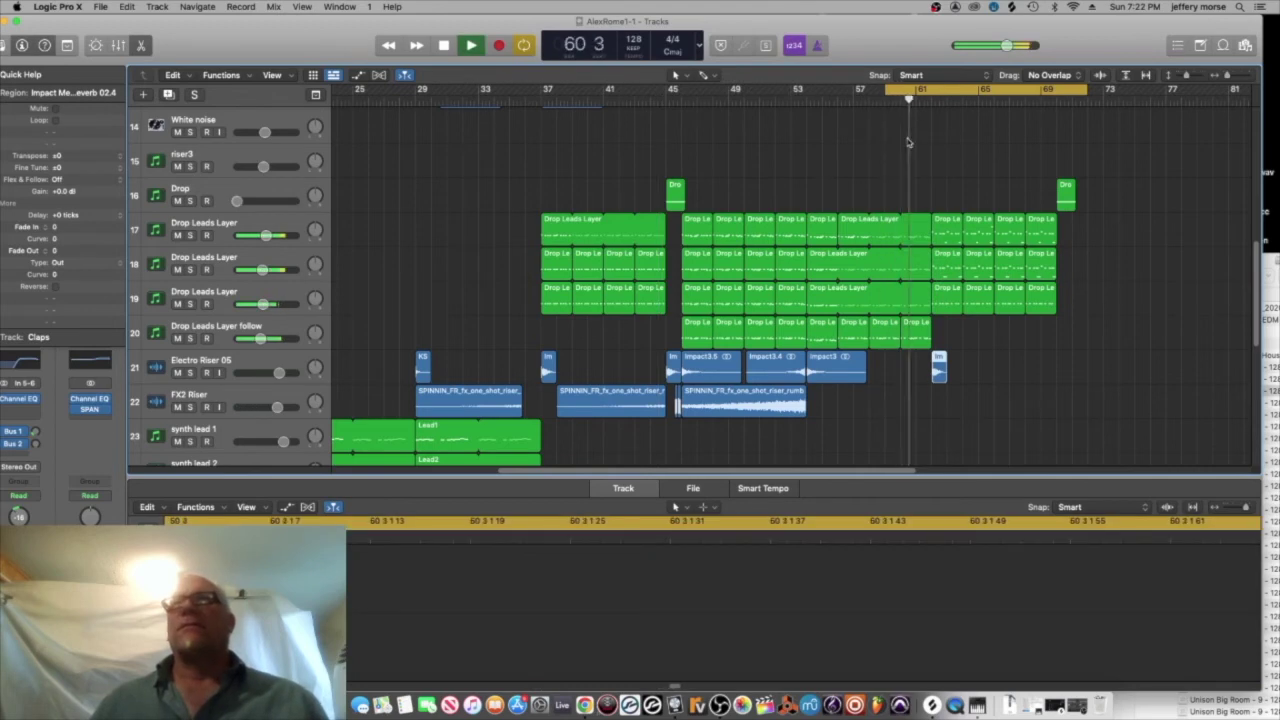
key(space)
- Copy the kick, claps, ride, metal hit and snare regions of bars 37 to 45 to bar 62 and play them back
scroll(285, 235, up, 10)
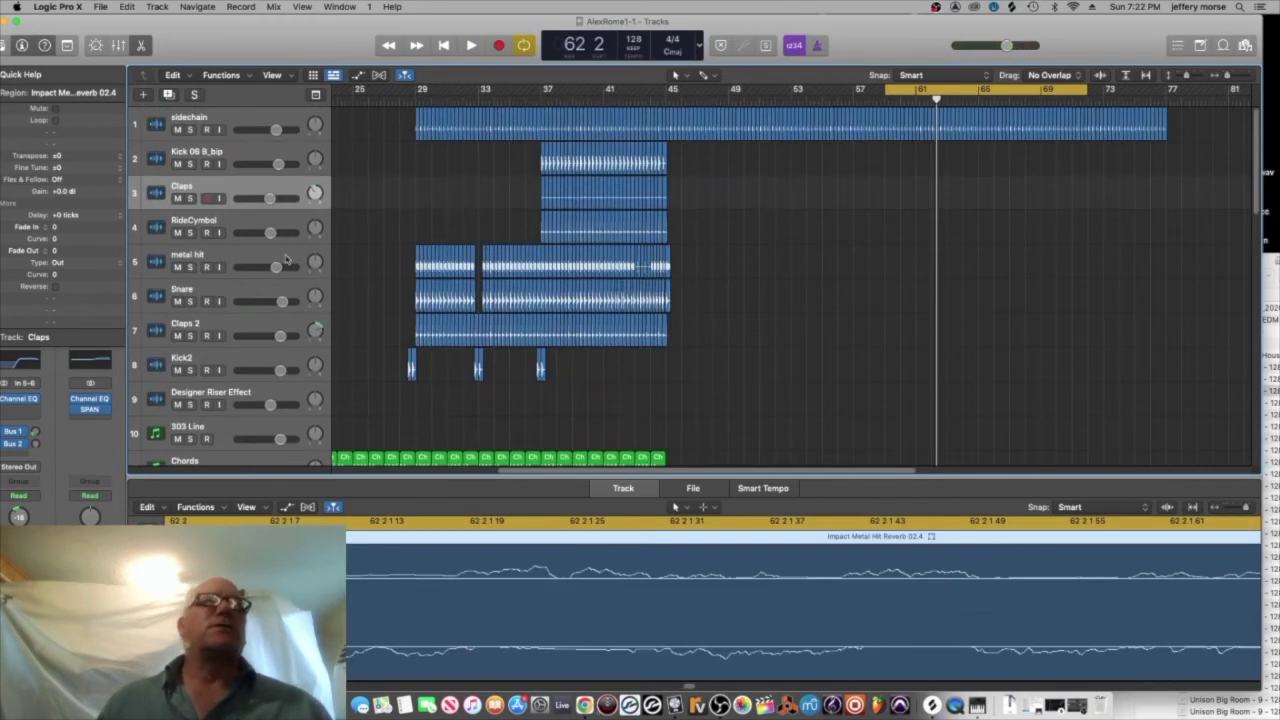
drag(535, 152, 678, 311)
drag(543, 148, 931, 150)
key(space)
scroll(1130, 292, down, 5)
scroll(1130, 292, down, 3)
scroll(1128, 291, up, 6)
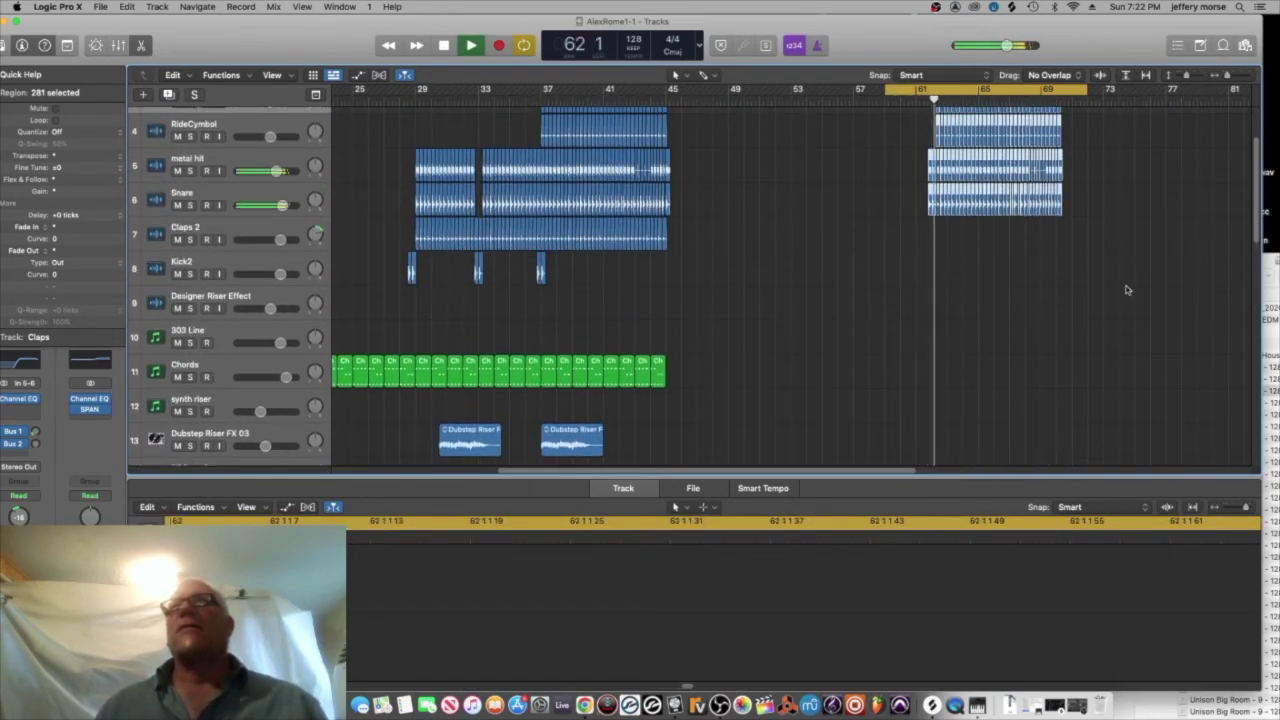
scroll(1126, 290, down, 1)
scroll(1126, 290, up, 3)
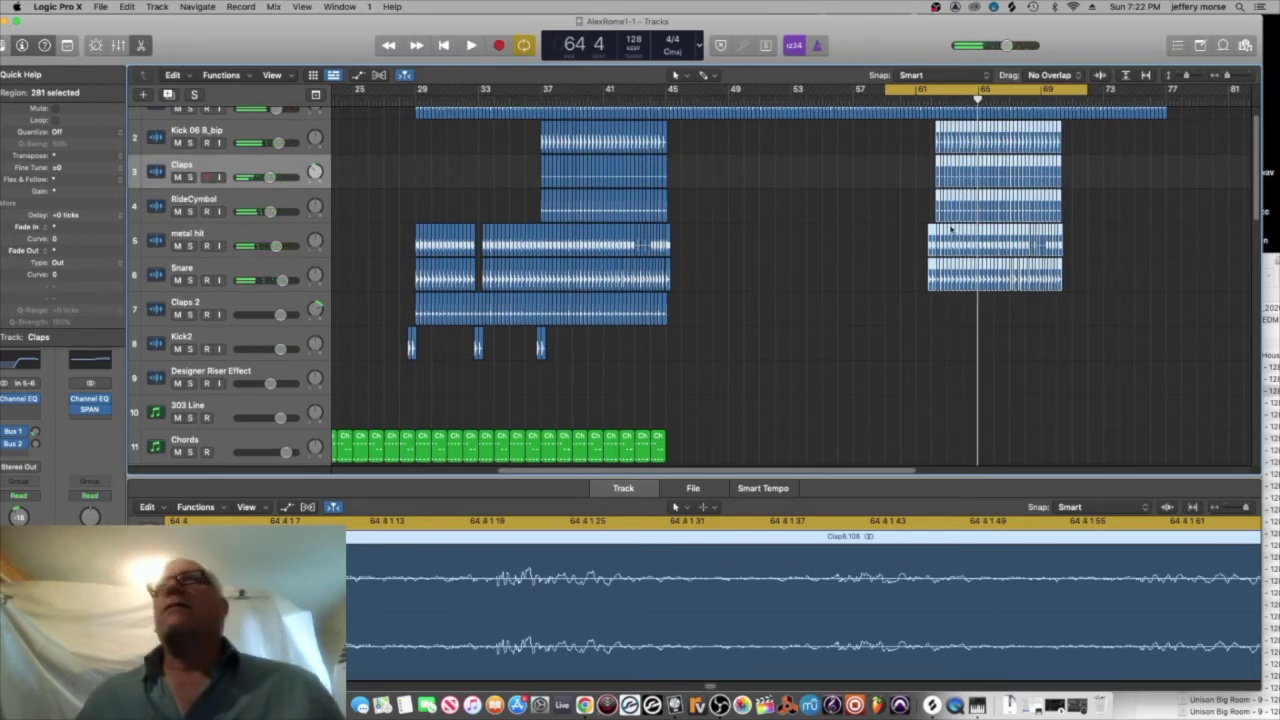
- Delete the copied metal hit and snare regions that fall before bar 62 and play the section
drag(924, 217, 931, 284)
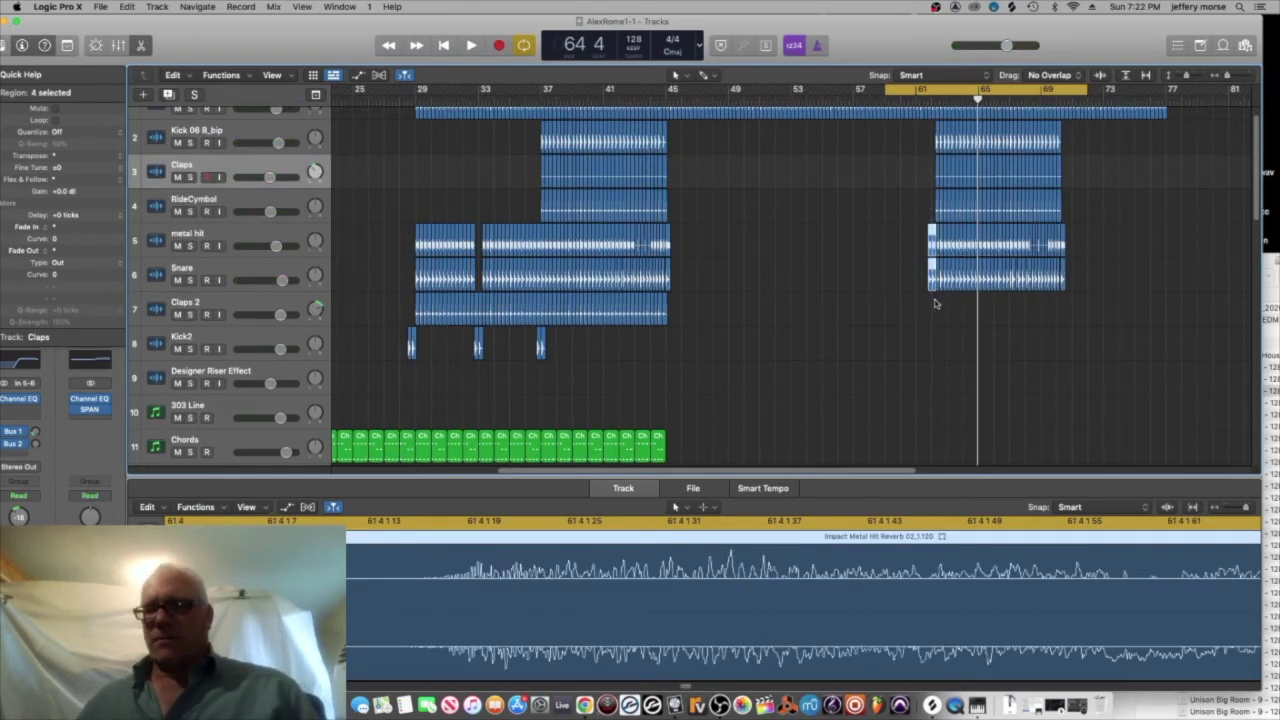
click(935, 300)
key(space)
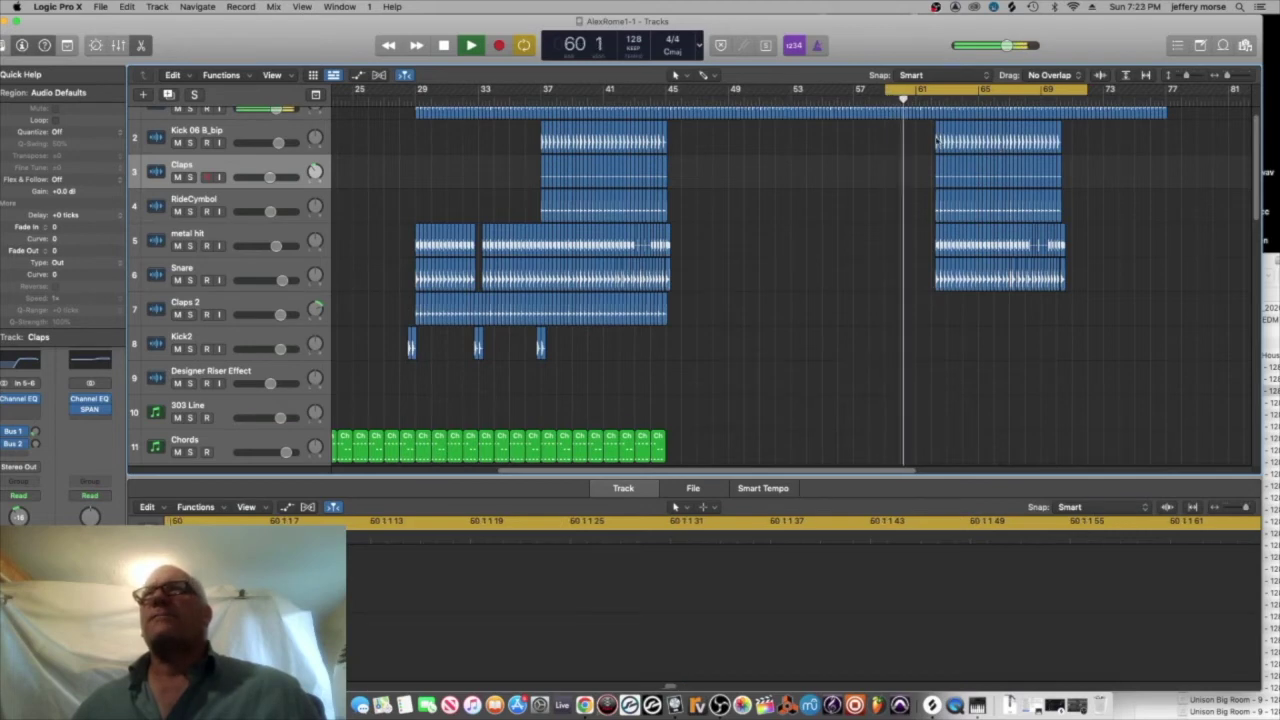
- Delete the copied Kick 06 B_bip regions from bar 62 onward and play the section without them
click(943, 141)
key(Delete)
key(space)
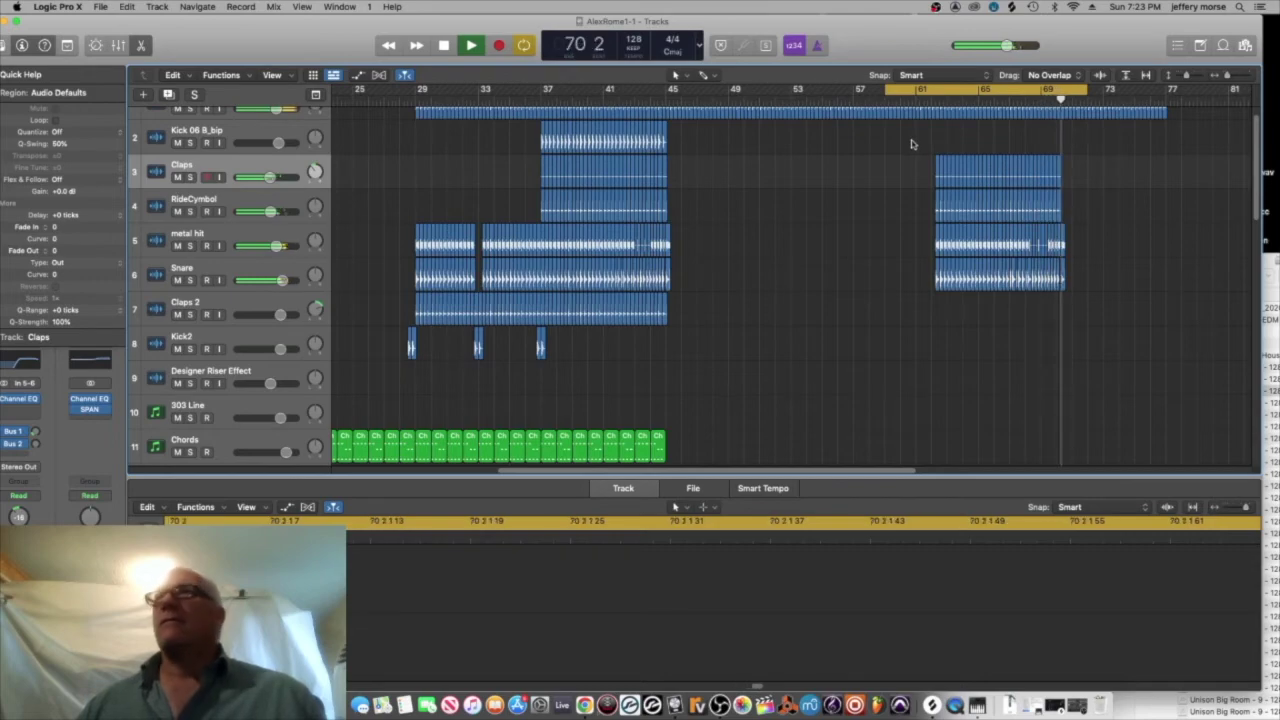
key(space)
- Copy the riser regions on tracks 13 and 14 from around bars 13 to 17 to about bar 54
scroll(1174, 223, down, 20)
scroll(1172, 223, up, 18)
scroll(757, 357, down, 4)
scroll(757, 357, left, 10)
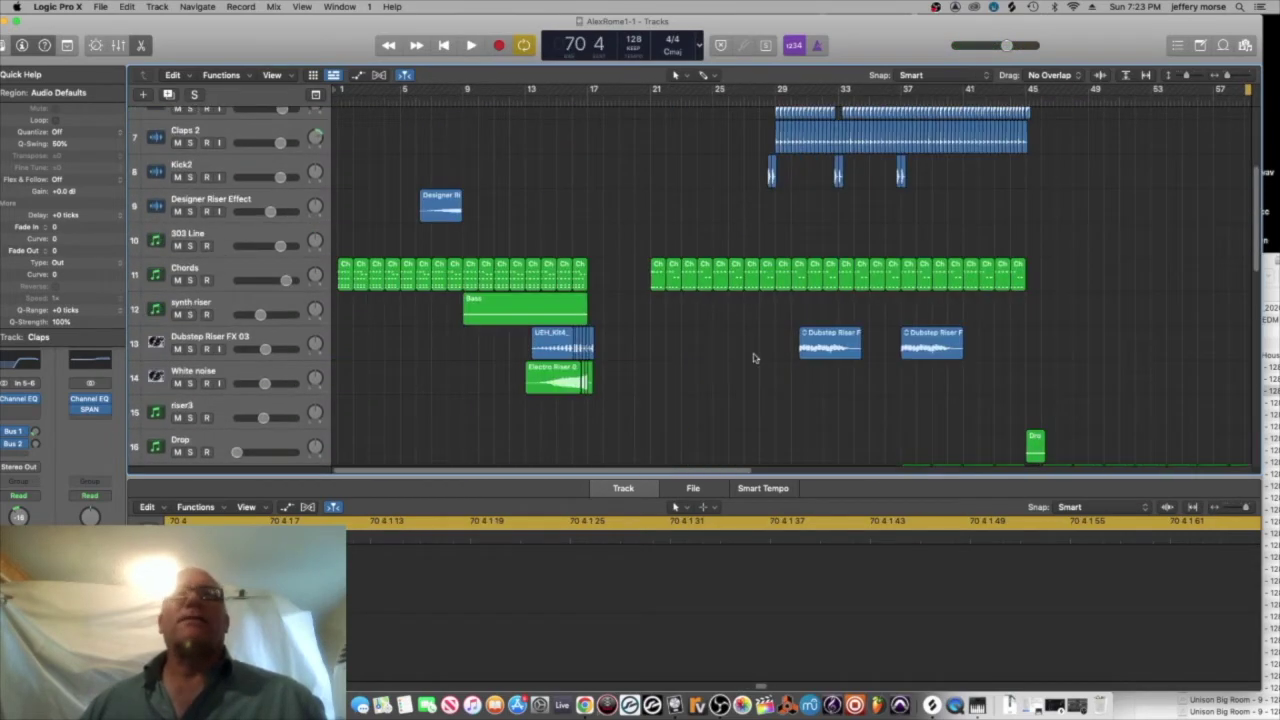
scroll(625, 305, down, 4)
drag(623, 305, 1204, 220)
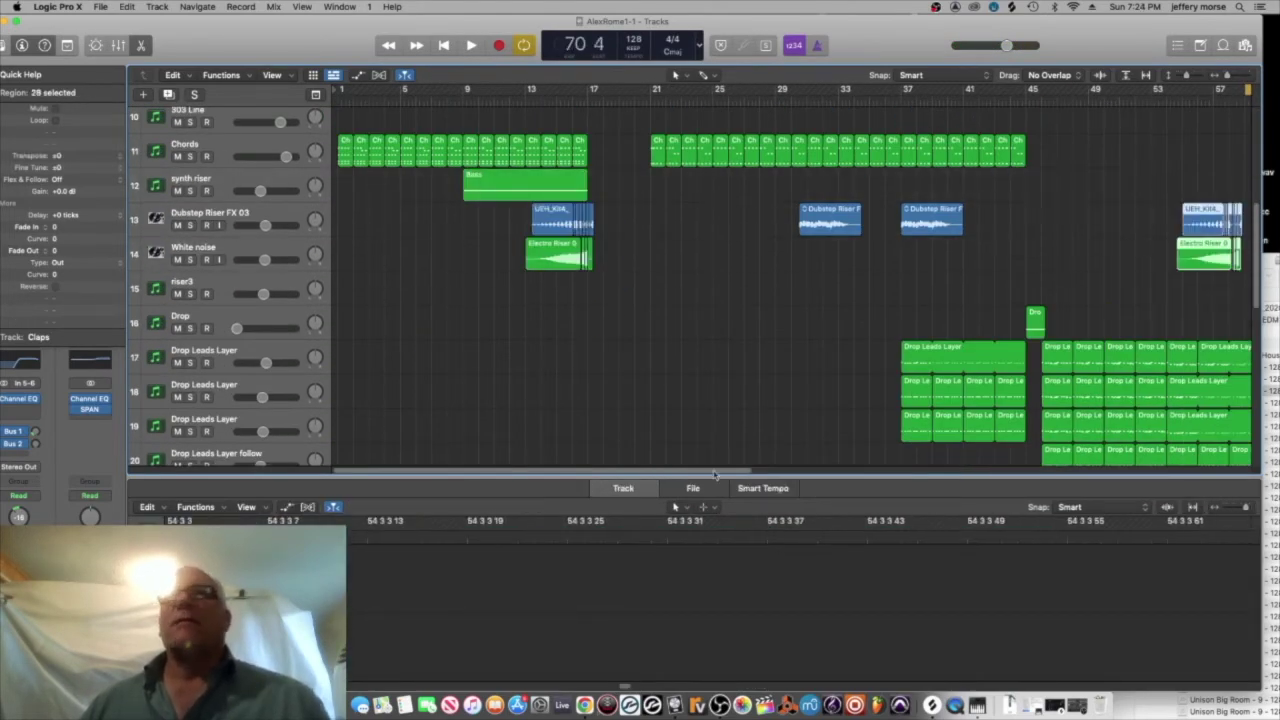
- Move the copied riser regions on tracks 13 and 14 so they end around bar 70, and play the section
scroll(1200, 225, right, 7)
scroll(1200, 225, up, 3)
drag(850, 362, 1033, 362)
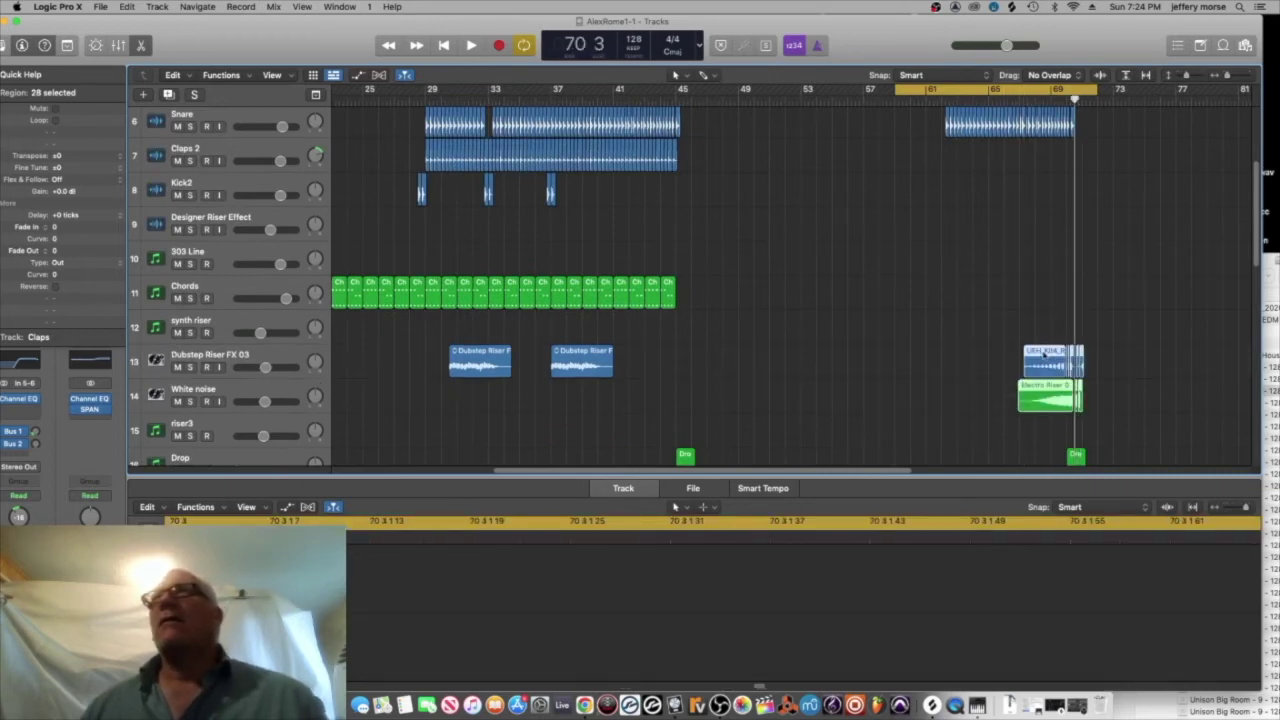
key(space)
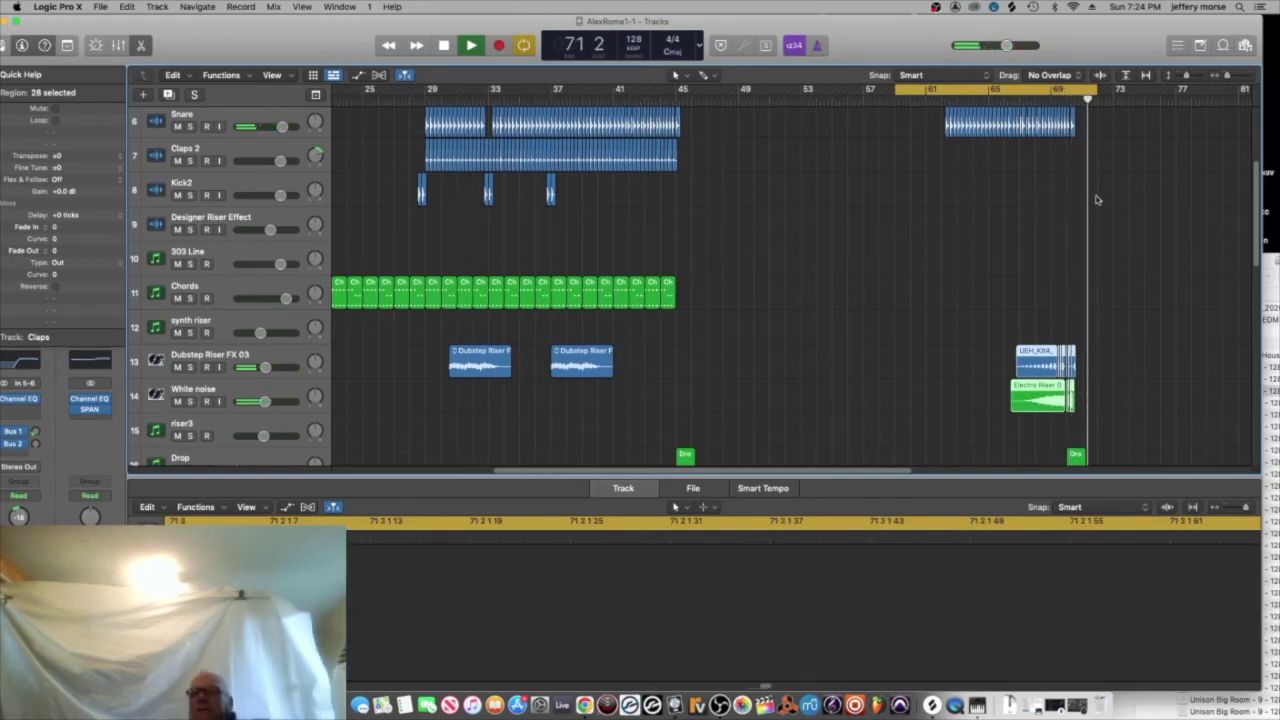
key(space)
- Save the project
click(128, 7)
mouse_move(101, 7)
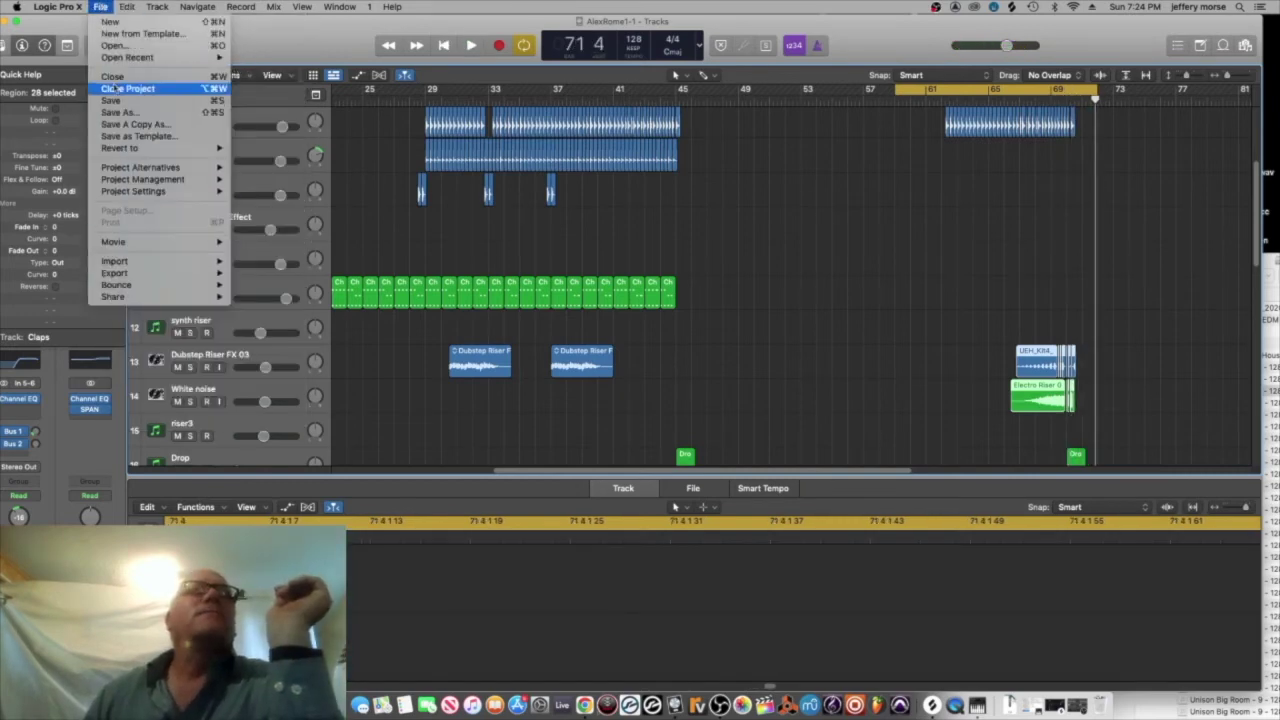
click(120, 101)
- Switch to Chrome and watch a short part of the Big Room House song Part 6 tutorial, pausing it at the end
click(586, 705)
click(245, 471)
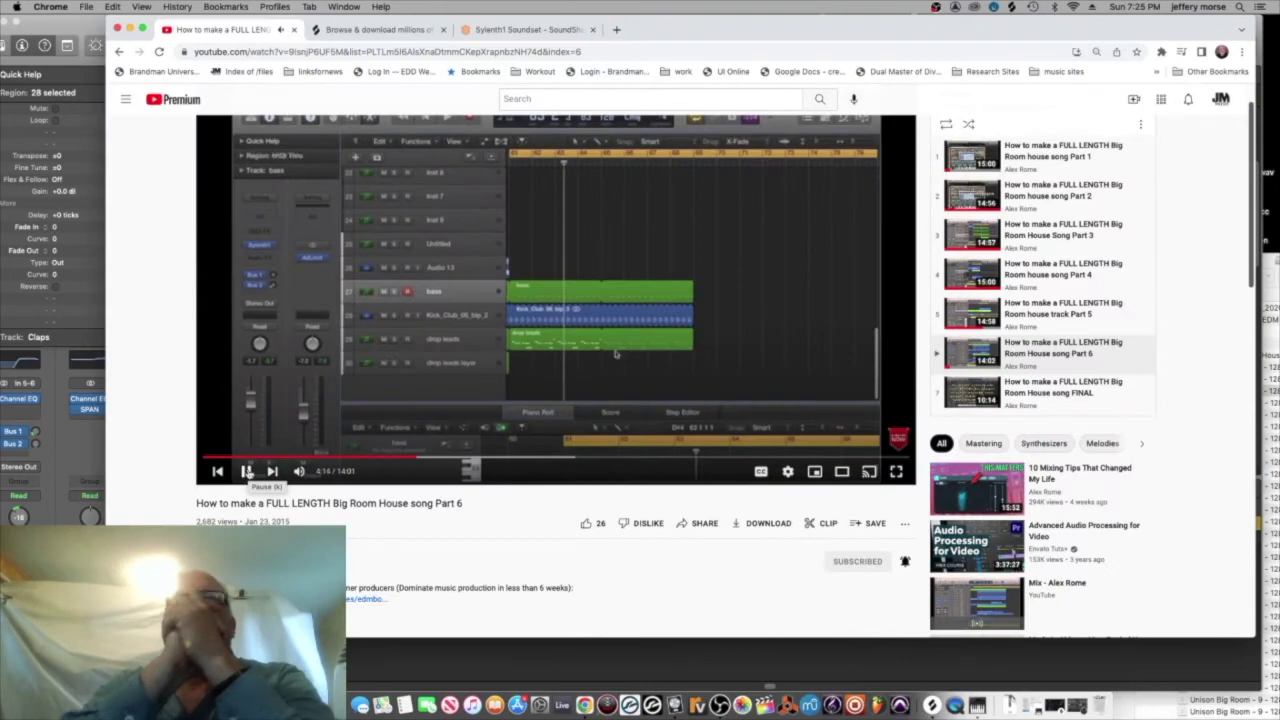
click(246, 472)
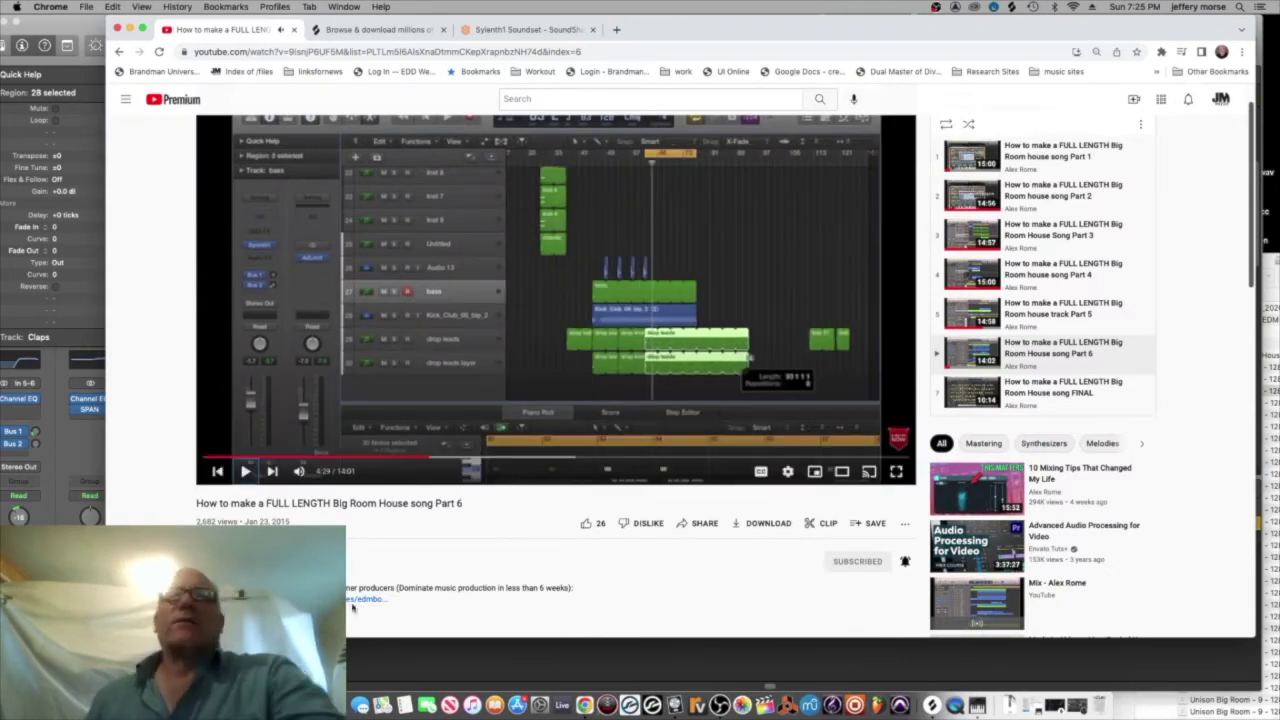
- Switch back to Logic Pro, solo track 18, open its Space Designer reverb, and play the section
click(675, 705)
key(space)
scroll(1077, 171, down, 6)
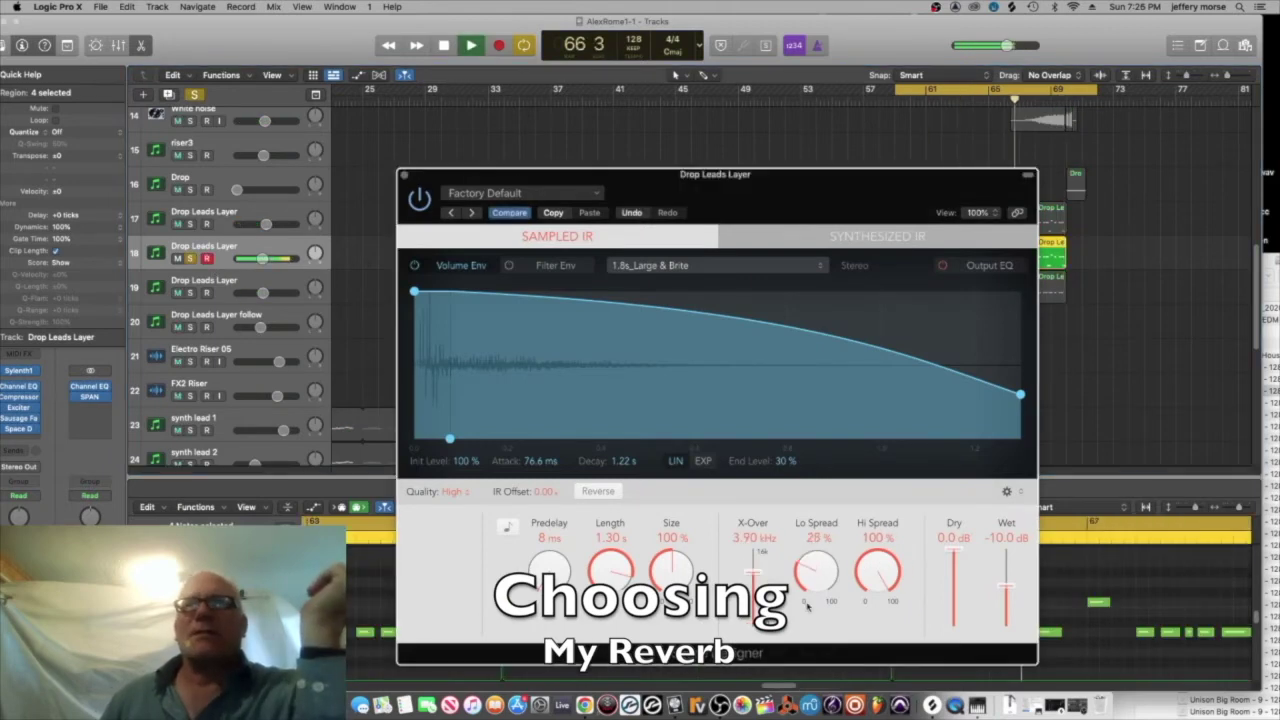
- Load the 02.0s Villa Lobby surround preset in Space Designer while the lead plays
click(520, 193)
mouse_move(500, 521)
mouse_move(792, 517)
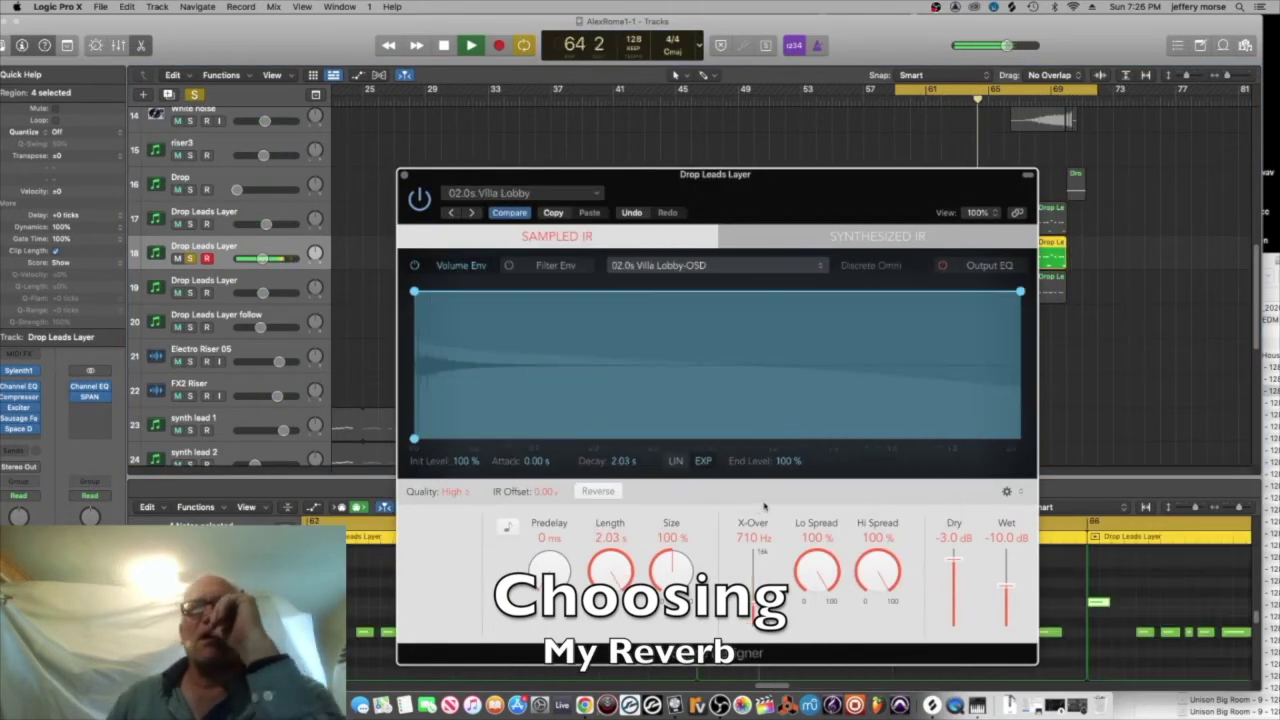
- Load the 100 BPM Industrial Press preset from the Ghost Rhythms effects and raise the volume envelope's end level to 9%
click(598, 196)
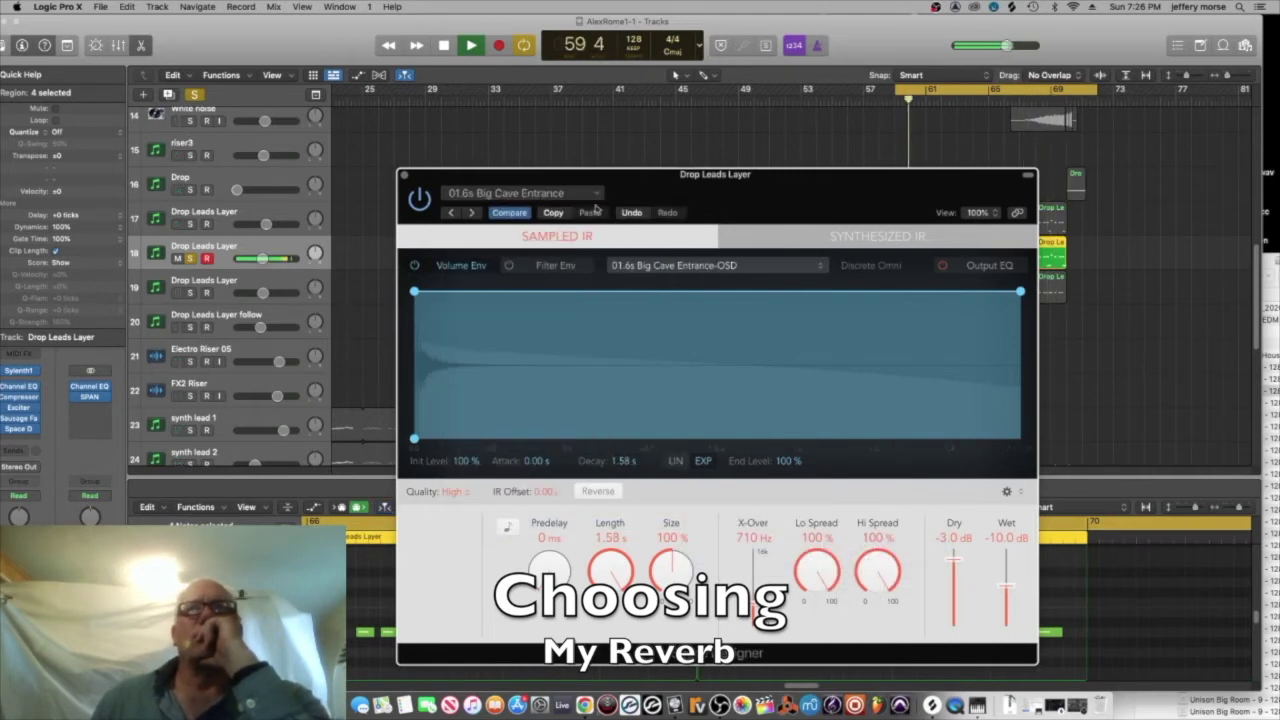
mouse_move(579, 488)
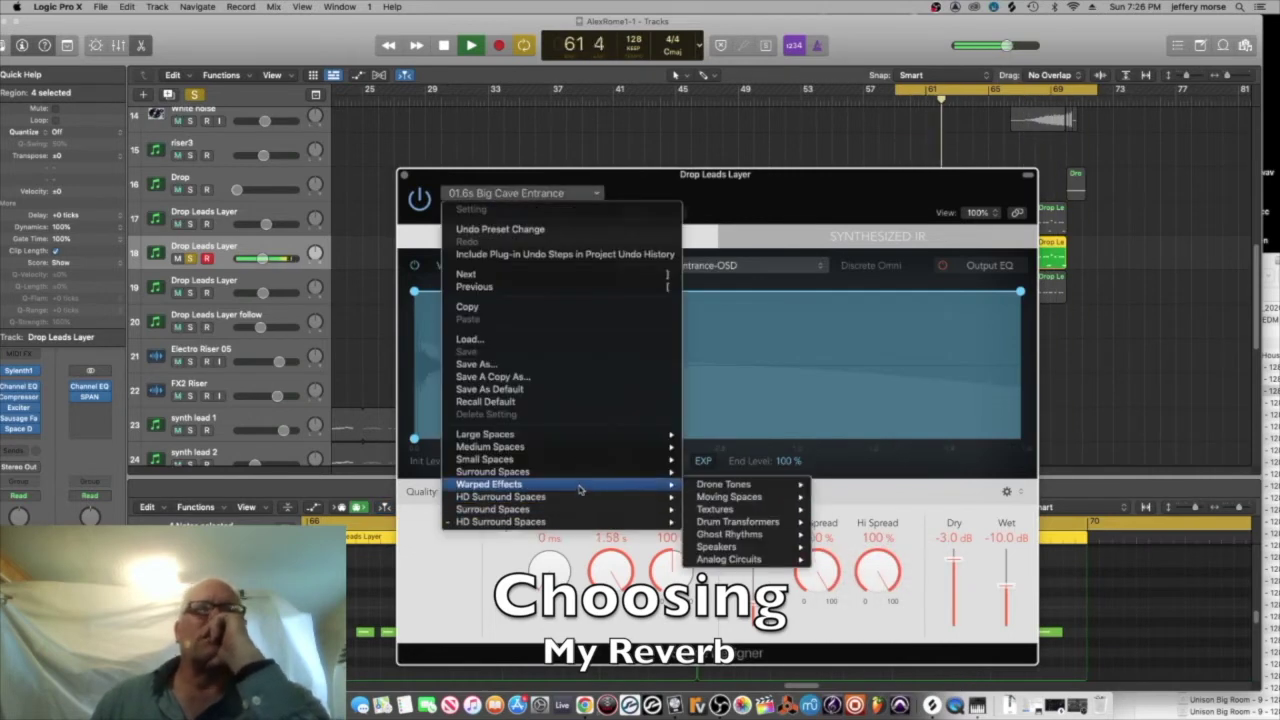
mouse_move(740, 534)
click(888, 548)
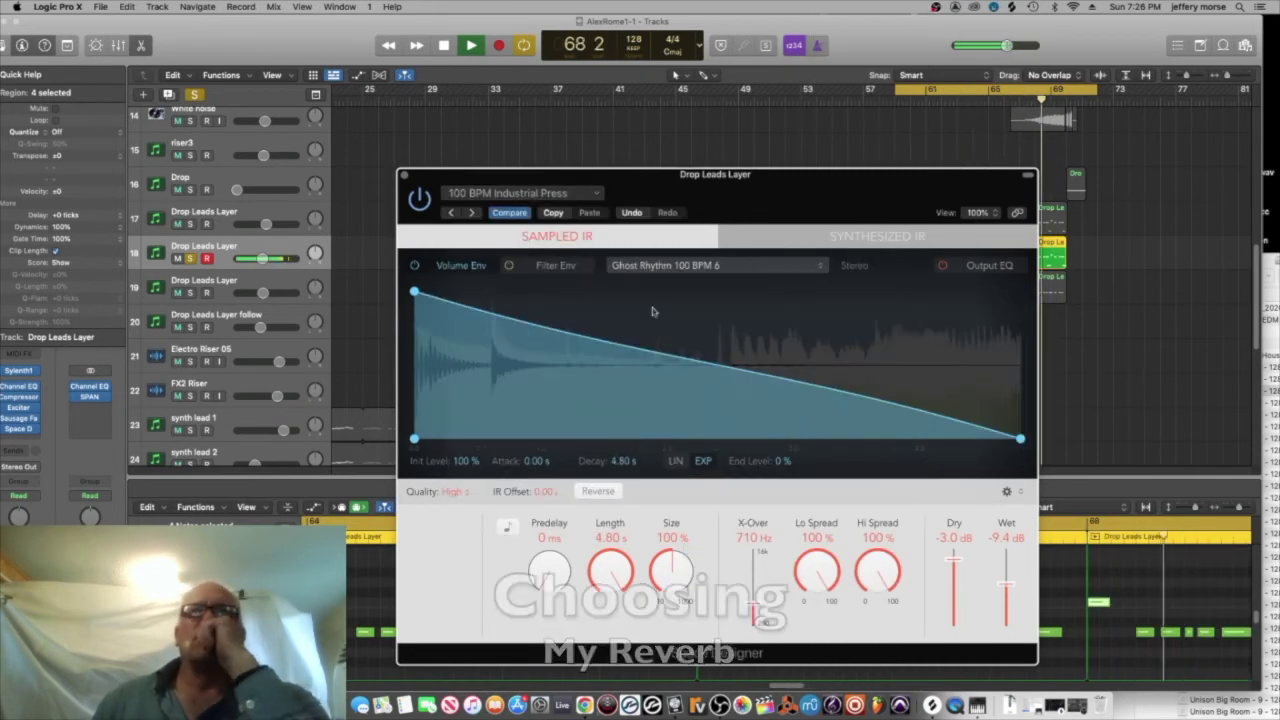
mouse_move(1020, 438)
mouse_down()
mouse_move(925, 354)
mouse_move(1020, 427)
mouse_up()
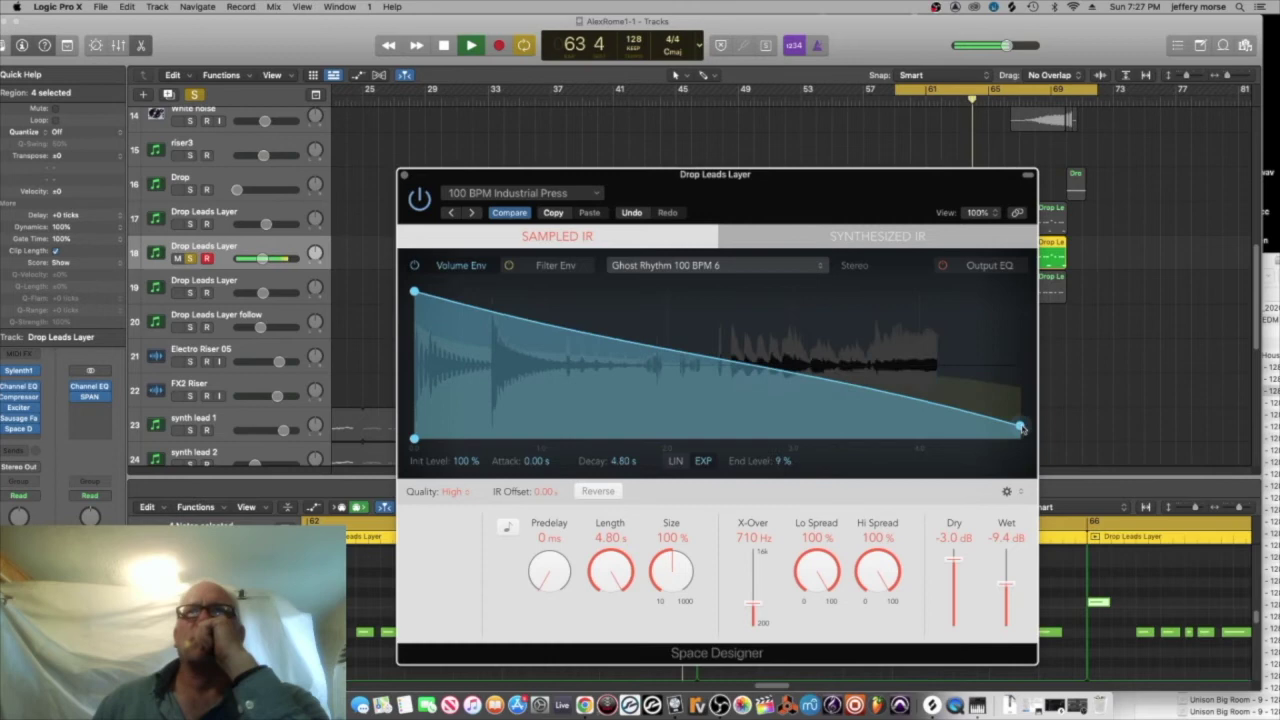
- Load the 00.8s Hard Studio surround preset in Space Designer
click(570, 194)
mouse_move(603, 509)
mouse_move(787, 541)
mouse_move(560, 522)
mouse_move(757, 523)
click(876, 446)
- Set the reverb's volume envelope end level to 51% and size to 220%, and turn on Reverse
drag(1018, 293, 1020, 364)
drag(671, 572, 672, 545)
click(598, 491)
click(608, 495)
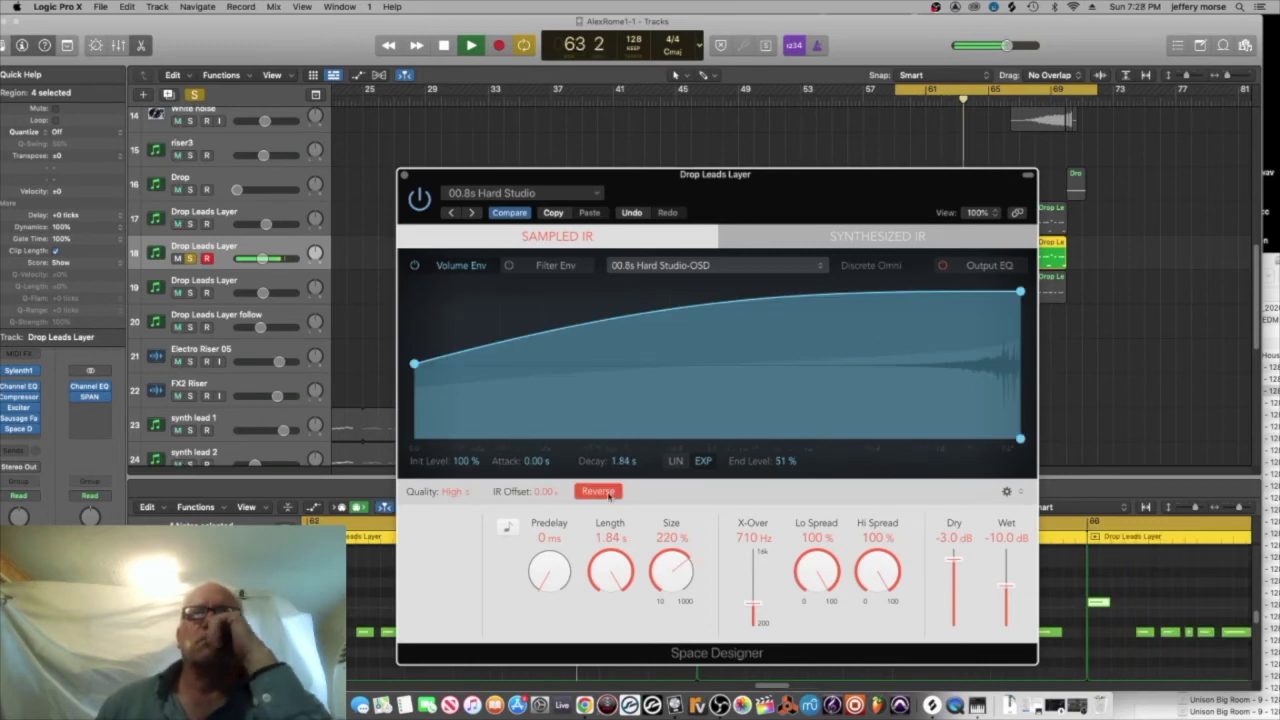
- Replace Space Designer with the Raum reverb on the soloed Drop Leads Layer track
click(404, 175)
click(34, 429)
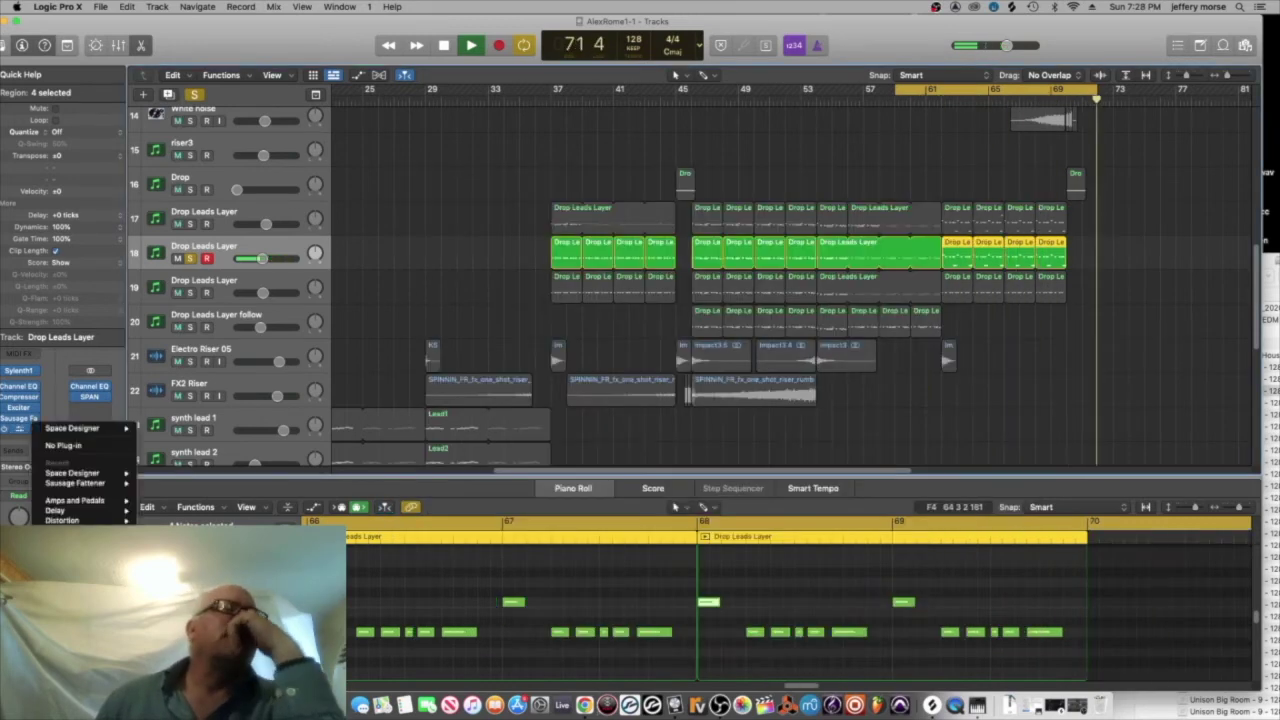
mouse_move(75, 647)
mouse_move(190, 590)
mouse_move(300, 530)
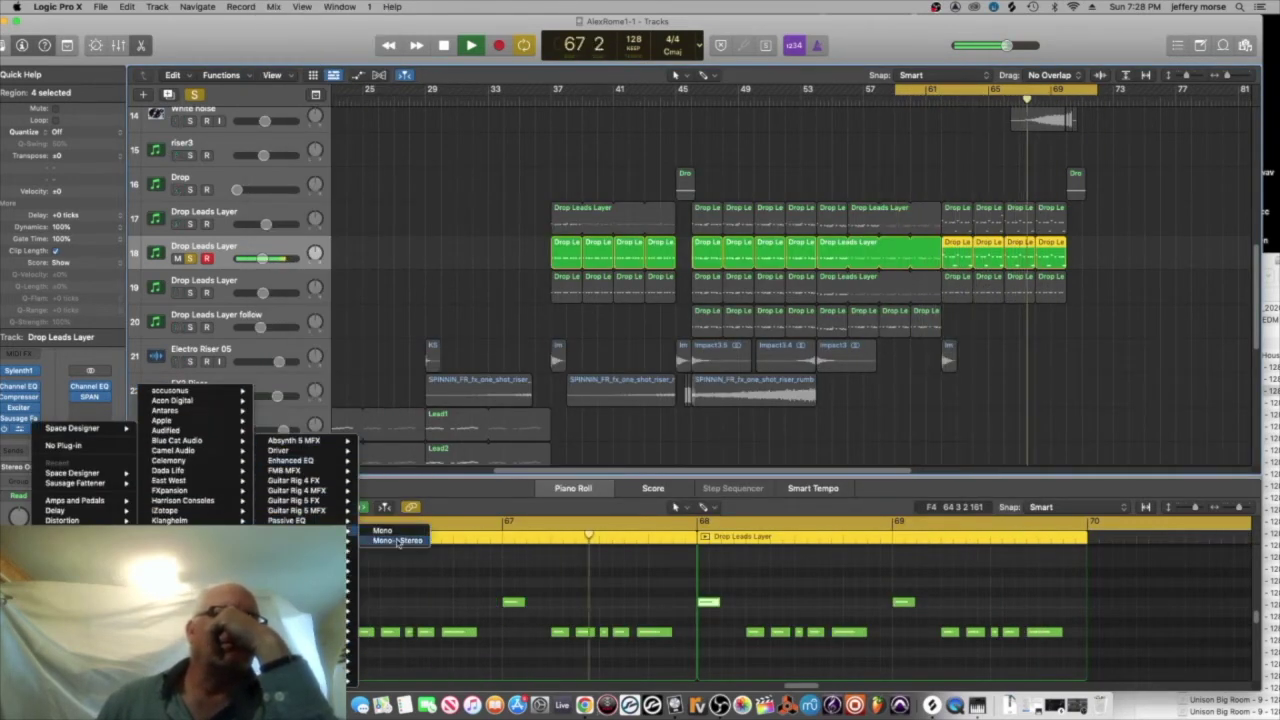
click(388, 529)
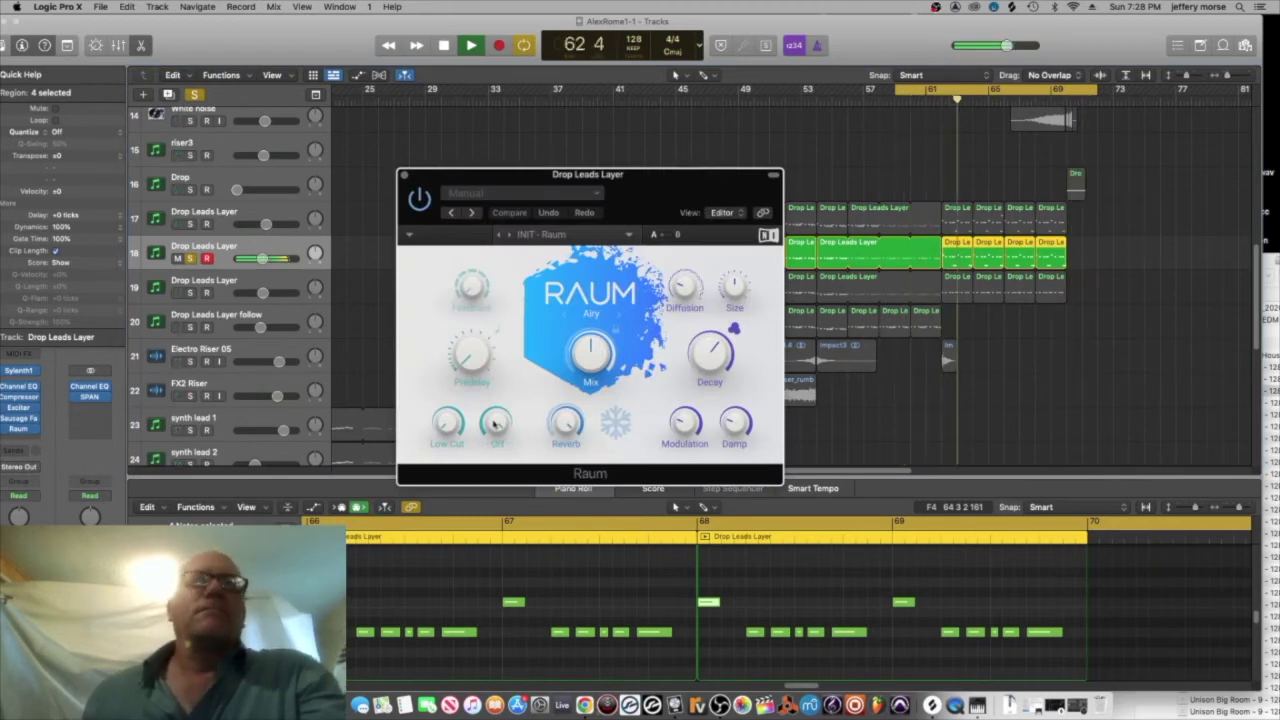
- In Raum, lower the High Cut, raise the Mix slightly, set Damp to 52% and shorten the Decay
drag(495, 425, 494, 436)
drag(592, 355, 592, 352)
drag(736, 424, 736, 396)
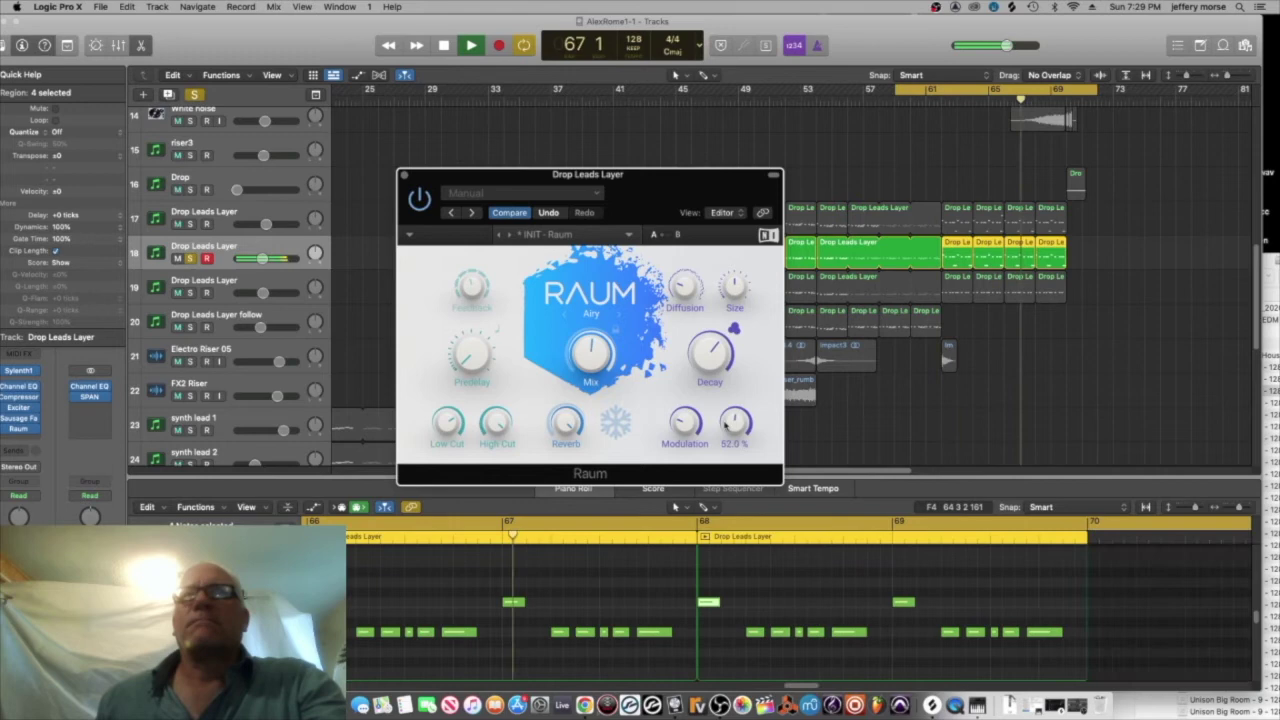
drag(710, 353, 710, 376)
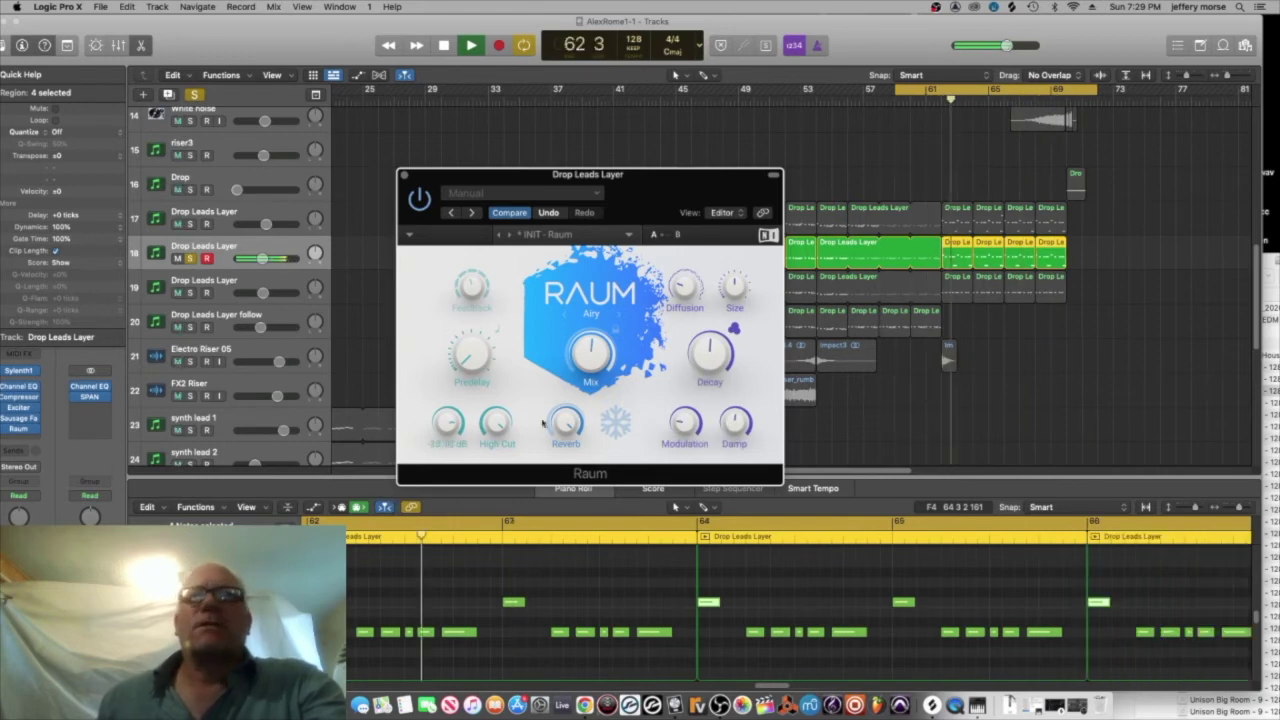
- Unsolo the Drop Leads Layer track, extend the cycle range back to bar 37 and play the full arrangement
click(190, 259)
click(404, 175)
key(space)
drag(897, 90, 553, 90)
click(470, 47)
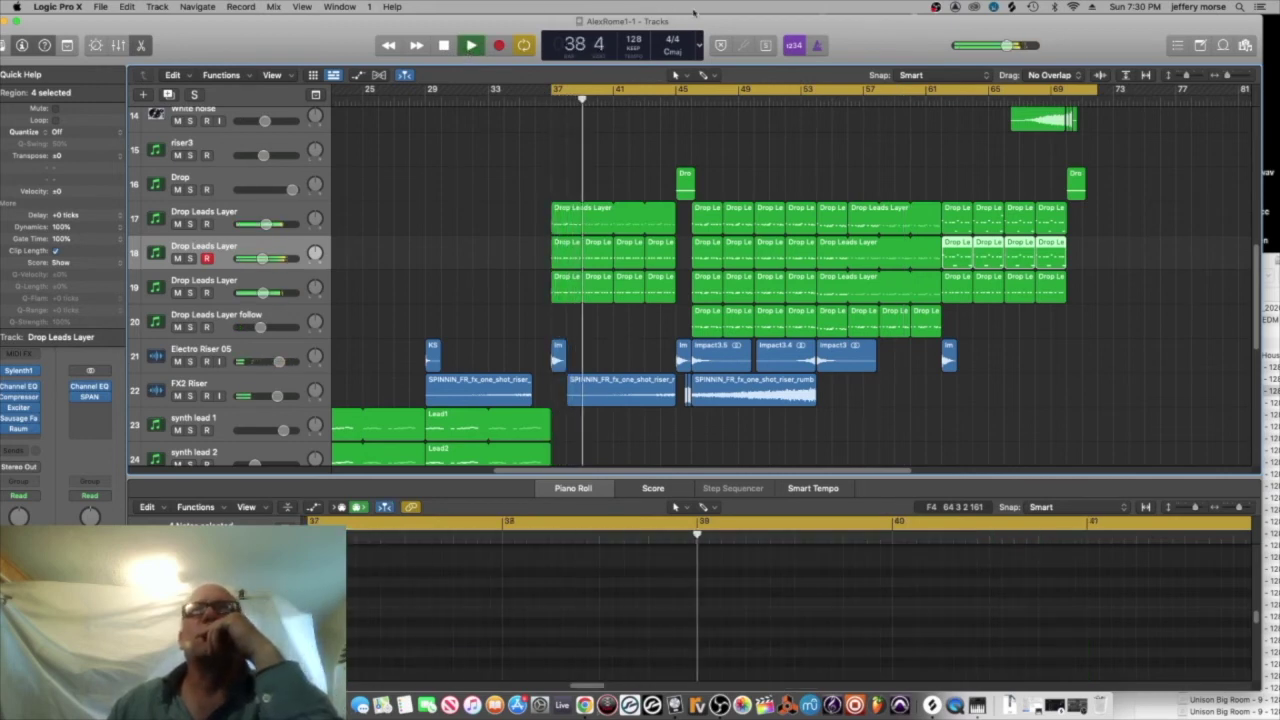
drag(776, 20, 806, 20)
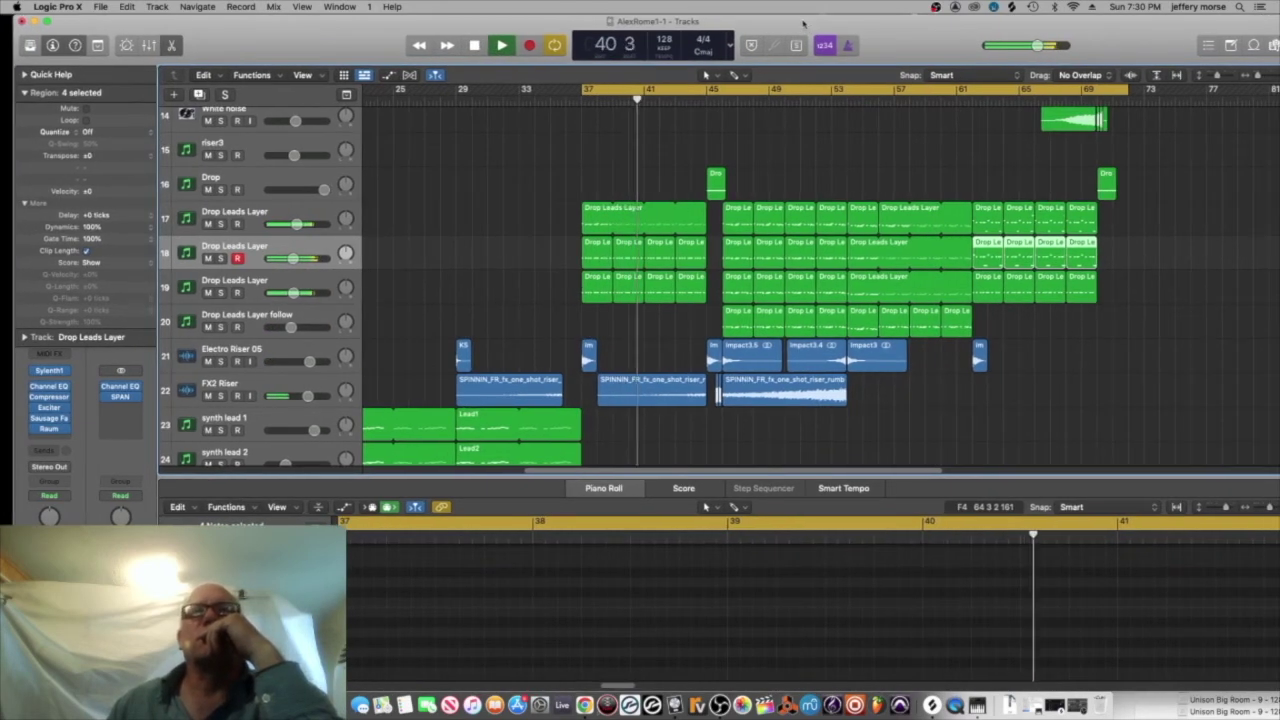
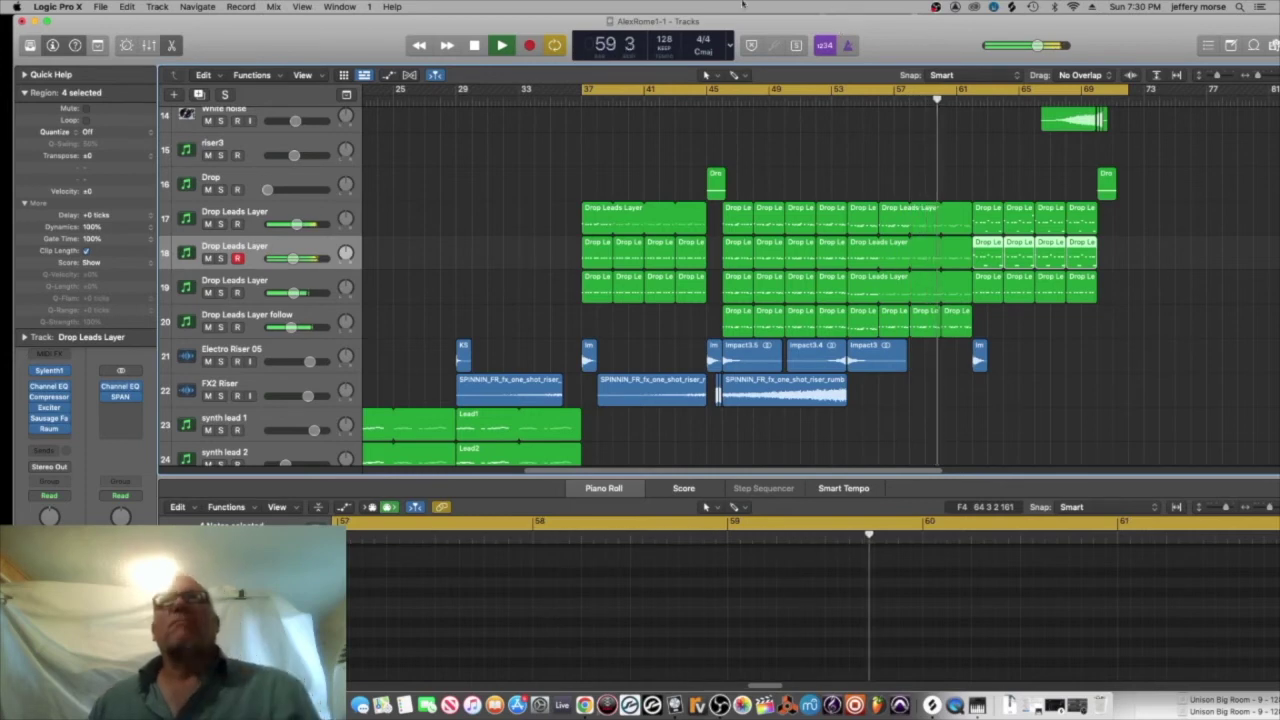
- Play the transition from bar 44 and move the start of the cycle range to bar 44
click(695, 101)
key(space)
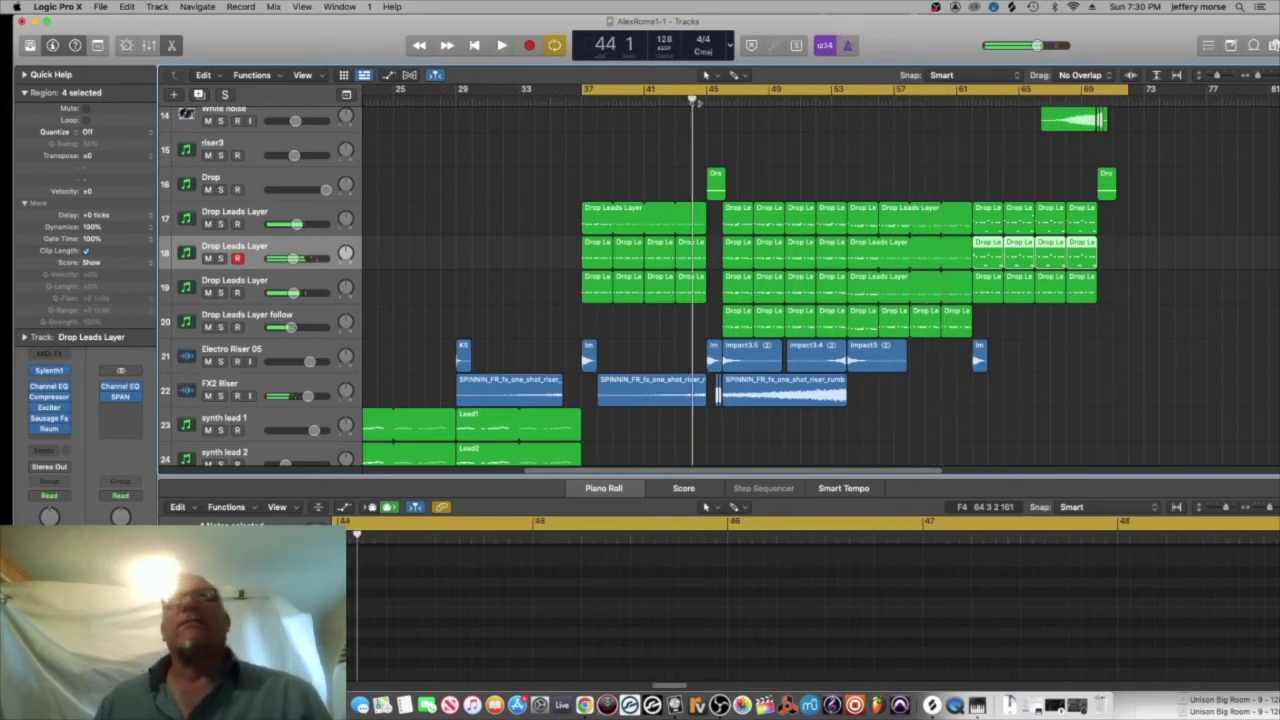
key(space)
drag(584, 90, 693, 91)
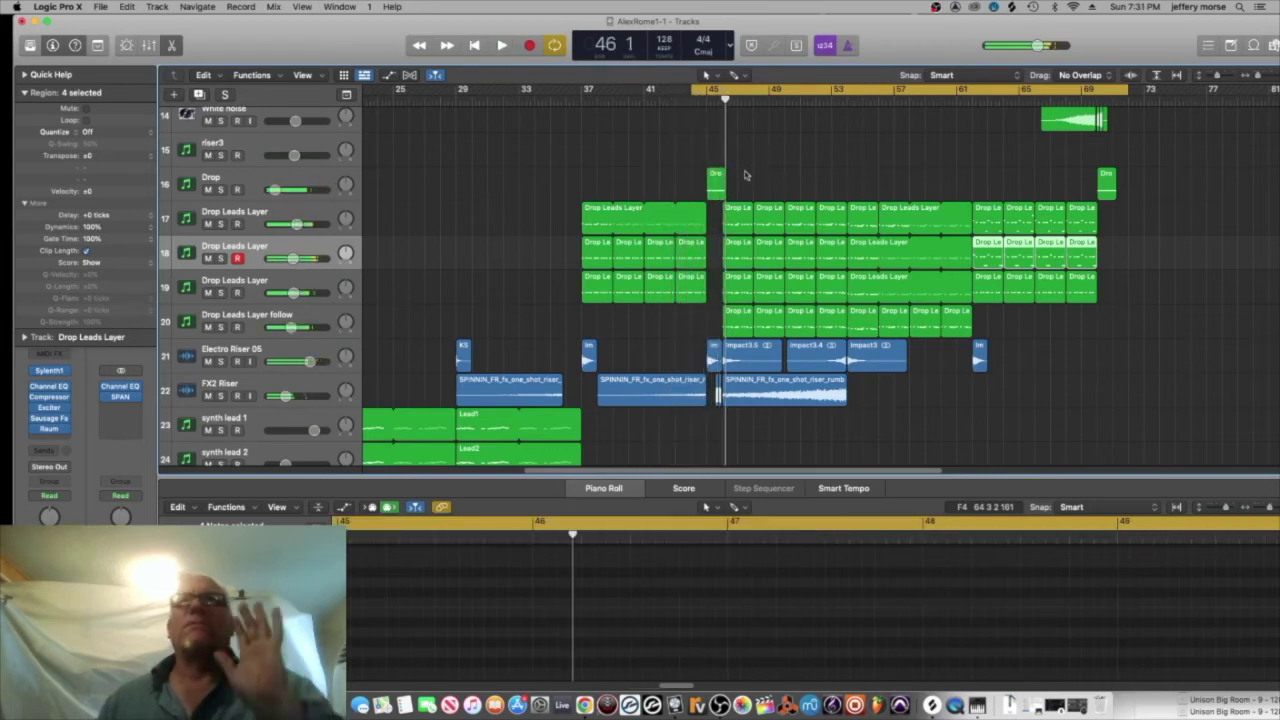
- Select the lead, impact and riser regions from bar 46 onward and move them one bar later to start at bar 47
drag(734, 177, 1207, 388)
drag(808, 293, 823, 293)
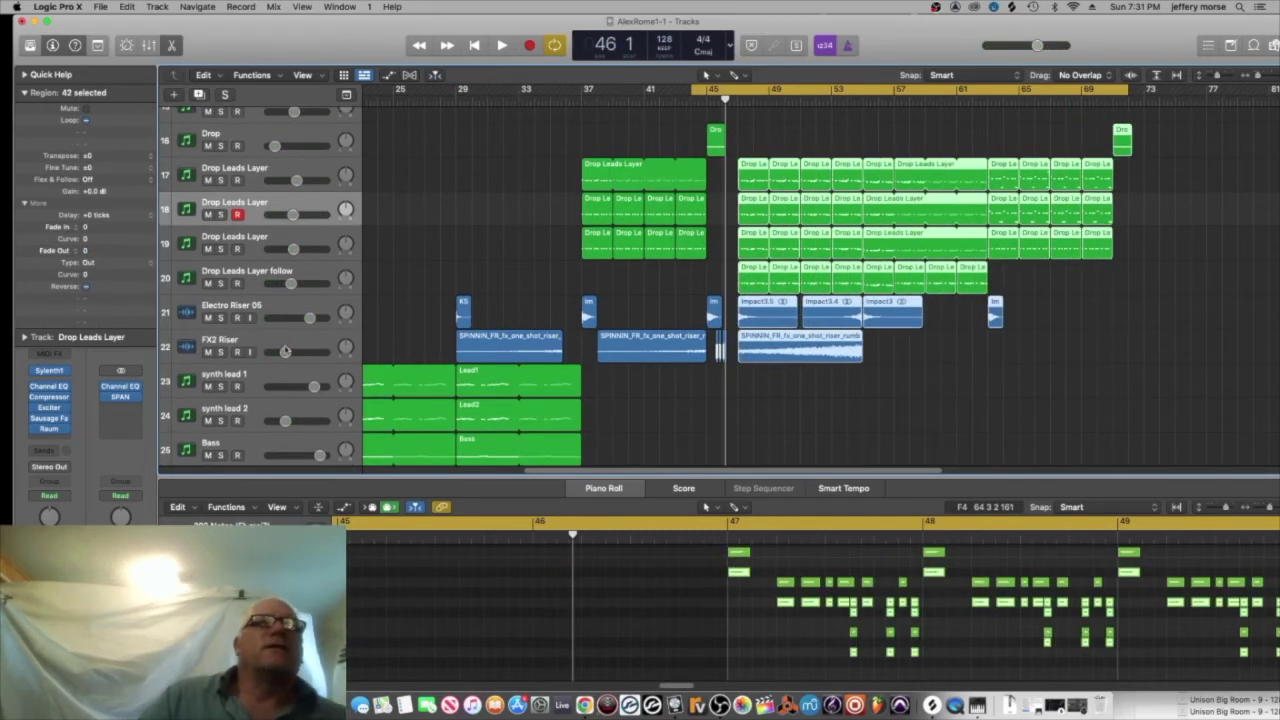
- Add a software instrument track below FX2 Riser and load Serum on it
click(285, 350)
click(173, 94)
click(460, 118)
click(883, 394)
click(191, 402)
mouse_move(230, 443)
click(336, 443)
drag(590, 174, 702, 126)
- In Splice, preview the tp_sdmdb_fx_reverse_scare_hit and BS Flangy Growl Hit presets, and load BS Flangy Growl Hit into Serum
click(978, 190)
click(988, 216)
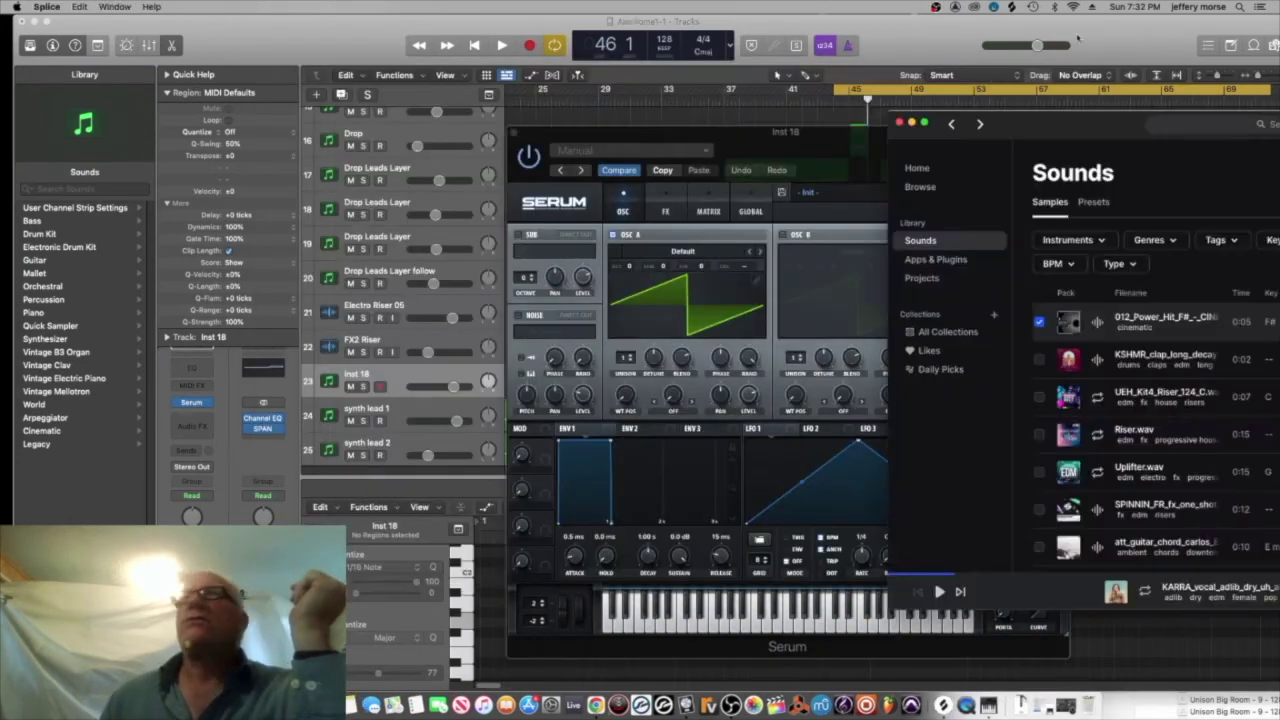
click(1093, 201)
click(1072, 298)
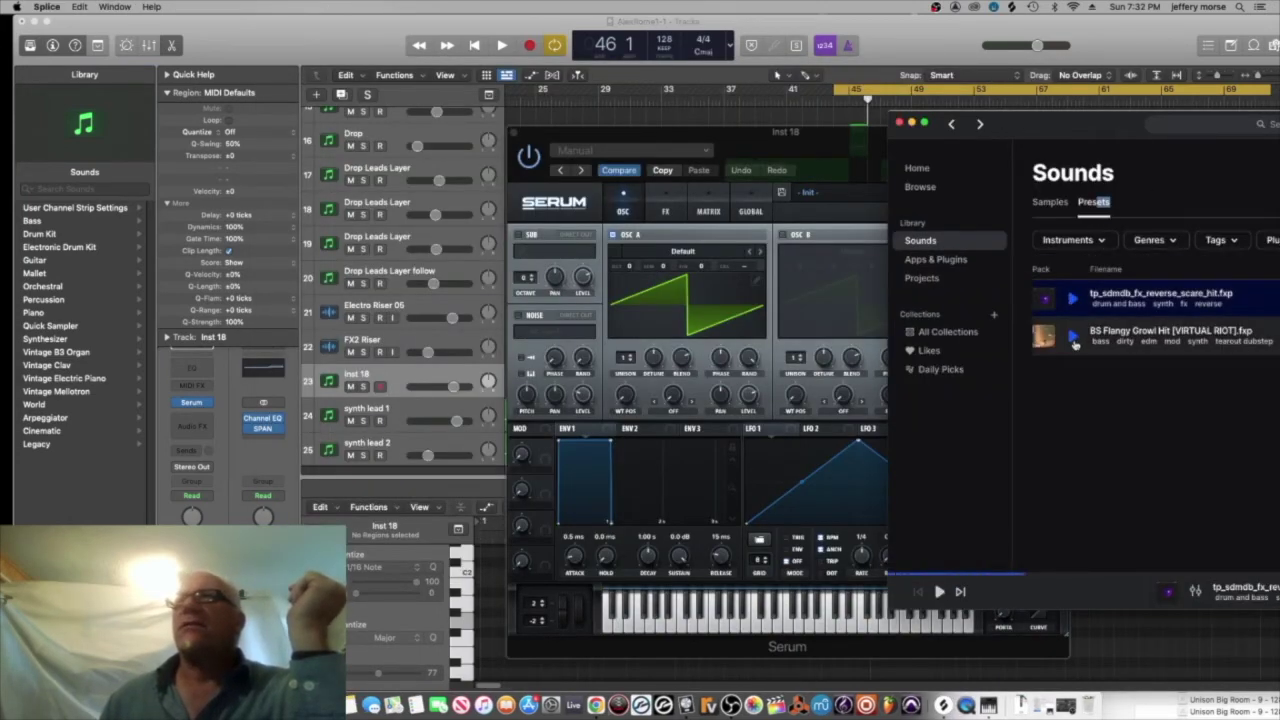
click(1074, 338)
drag(1133, 338, 663, 297)
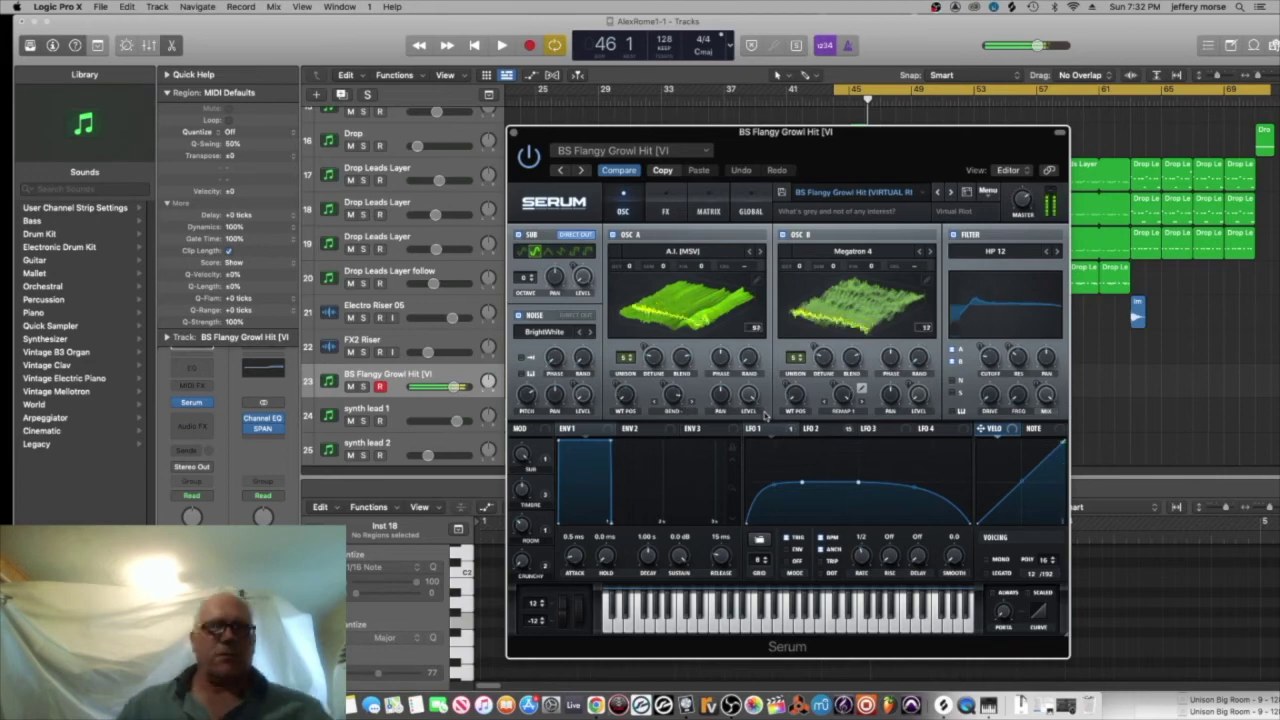
- Move Serum clear of the arrangement, start the cycle range at bar 41 beat 3 and play through the gap into bar 47
drag(972, 141, 750, 407)
drag(868, 103, 795, 91)
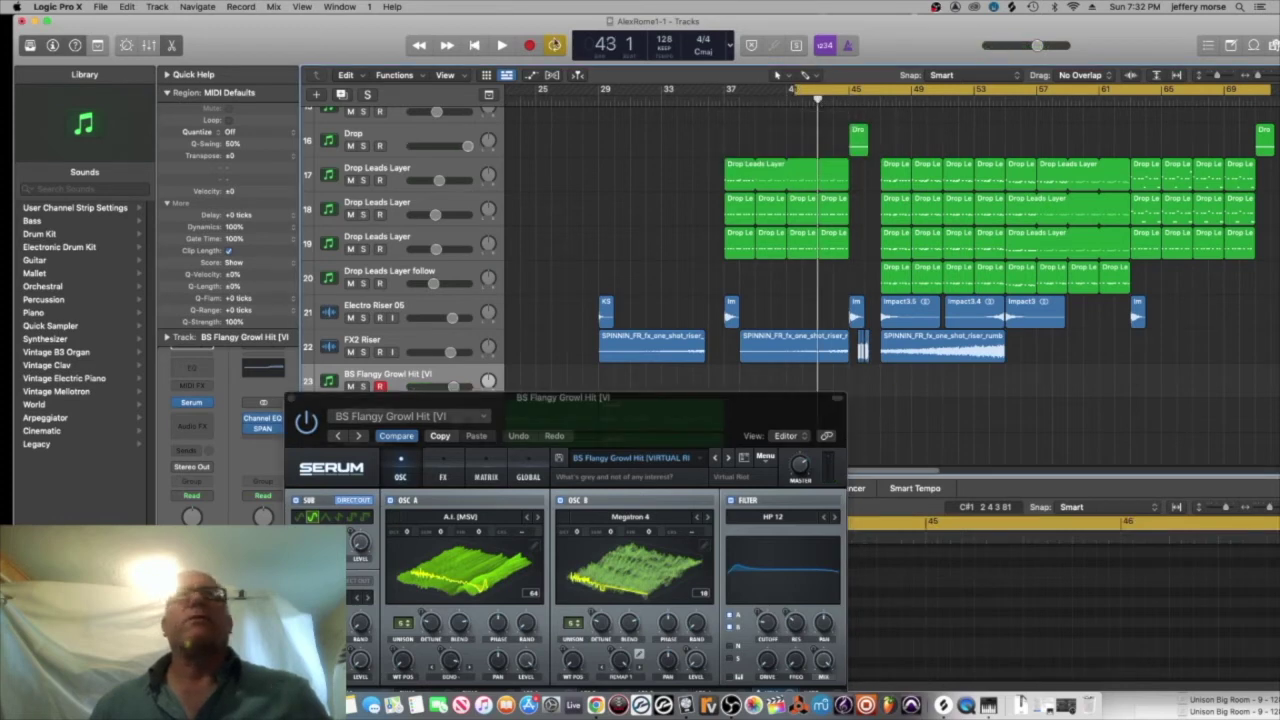
click(502, 46)
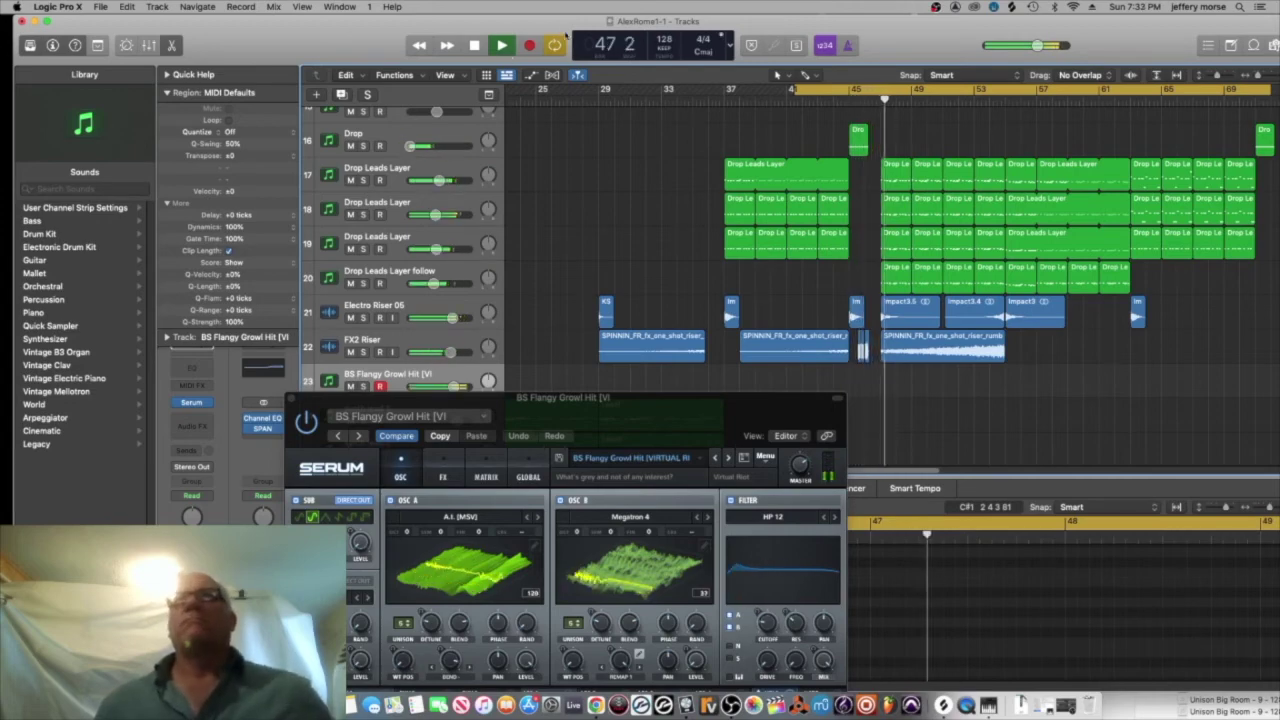
key(space)
- Shift the remaining second-drop regions on the lower tracks to start at bar 47, and play from the cycle start
scroll(913, 273, up, 10)
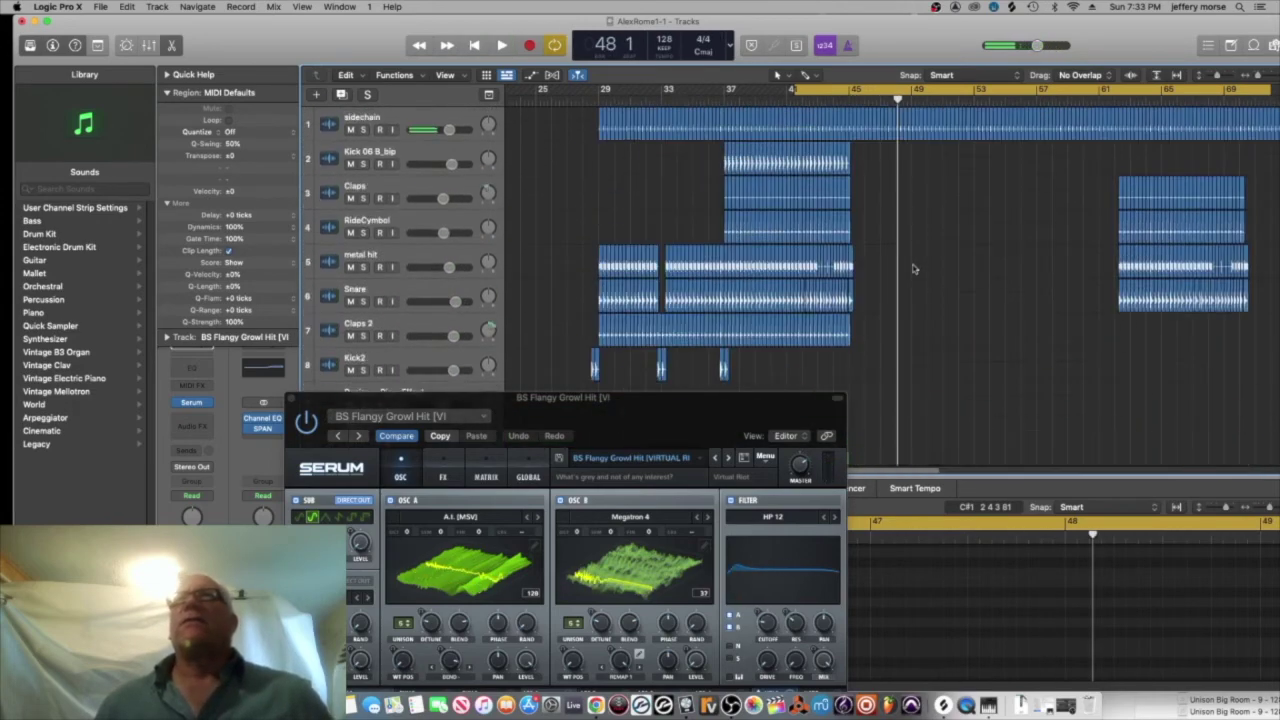
scroll(898, 185, down, 15)
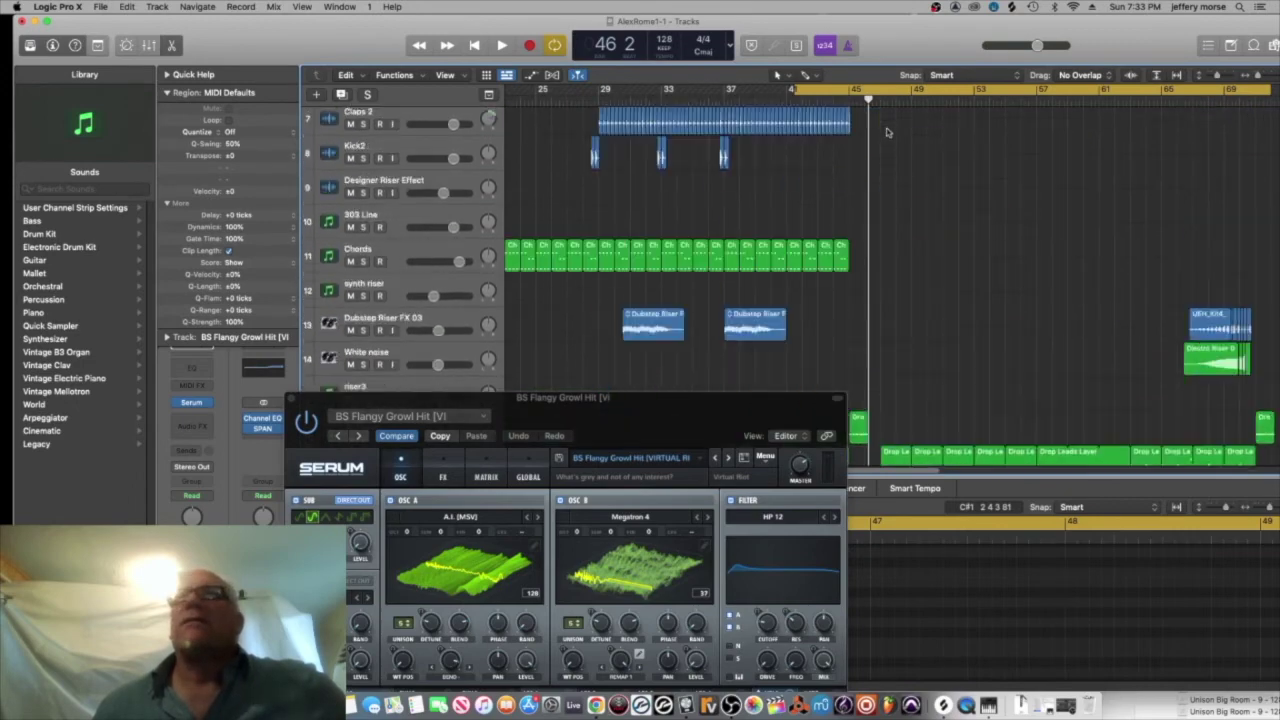
drag(1036, 173, 892, 317)
scroll(892, 300, up, 10)
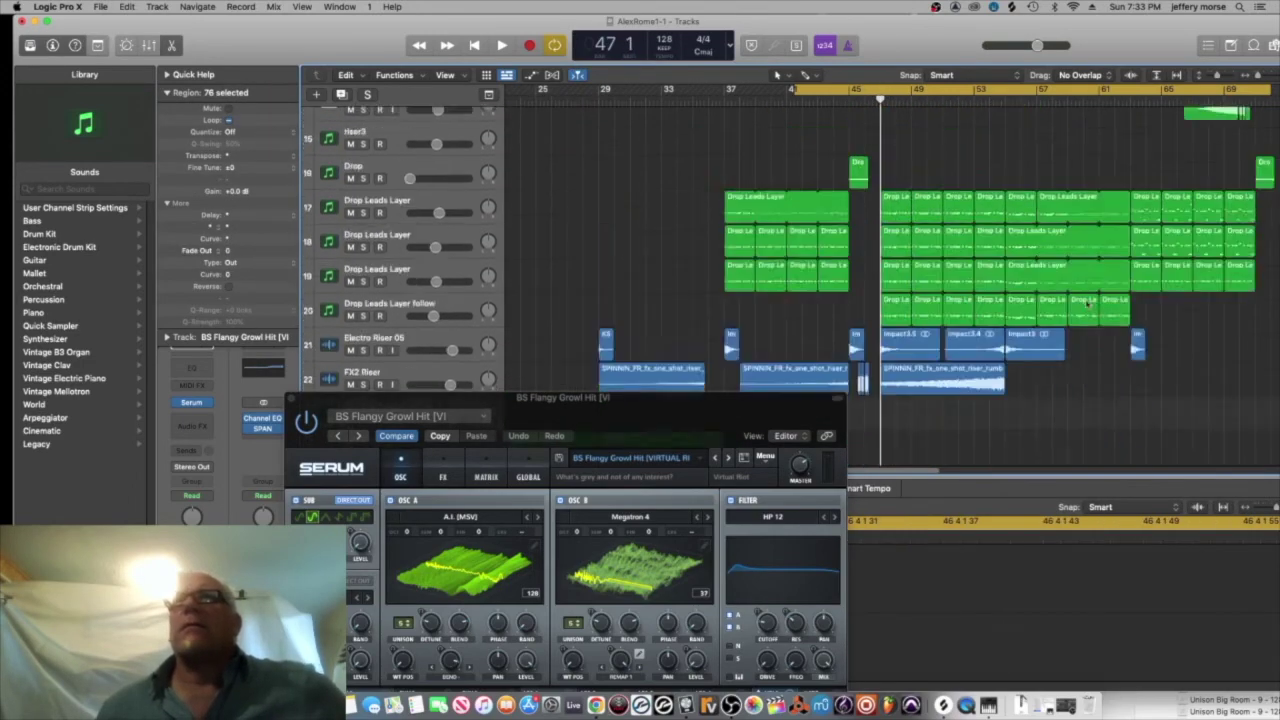
scroll(890, 280, down, 4)
click(848, 101)
key(space)
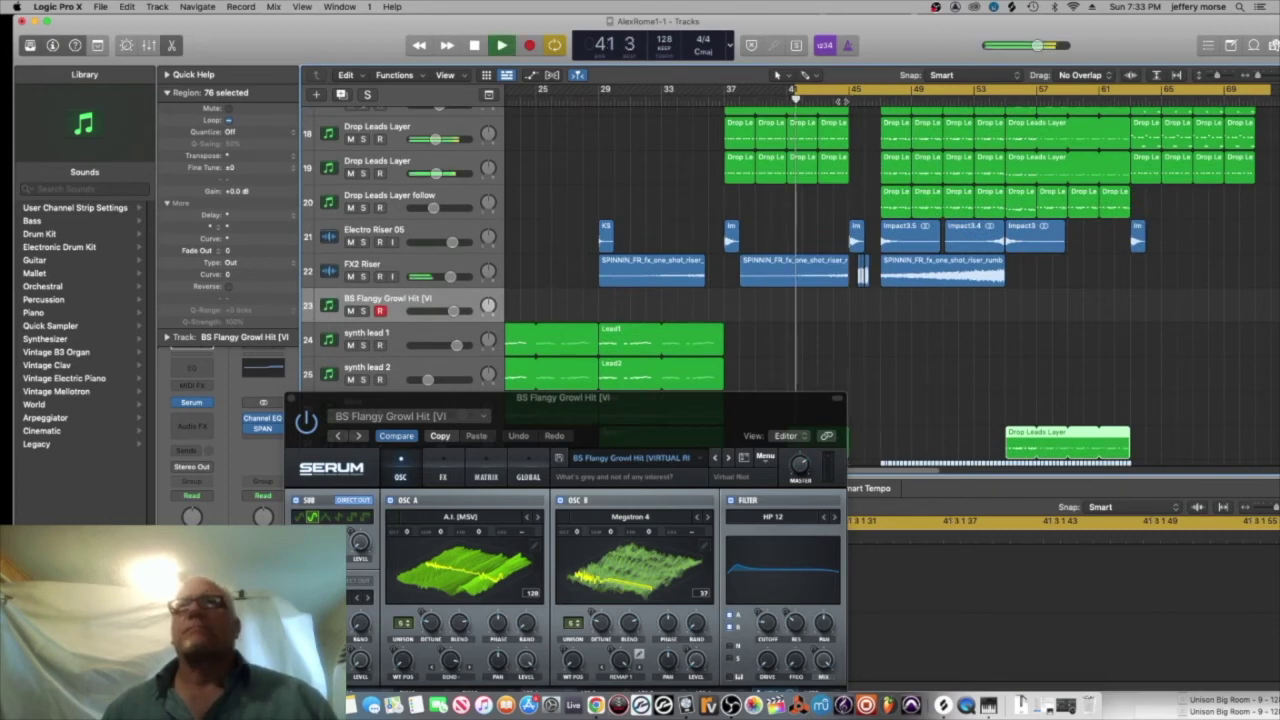
- Create a one-bar MIDI region at bar 46 on the BS Flangy Growl Hit track and close Serum
click(864, 294)
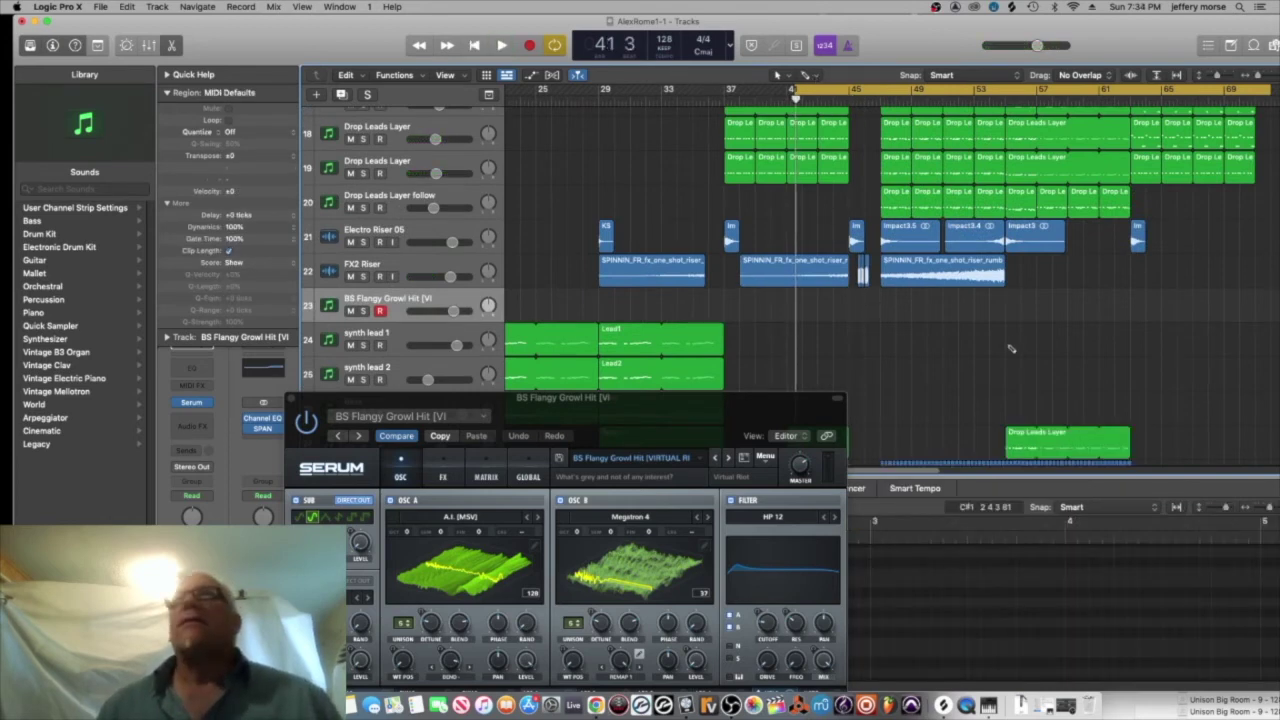
click(870, 297)
drag(636, 410, 591, 60)
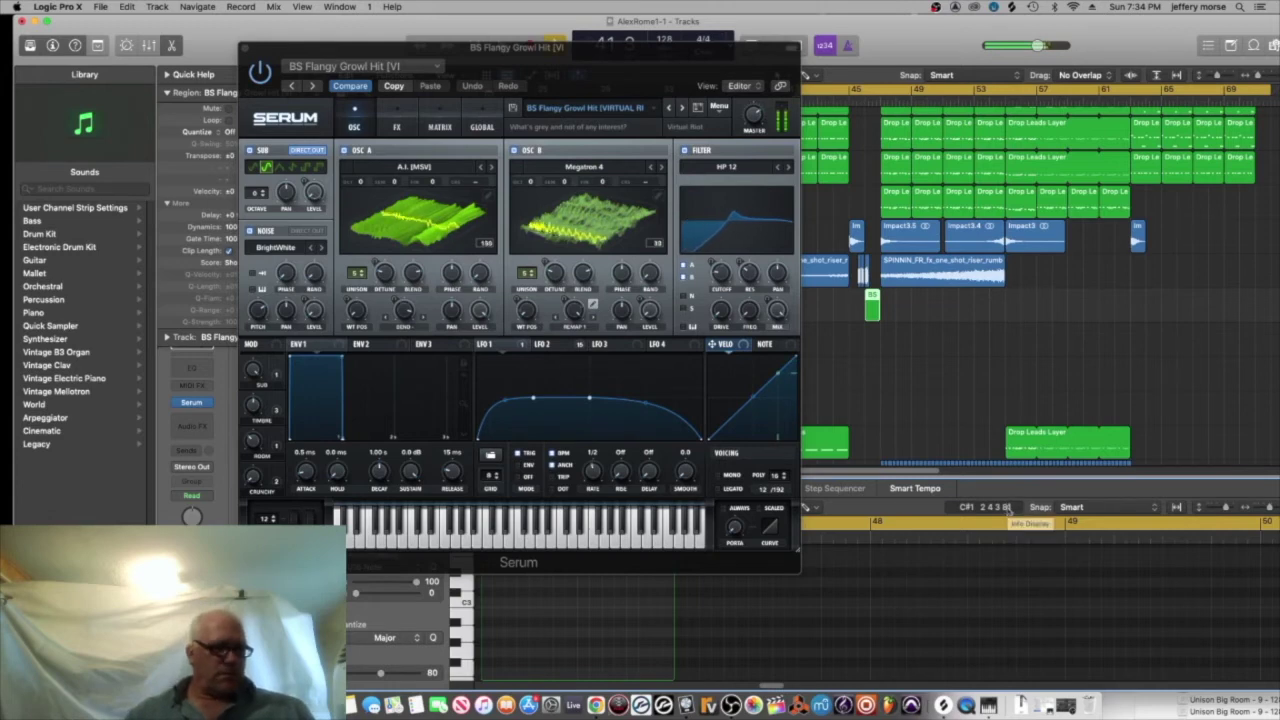
click(246, 47)
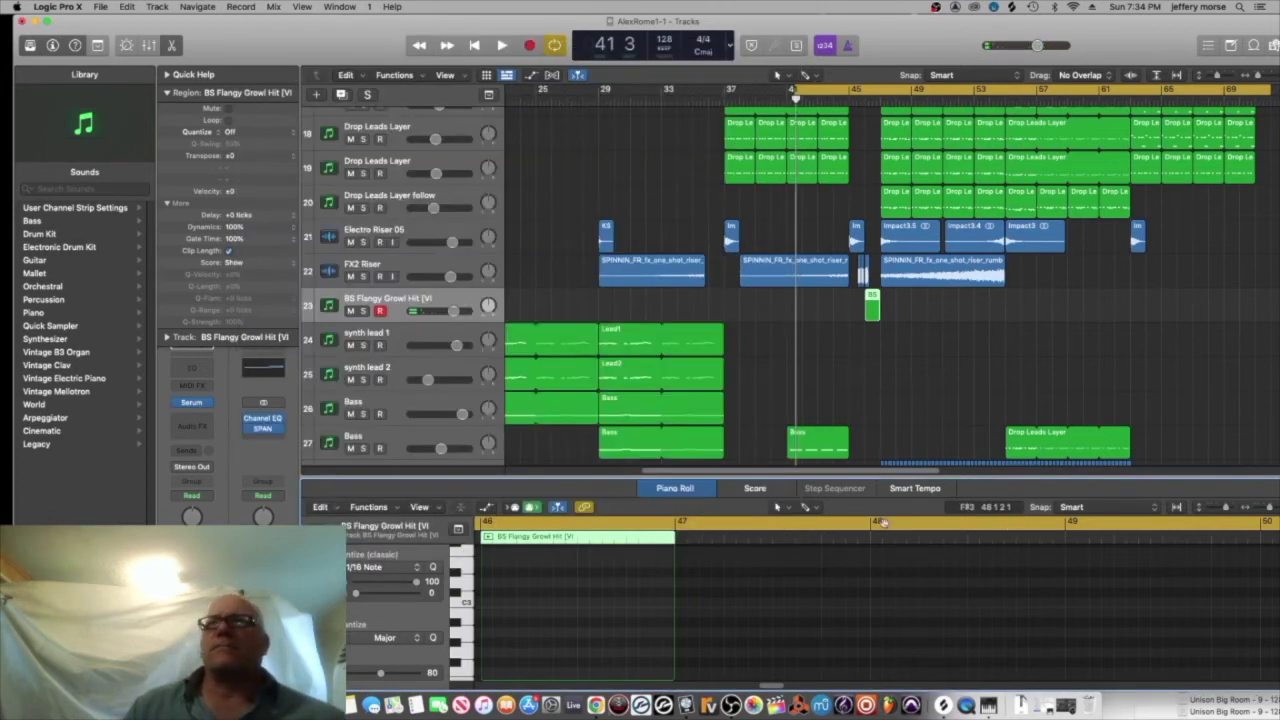
- Enlarge the Piano Roll, draw an A0 note across the whole growl hit region and play it in context
drag(901, 476, 870, 150)
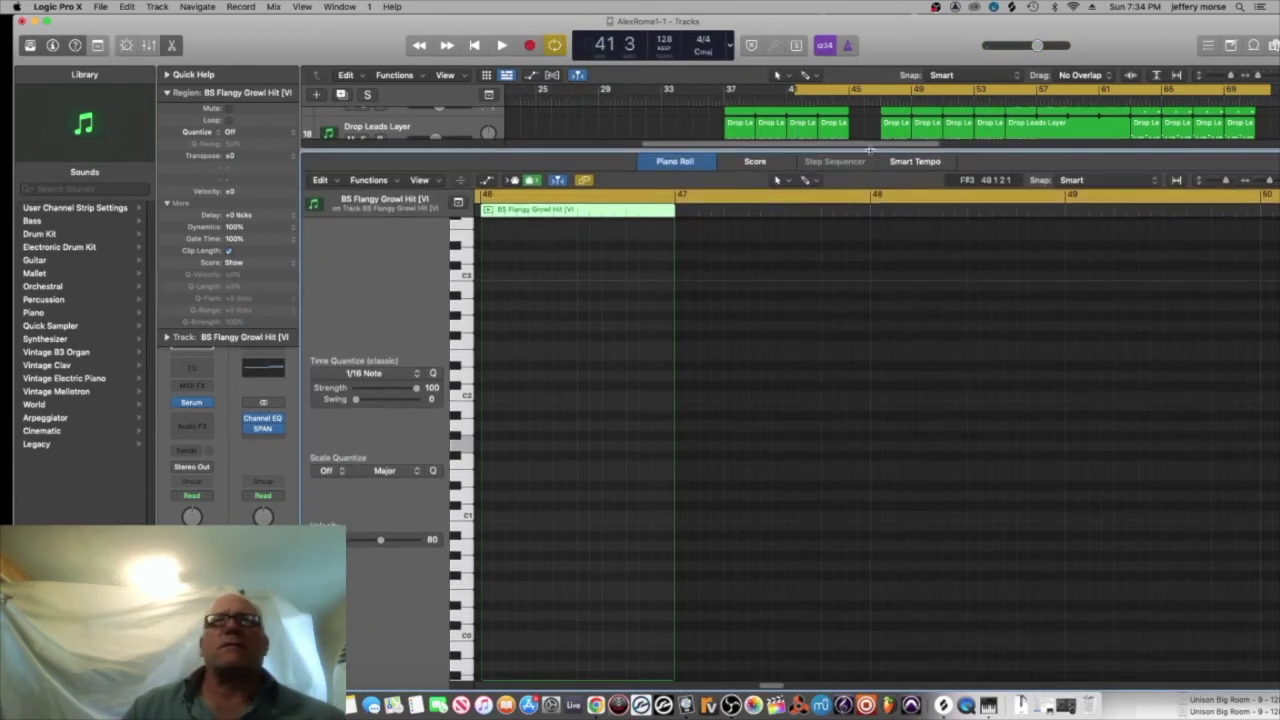
click(493, 546)
drag(500, 548, 672, 547)
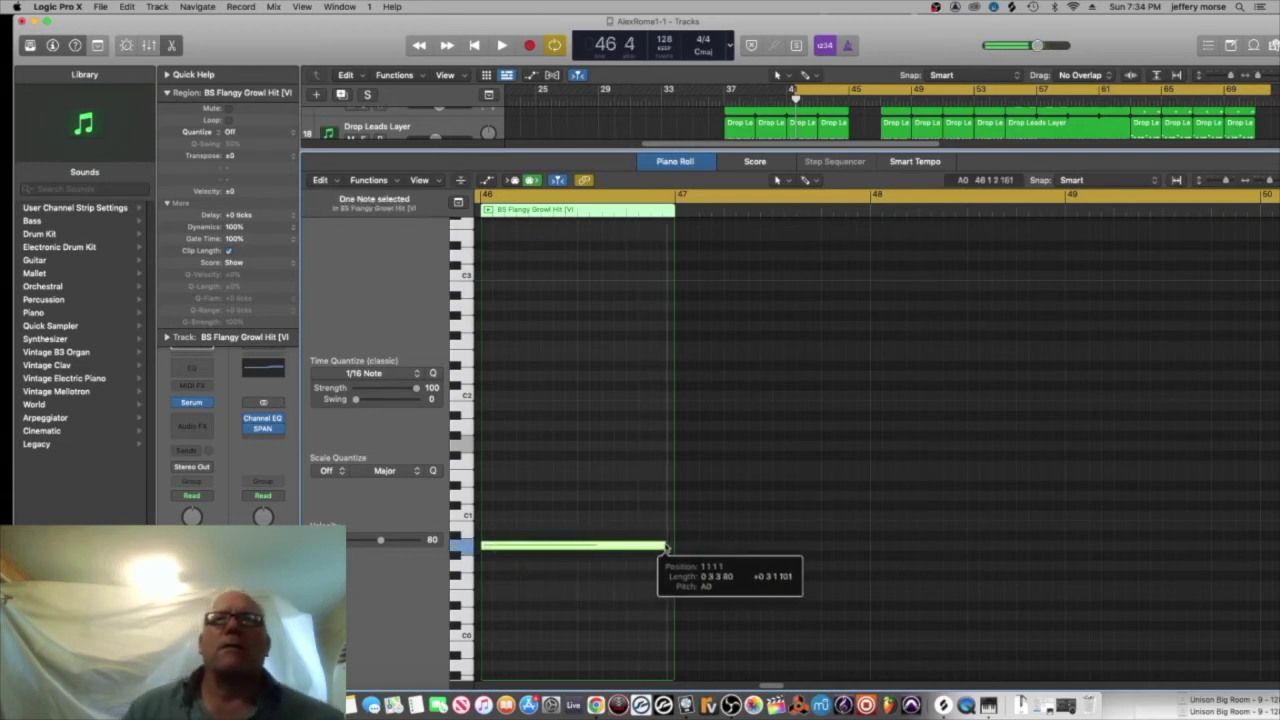
key(space)
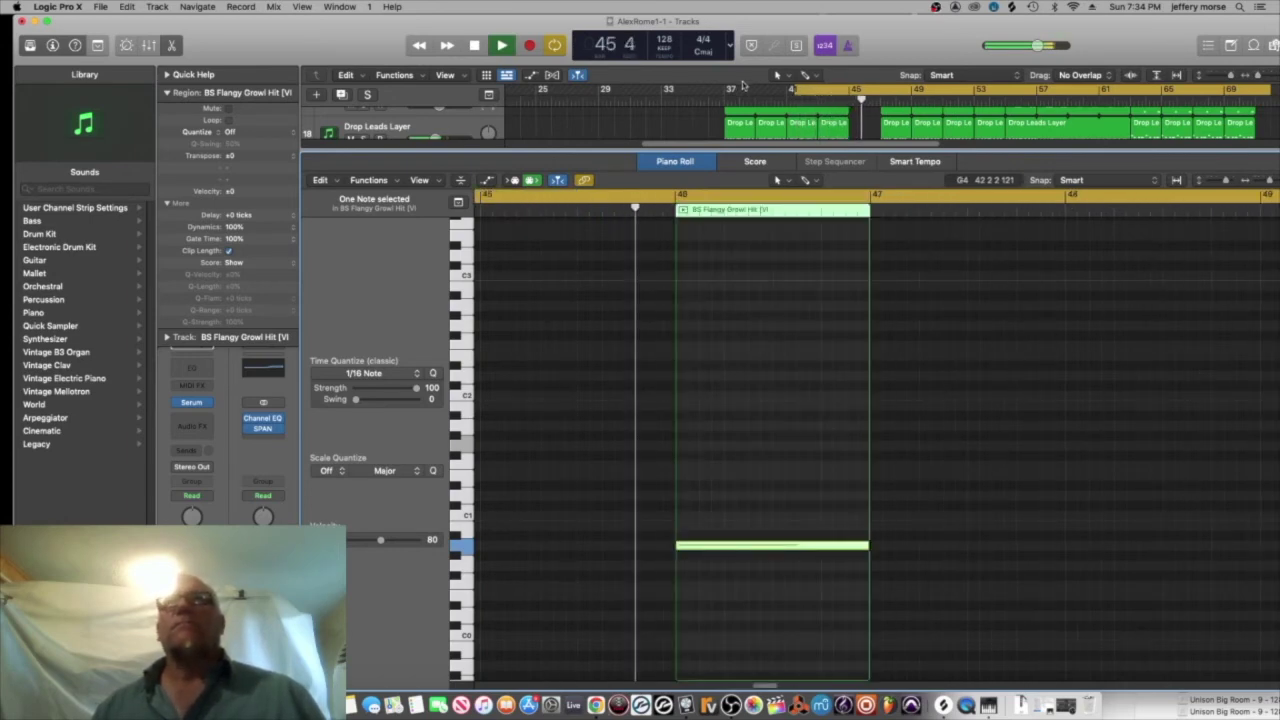
key(space)
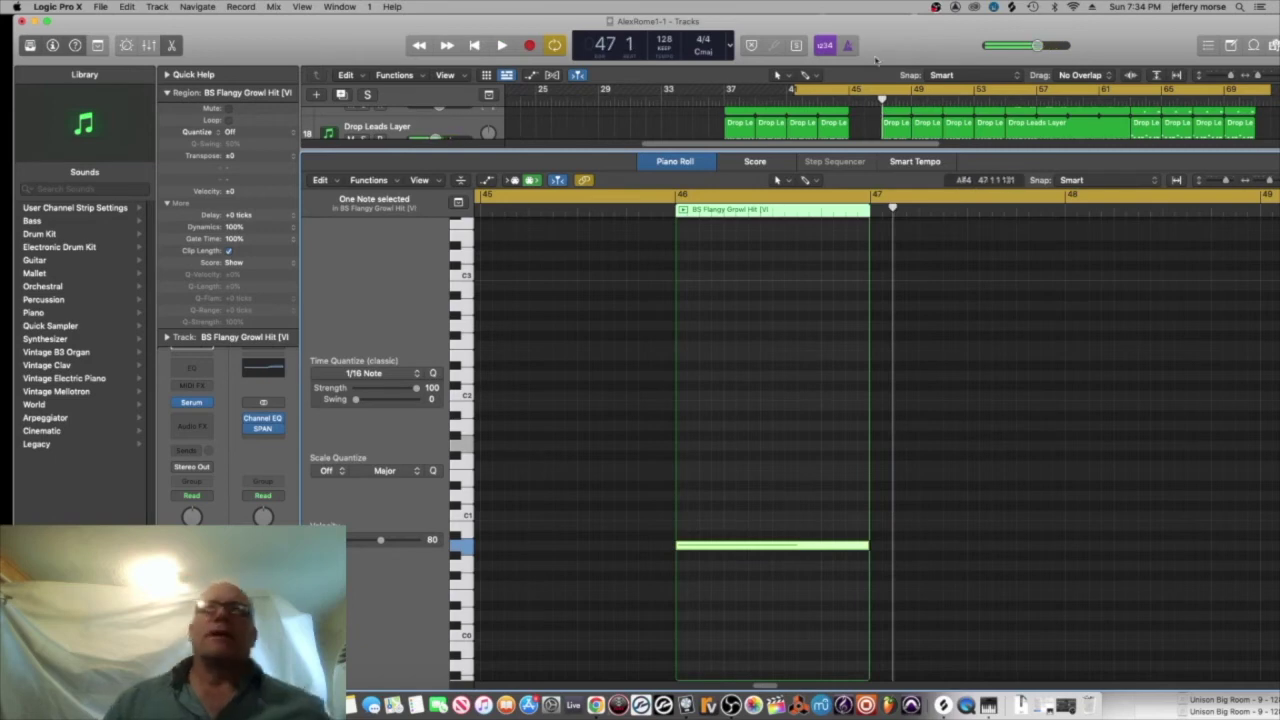
- Restore the arrangement height, show track automation and set the growl hit track's automation parameter to Serum's Mod Wheel
drag(821, 150, 821, 494)
key(a)
click(445, 332)
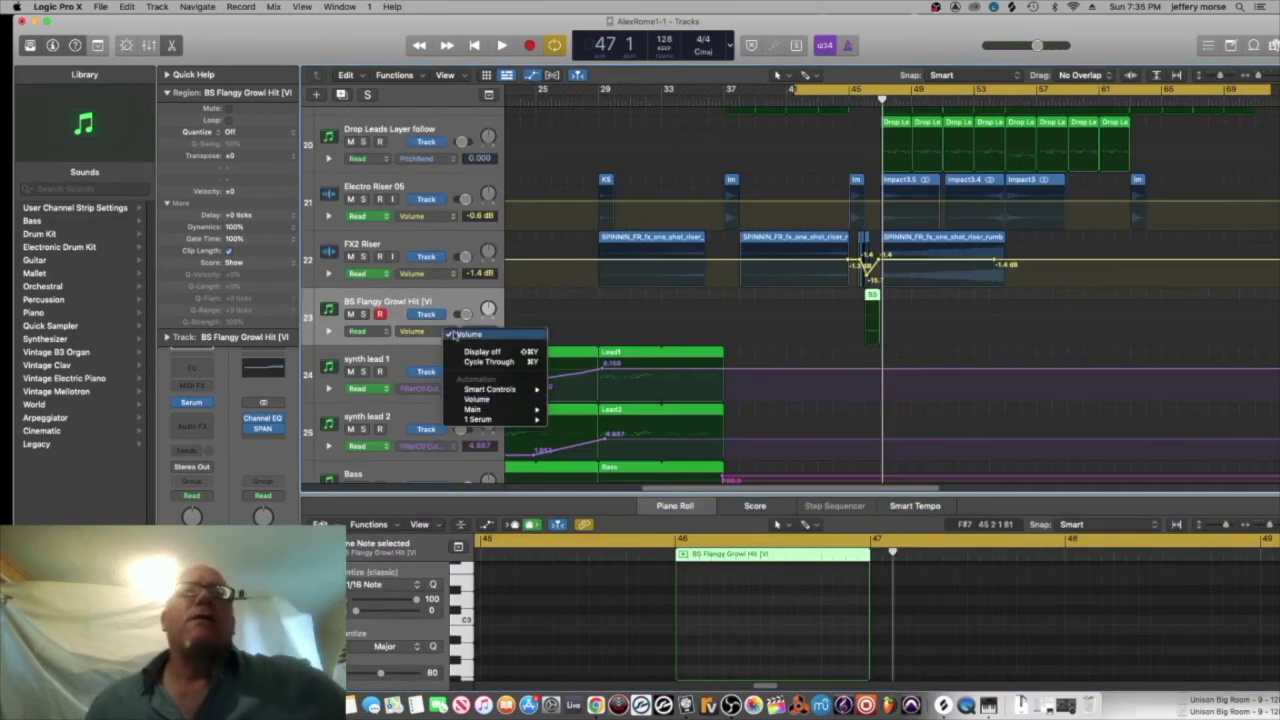
mouse_move(477, 422)
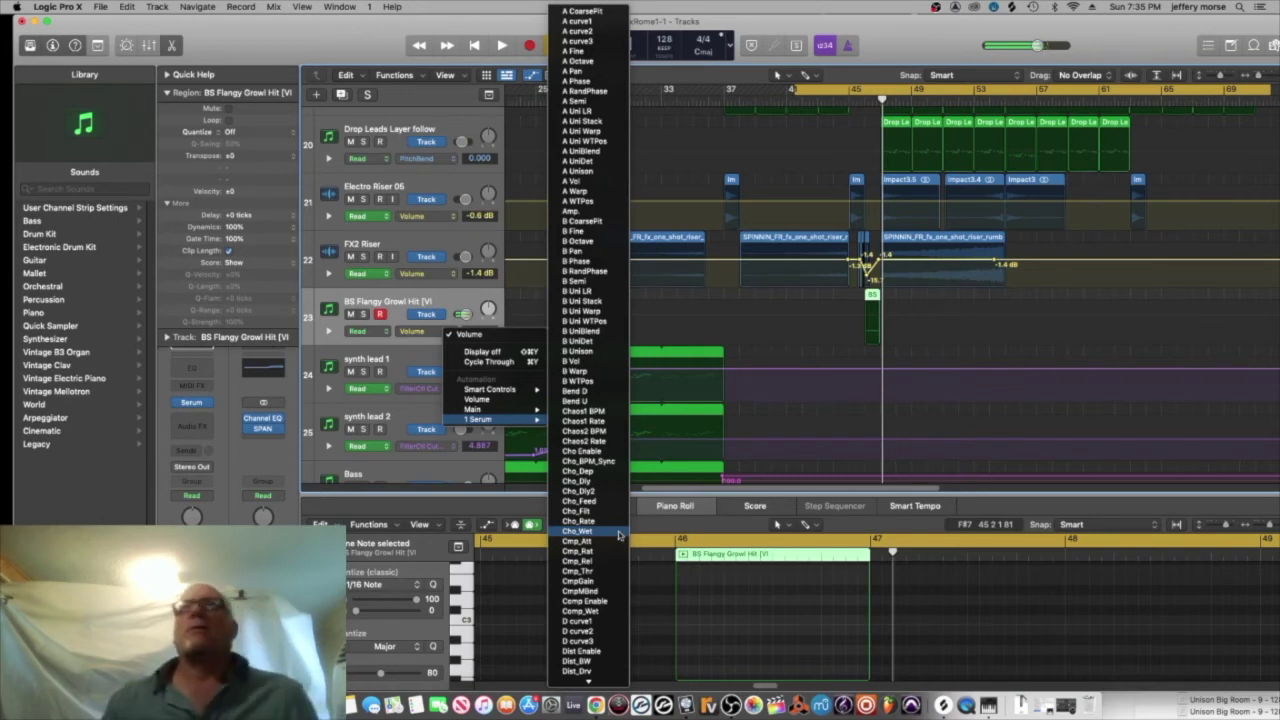
scroll(590, 560, down, 15)
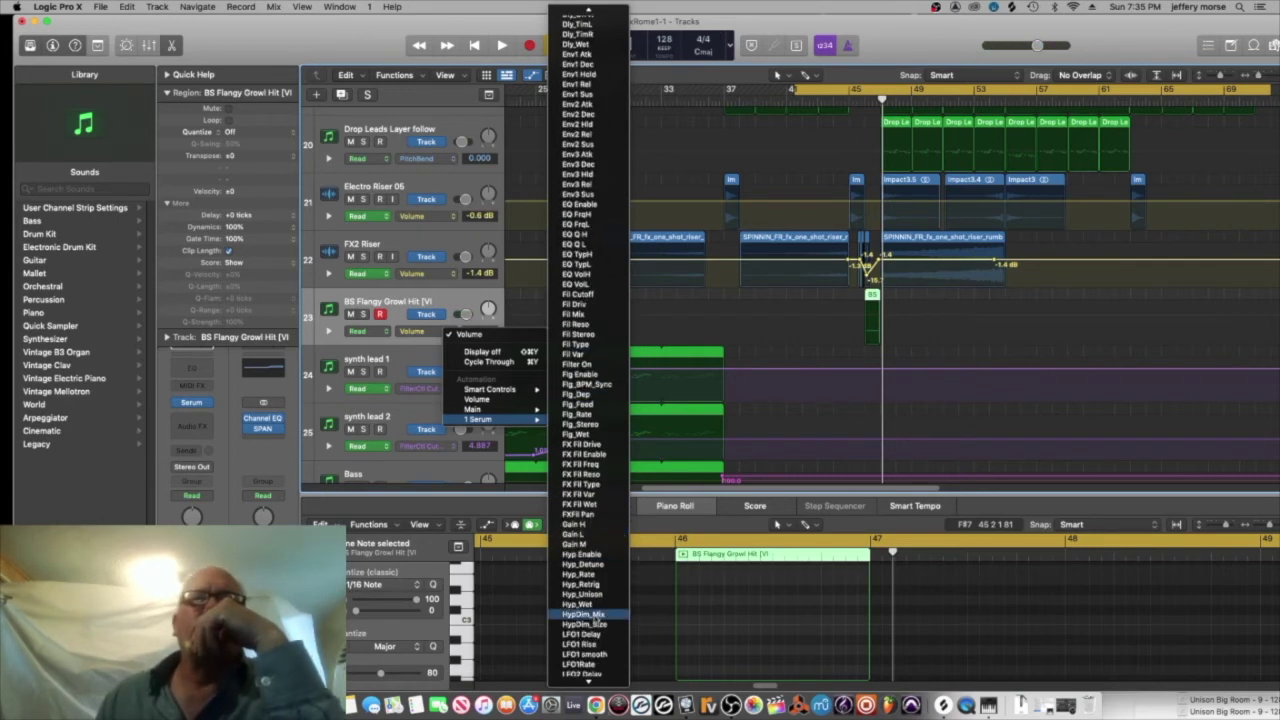
click(582, 396)
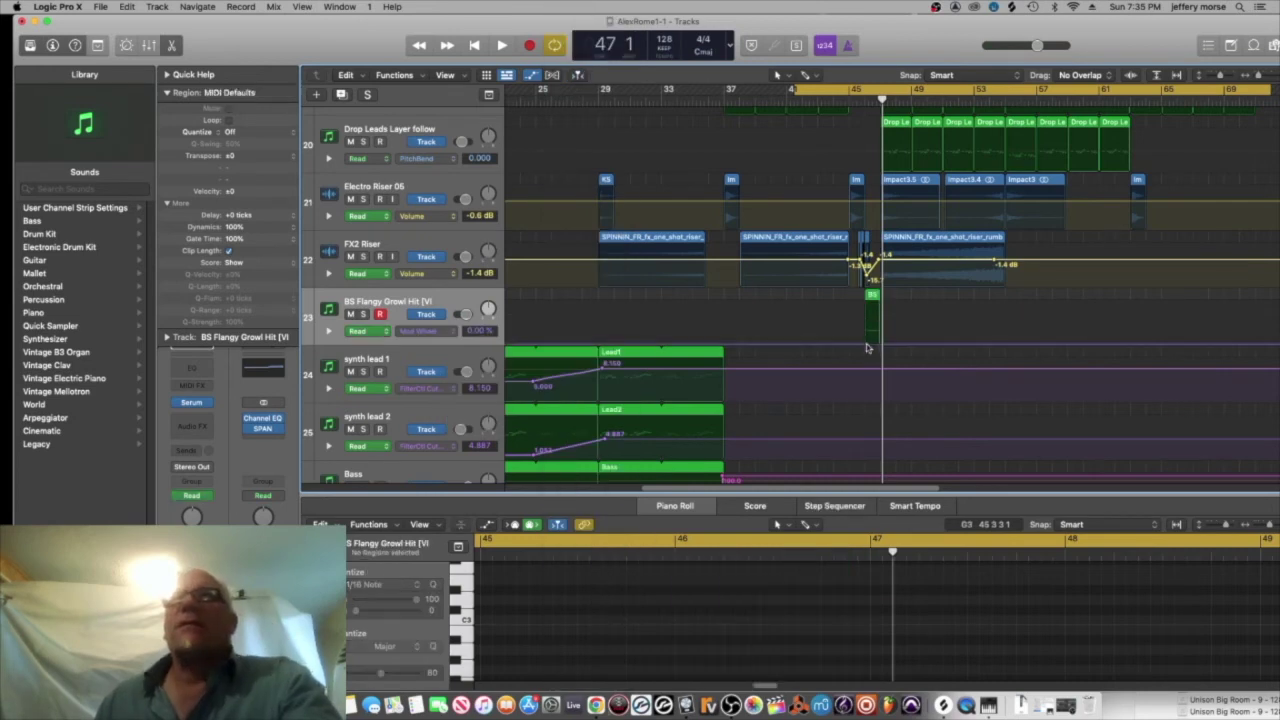
- Automate the growl hit's Mod Wheel to rise from 0% midway through bar 46 to 100% at bar 47
key(space)
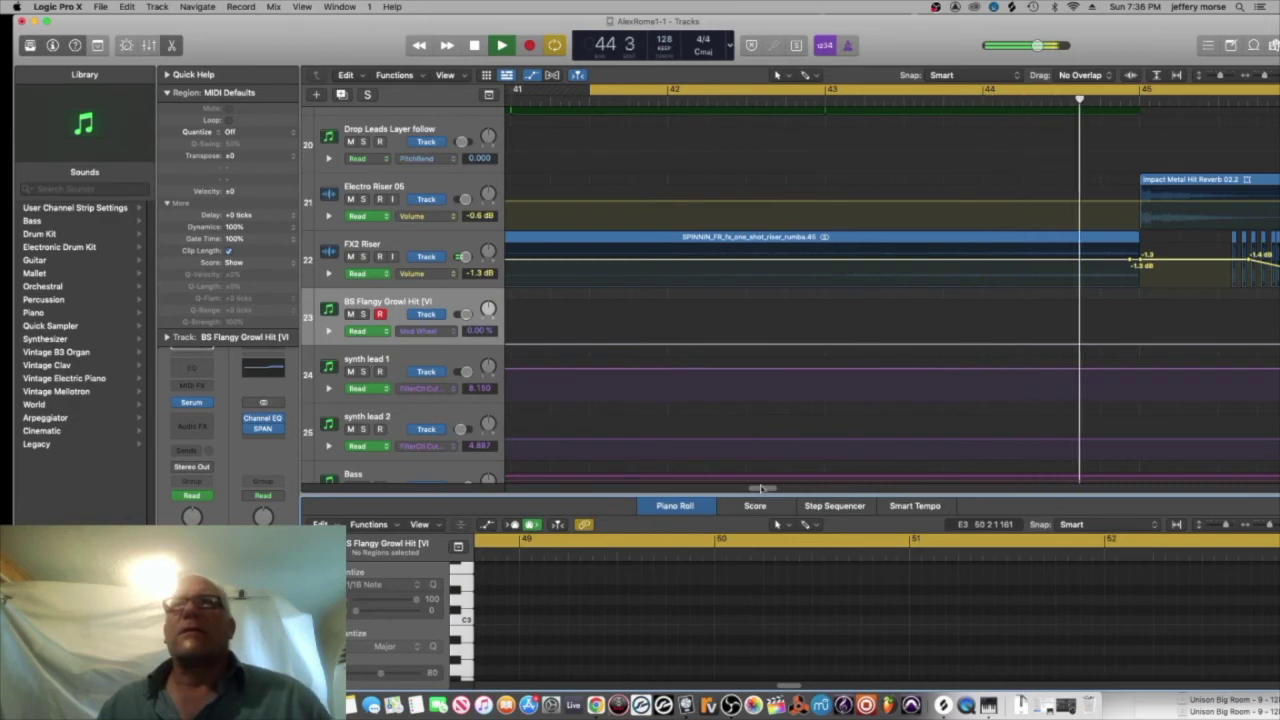
key(space)
drag(944, 347, 1020, 304)
- Move the cycle start to about midway through bar 44 and play the automated growl hit
key(space)
key(space)
drag(592, 91, 1076, 90)
key(space)
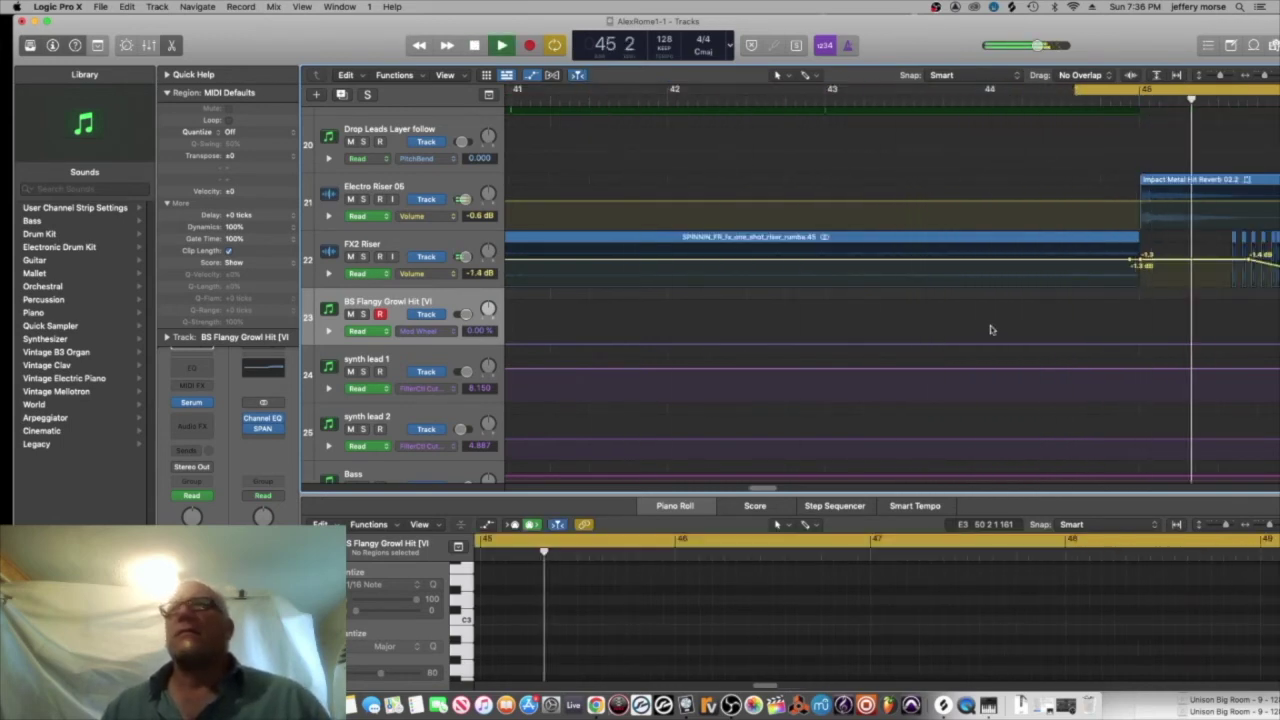
key(space)
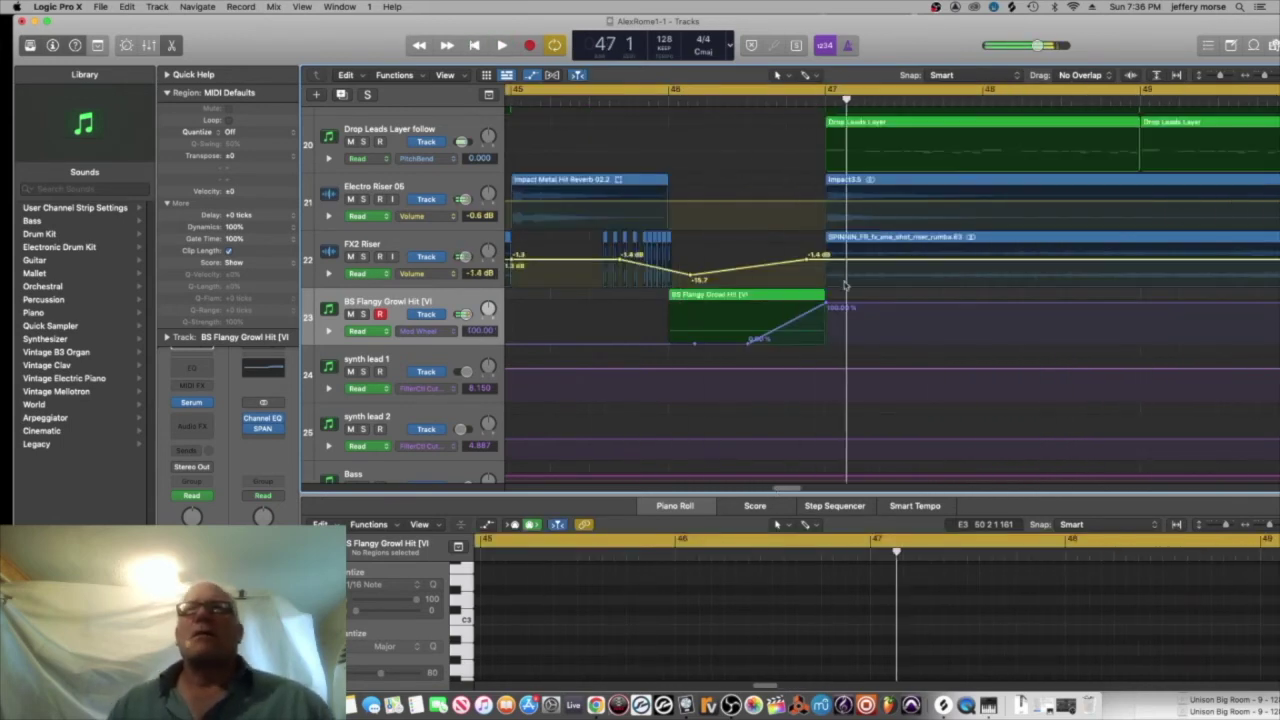
- Flatten the growl hit's Mod Wheel automation to 0% and set the track's automation parameter to Serum's Pitch Bend
click(425, 330)
mouse_move(490, 301)
scroll(588, 485, down, 10)
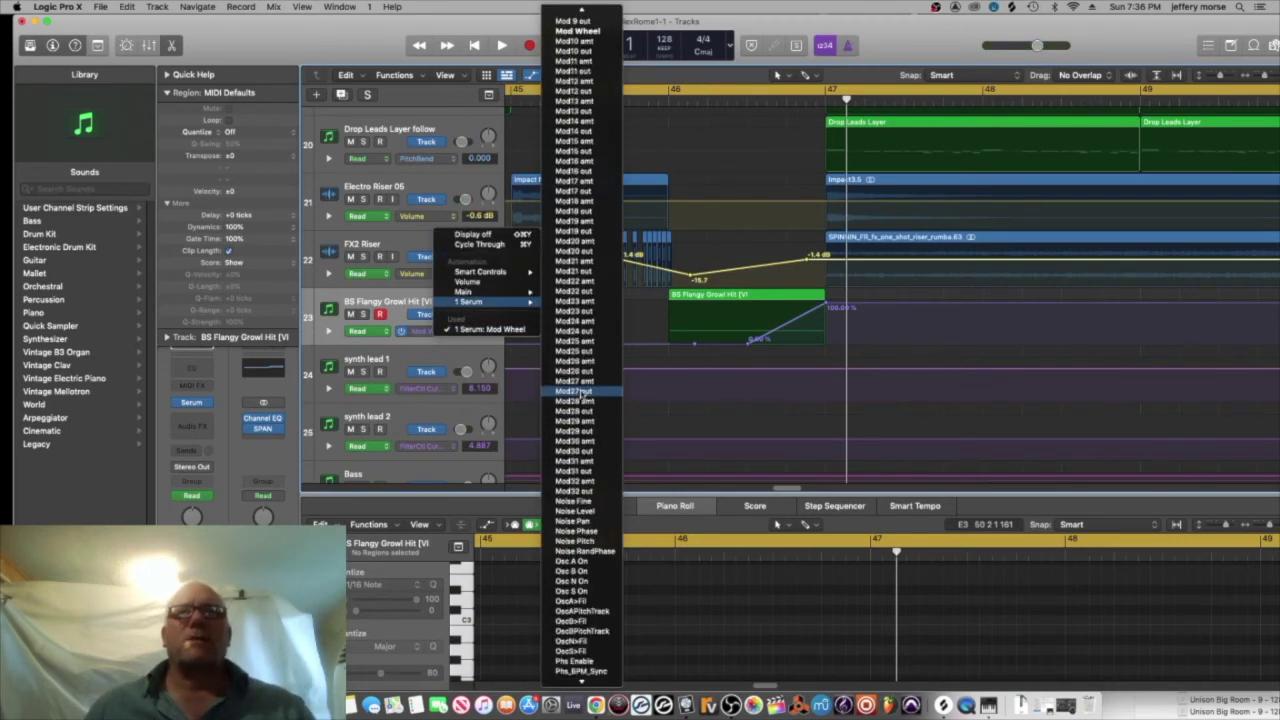
click(575, 535)
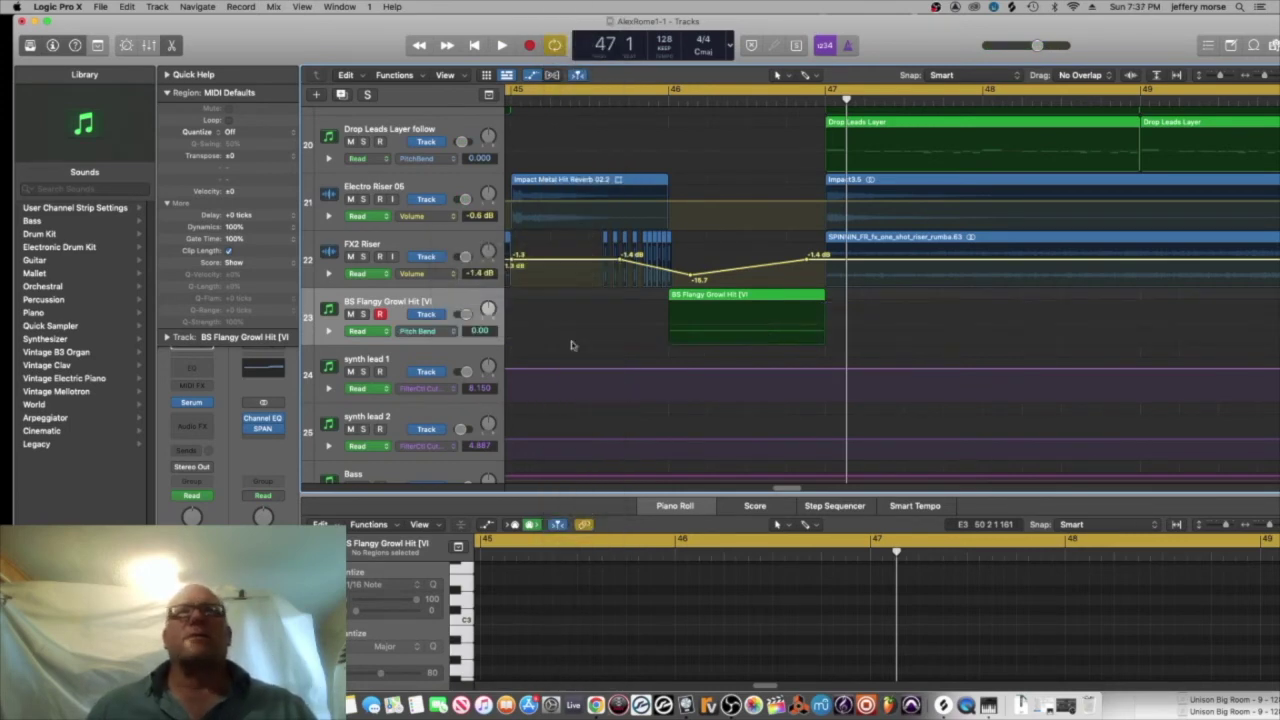
click(826, 343)
click(428, 331)
mouse_move(485, 301)
scroll(572, 502, down, 10)
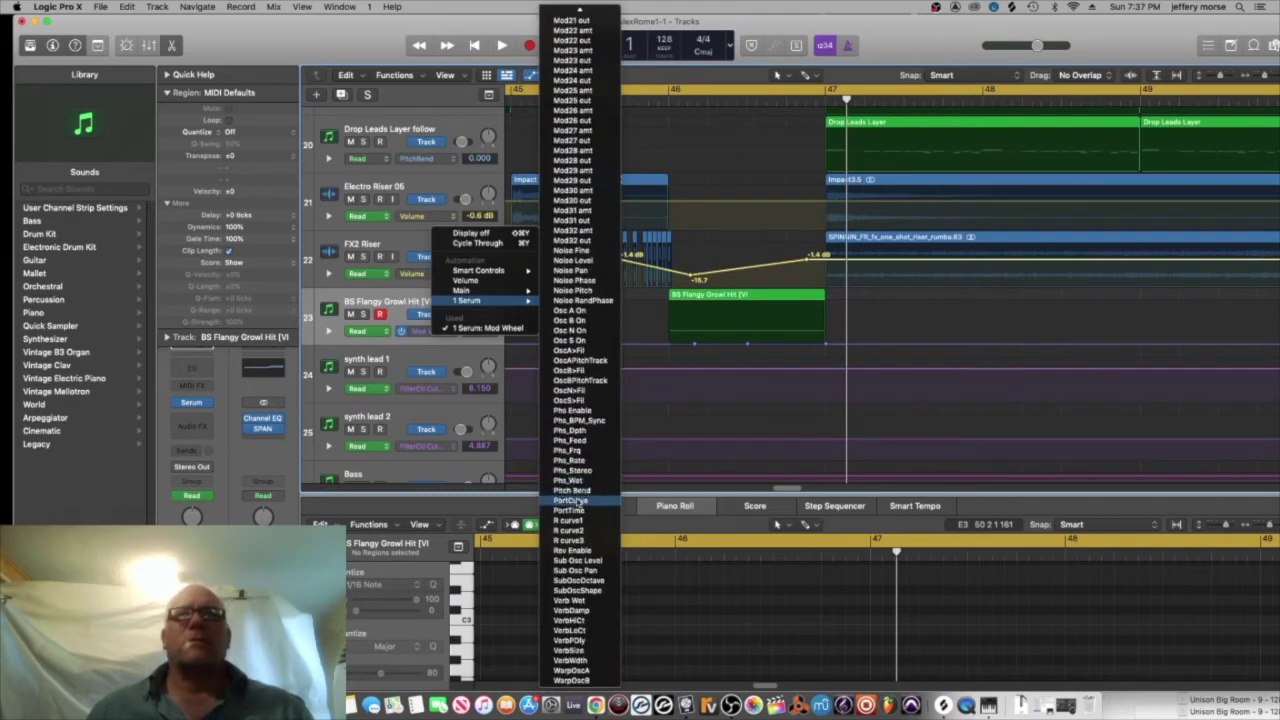
click(572, 488)
- Automate Pitch Bend from 0.00 midway through bar 46 down to its minimum at bar 47, returning to 0.00 just after, and play it
click(765, 327)
click(750, 325)
drag(826, 325, 825, 345)
key(space)
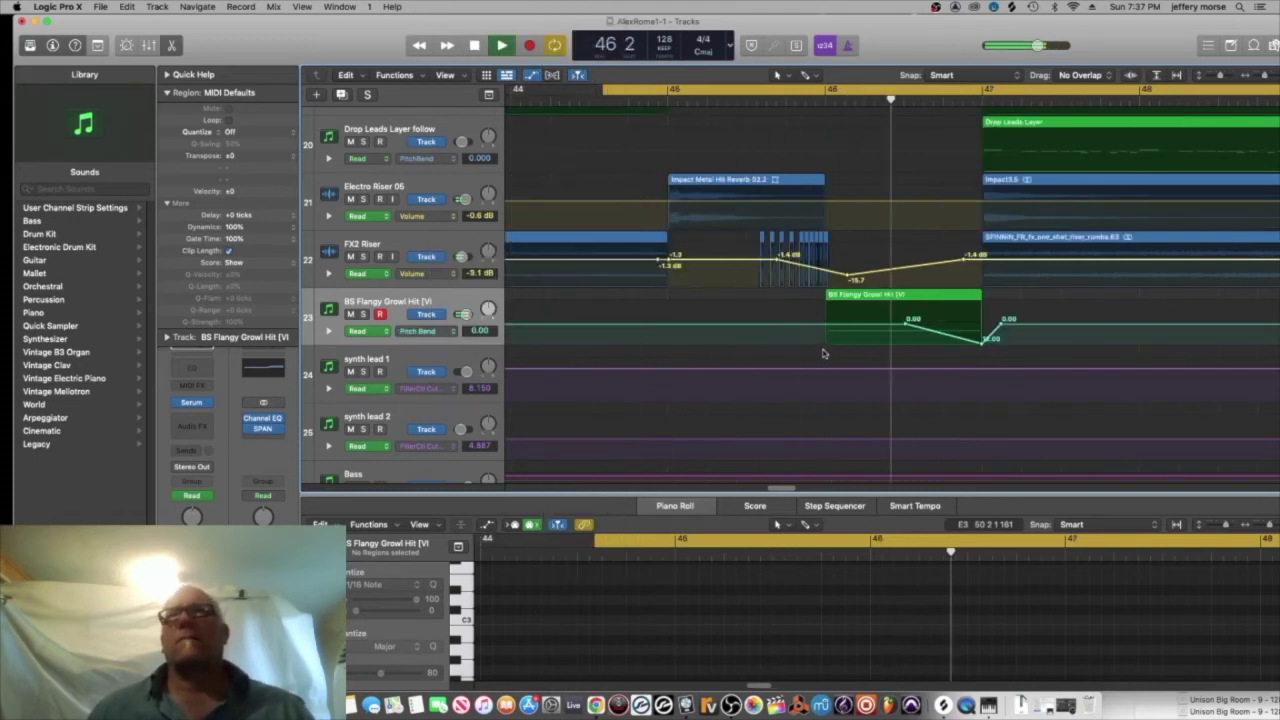
key(space)
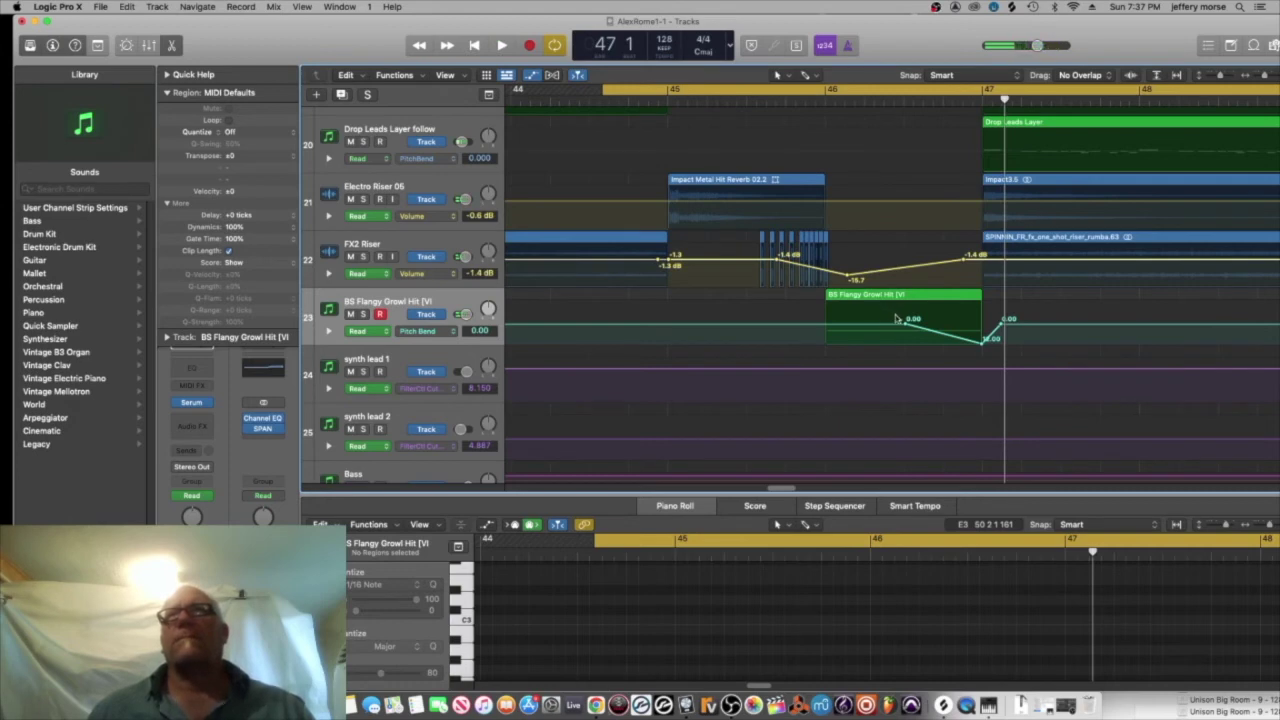
- Replay the pitch-bent growl hit, shift the lowest Pitch Bend point slightly before bar 47 and audition the change
key(space)
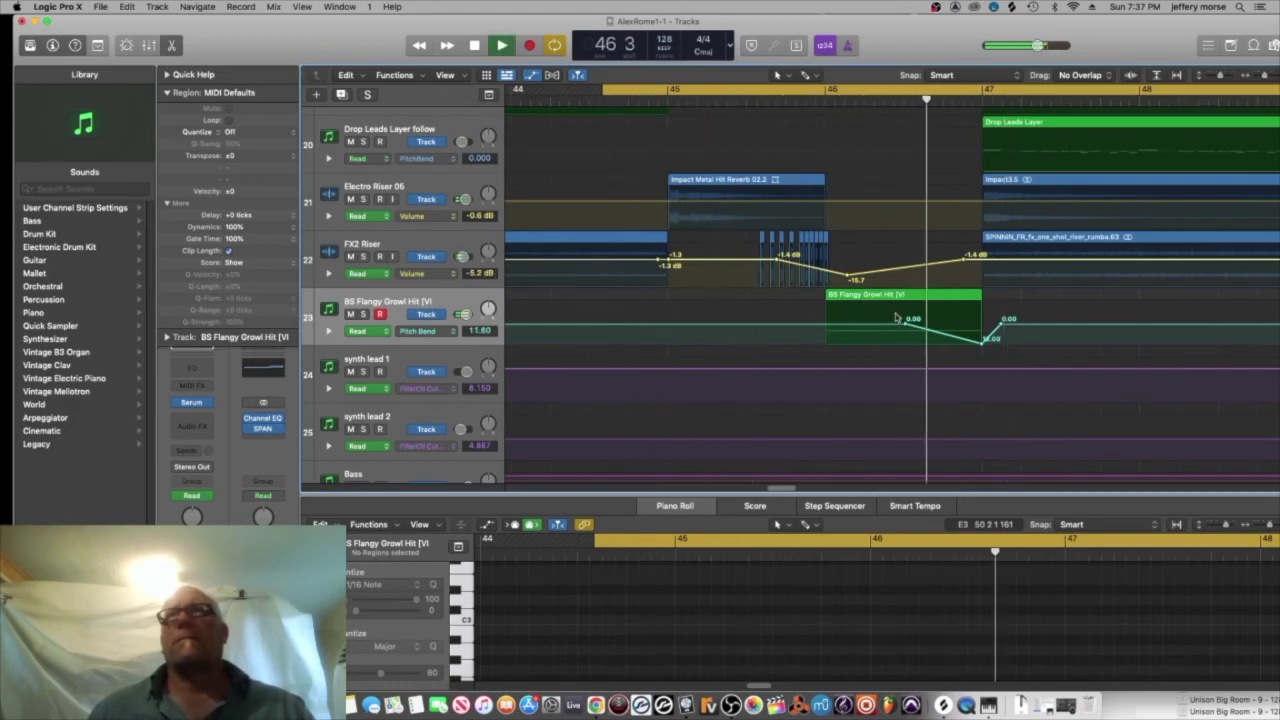
key(space)
mouse_move(983, 345)
mouse_down()
mouse_move(1056, 345)
mouse_move(944, 345)
mouse_move(978, 346)
mouse_up()
key(space)
key(space)
- Extend the growl hit region and its A0 note just past bar 47, play them and trim the region back to bar 47
drag(942, 296, 1021, 300)
drag(1062, 611, 1107, 614)
key(space)
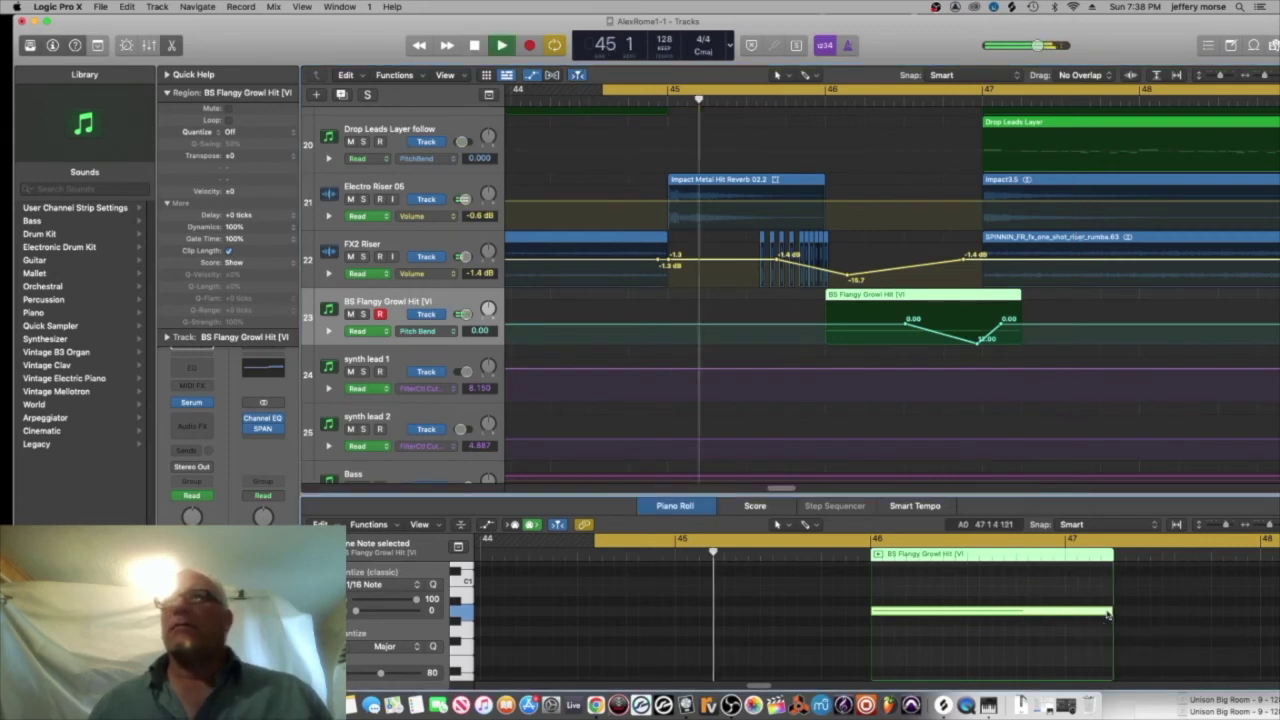
key(space)
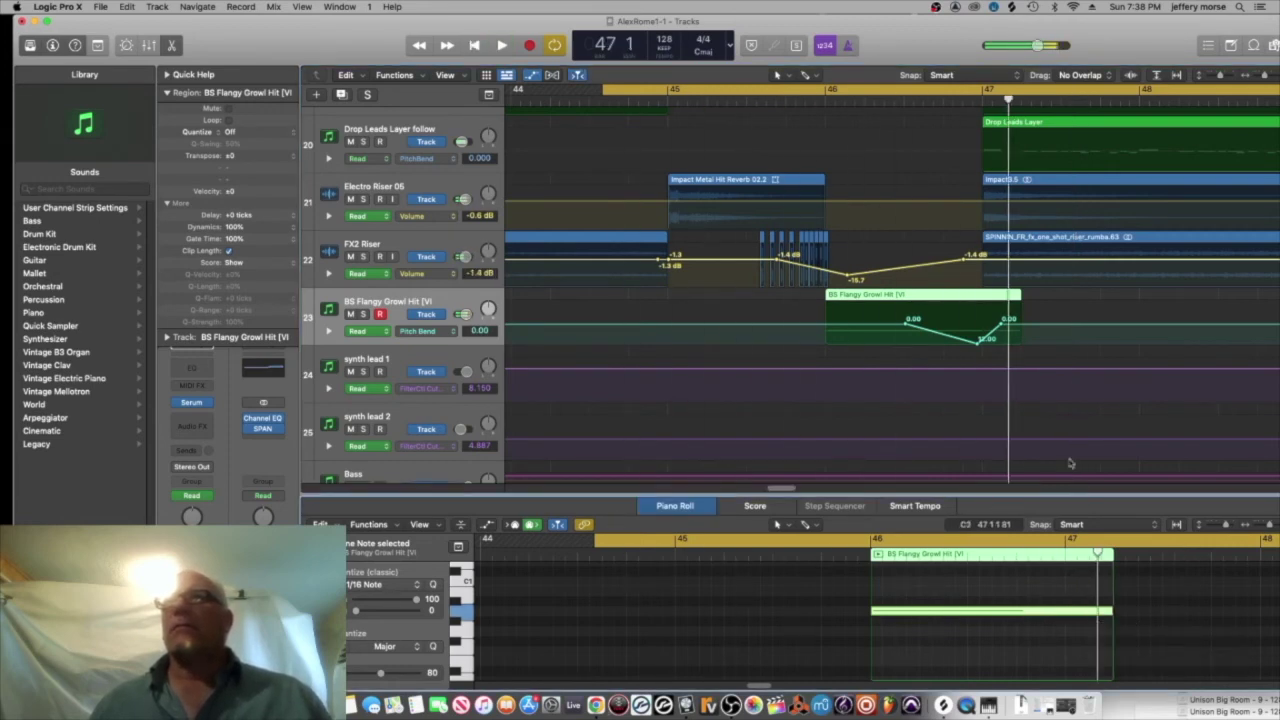
drag(1024, 294, 985, 298)
- Open the growl hit's Serum instrument during playback and audition other sub oscillator waveforms
click(191, 402)
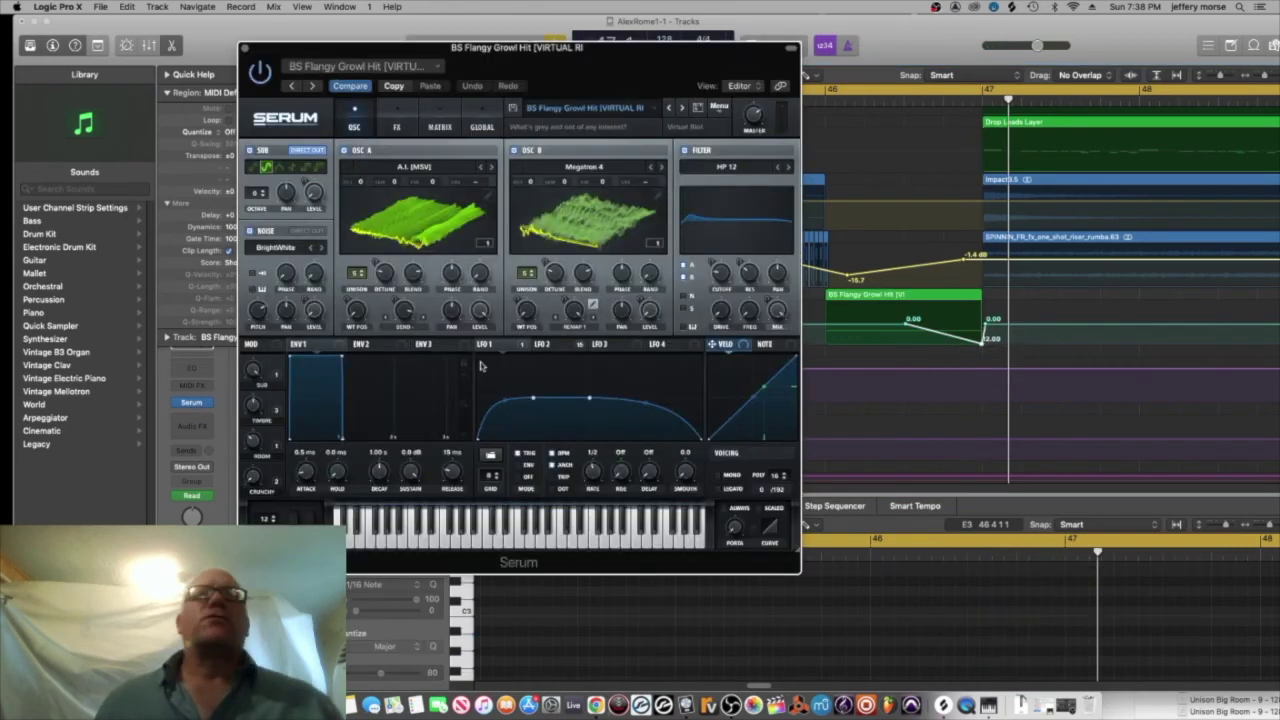
key(space)
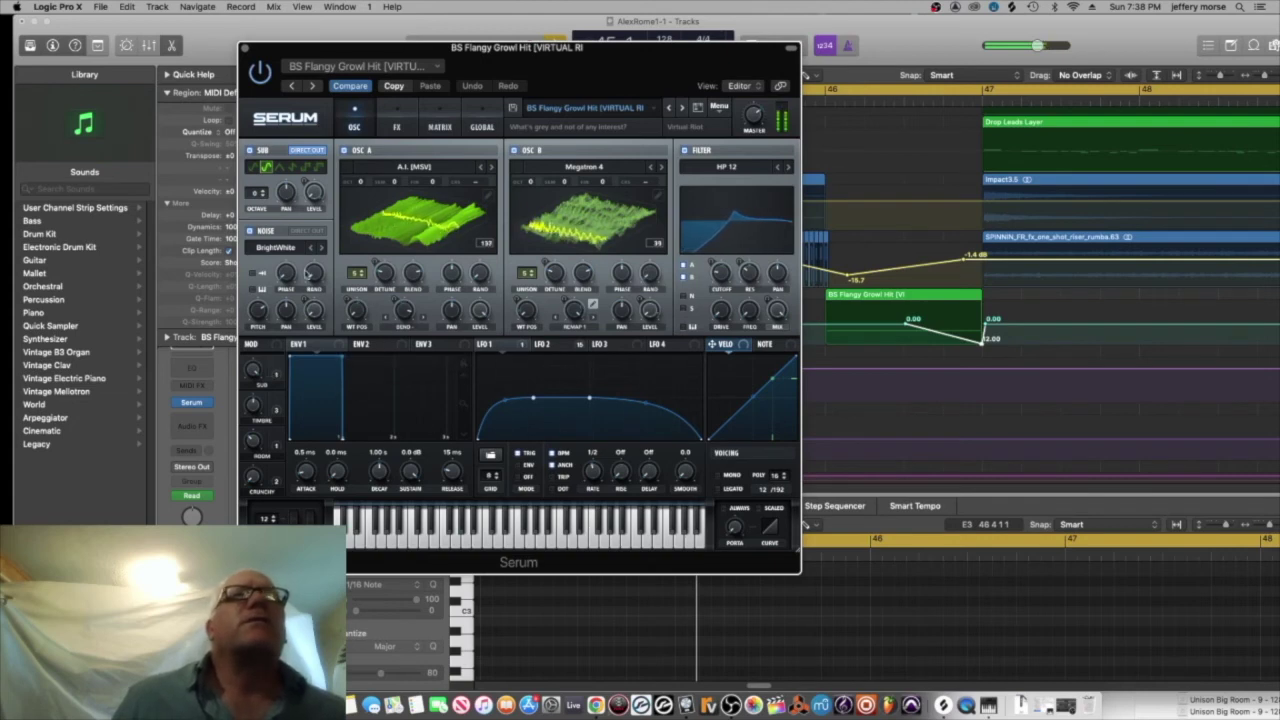
click(280, 167)
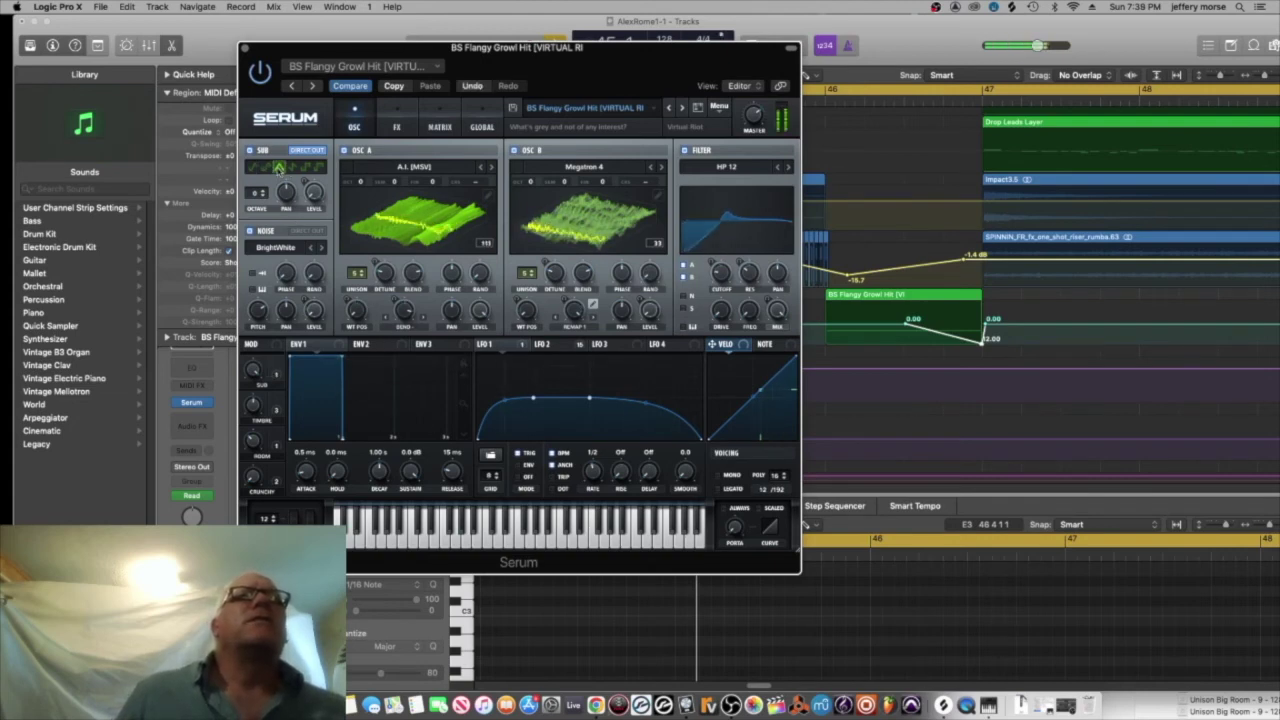
click(307, 168)
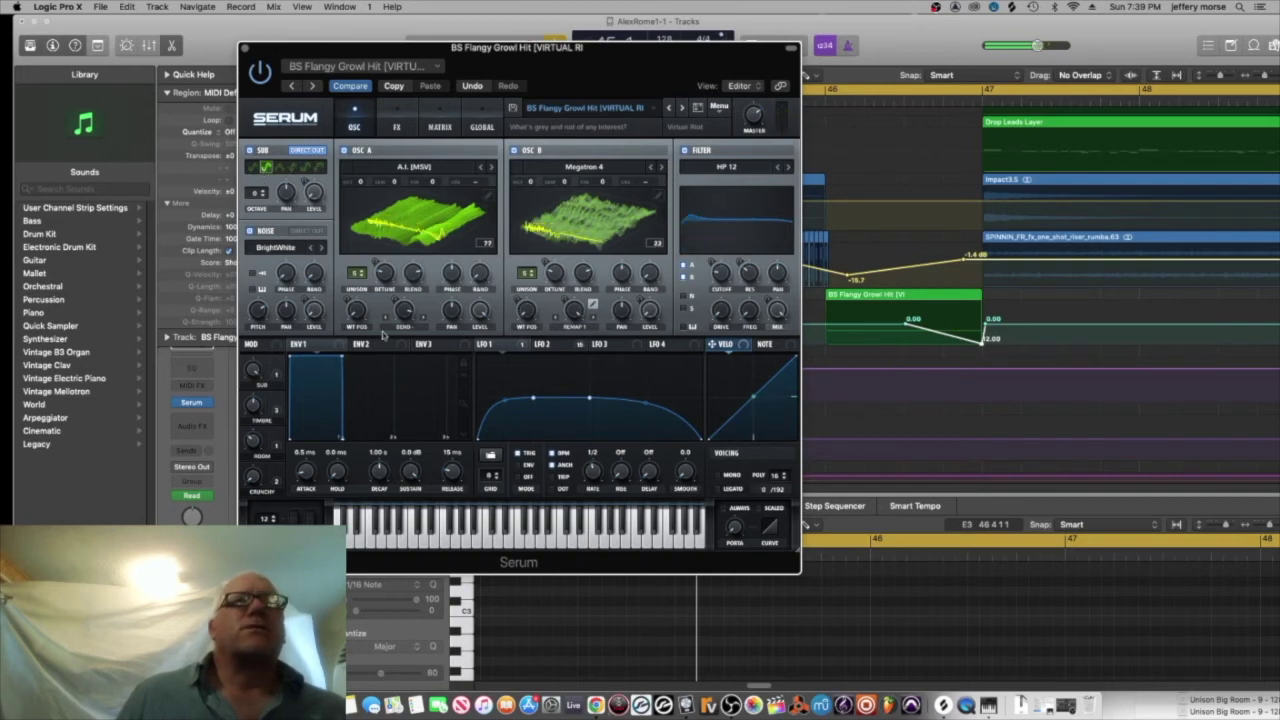
- Flatten Serum's velocity curve and adjust Envelope 1 to about 930 ms decay and 24 ms release
double_click(708, 441)
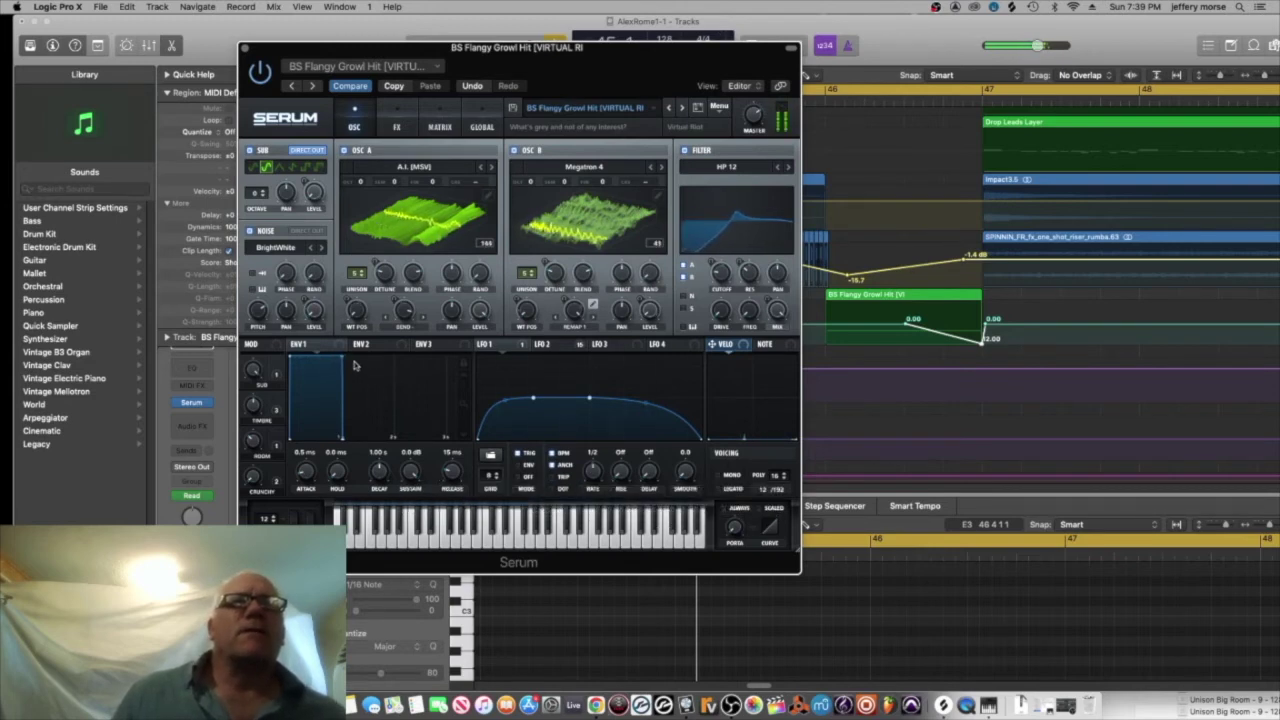
mouse_move(342, 356)
mouse_down()
mouse_move(430, 358)
mouse_move(350, 352)
mouse_up()
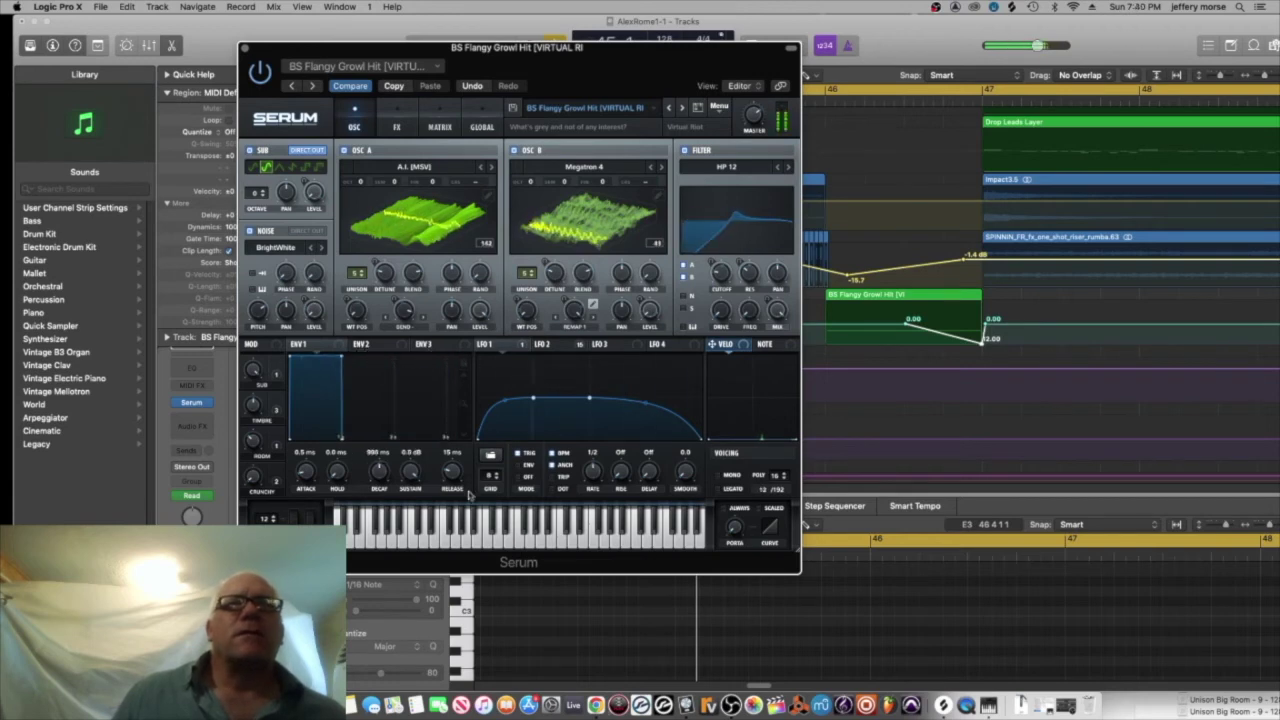
mouse_move(378, 472)
mouse_down()
mouse_move(380, 455)
mouse_move(383, 478)
mouse_up()
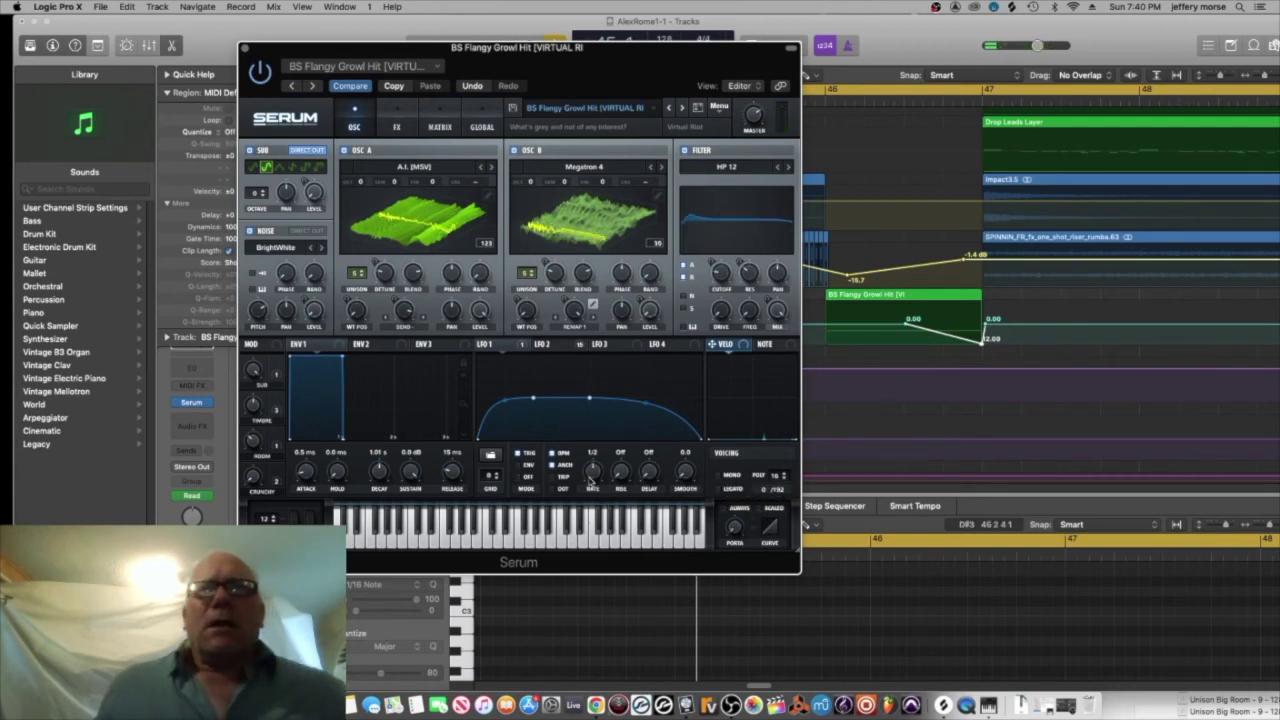
click(553, 490)
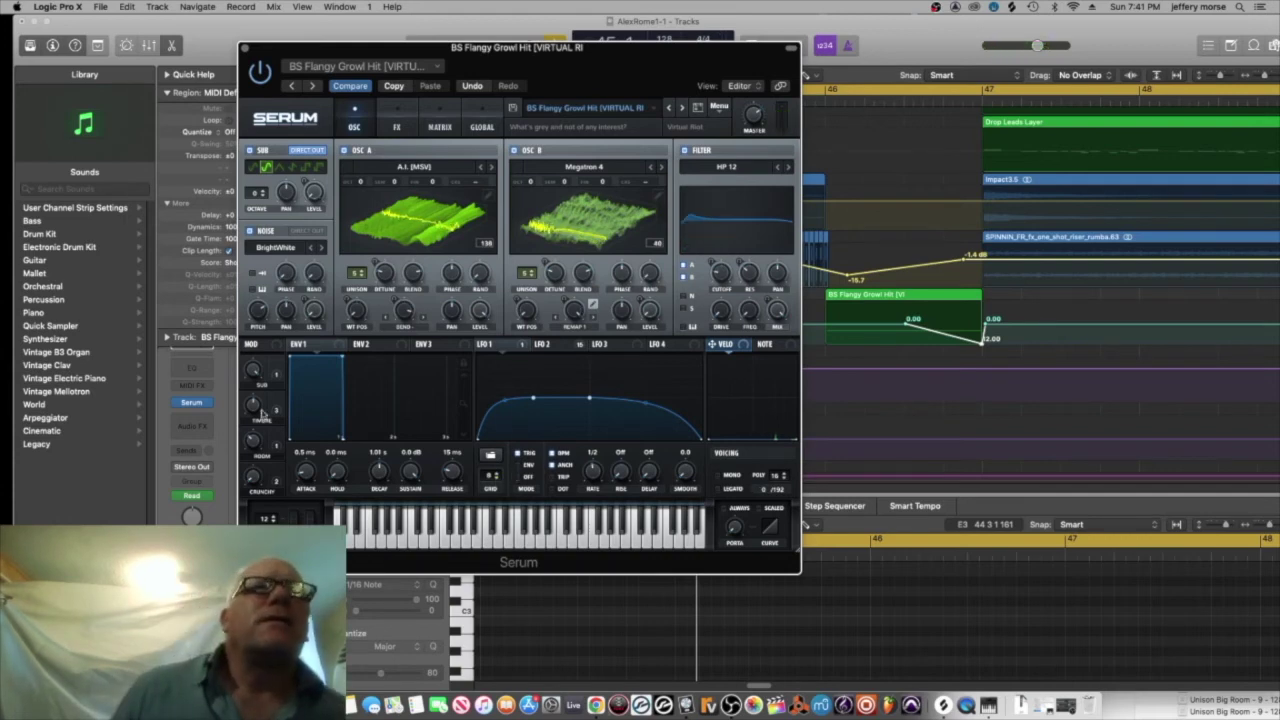
drag(378, 476, 379, 477)
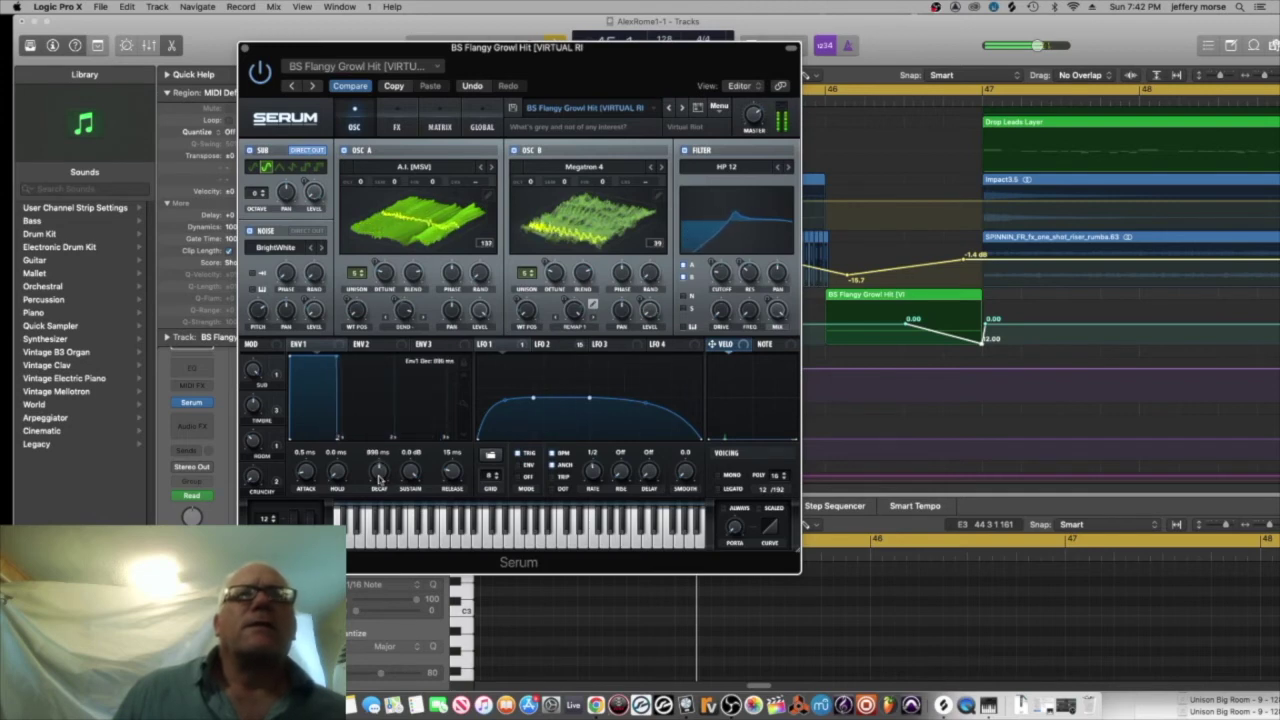
drag(453, 470, 457, 478)
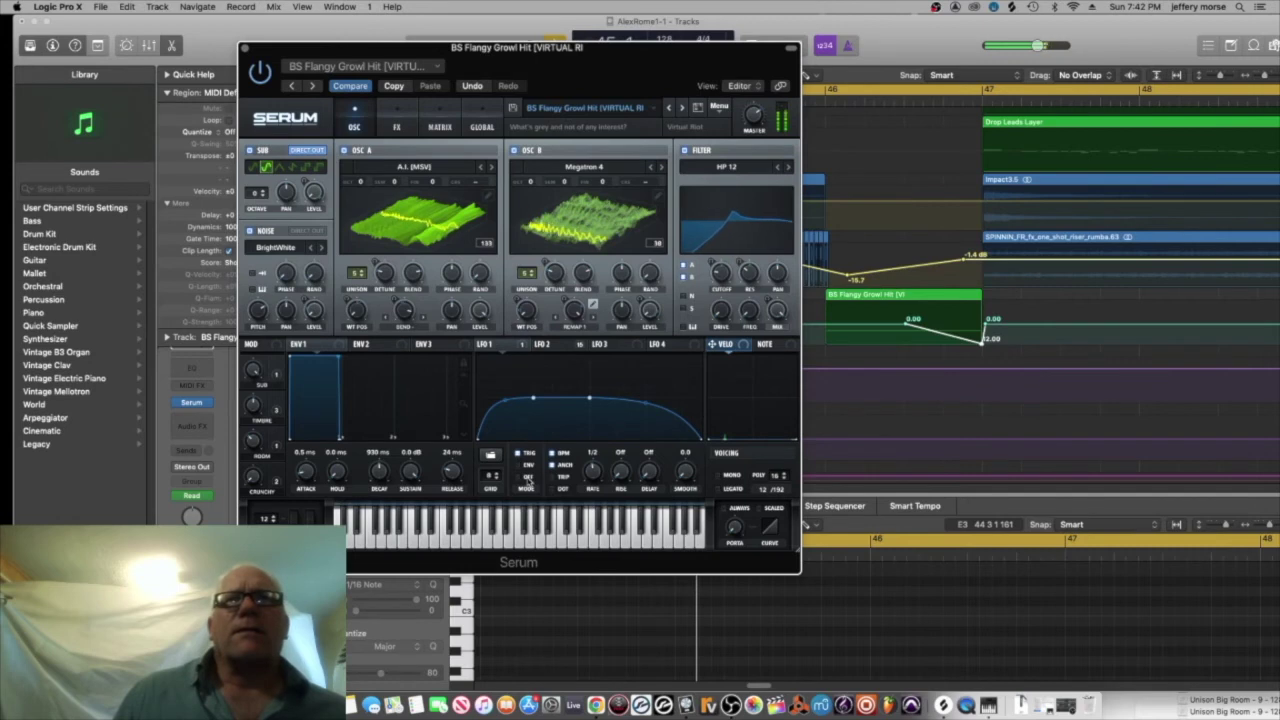
- Audition the BP 12 filter type in Serum and return the filter to HP 12
click(788, 167)
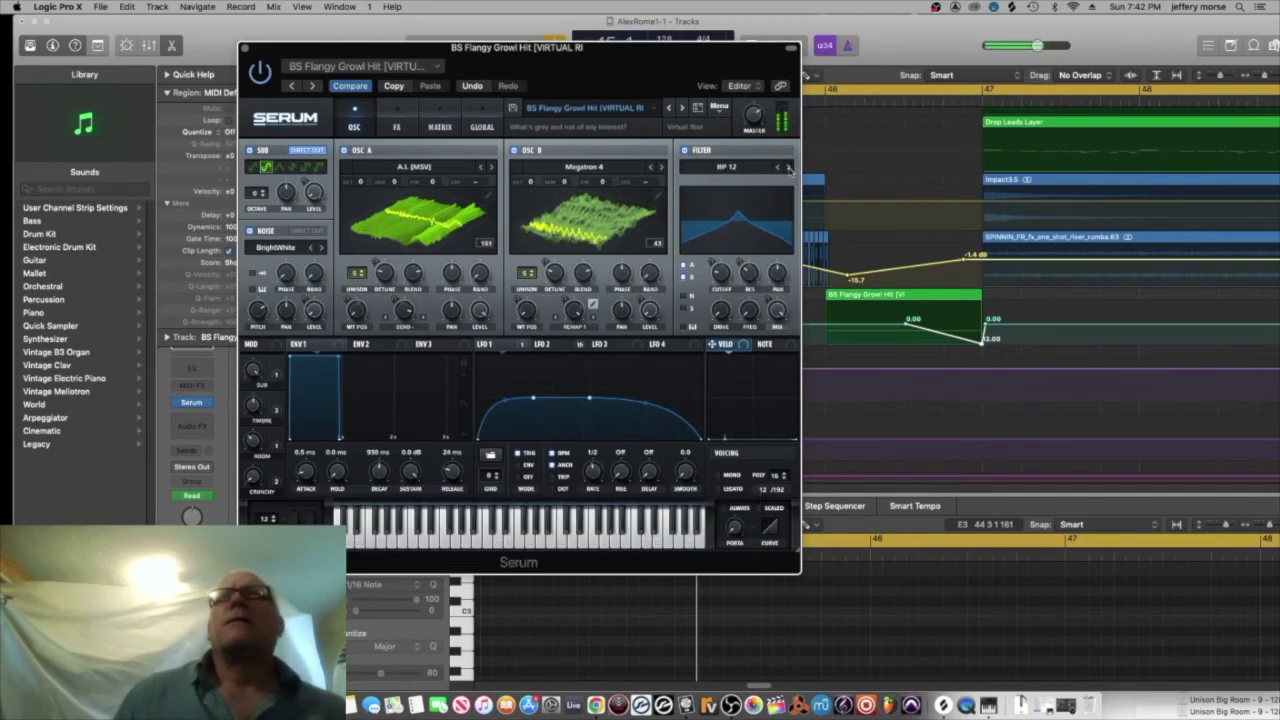
click(789, 167)
click(780, 168)
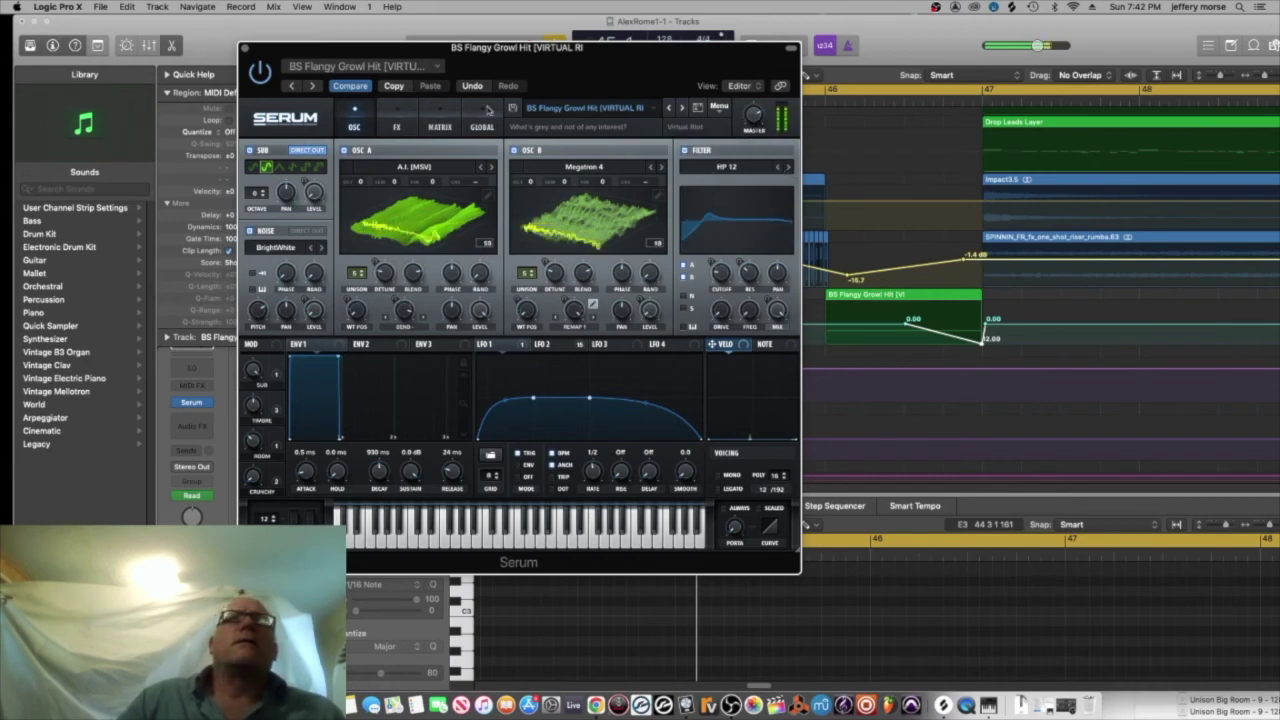
- Examine Serum's modulation matrix and global settings, trying the Chaos 2 rate, and return to the oscillator page
click(436, 120)
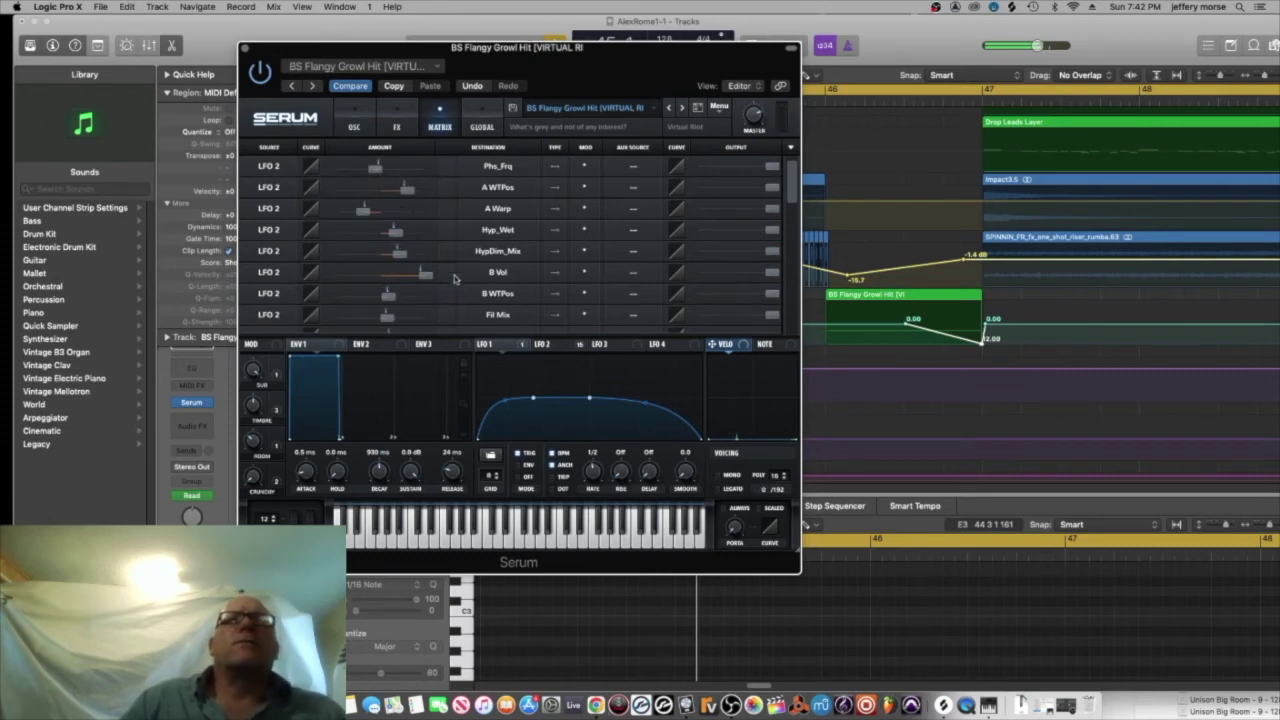
click(484, 118)
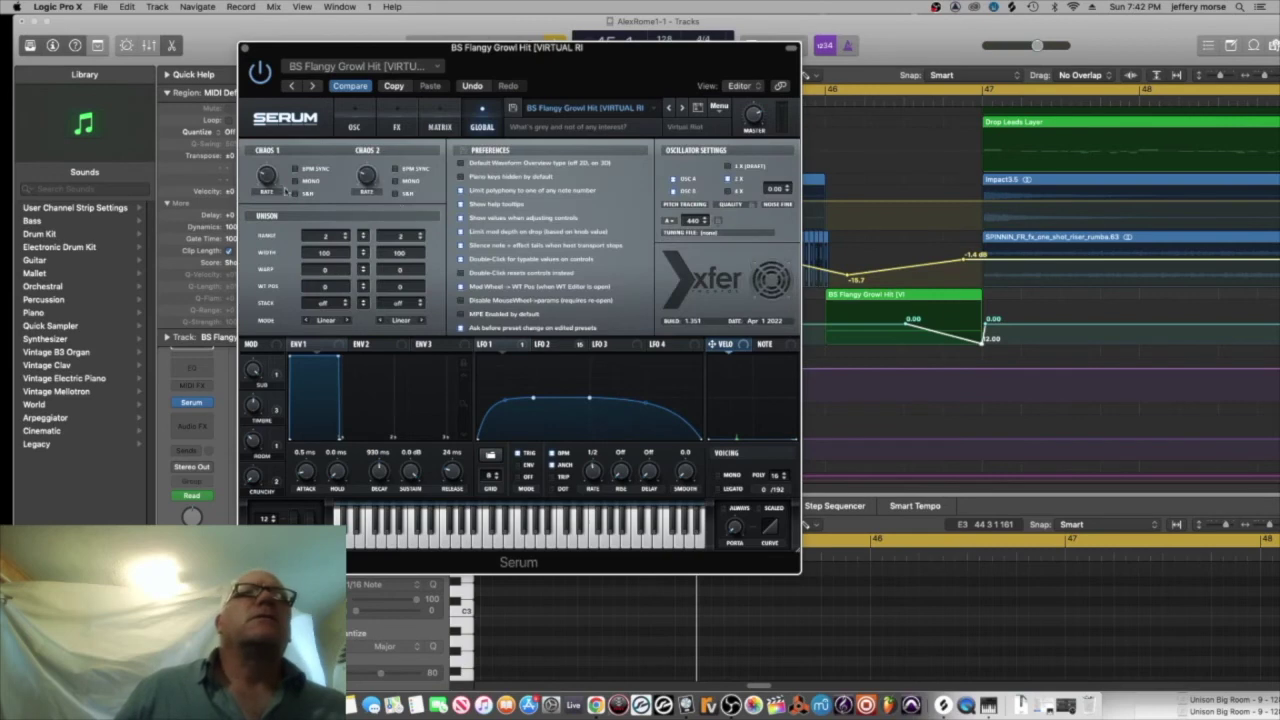
mouse_move(267, 178)
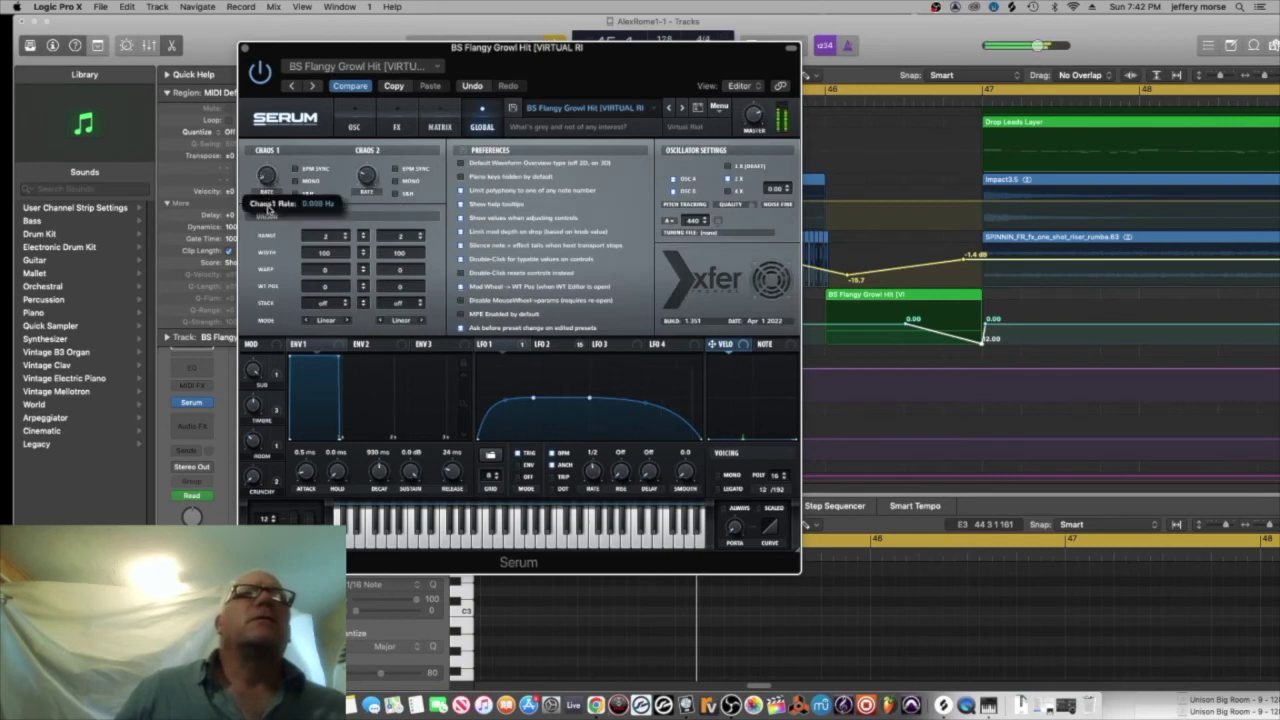
drag(367, 176, 368, 110)
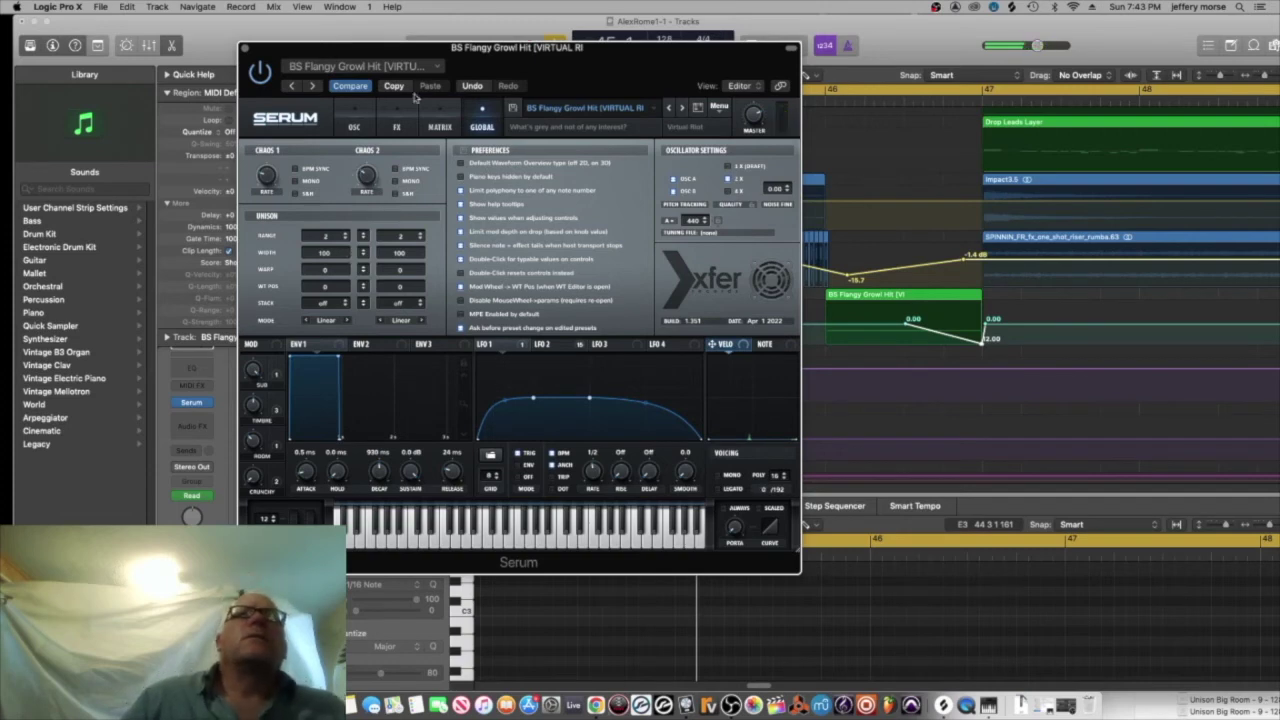
click(353, 117)
- Close Serum and play the growl hit in context through the start of the drop
click(245, 48)
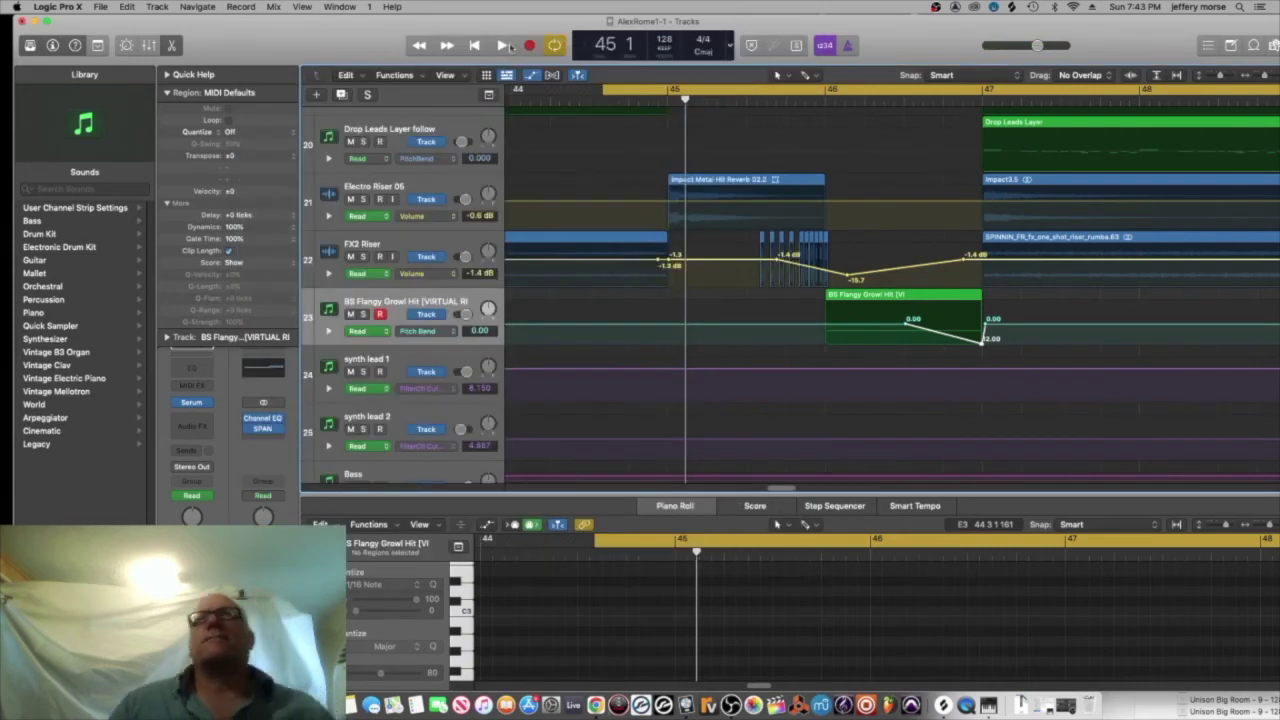
click(505, 48)
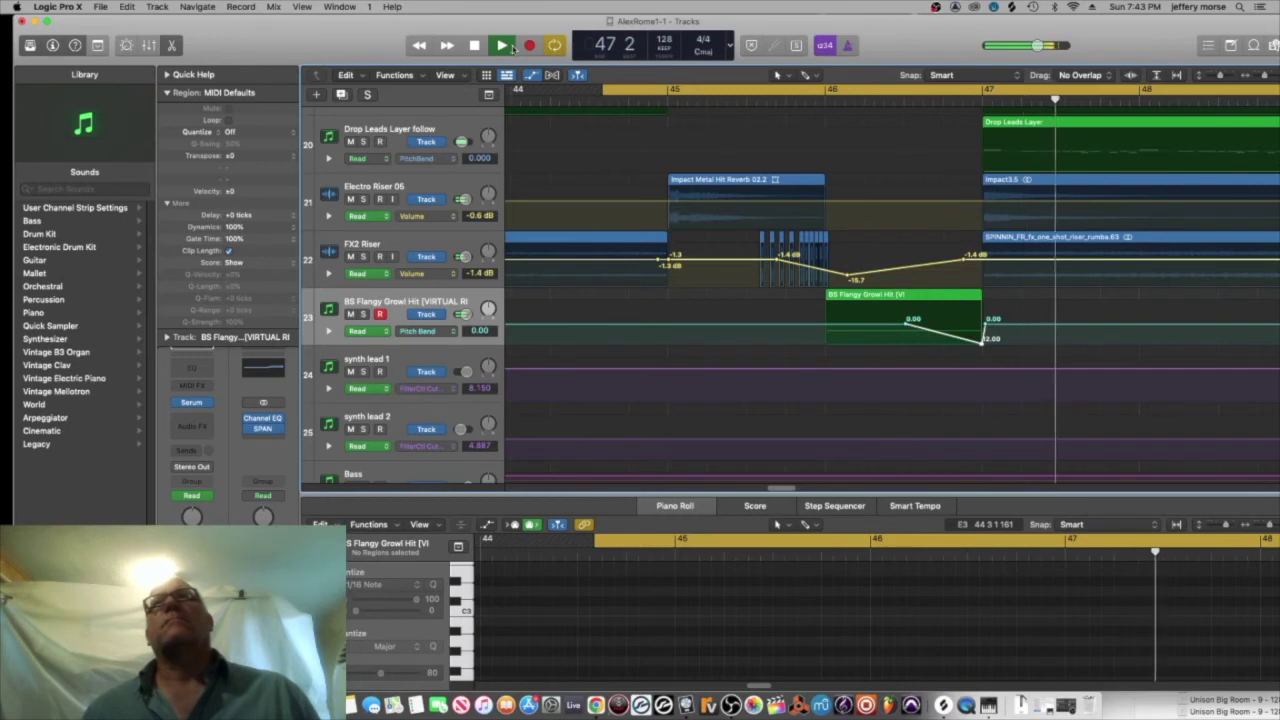
click(508, 46)
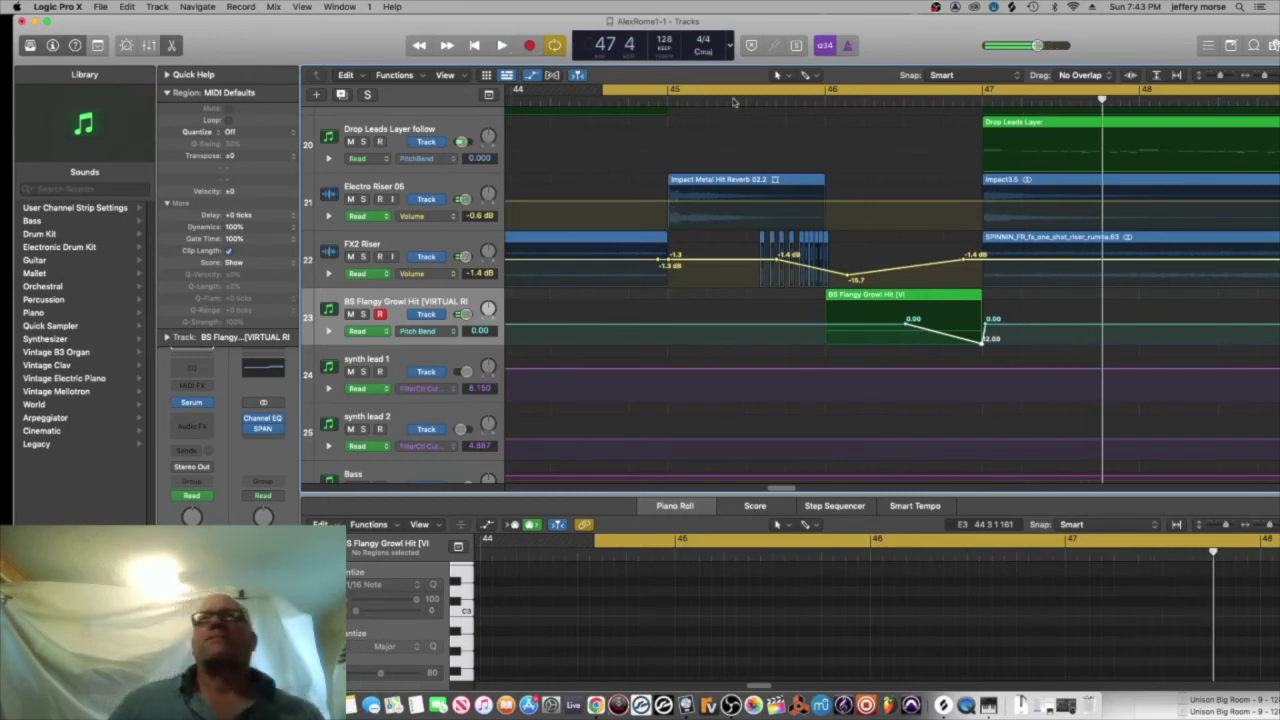
- Hide the track automation, bounce the growl hit region in place to a new track and delete the original MIDI region
click(531, 75)
right_click(905, 298)
click(920, 296)
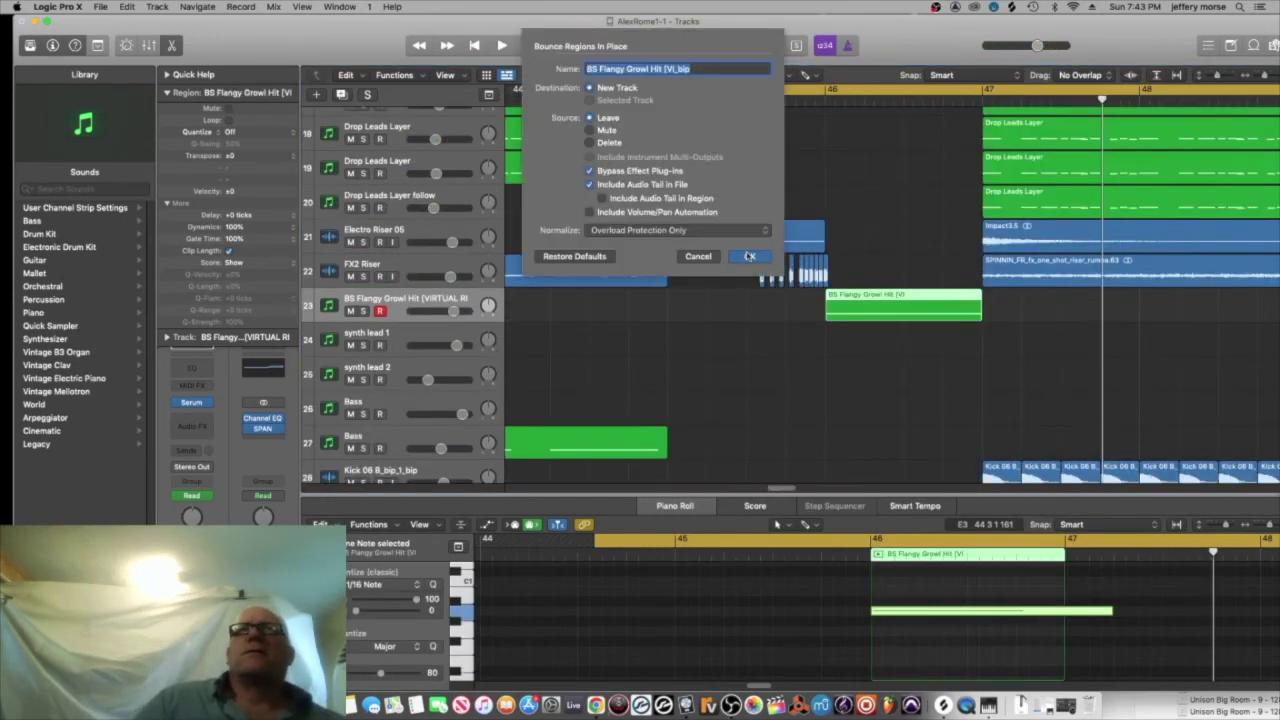
click(750, 257)
click(891, 303)
key(Delete)
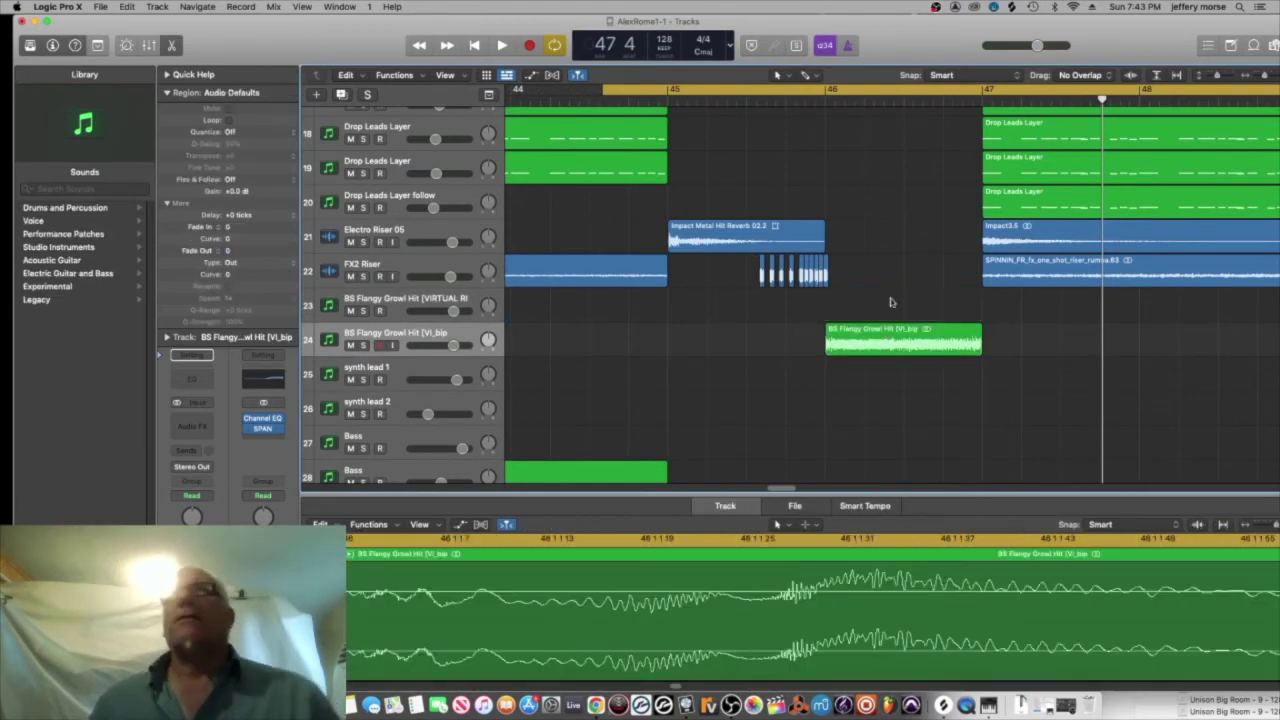
- Solo the bounced growl hit, set the cycle from about beat 4 of bar 45 to just past bar 47, and play it
click(893, 338)
key(s)
drag(606, 90, 849, 91)
scroll(800, 235, right, 3)
key(u)
key(space)
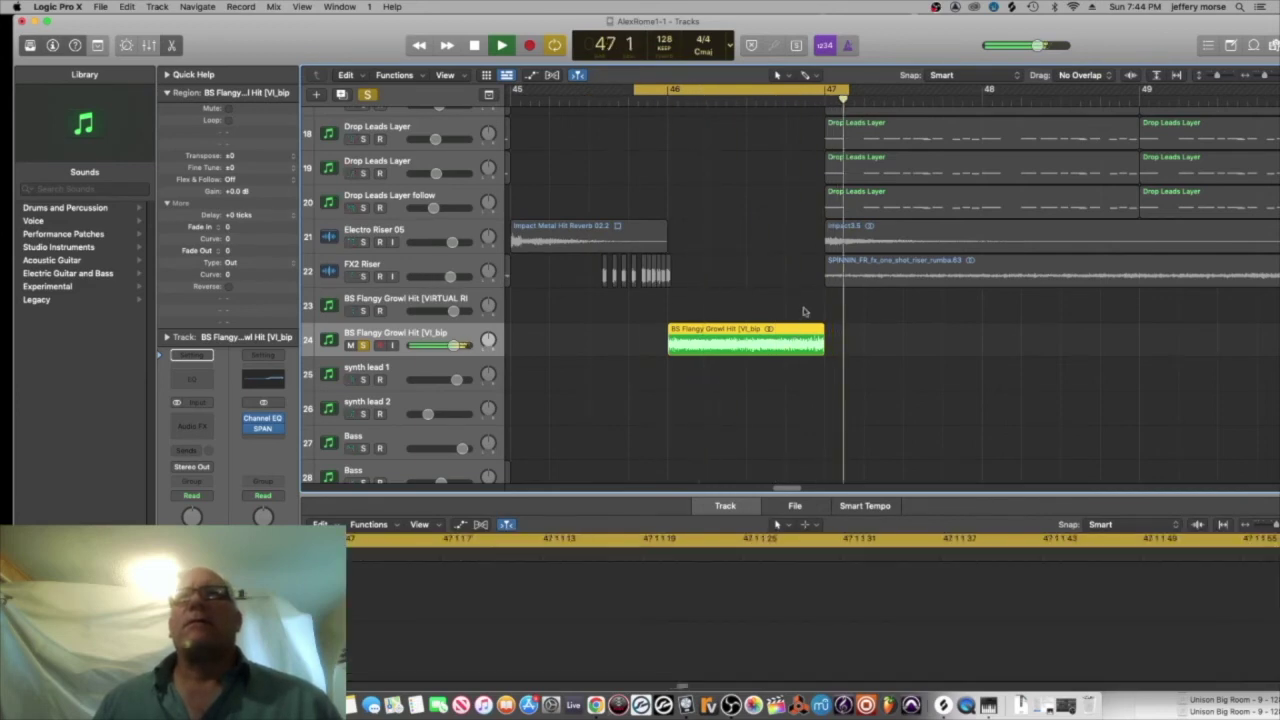
key(space)
- Split the bounced growl hit around the middle of bar 46, delete the middle slice, close the gap with the end slice and play it
drag(820, 99, 763, 103)
key(space)
key(space)
key(super+t)
key(super+t)
click(750, 338)
key(Delete)
drag(788, 340, 762, 340)
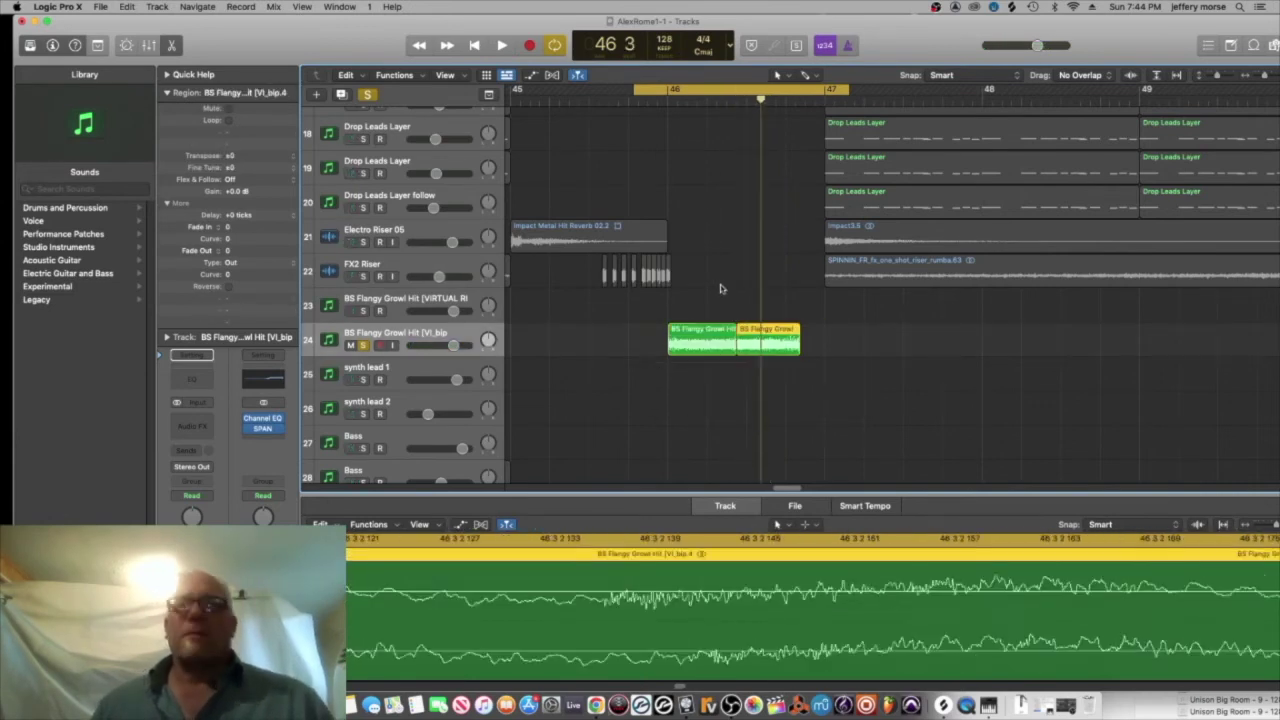
key(space)
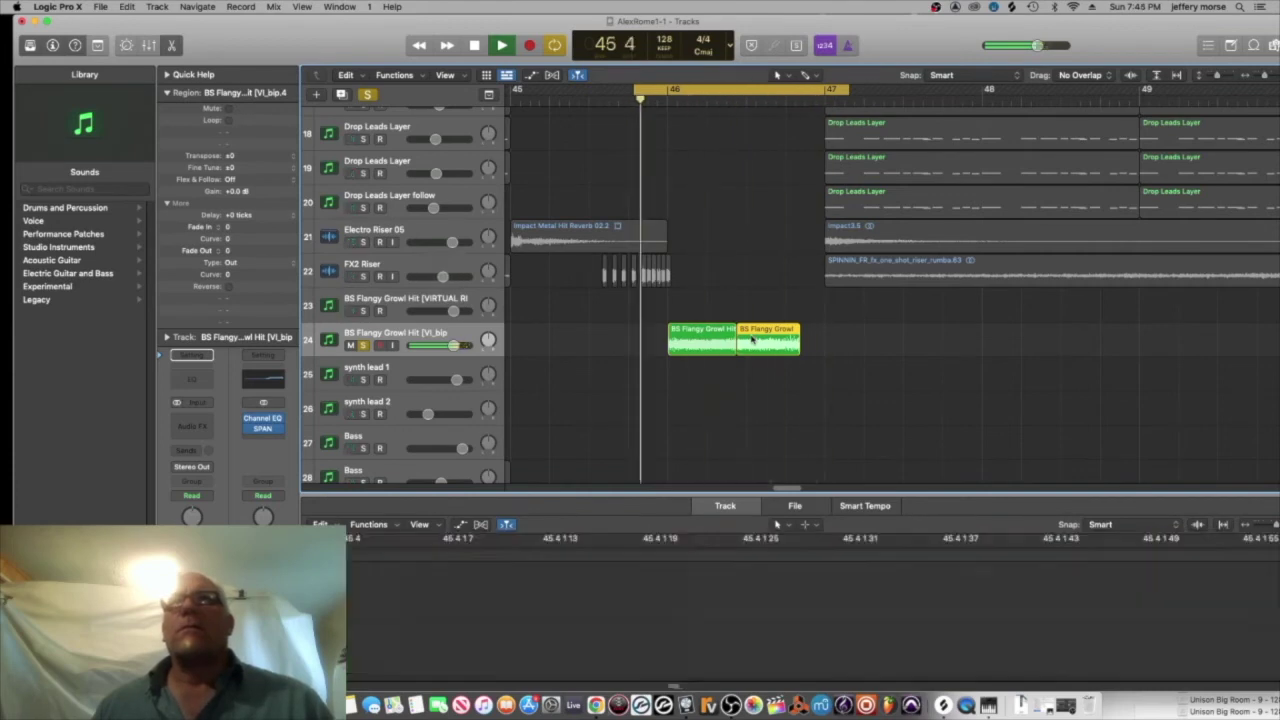
- Delete the growl hit's end slice, lengthen the remaining first slice to bar 47 and play it
key(Delete)
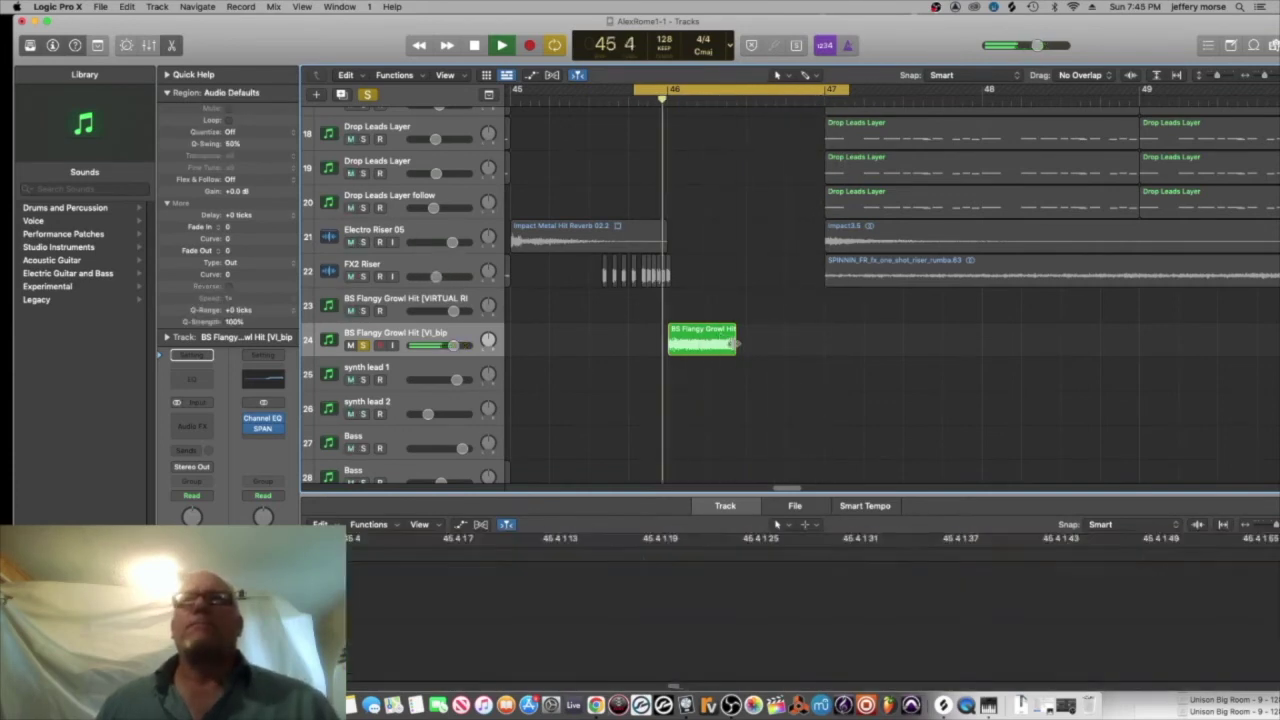
drag(740, 345, 824, 348)
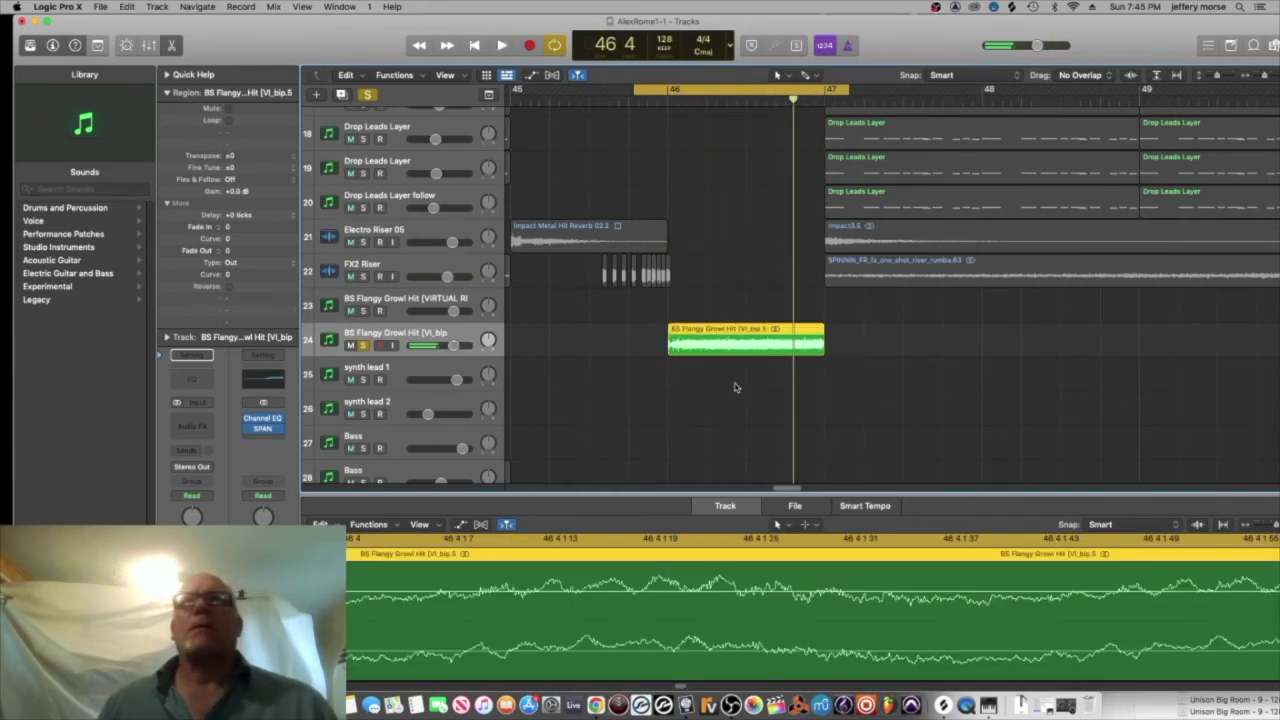
key(space)
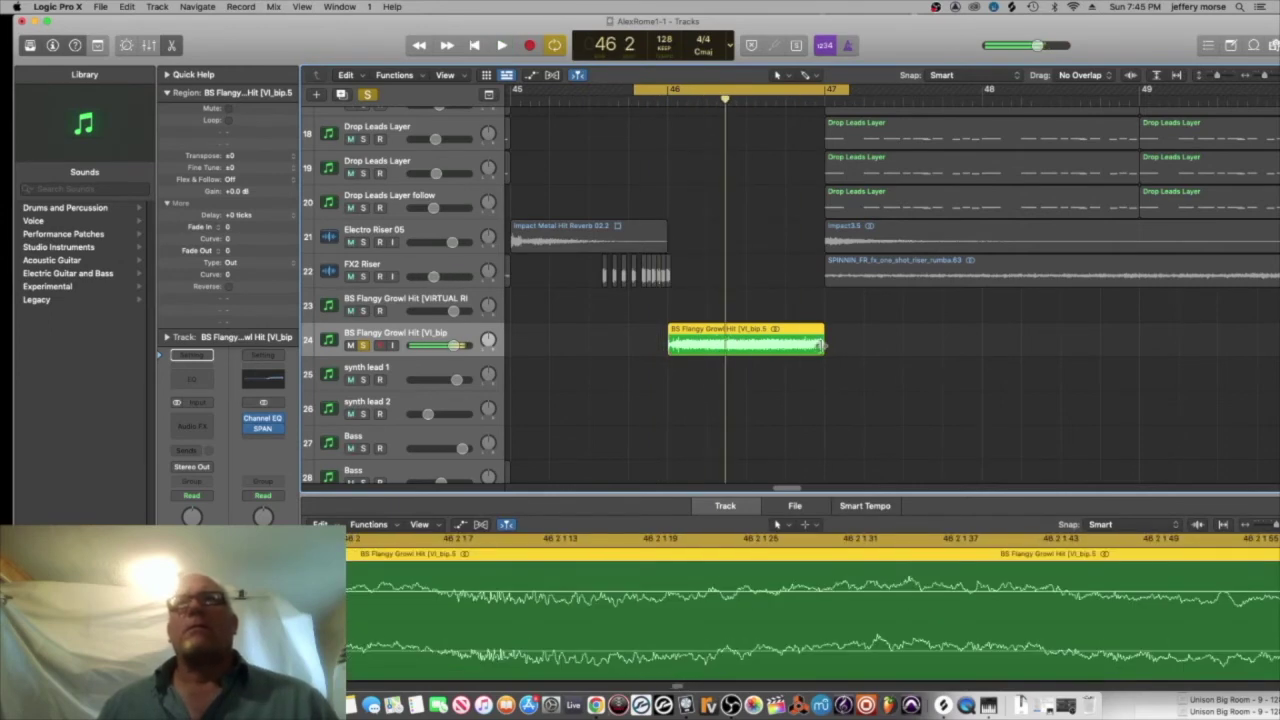
- Undo the growl hit's splits and trims back to the single full-bar region, play it and take it off solo
key(super+z)
key(super+z)
key(super+z)
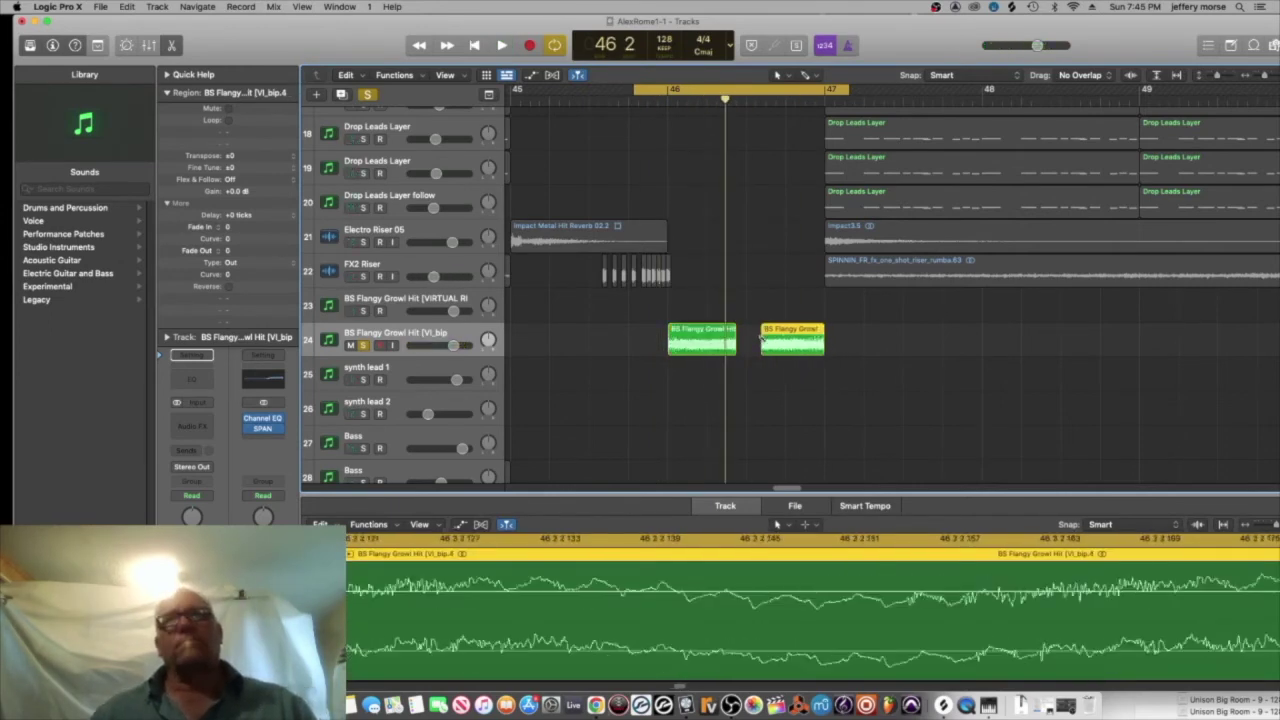
key(space)
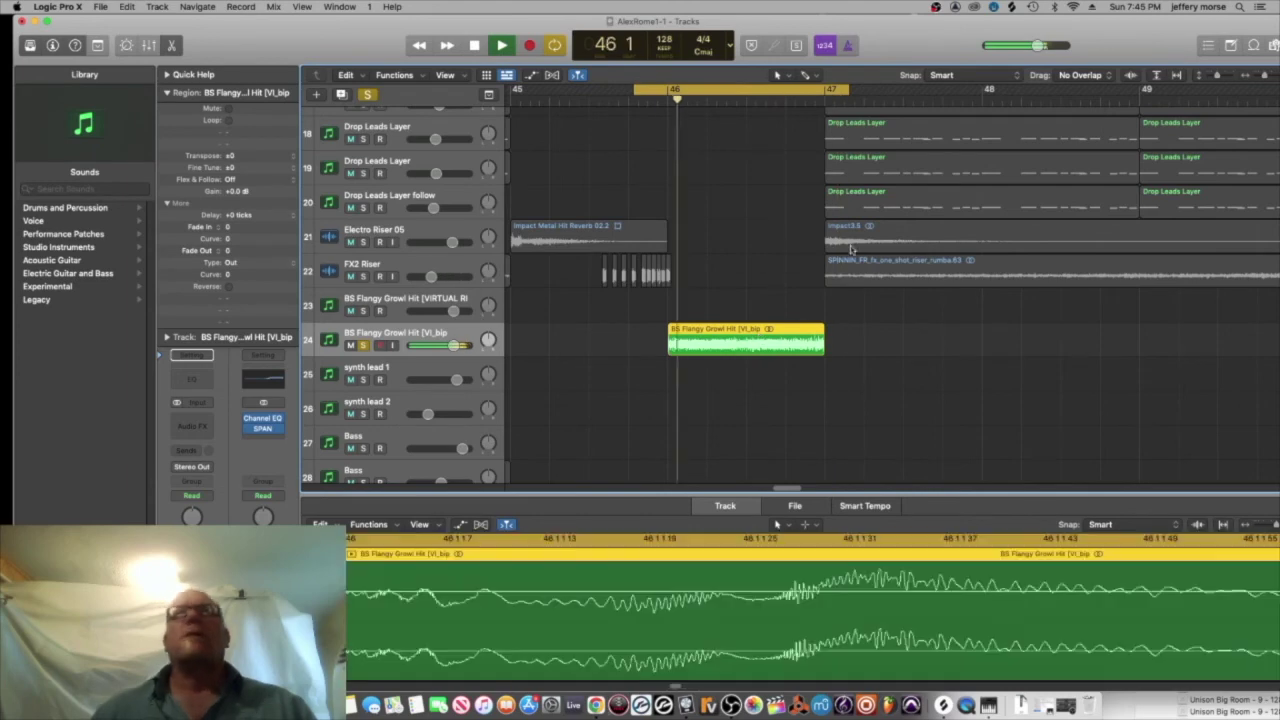
key(space)
key(s)
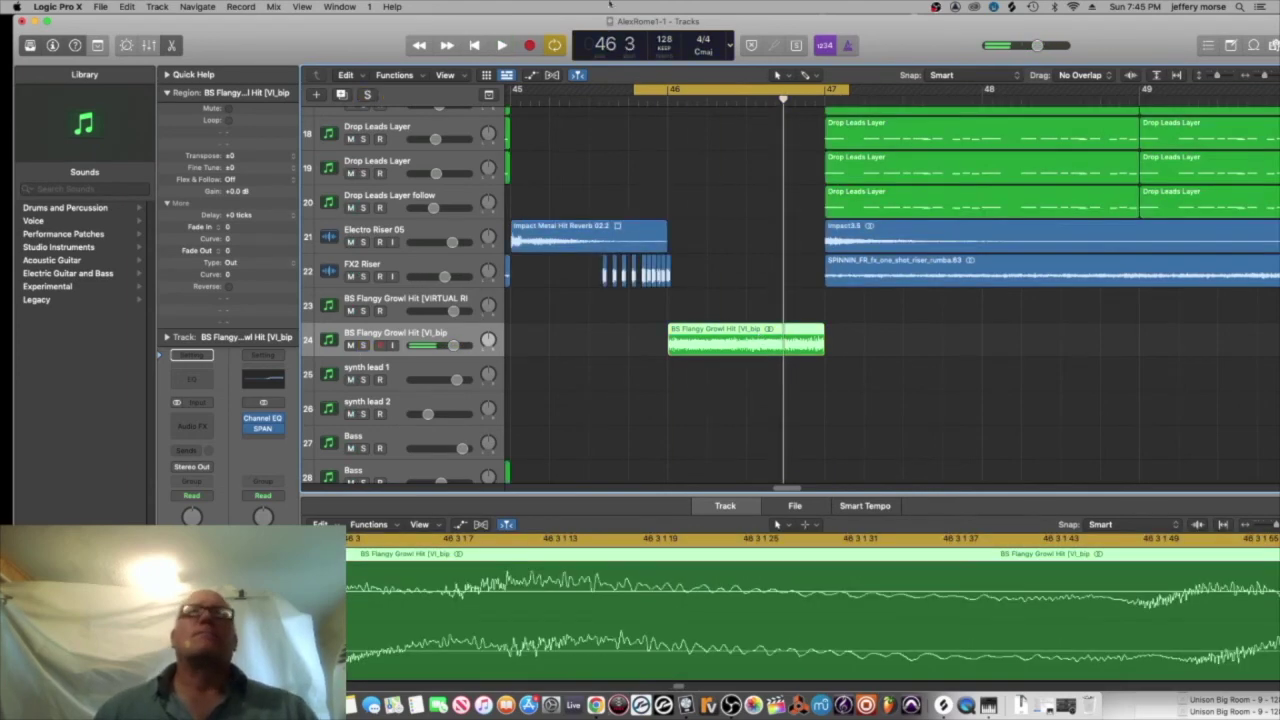
- Set the cycle from mid bar 44 to mid bar 47, play it and shorten the growl hit to beat 4 of bar 46
drag(637, 91, 414, 91)
key(space)
drag(1108, 88, 1156, 86)
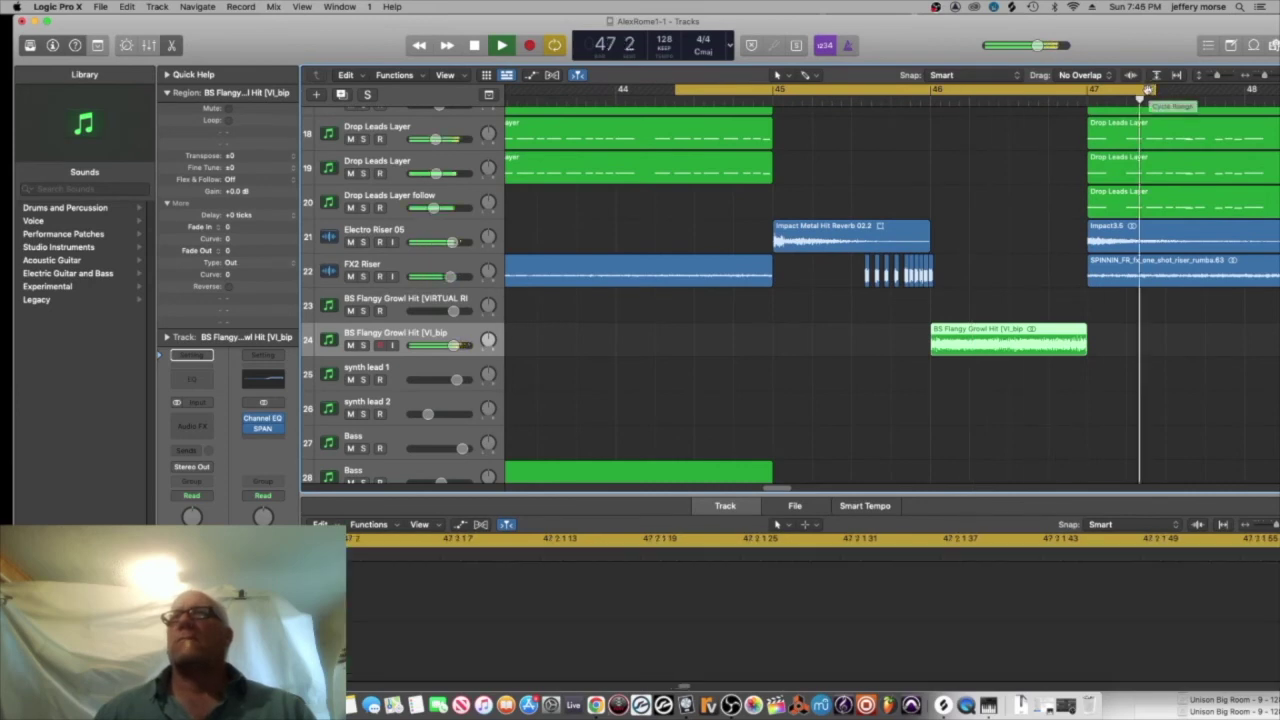
drag(1090, 354, 1009, 358)
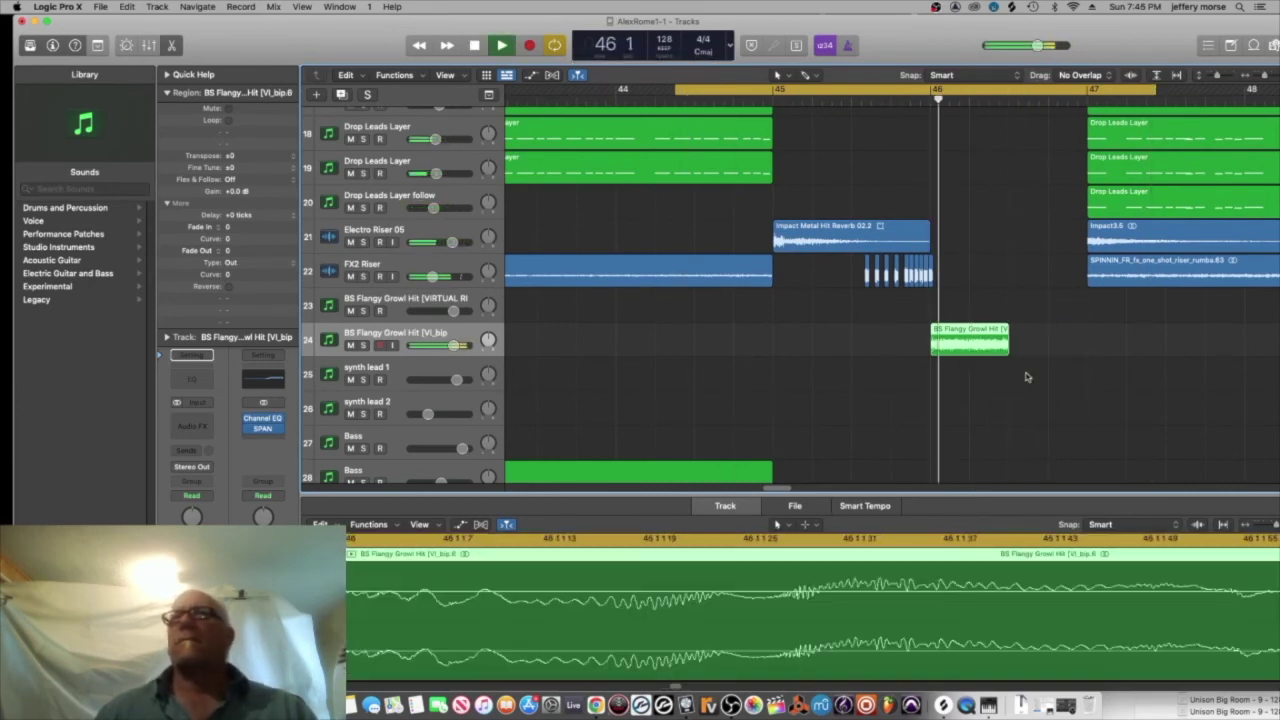
drag(1014, 359, 1052, 355)
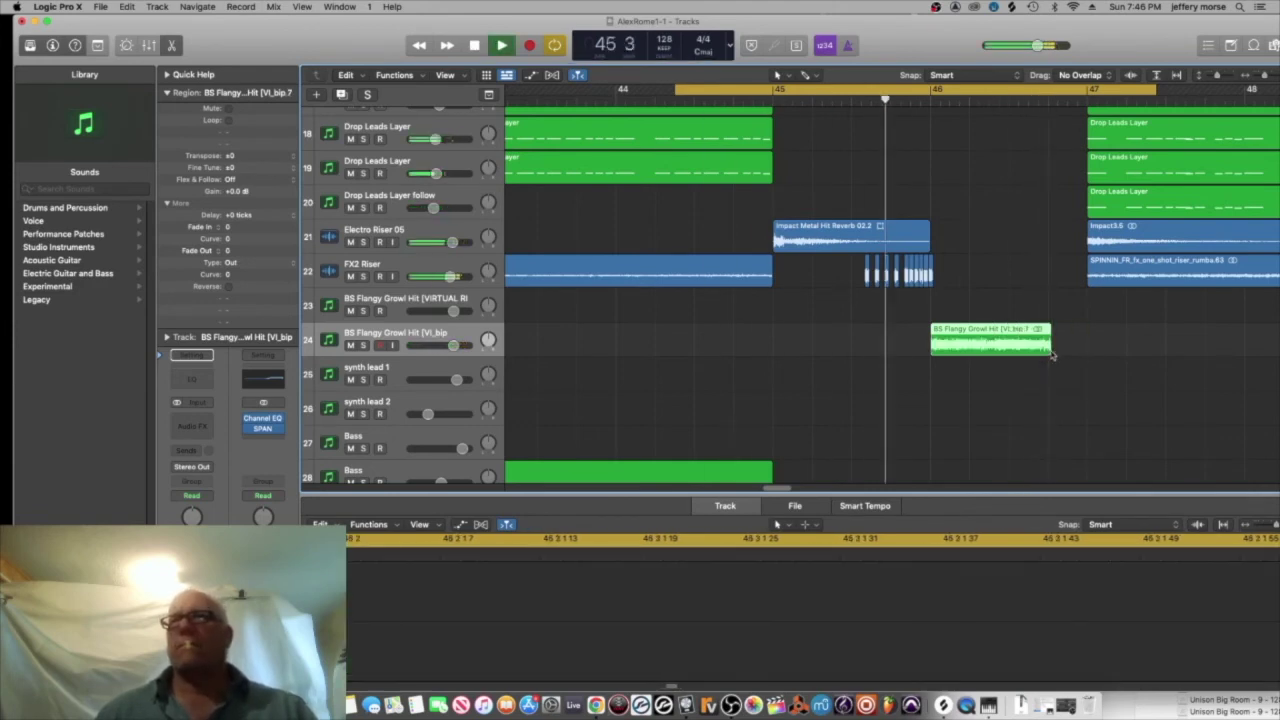
- Select all drop regions from bar 47 onward on every track, move them earlier to beat 4 of bar 46 and play the transition
scroll(1126, 300, up, 5)
drag(1123, 160, 1062, 482)
scroll(1064, 400, up, 15)
scroll(1110, 350, down, 4)
drag(1120, 365, 1099, 135)
scroll(1120, 200, down, 8)
drag(1074, 250, 1270, 456)
scroll(900, 333, left, 20)
drag(1004, 276, 964, 277)
key(space)
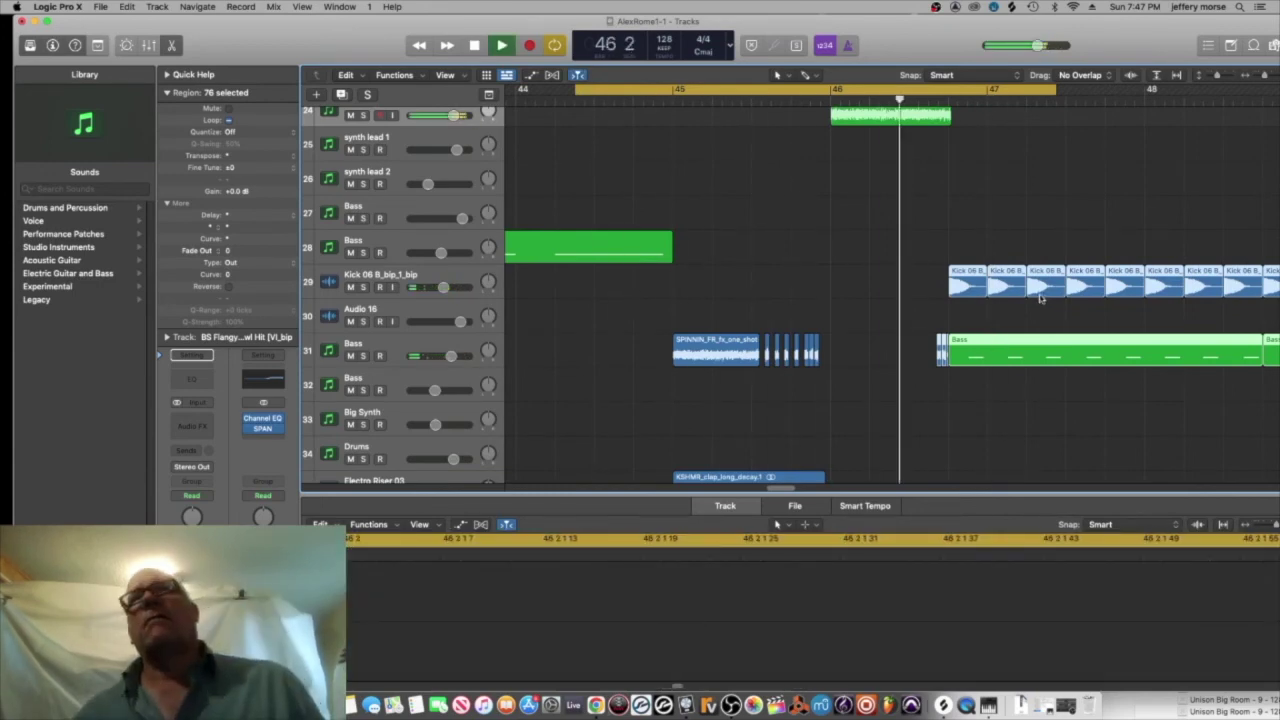
key(space)
- Transpose the bounced growl hit region by -2 and play it in context
scroll(918, 232, up, 3)
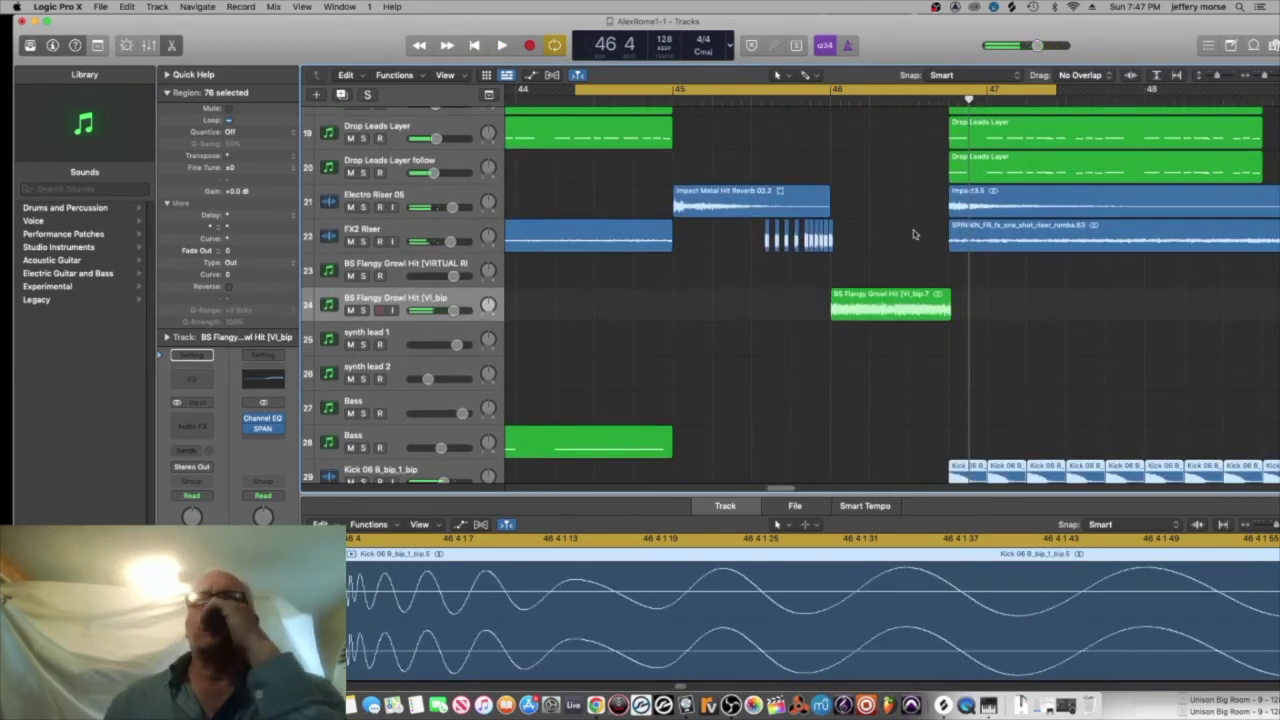
click(905, 308)
drag(233, 158, 238, 164)
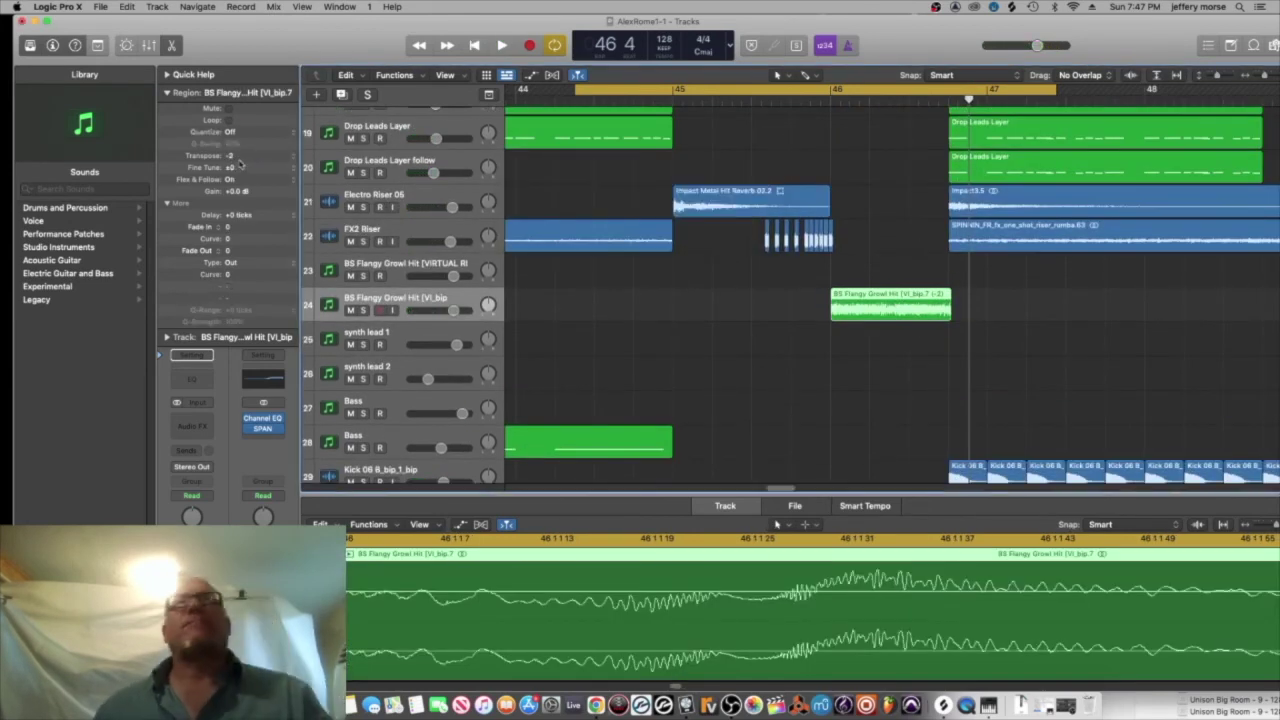
key(space)
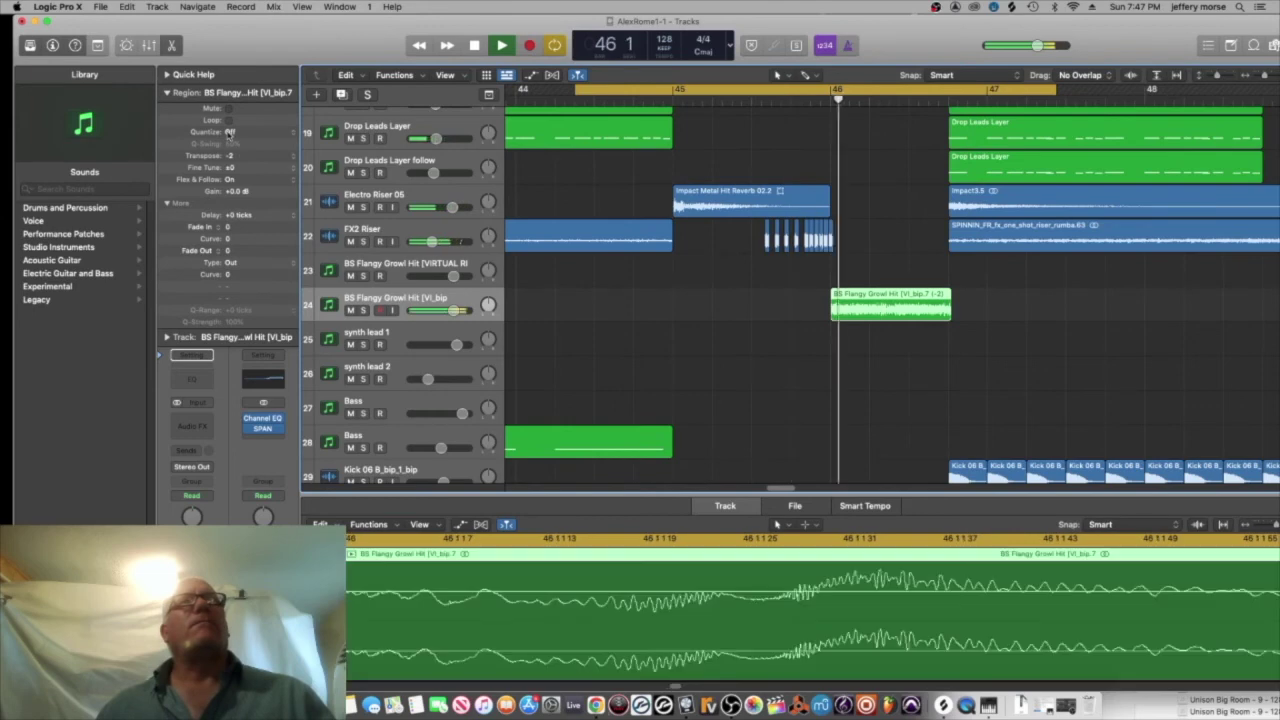
key(space)
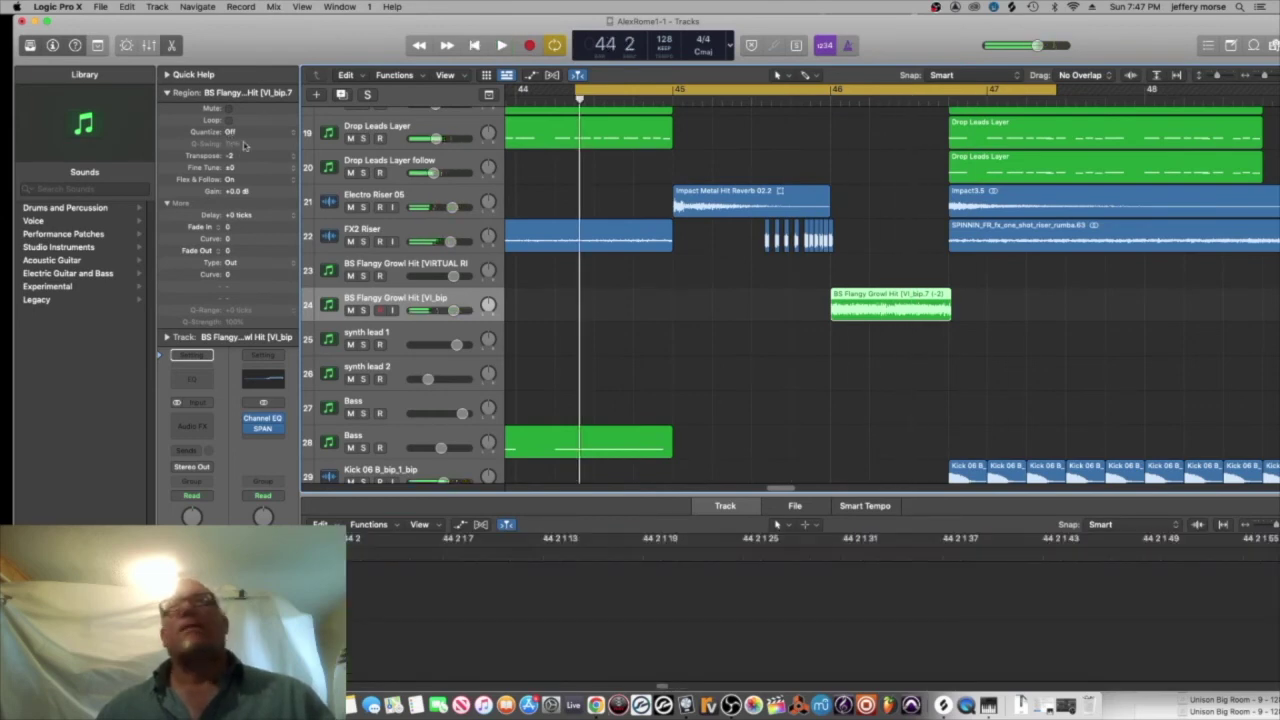
- Set the growl hit's Transpose to -1 and play from beat 2 of bar 46
click(872, 98)
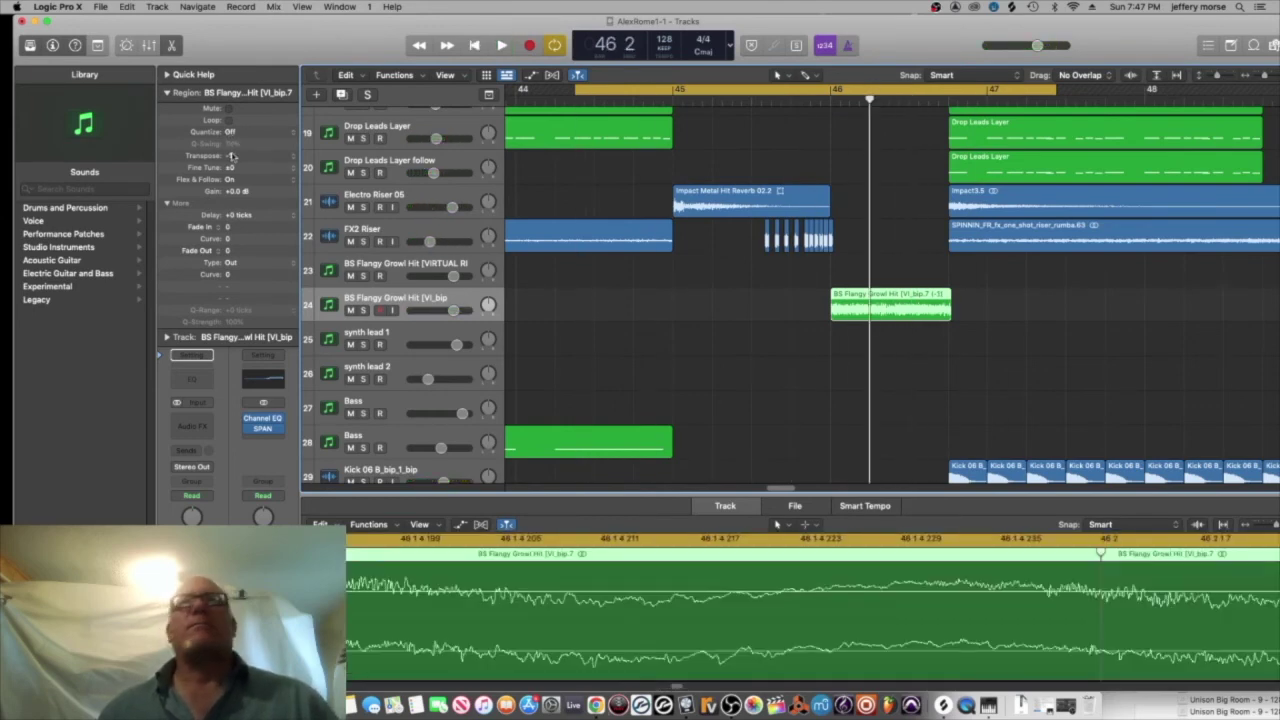
key(space)
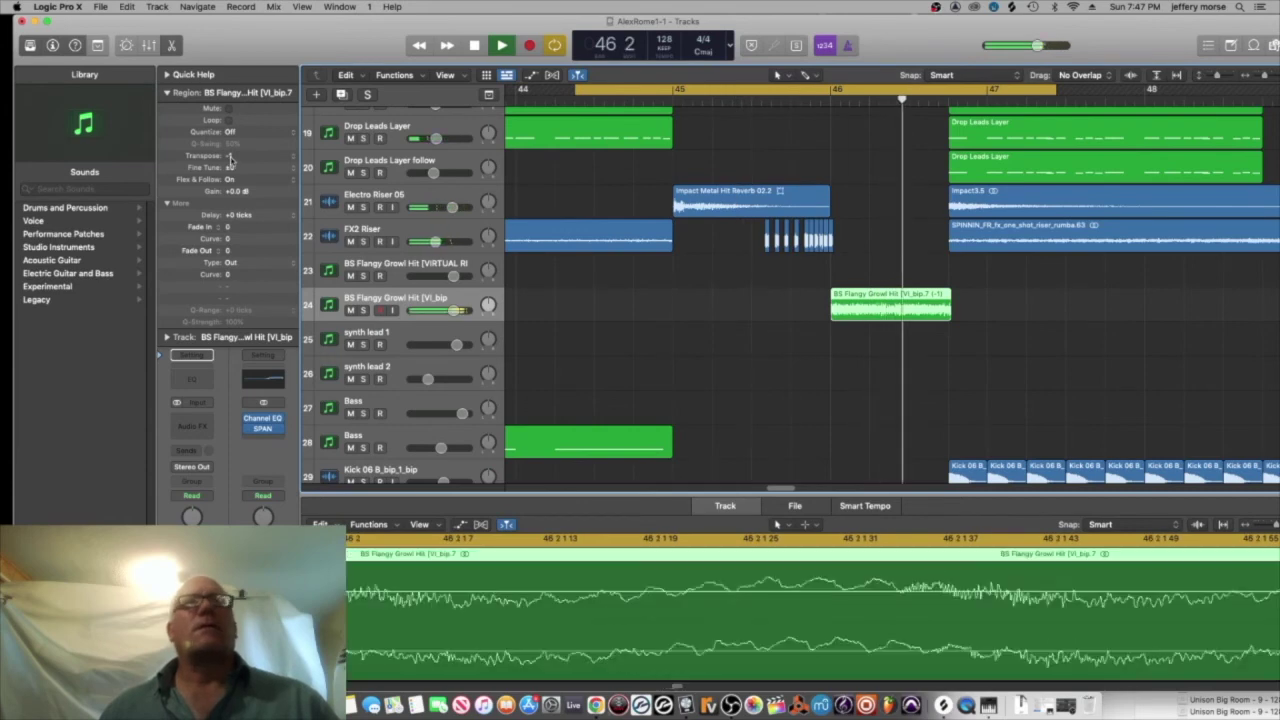
key(space)
- Split the growl hit at beat 2 of bar 46, extend the second piece slightly past the drop's start and play it
key(super+t)
drag(952, 312, 961, 312)
key(space)
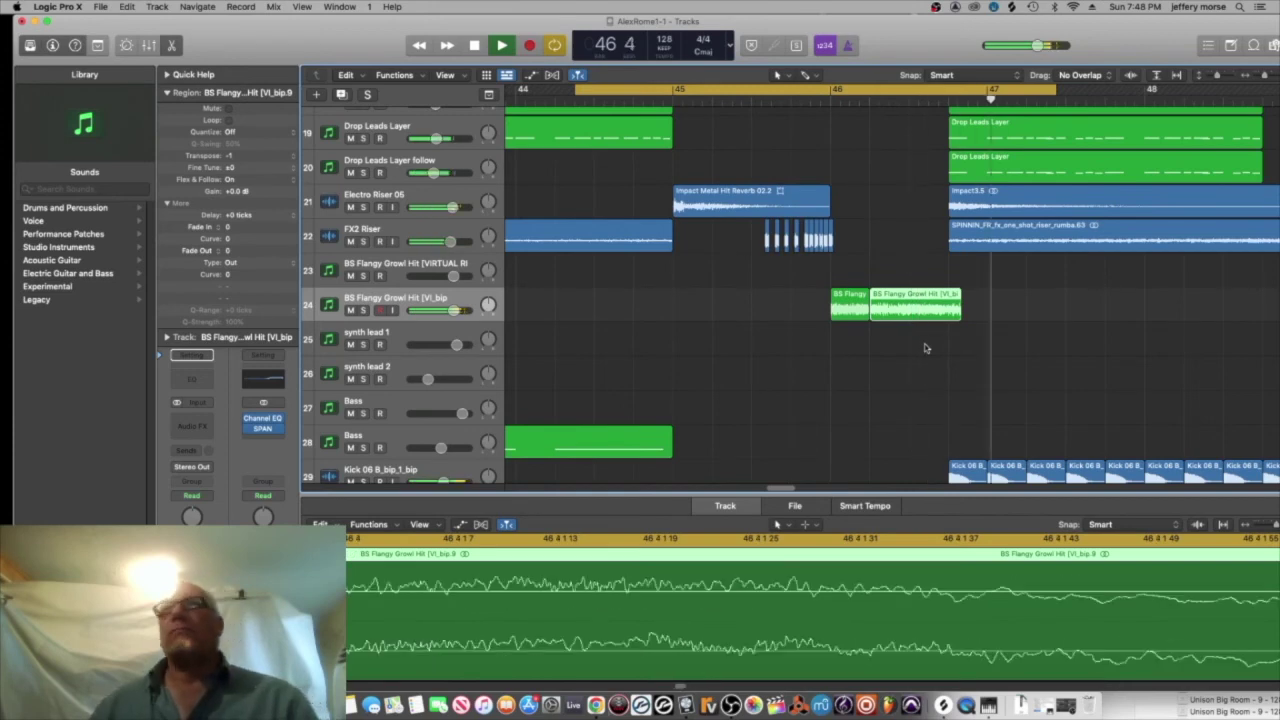
key(space)
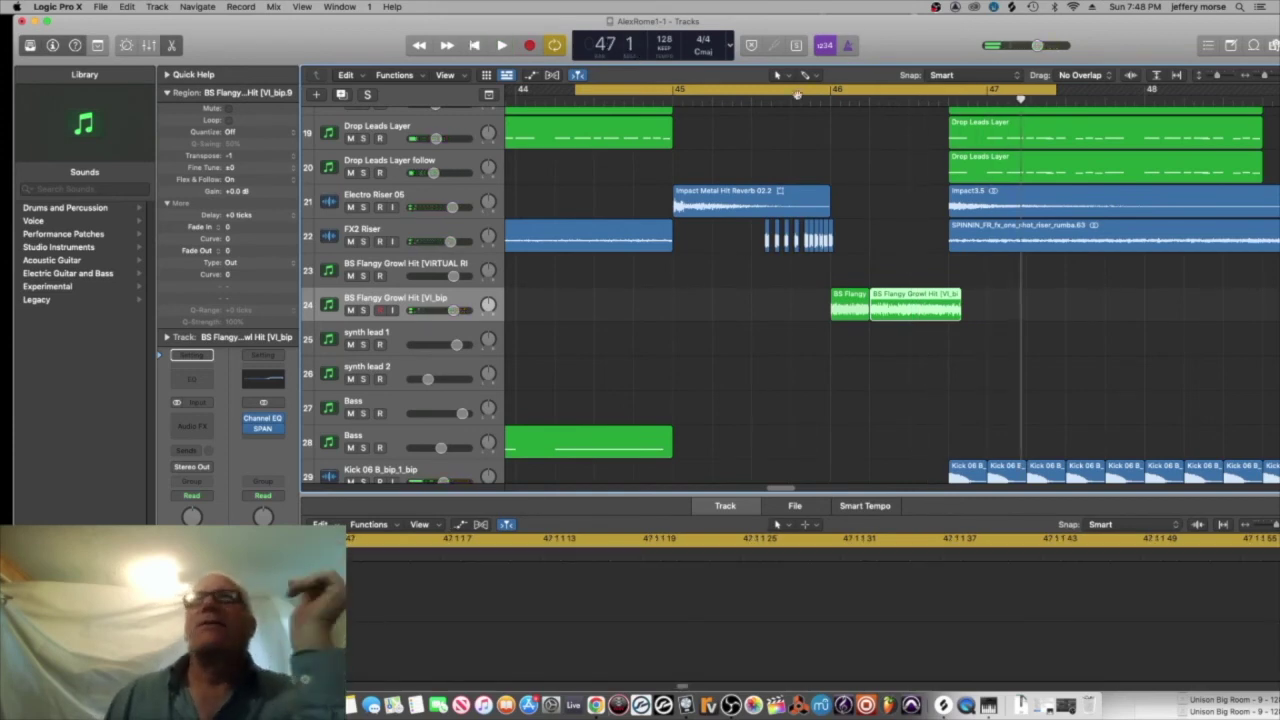
- Zoom out to the full arrangement, switch to Chrome and play the "How to make a FULL LENGTH Big Room House song Part 6" video
drag(1225, 52, 1216, 80)
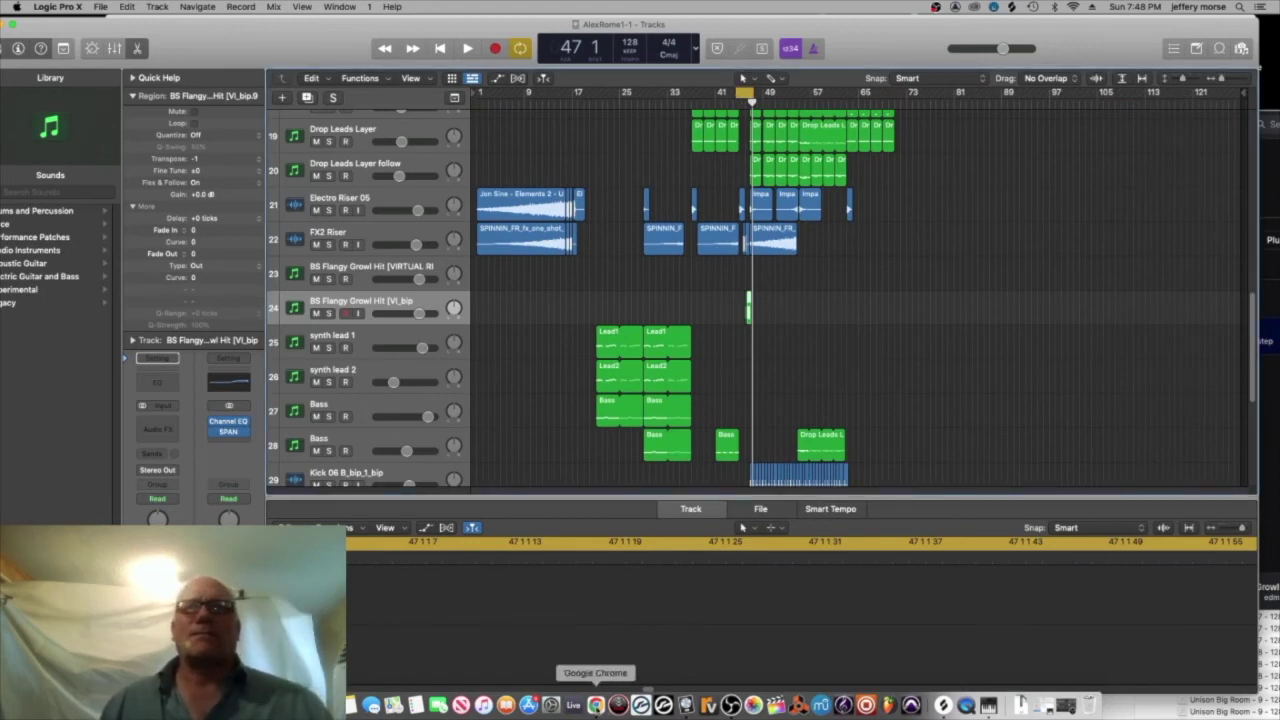
click(596, 705)
click(247, 471)
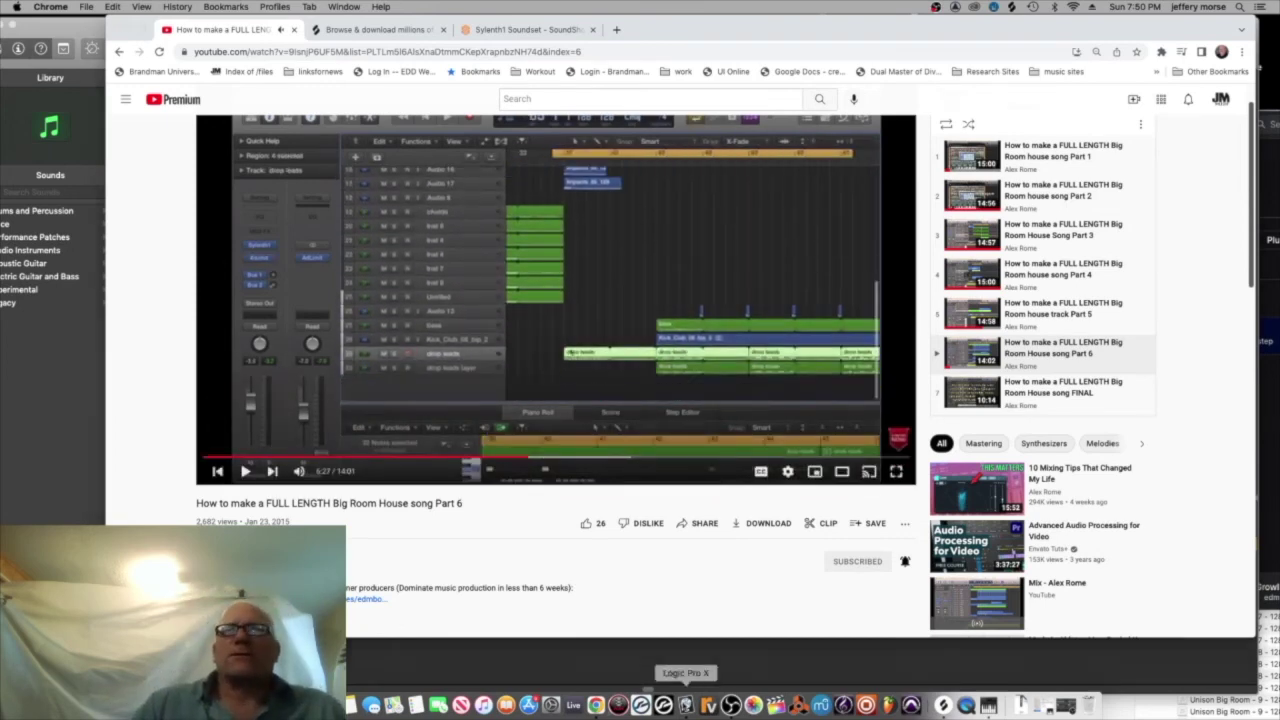
- Switch back to Logic Pro and play the arrangement from about bar 44, jumping ahead into the second half of the drop
click(686, 705)
click(741, 95)
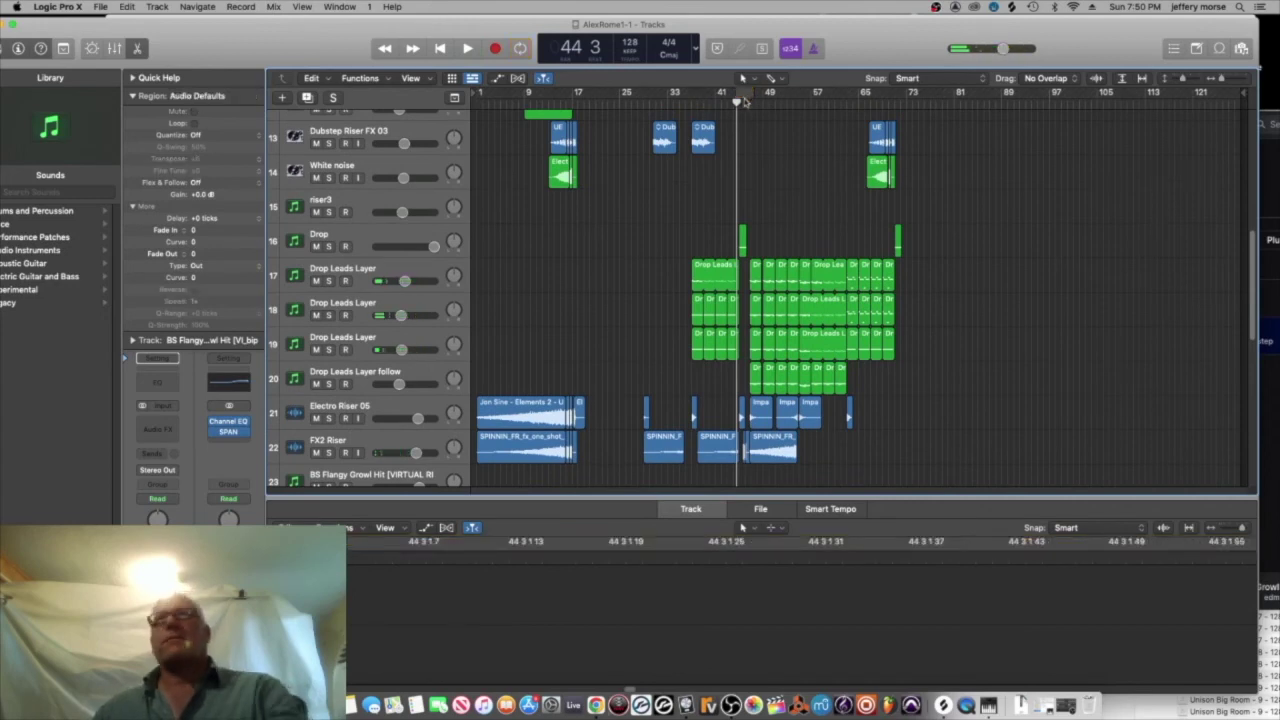
double_click(812, 105)
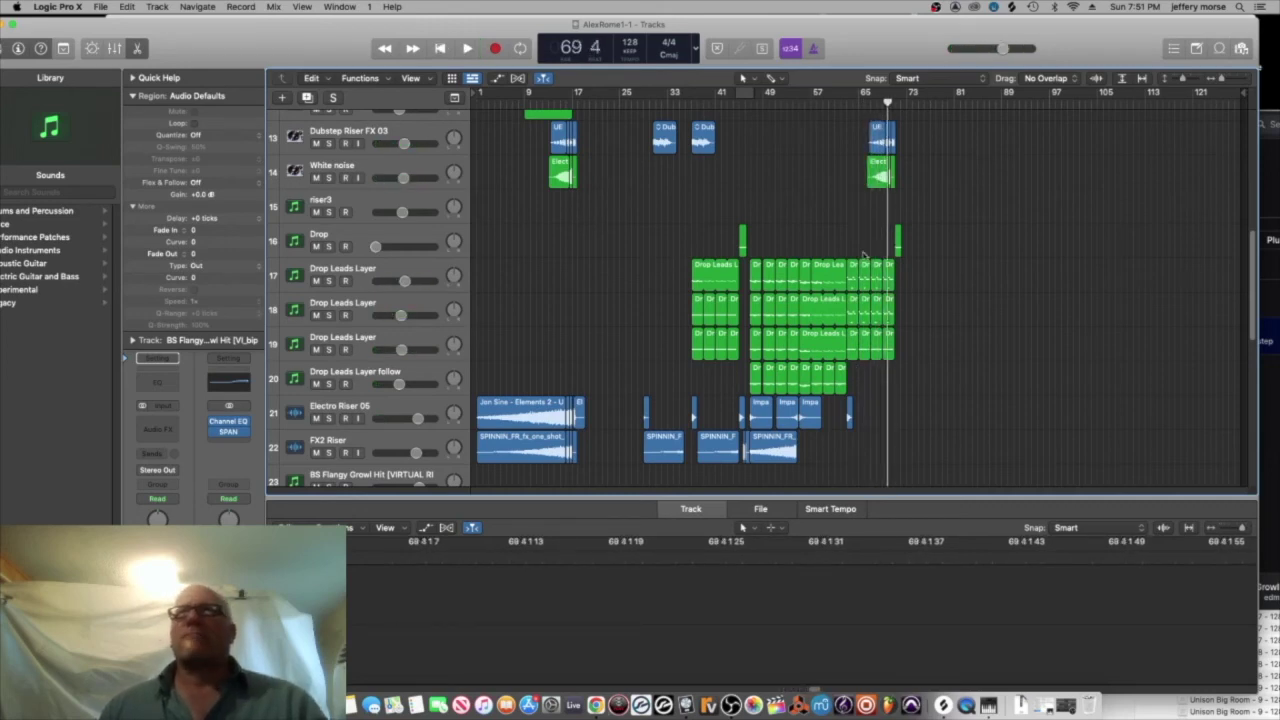
- Replace the Drop Leads Layer regions in bars 67–71 on tracks 17 and 18 with copies of the bar 37 regions and play them
drag(864, 254, 892, 288)
key(Delete)
drag(699, 274, 878, 275)
drag(917, 267, 894, 267)
drag(686, 299, 877, 309)
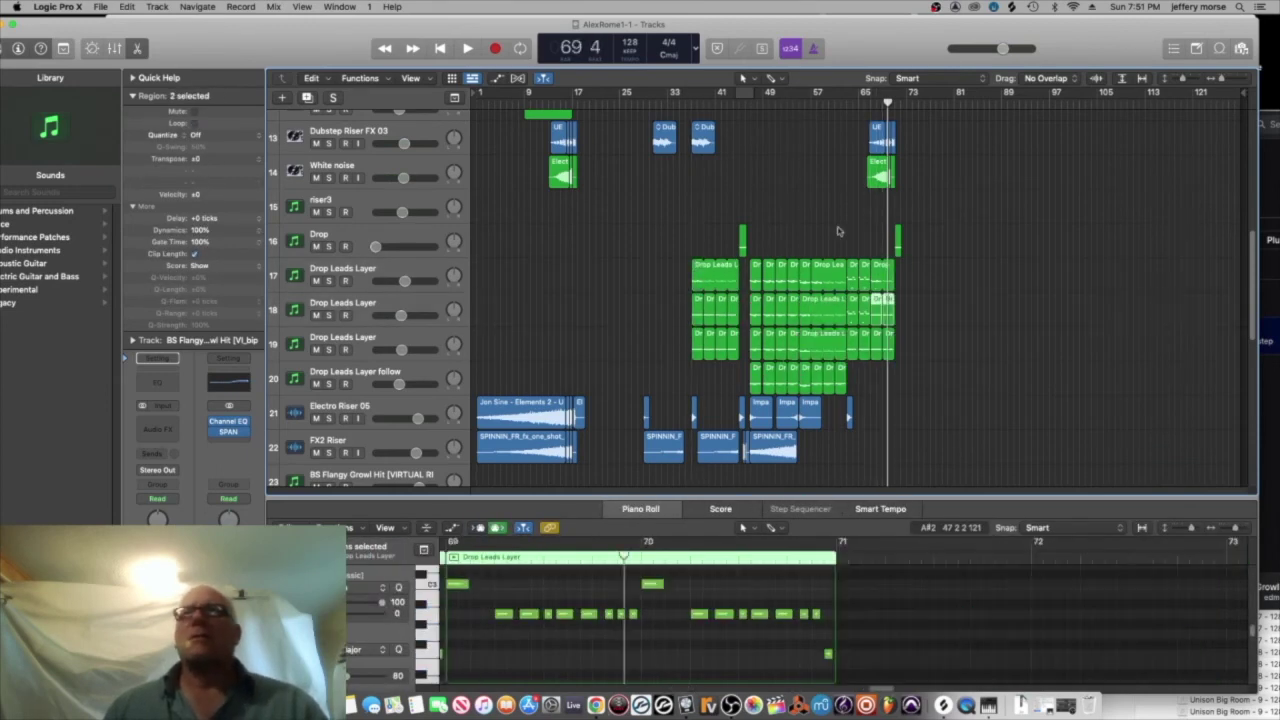
click(851, 103)
key(space)
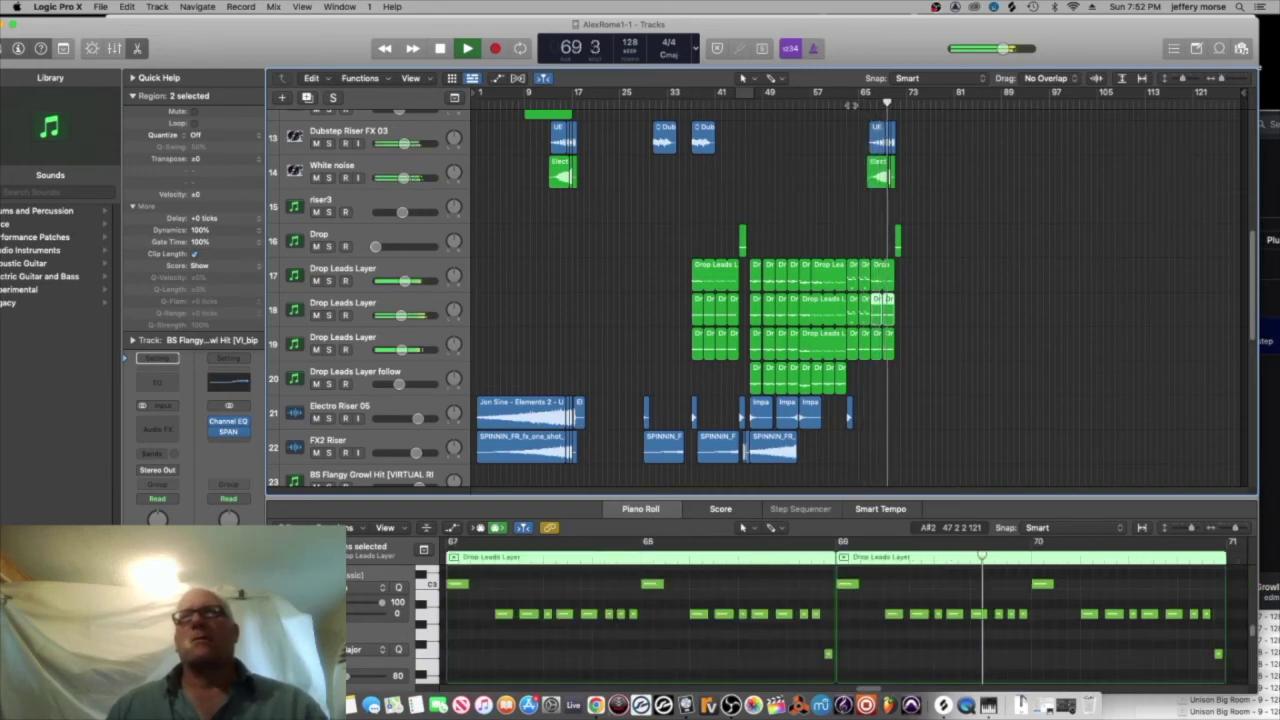
- Shorten track 17's lead region at bar 67 to two bars, copy the bar 65 region after it up to bar 71 and play
drag(892, 285, 878, 284)
click(865, 268)
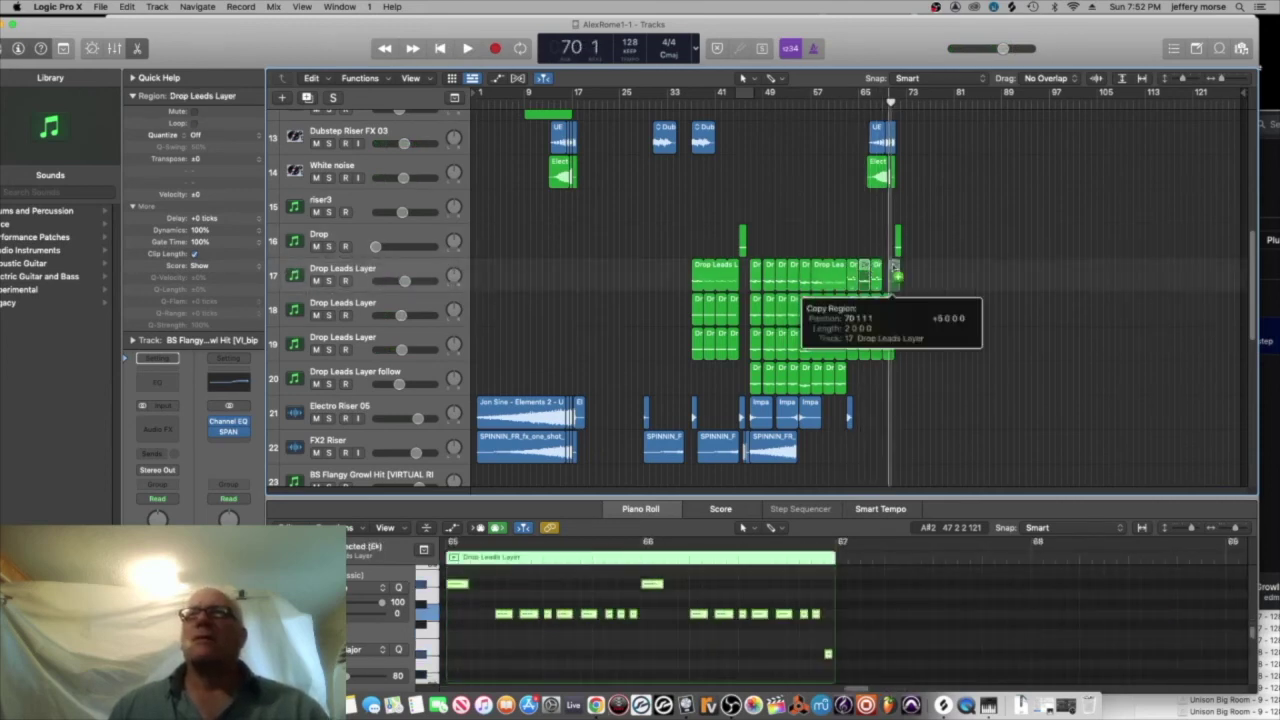
click(845, 130)
key(space)
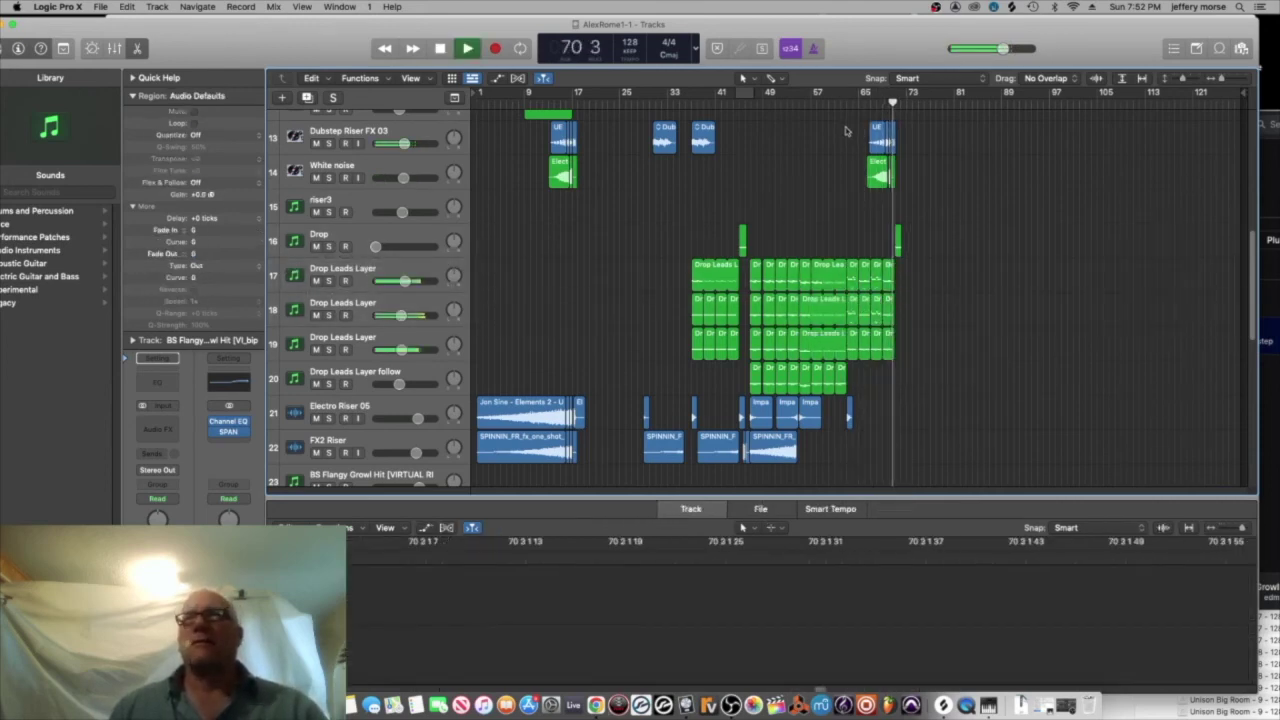
- Play the drop from about bar 60, briefly soloing the Drop Leads Layer follow track, and save the project
click(831, 100)
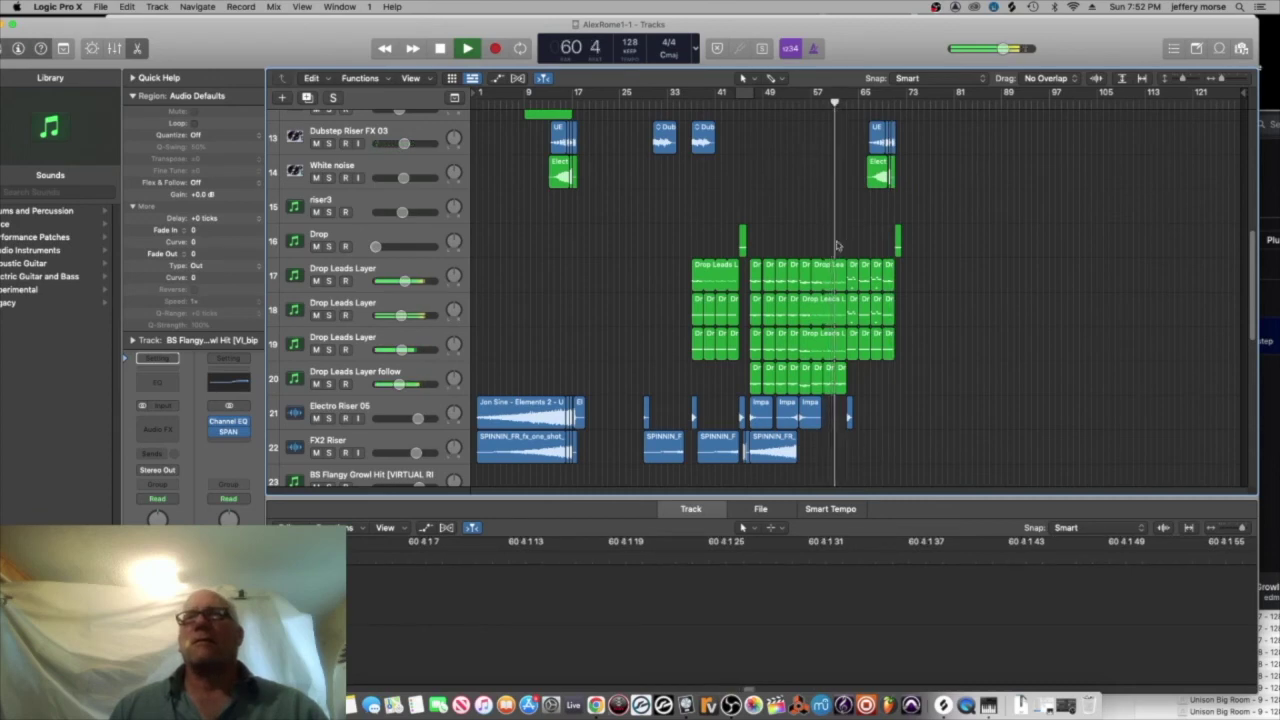
click(328, 384)
click(328, 384)
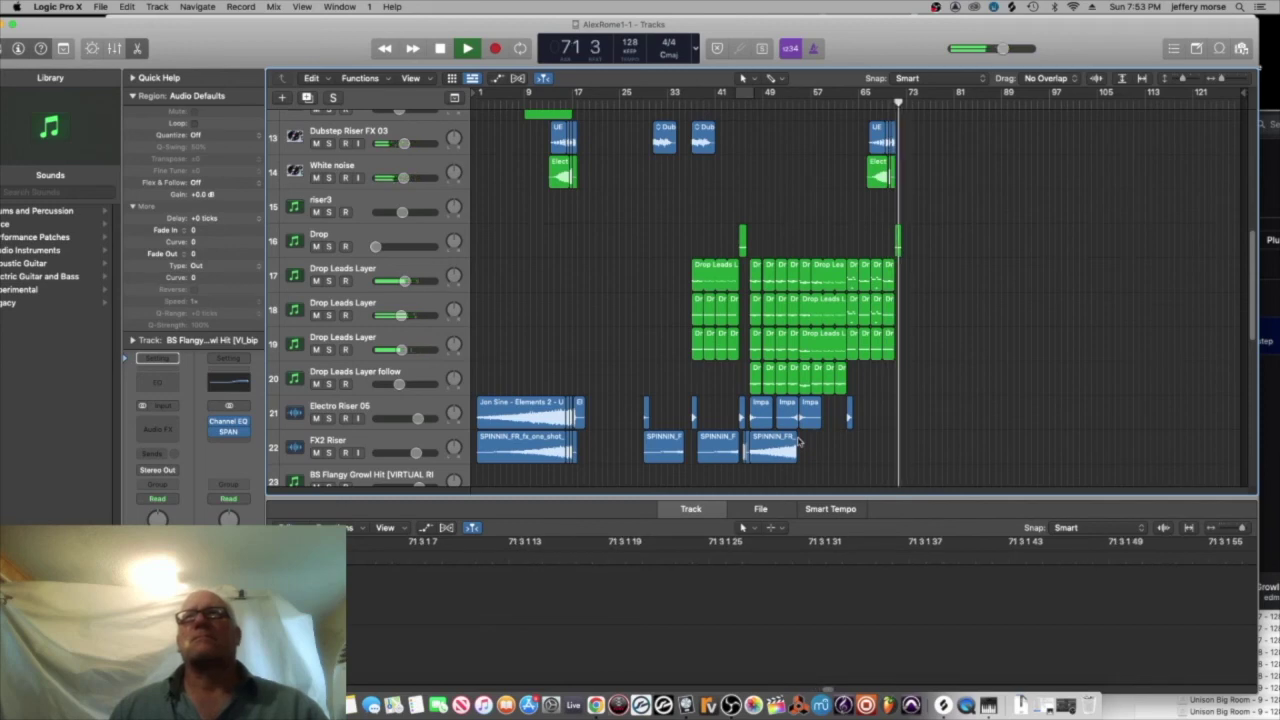
click(100, 7)
click(112, 106)
- Watch more of the reference video in Chrome, return to Logic Pro and play the arrangement from bar 24 while checking its tracks
click(596, 705)
click(571, 311)
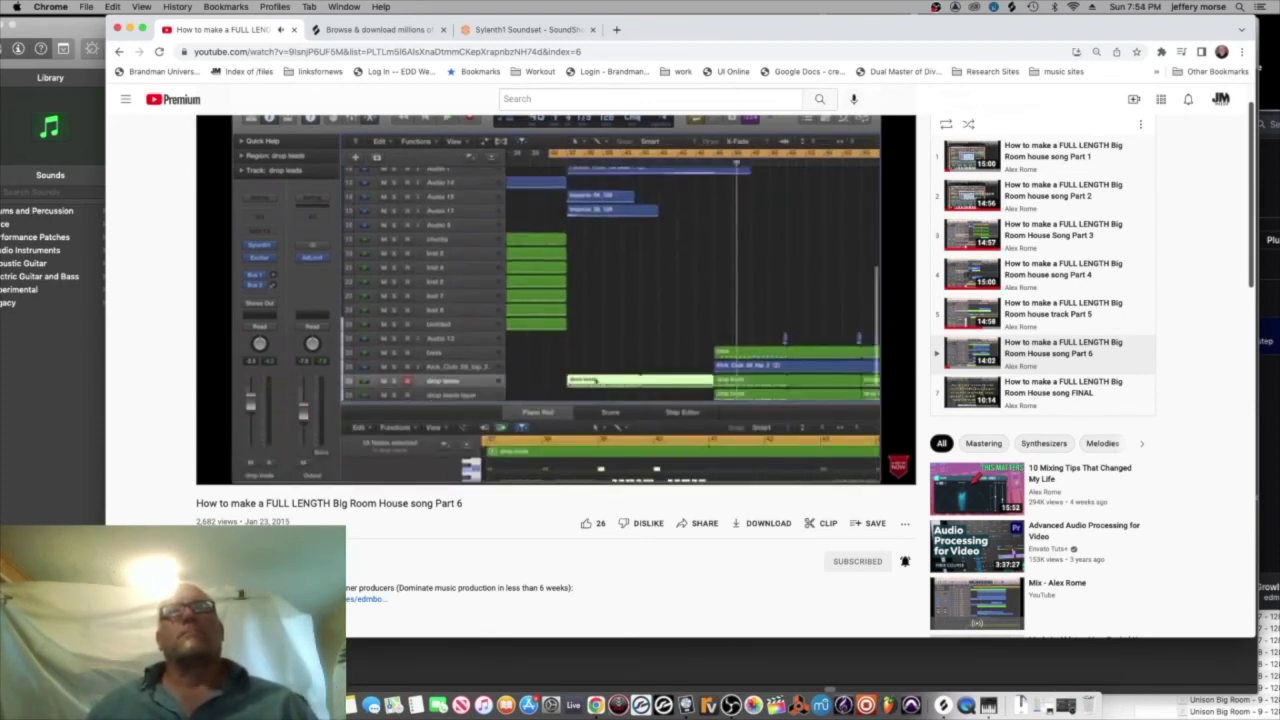
key(super+Tab)
scroll(643, 375, up, 5)
click(614, 95)
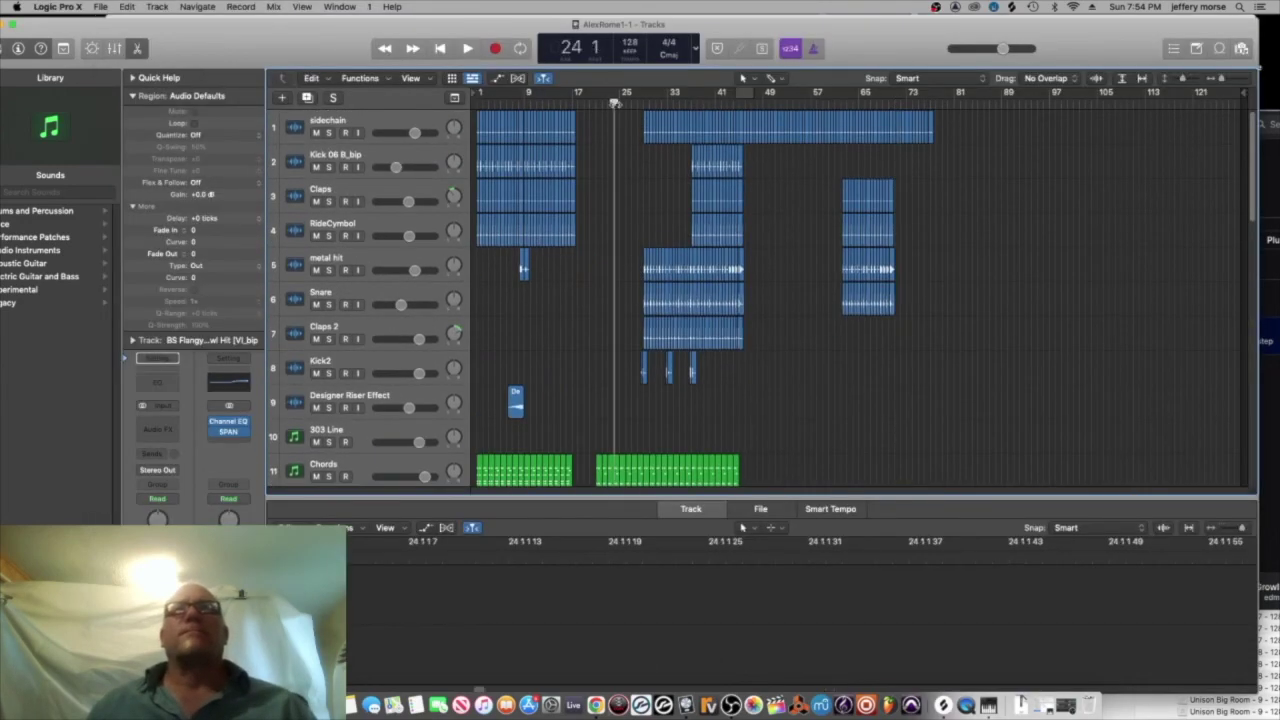
scroll(700, 200, down, 4)
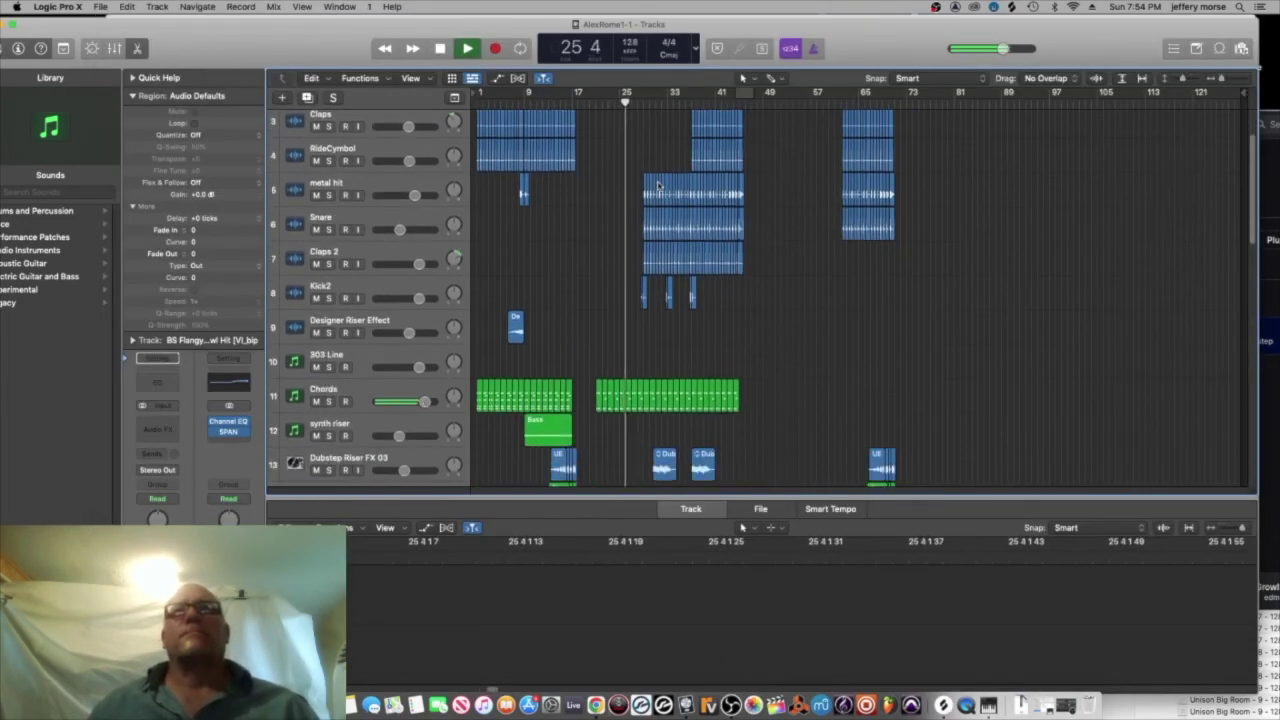
scroll(757, 214, up, 2)
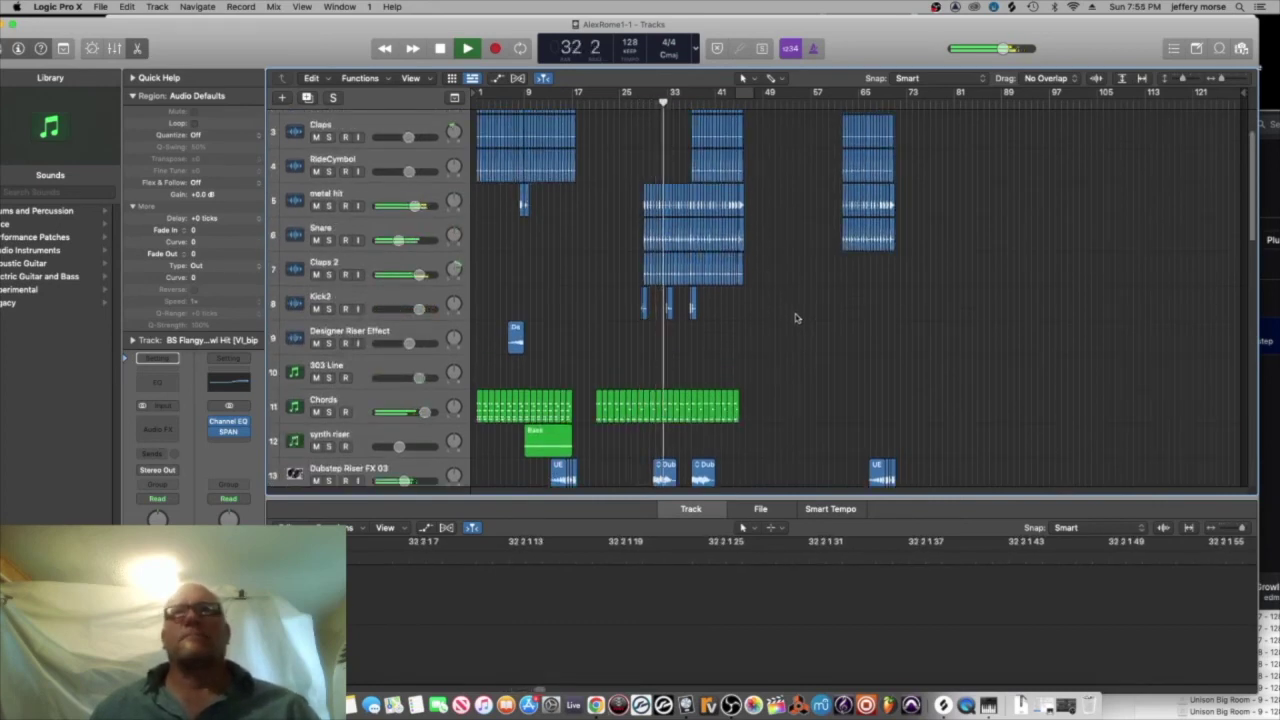
scroll(796, 318, down, 8)
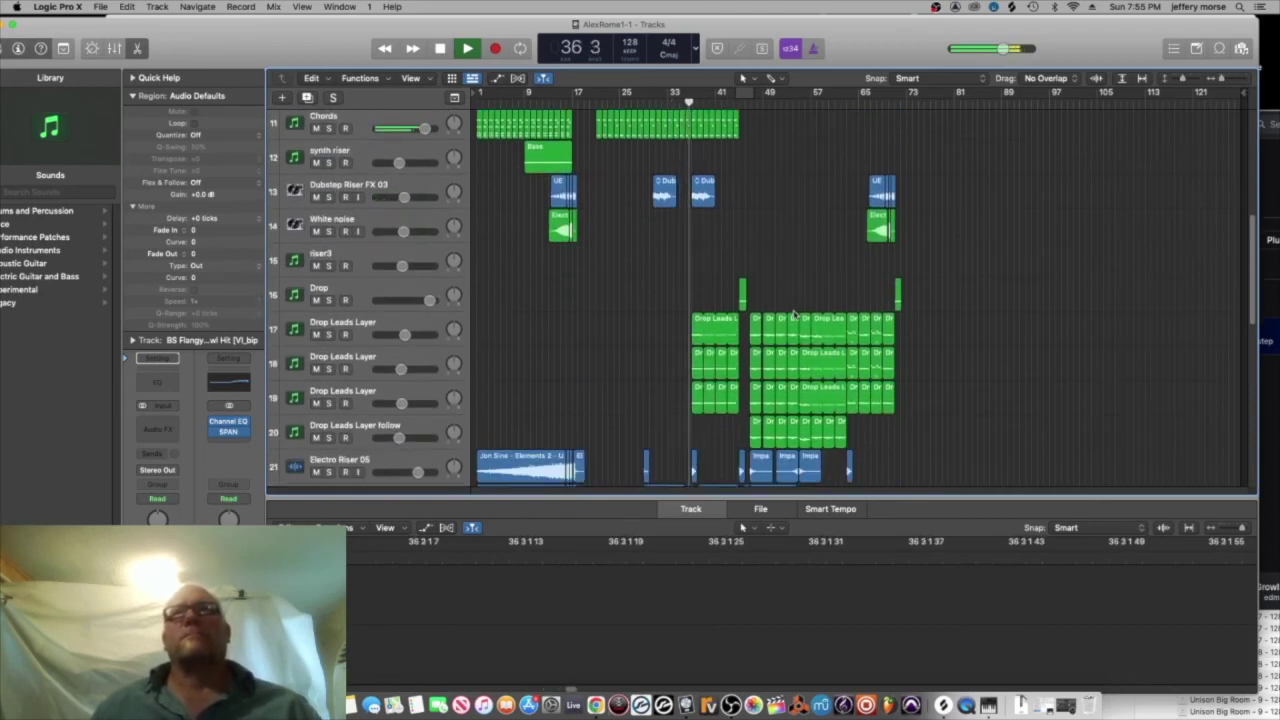
- Add two two-bar Drop Leads Layer regions in bars 33–37 on tracks 18 and 19 and play from about bar 30
scroll(795, 314, up, 1)
drag(650, 381, 684, 389)
drag(694, 101, 650, 102)
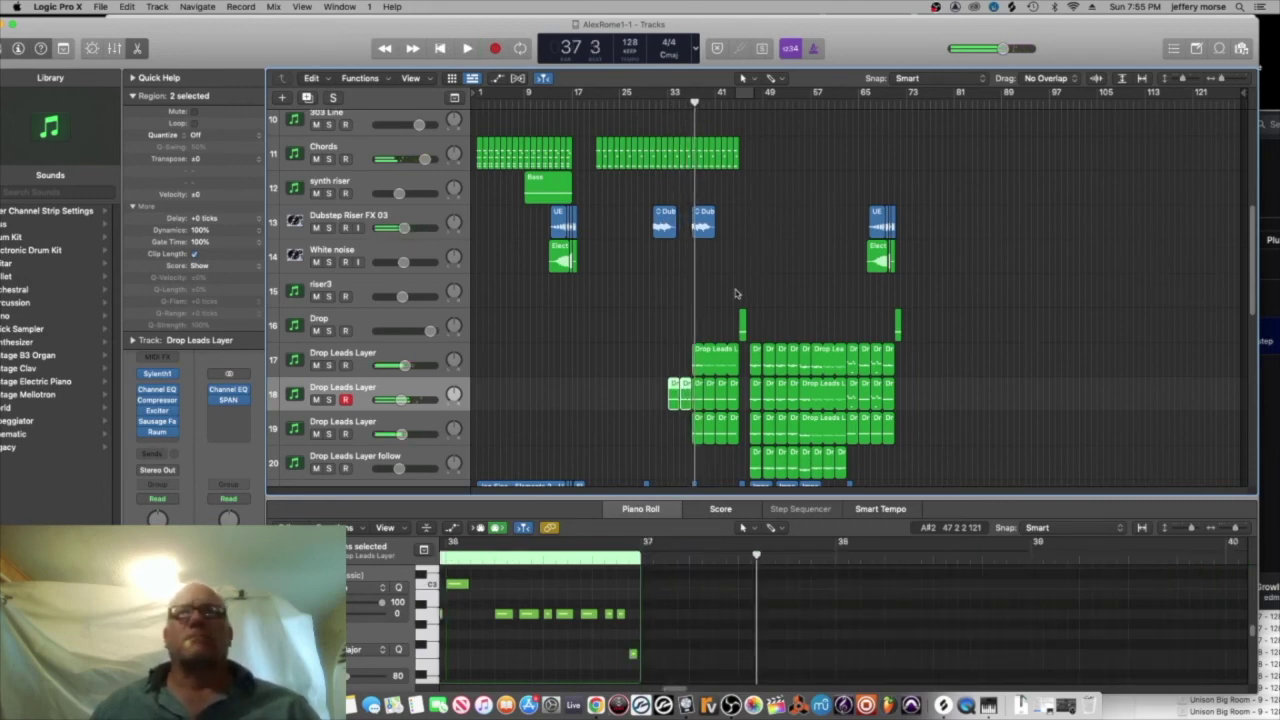
mouse_move(686, 438)
mouse_down()
mouse_move(710, 427)
mouse_move(686, 427)
mouse_up()
click(651, 105)
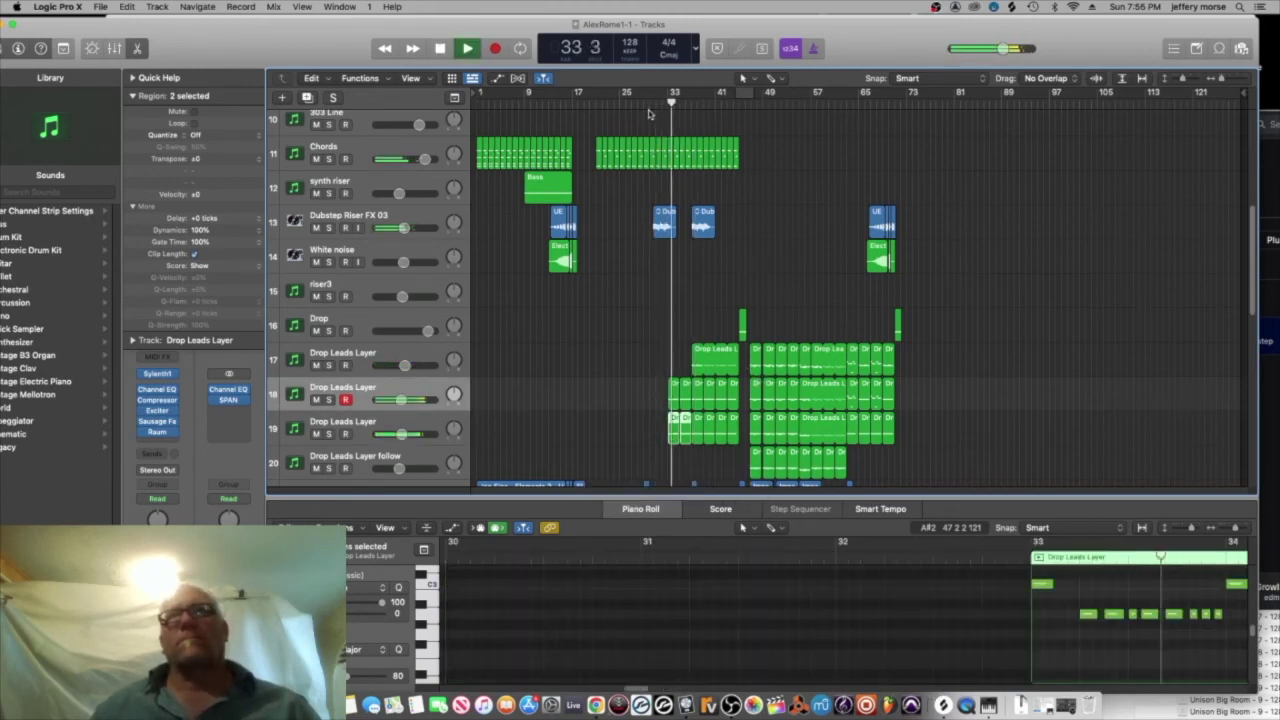
- Solo the Chords track to hear it around bar 37, stop playback and unsolo it while checking the tracks
scroll(640, 140, up, 5)
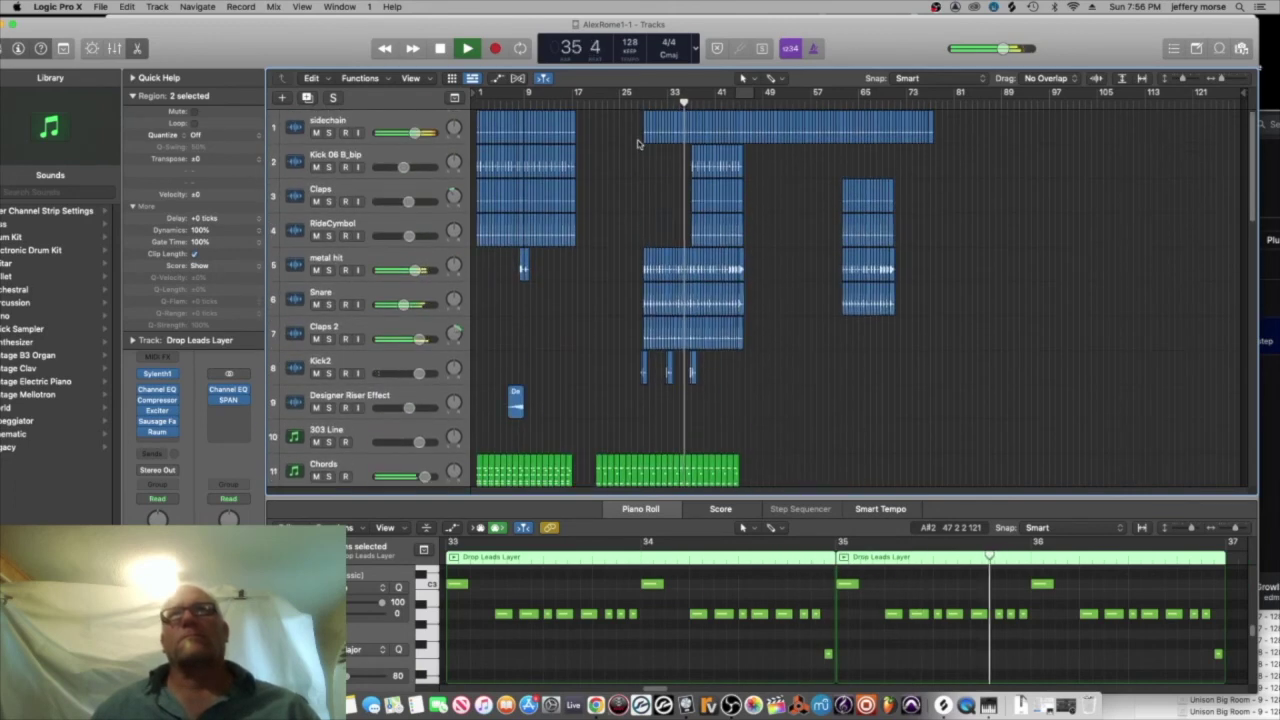
scroll(700, 300, down, 3)
click(388, 342)
key(space)
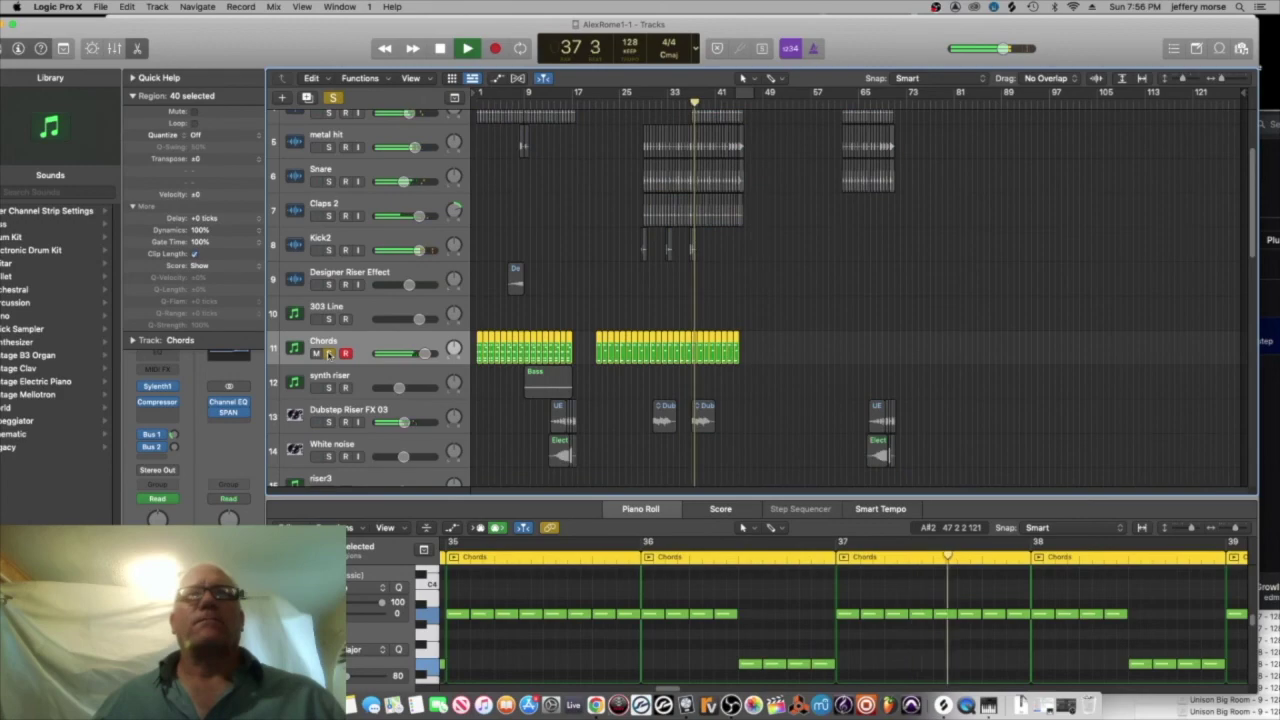
scroll(422, 330, down, 3)
scroll(420, 320, up, 5)
scroll(410, 310, down, 8)
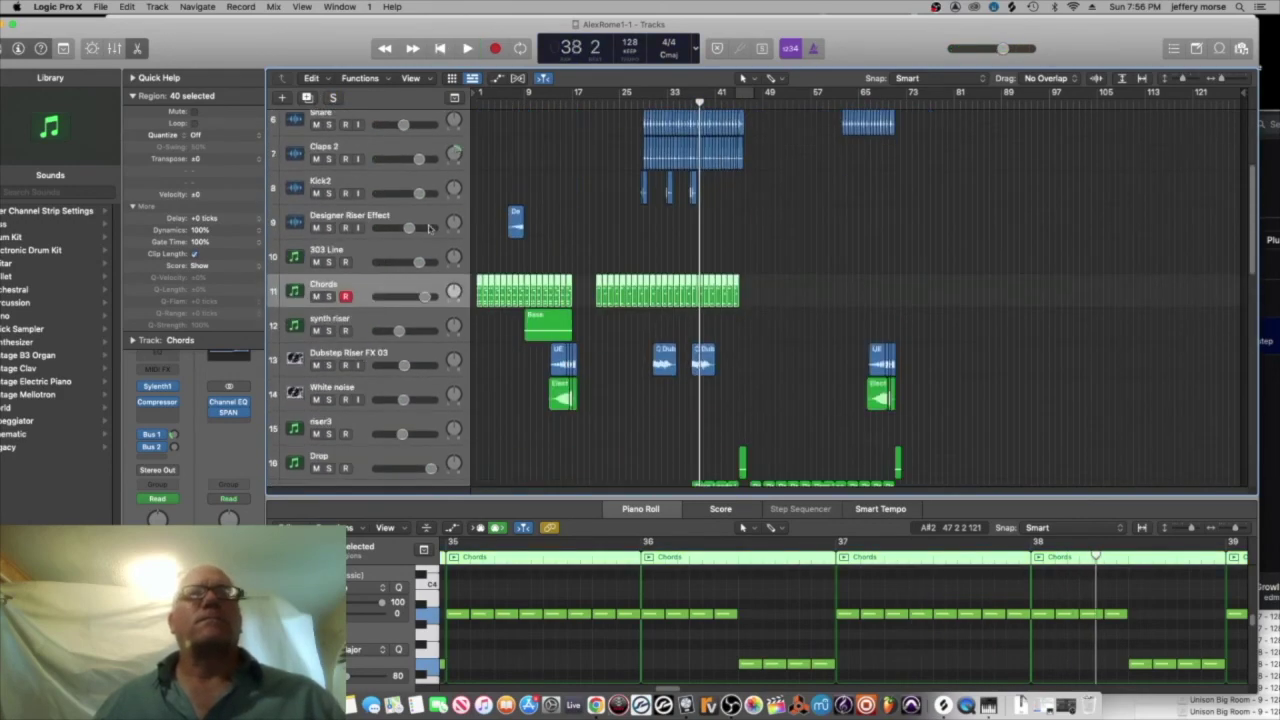
- Set the cycle range to start at bar 24 and end around bar 37, and play it while checking the lead tracks
click(397, 300)
key(c)
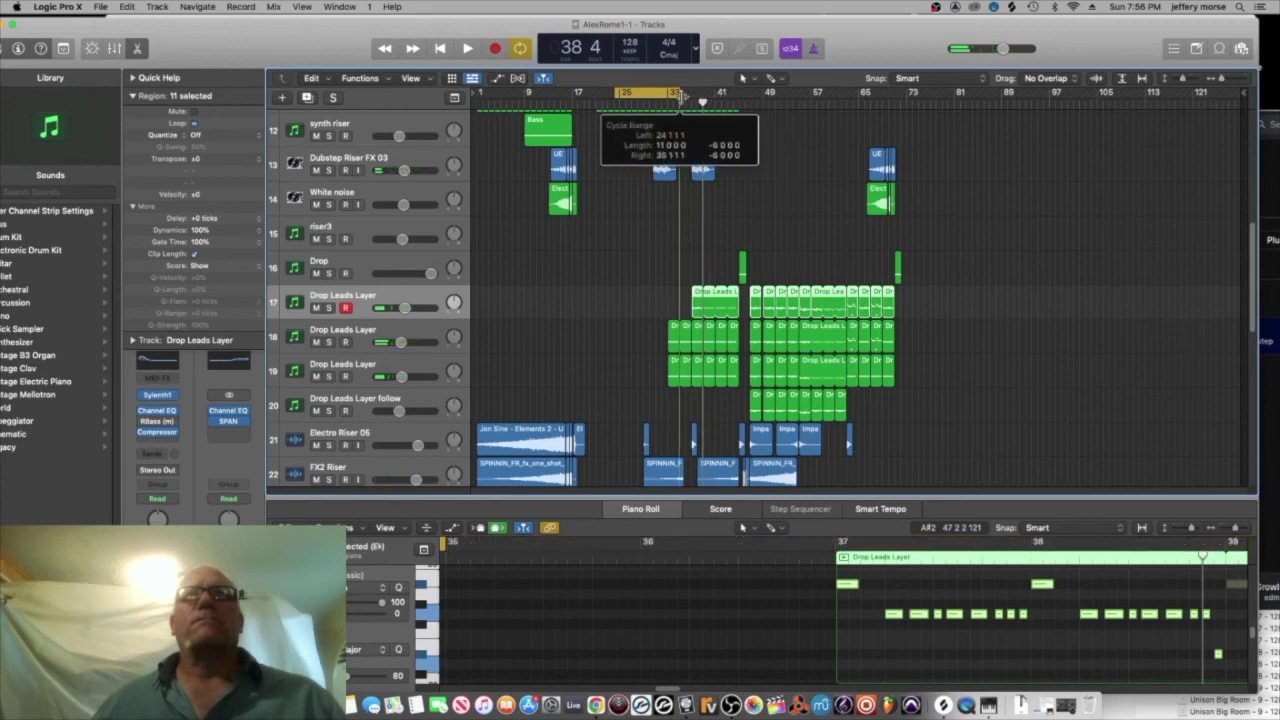
key(space)
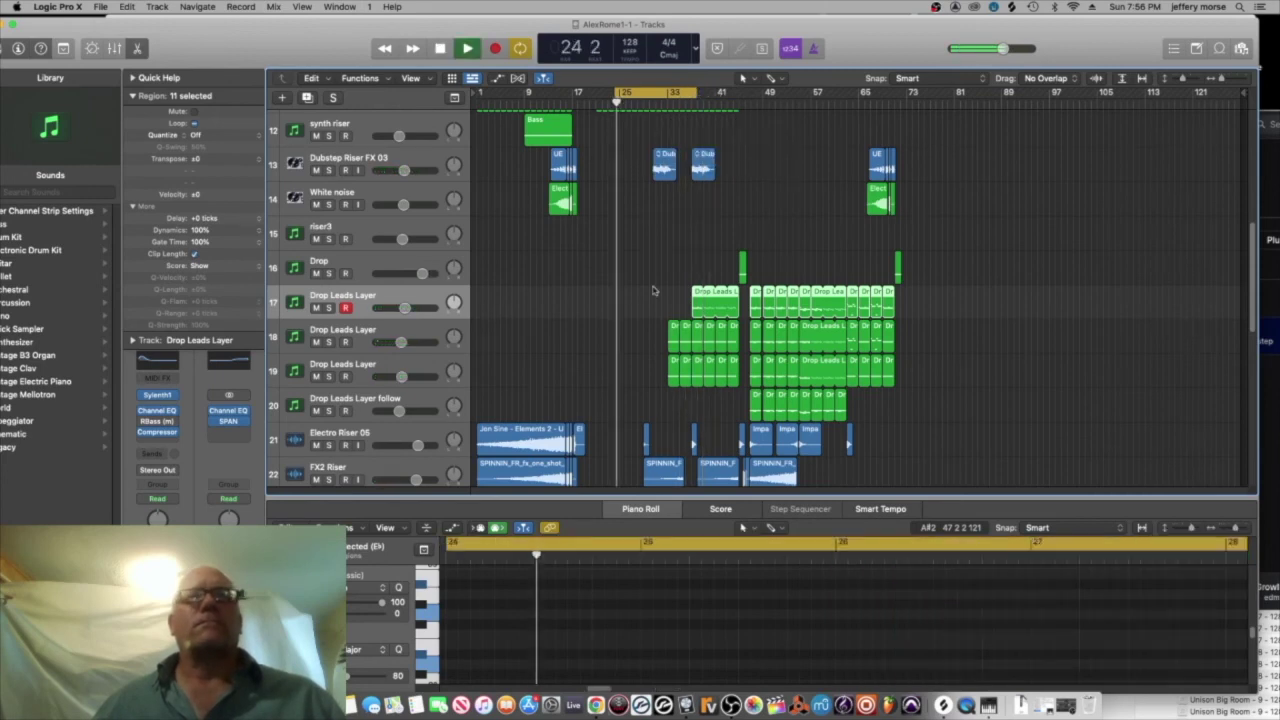
click(390, 332)
click(391, 366)
scroll(640, 250, down, 10)
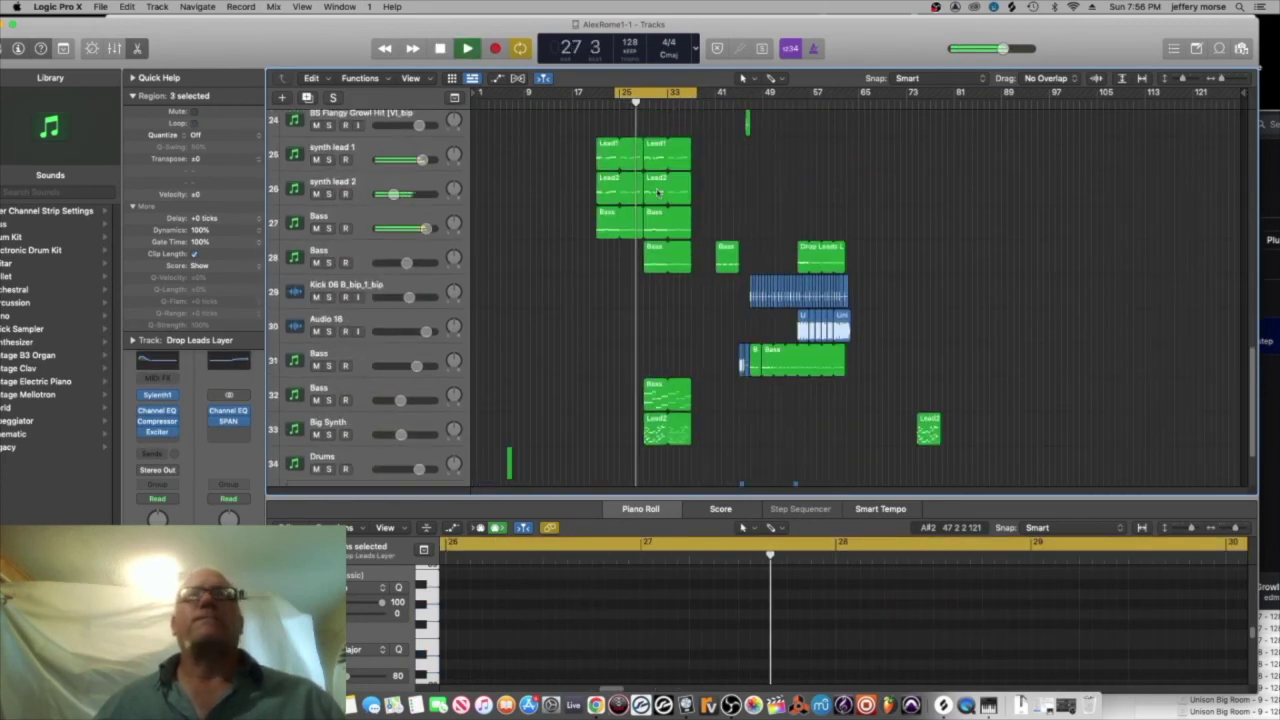
click(388, 163)
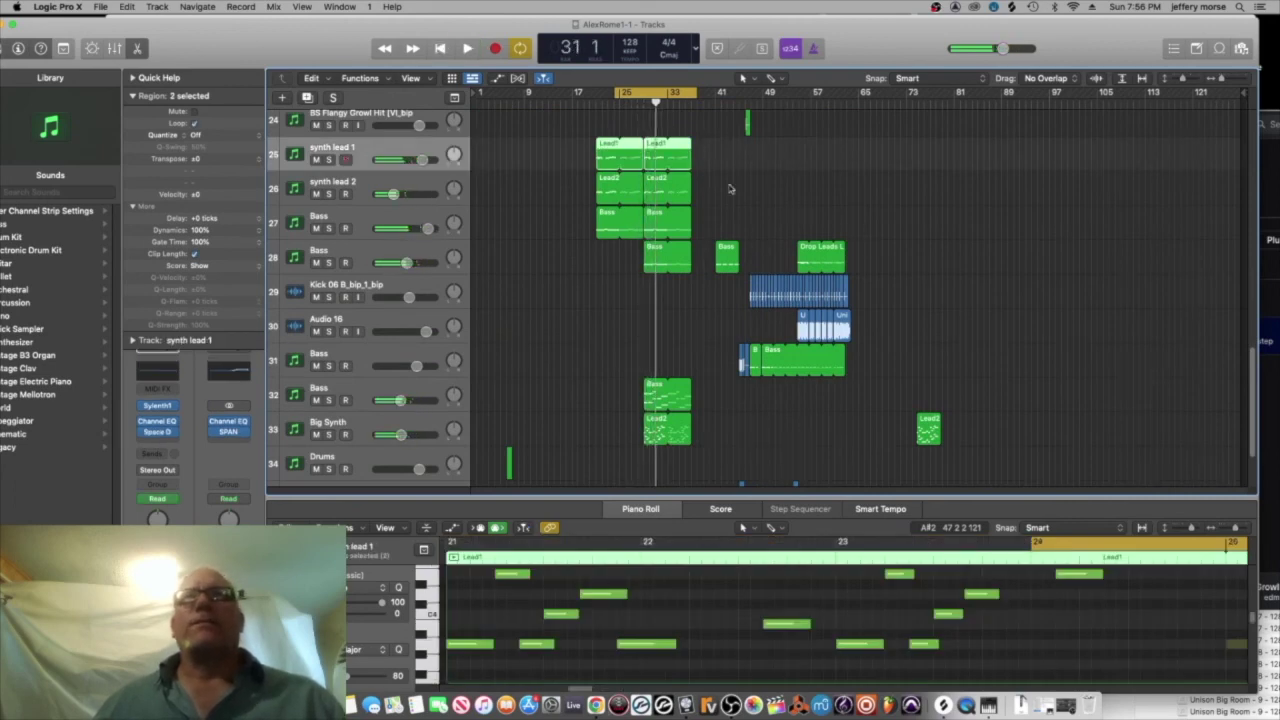
- Solo the Big Synth track and play its Lead2 region from about bar 29
click(662, 424)
key(s)
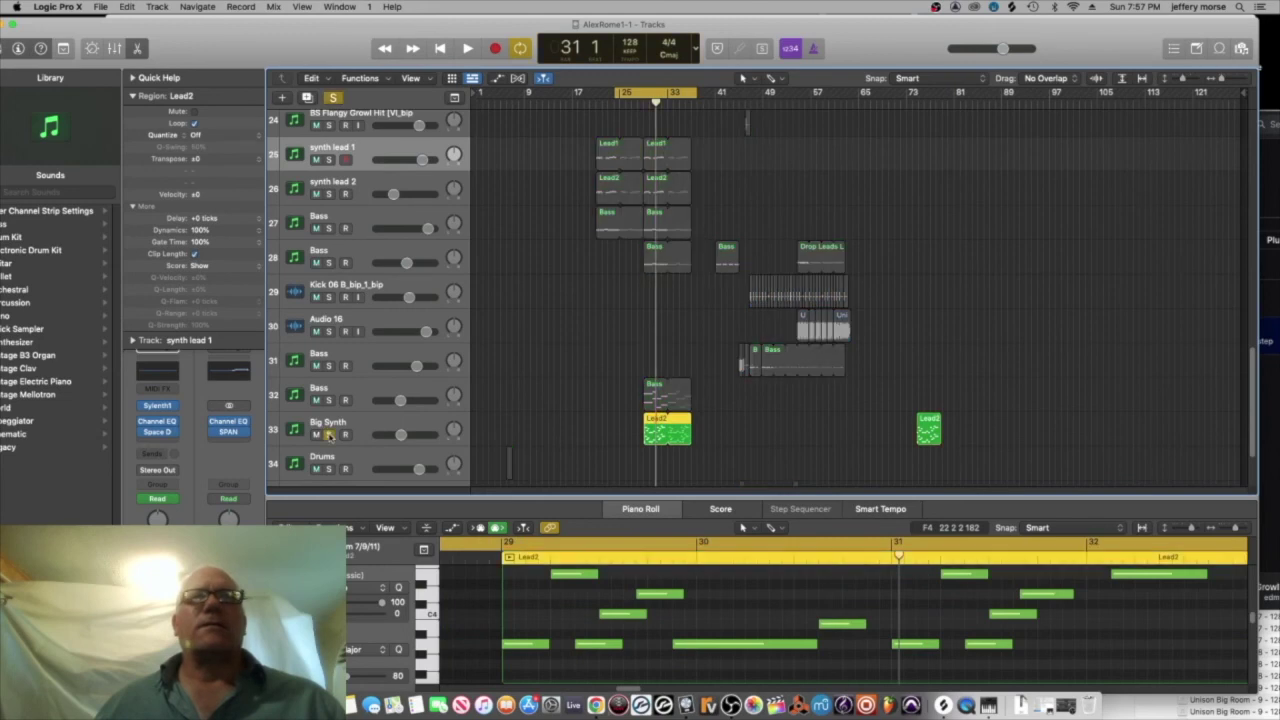
key(space)
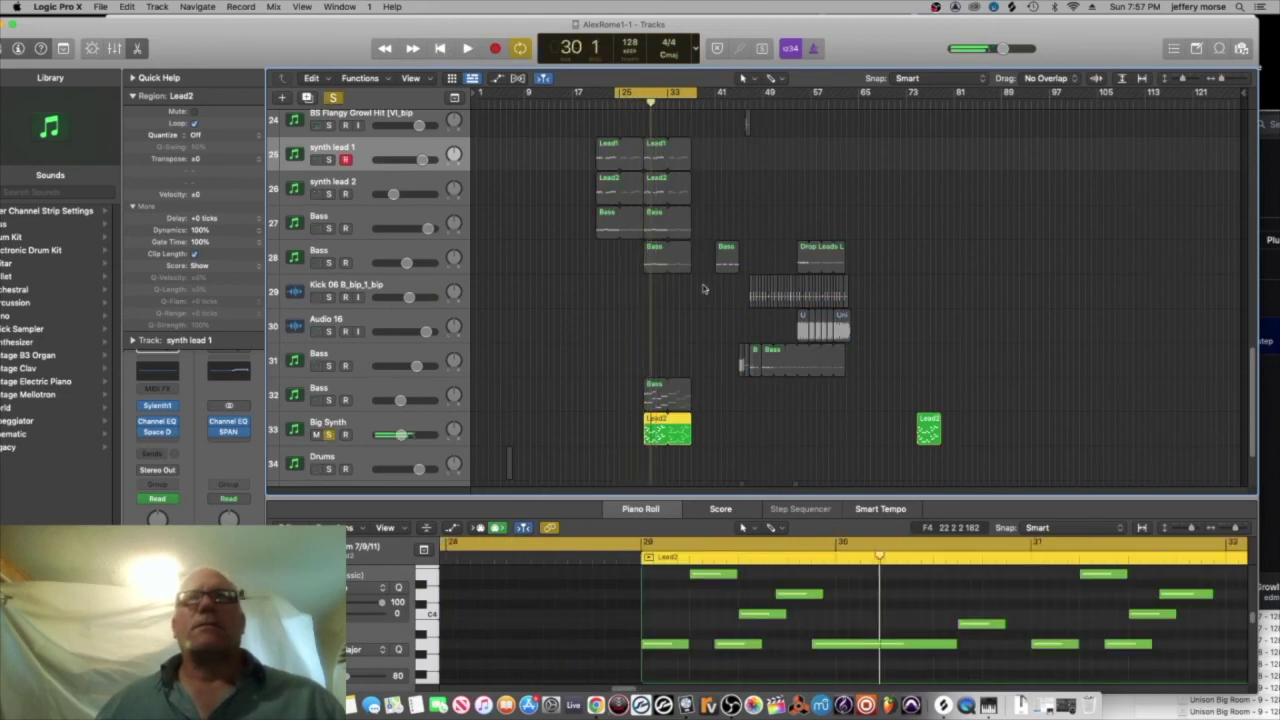
scroll(706, 375, down, 2)
scroll(867, 480, up, 4)
scroll(867, 480, down, 4)
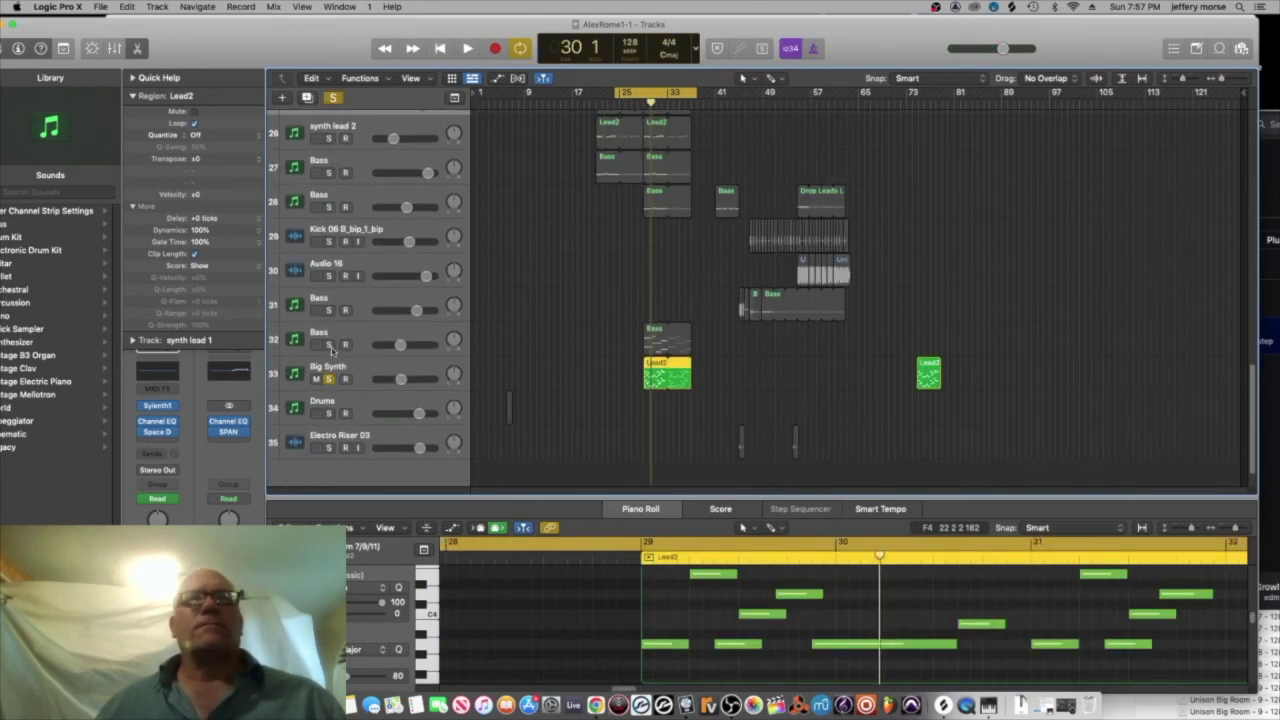
- Move the cycle start to about bar 28, play Bass track 32 soloed with Big Synth, and unsolo the Bass
click(328, 345)
key(space)
drag(618, 93, 640, 93)
key(space)
key(space)
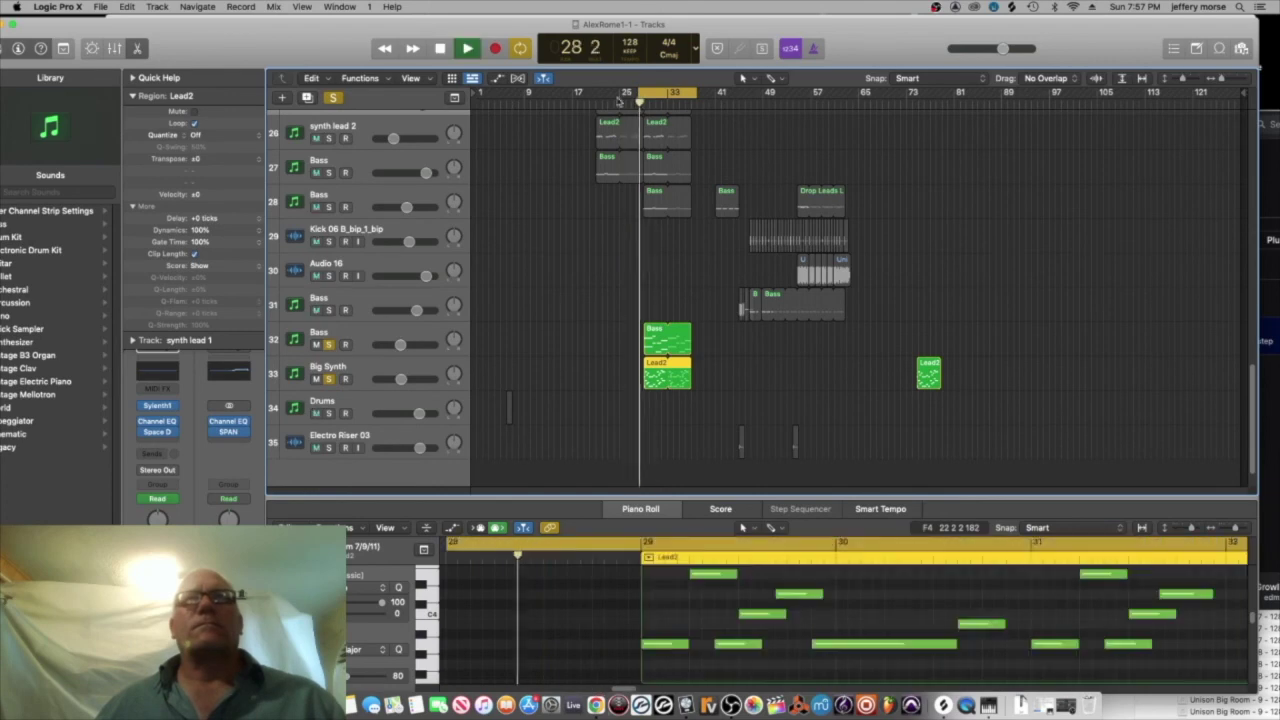
key(space)
click(328, 345)
scroll(660, 208, up, 5)
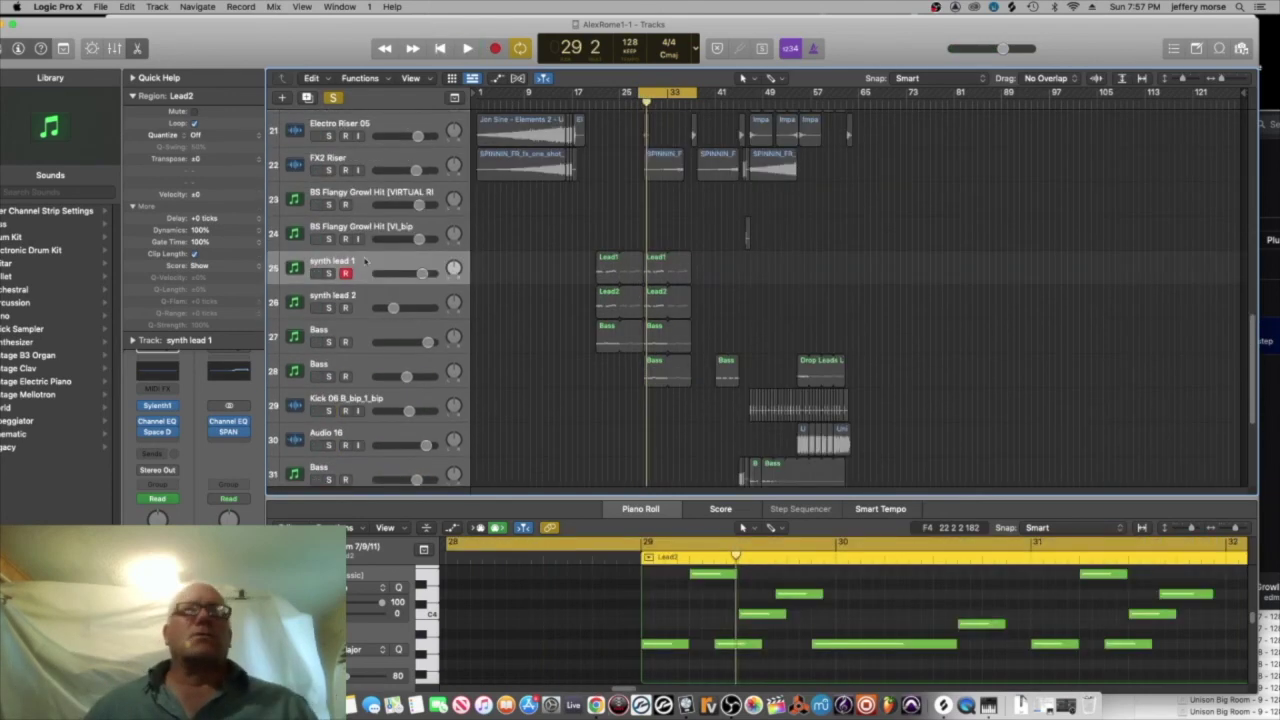
- Solo synth lead 1 and delete the last A3 note of bar 29 in its Lead1 region
click(329, 273)
key(space)
double_click(670, 265)
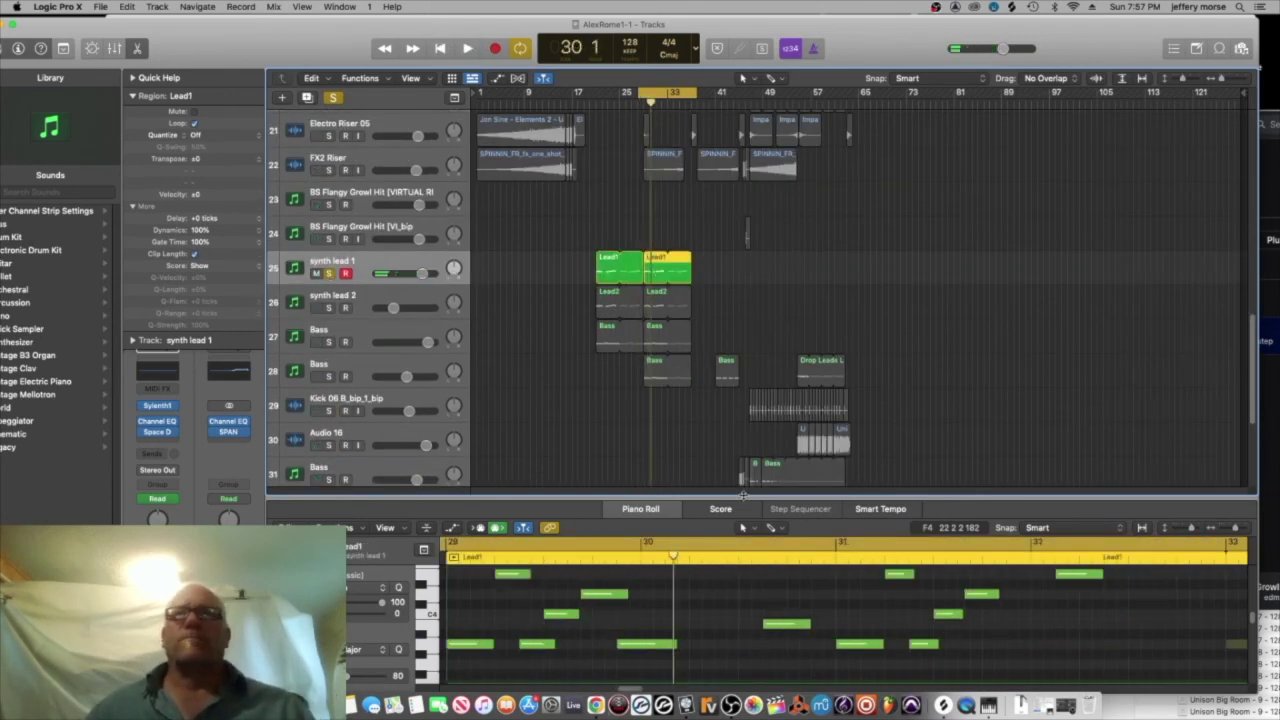
click(837, 385)
key(Delete)
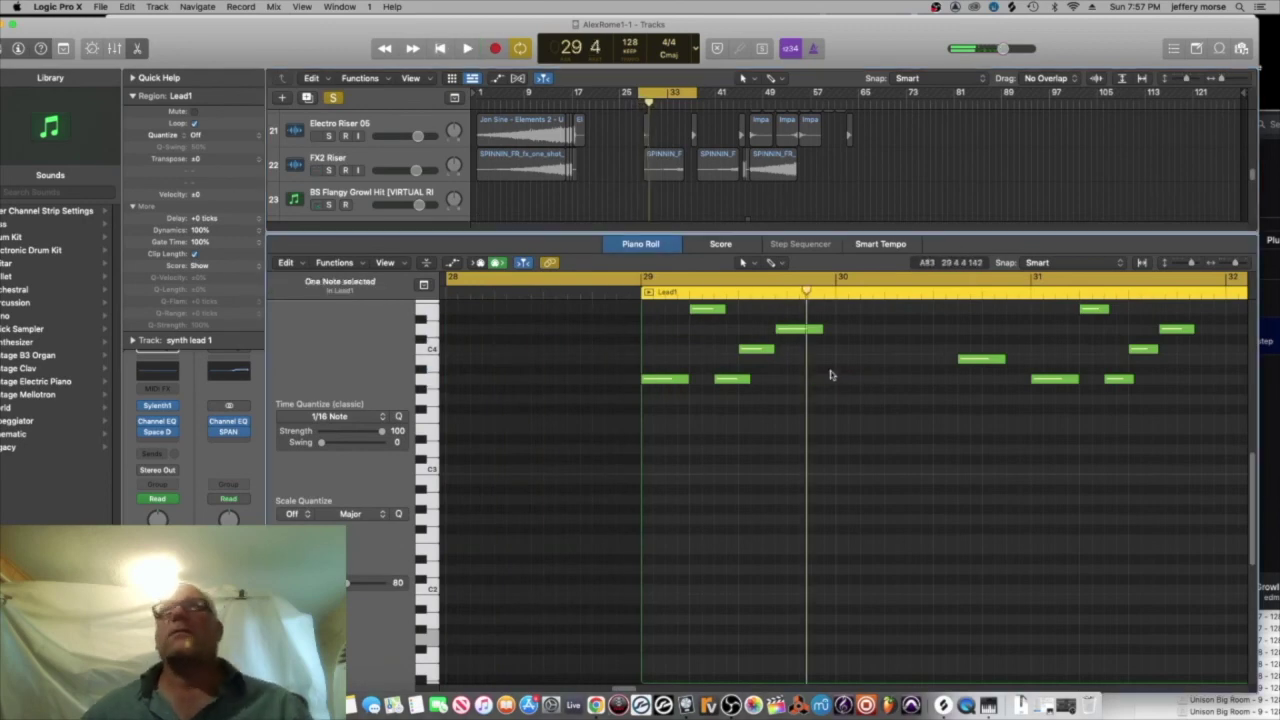
- Play the edited Lead1 phrase and examine its notes around bars 31–32
key(space)
key(space)
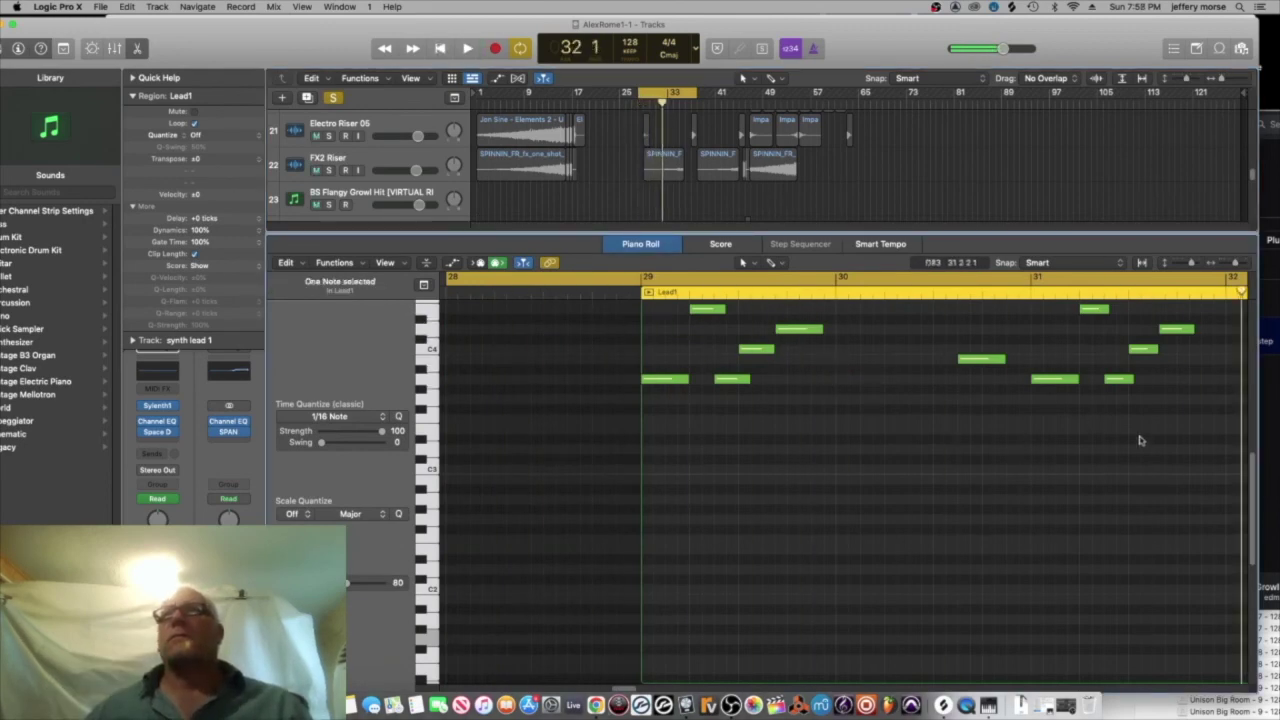
drag(623, 688, 642, 688)
scroll(701, 464, up, 5)
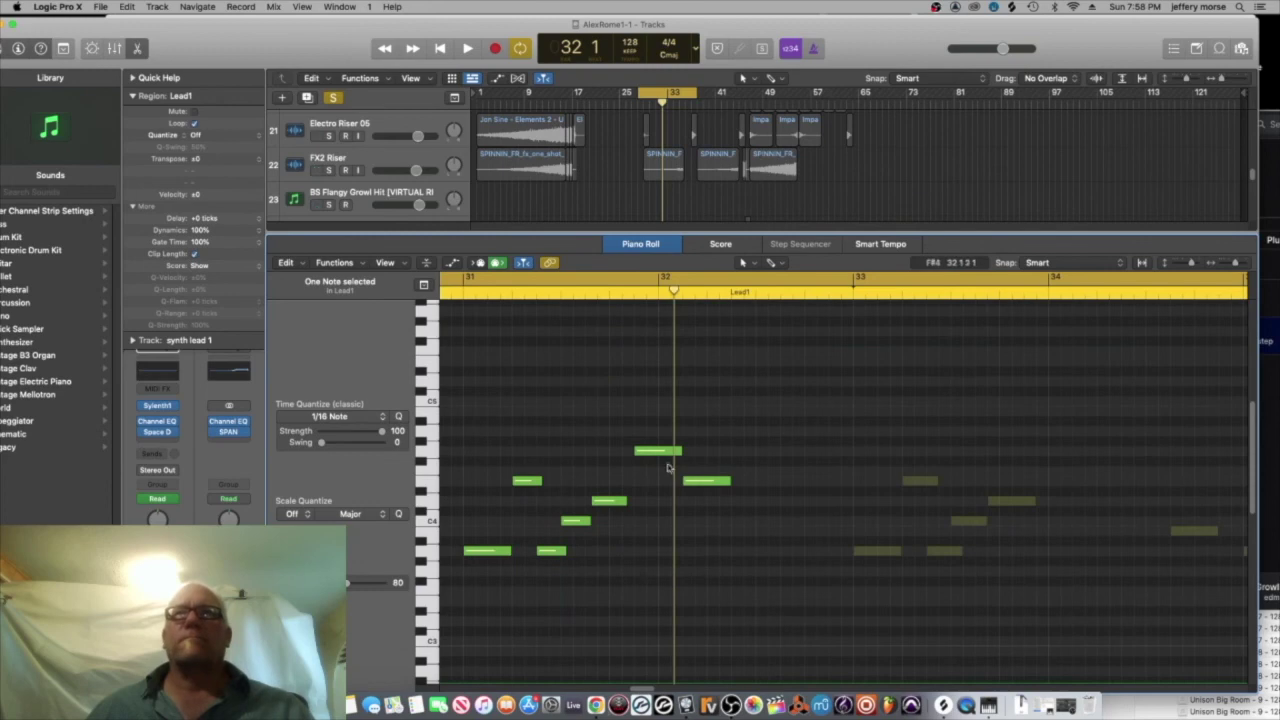
key(space)
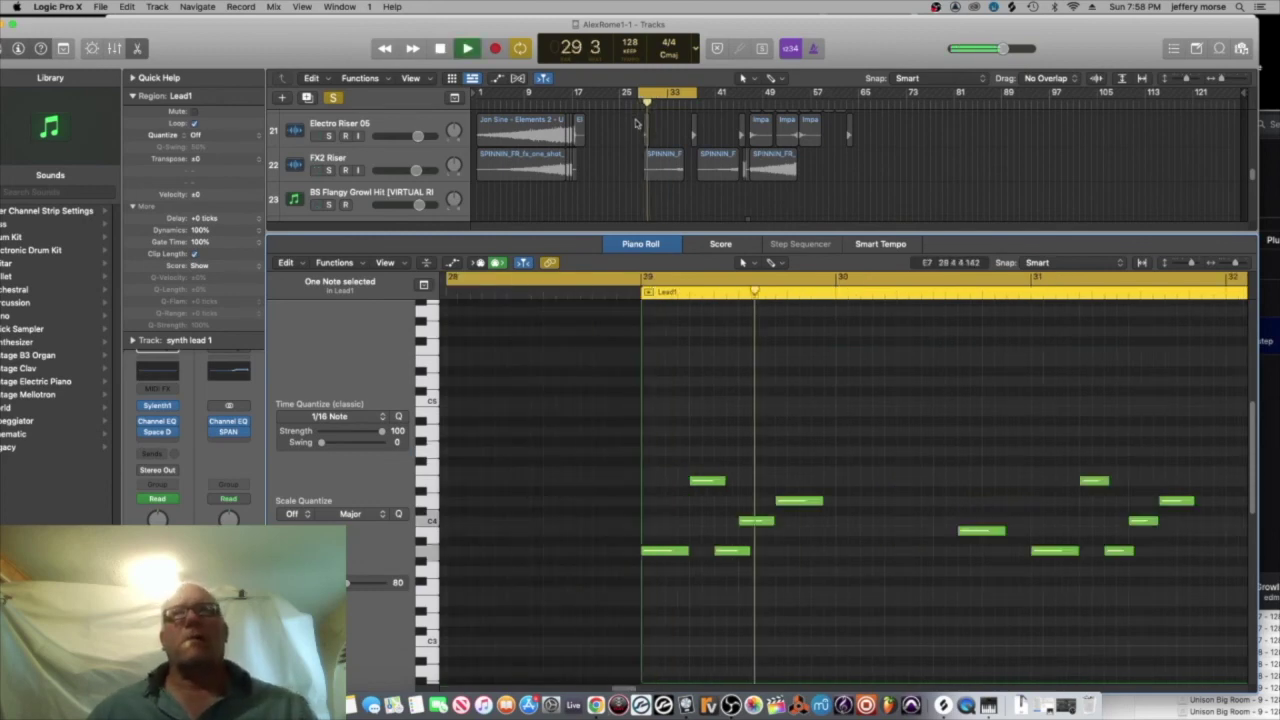
- Try removing the upper-octave notes from Big Synth's Lead2 region at bar 29, and undo the deletion
scroll(637, 125, down, 10)
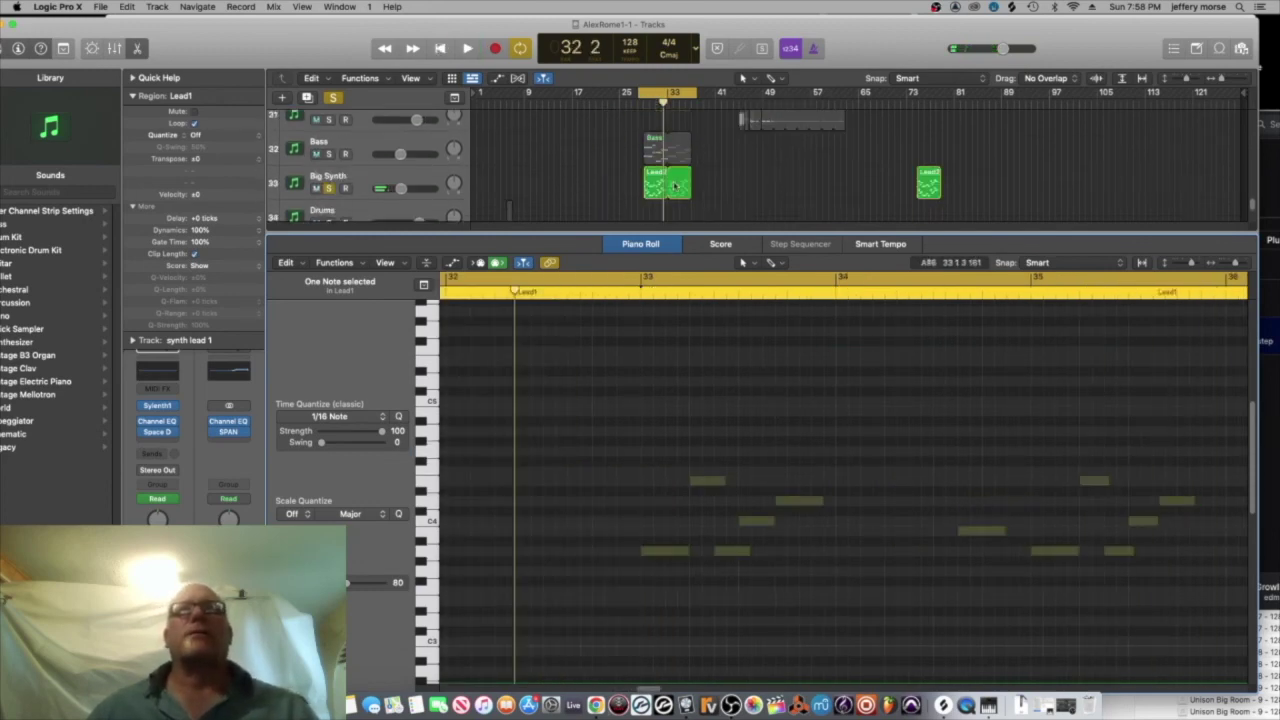
click(675, 184)
key(Delete)
key(space)
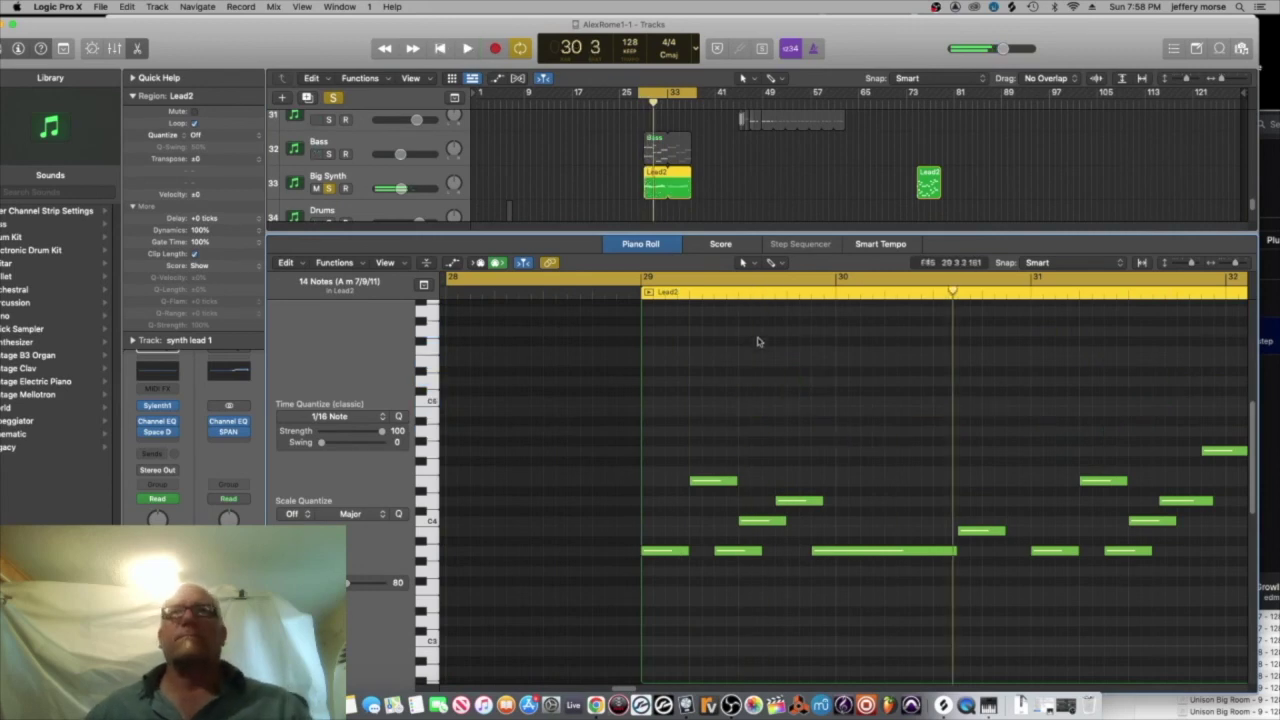
key(super+z)
- In Big Synth's Lead2, delete the long A notes before bar 30 and extend both D notes to about beat 3 of bar 30
click(855, 432)
drag(855, 432, 866, 558)
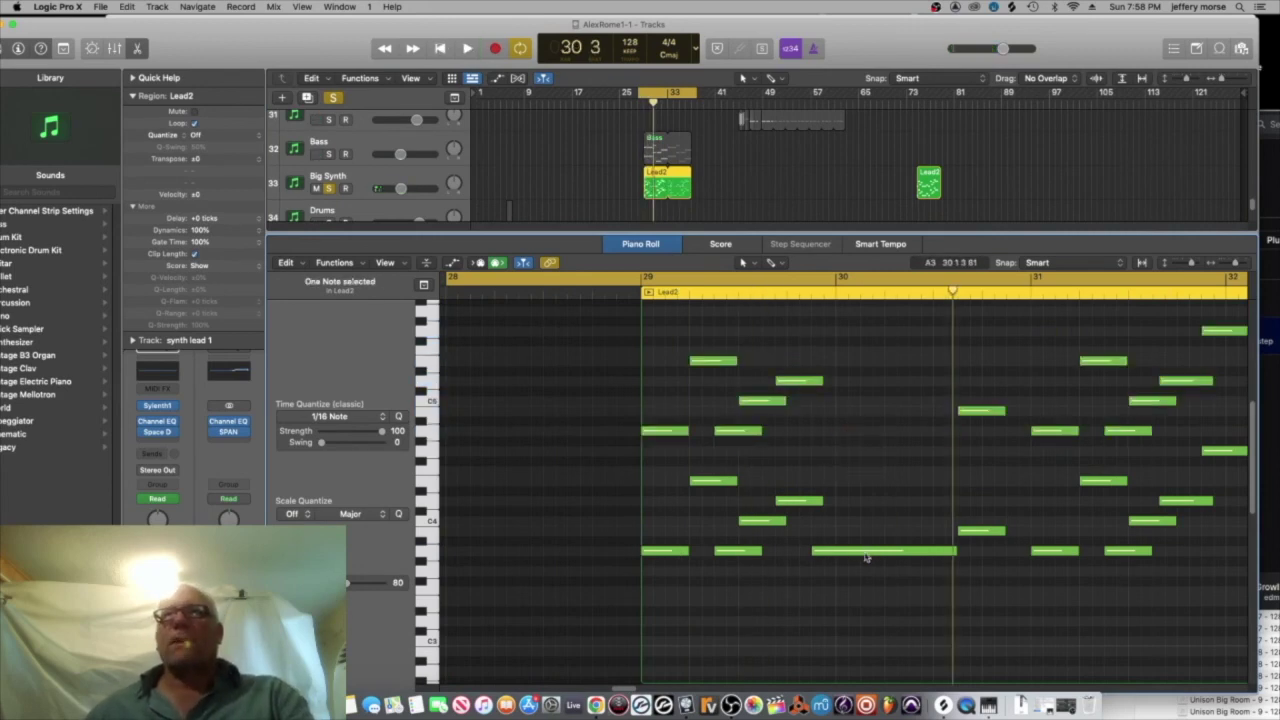
drag(850, 384, 944, 384)
drag(822, 500, 944, 502)
scroll(800, 472, right, 5)
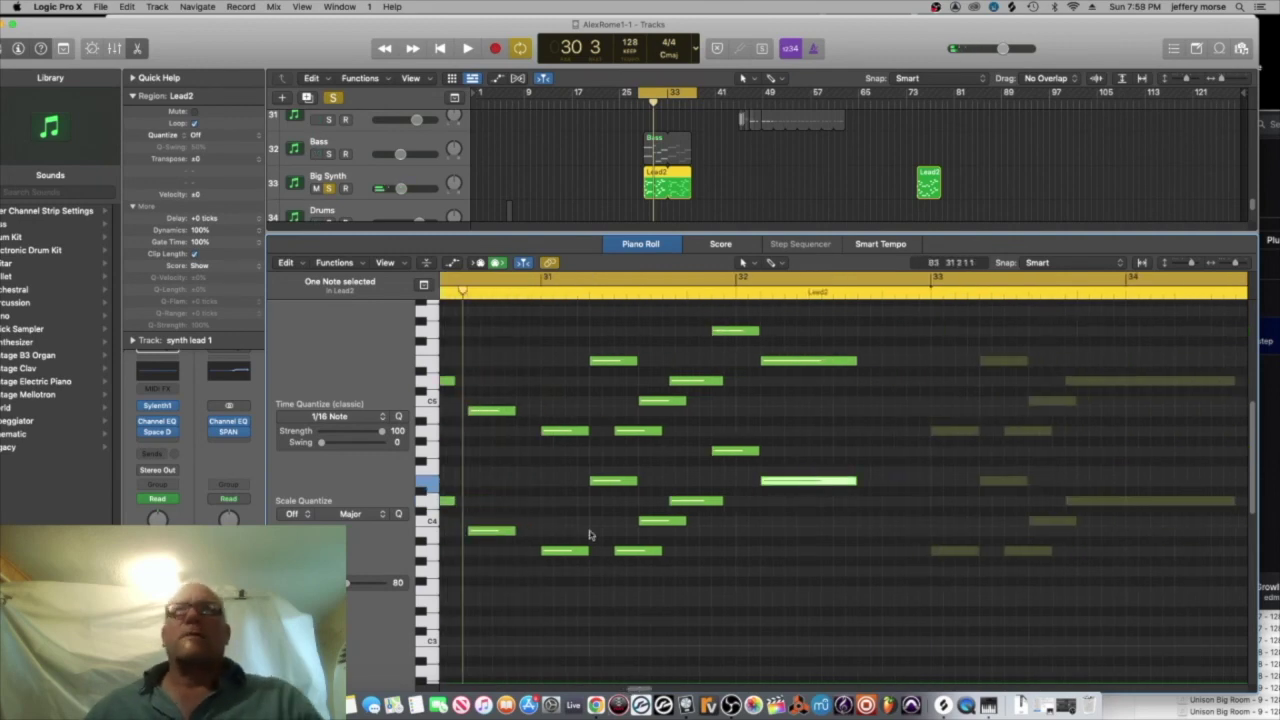
- Play Lead2, delete its phrase-ending notes around bar 32 in both octaves, and extend the preceding D notes to about beat 4 of bar 32
key(space)
key(space)
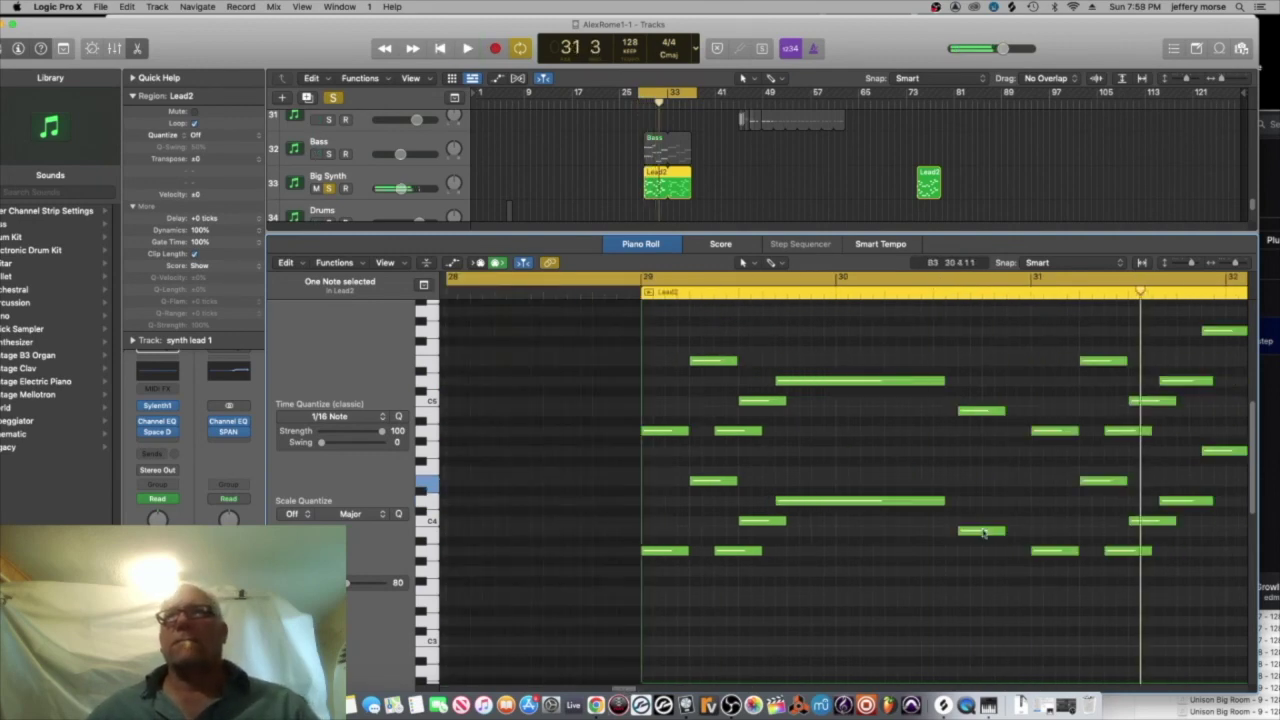
key(space)
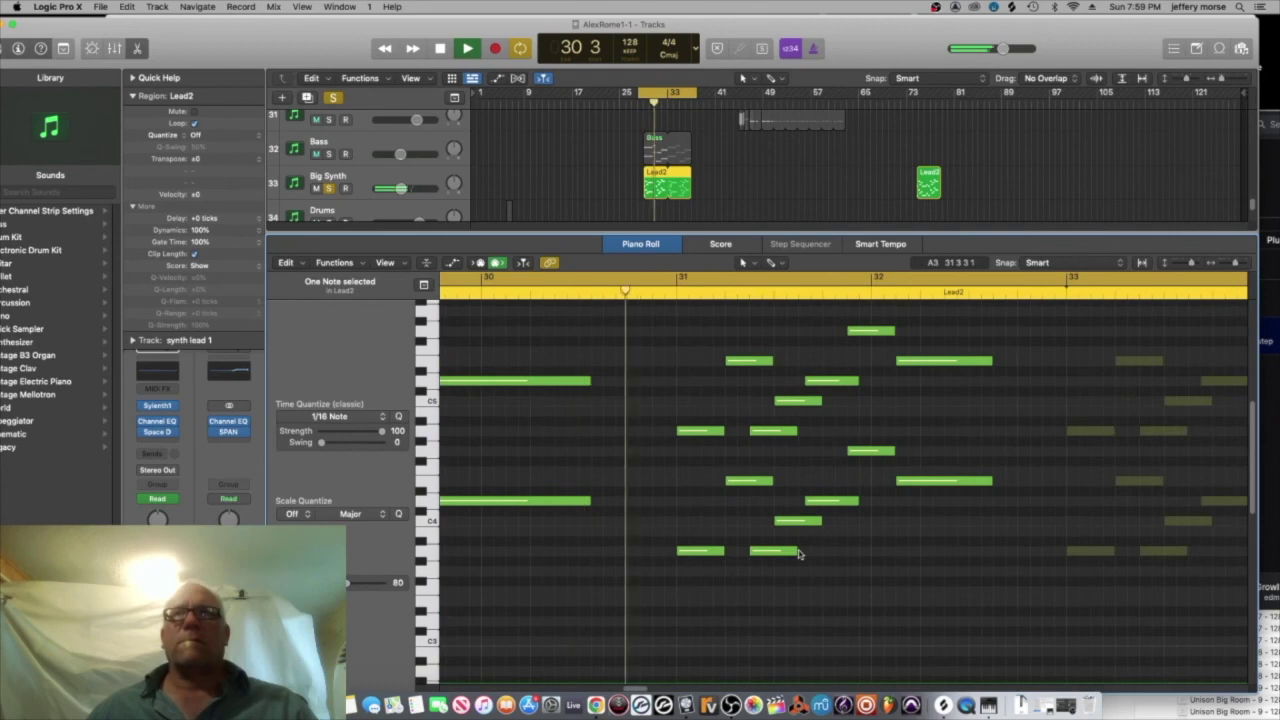
key(space)
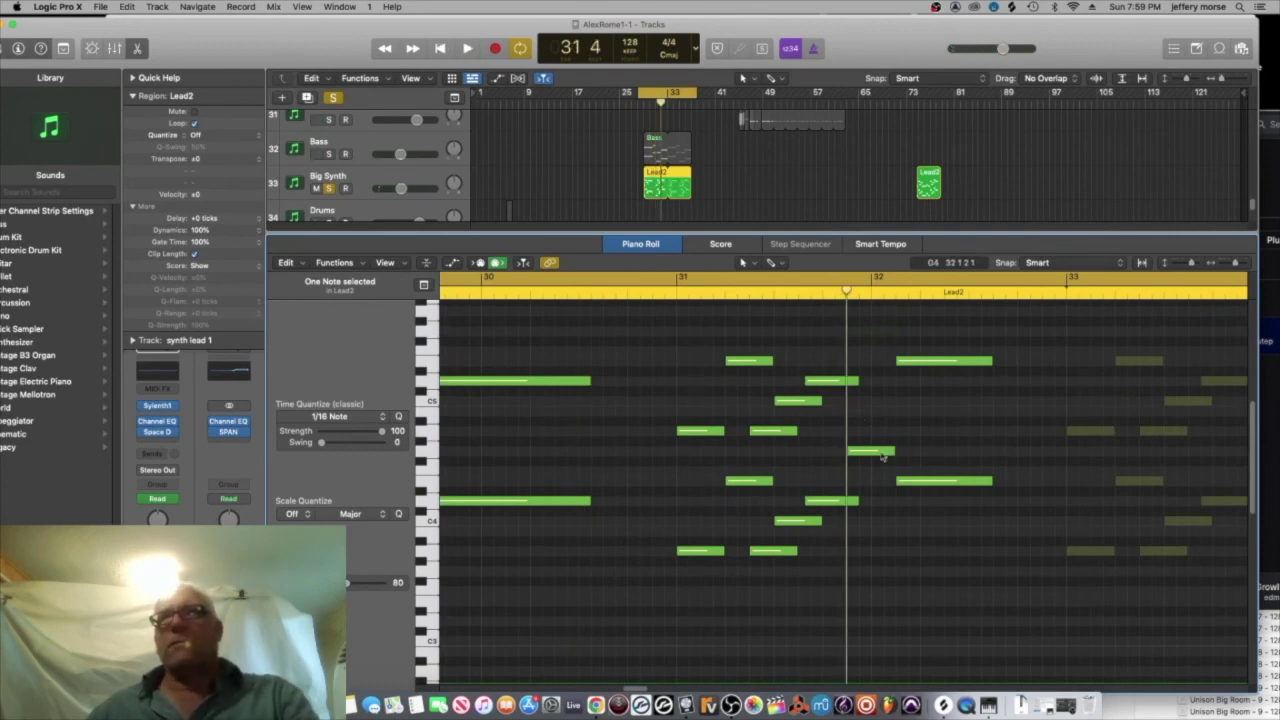
drag(857, 379, 1016, 381)
drag(857, 500, 1017, 506)
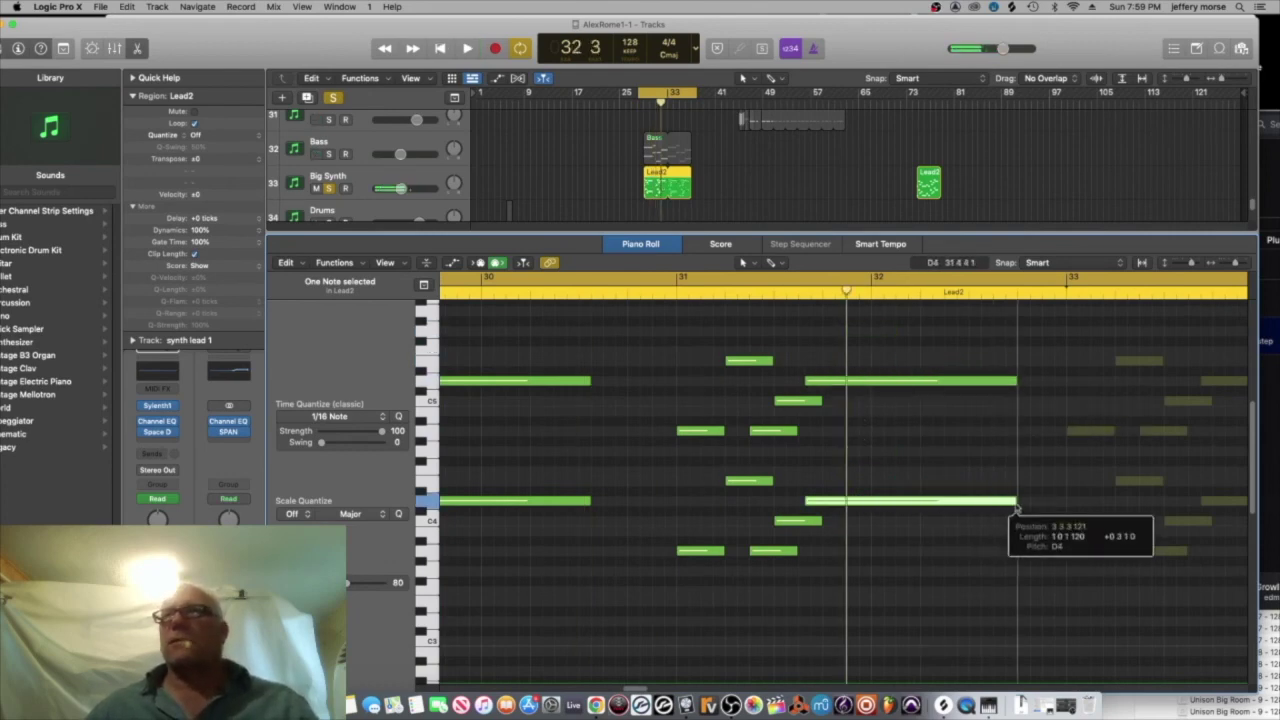
click(1003, 470)
scroll(731, 371, up, 5)
- Open the Lead1 region on synth lead 1 in a taller Piano Roll and play its notes up to about bar 35
key(space)
drag(731, 241, 793, 161)
click(666, 158)
scroll(795, 305, up, 5)
key(space)
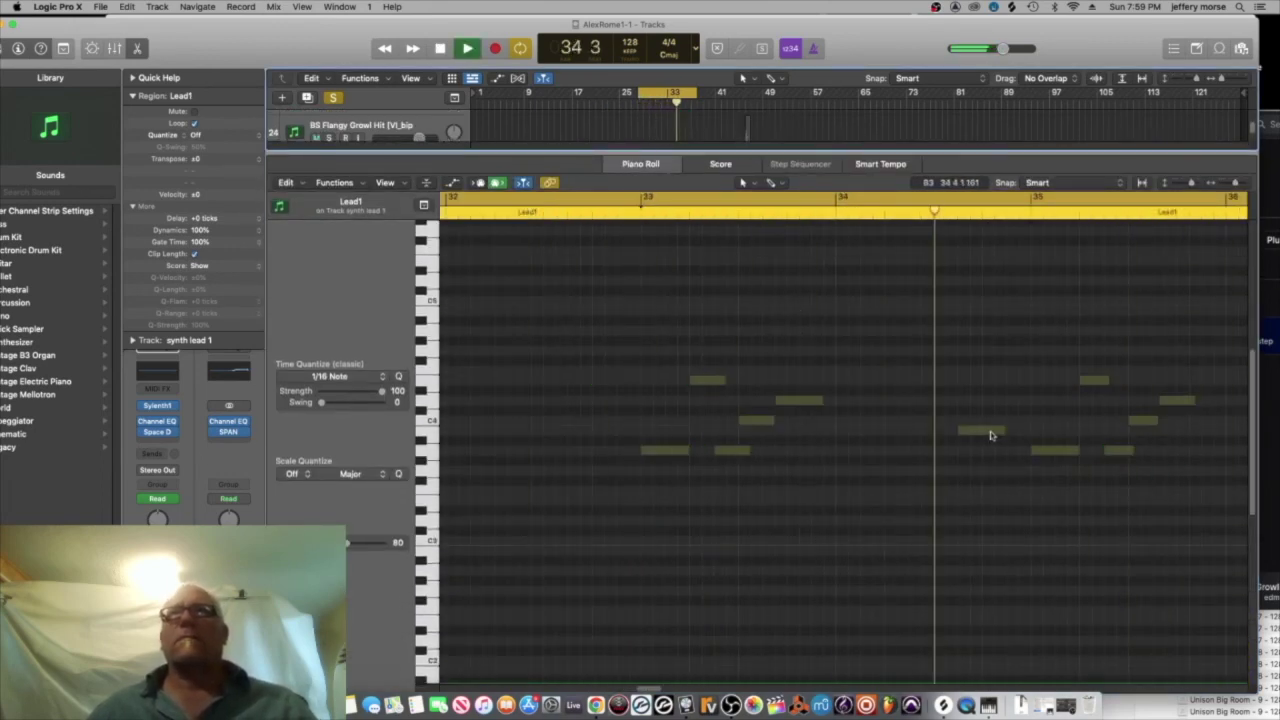
scroll(960, 380, up, 5)
- Enlarge the arrangement area and replay the cycle to compare synth lead 1 with Big Synth
drag(890, 153, 888, 530)
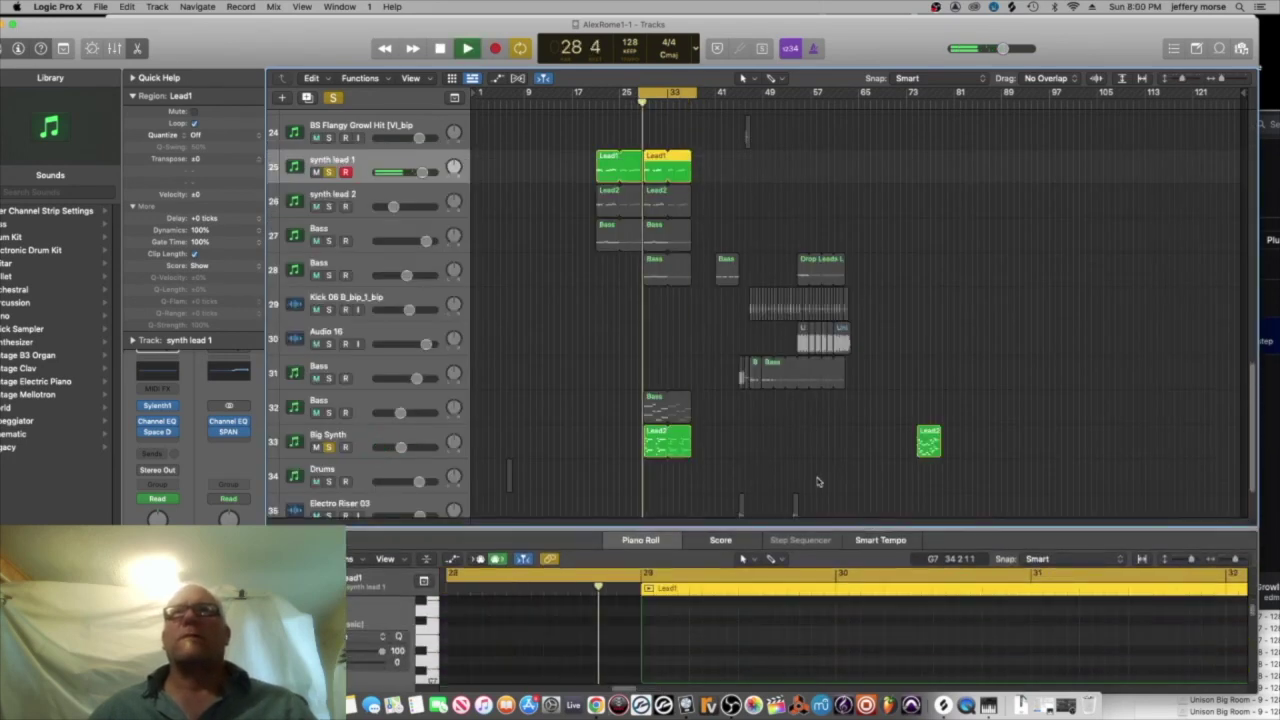
scroll(772, 477, down, 3)
scroll(771, 475, up, 5)
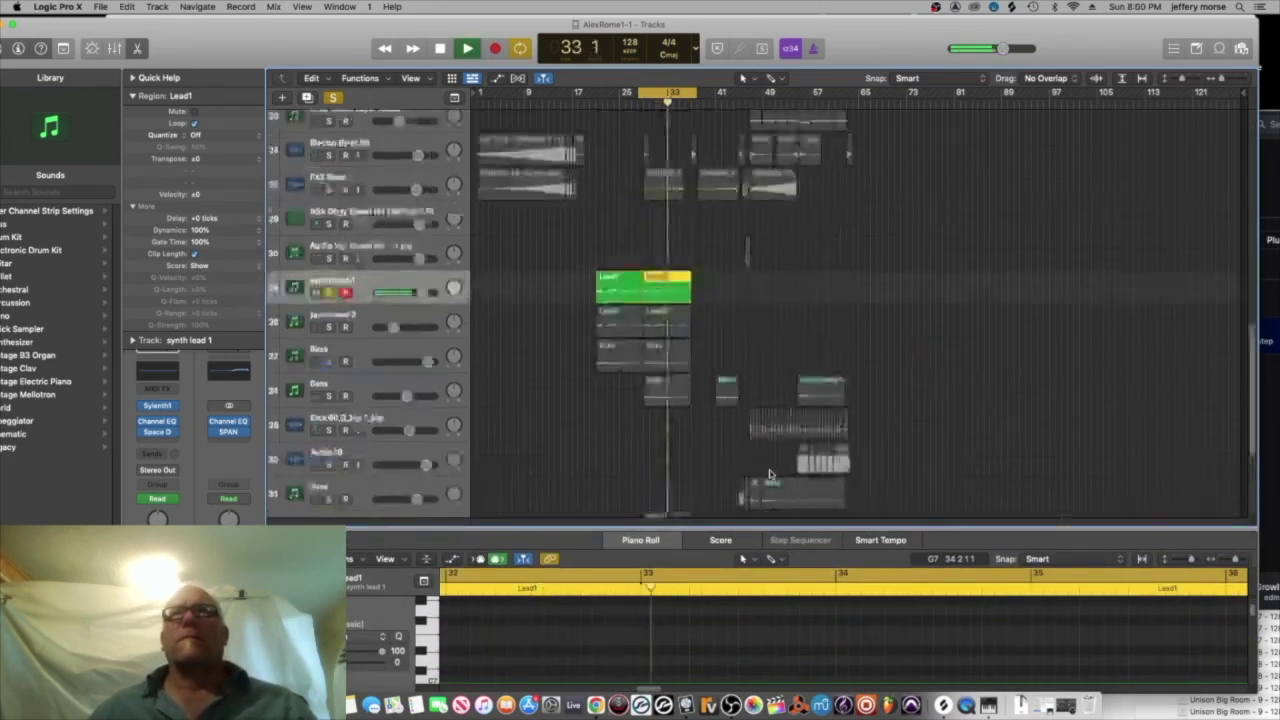
scroll(771, 475, down, 5)
key(space)
key(space)
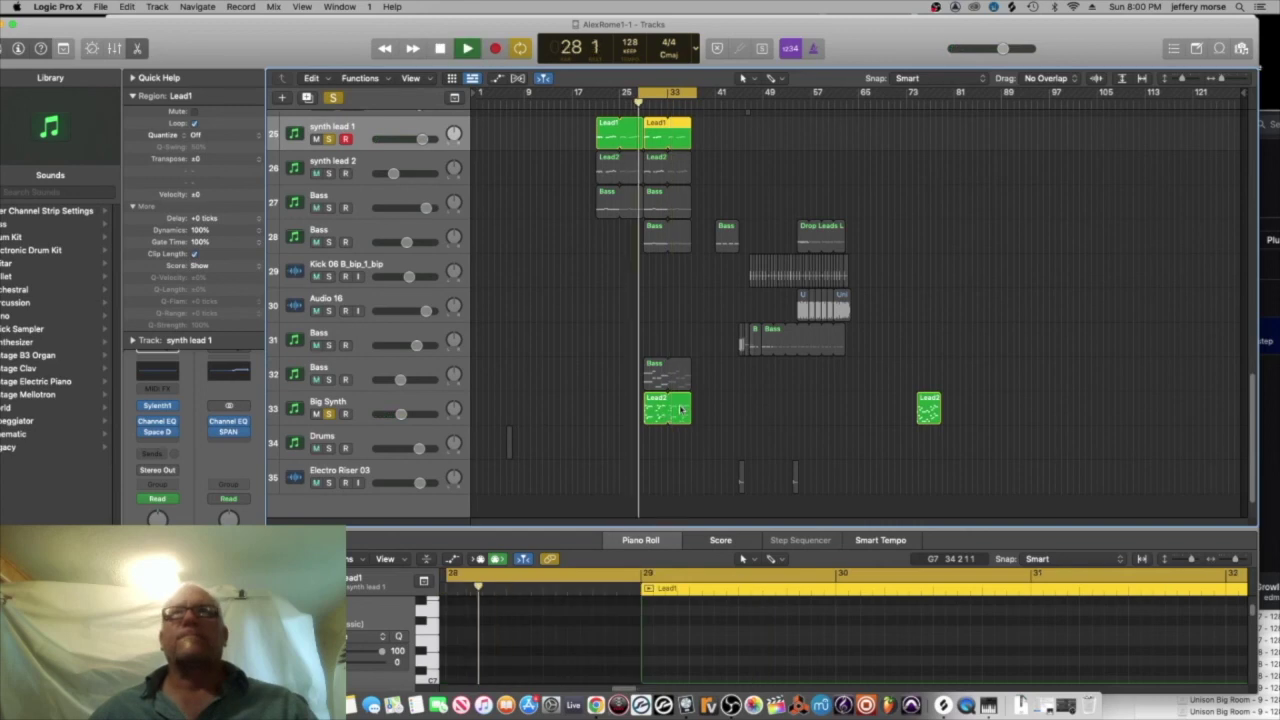
scroll(654, 297, up, 3)
double_click(658, 266)
scroll(690, 400, down, 1)
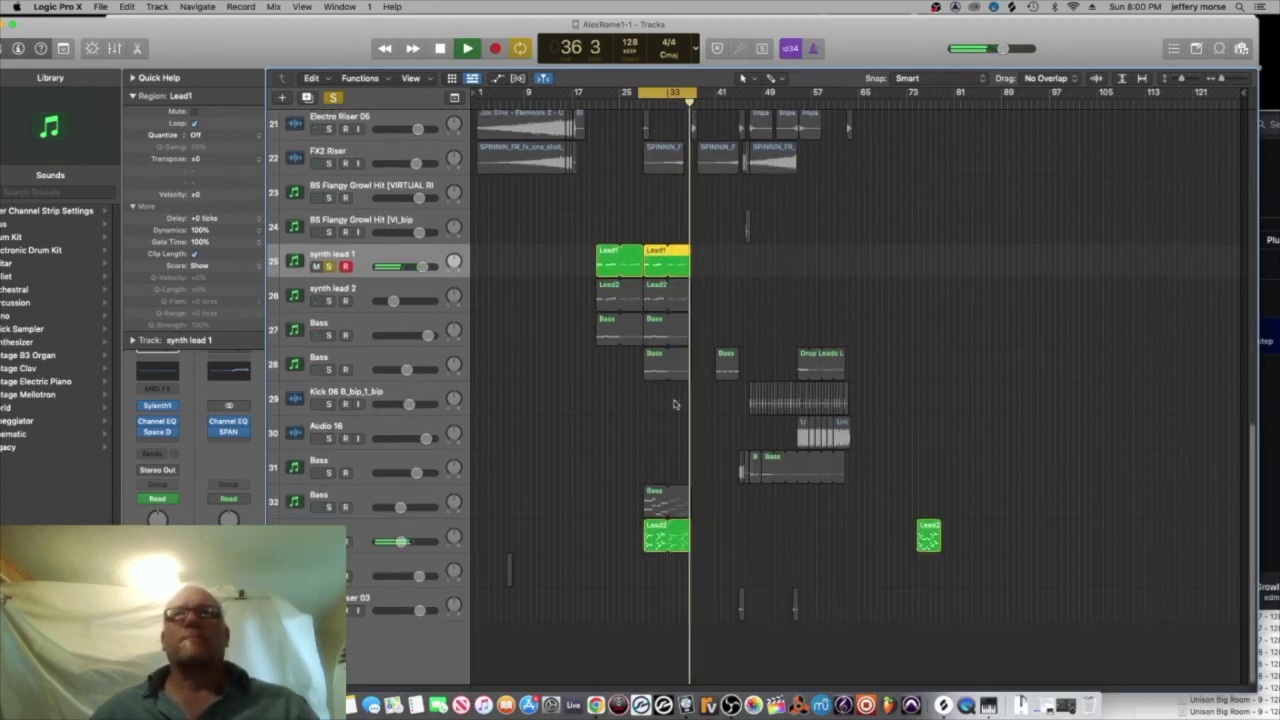
- Undo the recent note edits in the Lead1 and Lead2 regions
double_click(660, 254)
drag(735, 527, 745, 200)
scroll(734, 360, up, 5)
key(super+z)
key(super+z)
key(super+z)
scroll(688, 165, down, 6)
scroll(682, 172, up, 3)
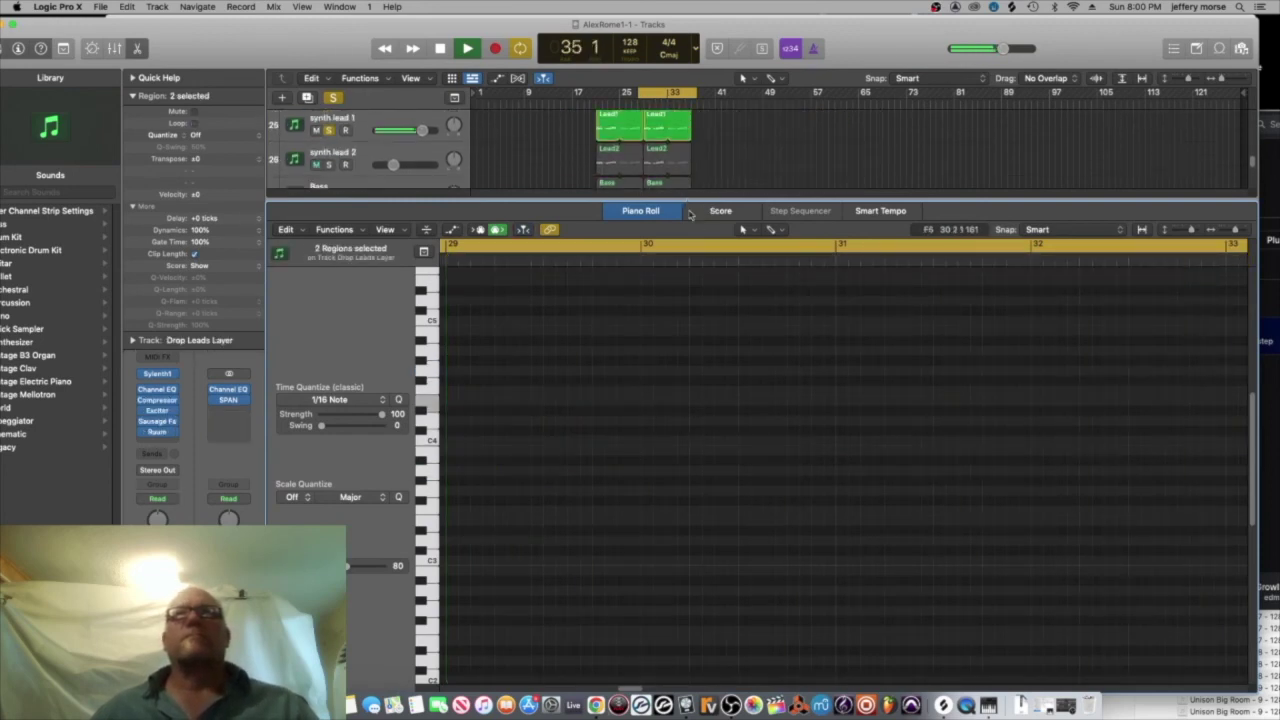
- Clear all track solos and play the full mix from bar 28 while checking the lower tracks
drag(686, 201, 700, 498)
scroll(704, 296, up, 3)
click(329, 227)
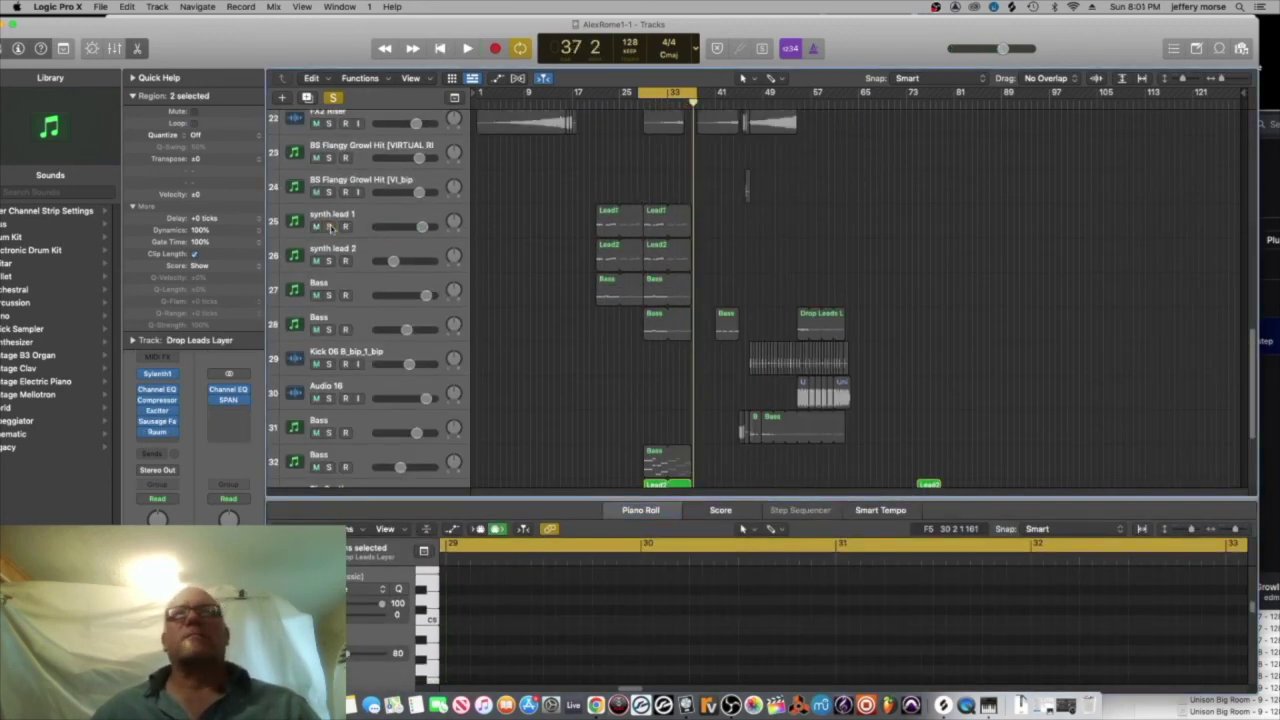
click(333, 97)
scroll(752, 267, up, 10)
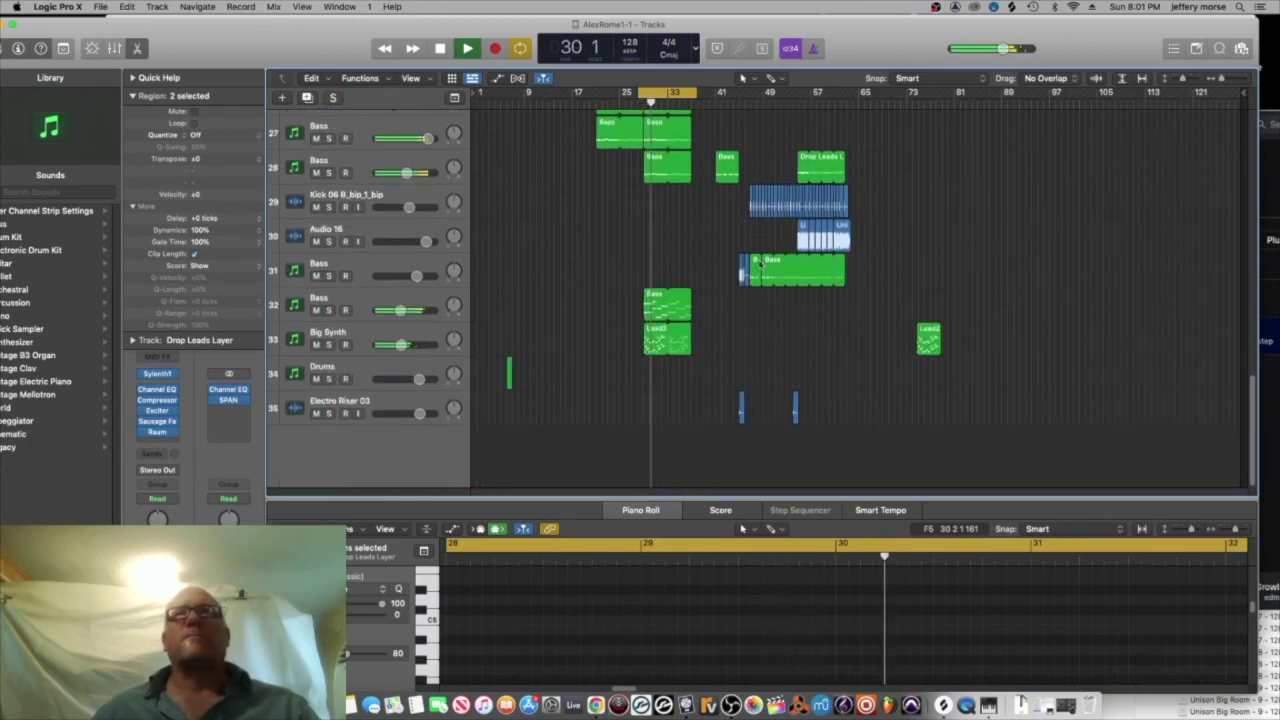
scroll(754, 260, down, 10)
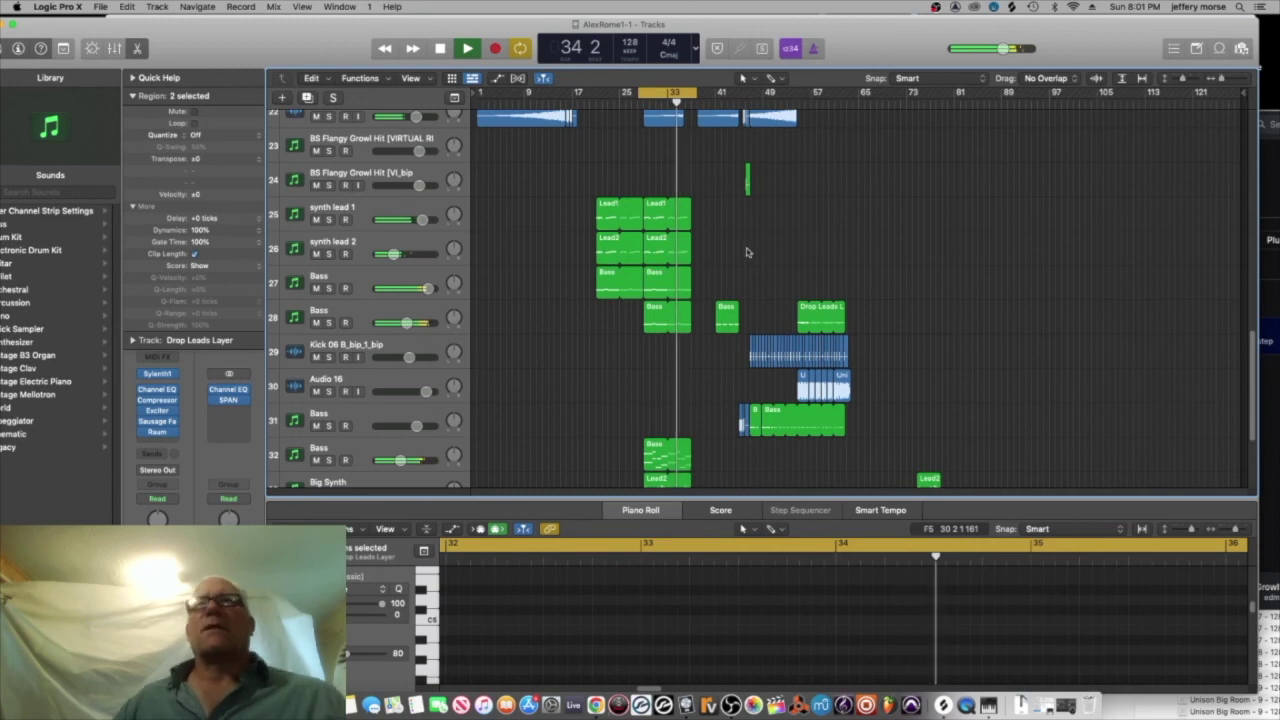
- Trim the looped Lead1, Lead2 and Bass regions on tracks 25–28 back to bar 33 and copy each region to bar 33
drag(688, 210, 667, 212)
drag(688, 244, 667, 279)
drag(688, 313, 667, 313)
click(660, 209)
drag(660, 209, 683, 209)
drag(656, 242, 680, 278)
drag(656, 312, 681, 316)
- In the Lead1 copy at bar 33, delete the phrase-ending notes before bars 34 and 36 and lengthen the D4 notes preceding them
click(682, 209)
drag(720, 499, 720, 260)
key(Delete)
drag(877, 501, 980, 503)
scroll(786, 200, down, 3)
click(681, 201)
drag(677, 688, 652, 688)
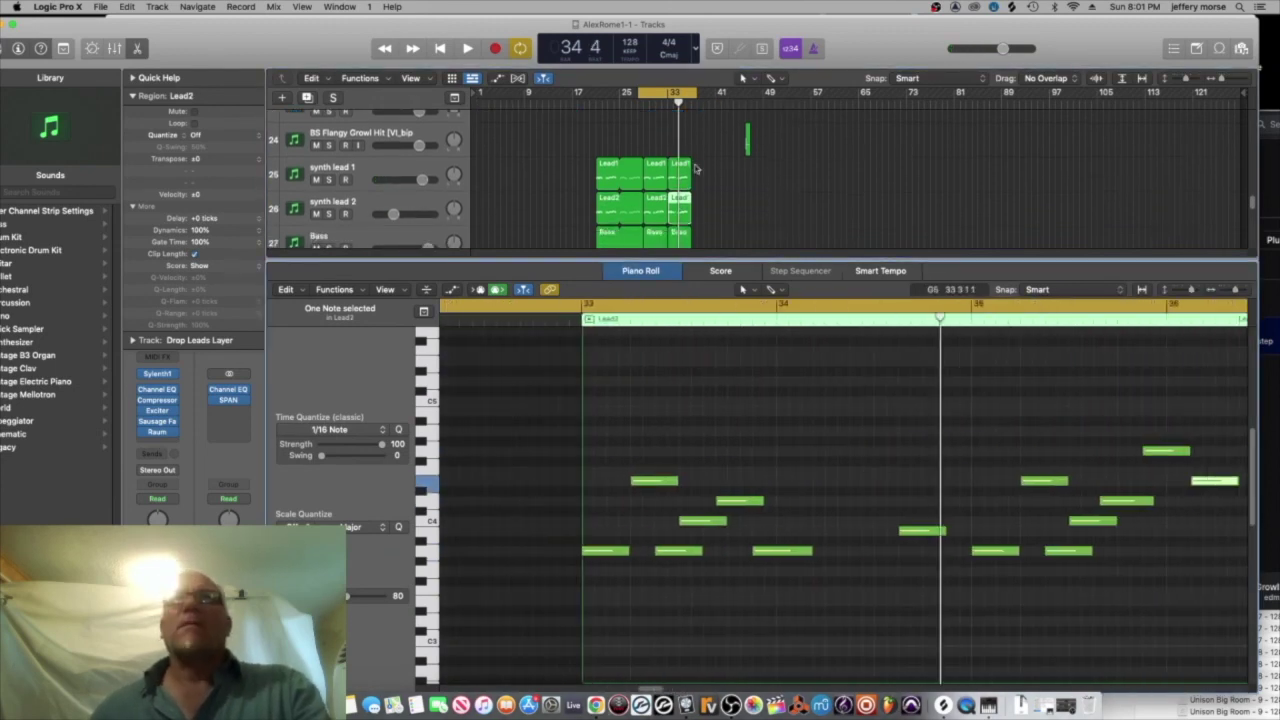
click(683, 166)
click(1172, 451)
drag(1134, 502, 1238, 516)
- In synth lead 2's Lead2 copy at bar 33, delete the phrase-ending A3 and G4 notes and lengthen the preceding D4 notes
click(683, 203)
click(800, 551)
key(Delete)
drag(762, 501, 860, 503)
click(1173, 457)
drag(1152, 501, 1221, 504)
- Trim the looped Bass and Lead2 regions on tracks 32 and 33 back to bar 33 and copy both to bar 33
click(681, 237)
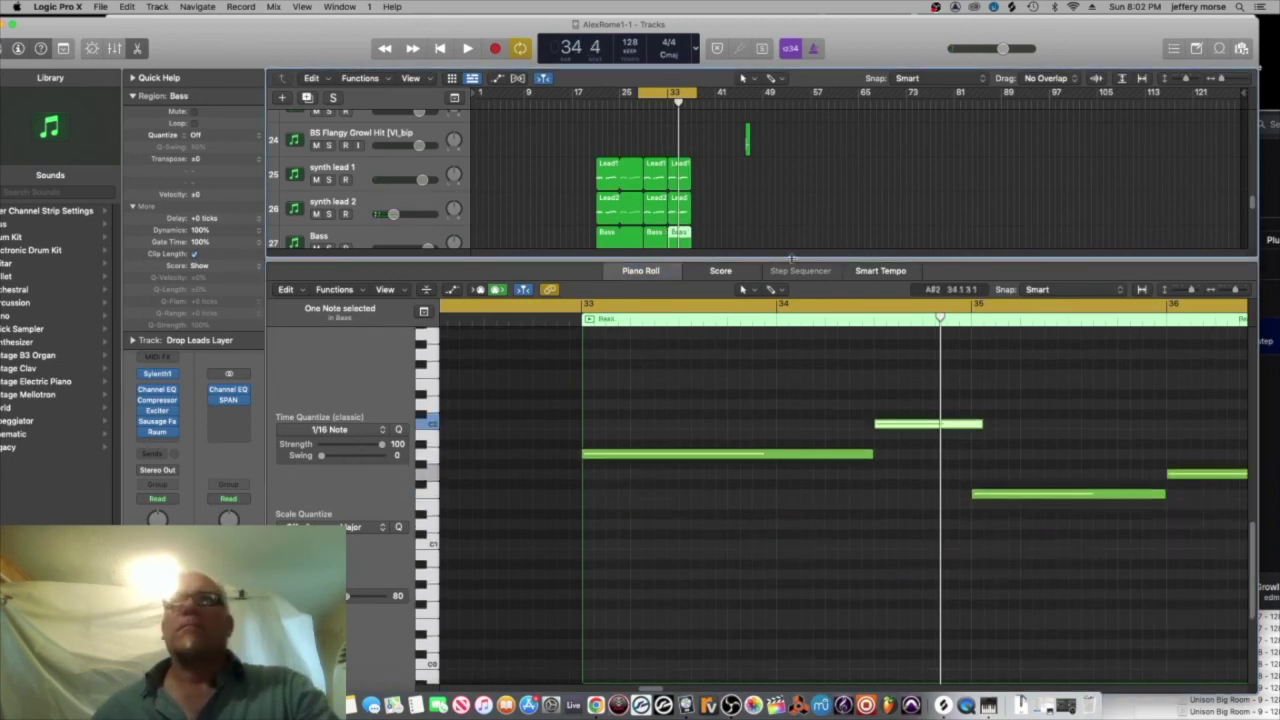
scroll(680, 215, down, 7)
click(674, 191)
click(670, 208)
drag(656, 180, 680, 209)
- In Big Synth's Lead2 copy, delete the A notes before bar 34 and extend both D notes to about beat 3 of bar 34
click(680, 180)
click(680, 212)
key(Delete)
click(948, 525)
key(Delete)
drag(876, 476, 985, 477)
drag(877, 357, 986, 358)
- Remove the phrase-ending notes around bar 36 in both octaves and extend the preceding D notes to about beat 3 of bar 36
scroll(781, 540, right, 5)
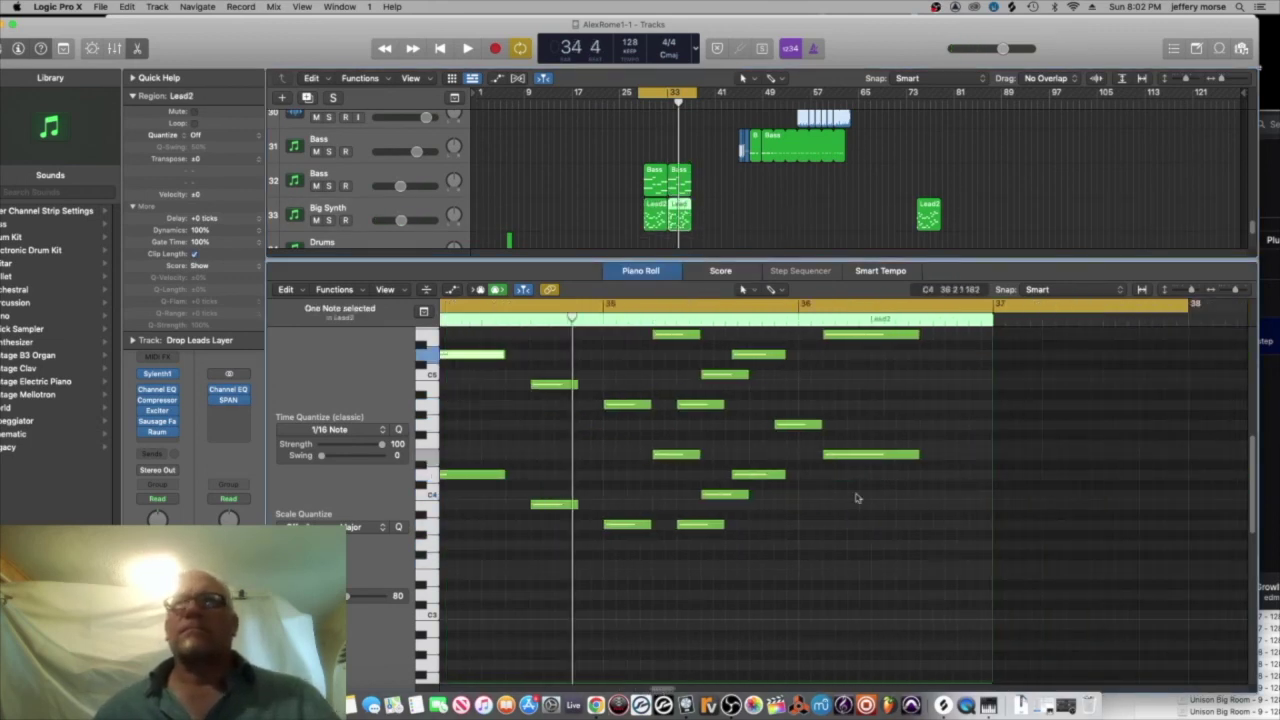
drag(862, 342, 812, 368)
drag(785, 410, 898, 410)
drag(785, 531, 894, 537)
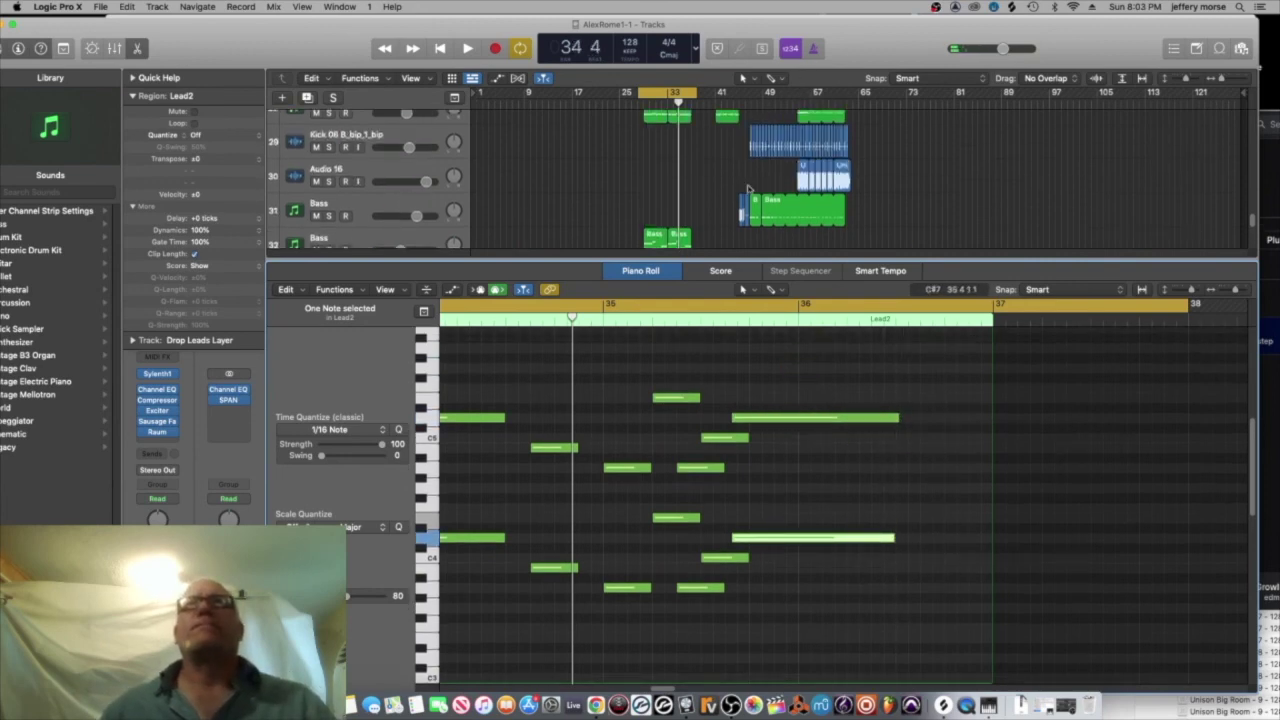
- Start playback and widen the cycle range to span from about bar 25 to about bar 50
key(space)
drag(694, 92, 775, 92)
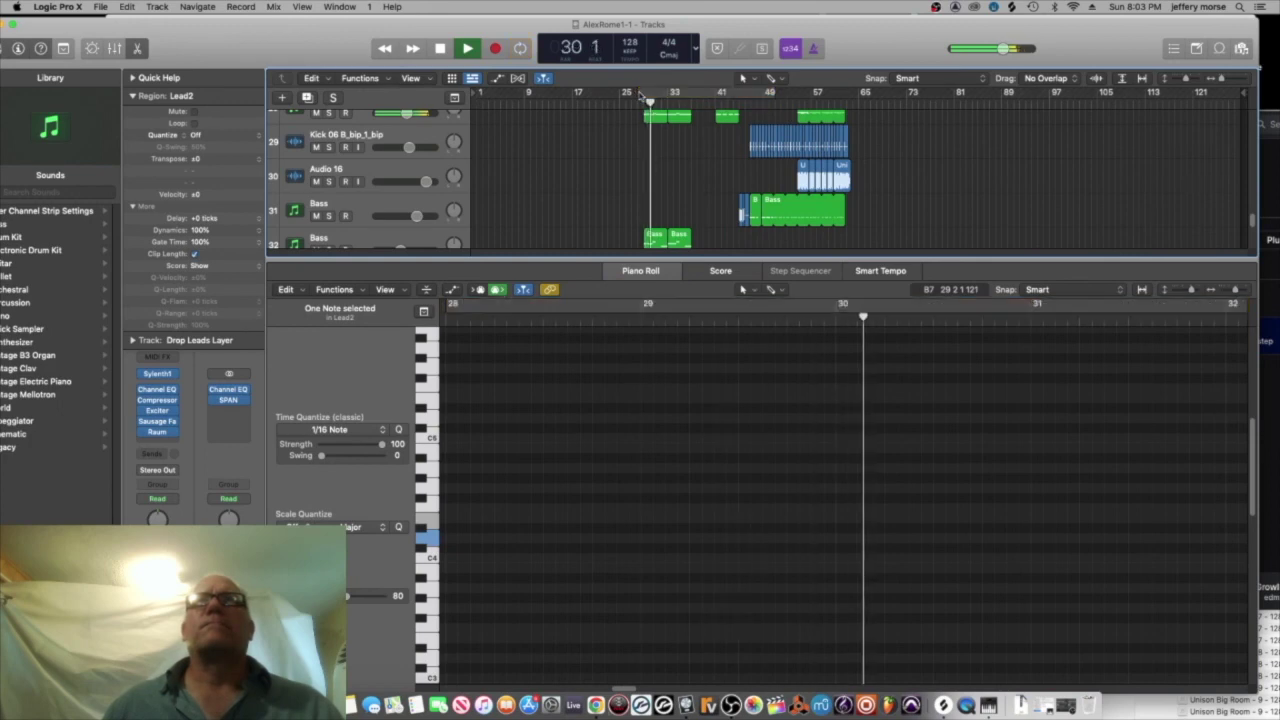
drag(640, 92, 617, 92)
- Listen through bar 37 while reviewing the tracks from sidechain down to the Drop Leads Layer regions, and stop playback there
scroll(712, 150, down, 5)
scroll(712, 148, up, 10)
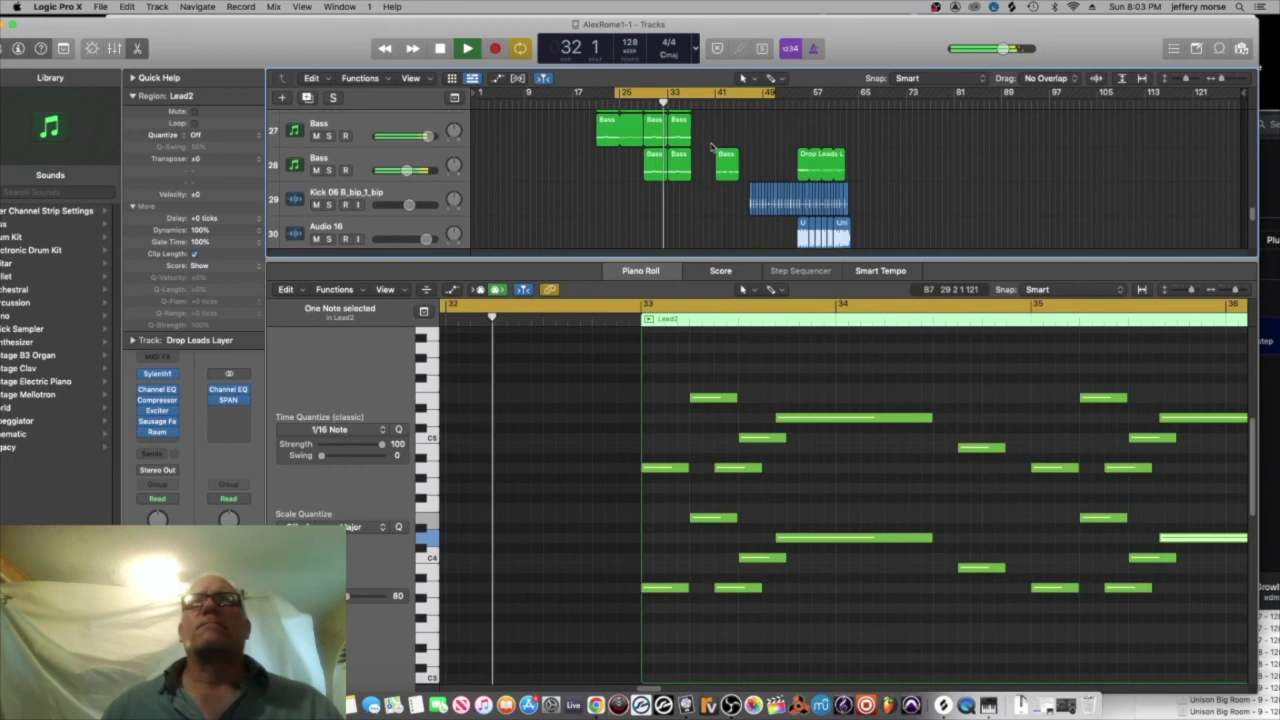
scroll(711, 147, up, 8)
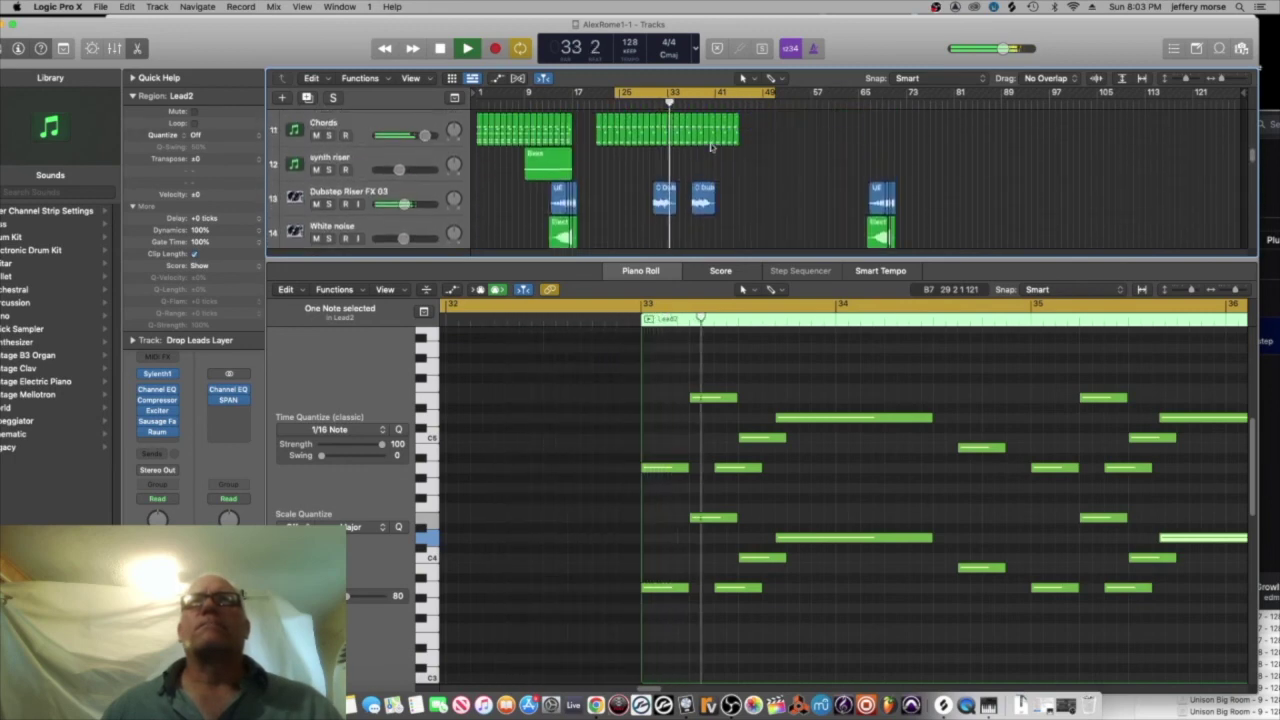
scroll(711, 147, up, 3)
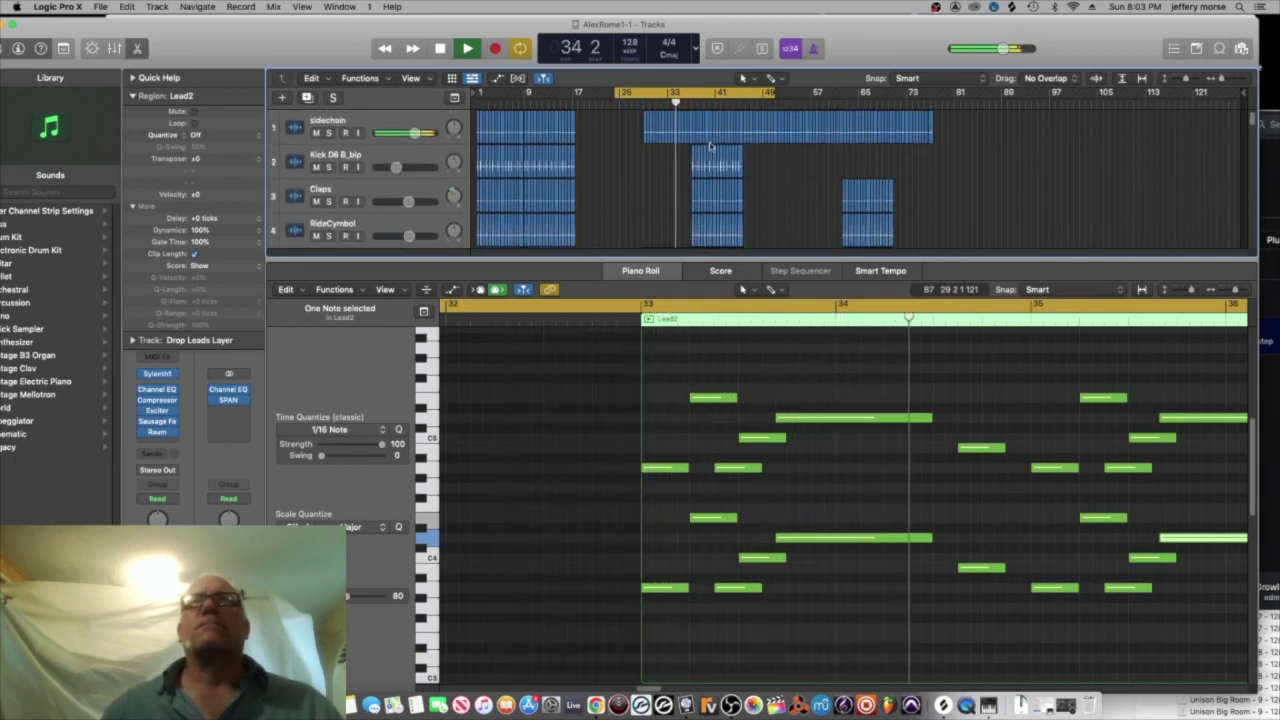
scroll(710, 147, down, 8)
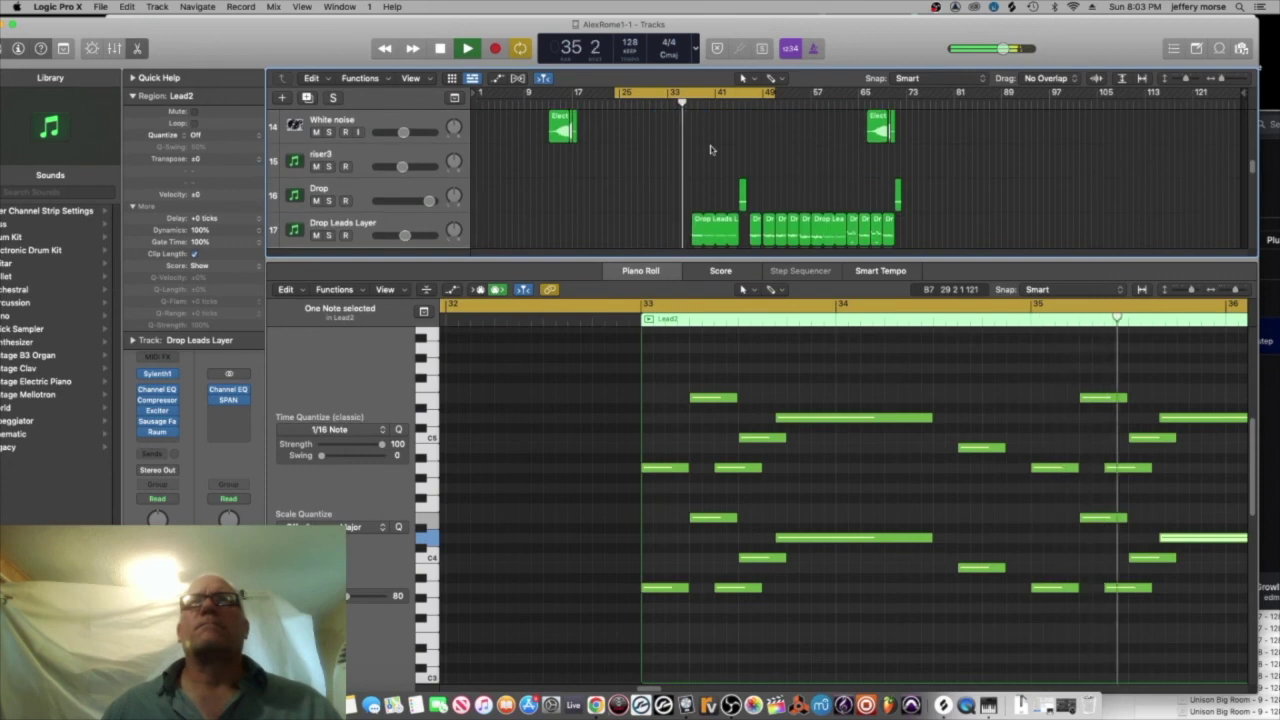
scroll(710, 148, down, 2)
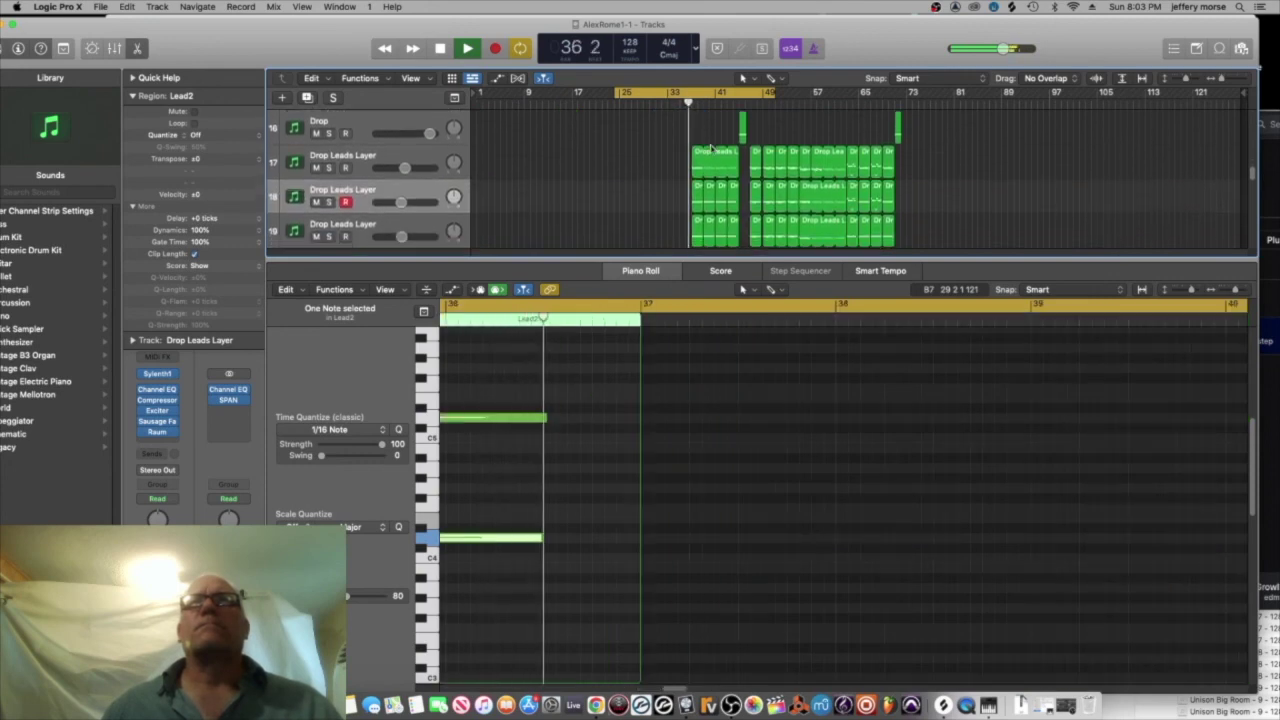
scroll(711, 148, down, 1)
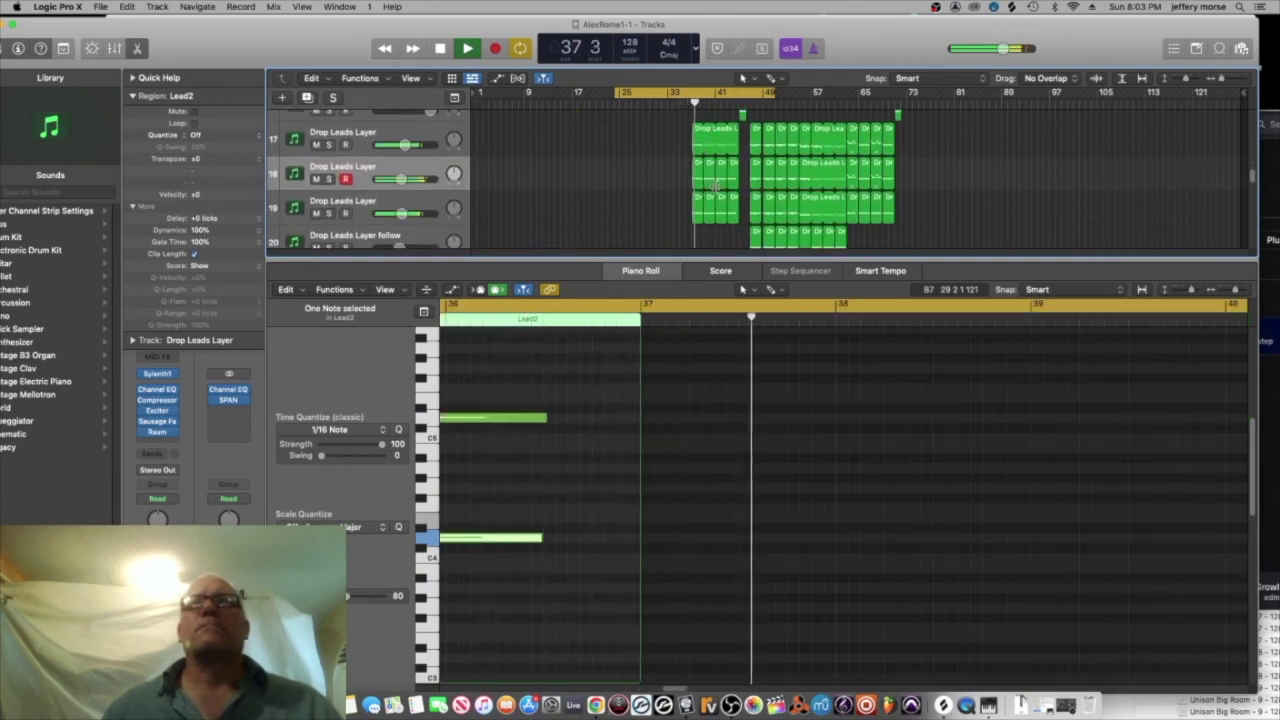
key(space)
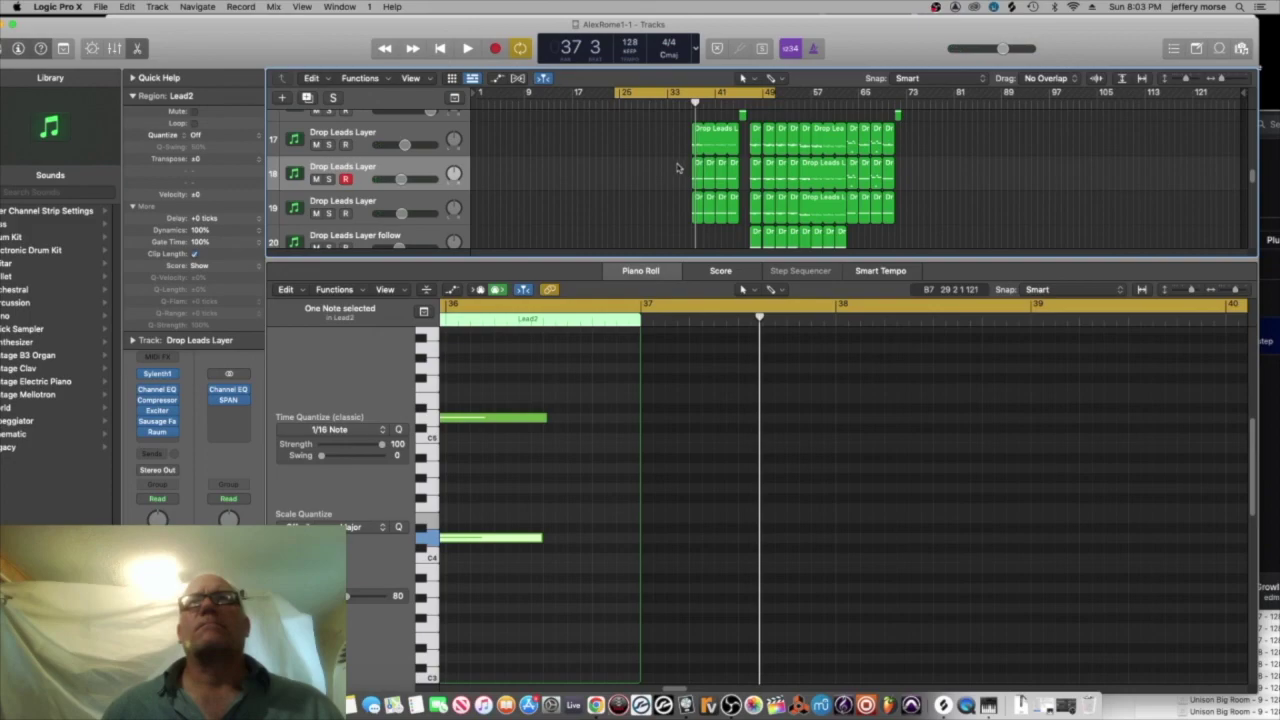
click(694, 170)
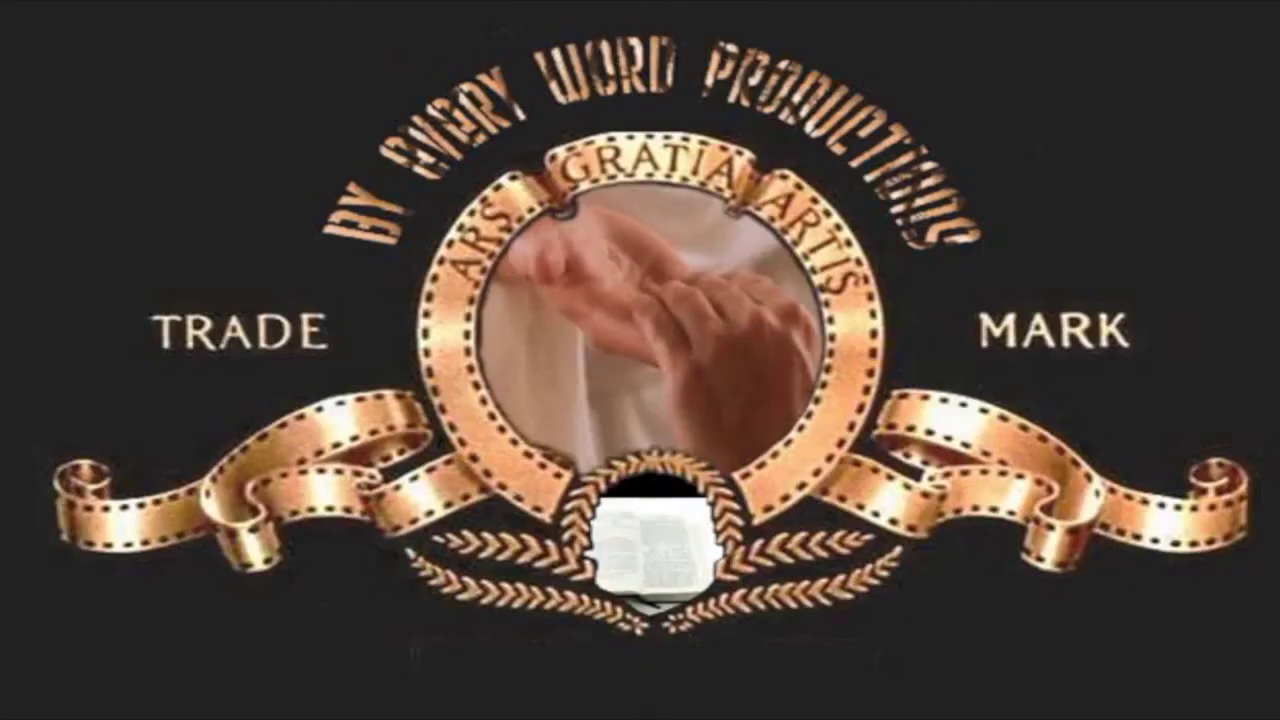